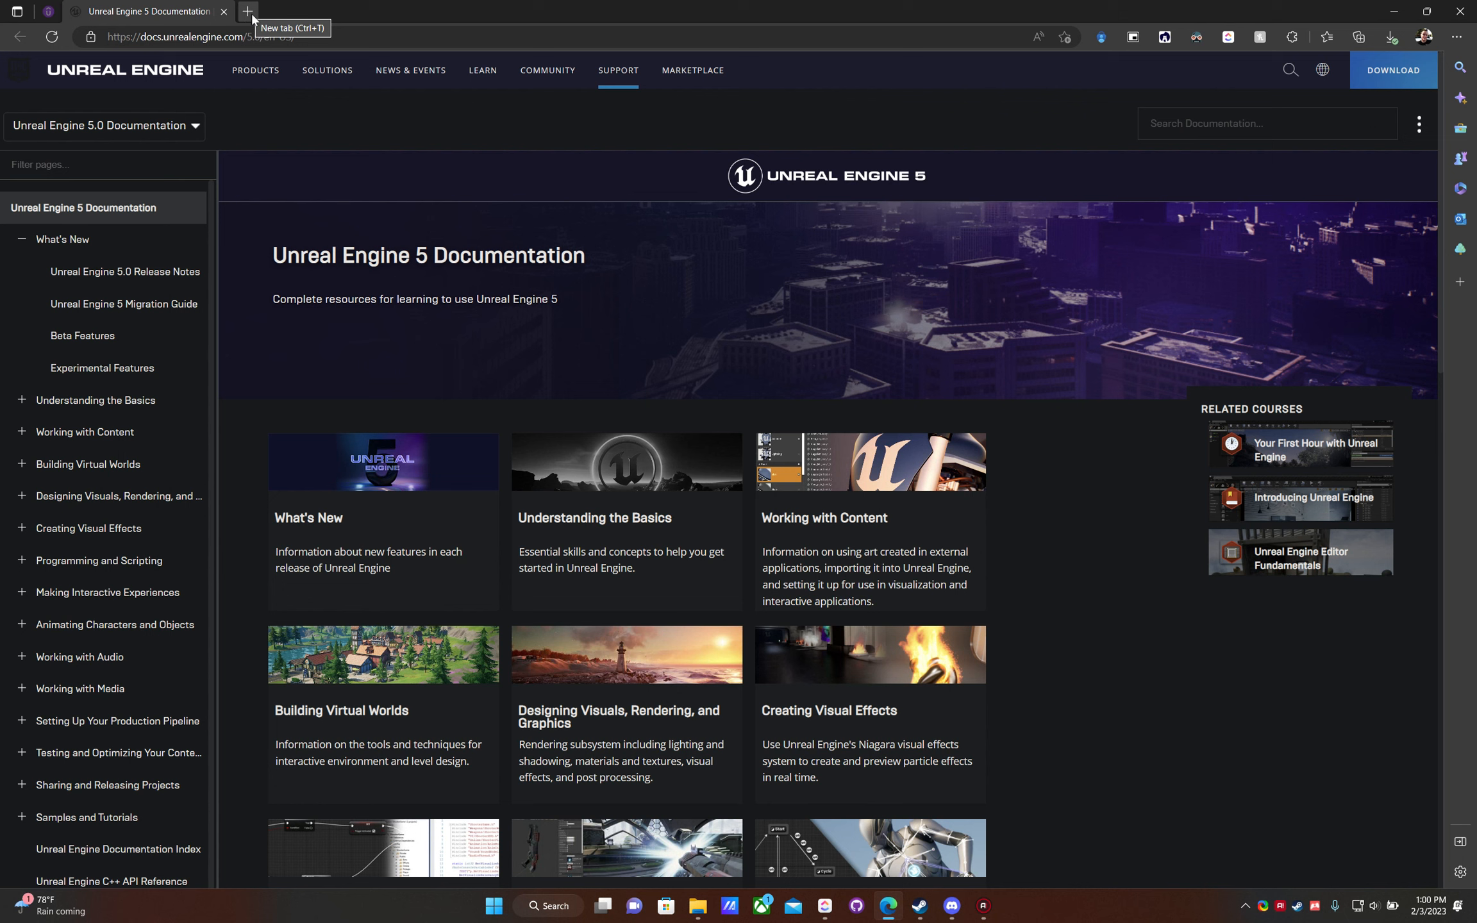
- Open blender.org in a new browser tab and download the Windows installer for Blender 3.4.1
click(252, 14)
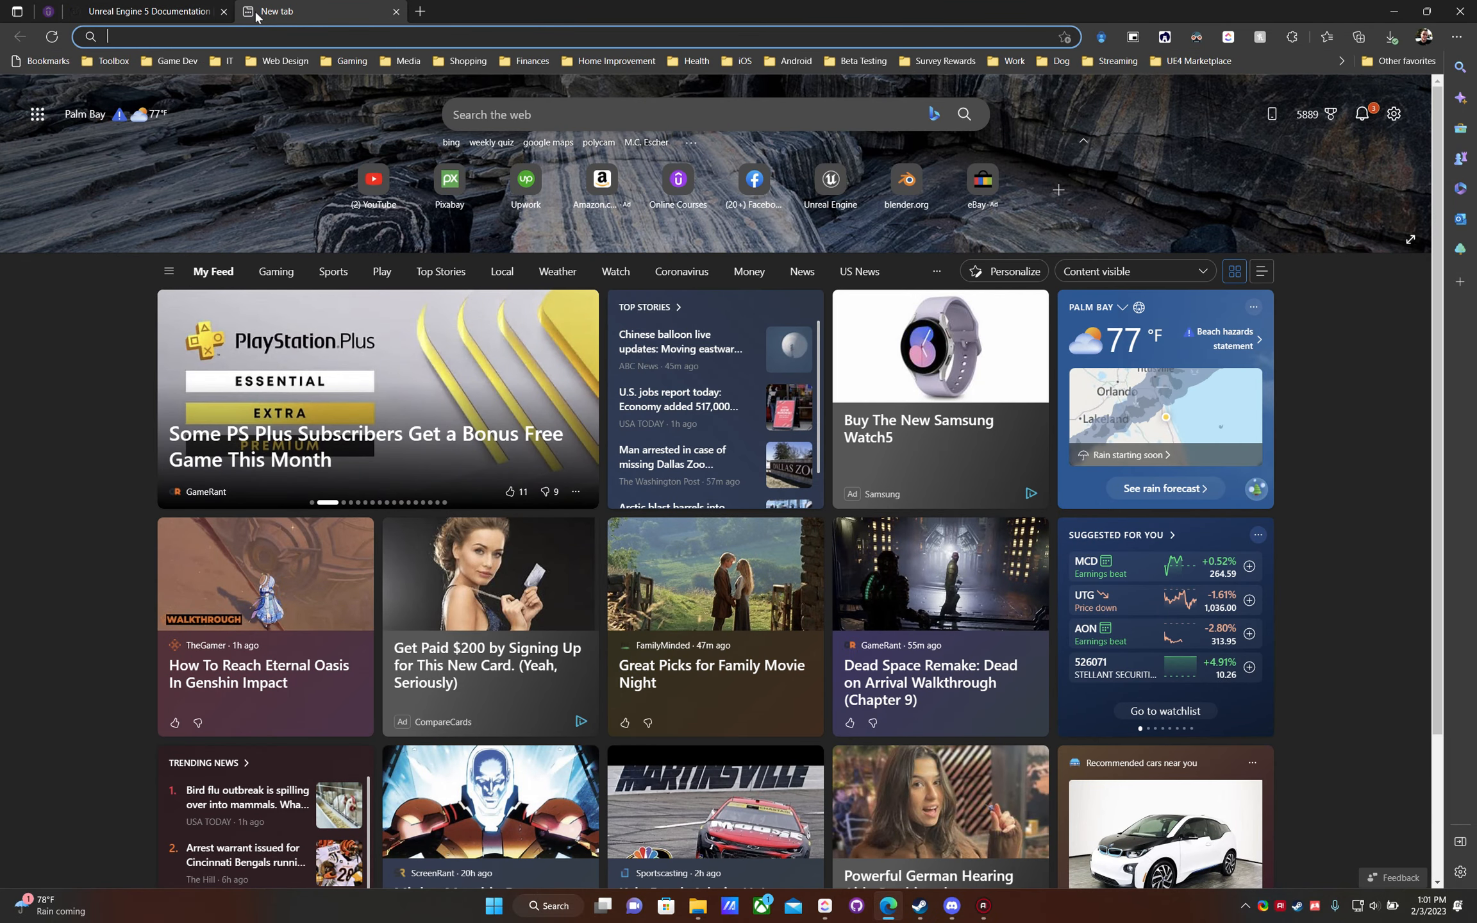
text(blen)
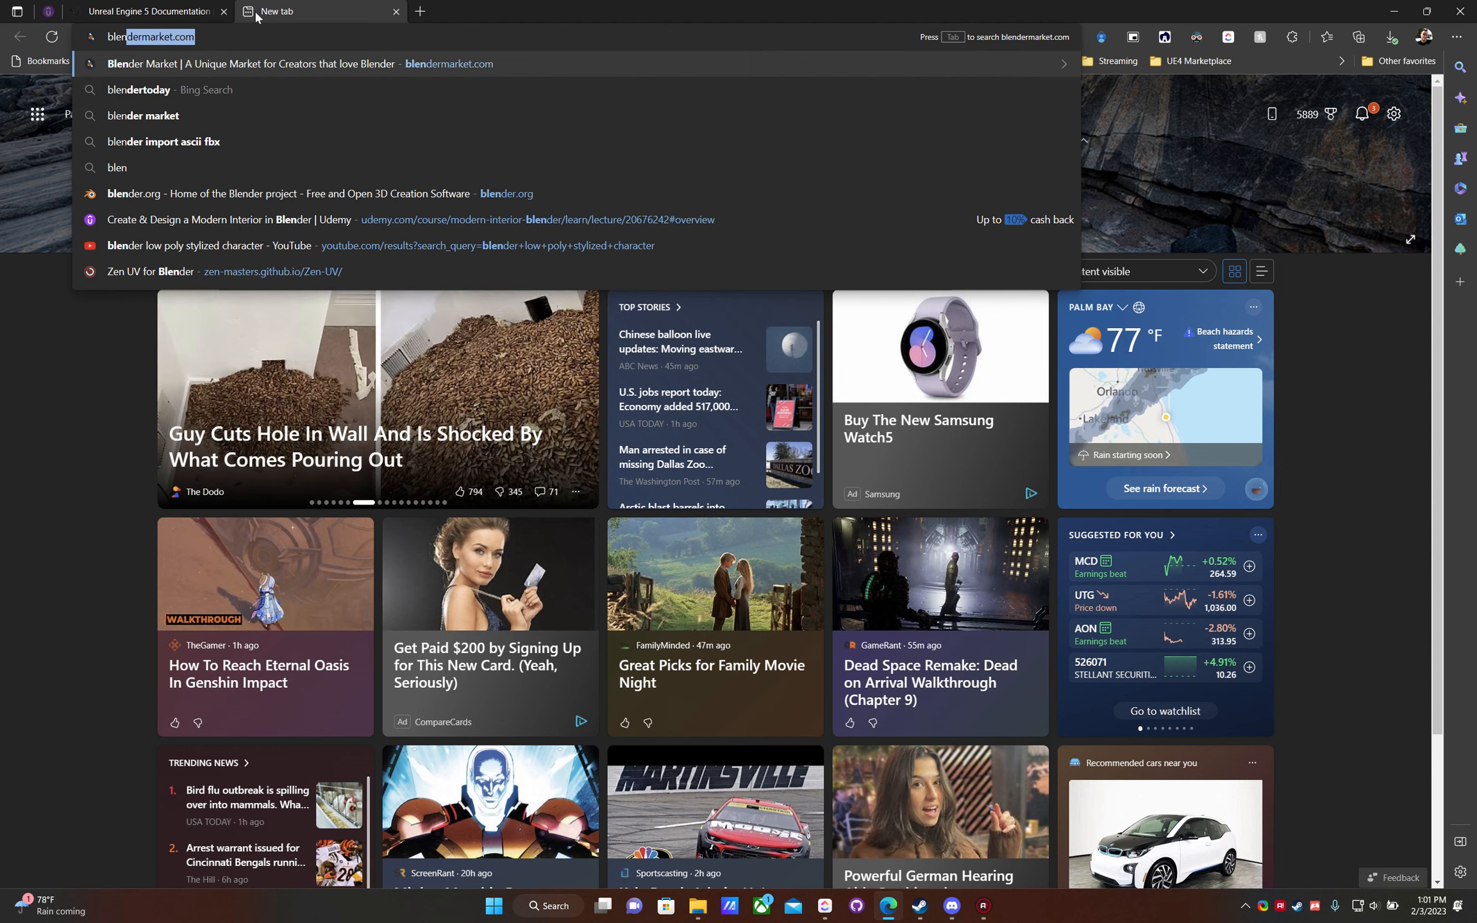
text(der.org)
key(Return)
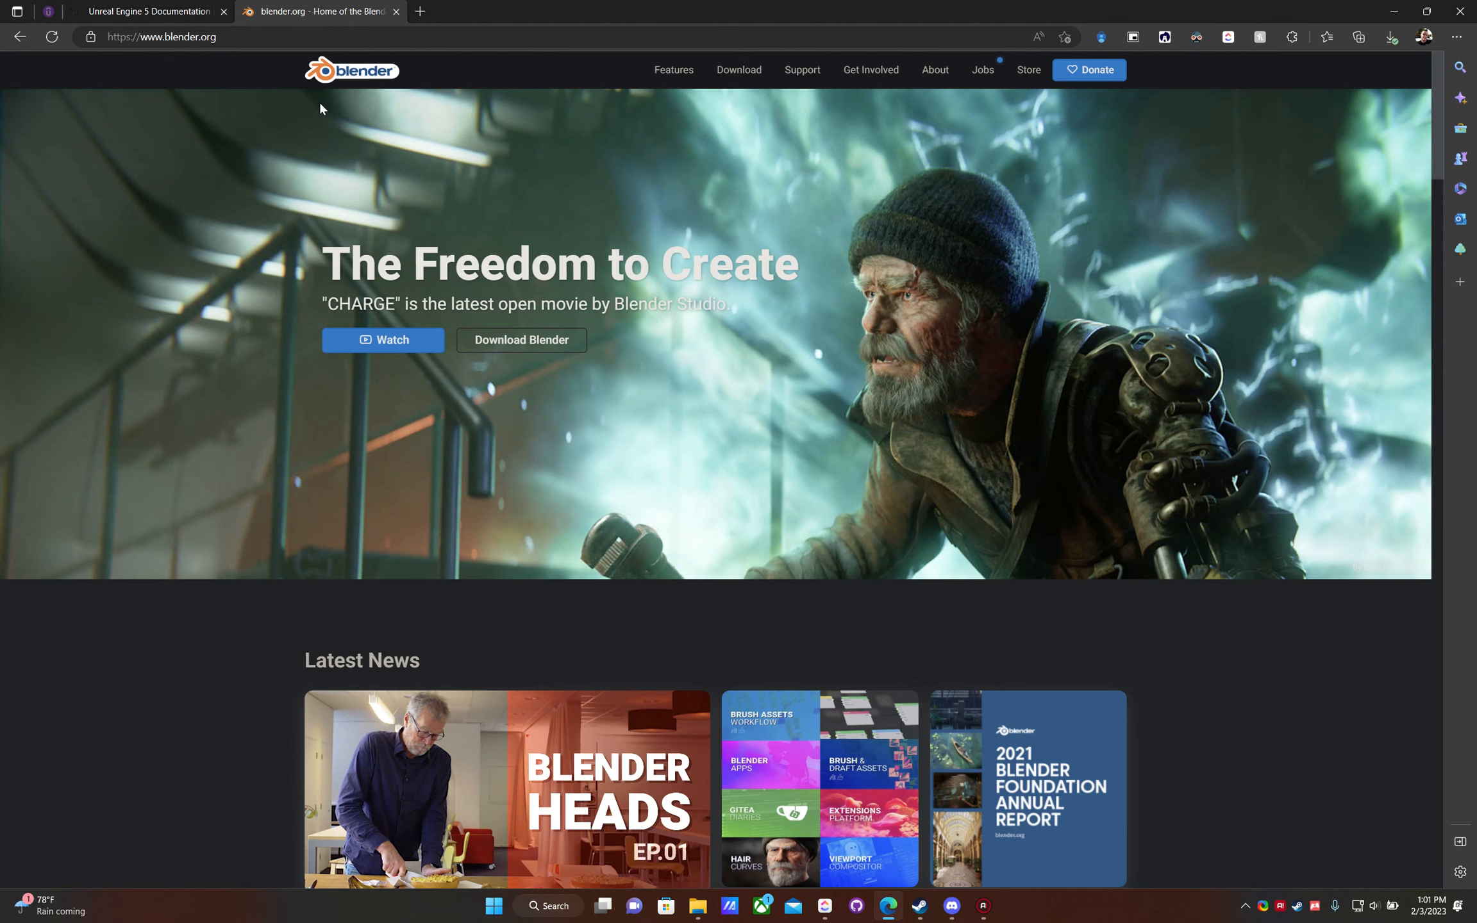
click(540, 348)
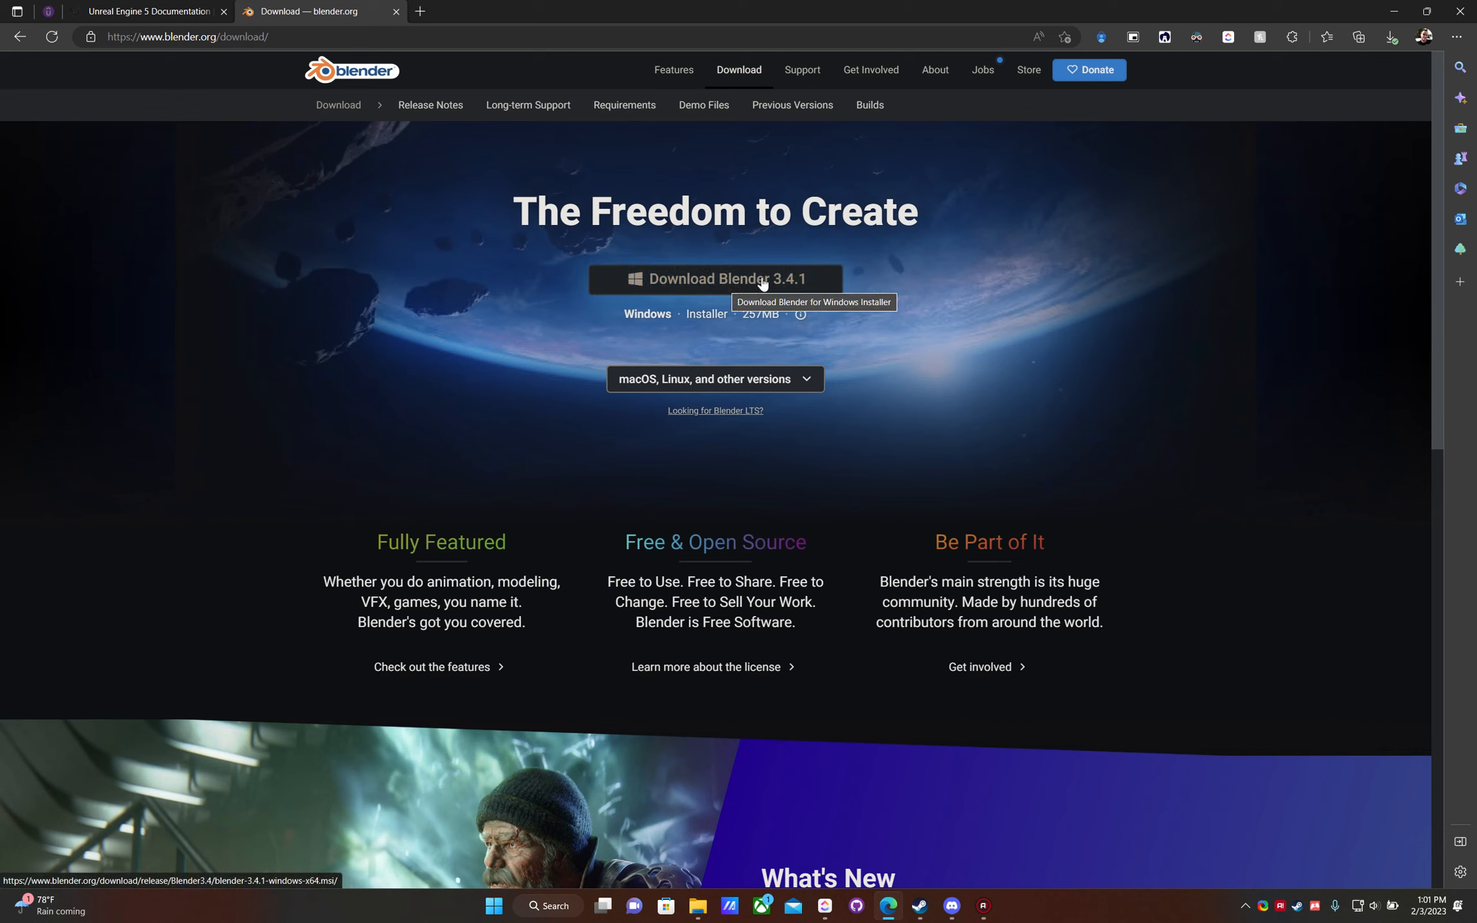
click(729, 286)
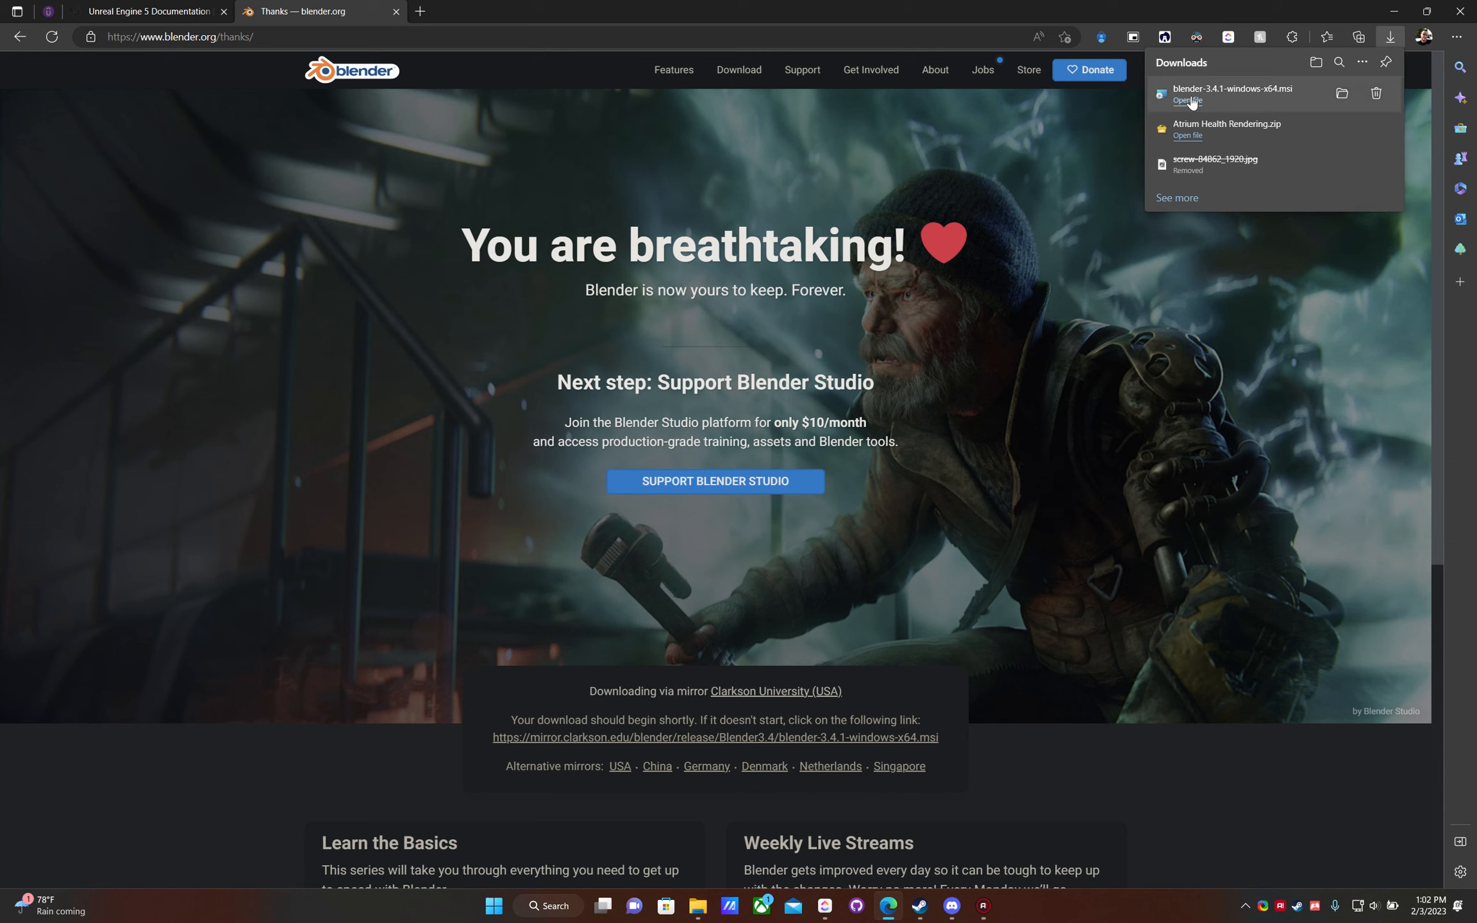
- Launch the downloaded blender-3.4.1-windows-x64.msi, cancel its setup wizard and delete the installer file from the downloads
click(1191, 101)
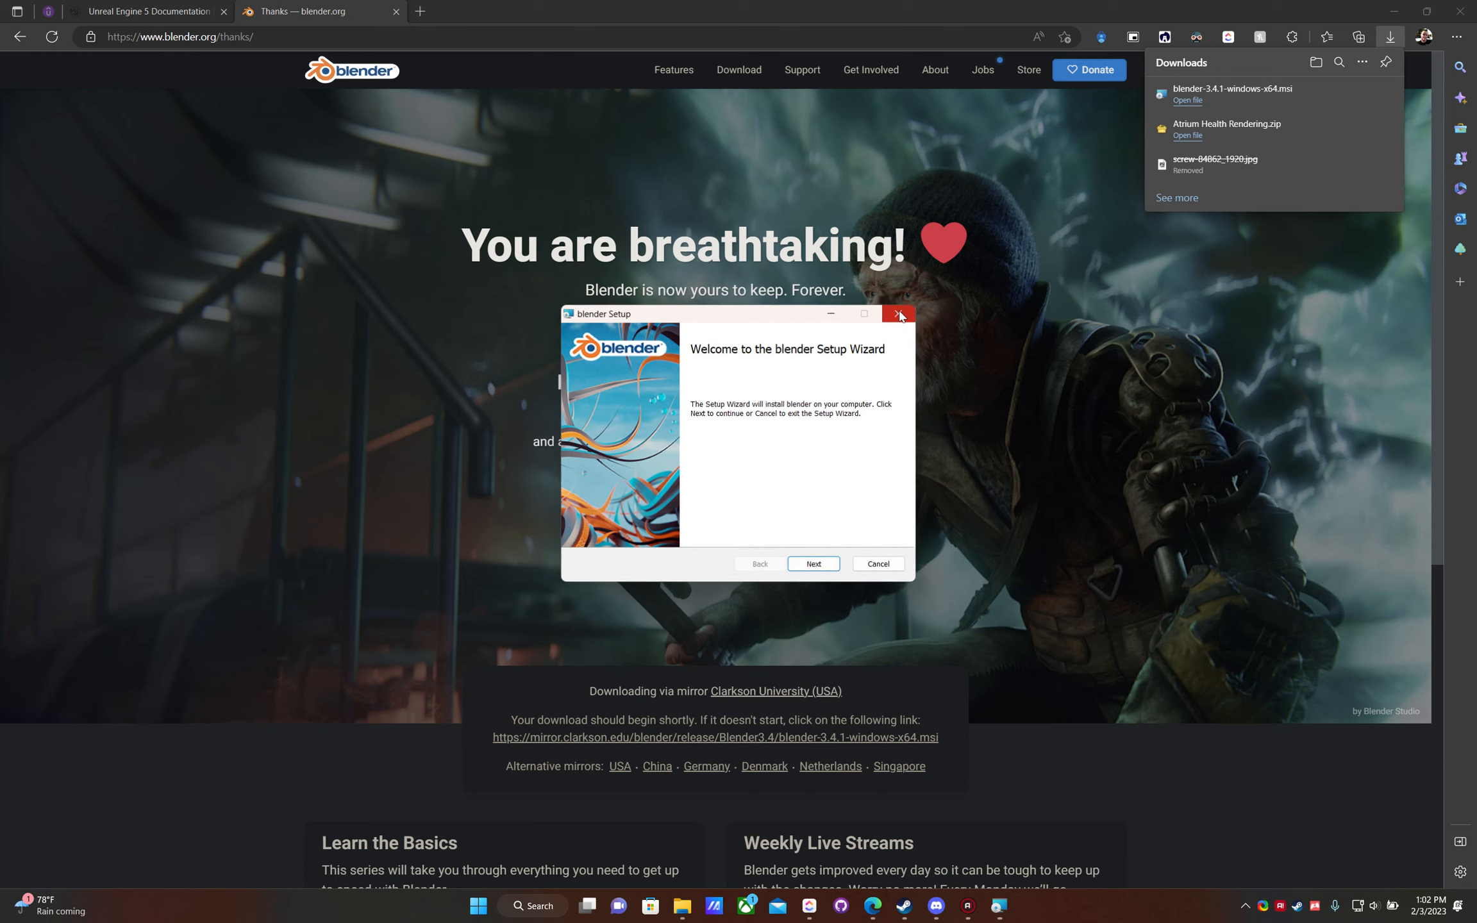
click(879, 564)
click(709, 474)
click(814, 564)
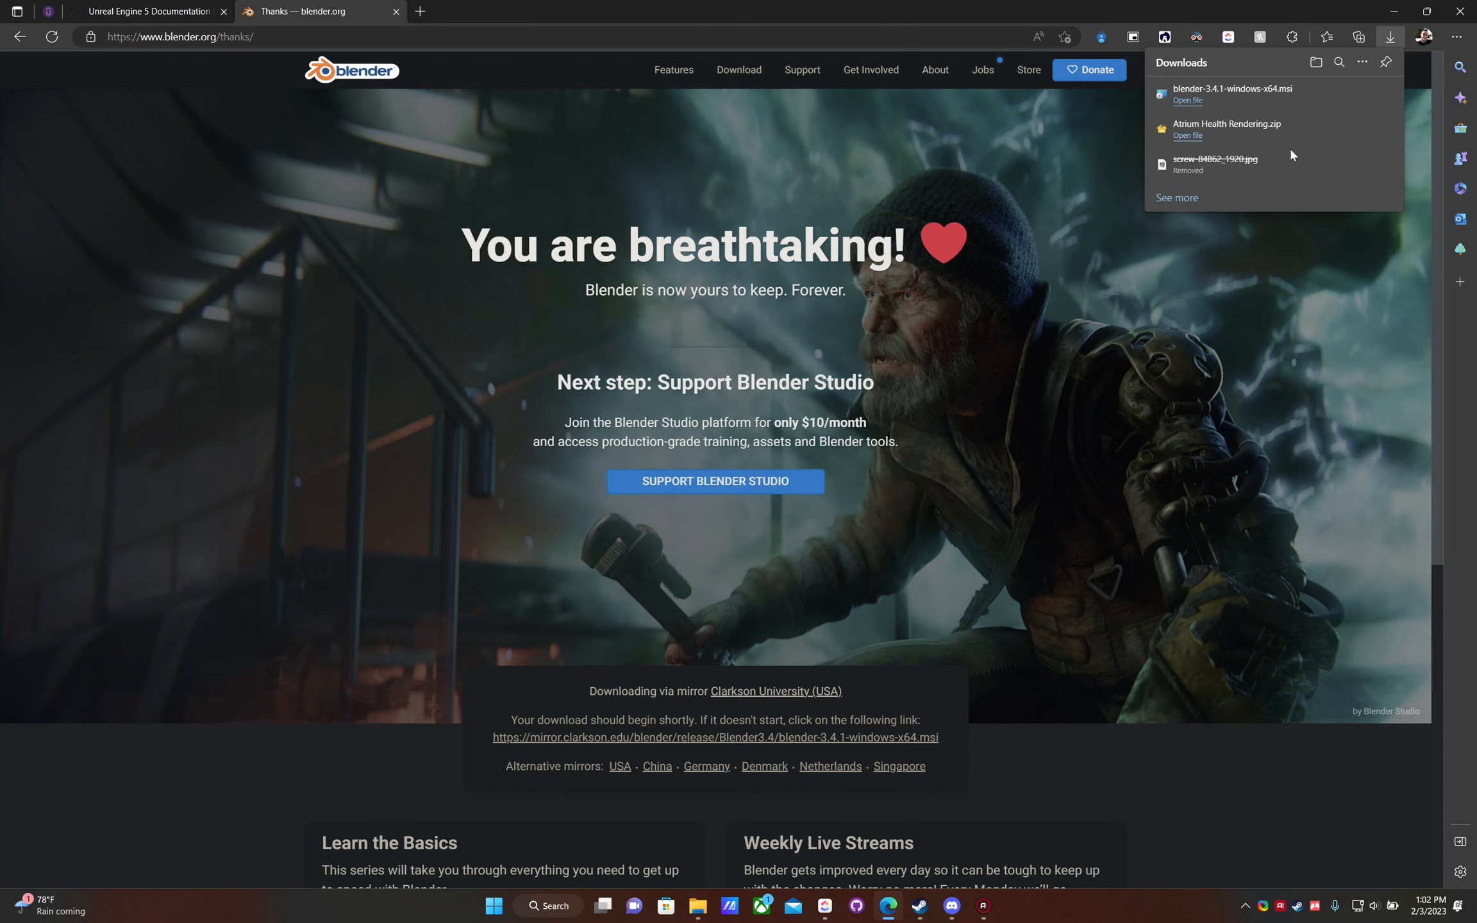
click(1378, 93)
- Go to the Steam store website, search it for blender and open Blender's store page
click(404, 36)
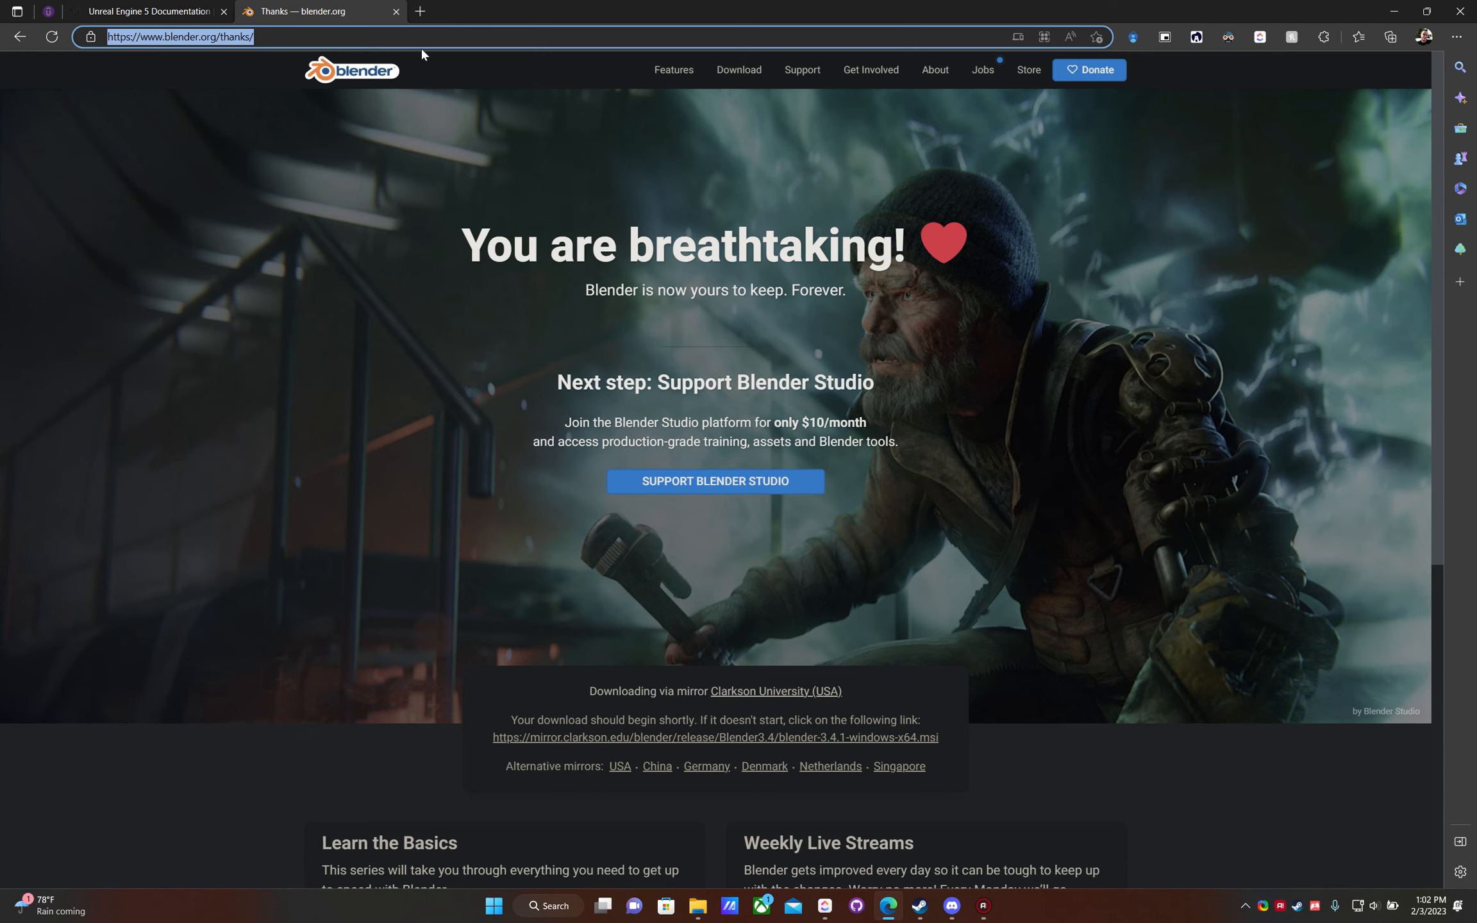
text(ste)
key(Return)
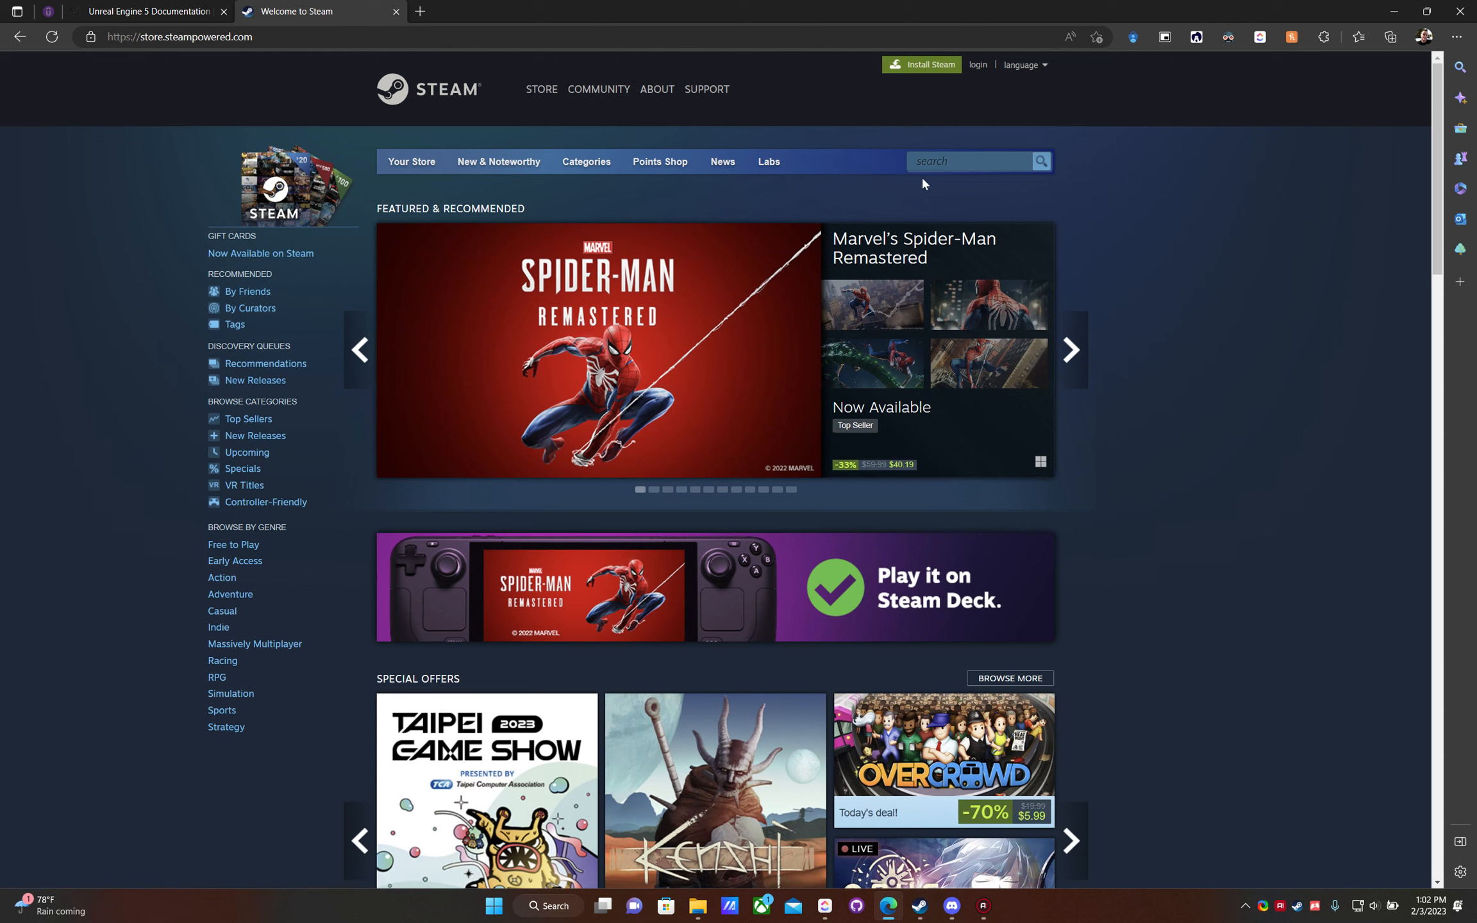
click(968, 160)
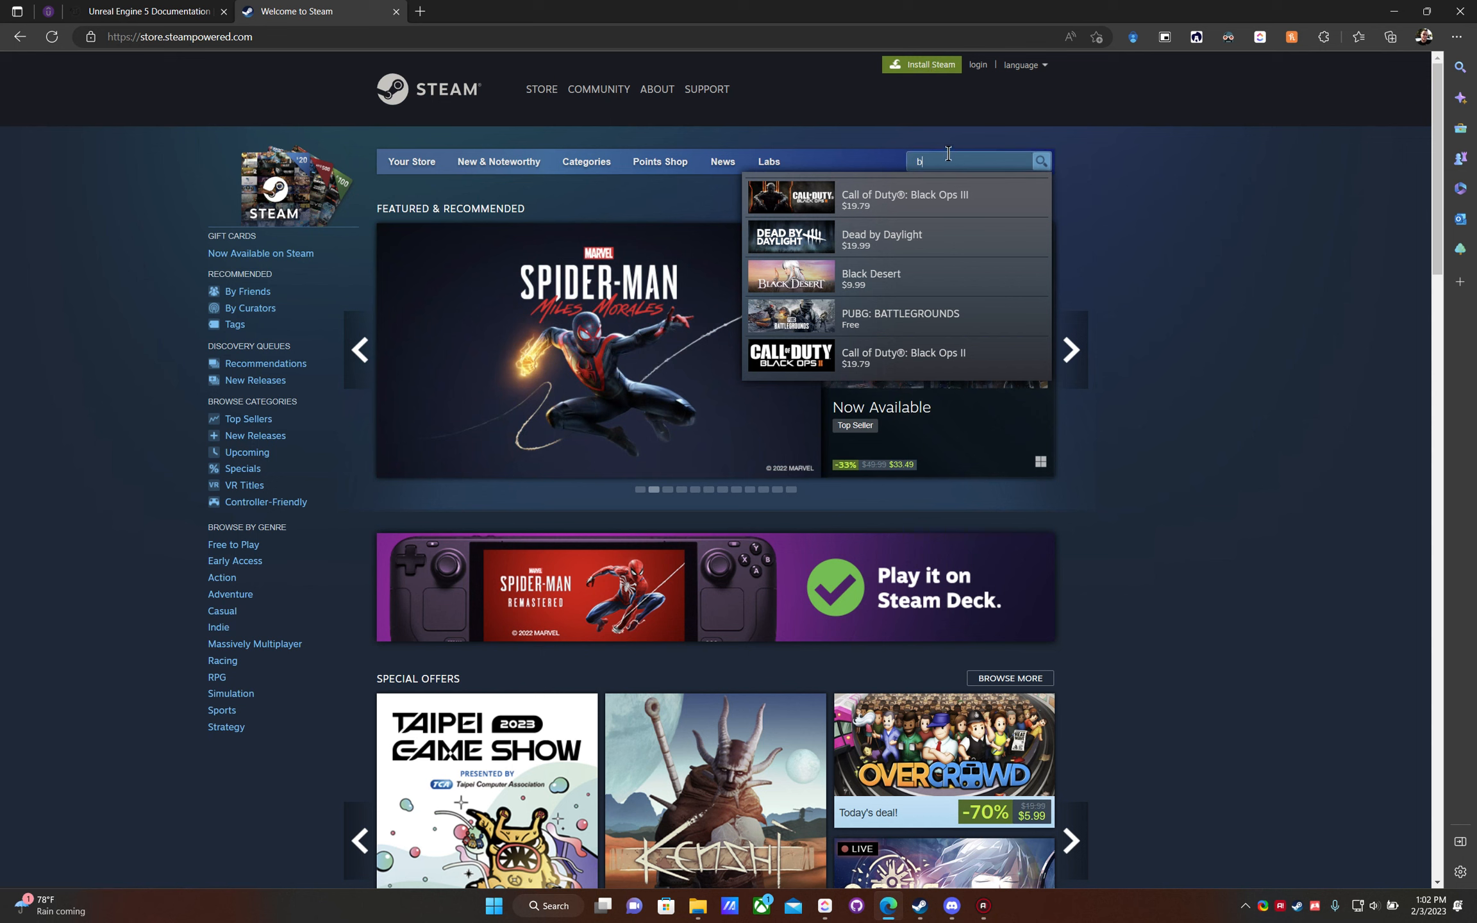
text(blender)
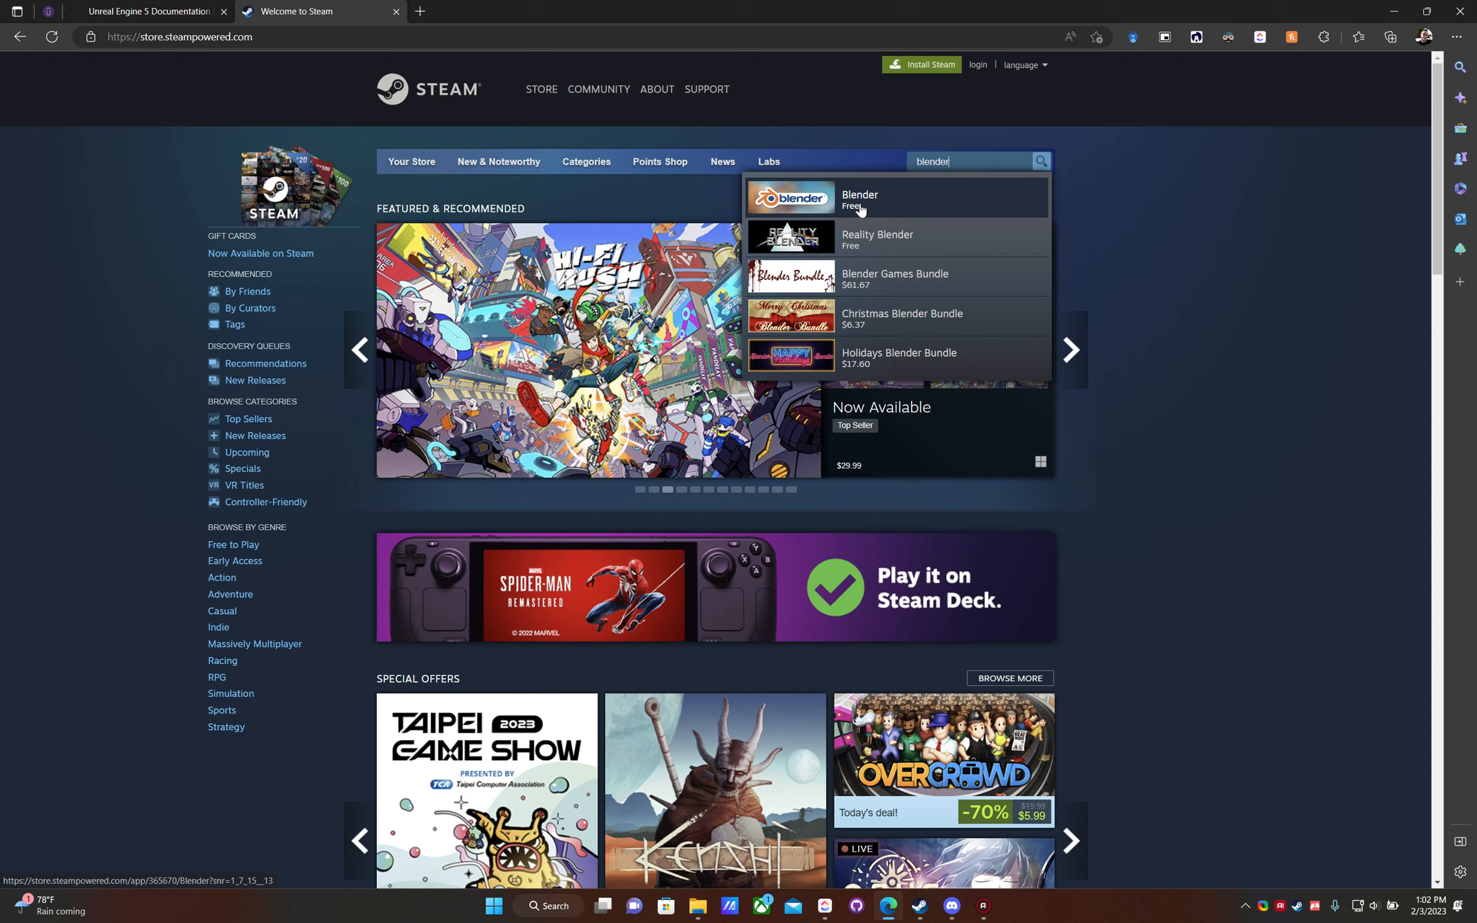
click(864, 202)
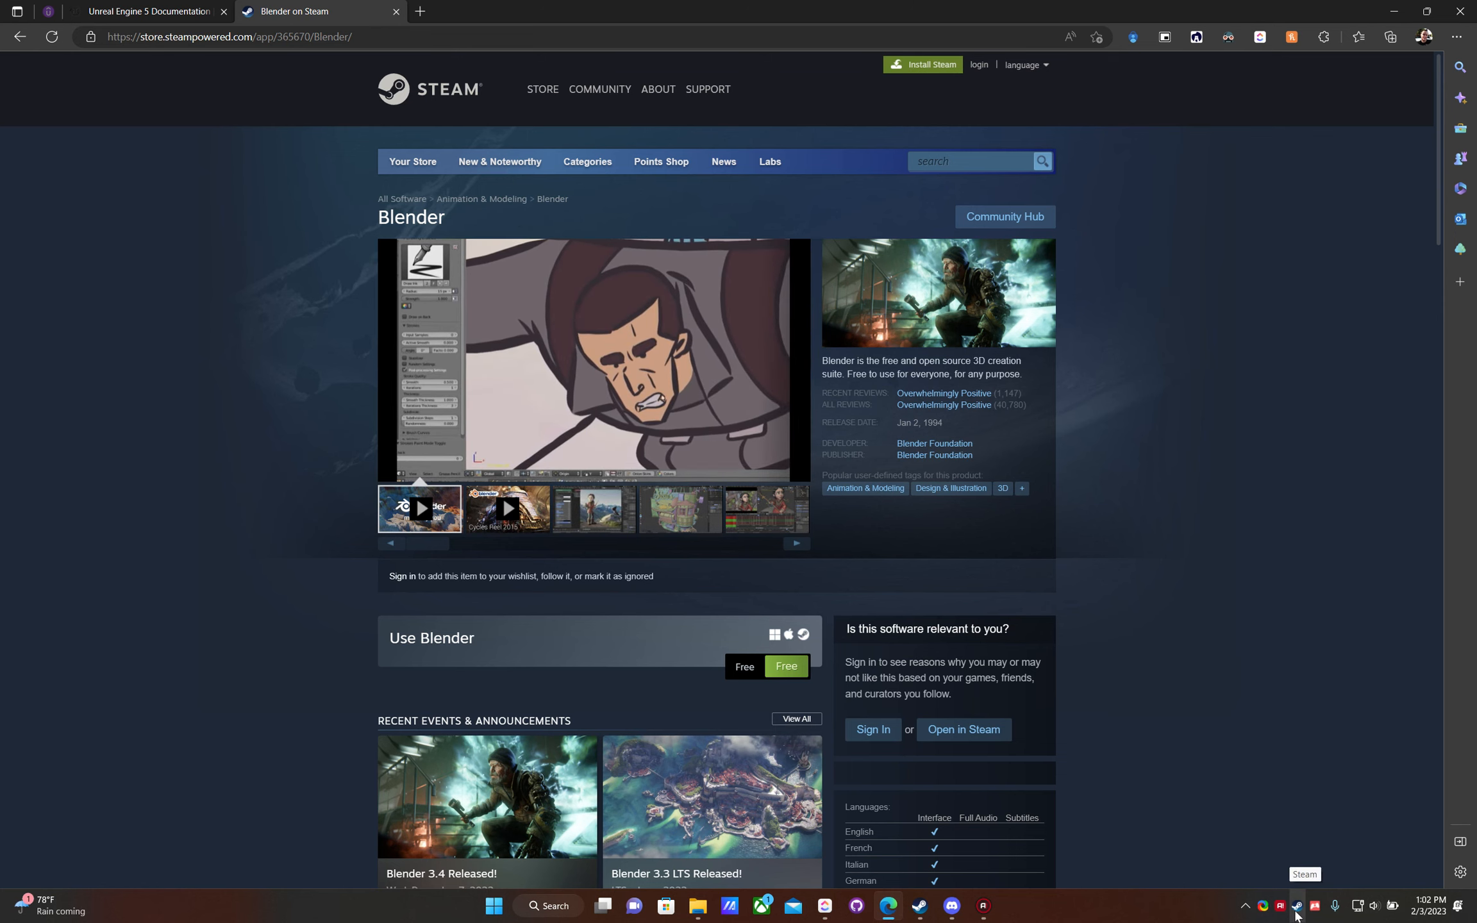
- Switch to Blender by launching it through Steam, and load the factory settings
right_click(1296, 905)
click(1326, 703)
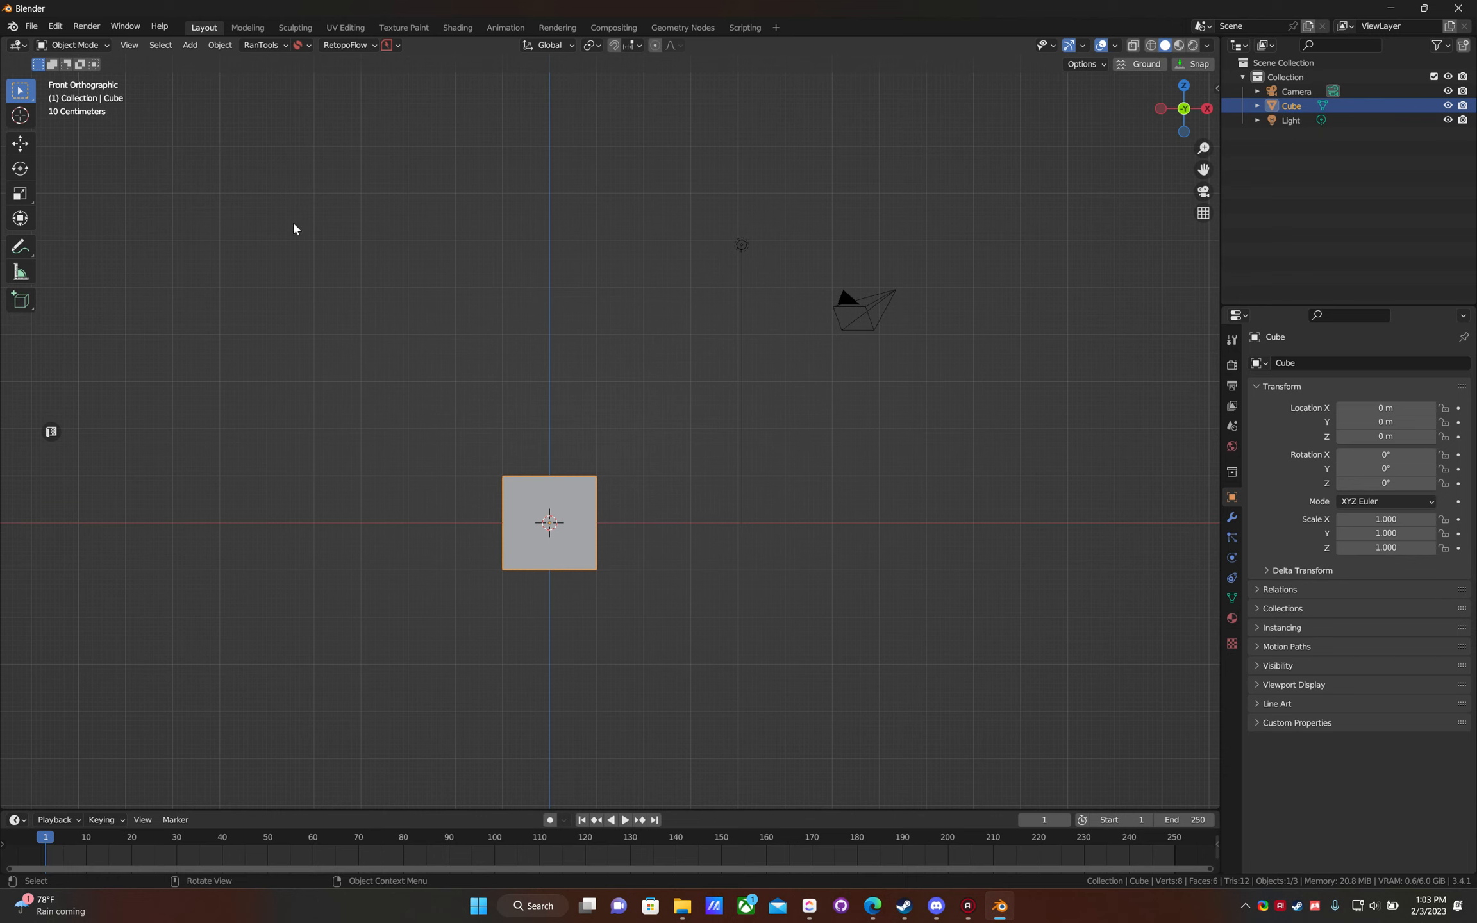
click(32, 26)
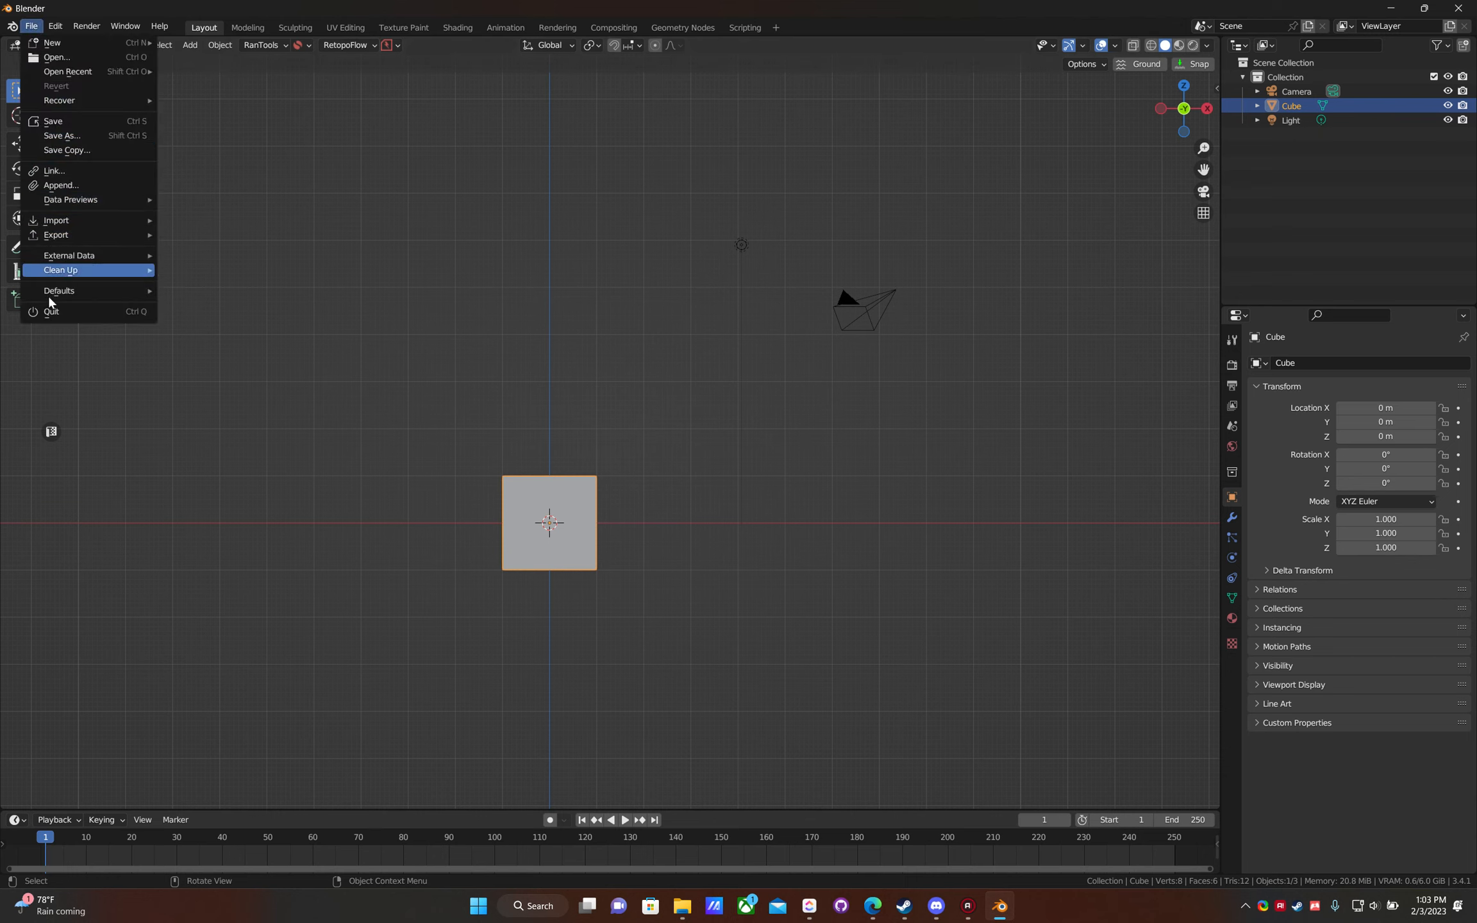
mouse_move(48, 296)
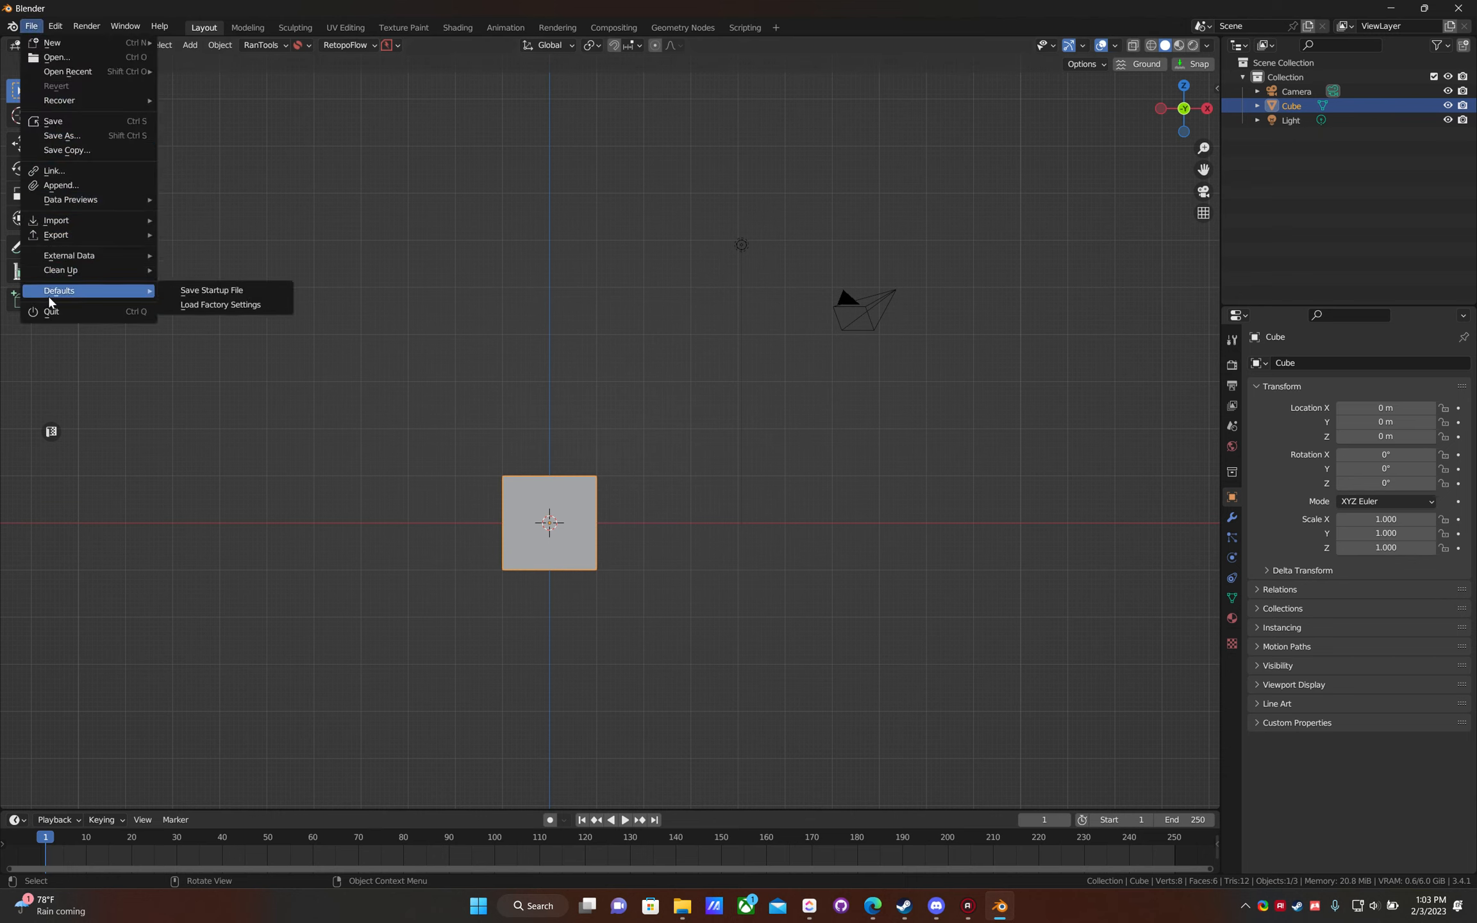
click(230, 303)
click(229, 302)
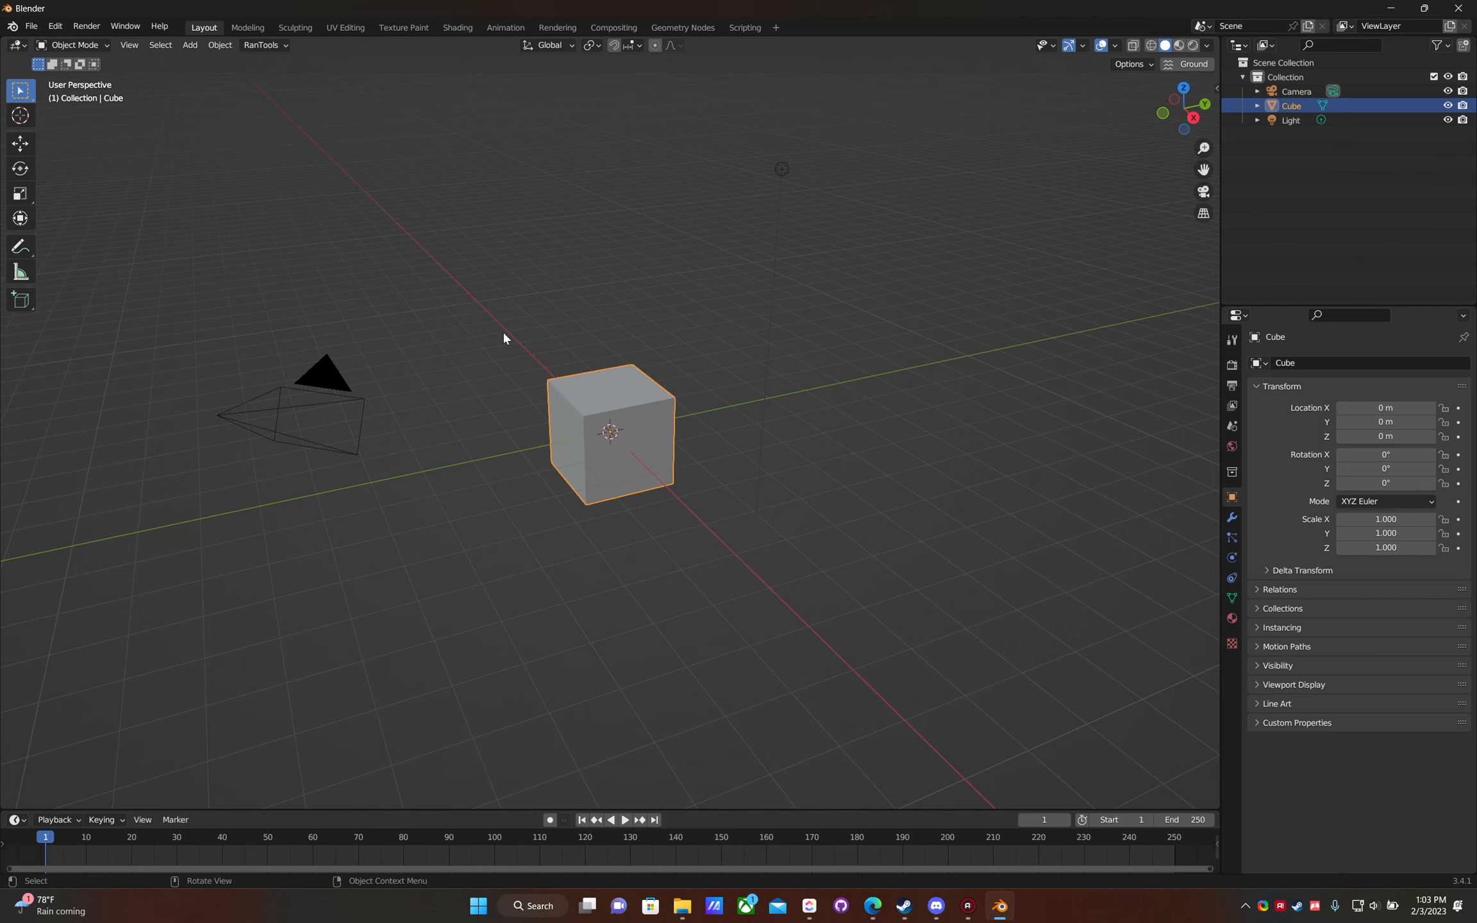
- Enable the System: Screencast Keys add-on in the preferences and save the preferences
middle_drag(494, 336, 636, 471)
key(KP_1)
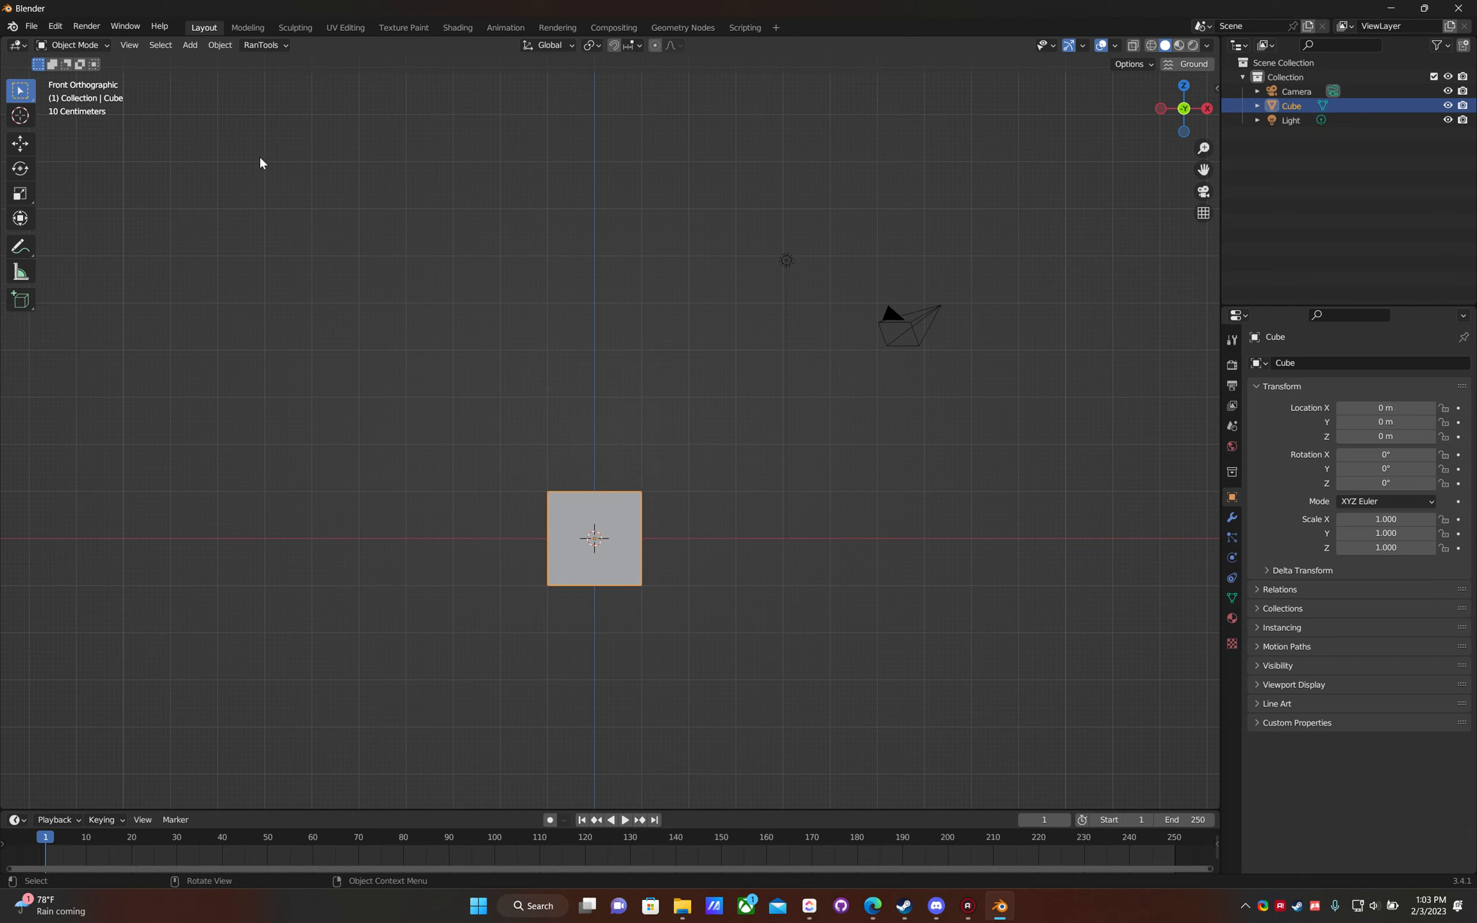
click(52, 26)
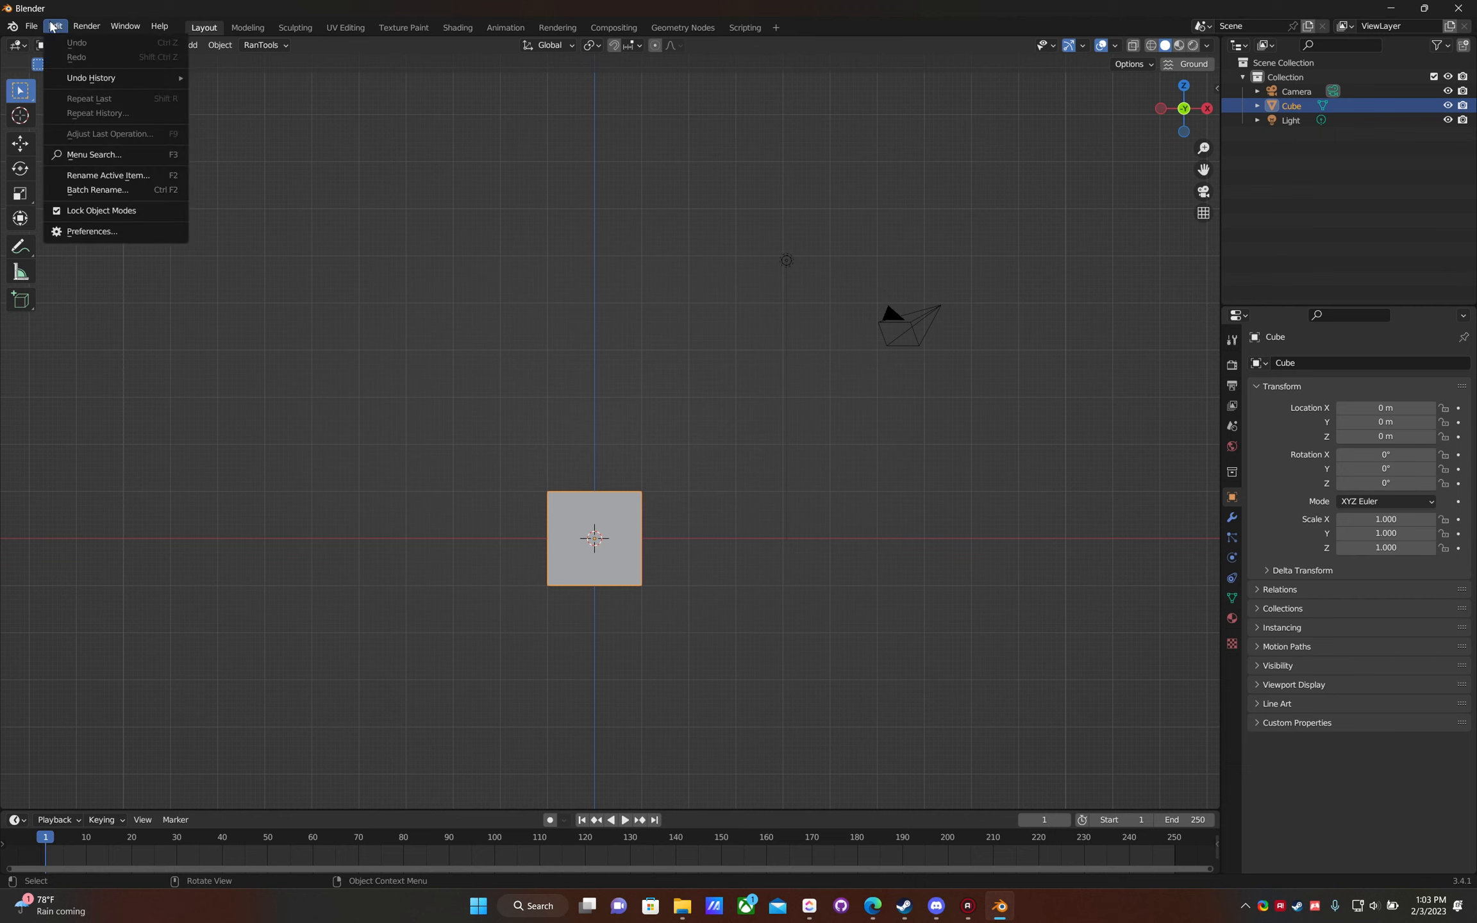
click(97, 237)
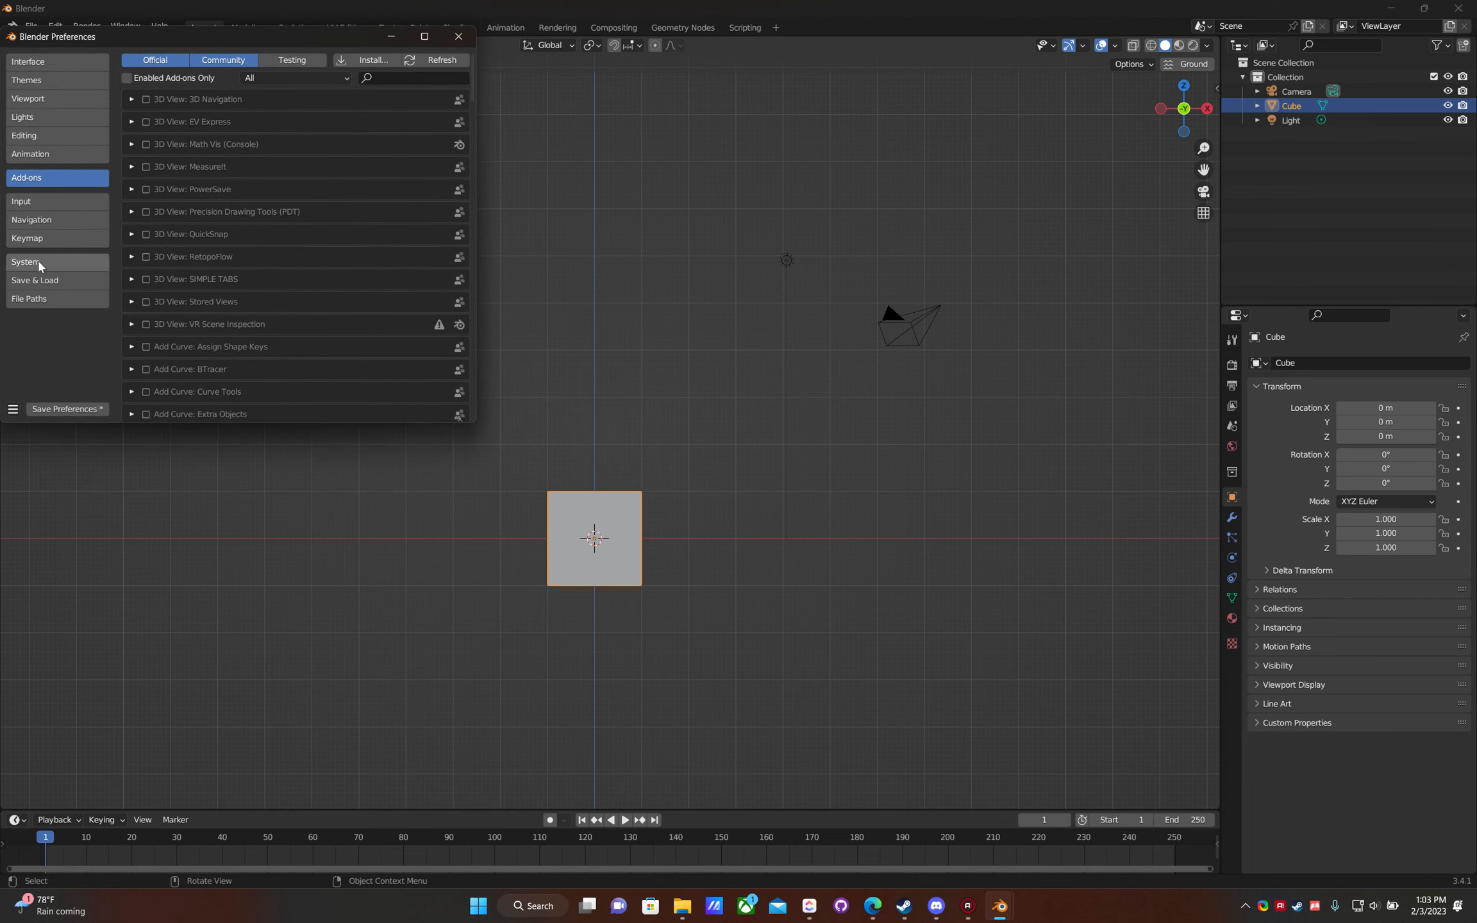
click(423, 74)
text(scre)
key(Return)
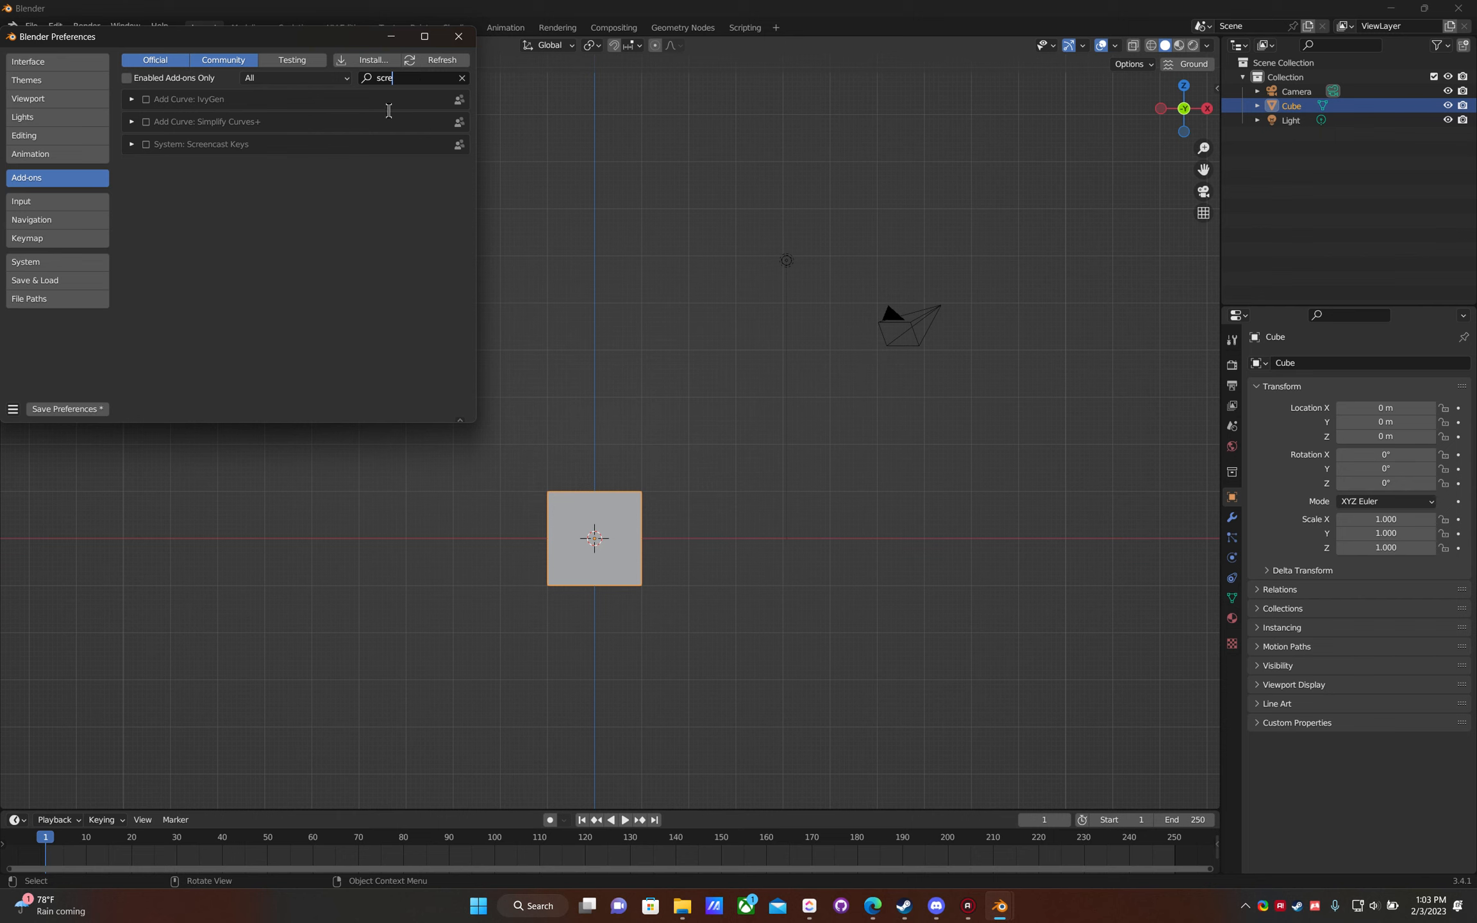
click(145, 143)
click(134, 145)
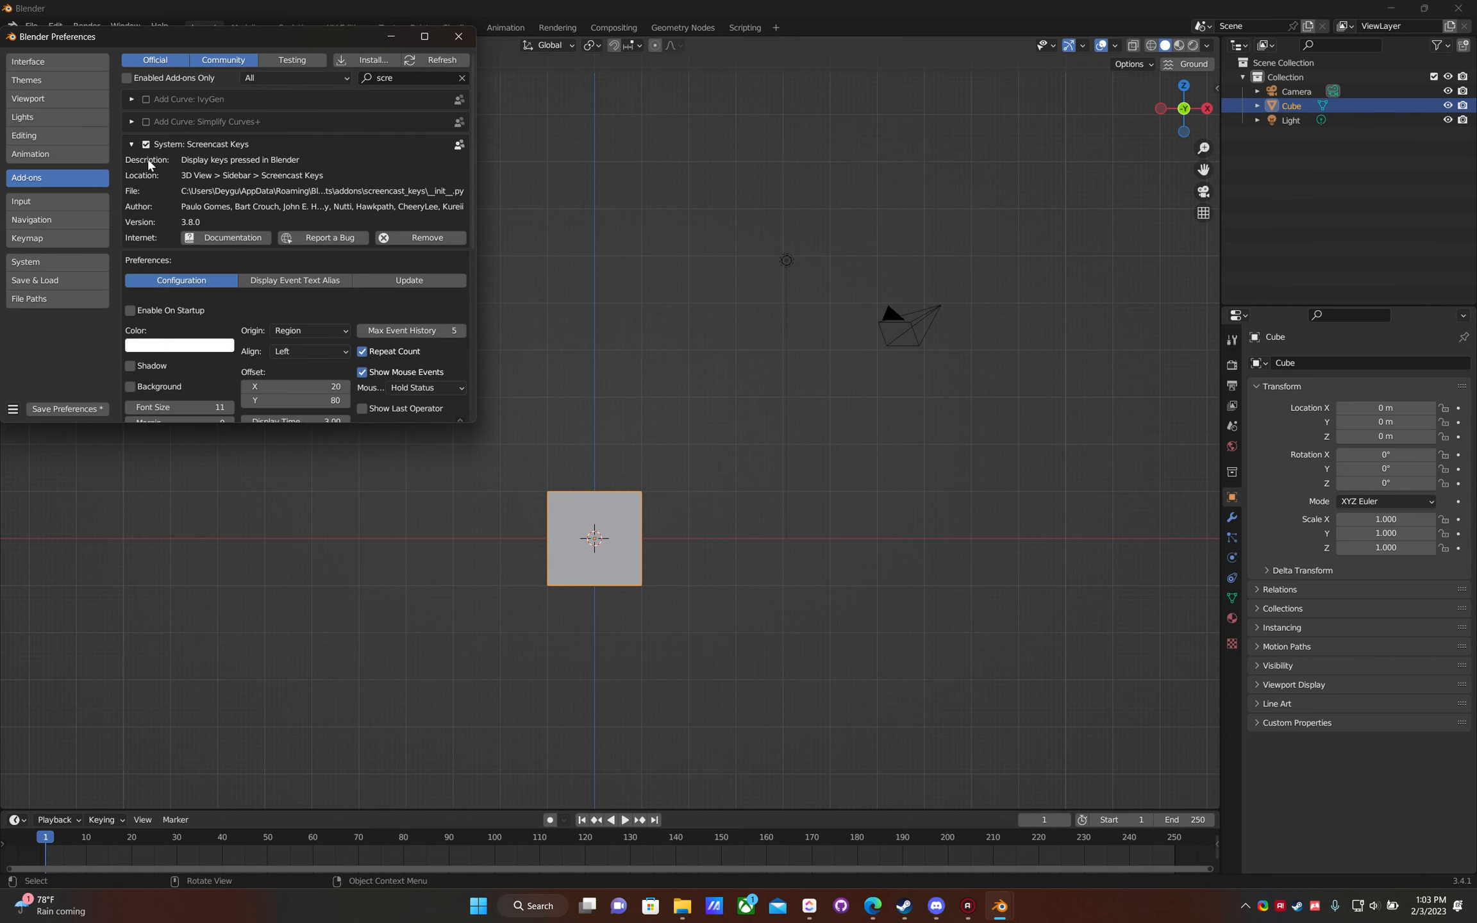
click(131, 139)
click(89, 410)
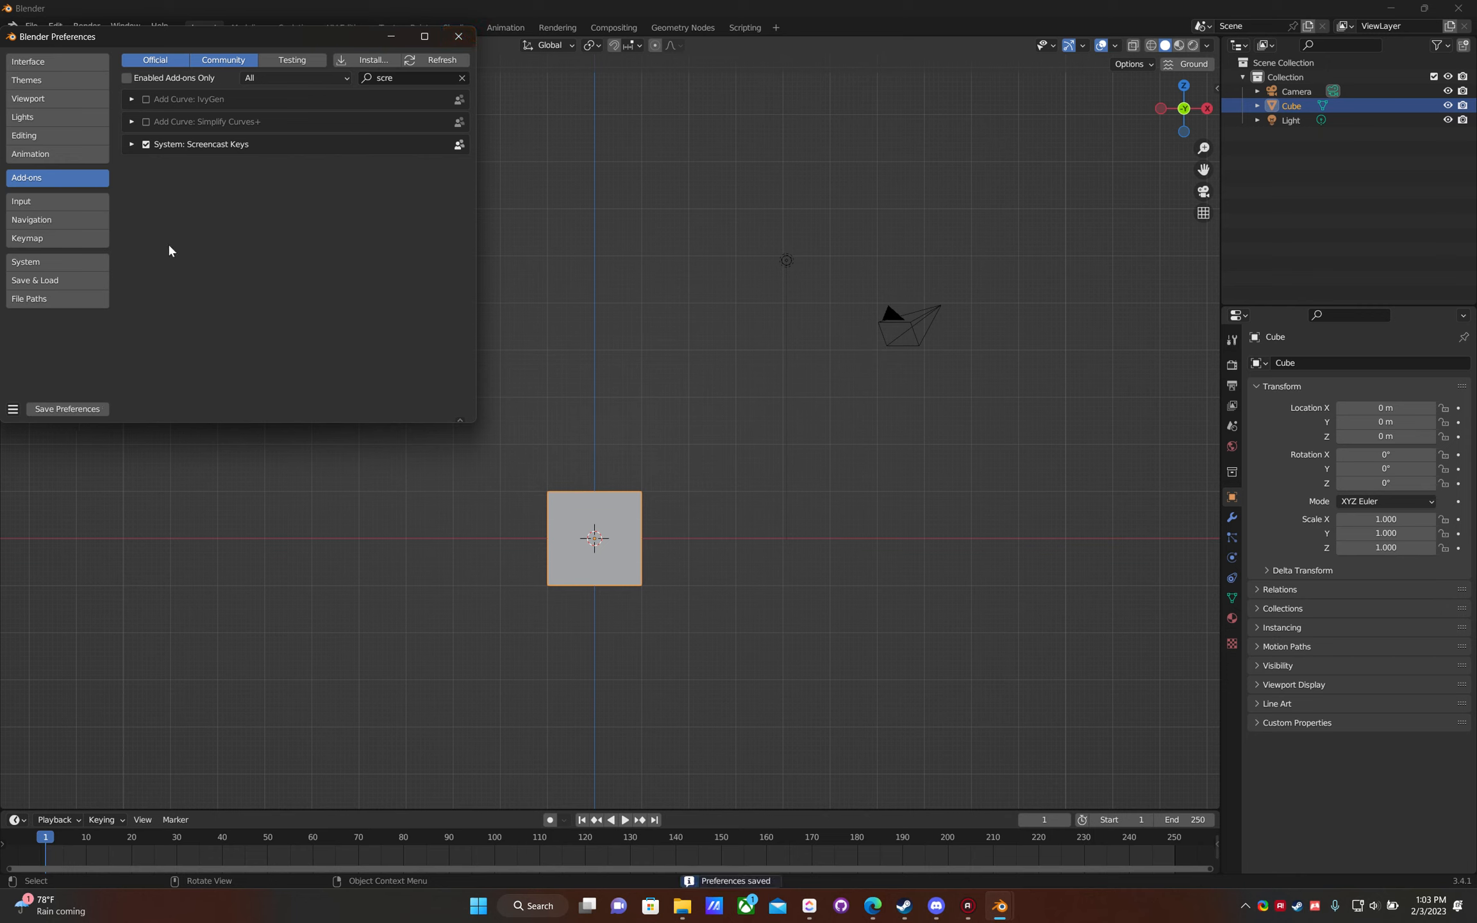
click(457, 39)
- Turn on Screencast Keys in the 3D viewport, set its color to green and enable its shadow
key(n)
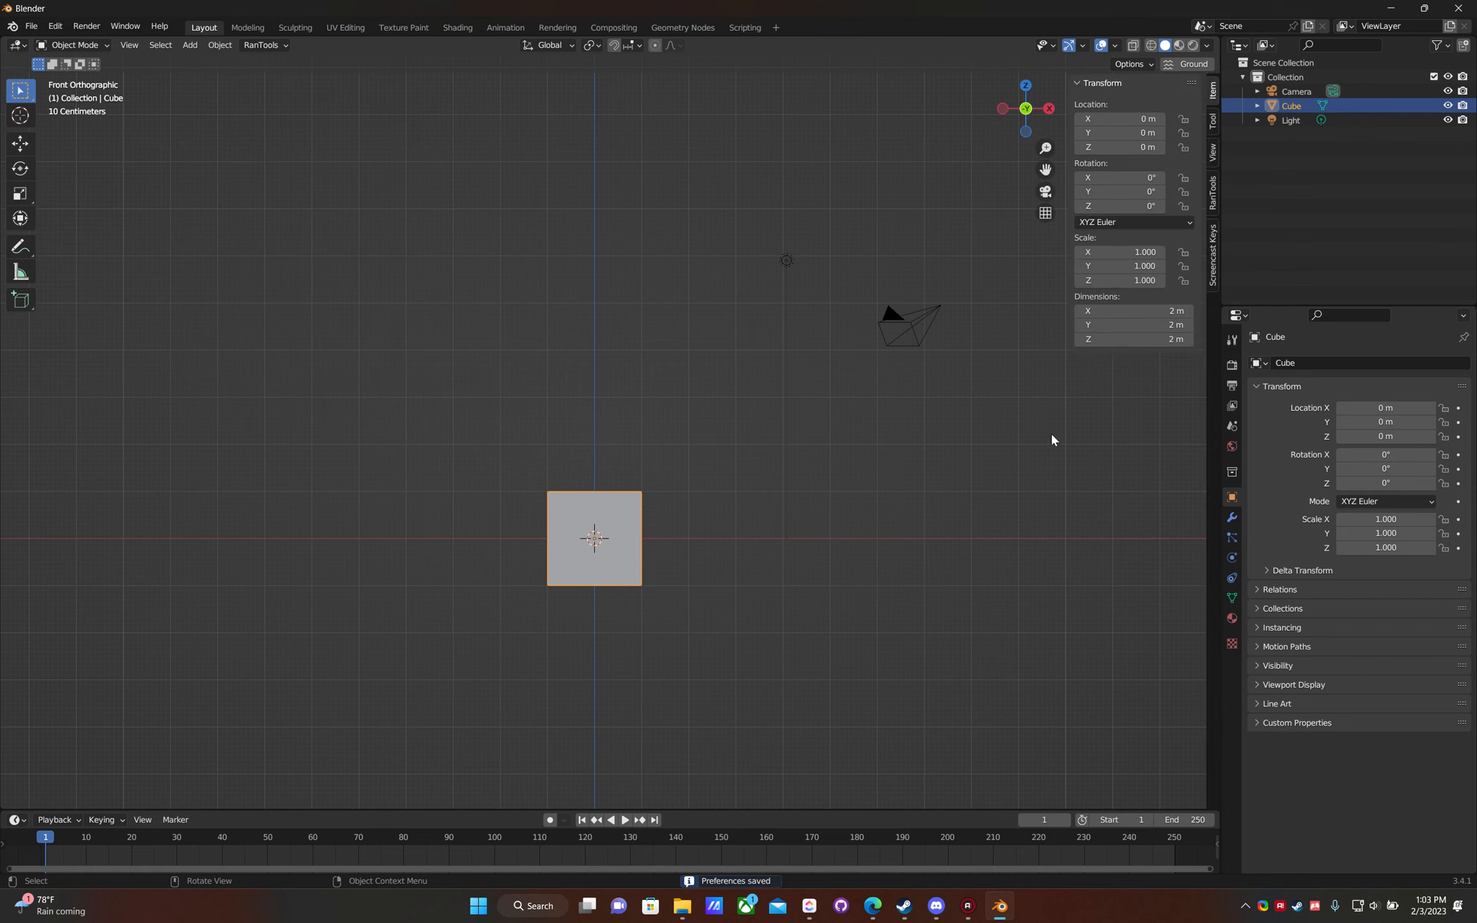
click(1213, 243)
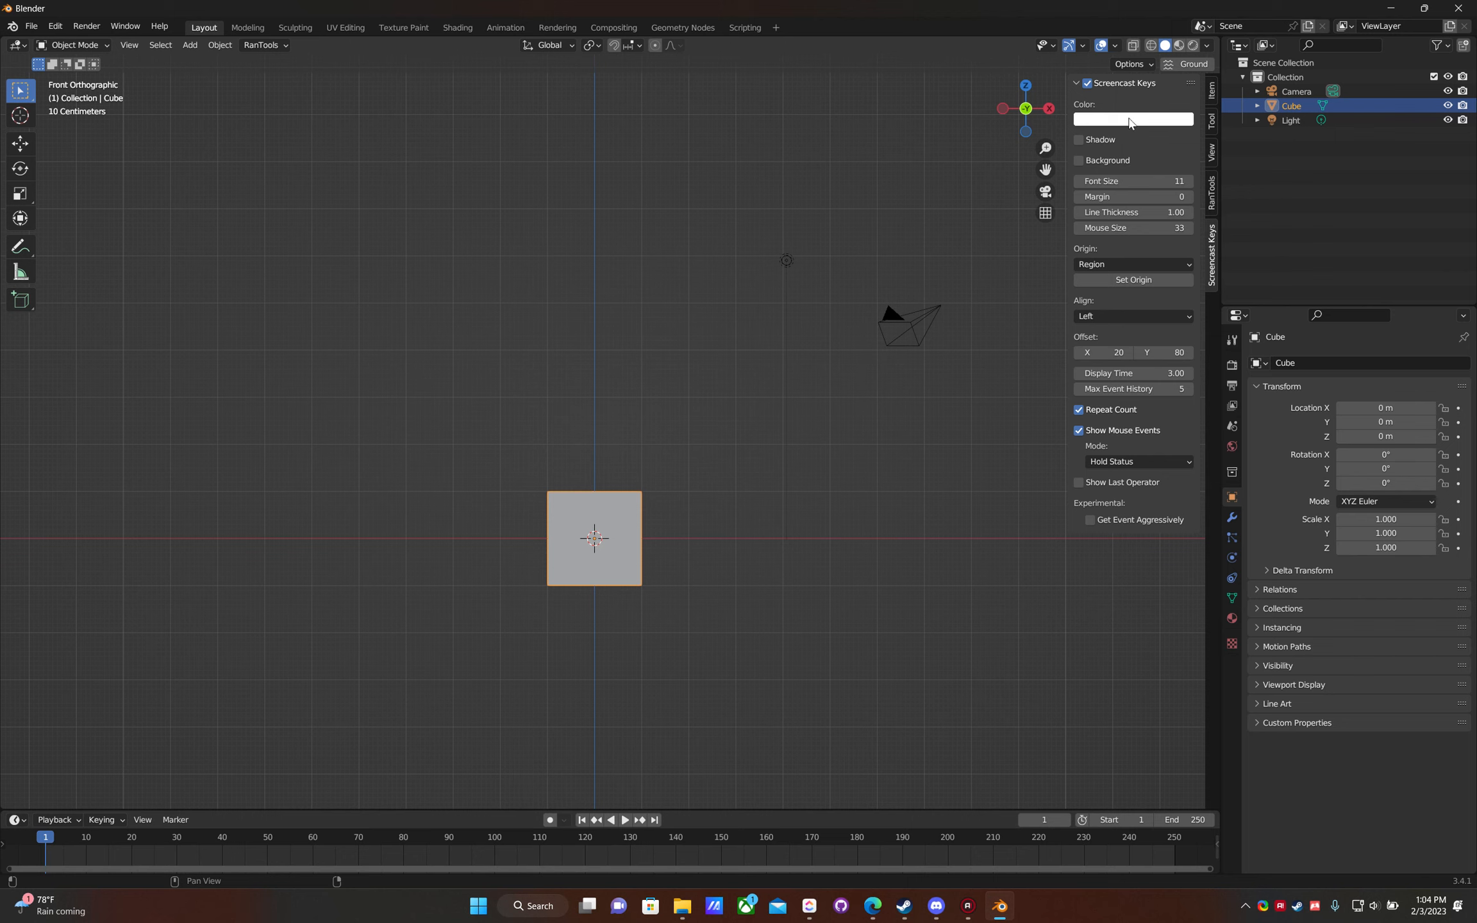
click(1129, 120)
click(1097, 156)
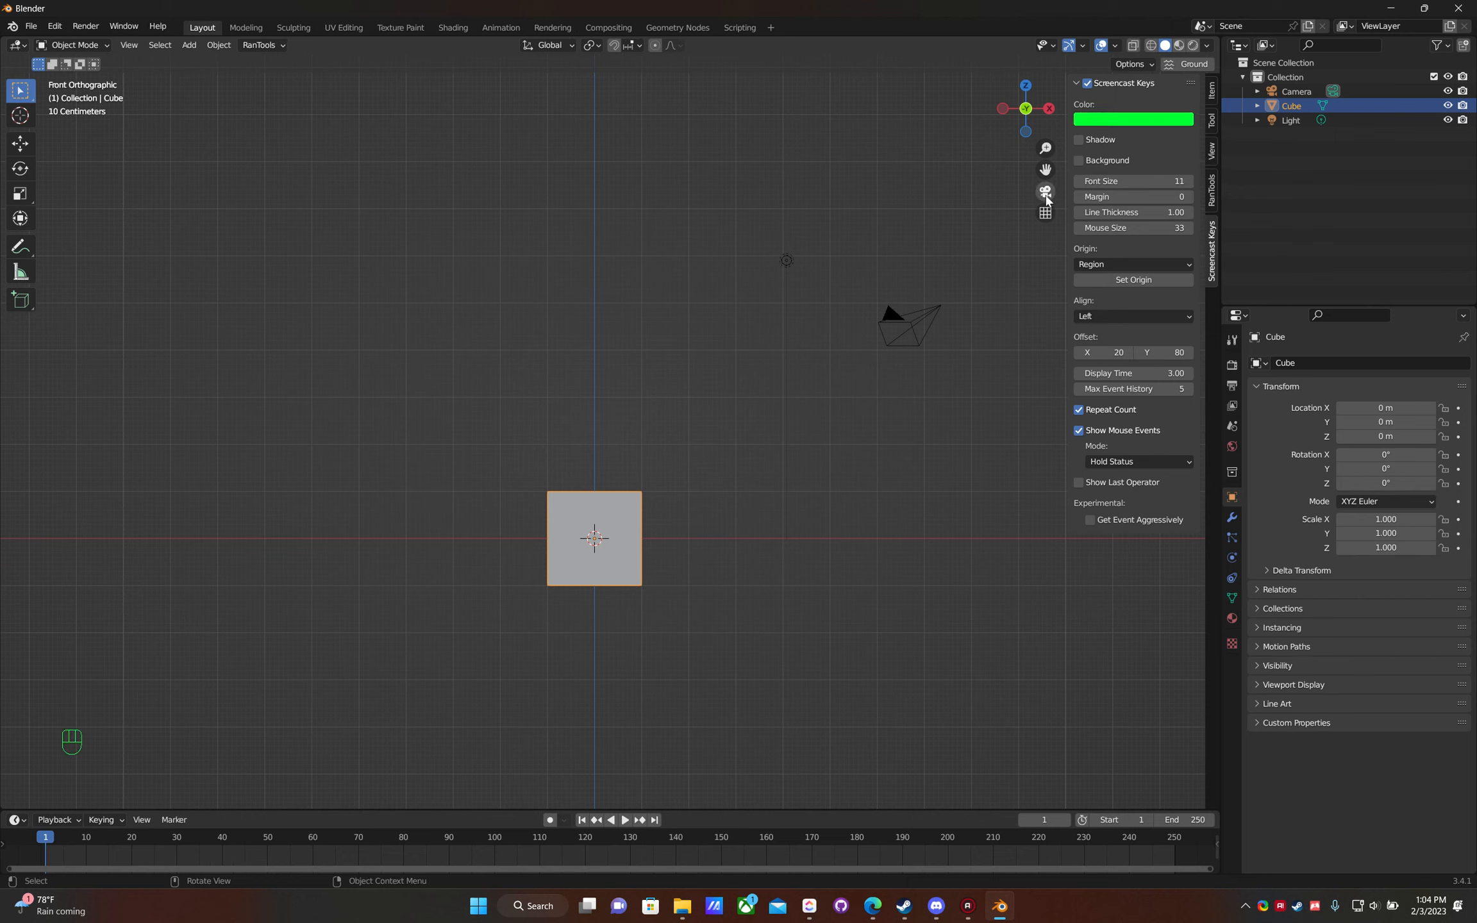
click(1078, 143)
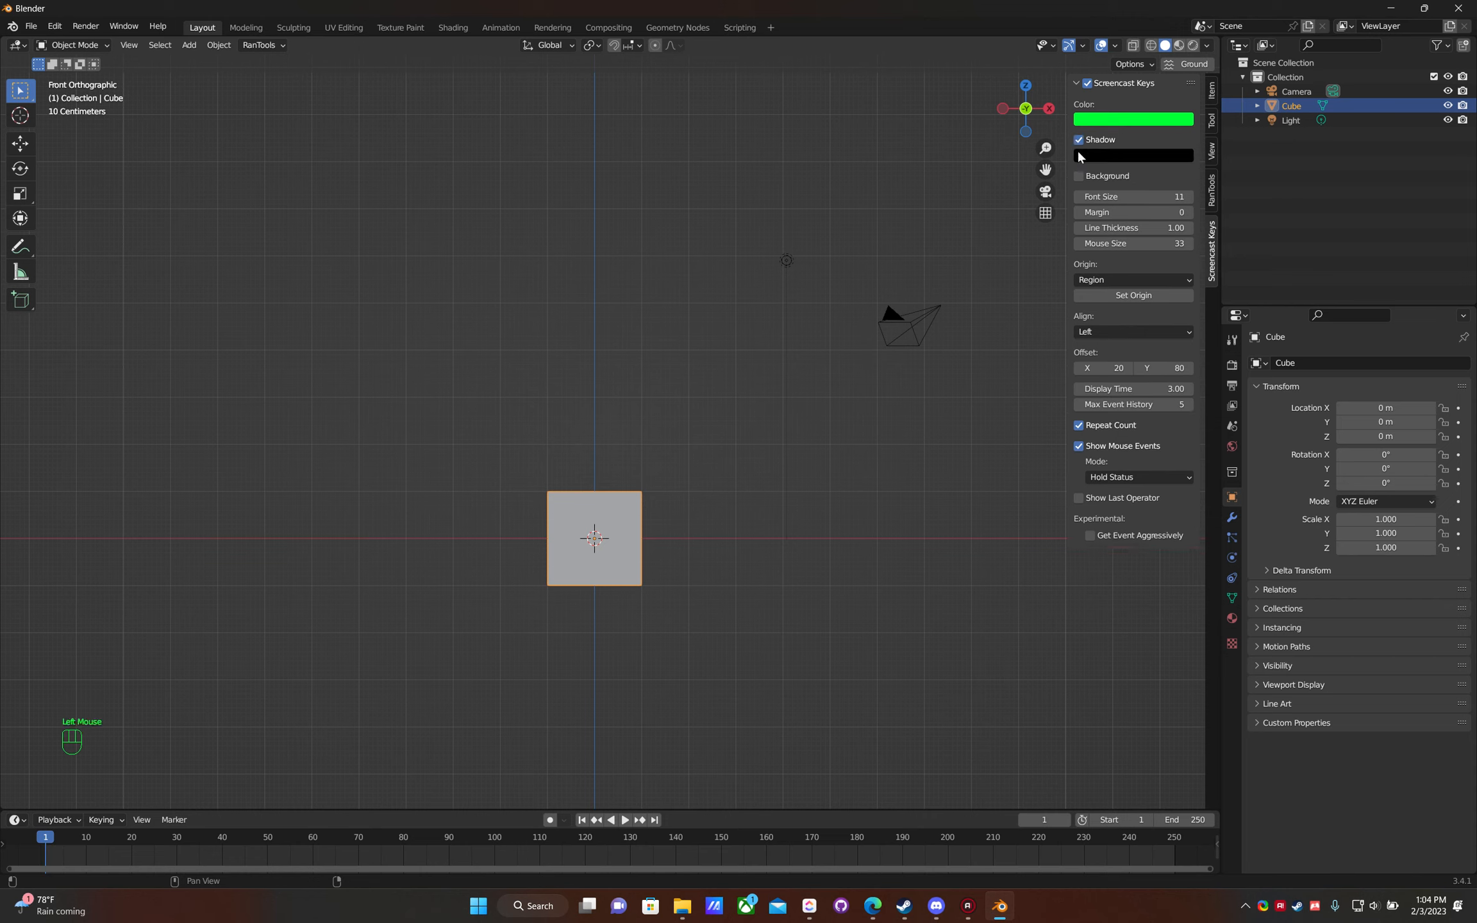
- Set the Screencast Keys font size to 40 and mouse size to 45
click(1160, 197)
text(40)
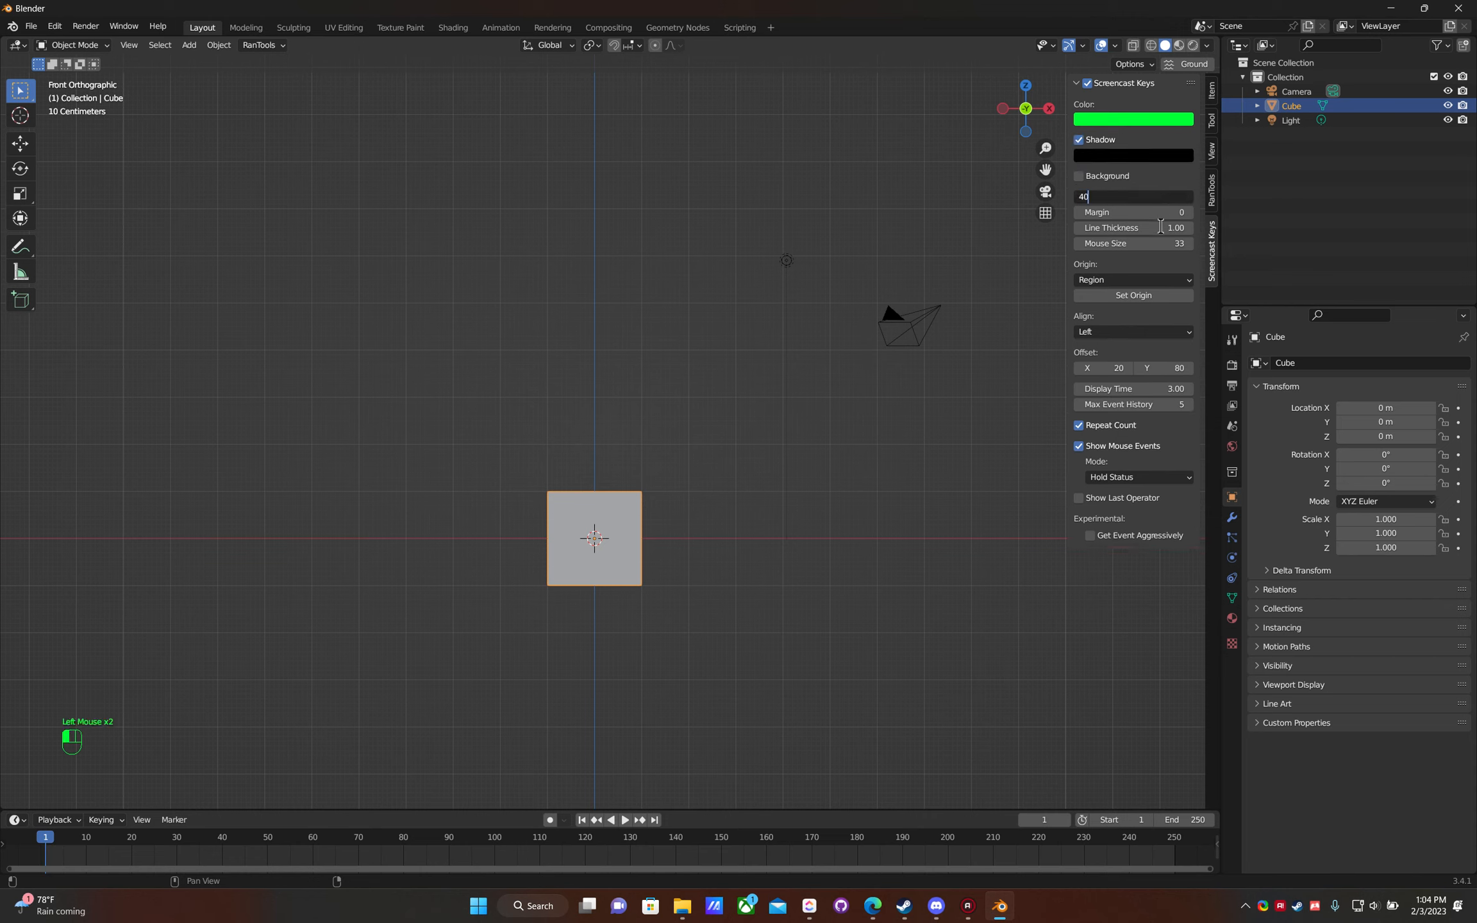
key(Return)
click(1148, 242)
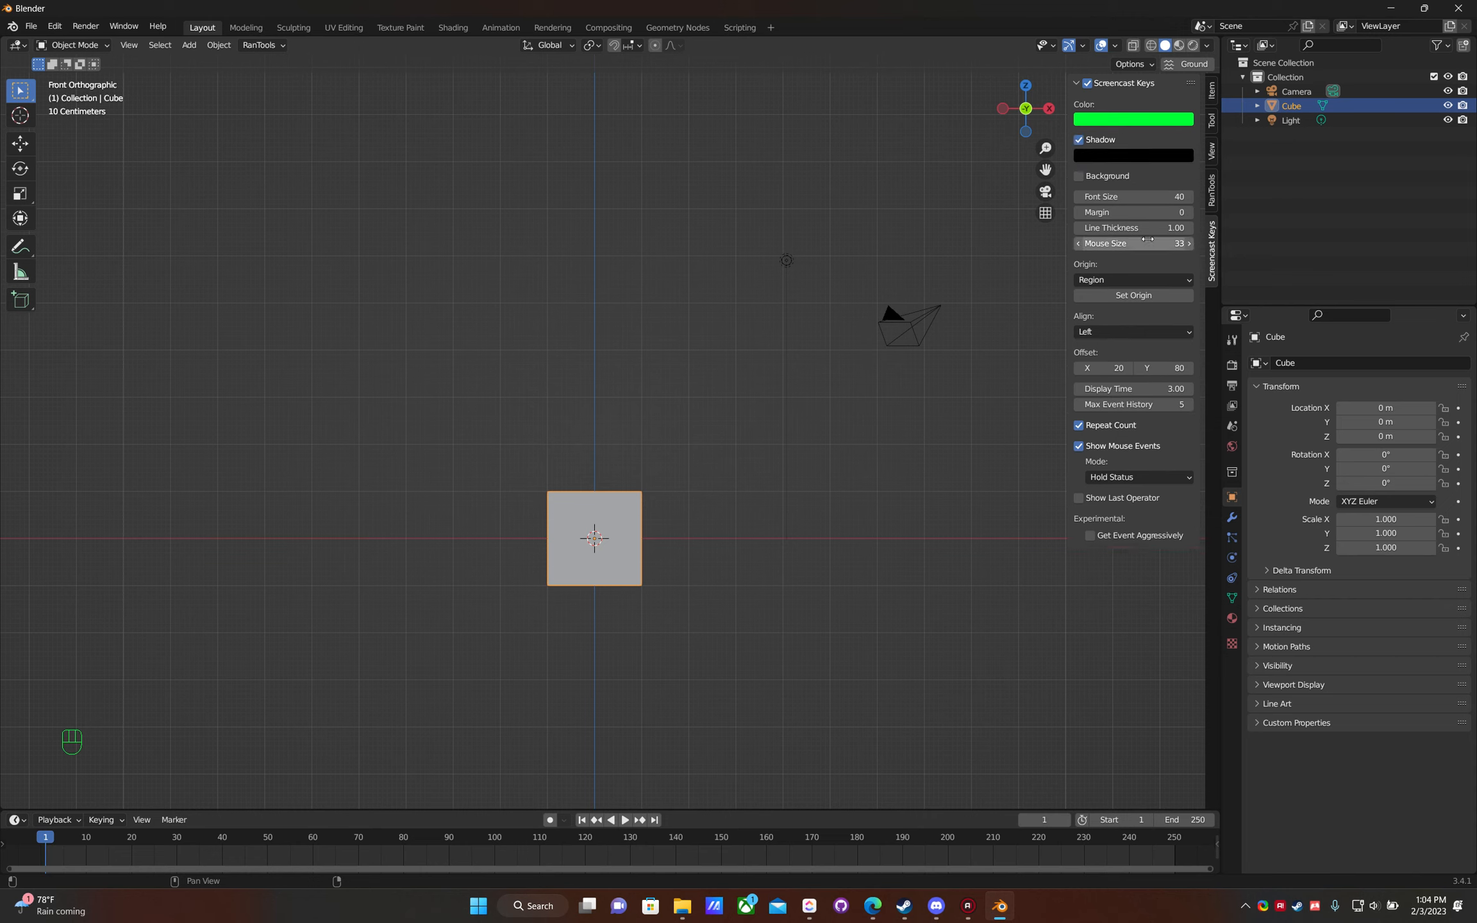
text(4)
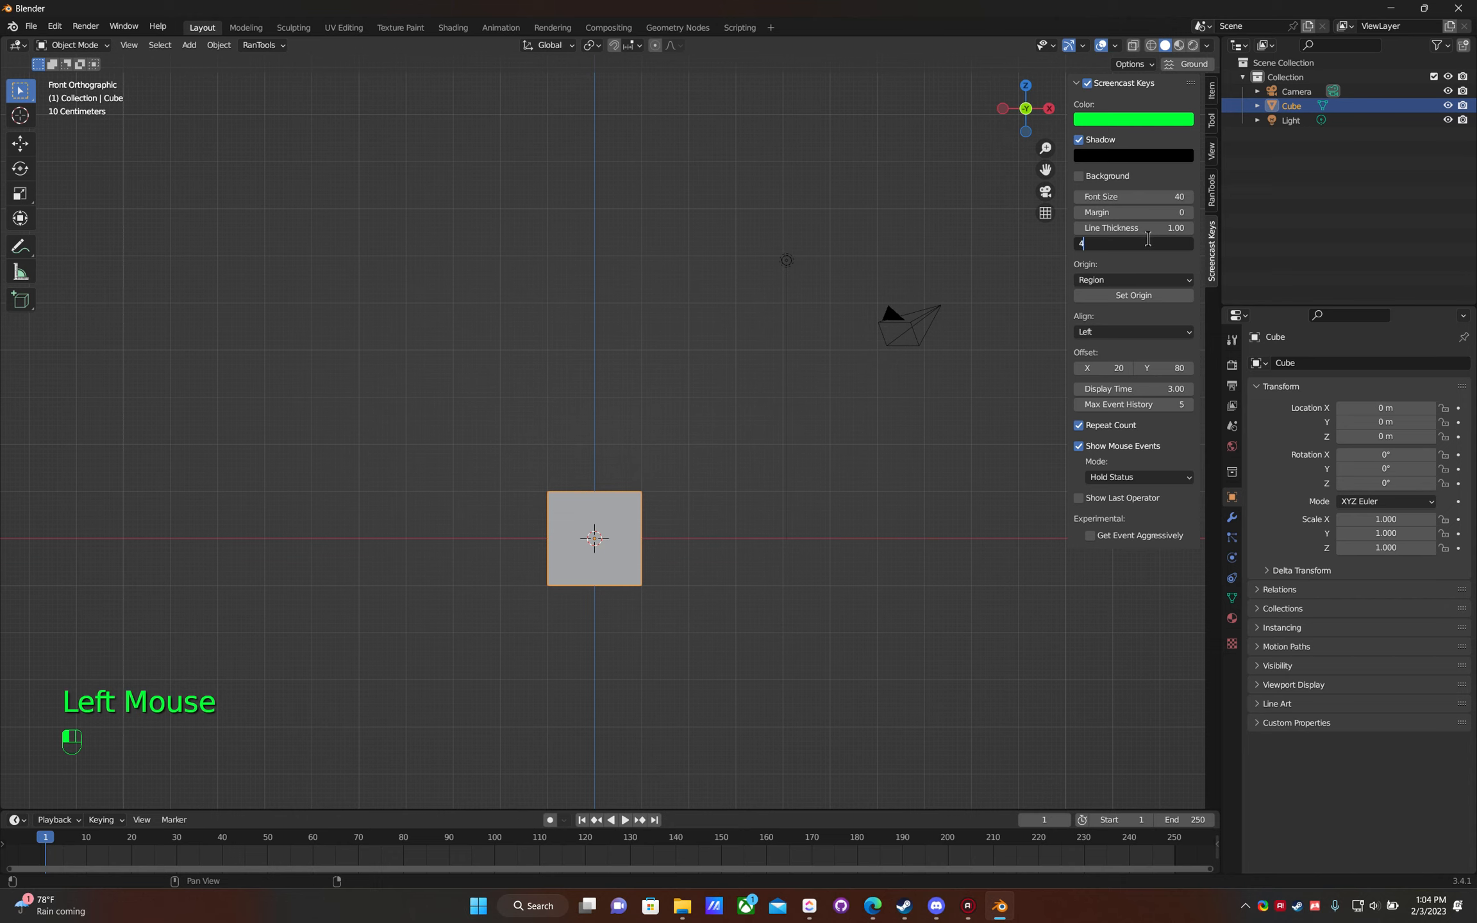
text(5)
key(Return)
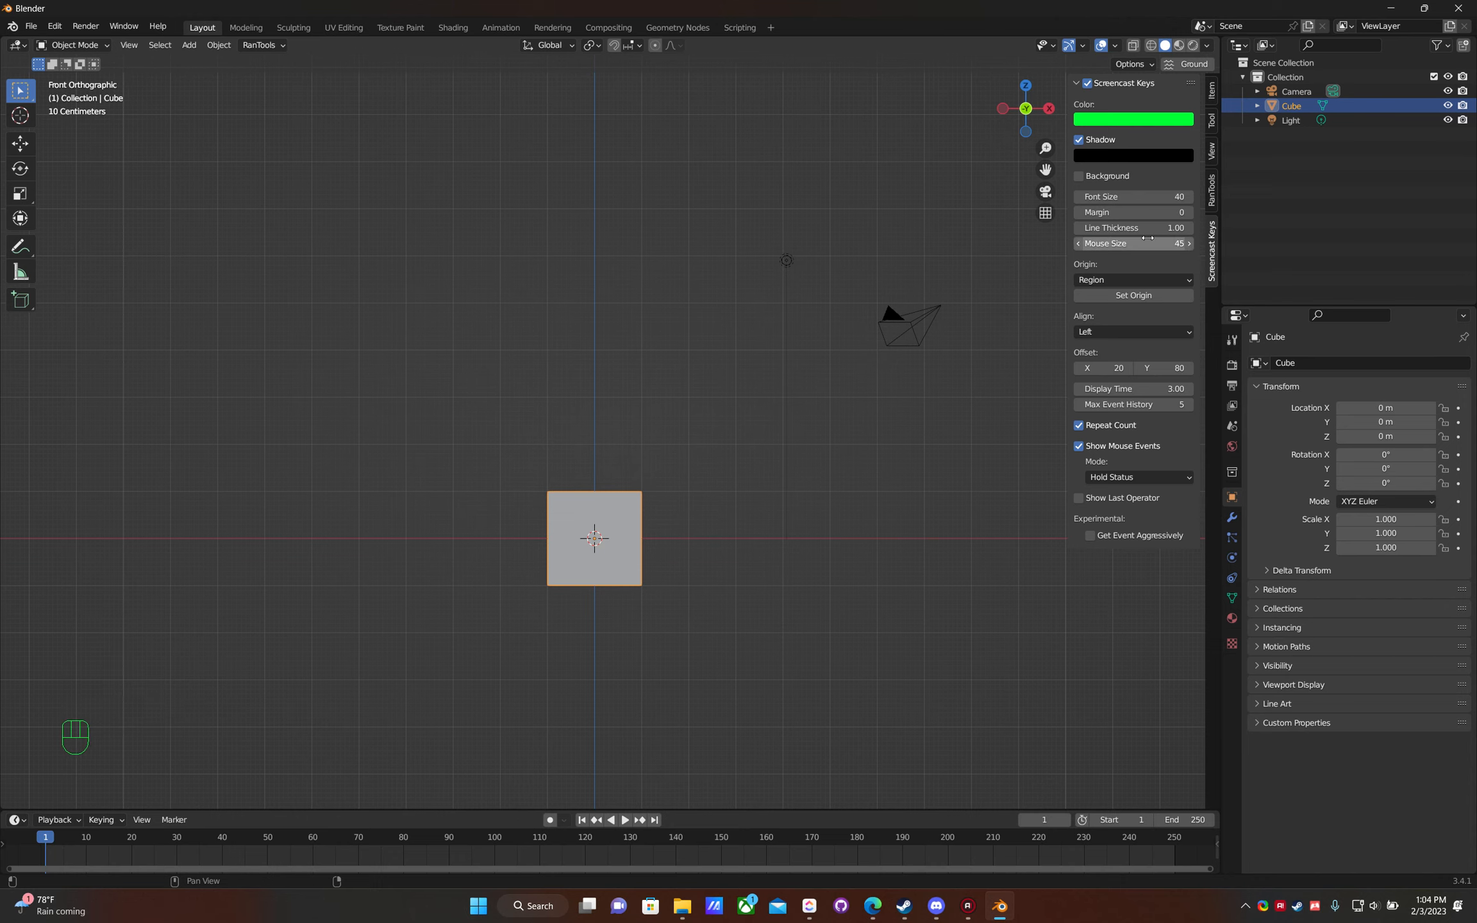
- Return the viewport to the front orthographic view and hide the sidebar
middle_drag(234, 474, 630, 472)
key(KP_1)
key(n)
- Examine the default cube, camera and light from the front and from several perspective angles at different zoom levels
scroll(766, 398, up, 1)
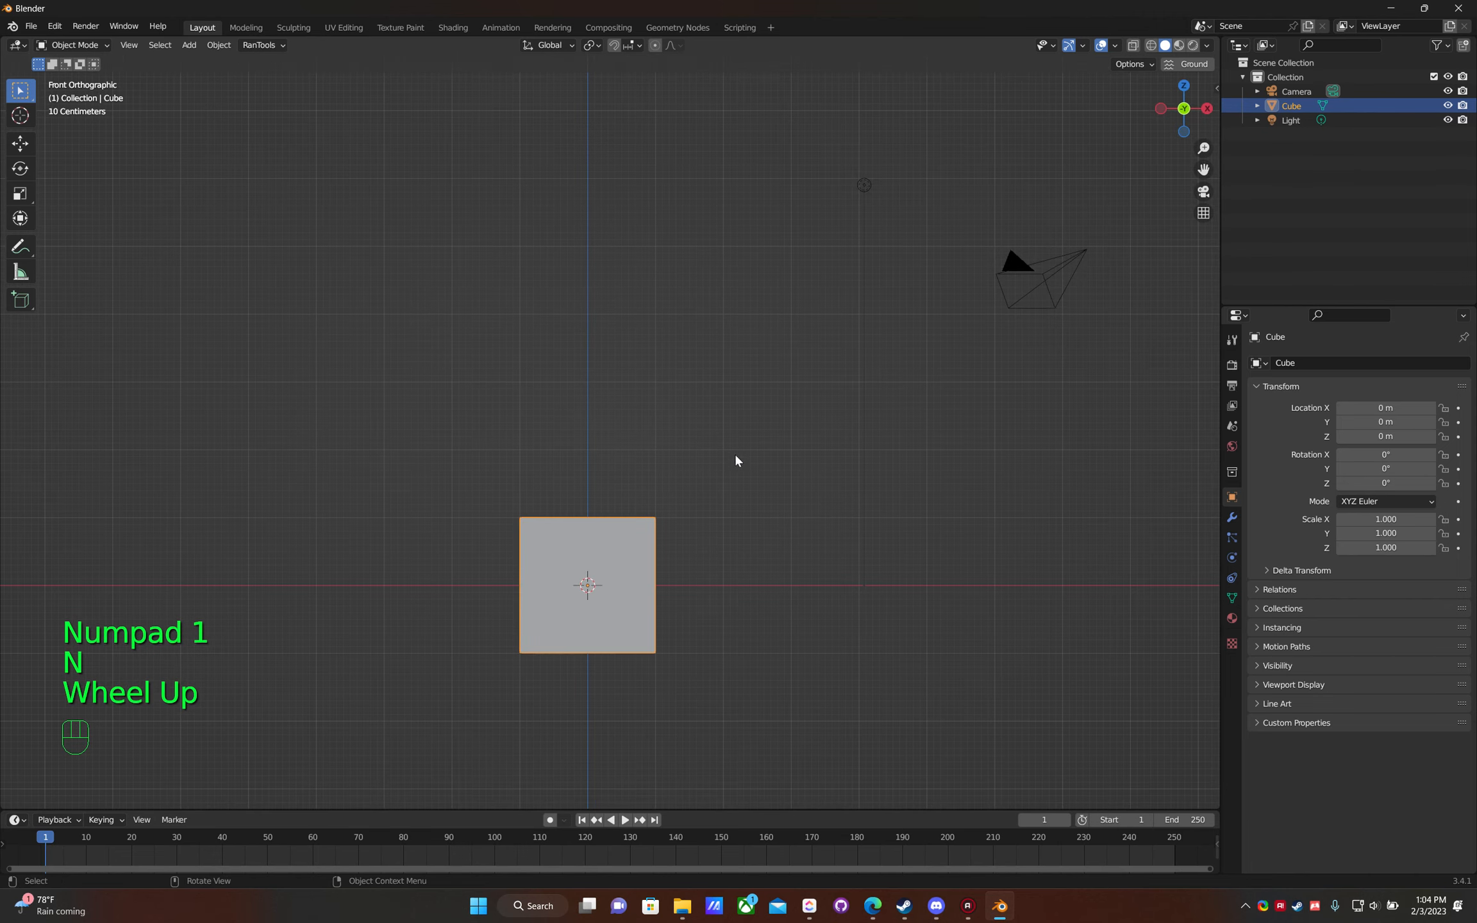
shift+middle_drag(709, 588, 669, 511)
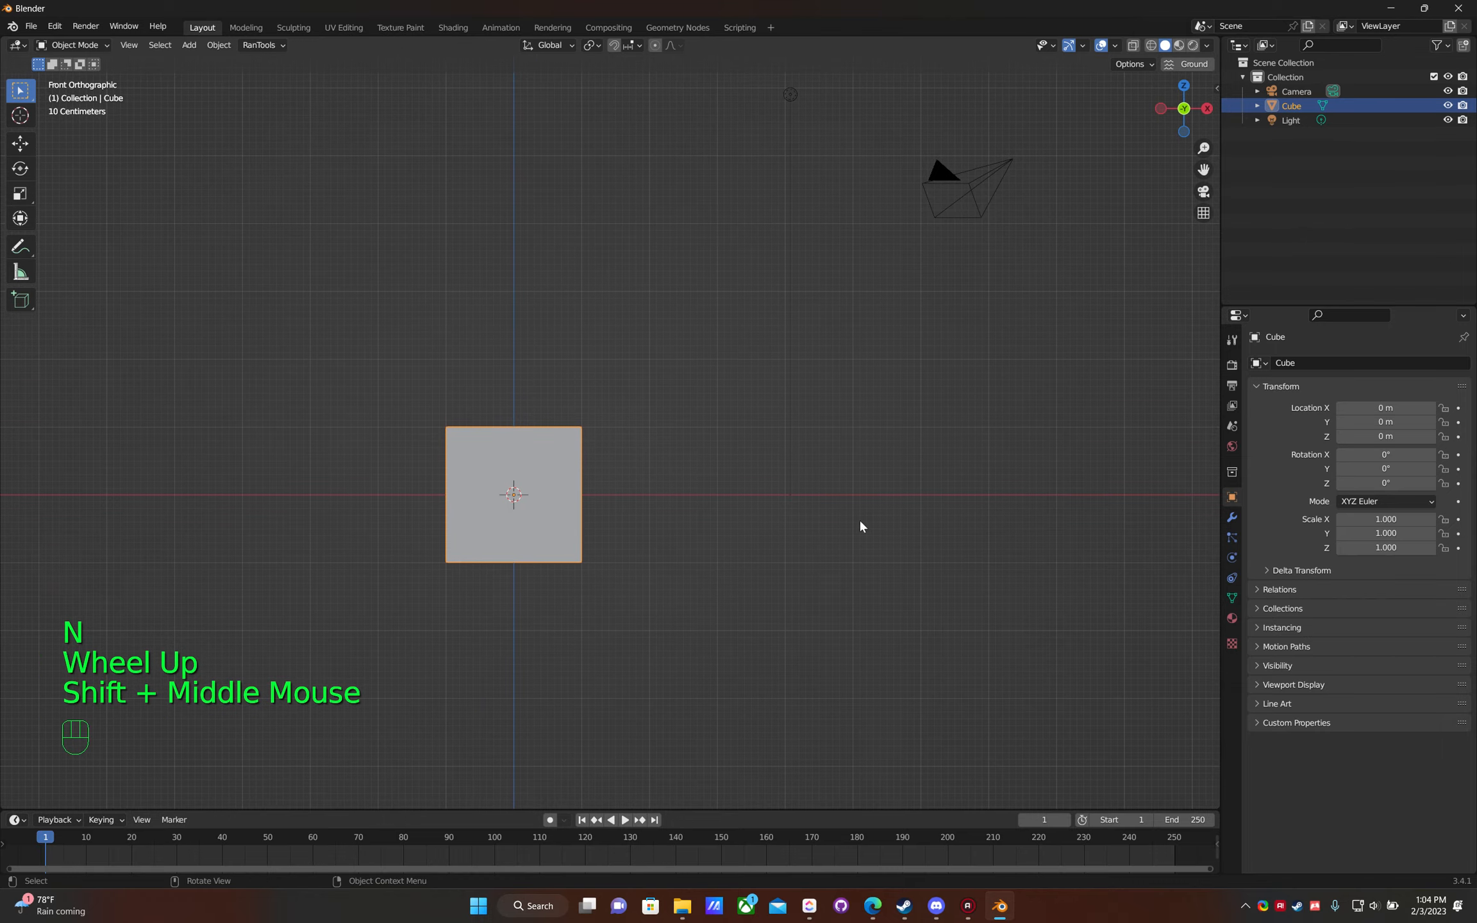
middle_drag(660, 451, 712, 477)
scroll(645, 494, down, 2)
scroll(712, 478, down, 1)
key(KP_1)
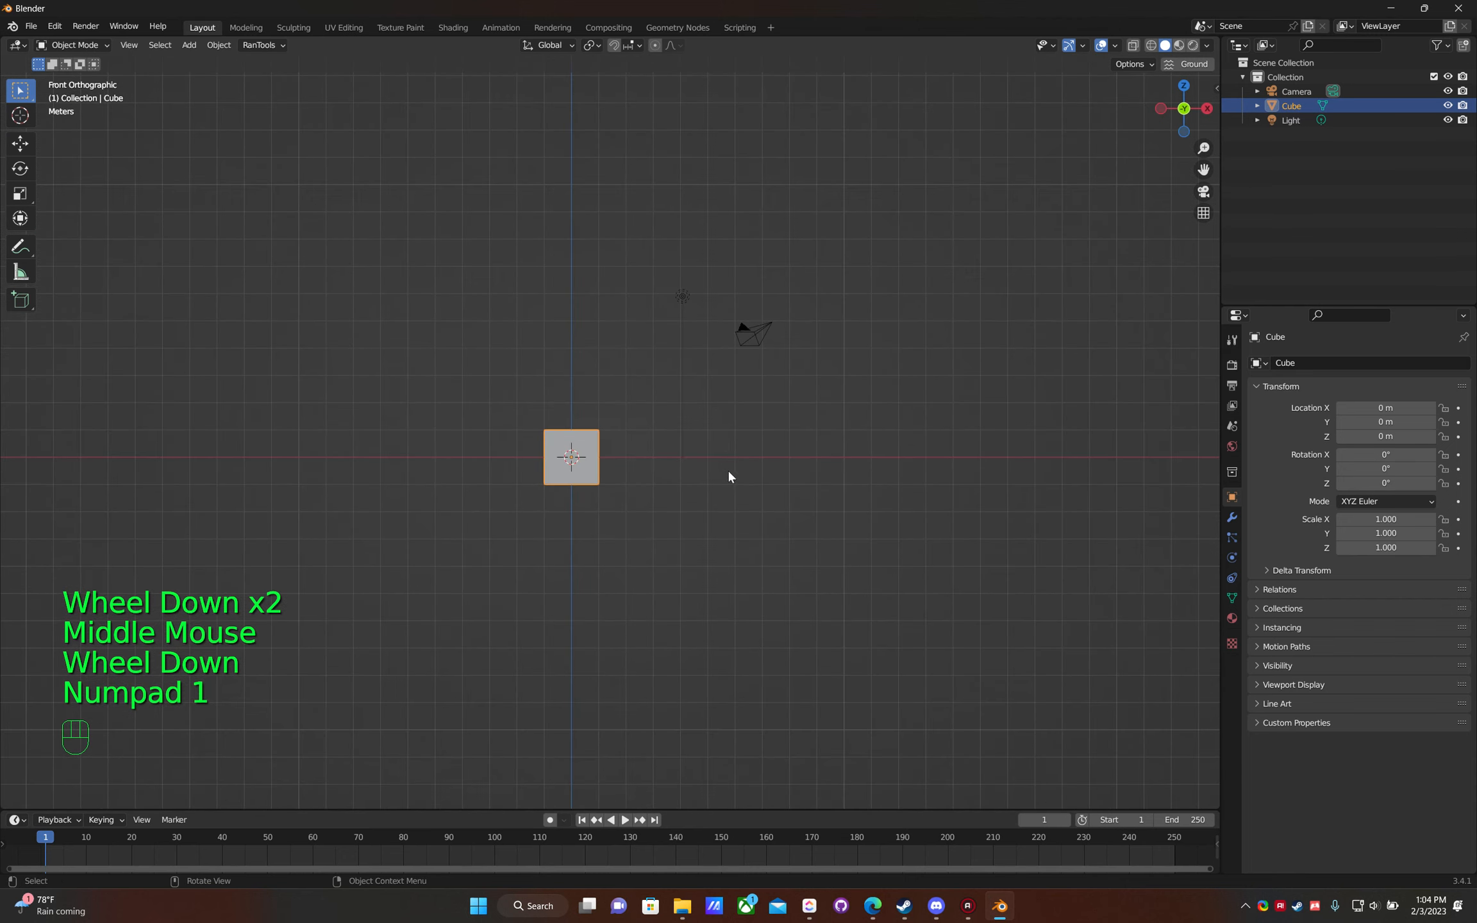
scroll(667, 475, up, 2)
middle_drag(571, 474, 625, 542)
scroll(631, 526, down, 2)
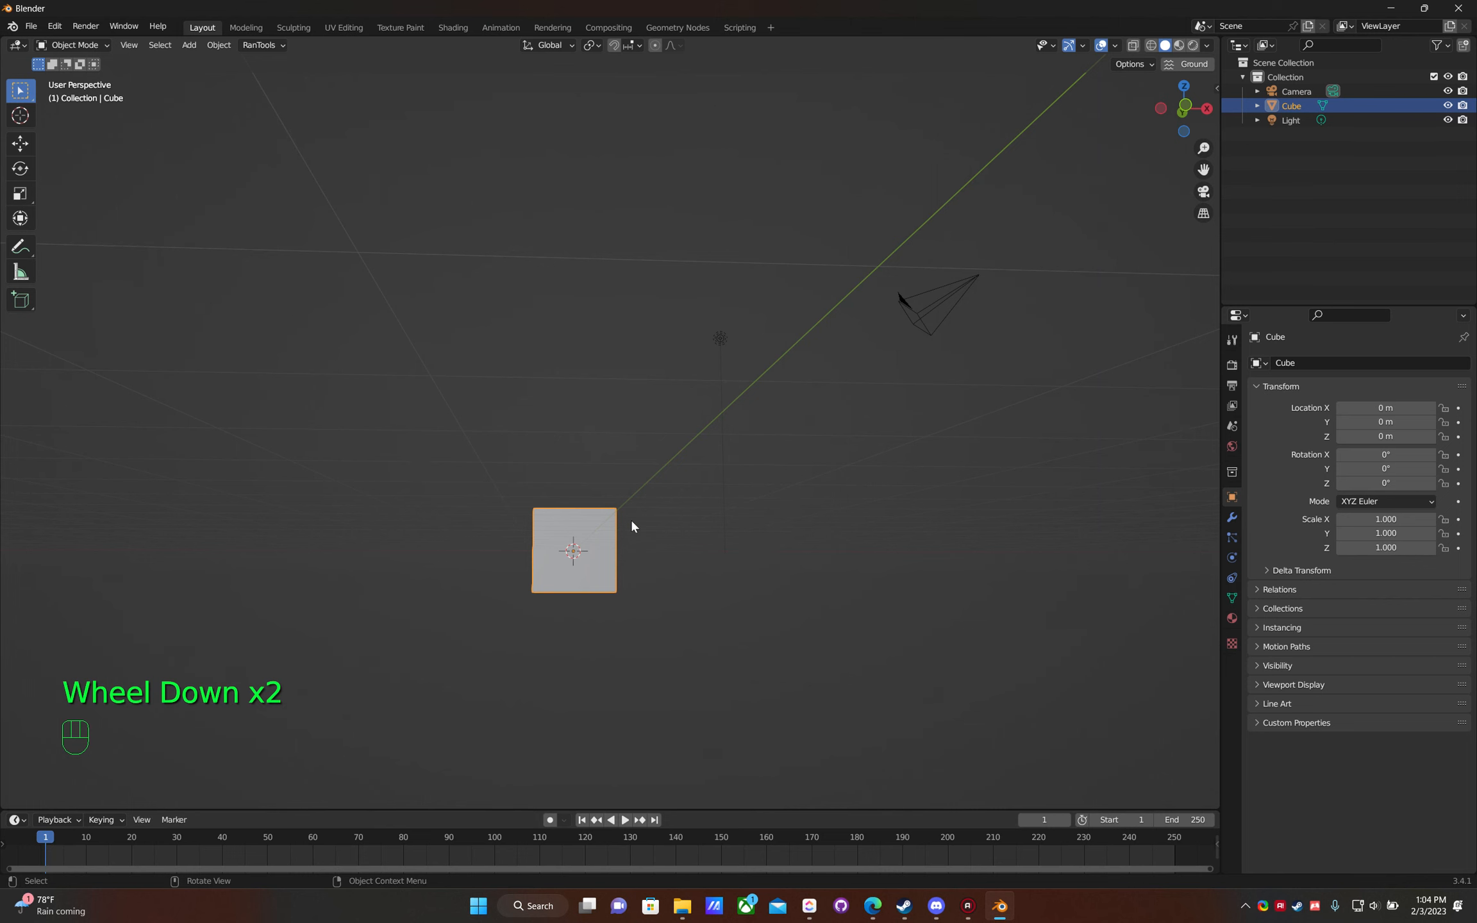
middle_drag(697, 459, 680, 522)
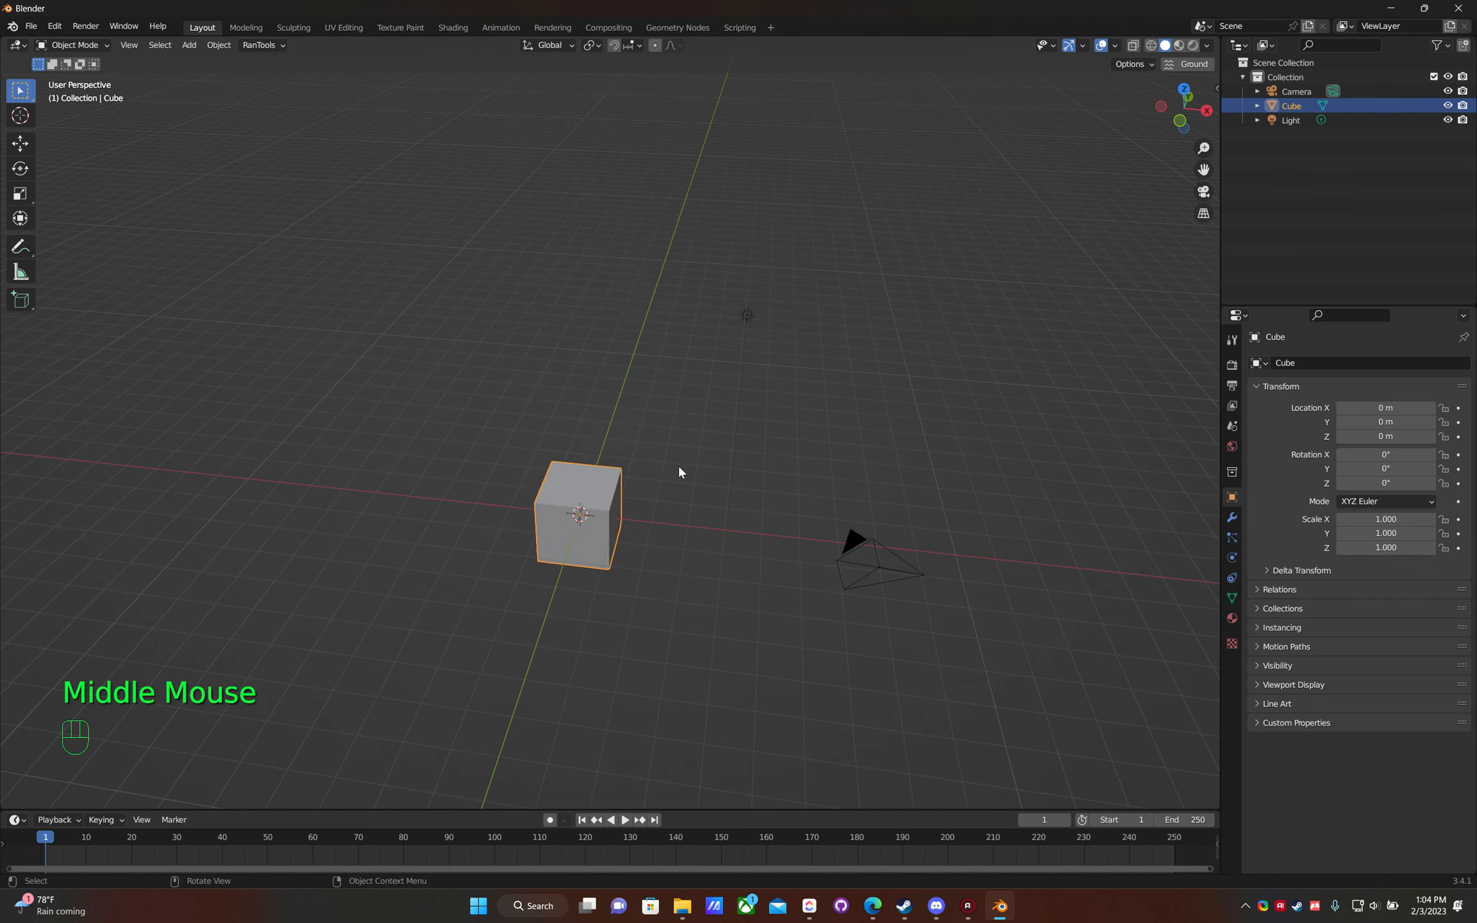
- Select the camera and light in the front view and move them into a new collection named LightsCam
key(KP_1)
drag(707, 274, 878, 415)
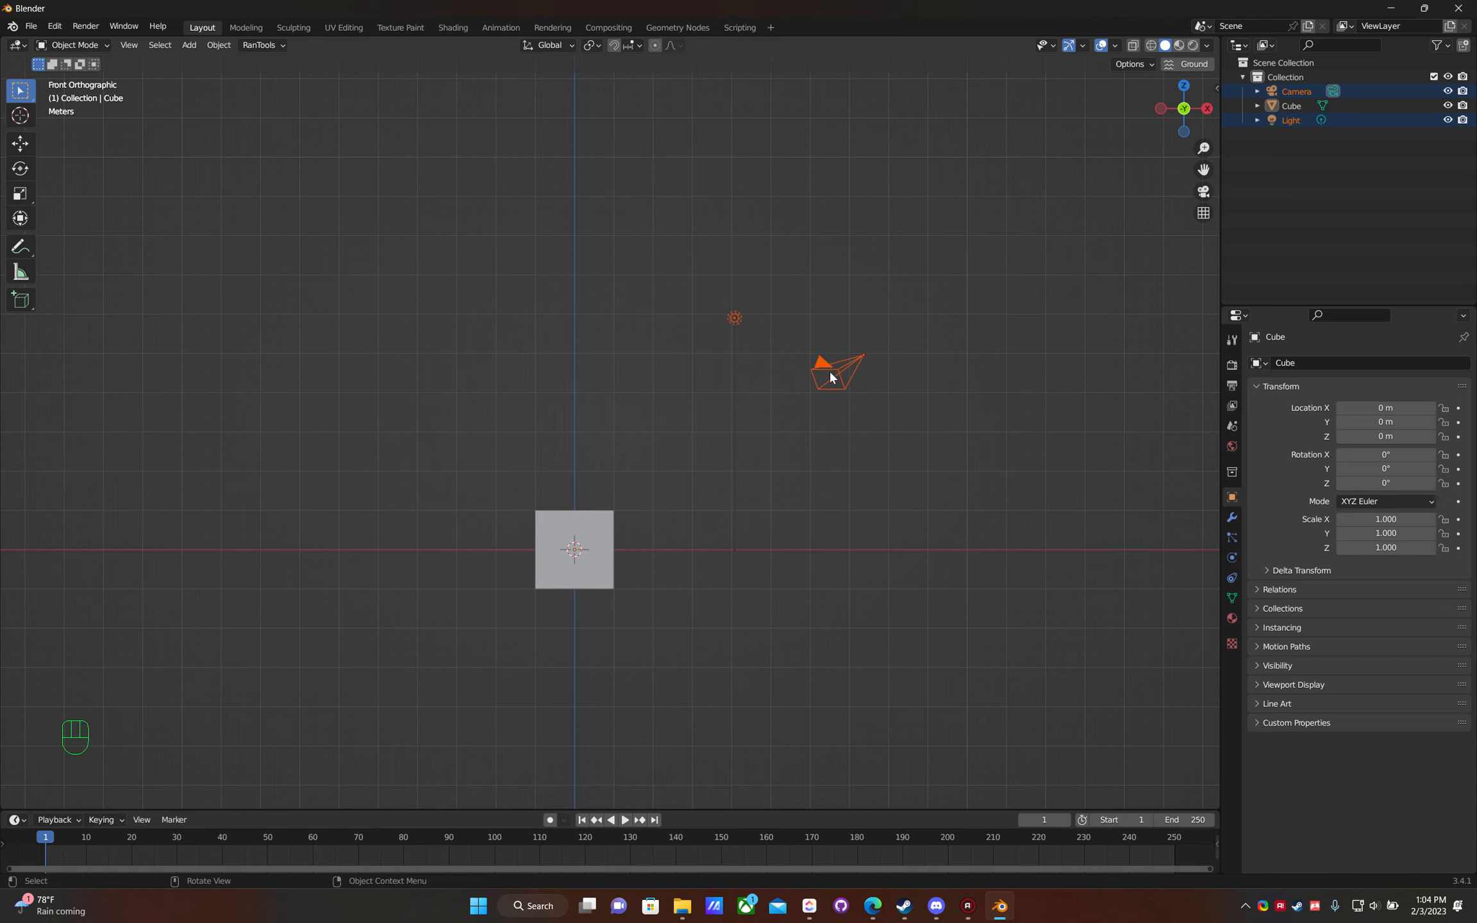
drag(695, 255, 953, 474)
key(m)
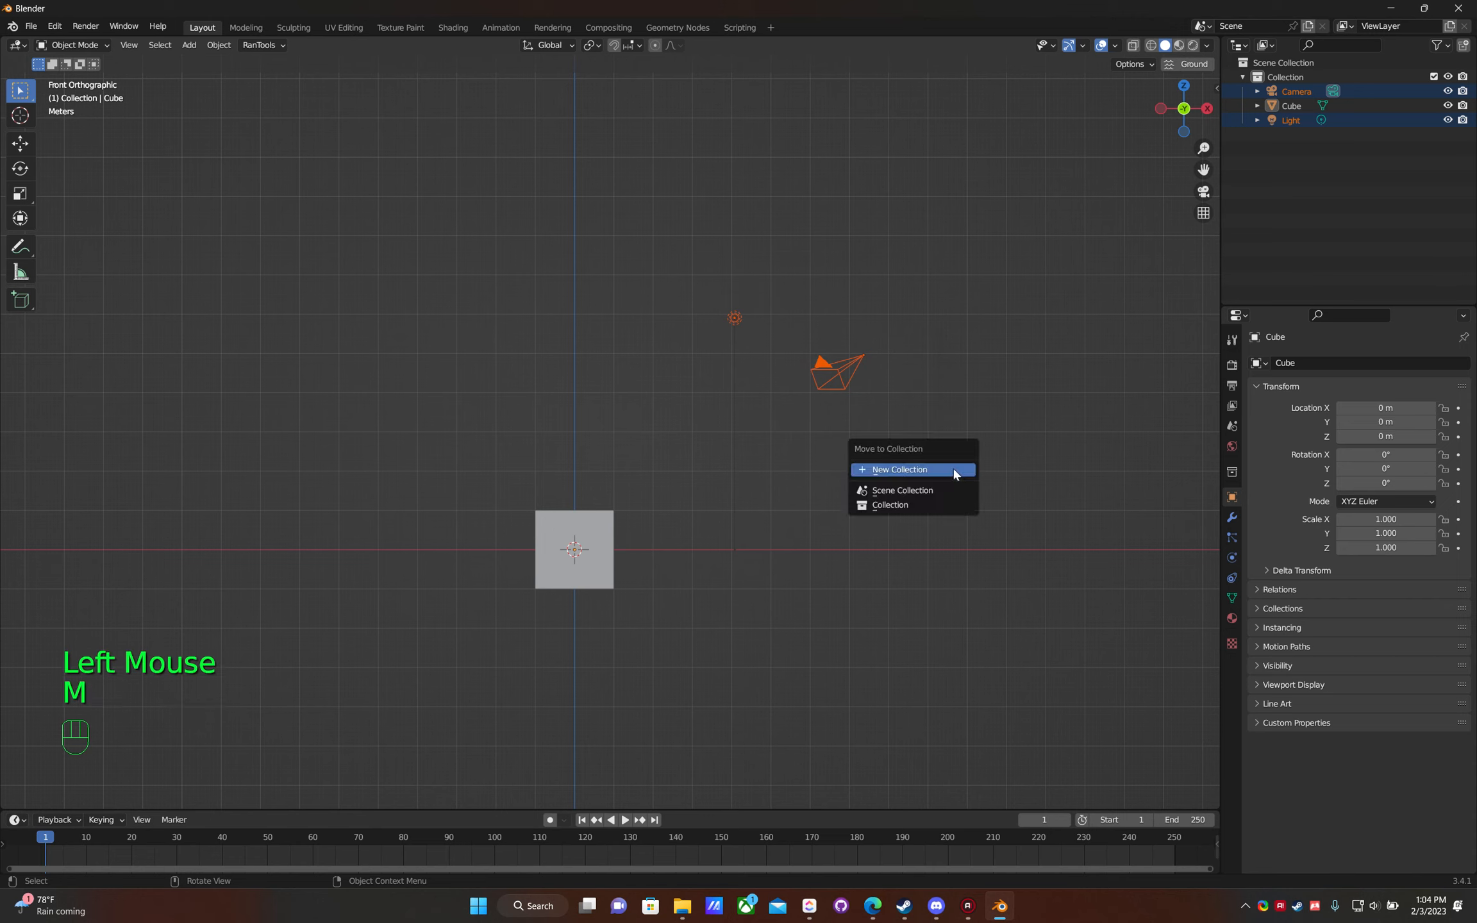
click(953, 473)
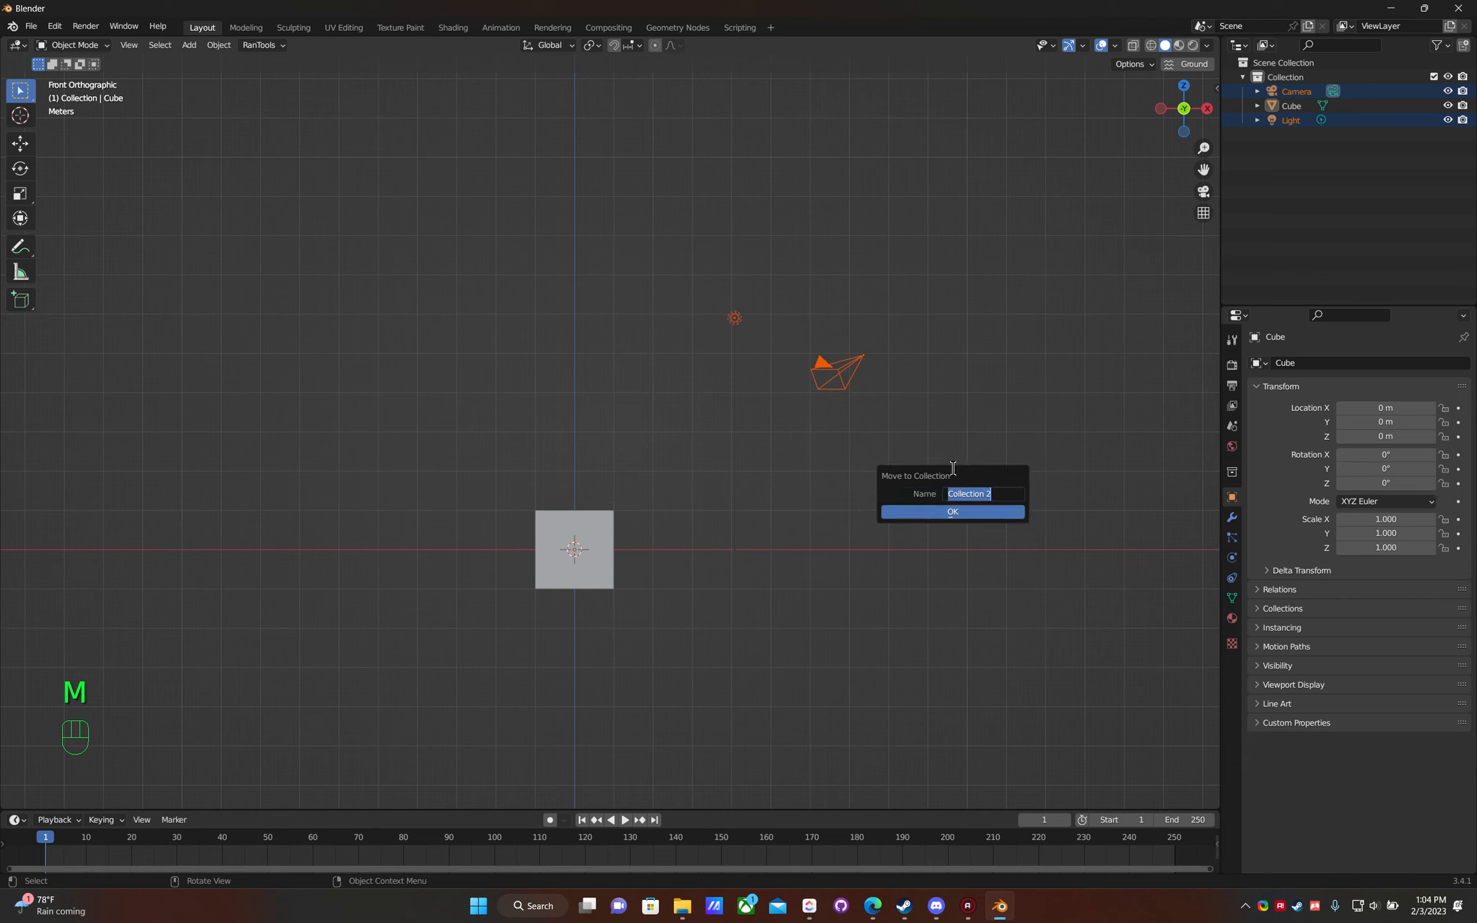
text(LightsCam)
click(947, 512)
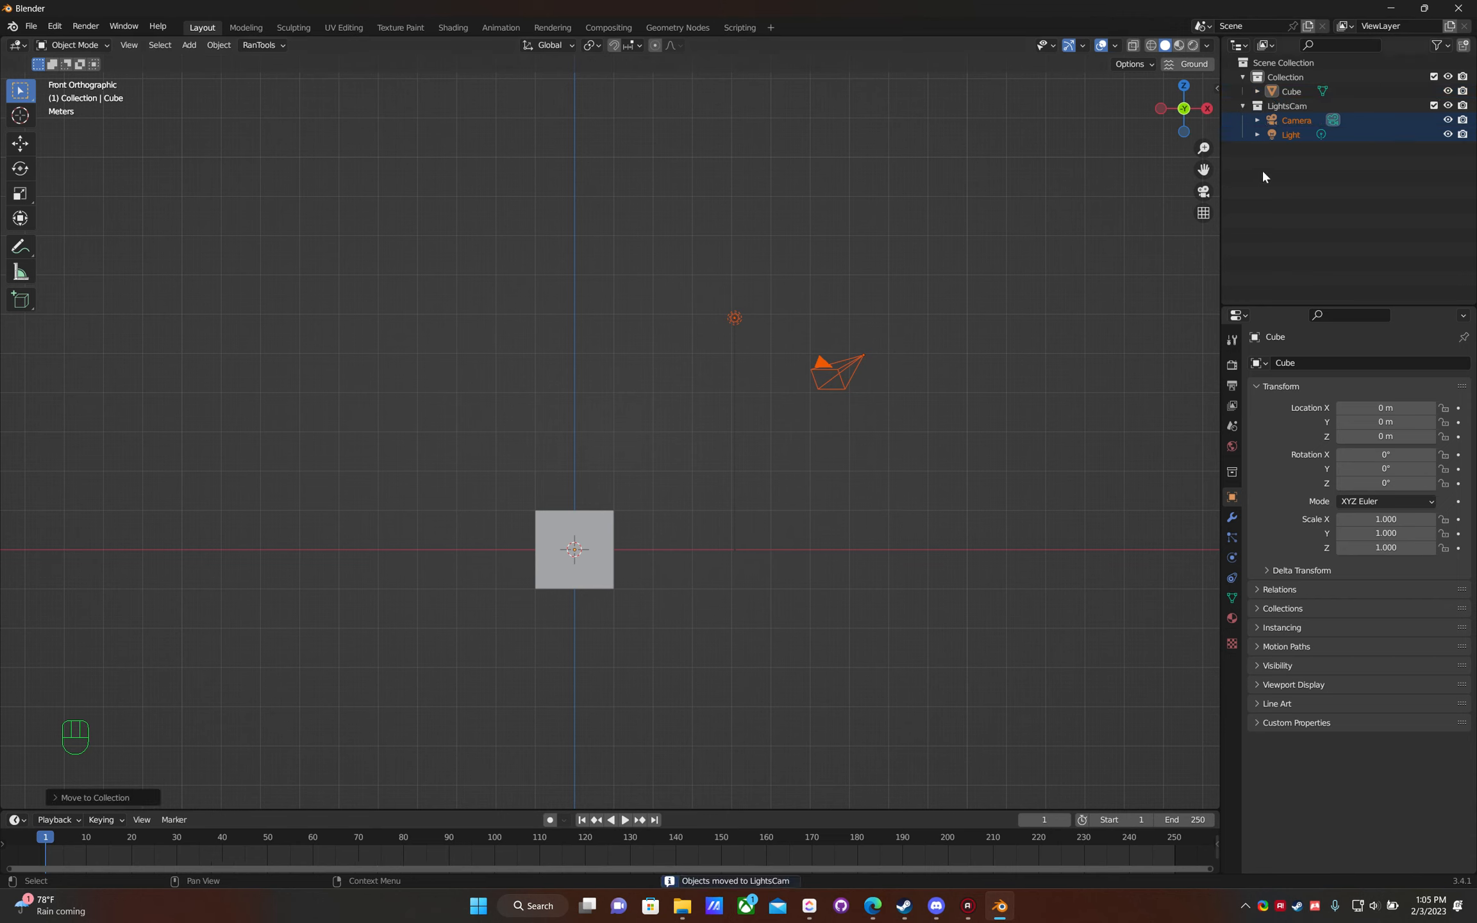
- Hide the LightsCam collection in the viewport and select only the cube
click(1447, 105)
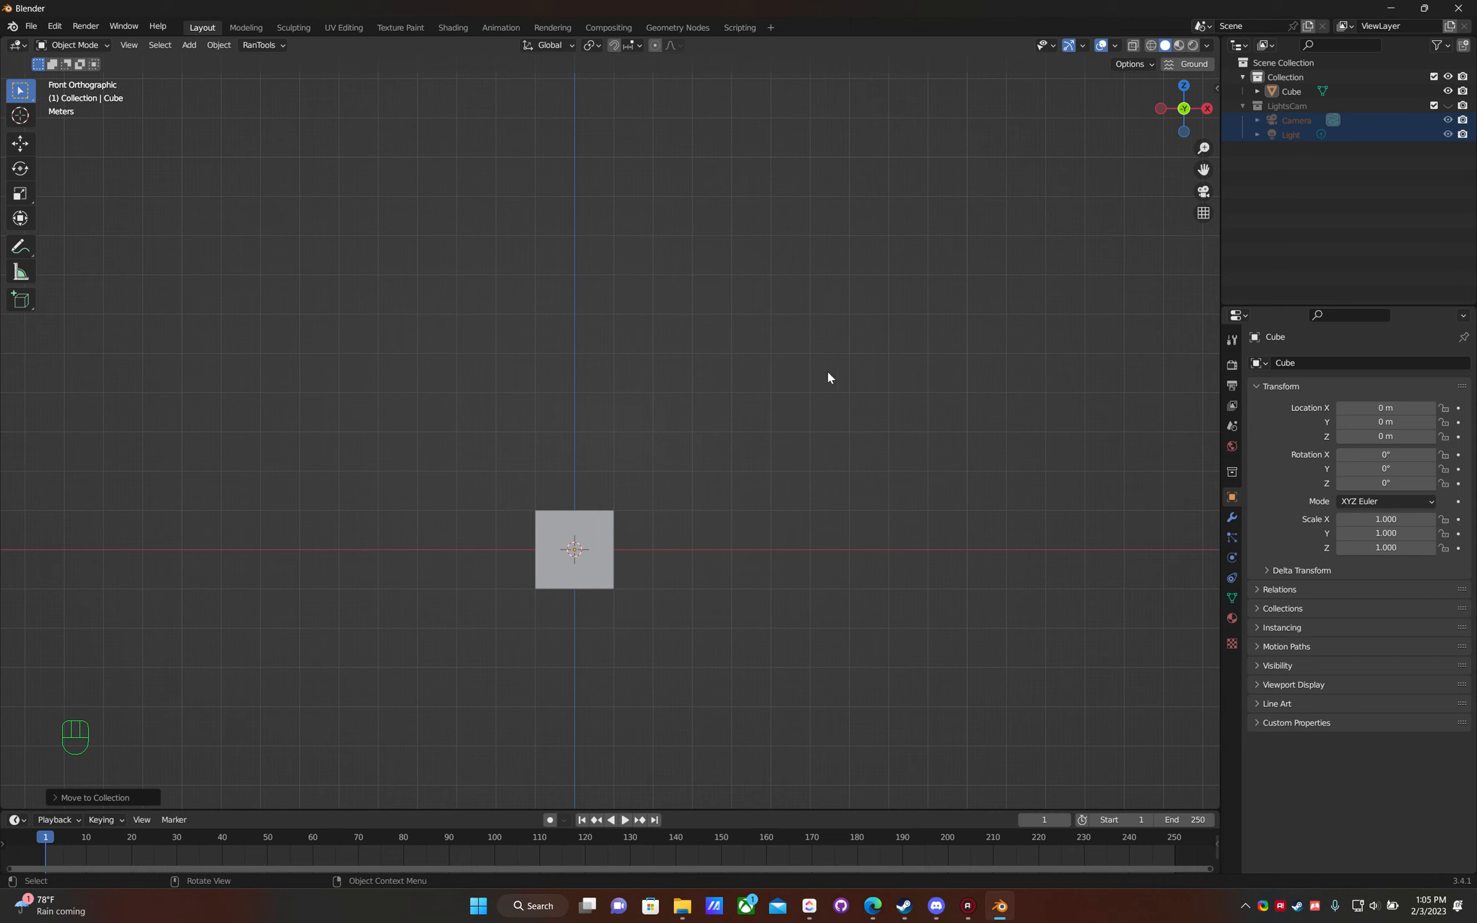
click(659, 525)
click(564, 523)
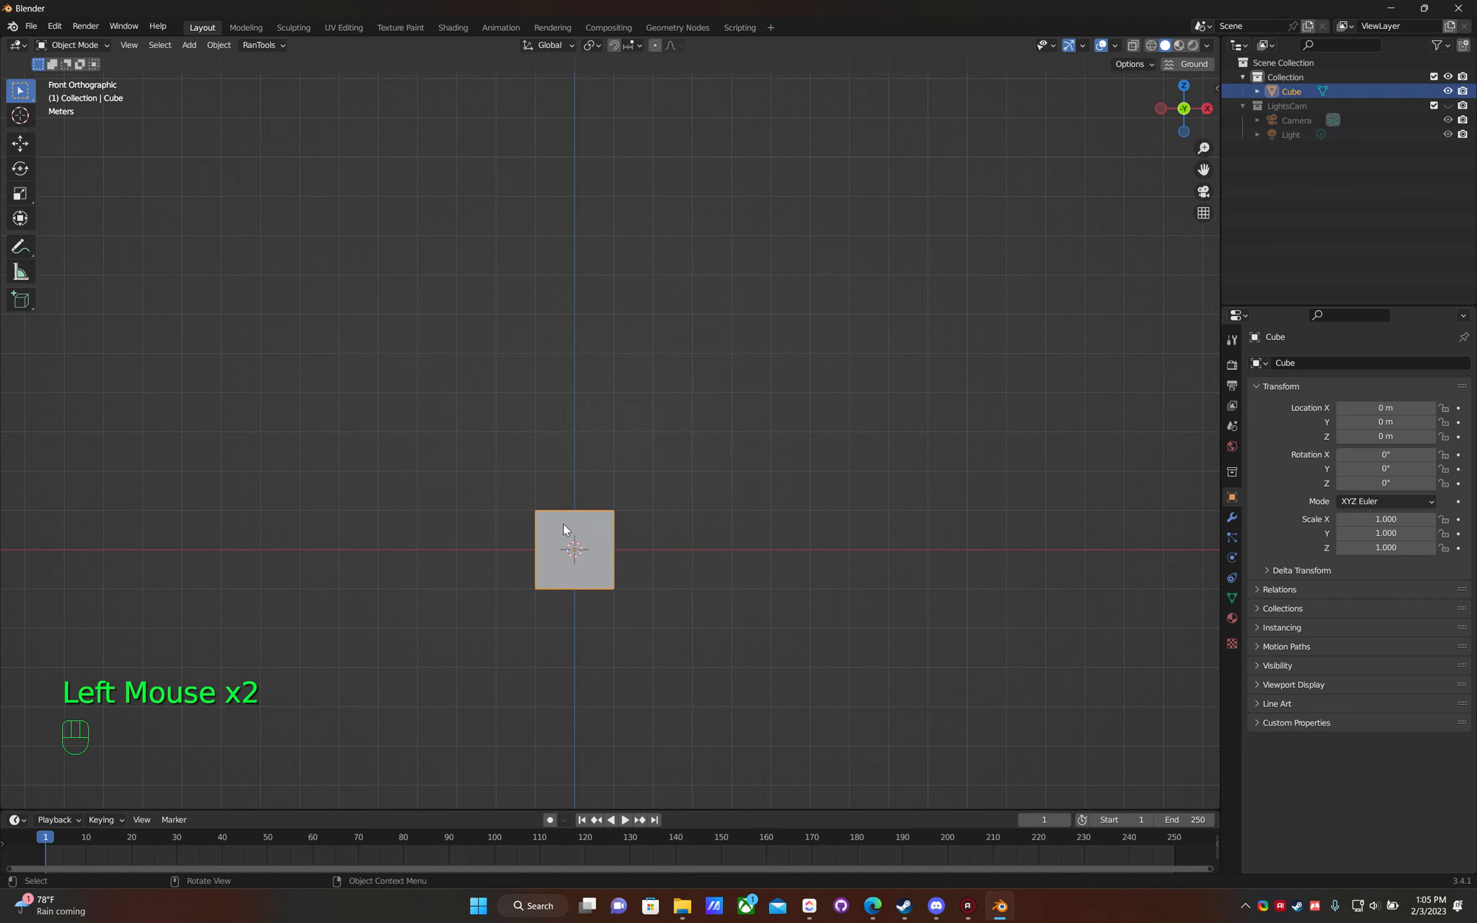
middle_drag(604, 524, 524, 550)
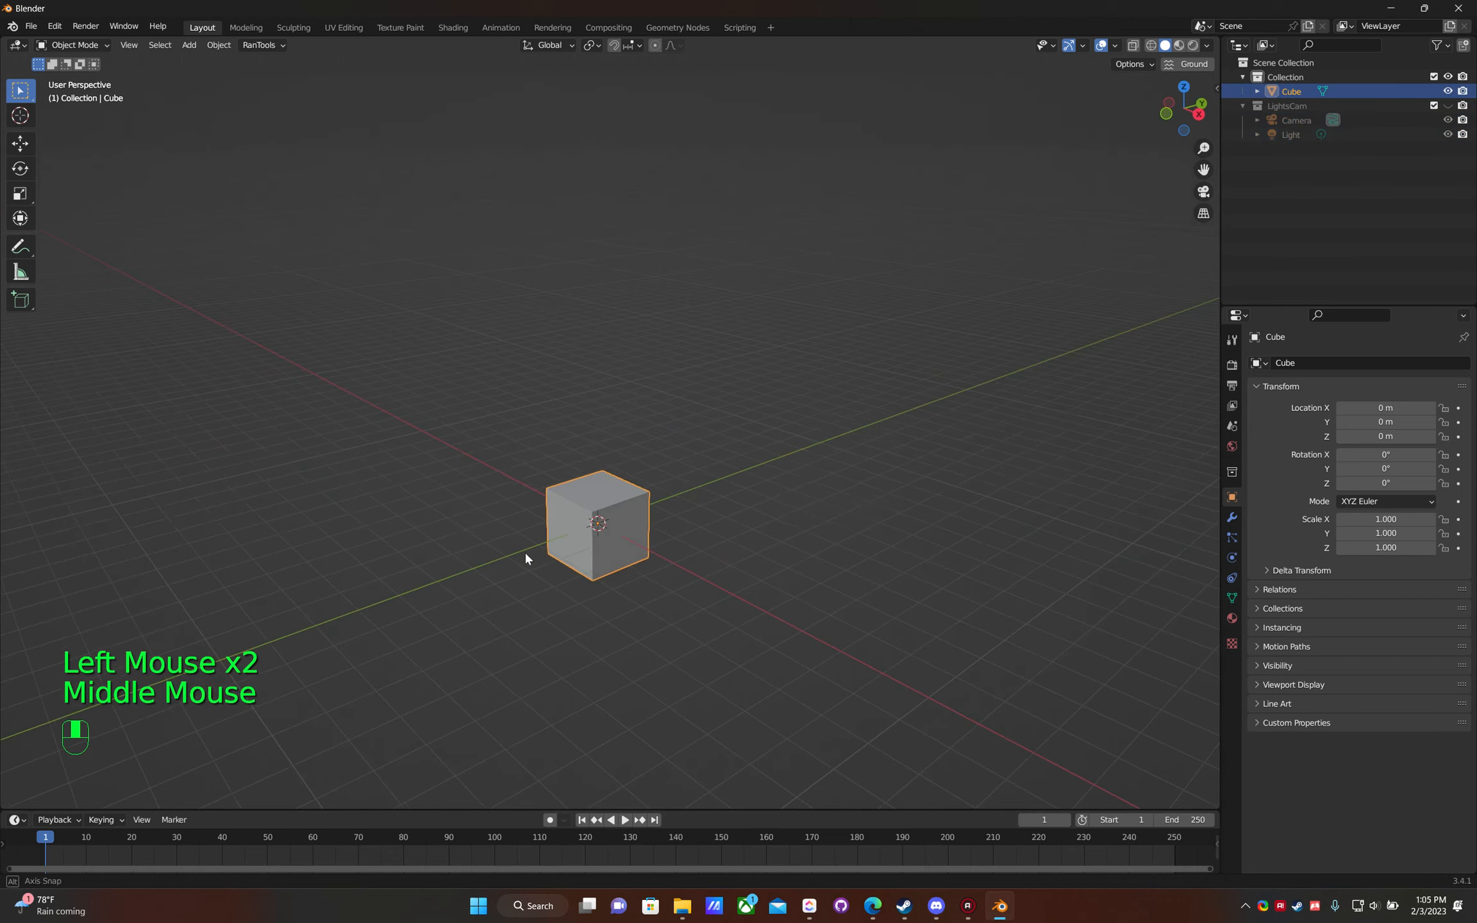
mouse_move(620, 499)
middle_down()
mouse_move(663, 507)
mouse_move(633, 517)
middle_up()
key(g)
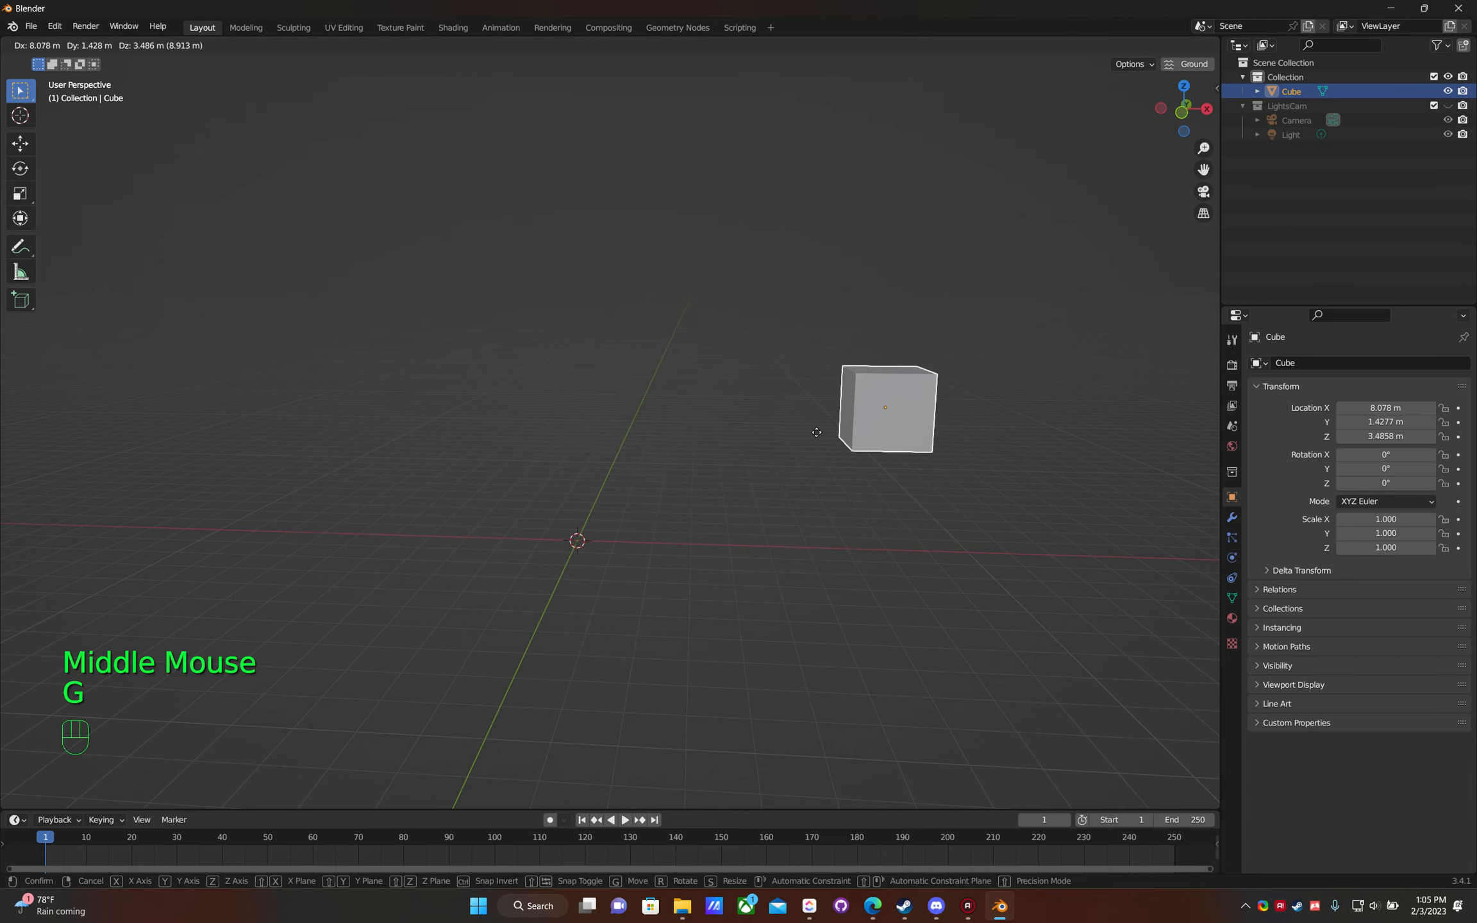
right_click(667, 535)
- Examine the cube from the front, right and underside, stepping the view rotation, and from several perspective angles
middle_drag(651, 493, 467, 500)
key(KP_1)
key(KP_1)
key(KP_2)
key(KP_3)
key(KP_1)
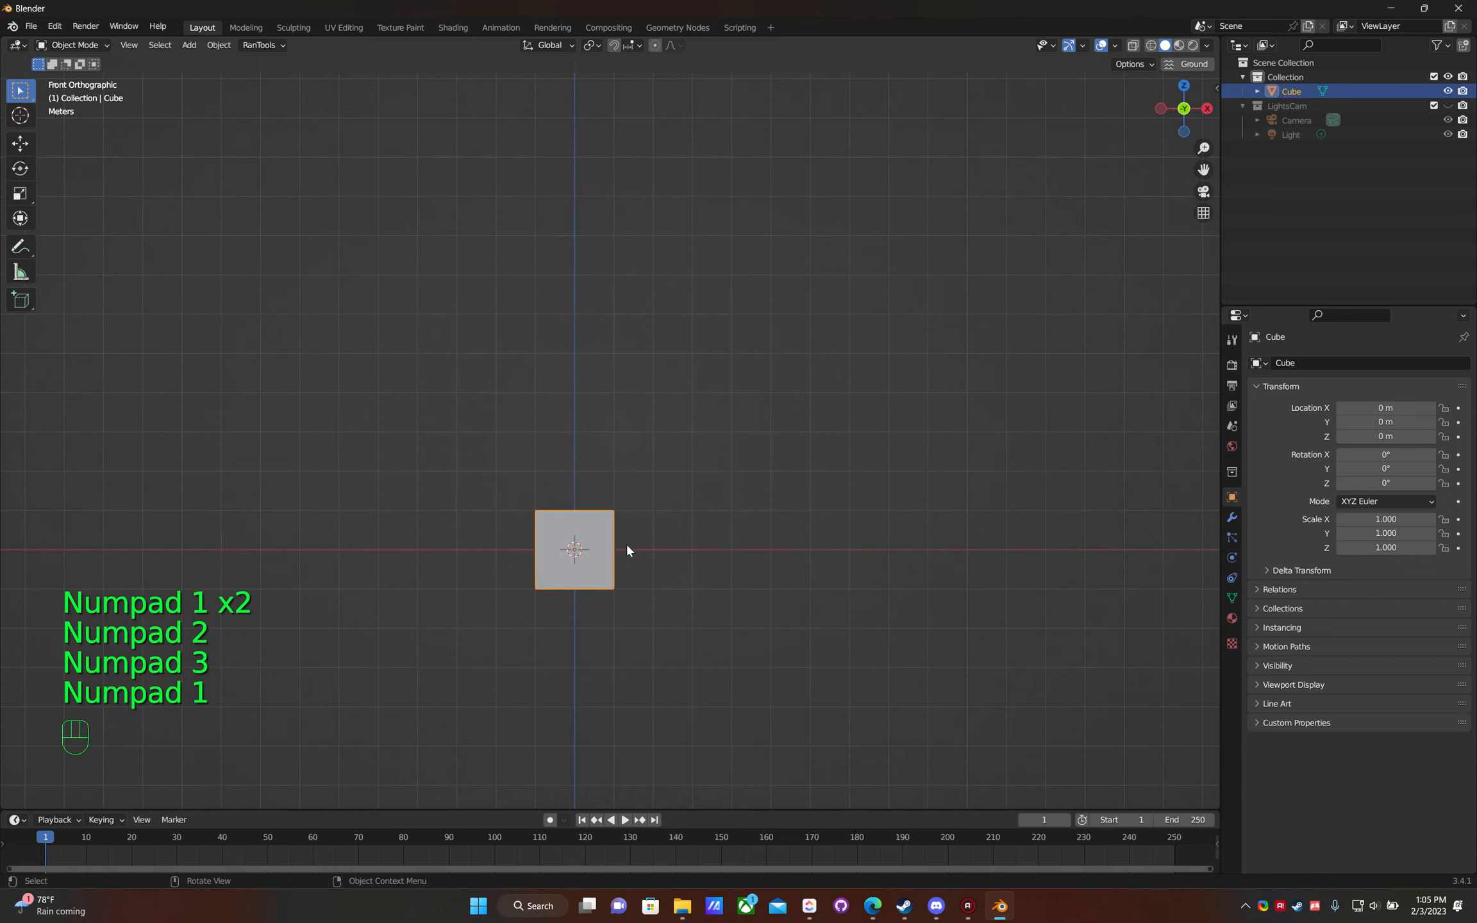
key(KP_2)
key(KP_2)
key(KP_2)
key(KP_2)
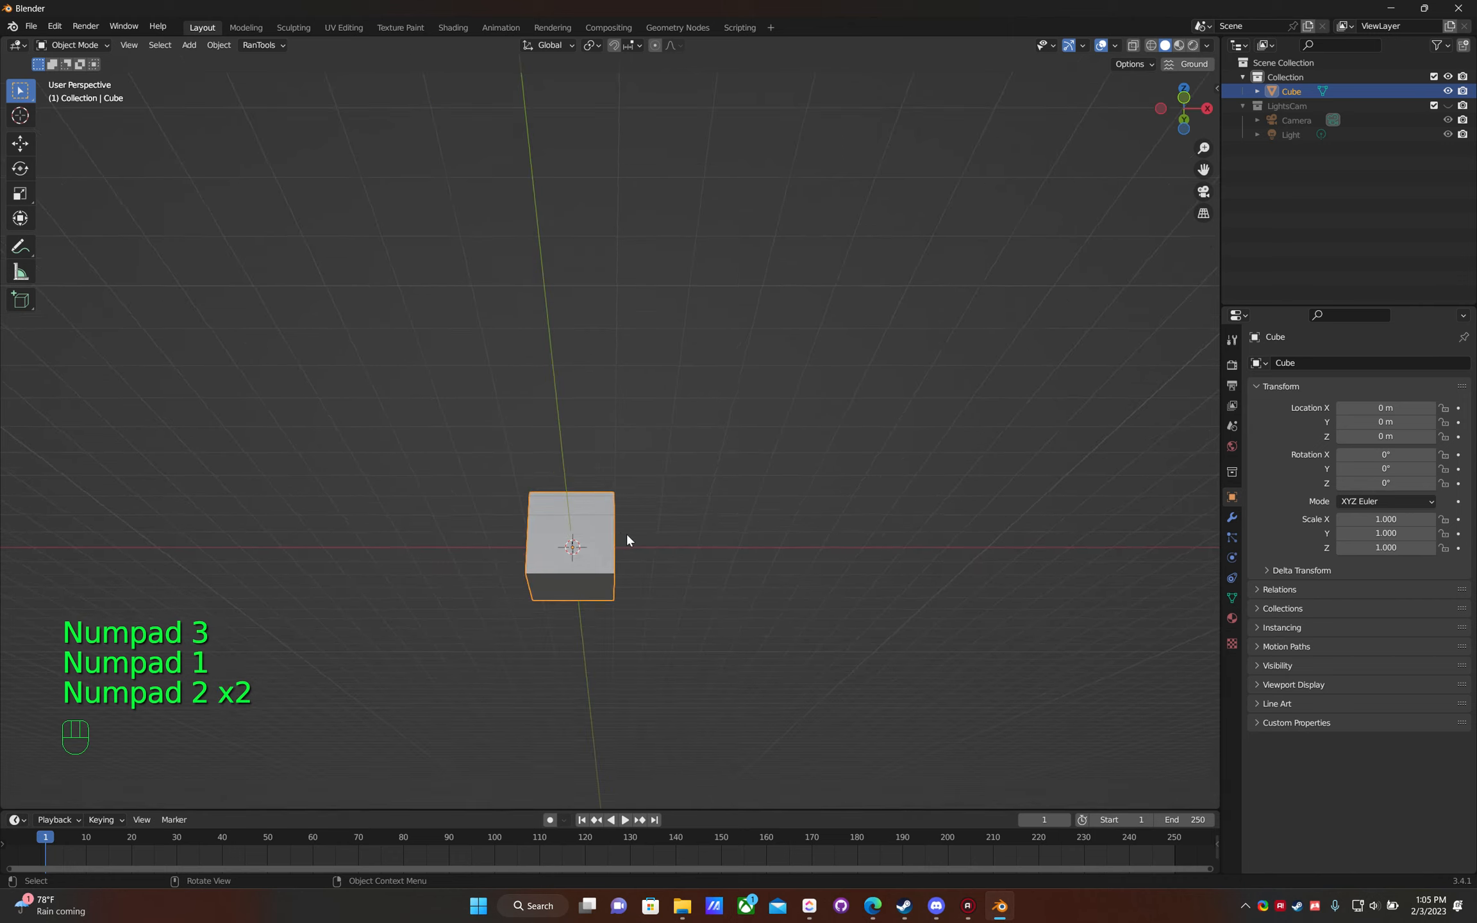
key(KP_2)
key(KP_2)
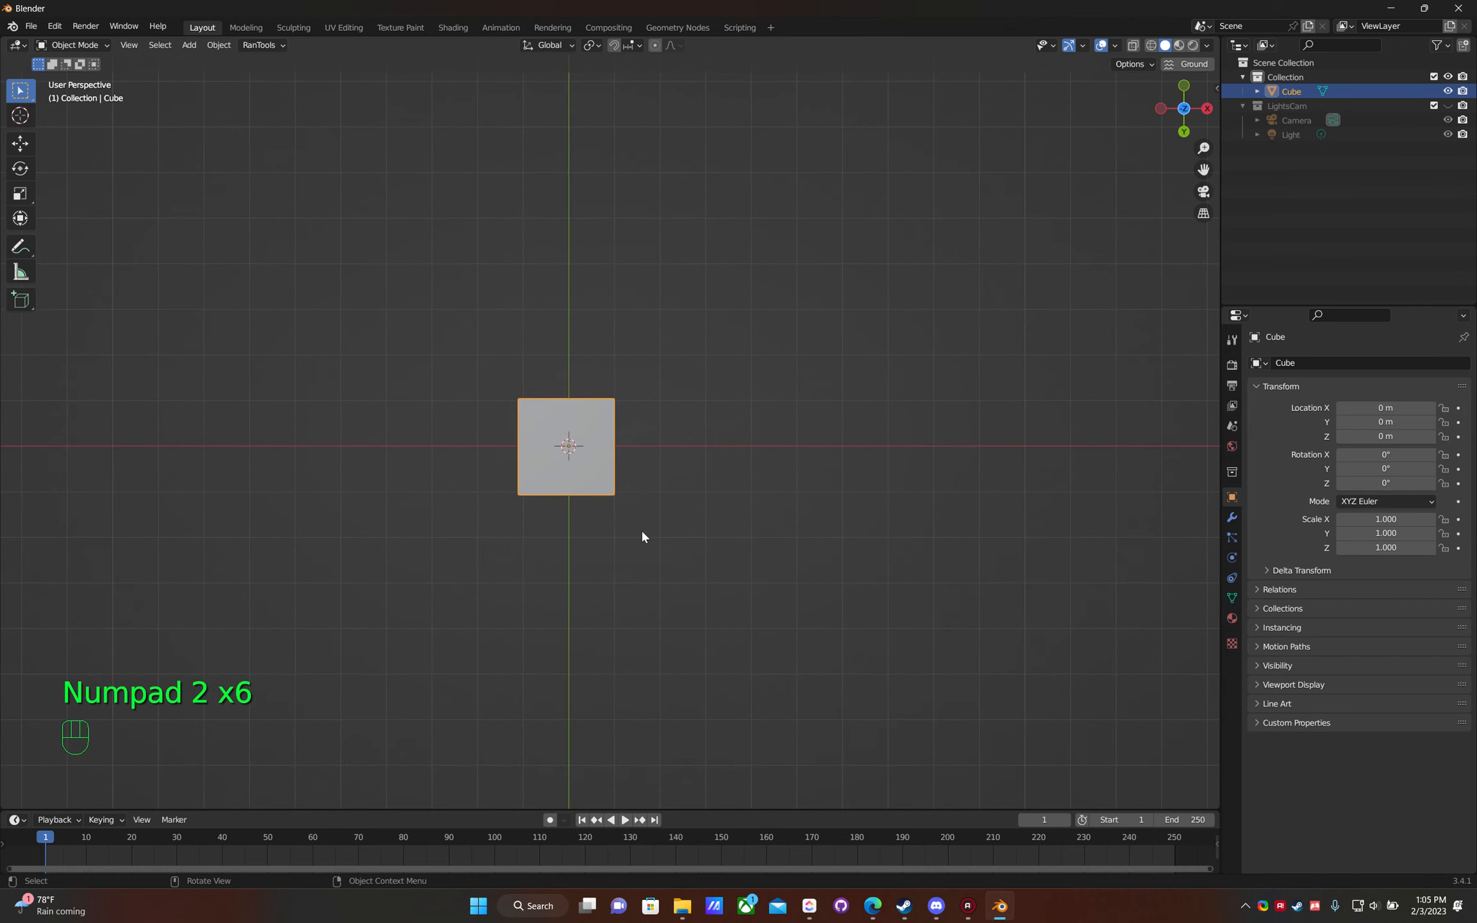
key(KP_1)
key(KP_1)
shift+middle_drag(642, 529, 651, 562)
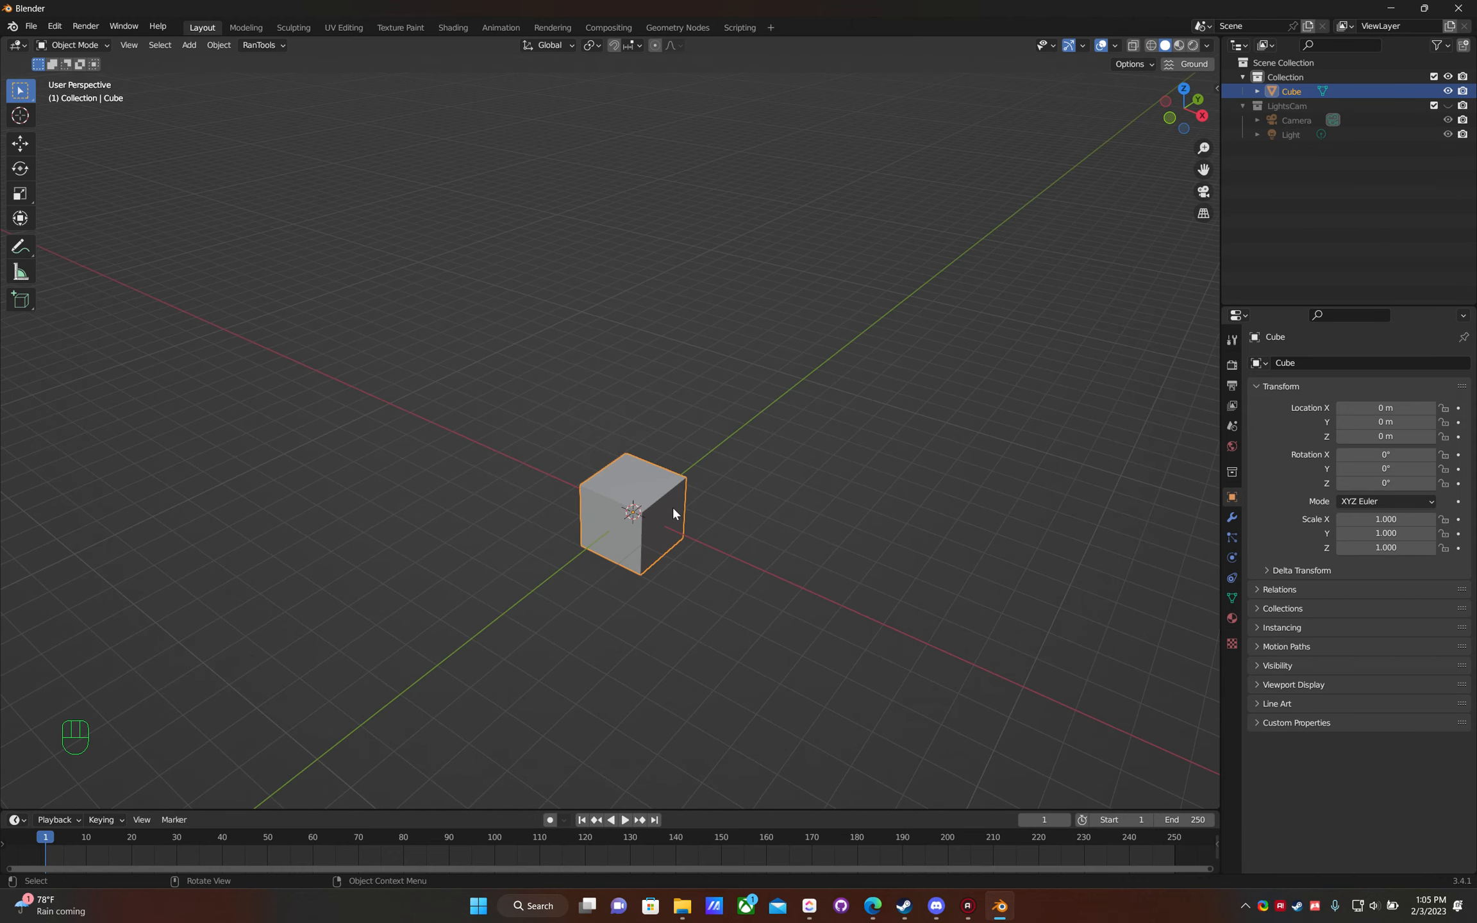
middle_drag(672, 505, 740, 518)
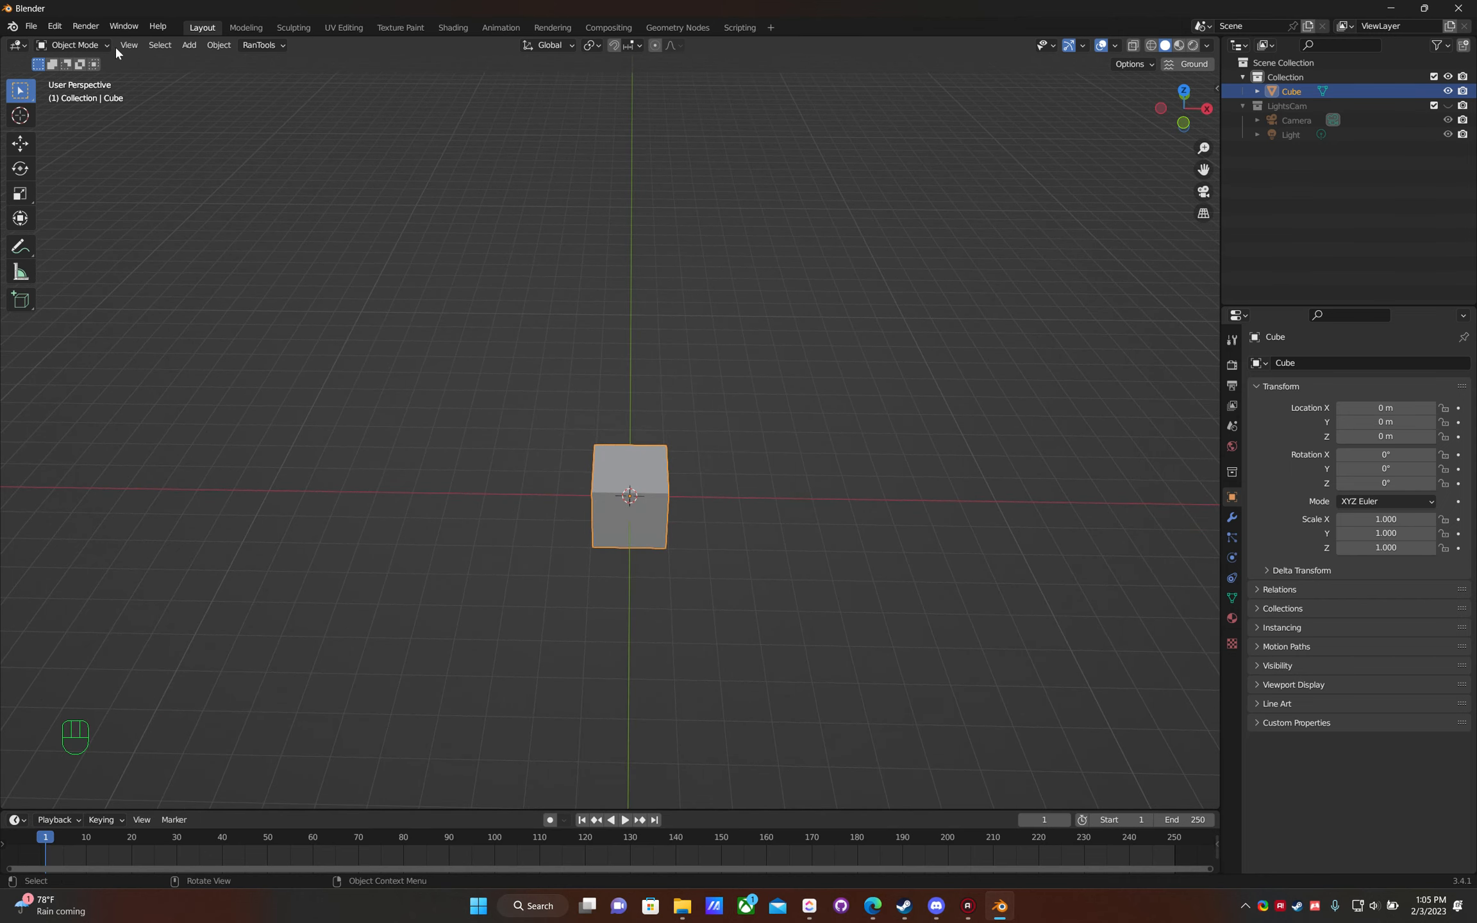
- Review the available standard viewpoints and return to the front orthographic view of the cube
click(136, 44)
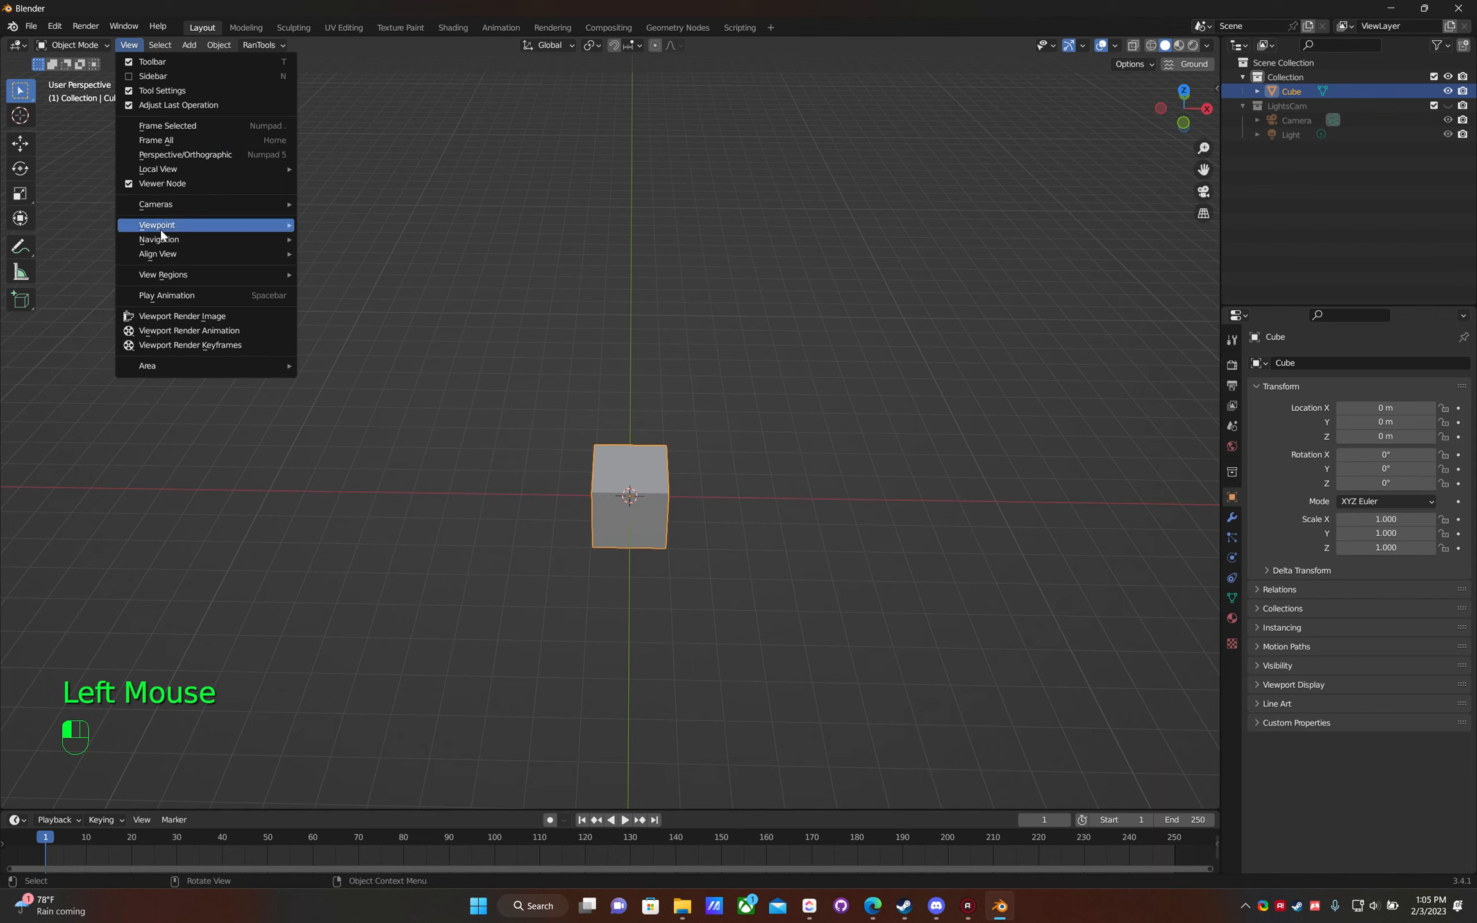
mouse_move(160, 239)
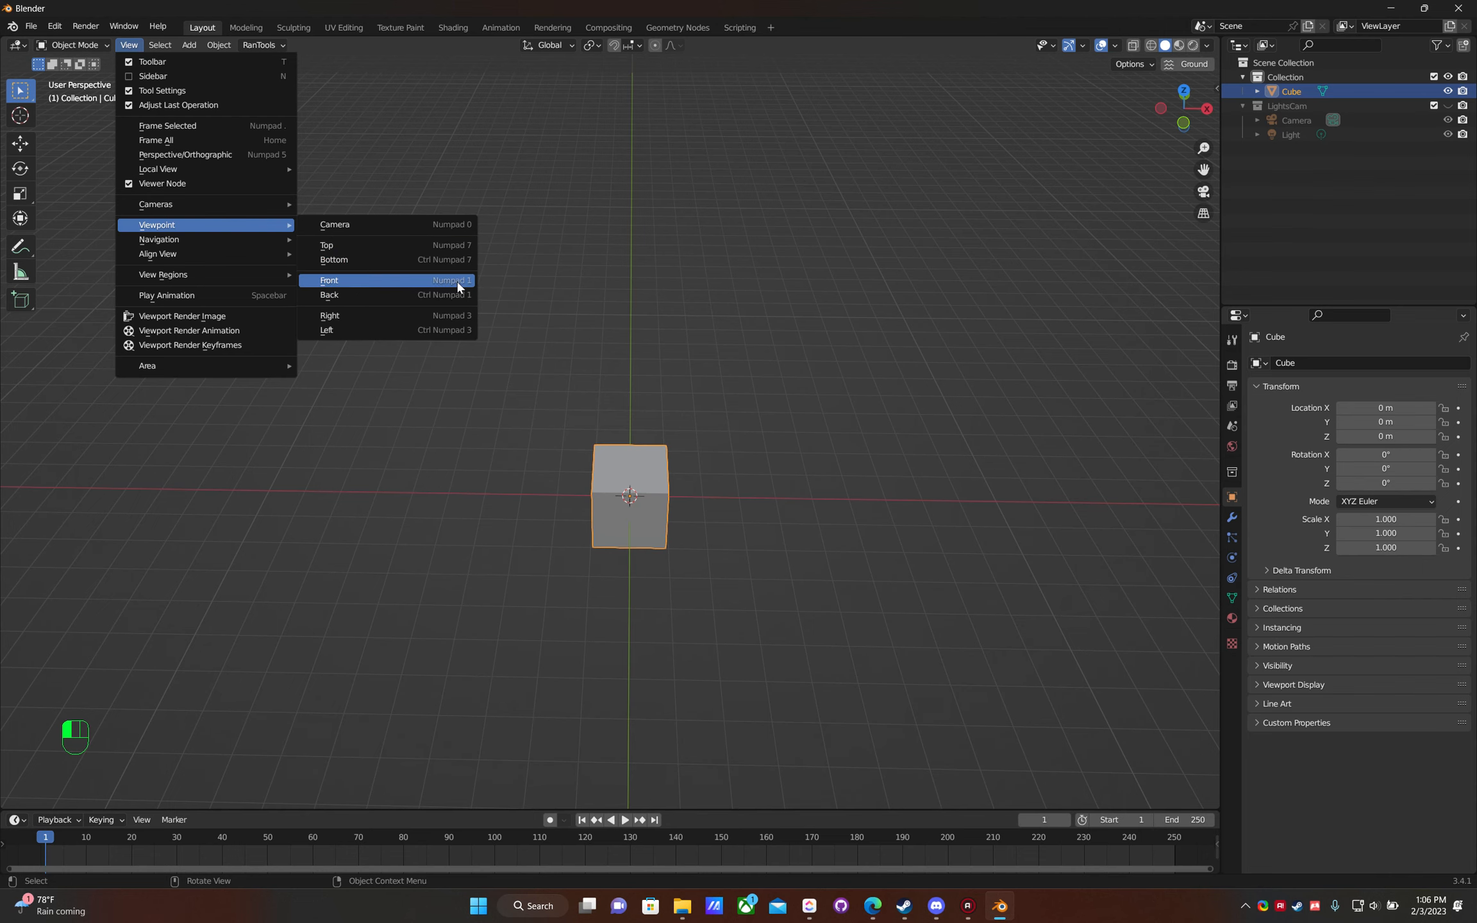
middle_drag(762, 547, 741, 488)
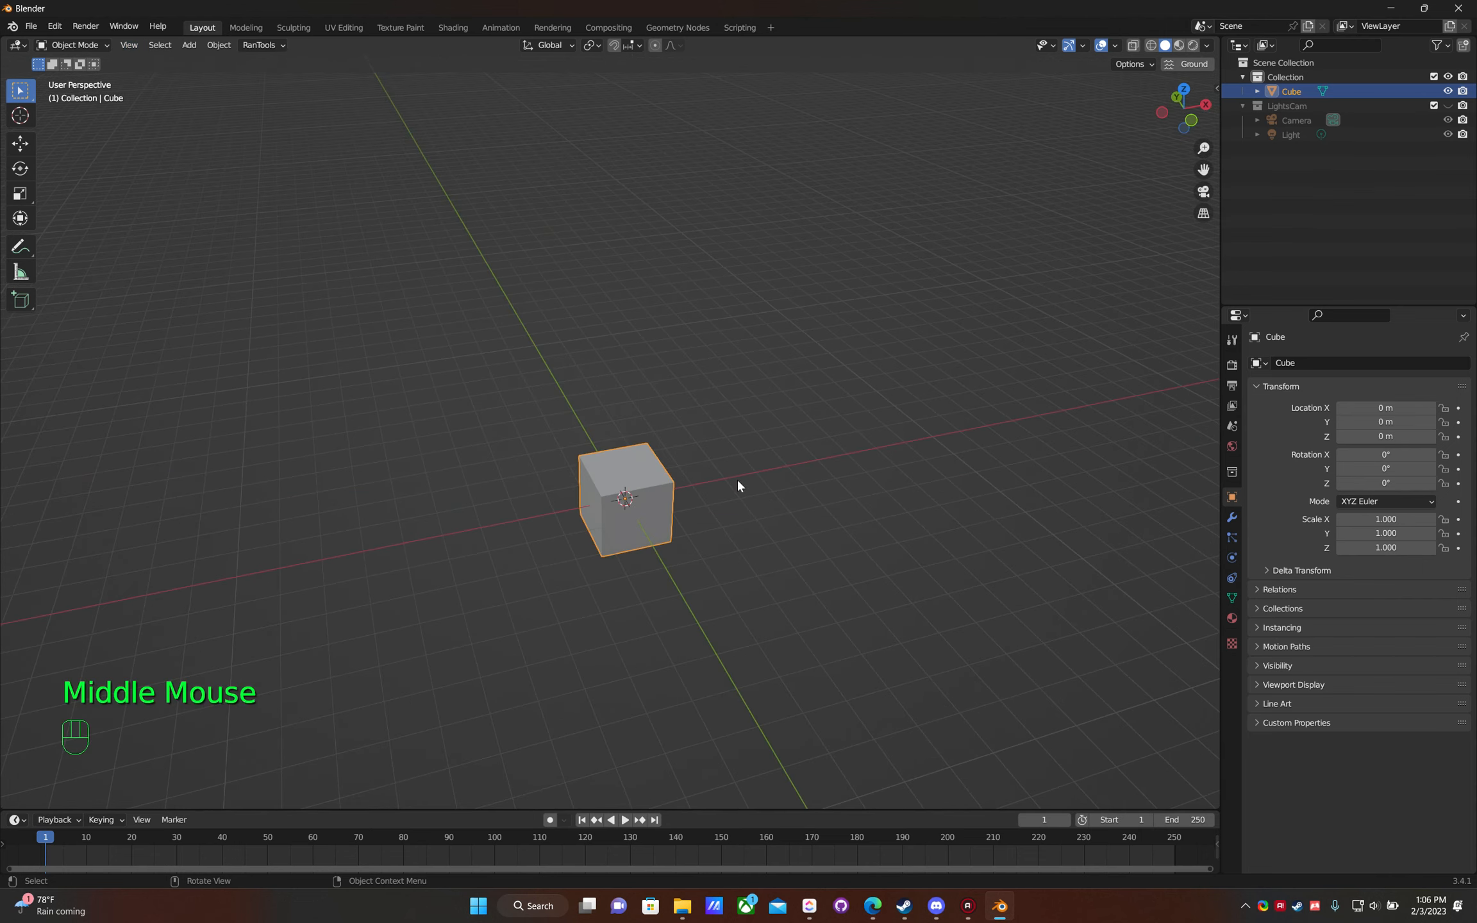
key(KP_1)
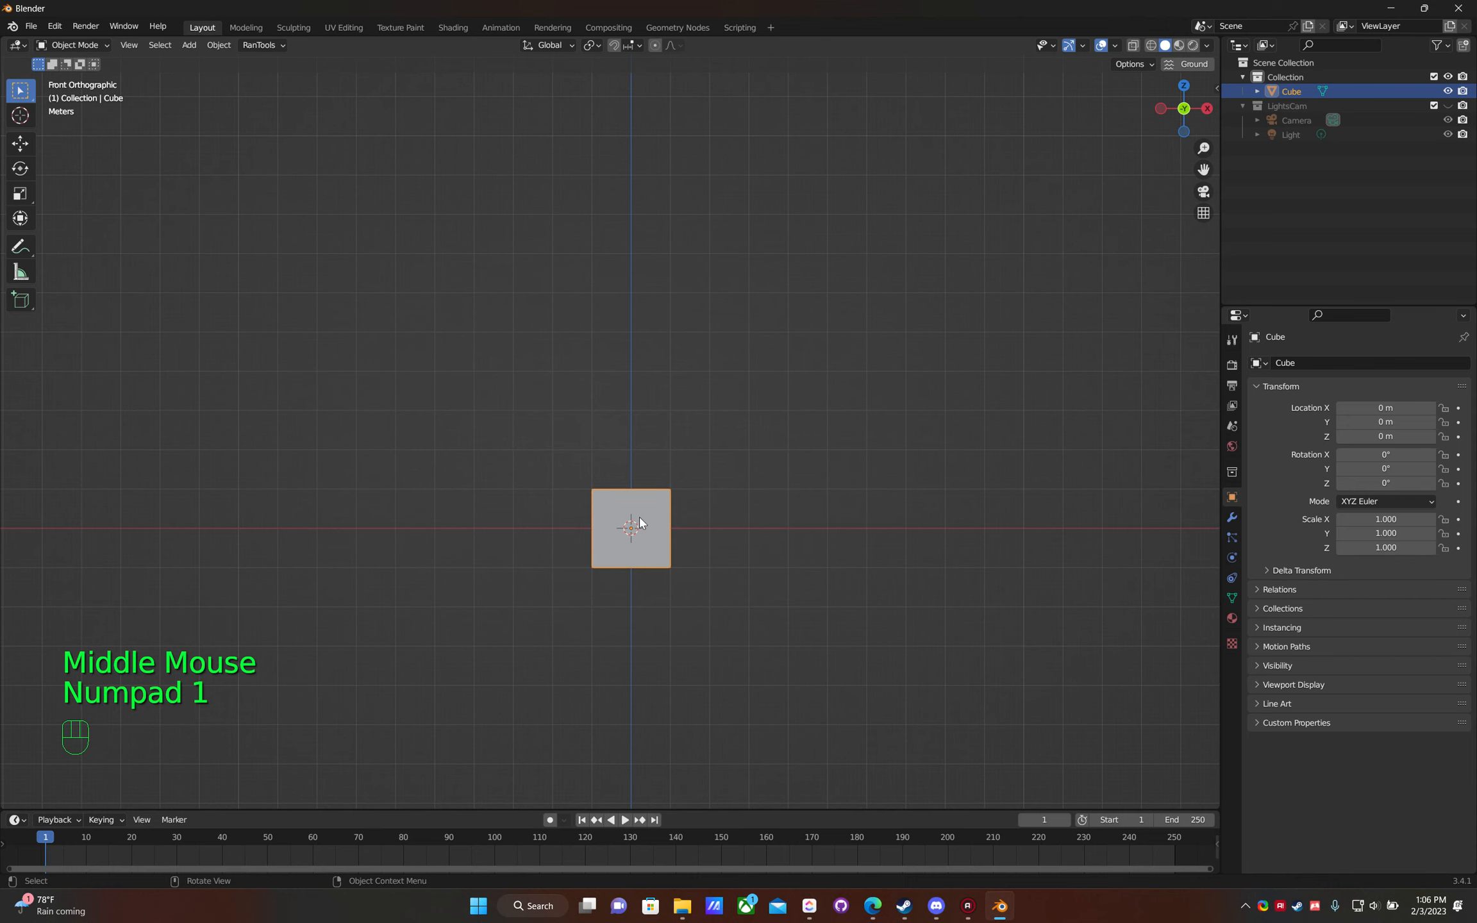
shift+middle_drag(645, 541, 607, 435)
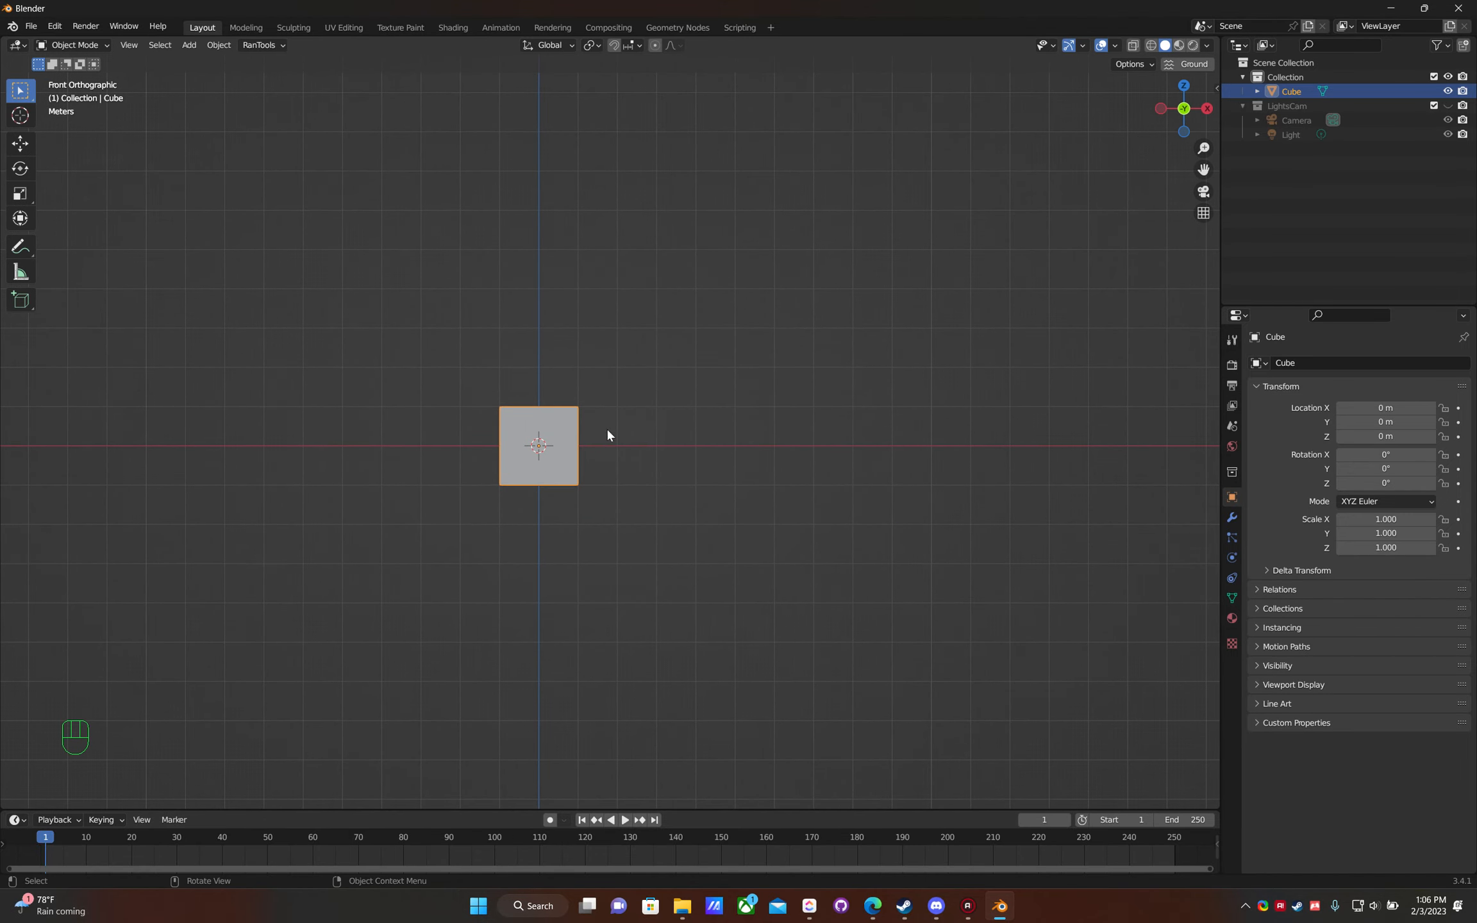
- Practise selecting and deselecting the cube, finishing with all visible objects selected
click(707, 377)
click(641, 413)
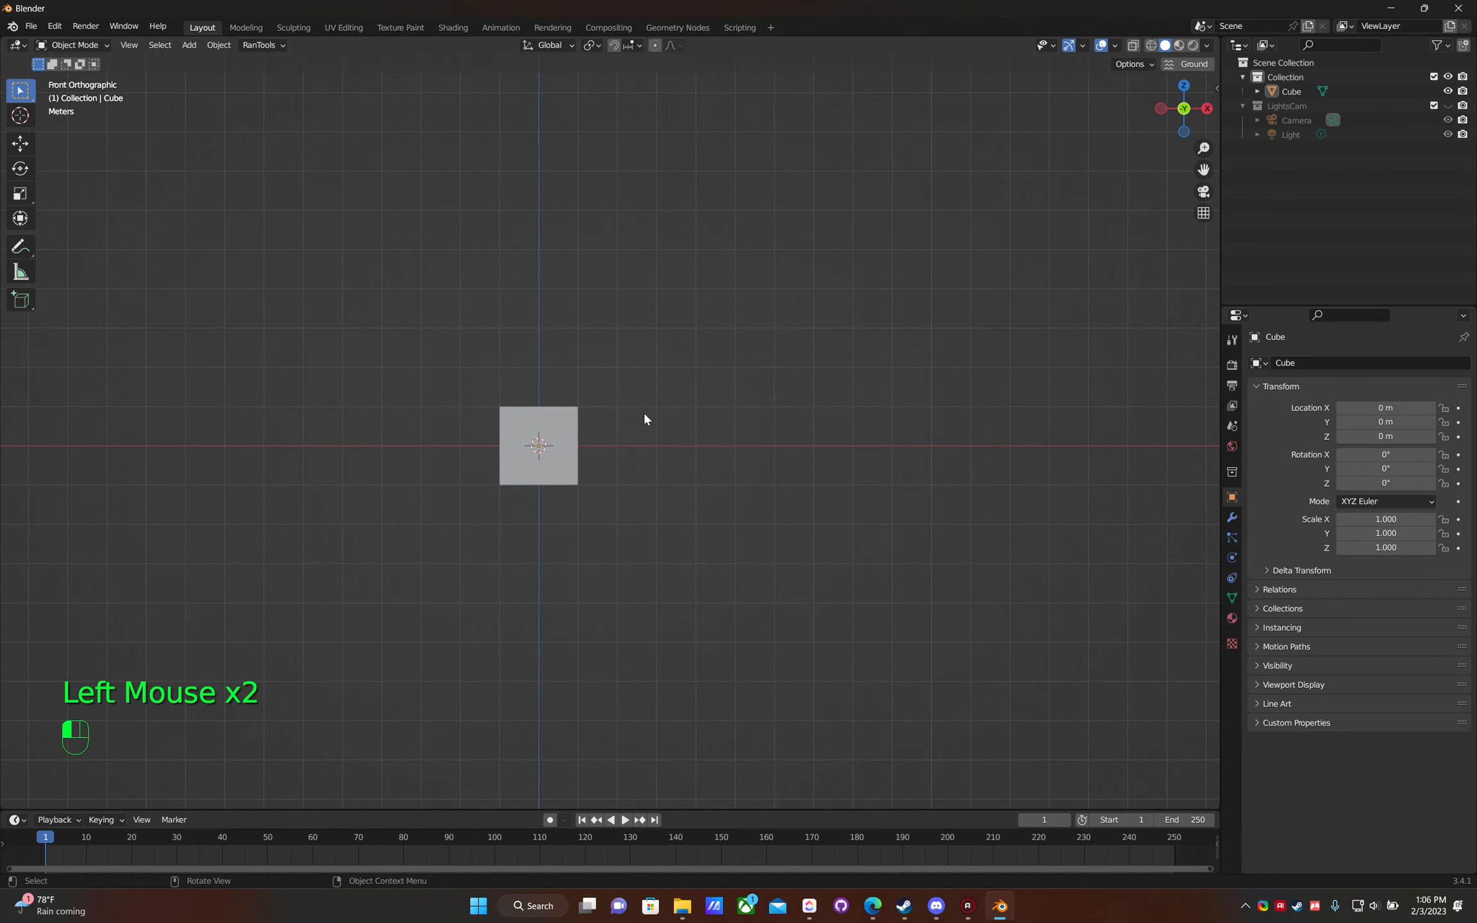
click(571, 441)
click(672, 367)
key(a)
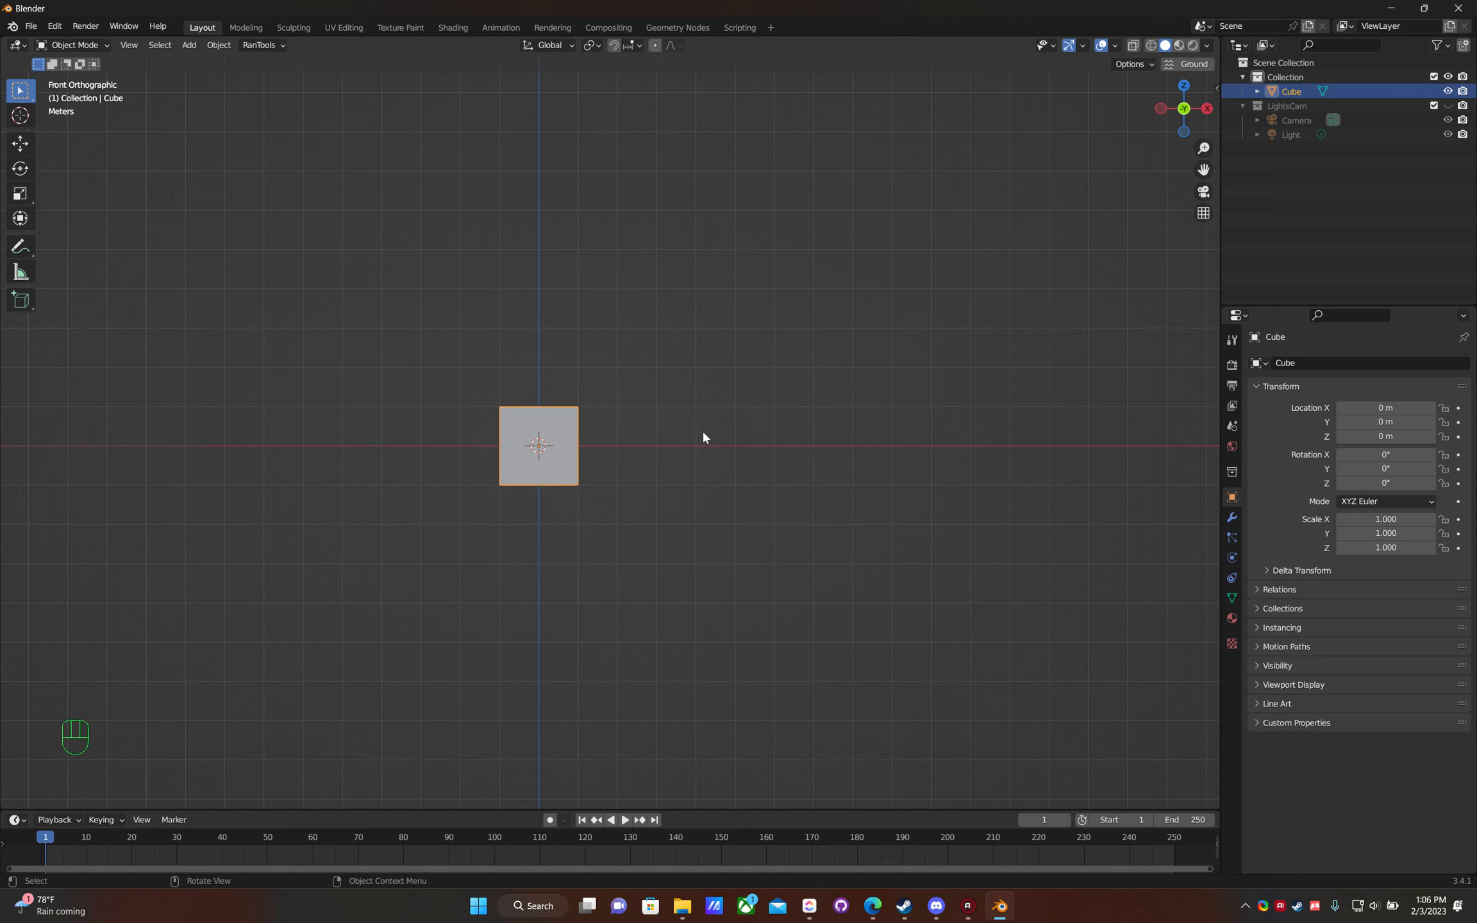
shift+middle_drag(674, 424, 820, 471)
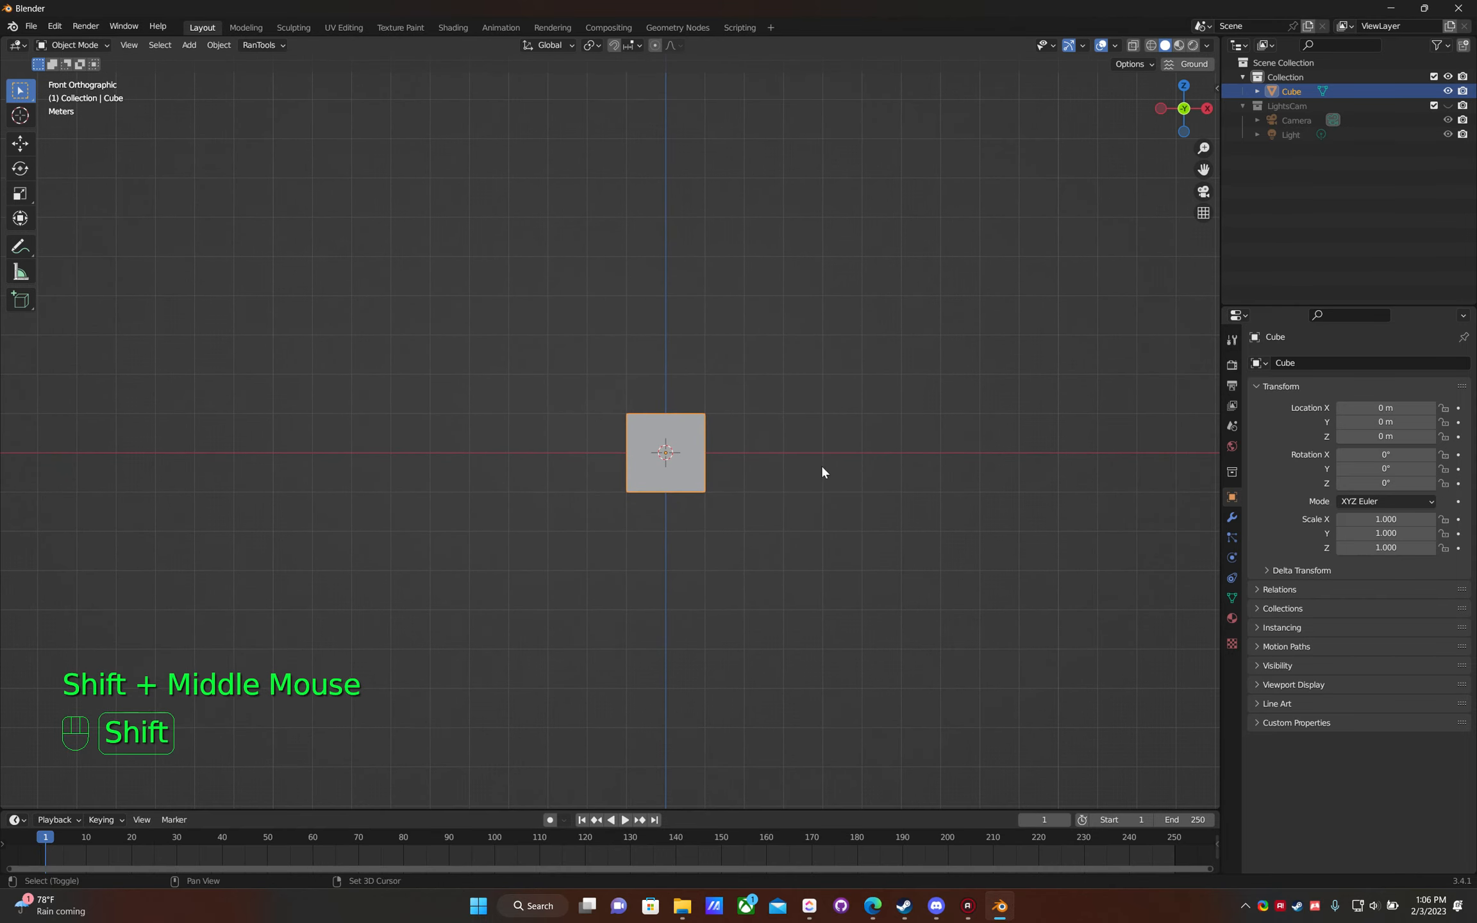
- Switch to Microsoft Edge and open pixabay.com in place of the Steam page
mouse_move(873, 911)
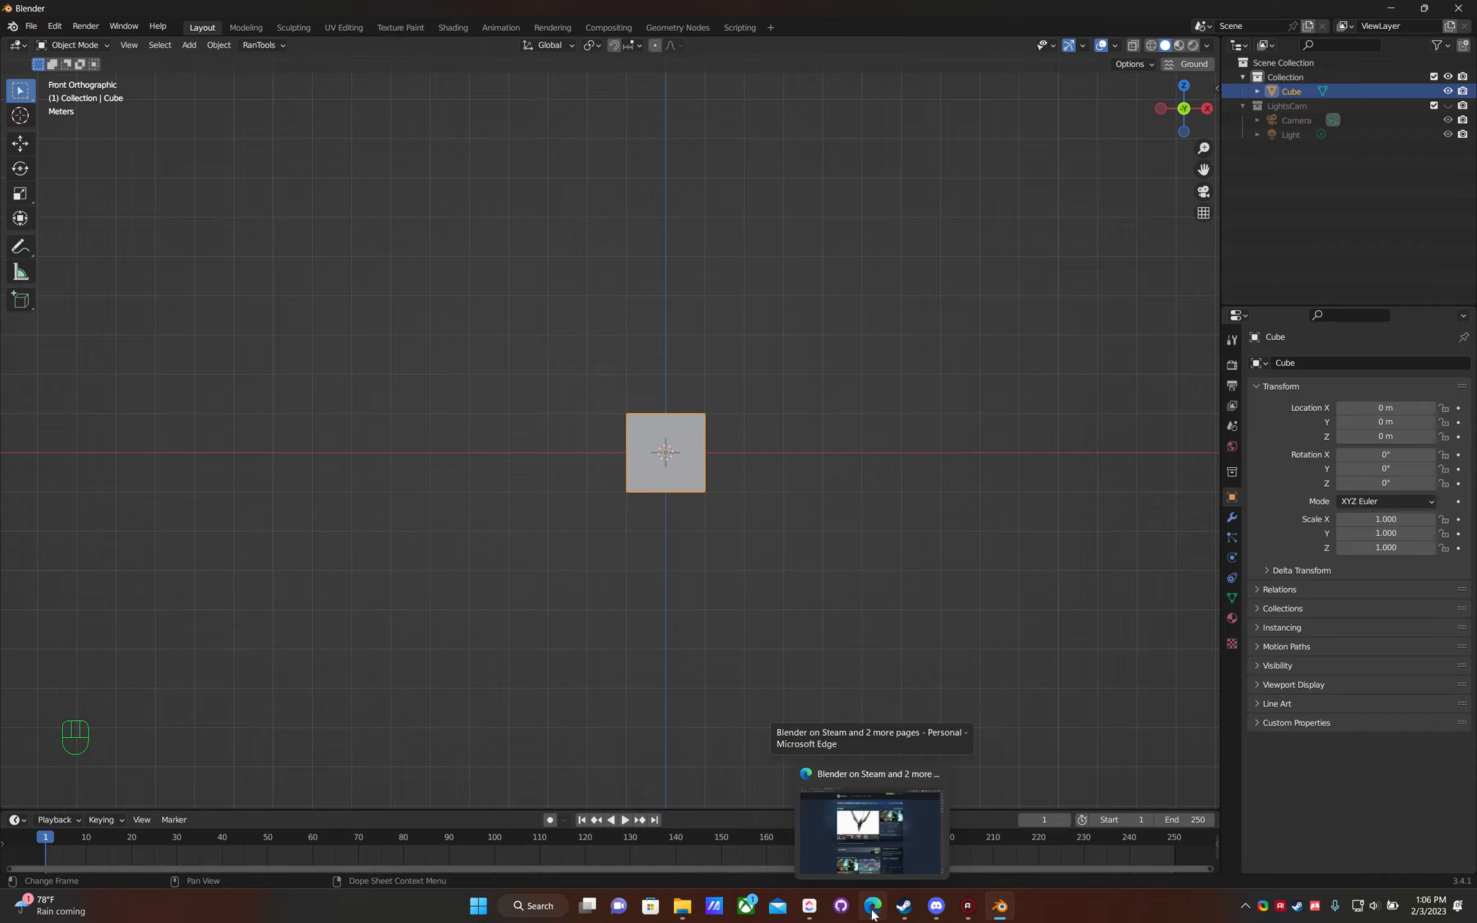
click(860, 822)
click(607, 35)
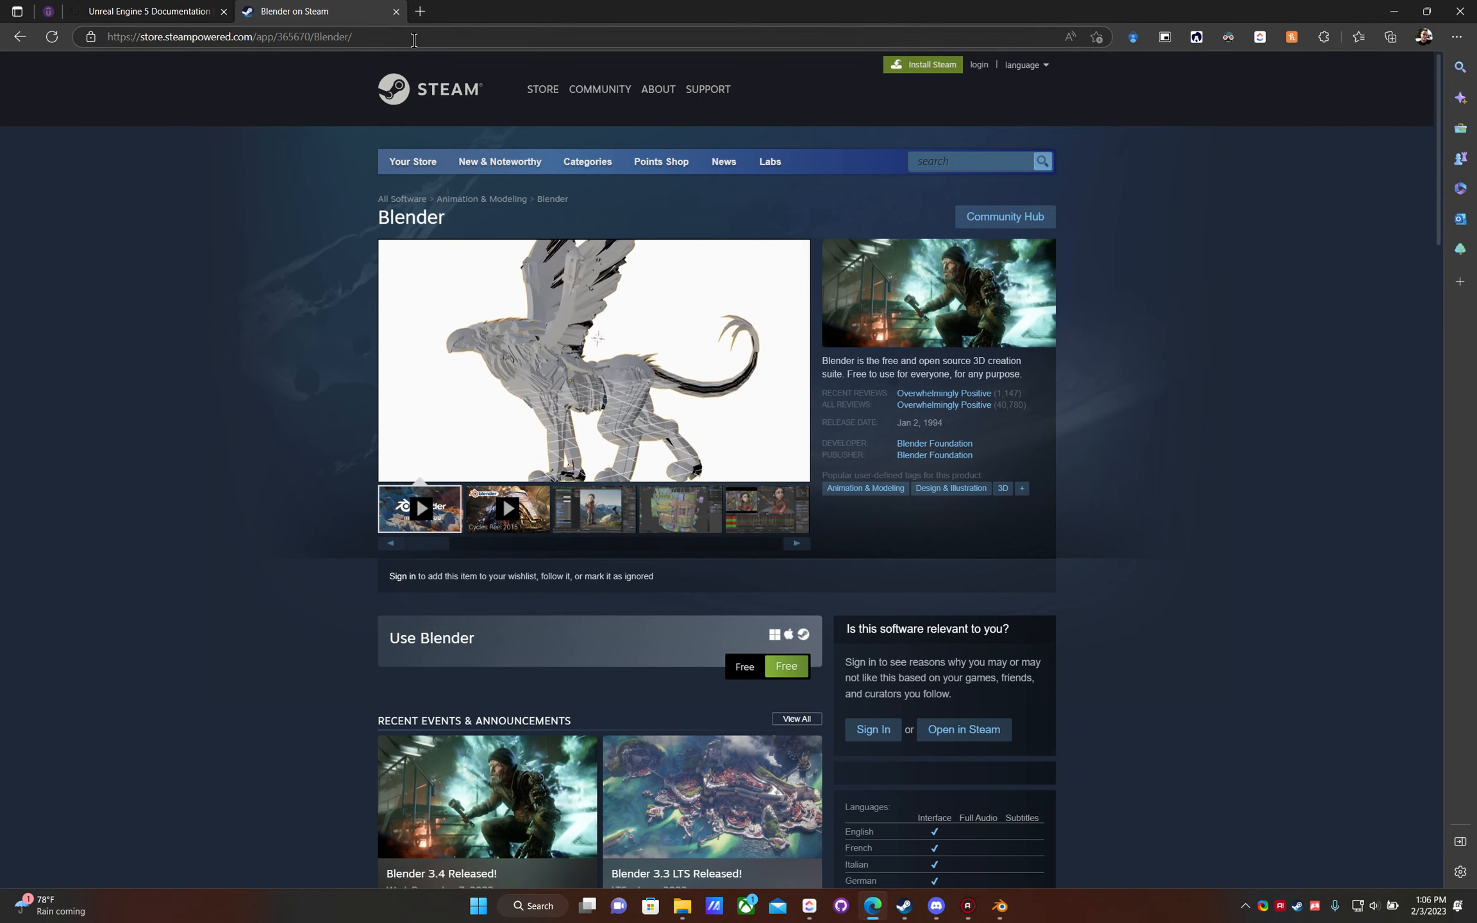
text(pixabay.com)
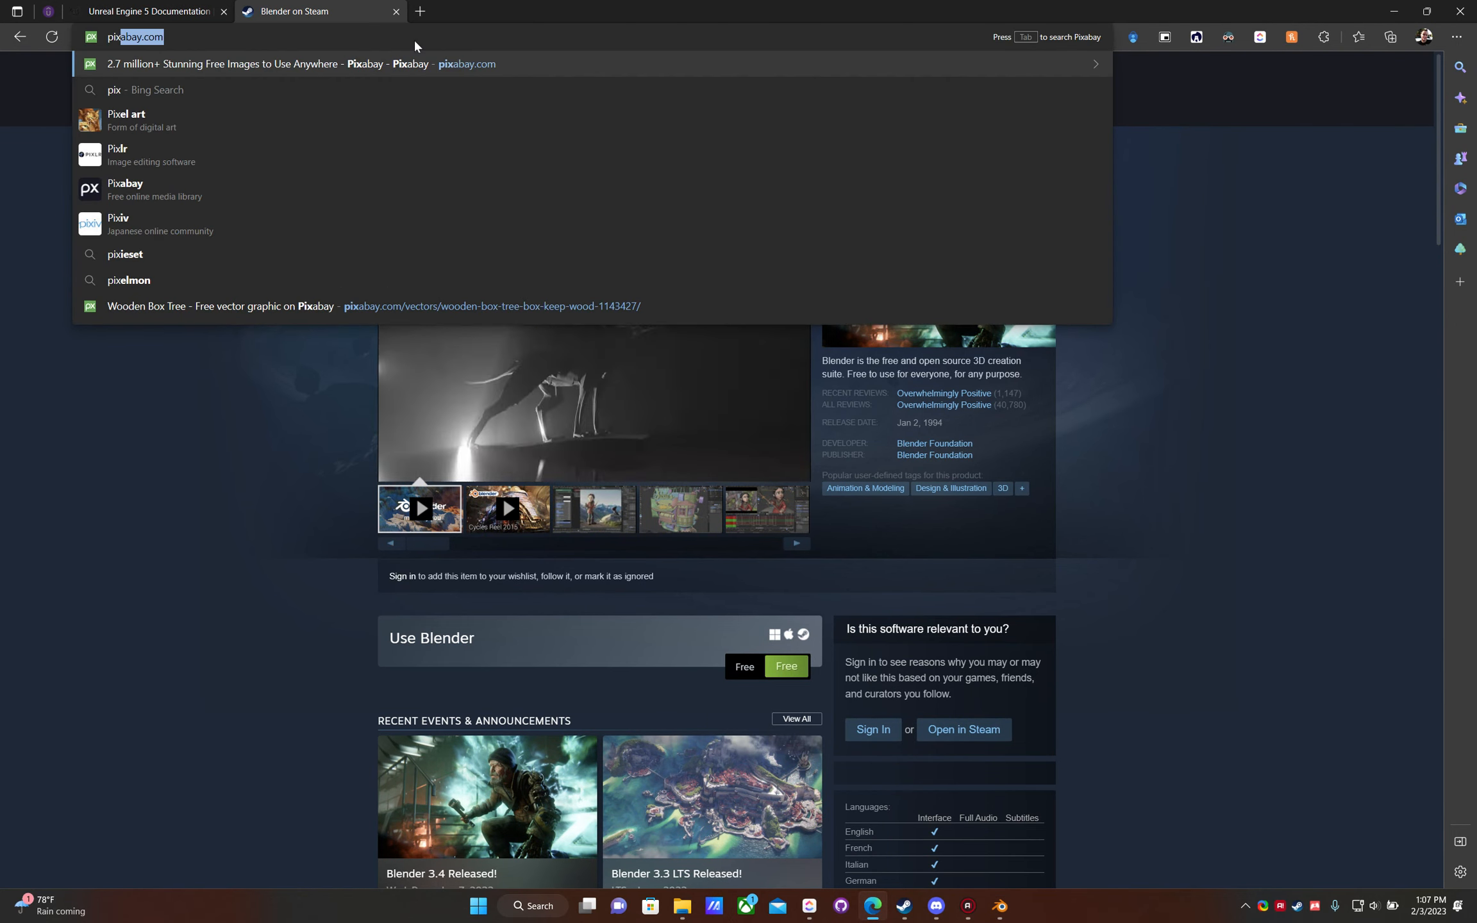
key(Return)
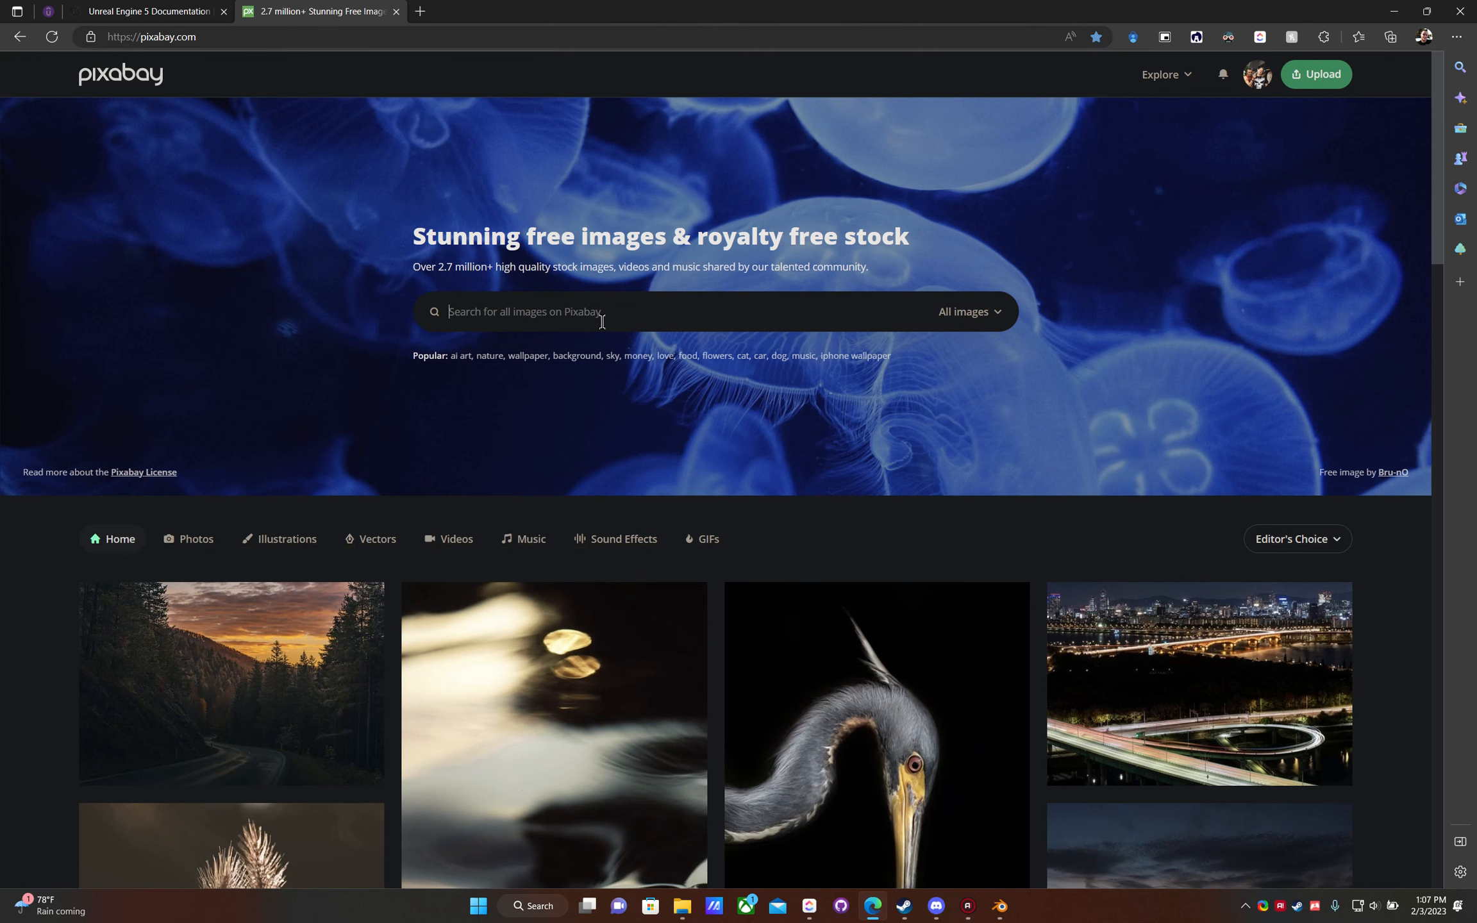
- Search Pixabay for "wooden box" images
click(608, 306)
text(ww)
text(oden box)
key(Return)
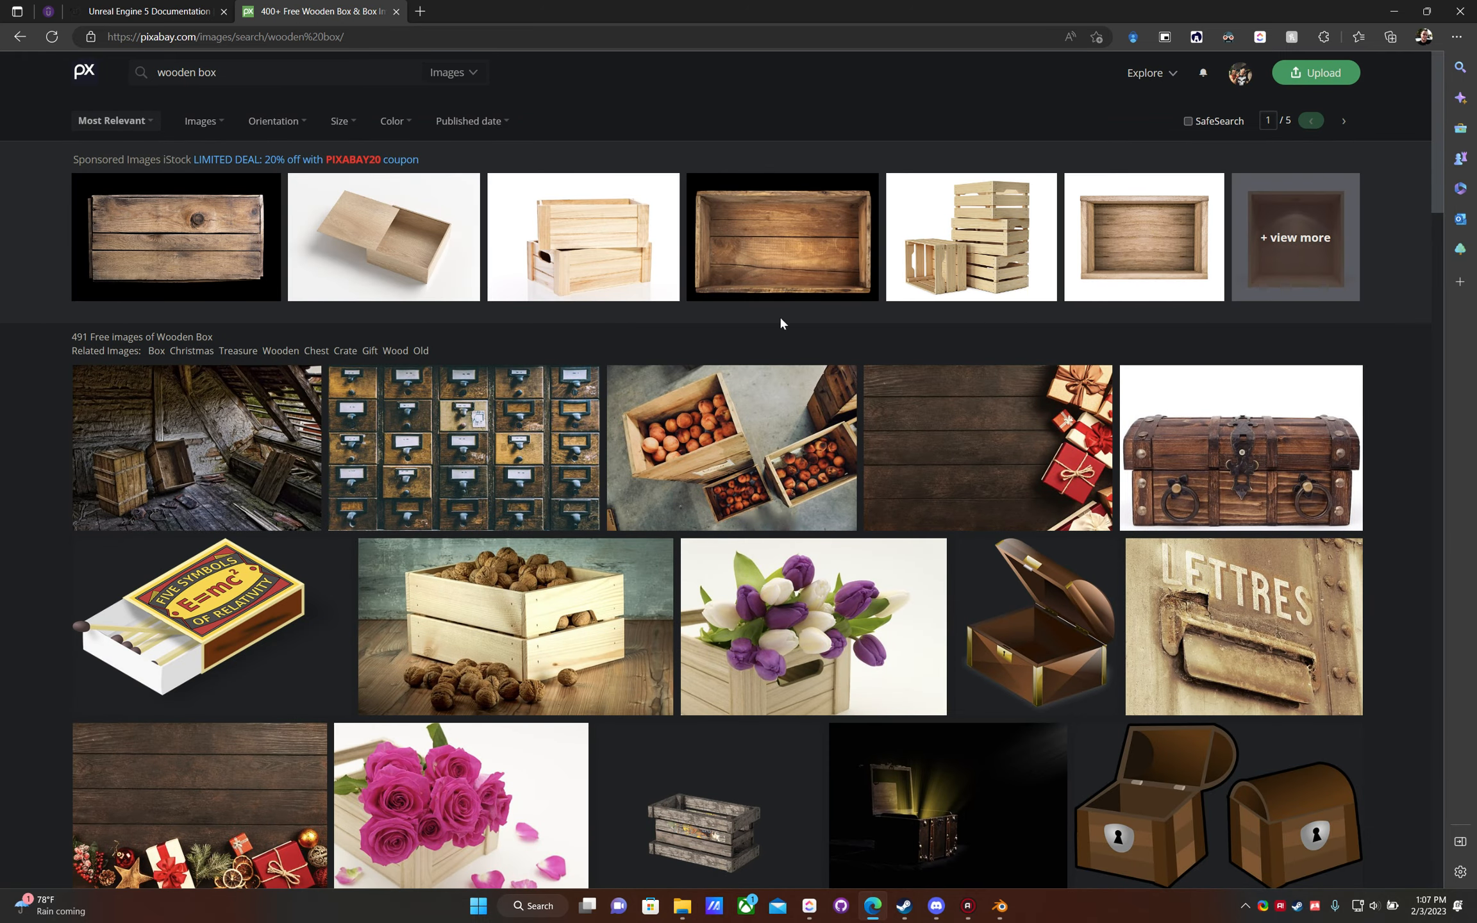
- Open the square, front-facing wooden box vector image tagged "tree box keep wood" from the search results
scroll(850, 527, down, 3)
scroll(850, 527, down, 8)
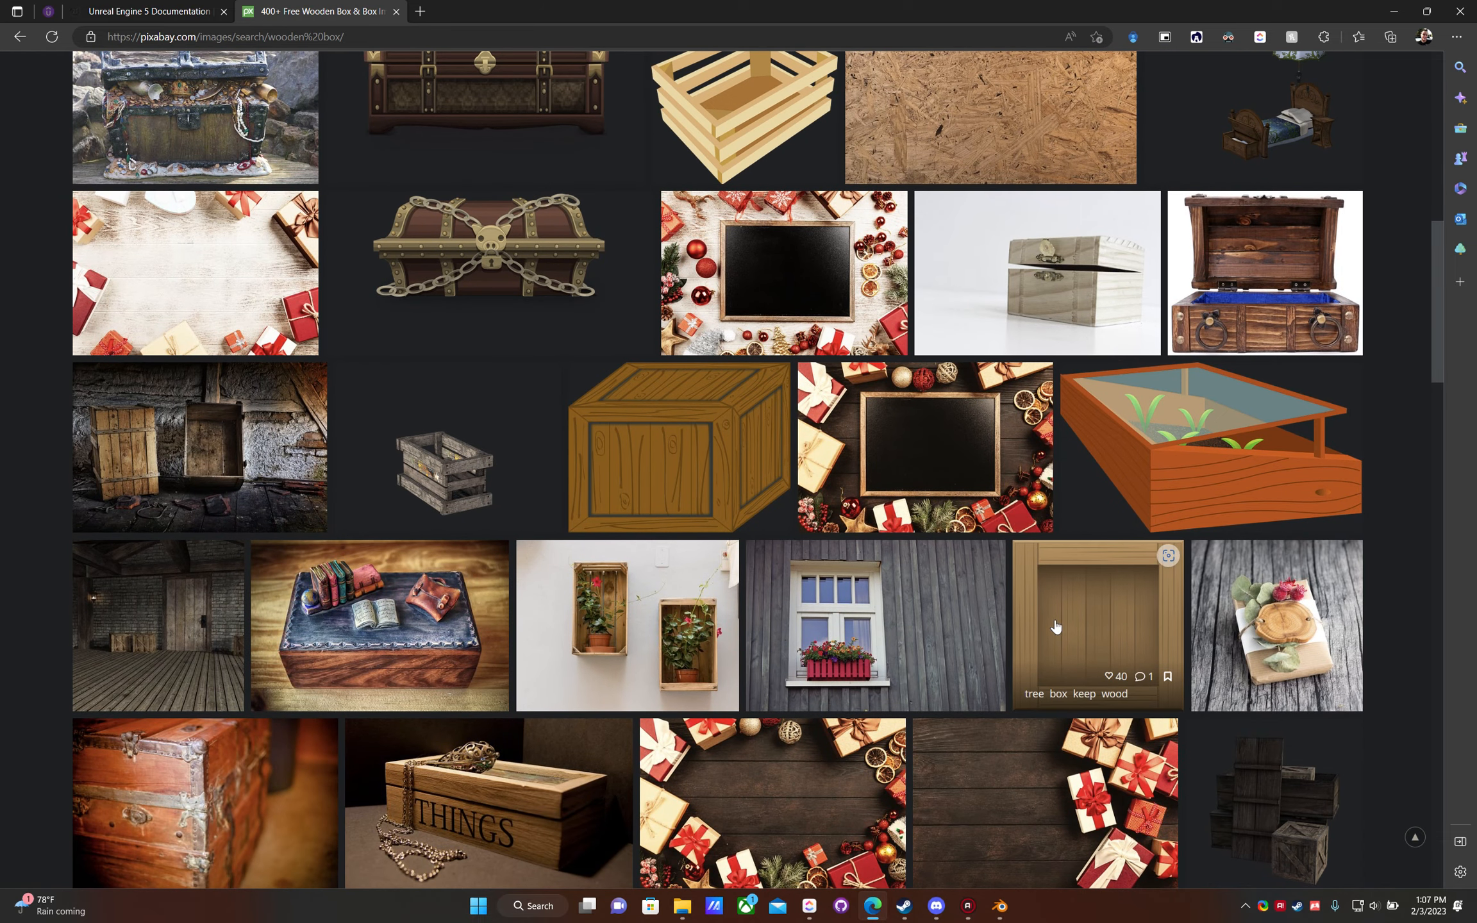
click(1083, 619)
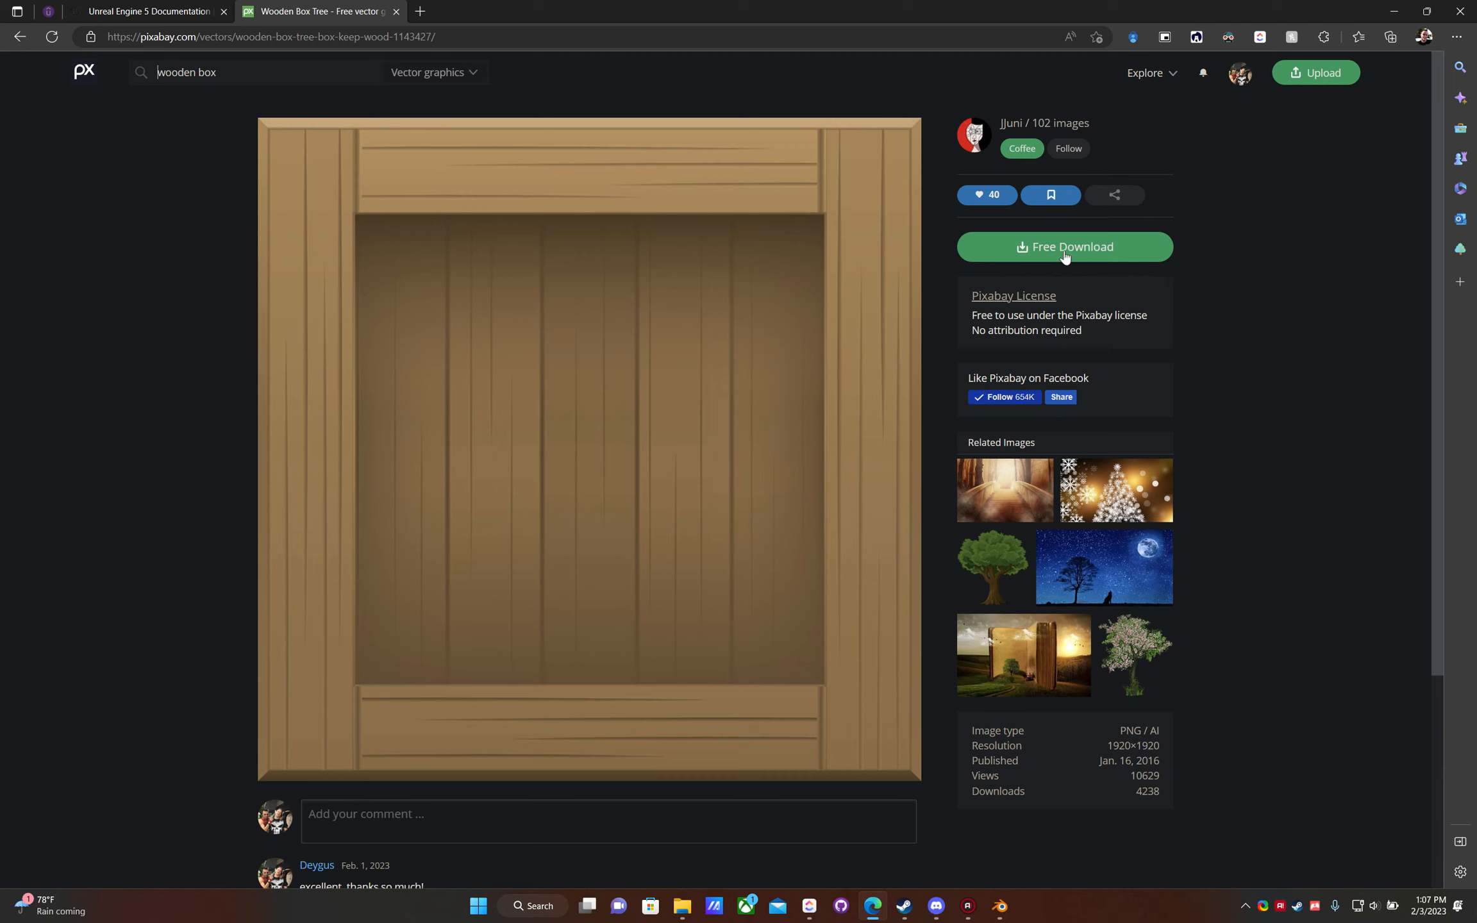
- Download the wooden box image as the 1920×1920 PNG and dismiss the downloads list
click(1088, 249)
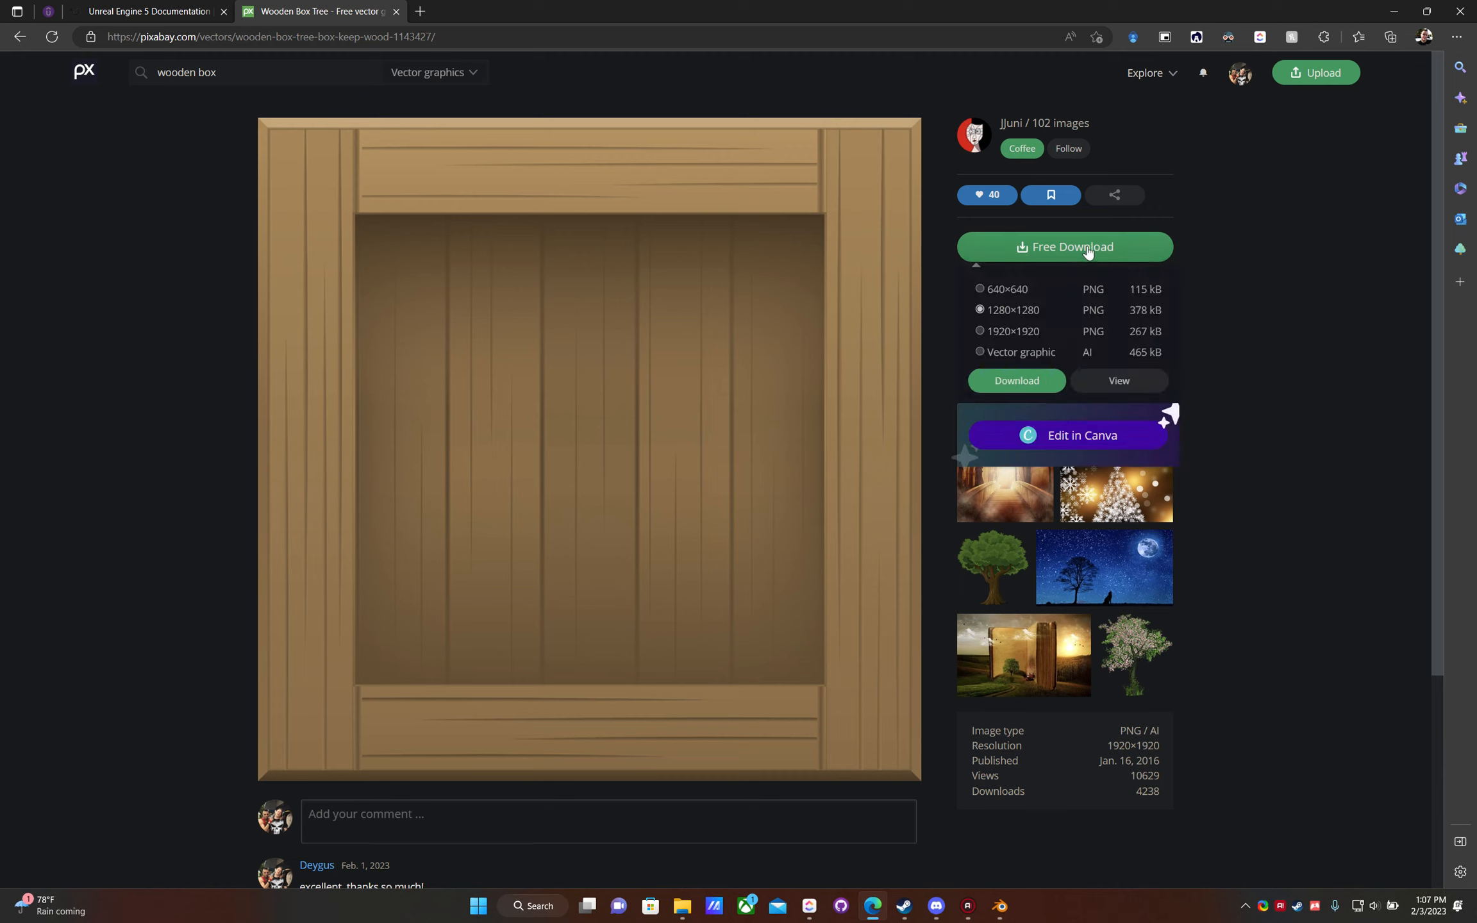
click(979, 332)
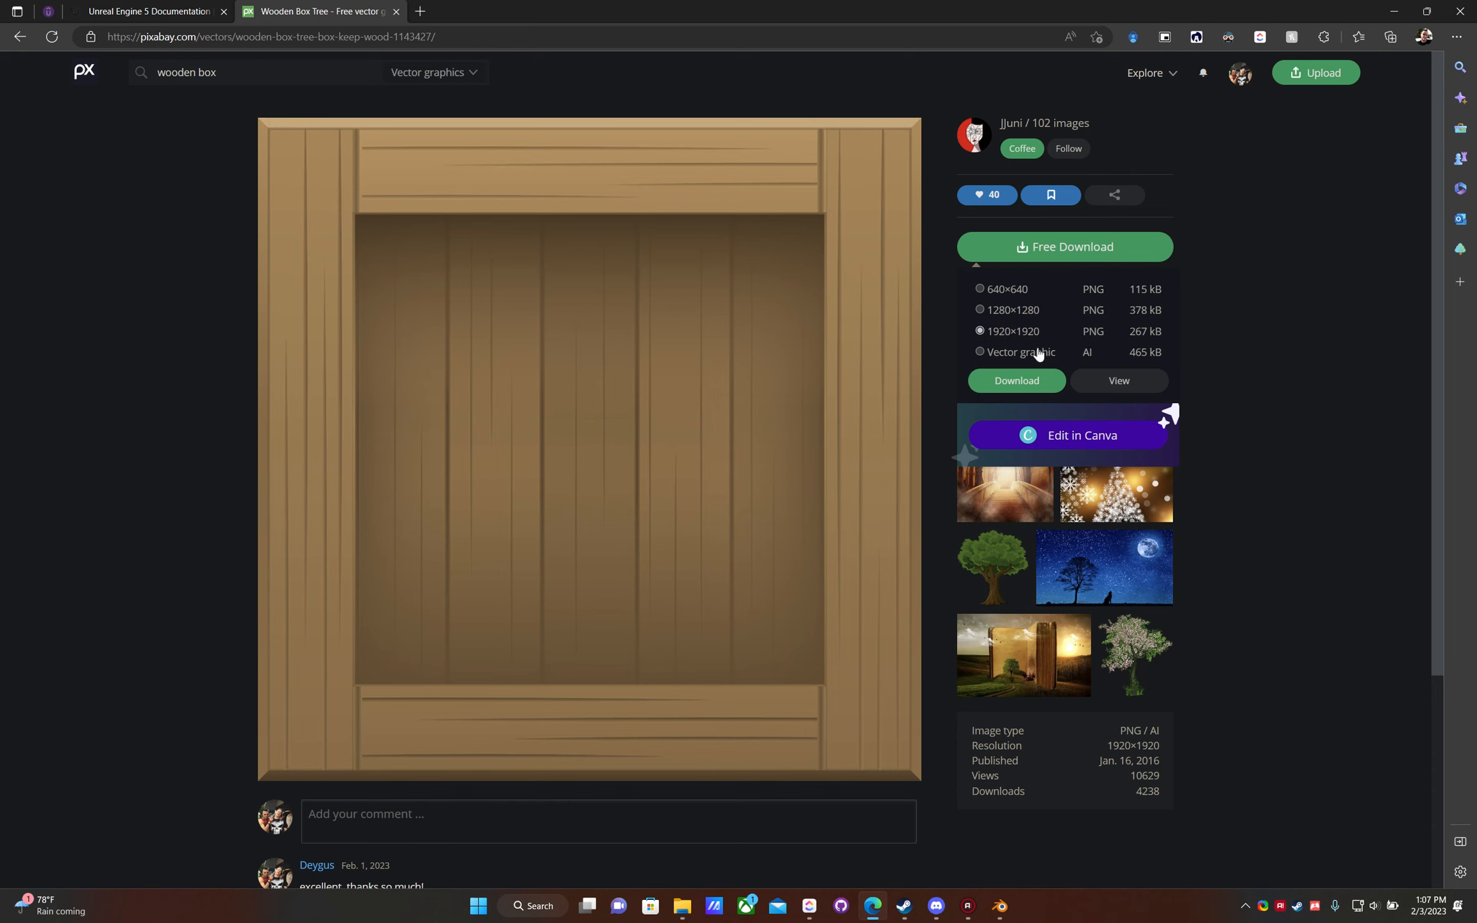
click(1016, 384)
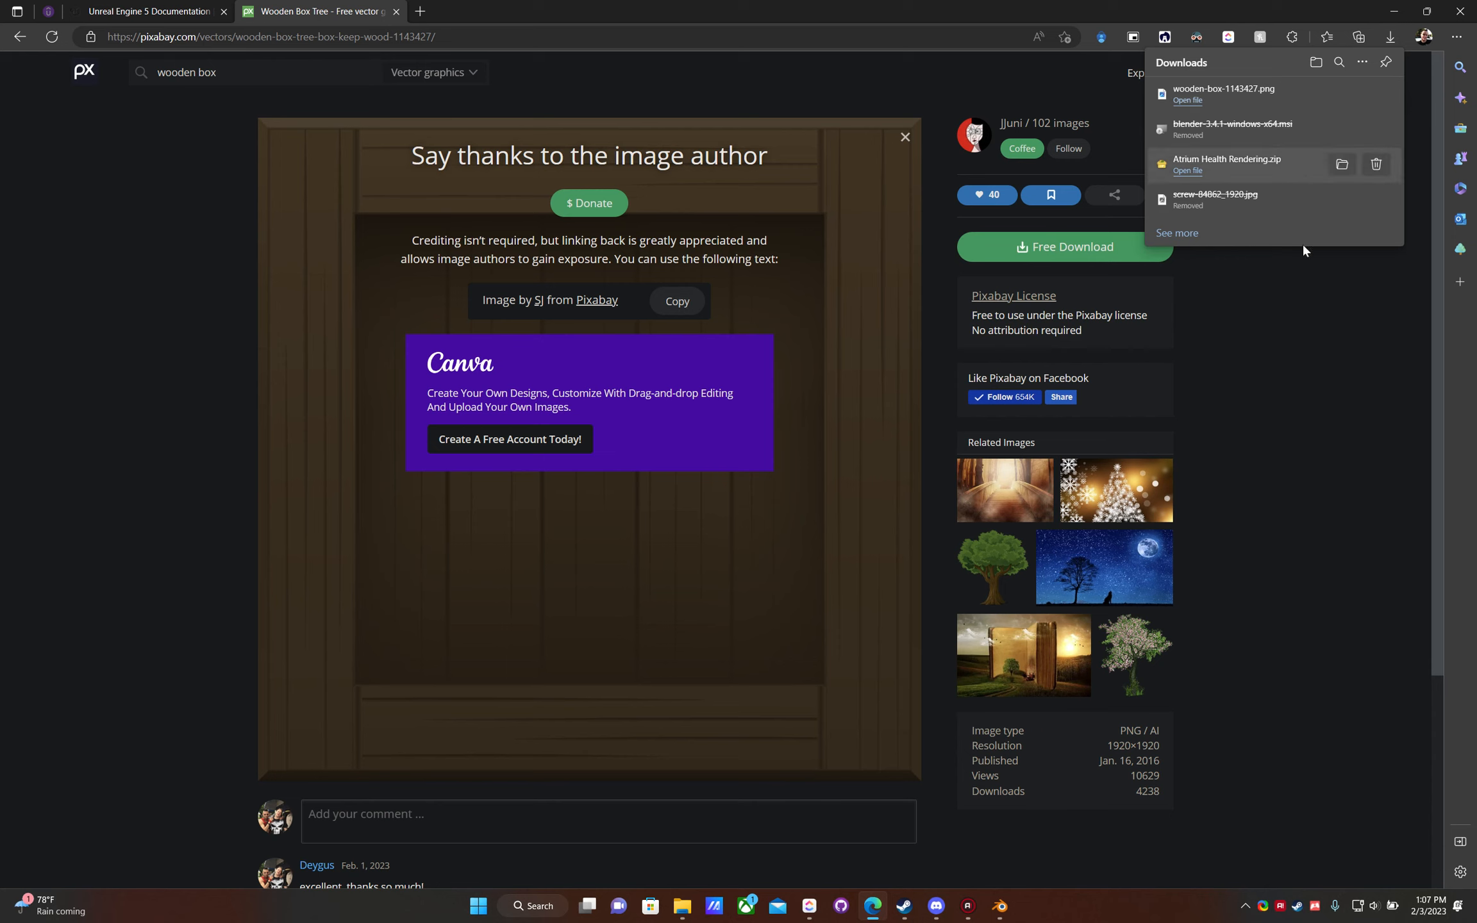
click(1278, 417)
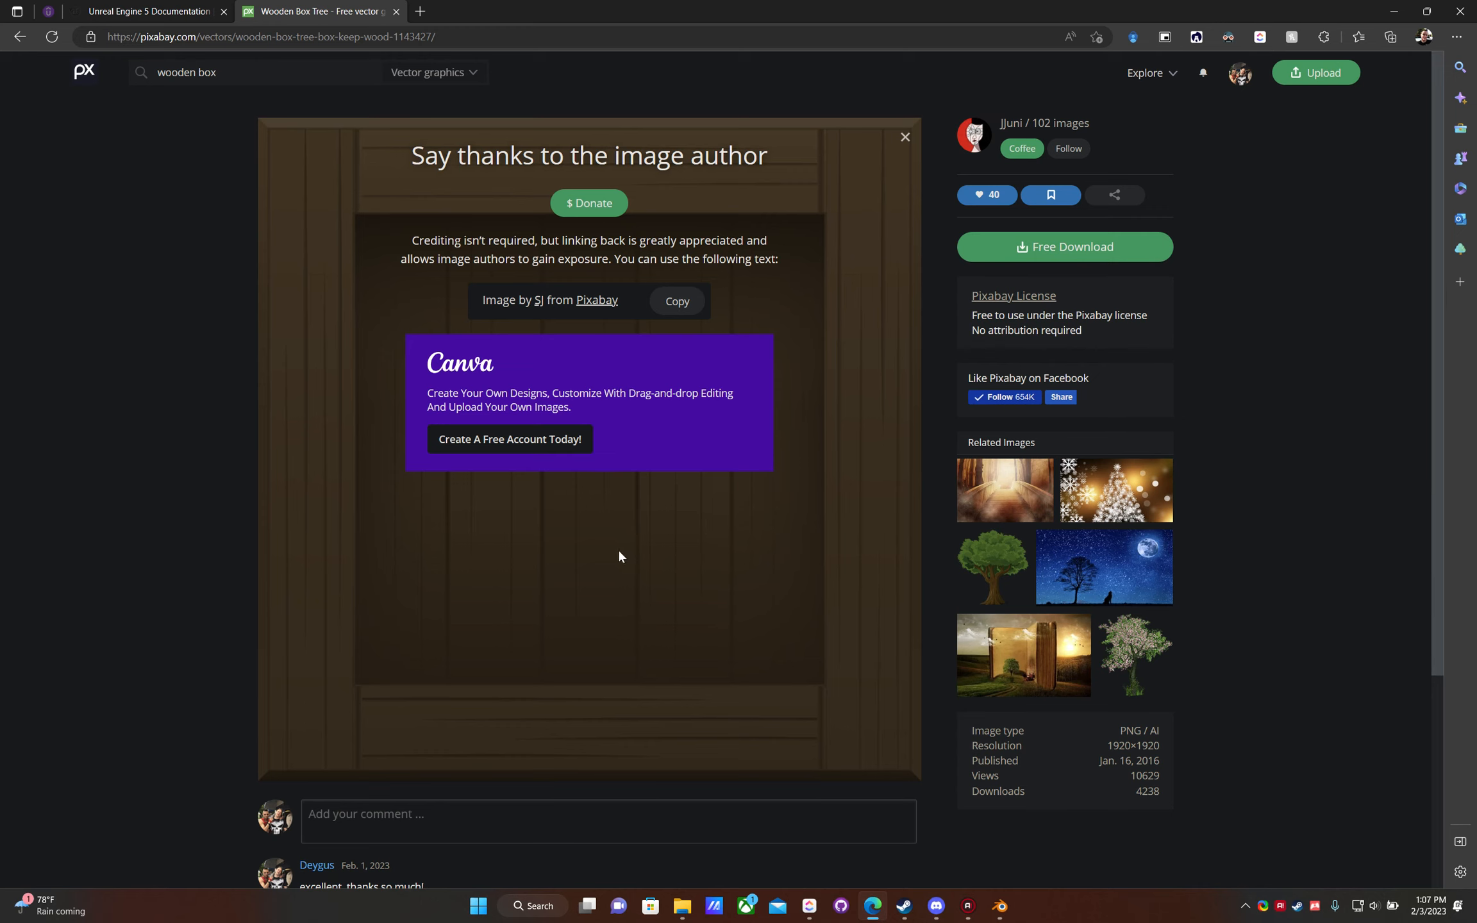
- Switch back to Blender and open the Shading workspace with the cube selected
click(1000, 906)
scroll(857, 554, up, 4)
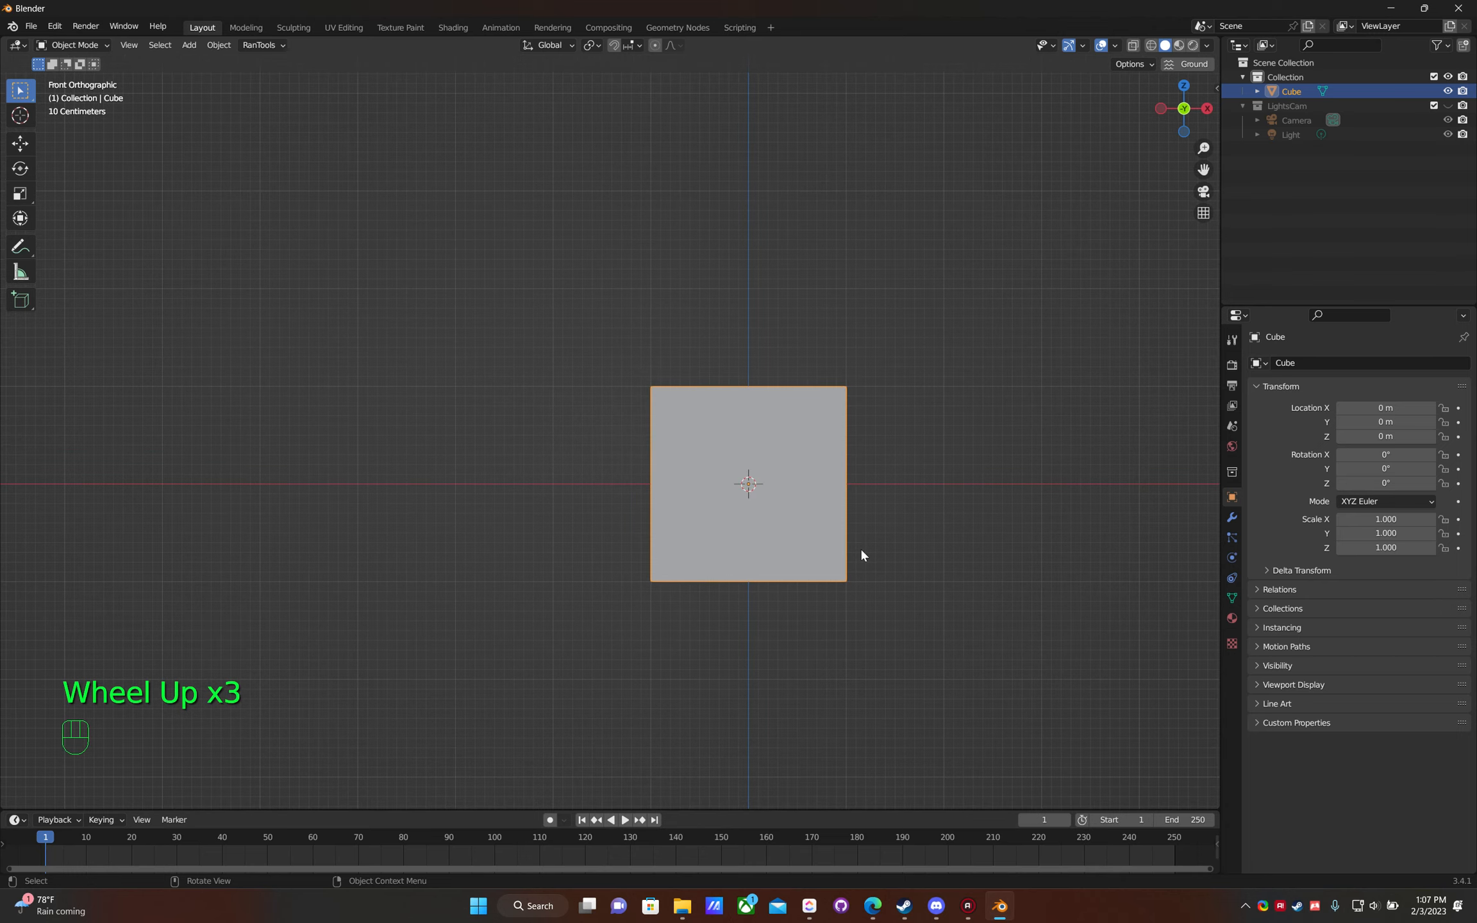
shift+middle_drag(936, 577, 871, 517)
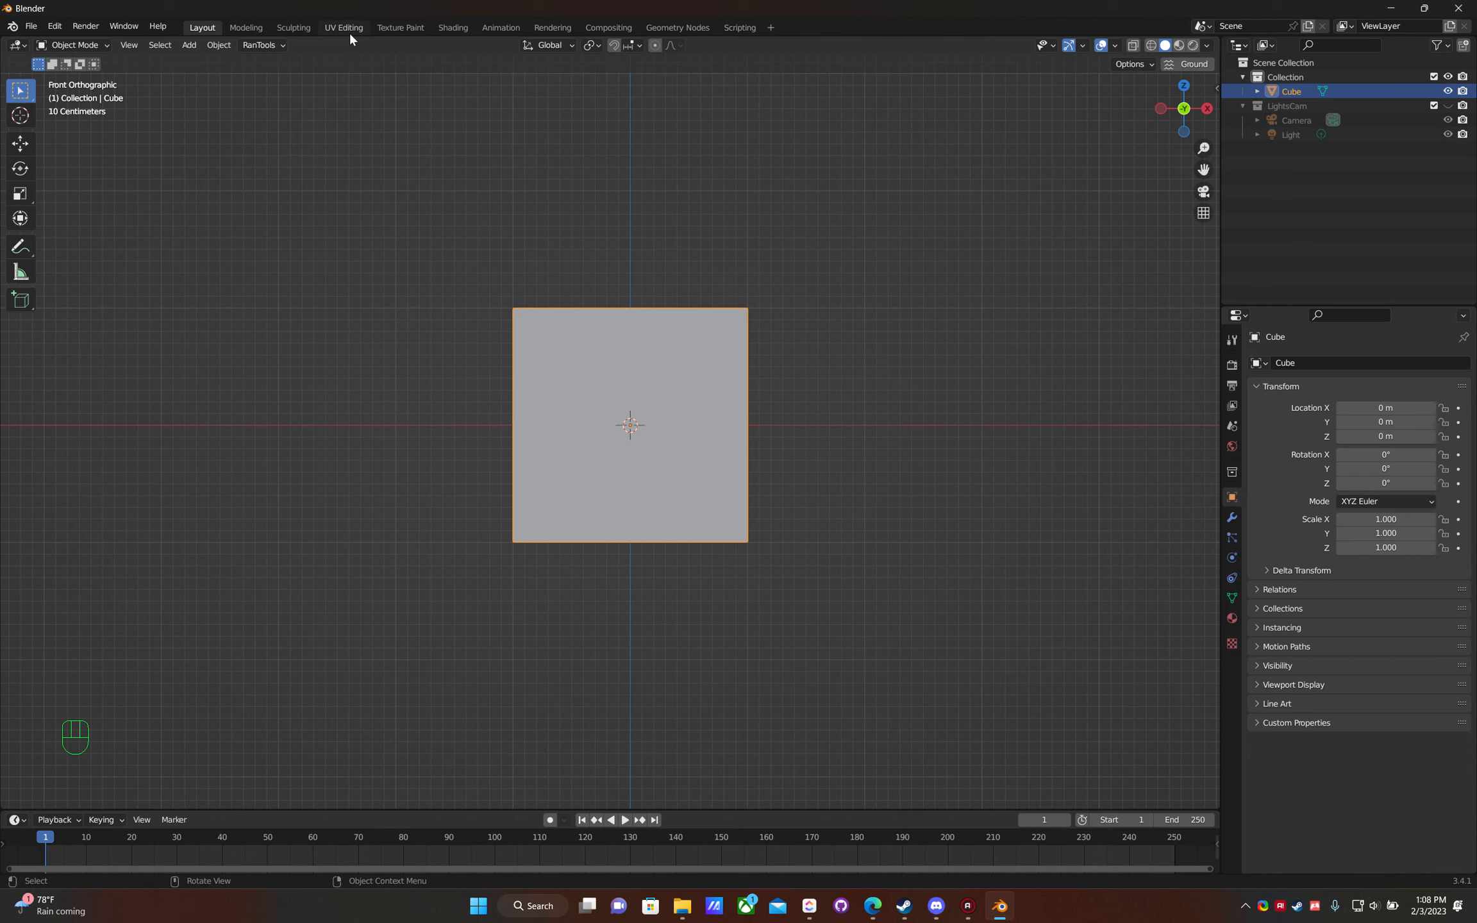
click(451, 27)
middle_drag(519, 603, 670, 685)
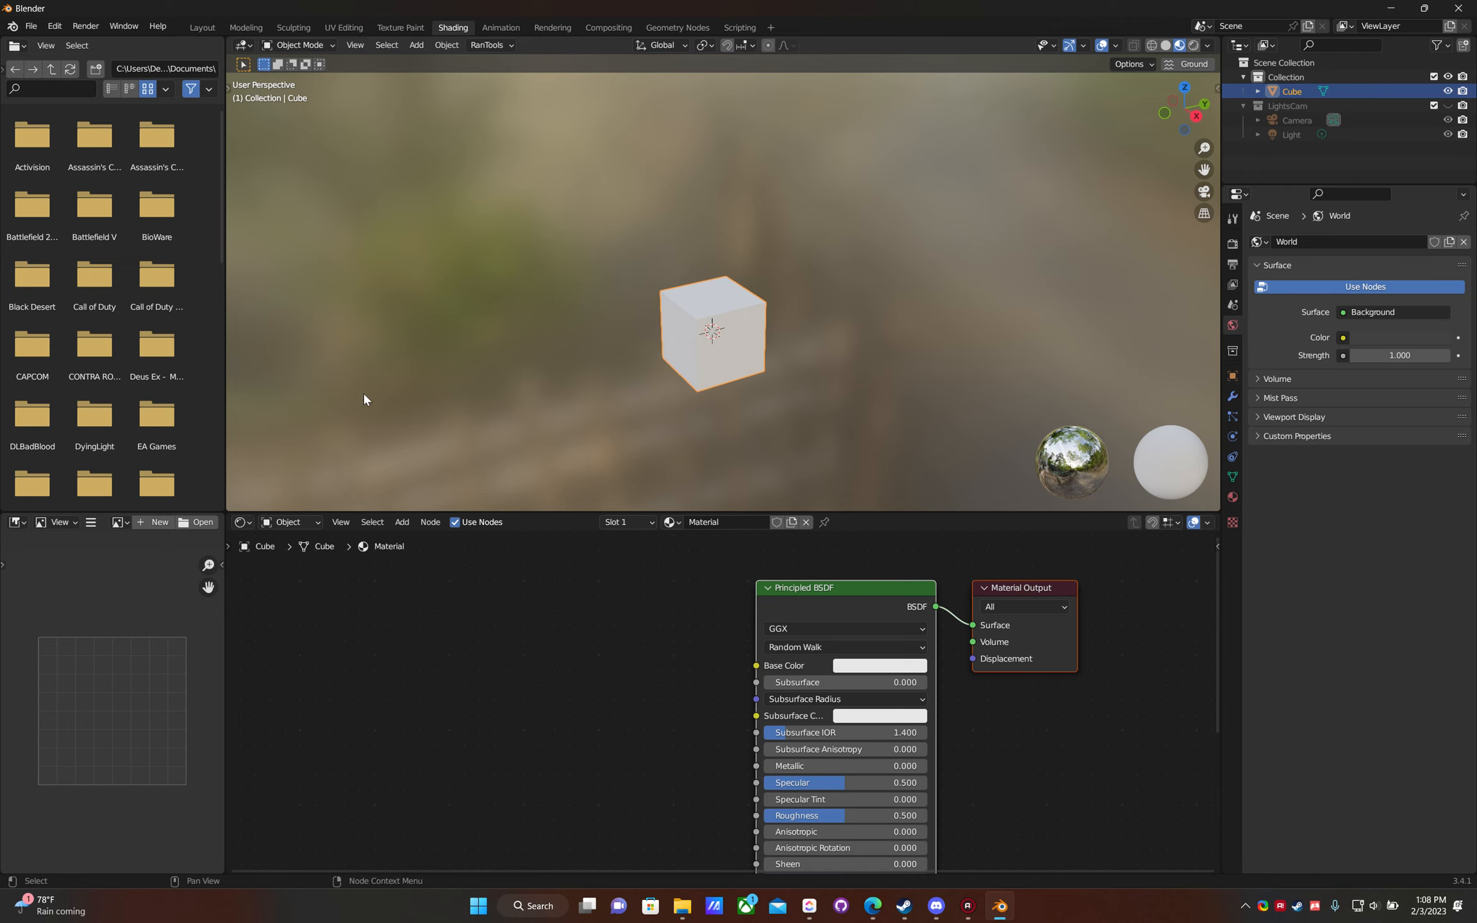
mouse_move(552, 346)
middle_down()
mouse_move(684, 338)
mouse_move(384, 405)
mouse_move(467, 372)
mouse_move(462, 356)
mouse_move(535, 352)
middle_up()
key(n)
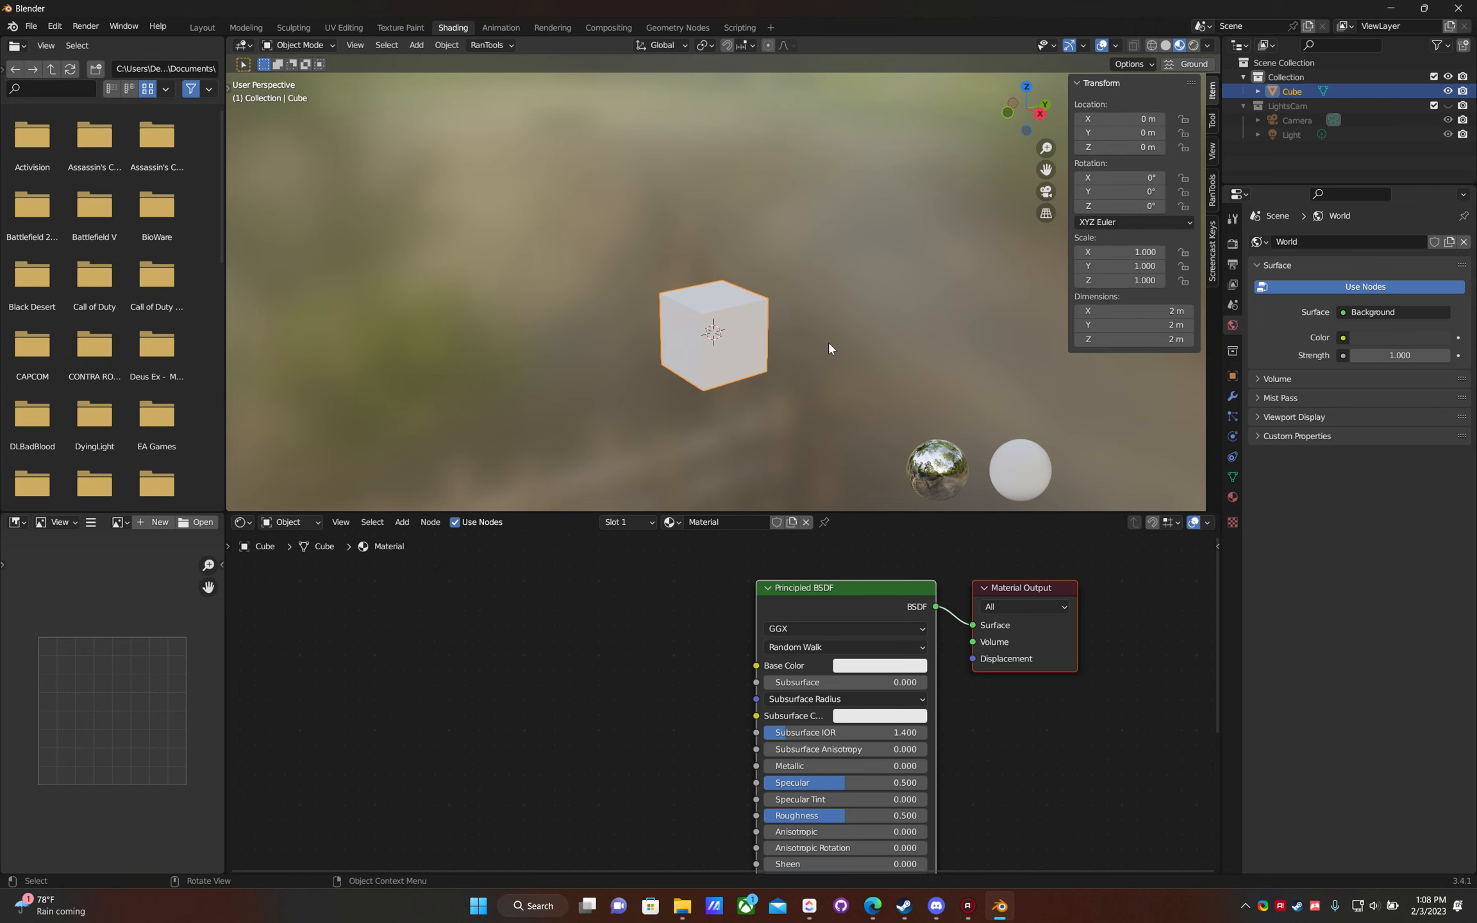
click(1213, 259)
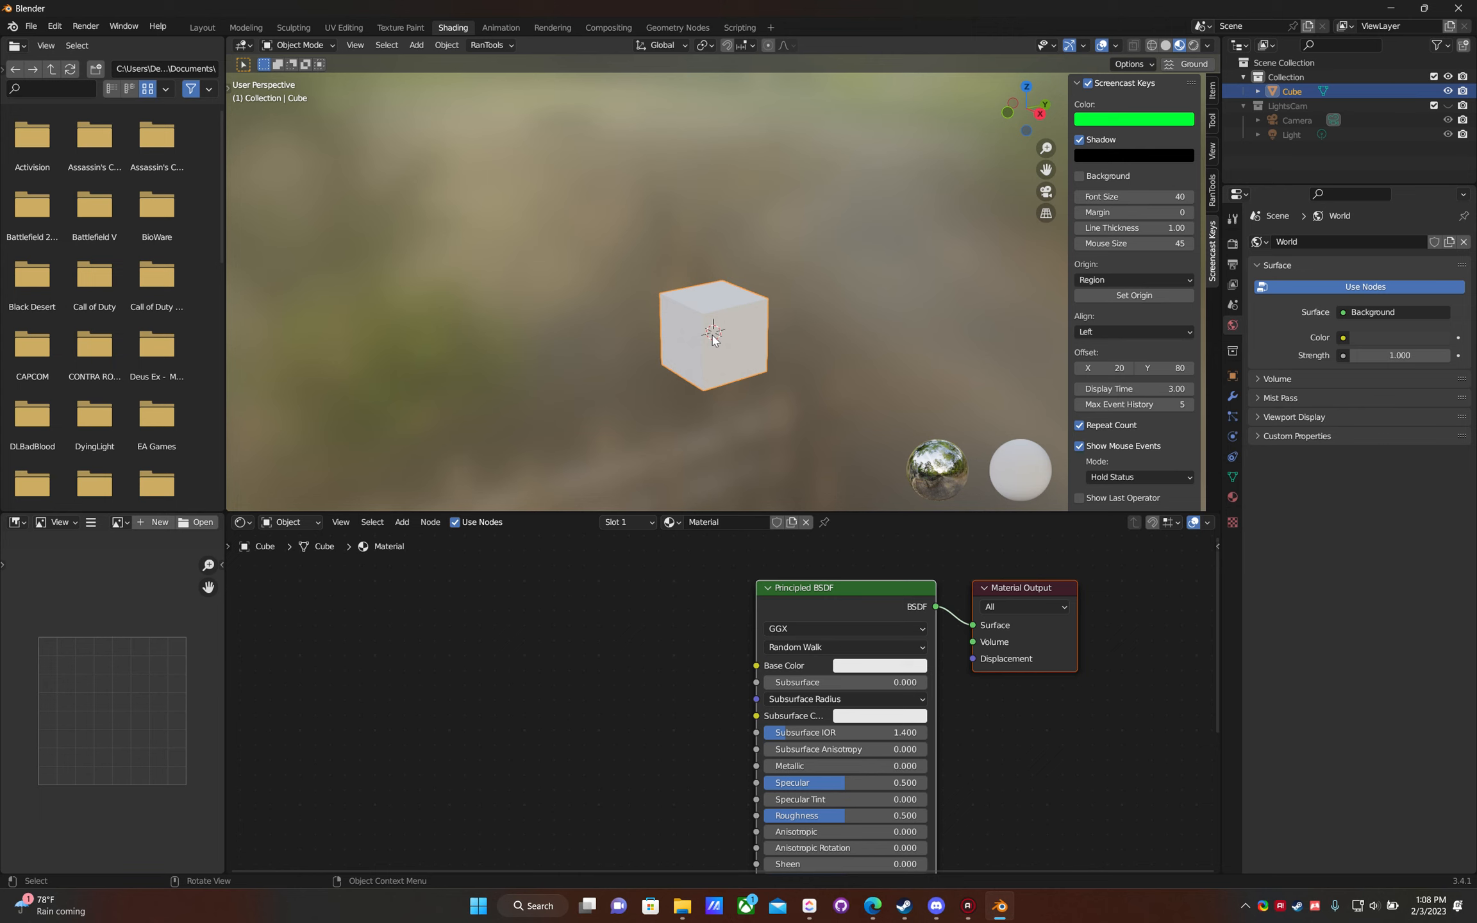
key(n)
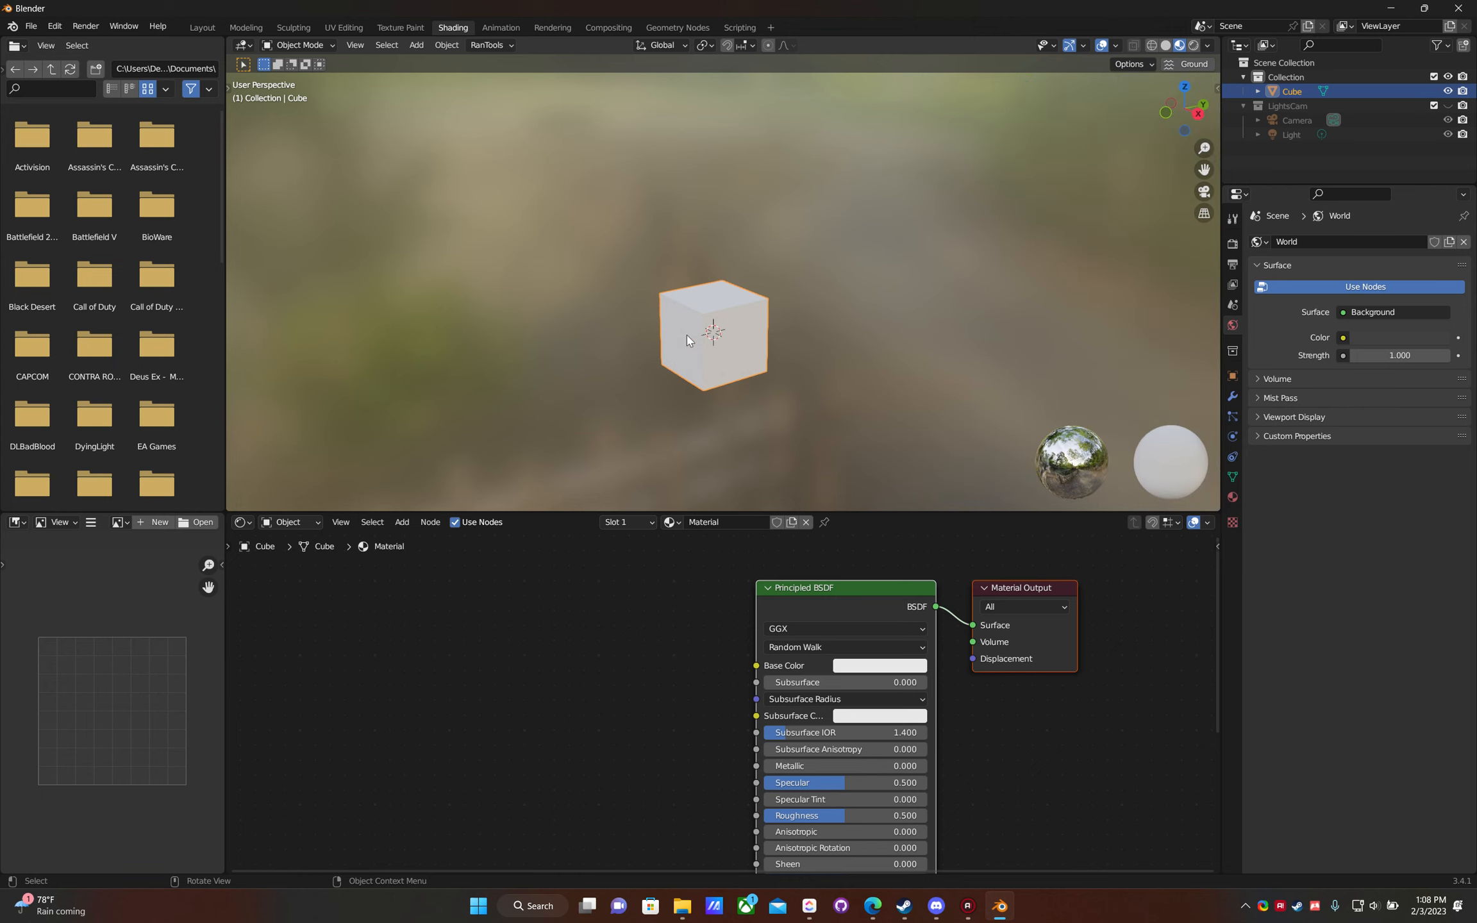
key(z)
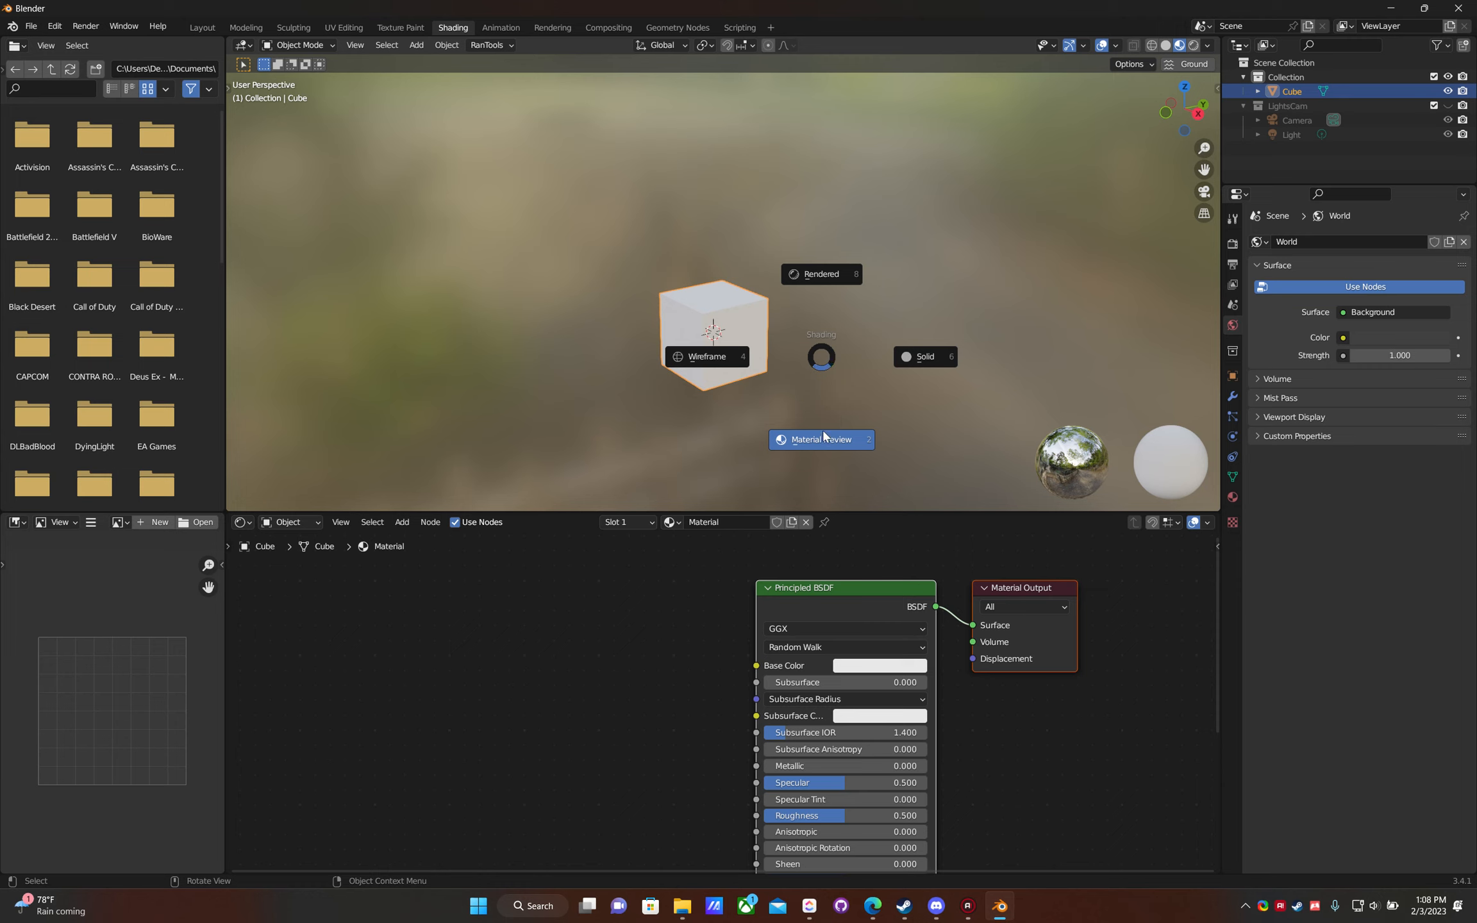
click(854, 367)
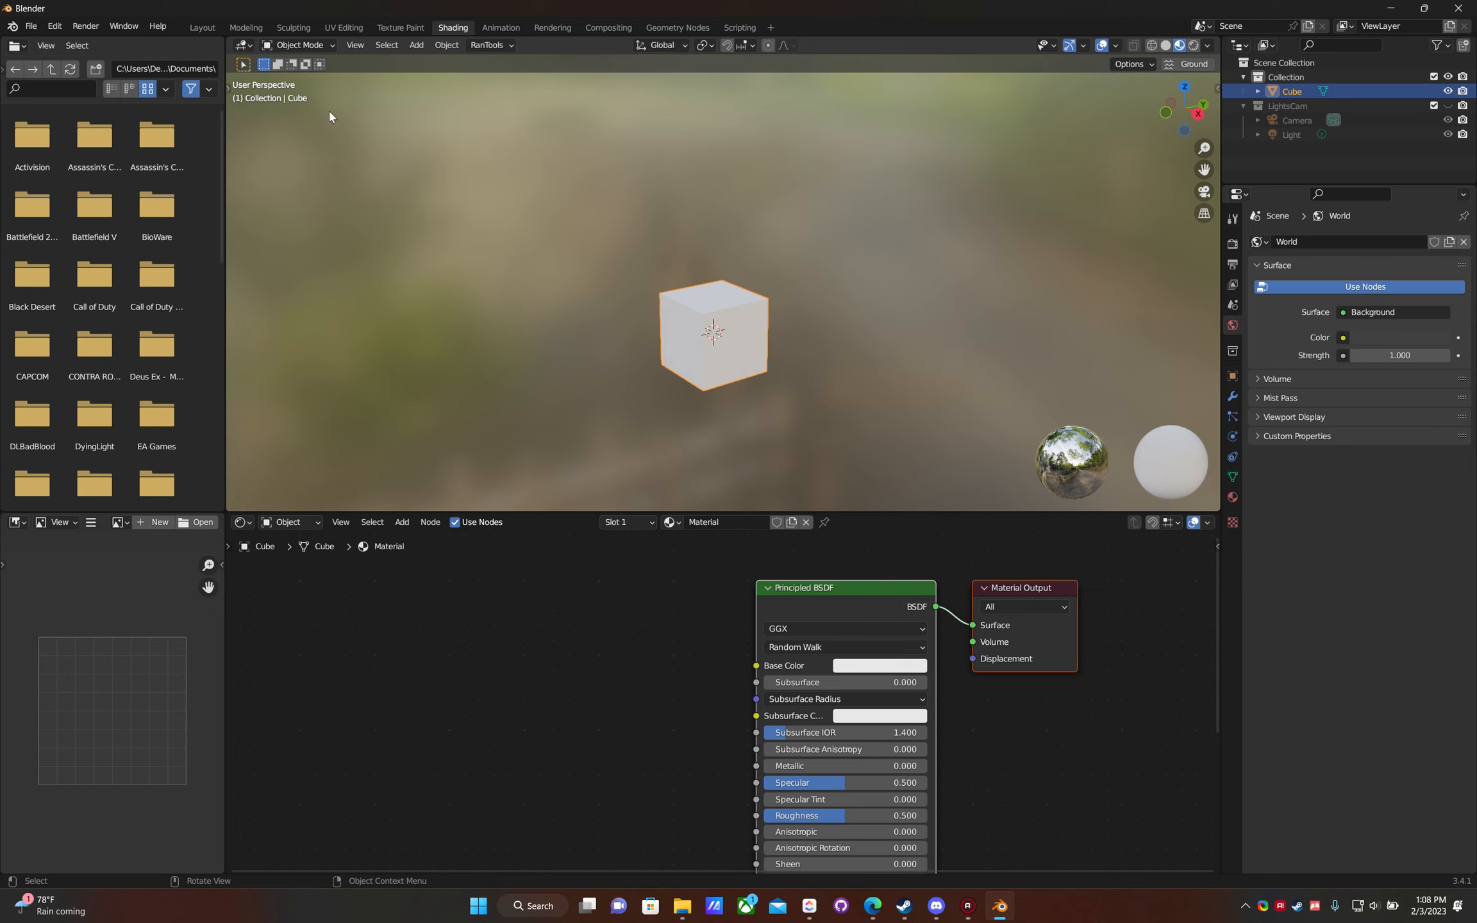
- Return to the Layout workspace and split the 3D viewport horizontally into an upper and a lower area
click(200, 27)
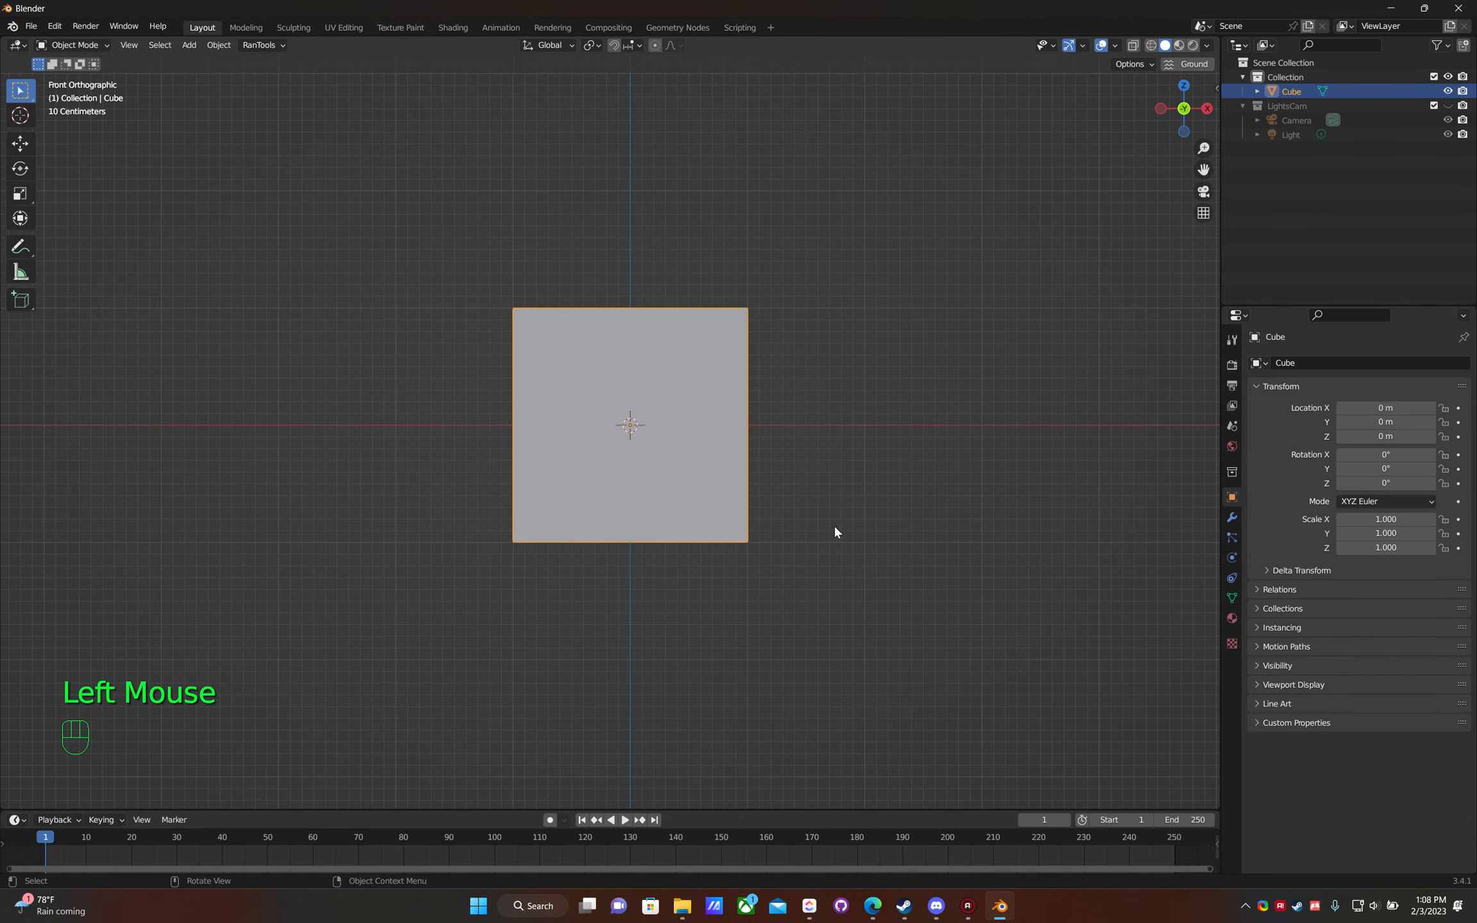
right_click(309, 808)
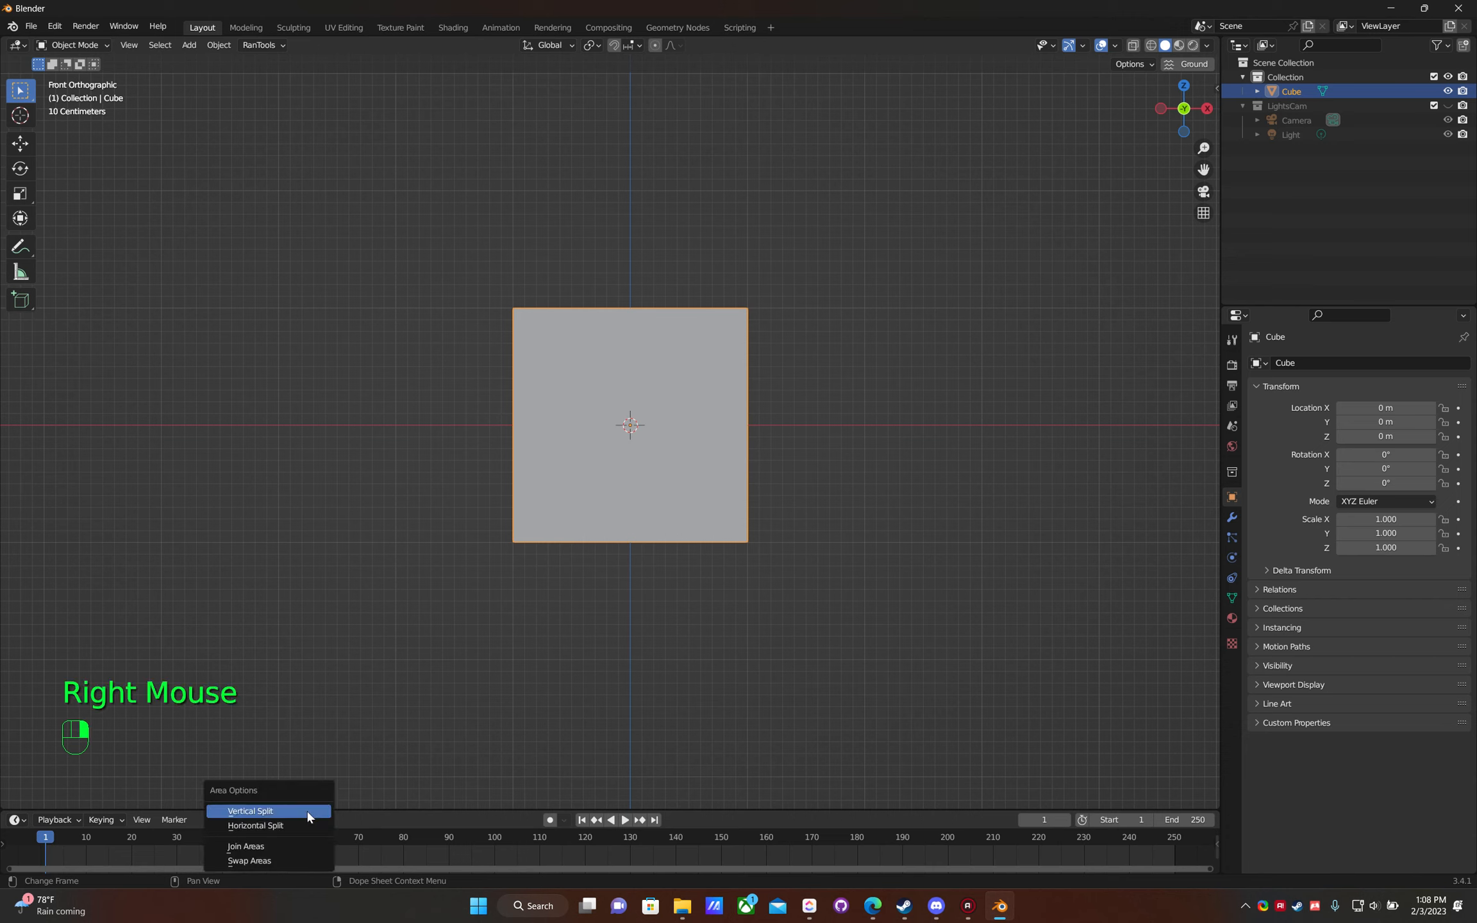
right_click(360, 809)
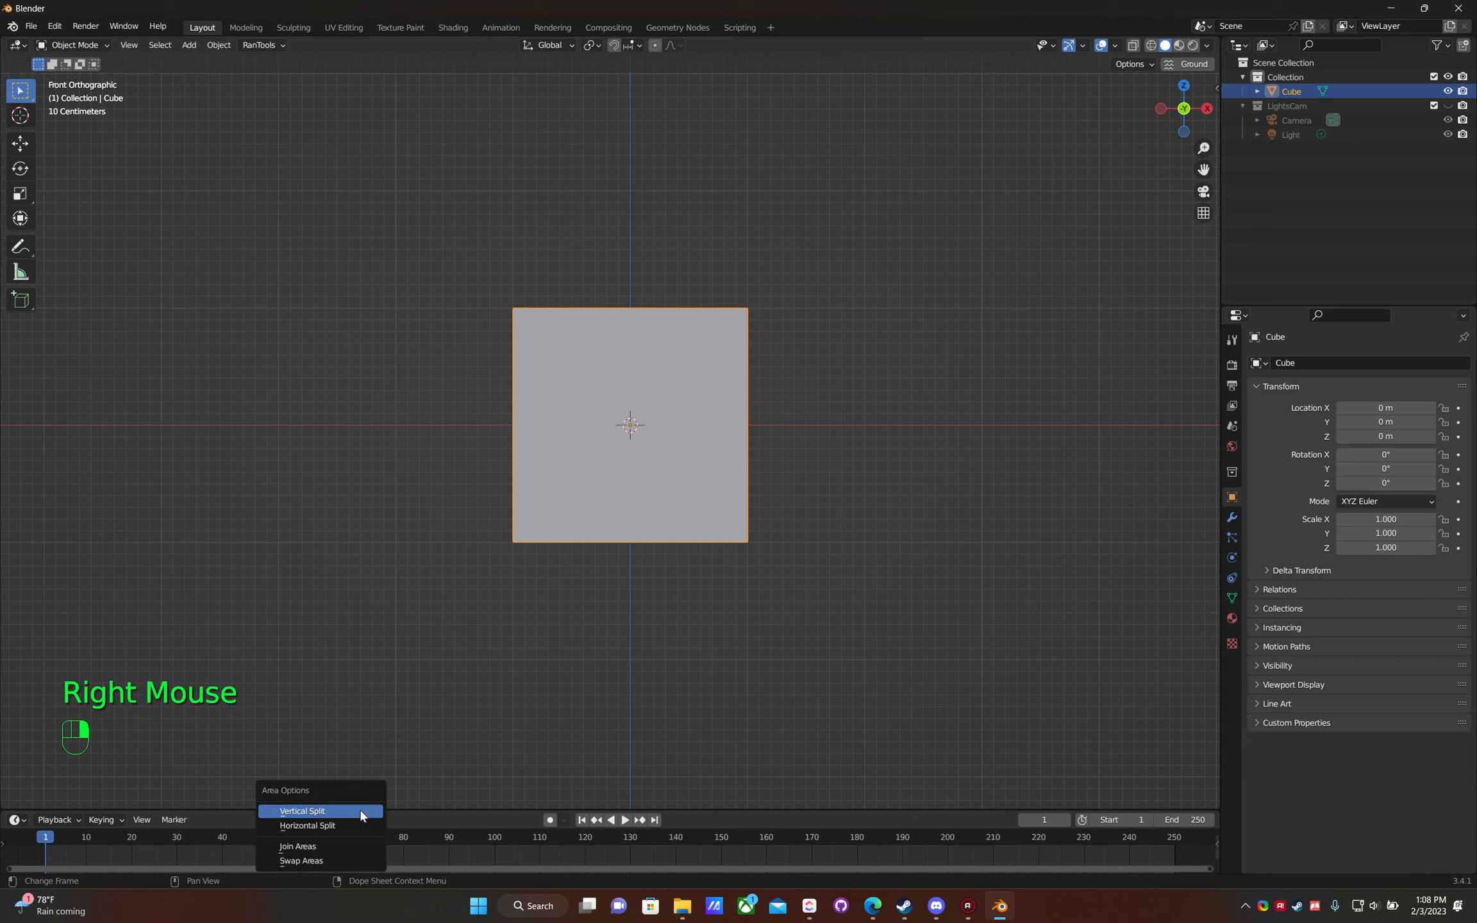
click(322, 825)
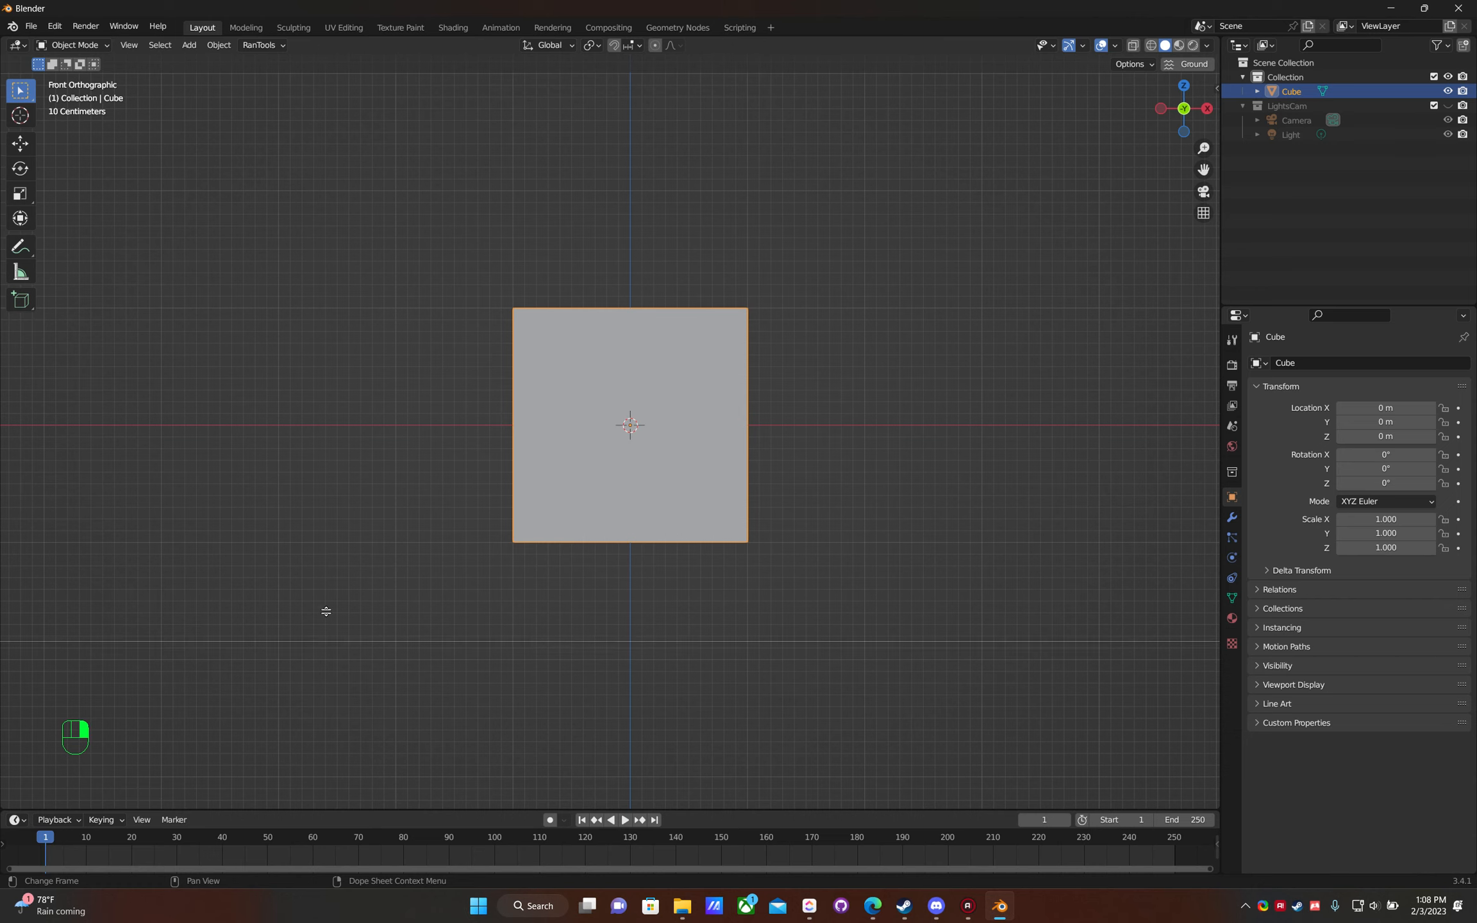
click(330, 546)
- Split the lower viewport vertically near its middle into two side-by-side areas
right_click(391, 810)
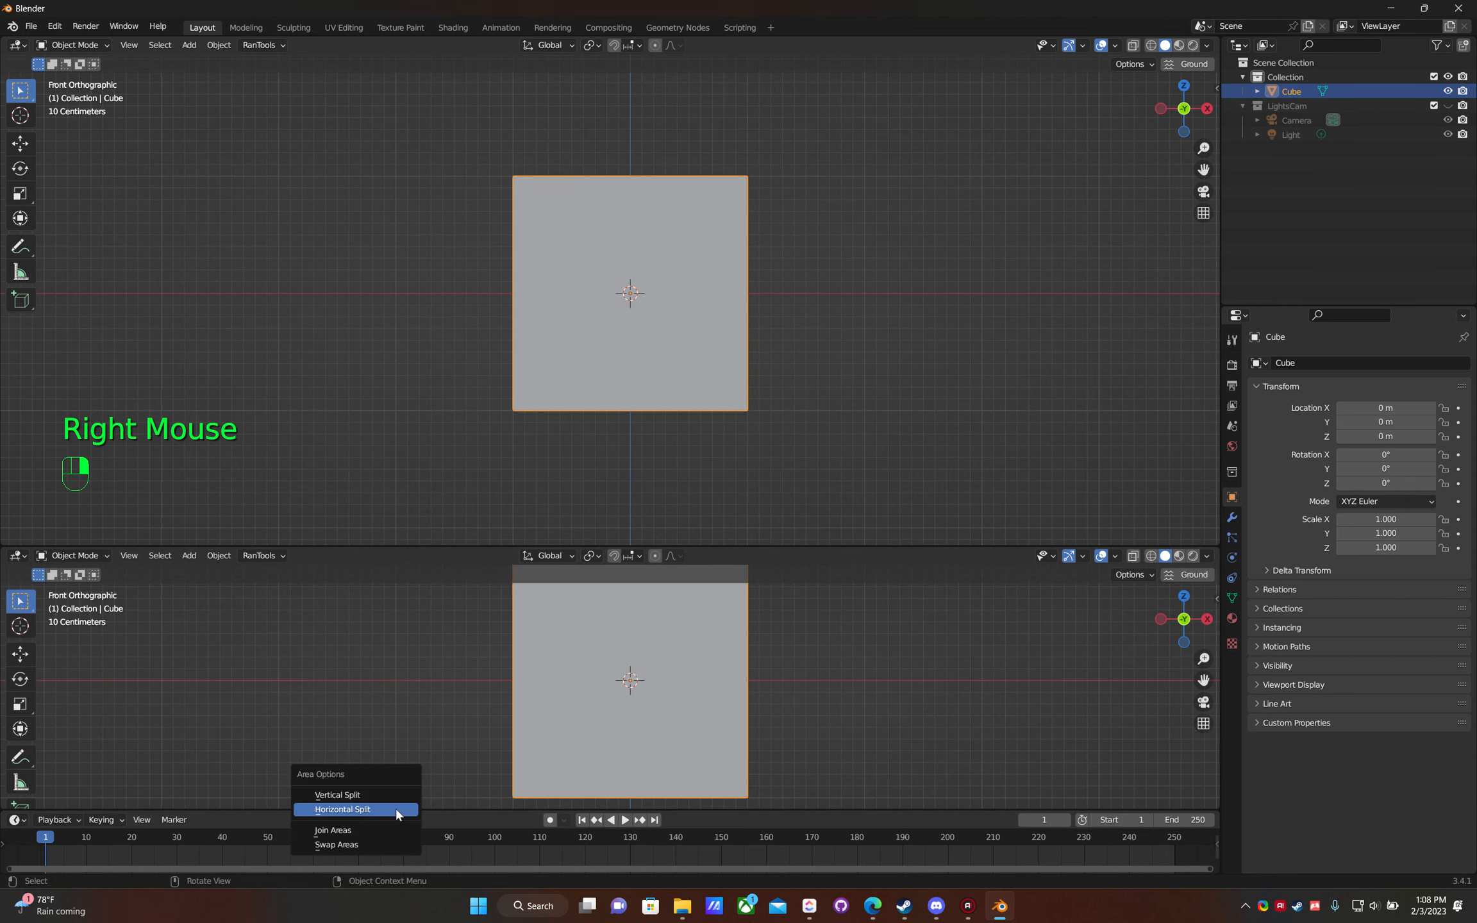
click(362, 796)
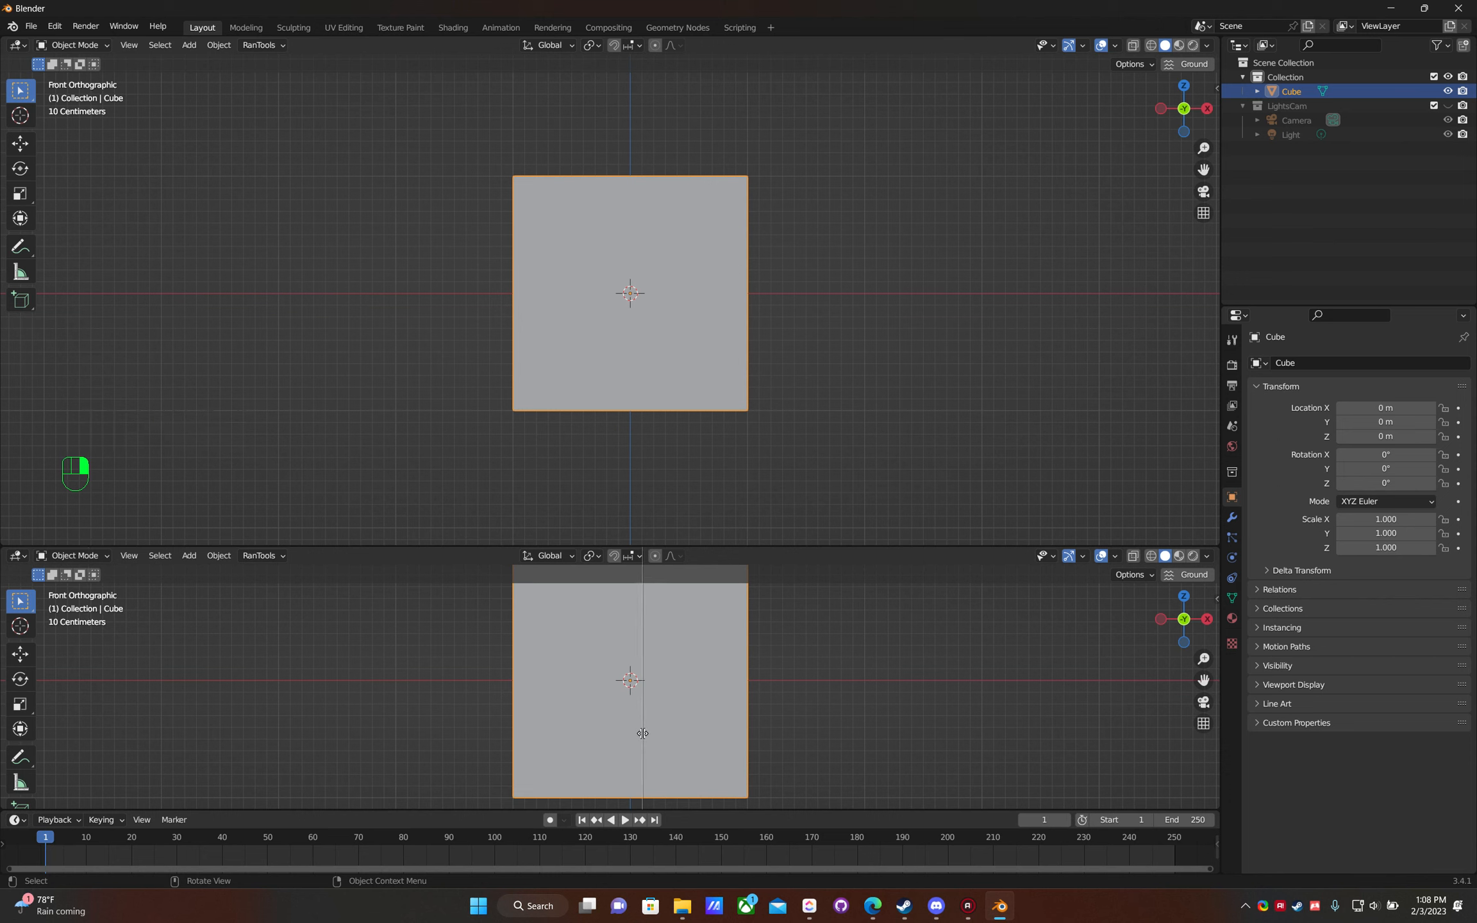
click(632, 737)
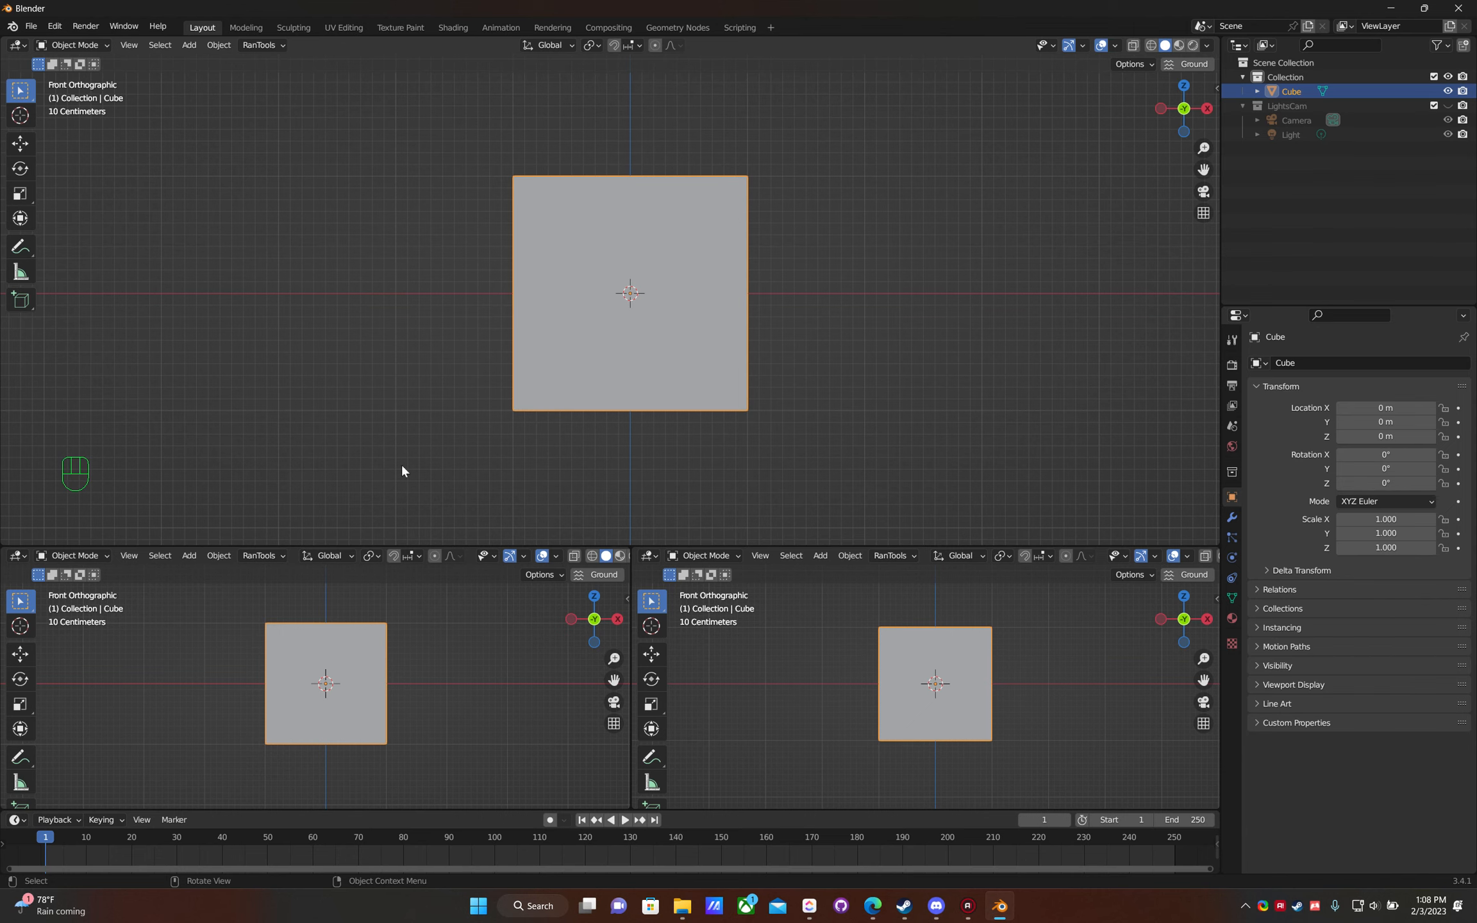
shift+middle_drag(362, 448, 437, 442)
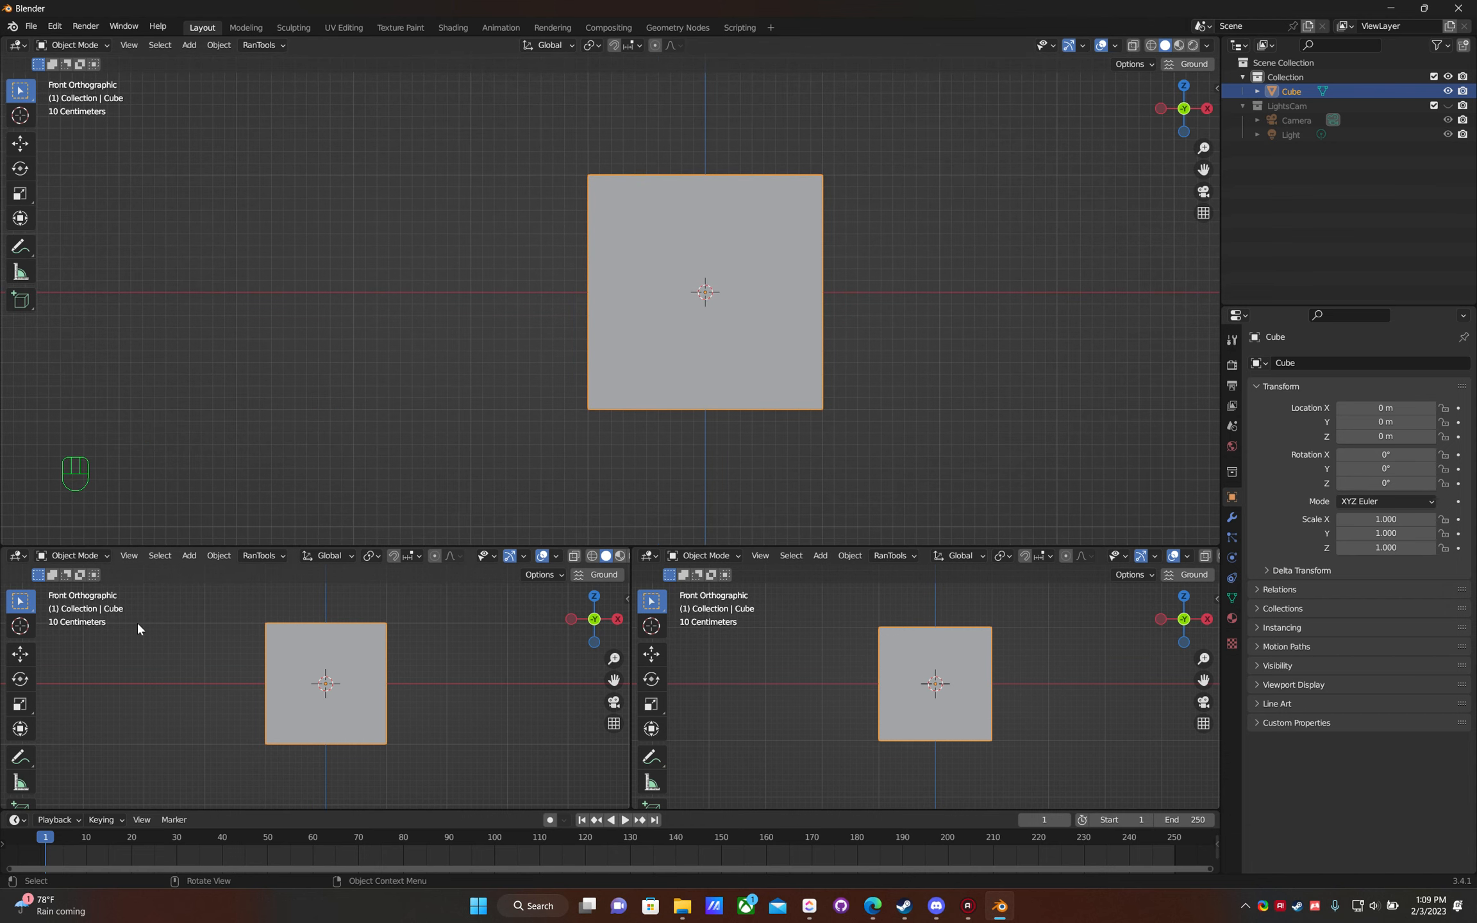
- Turn the first lower area into a UV Editor and the second into a Shader Editor showing the cube's material nodes
click(17, 556)
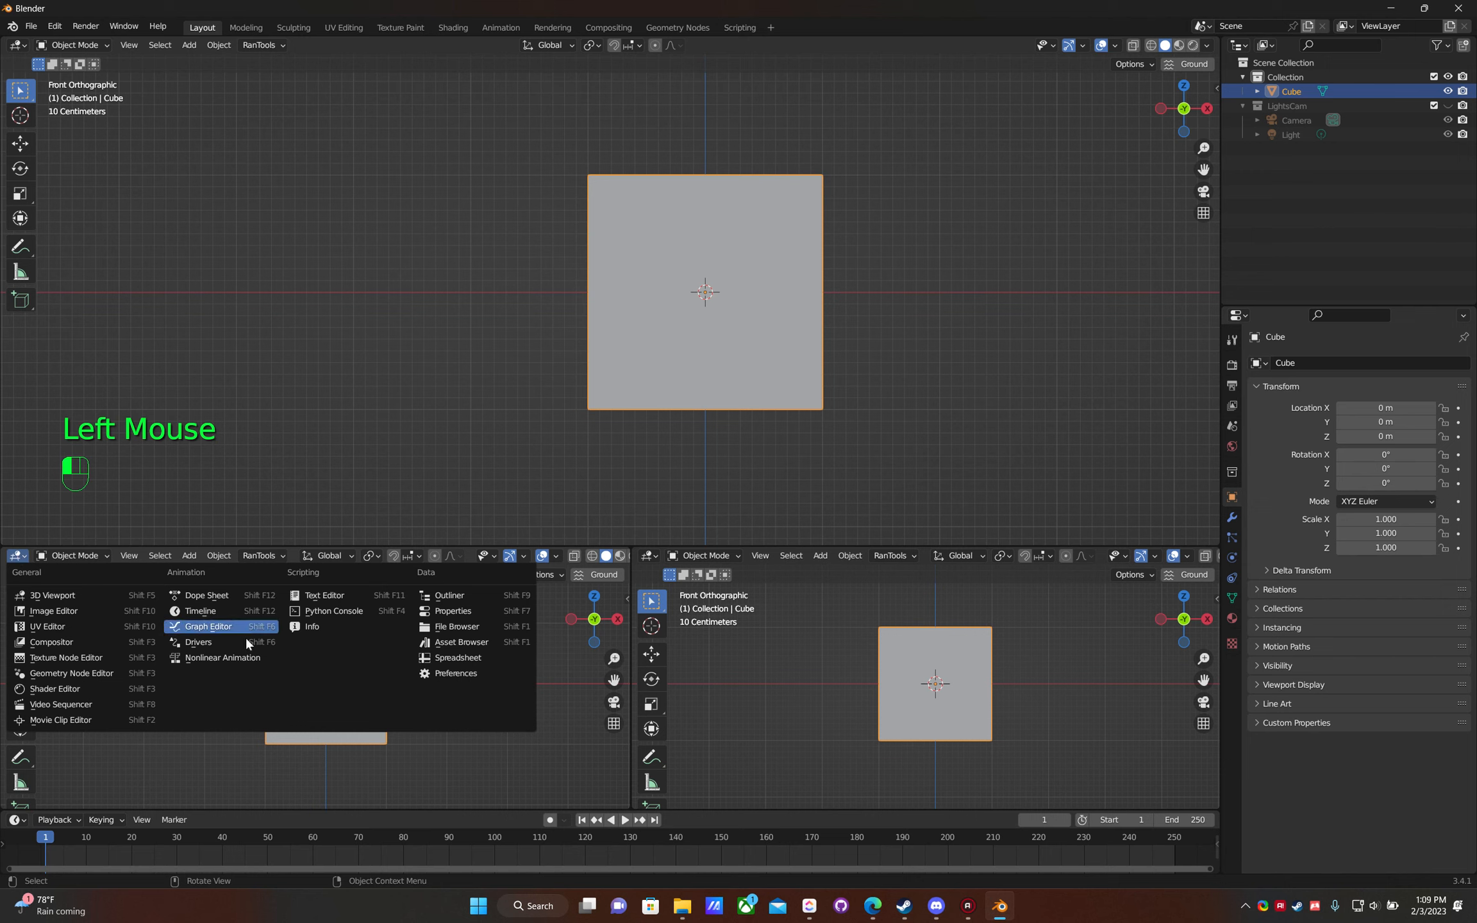
click(51, 628)
scroll(308, 636, up, 2)
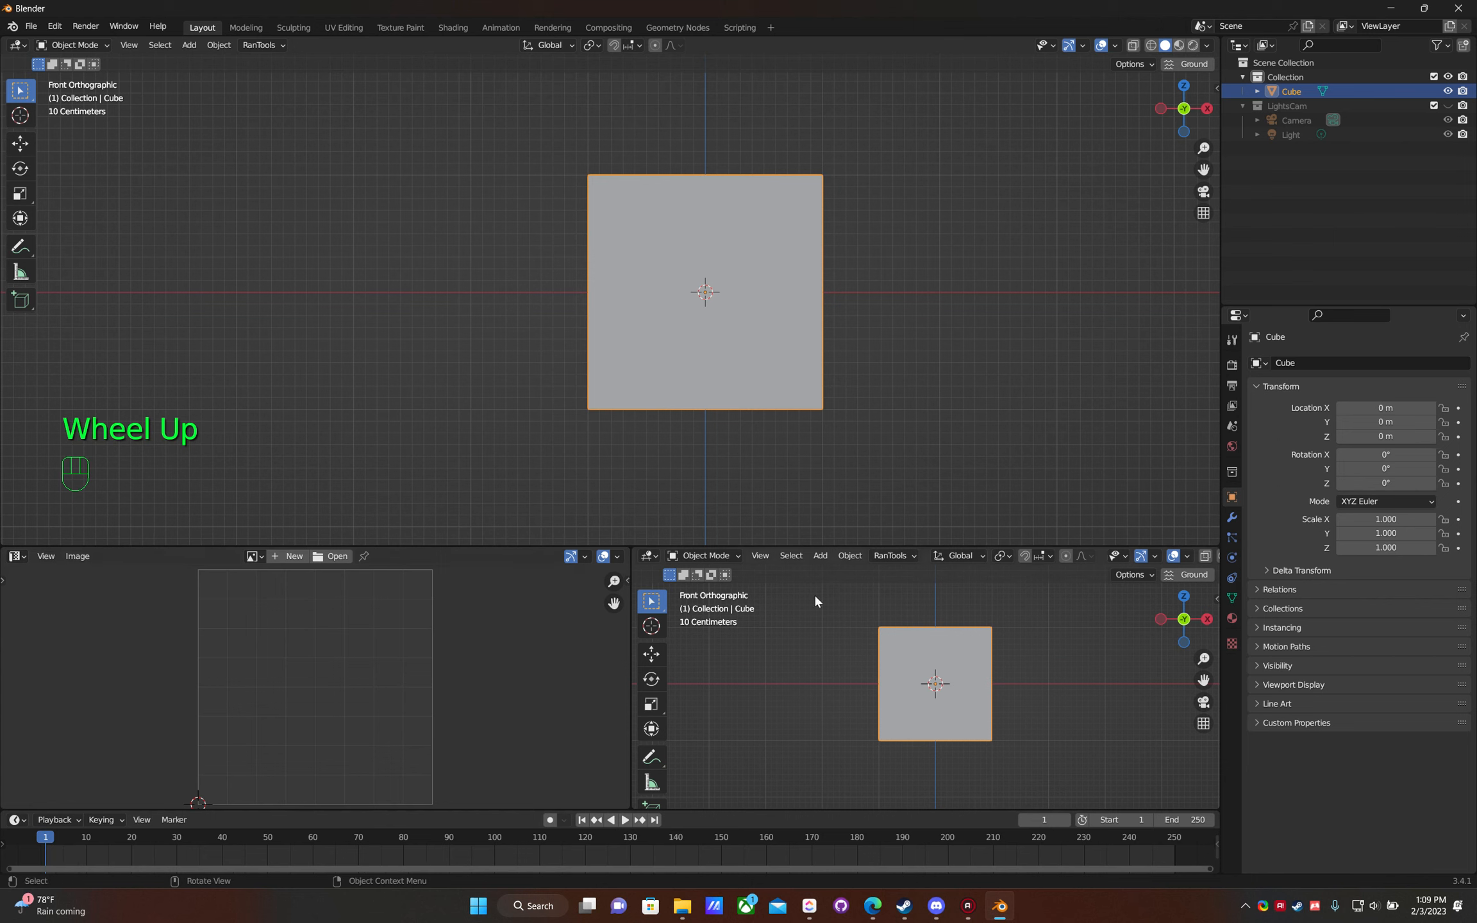
click(650, 557)
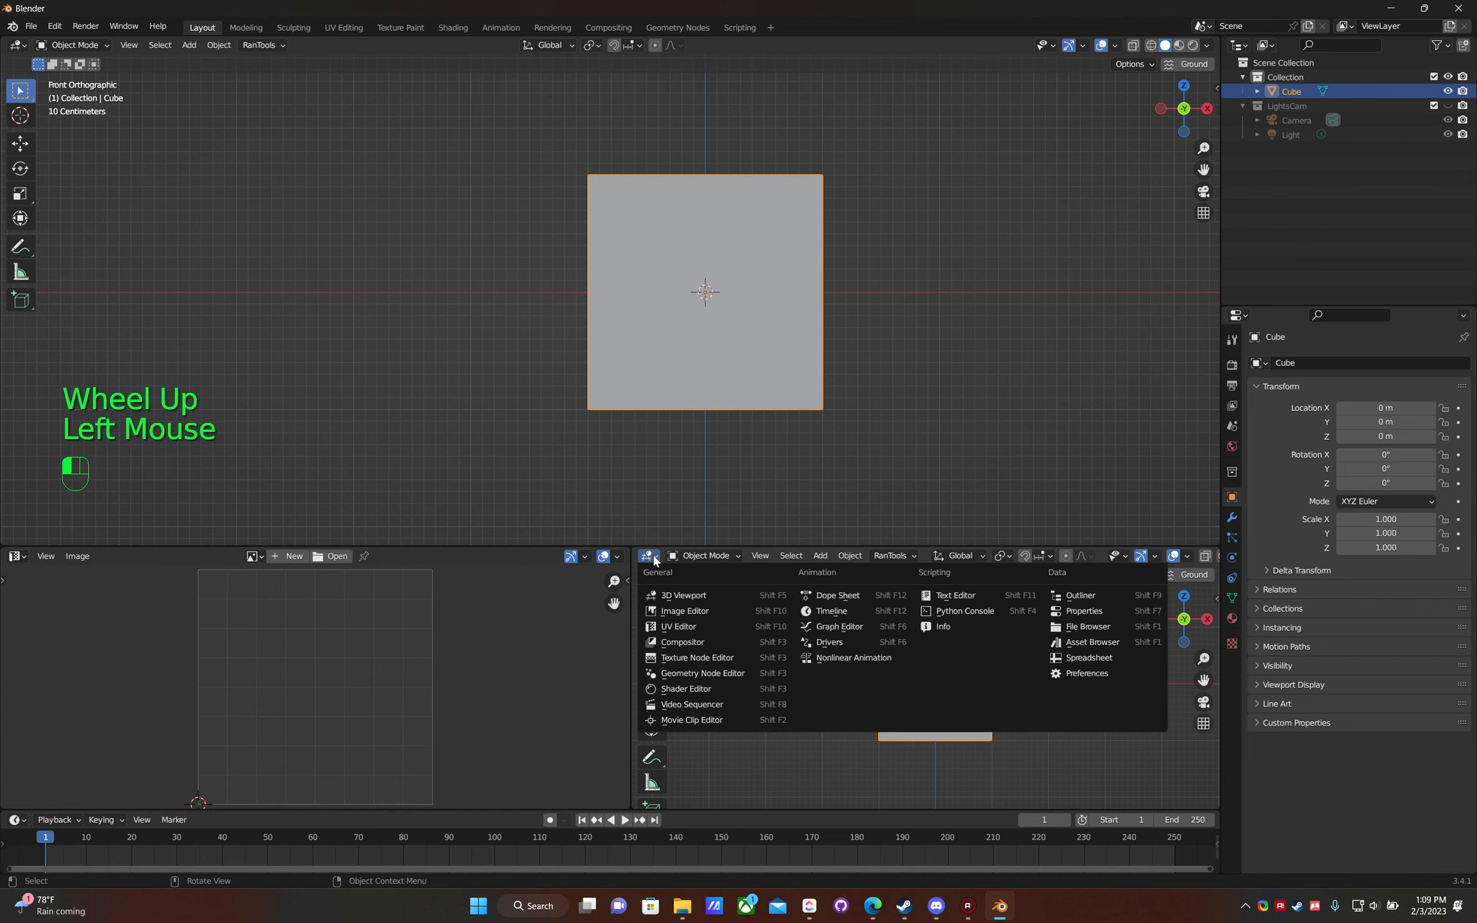
click(685, 688)
middle_drag(734, 689, 847, 635)
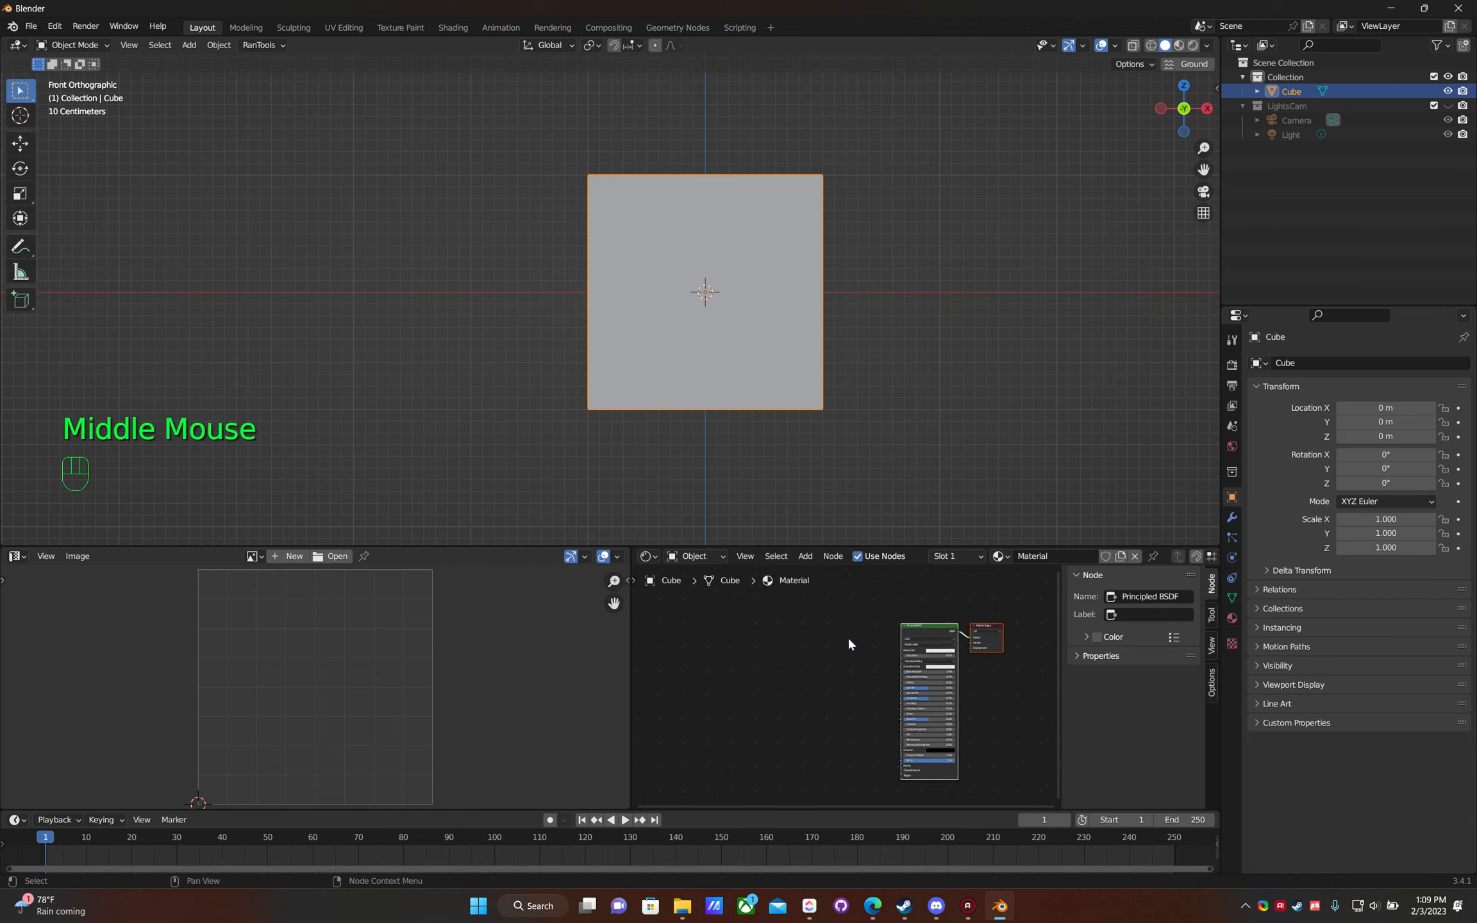
- View the cube in perspective from an angle and put it into Edit Mode
mouse_move(855, 356)
shift+middle_down()
mouse_move(869, 372)
mouse_move(866, 359)
mouse_move(843, 394)
mouse_move(873, 401)
mouse_move(870, 371)
shift+middle_up()
middle_click(917, 402)
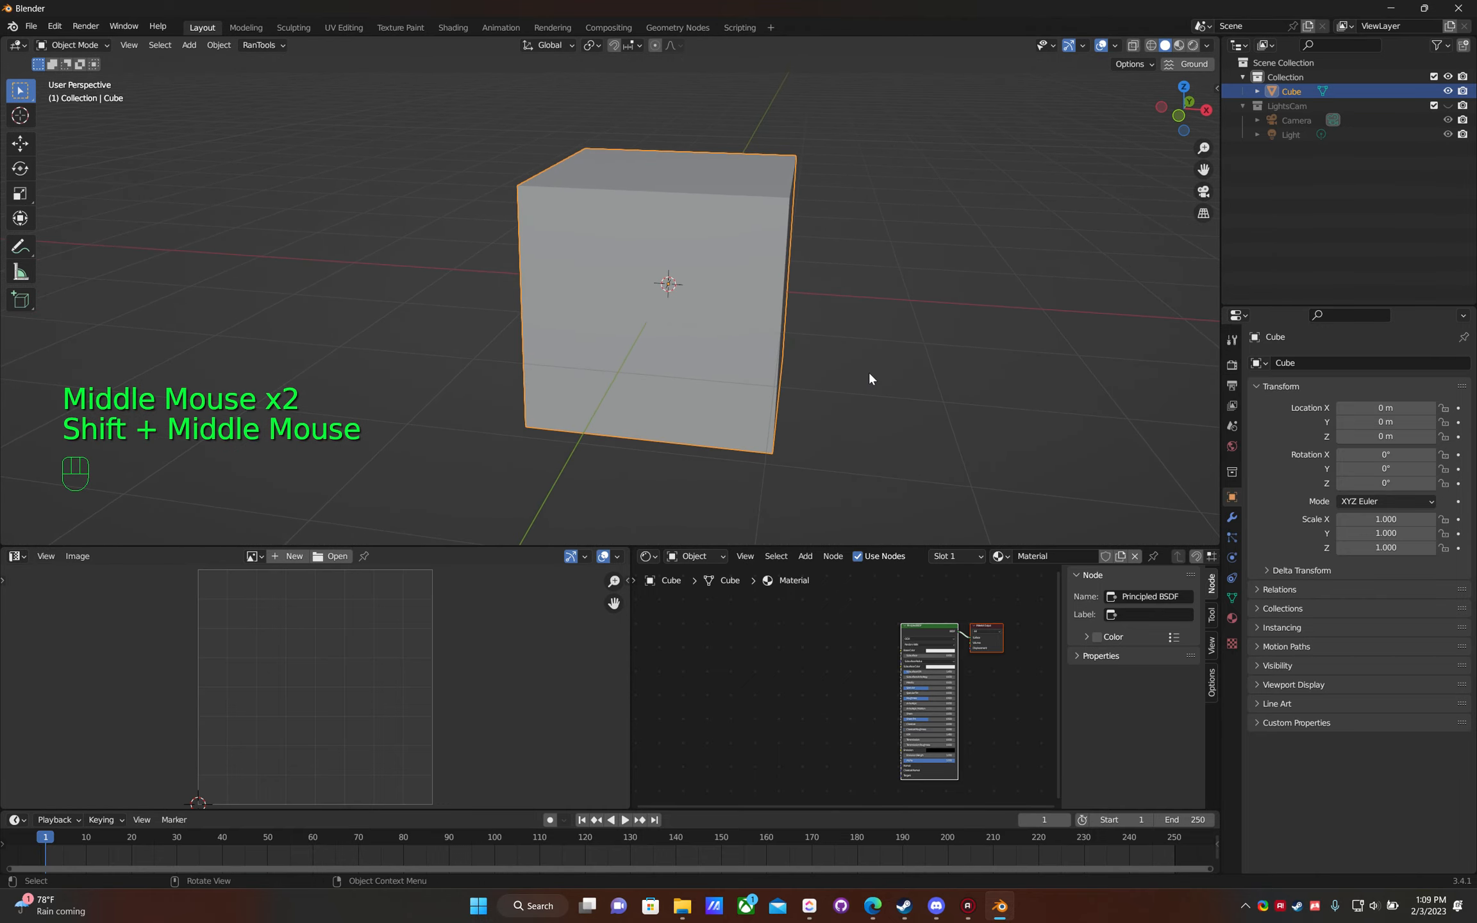
key(Tab)
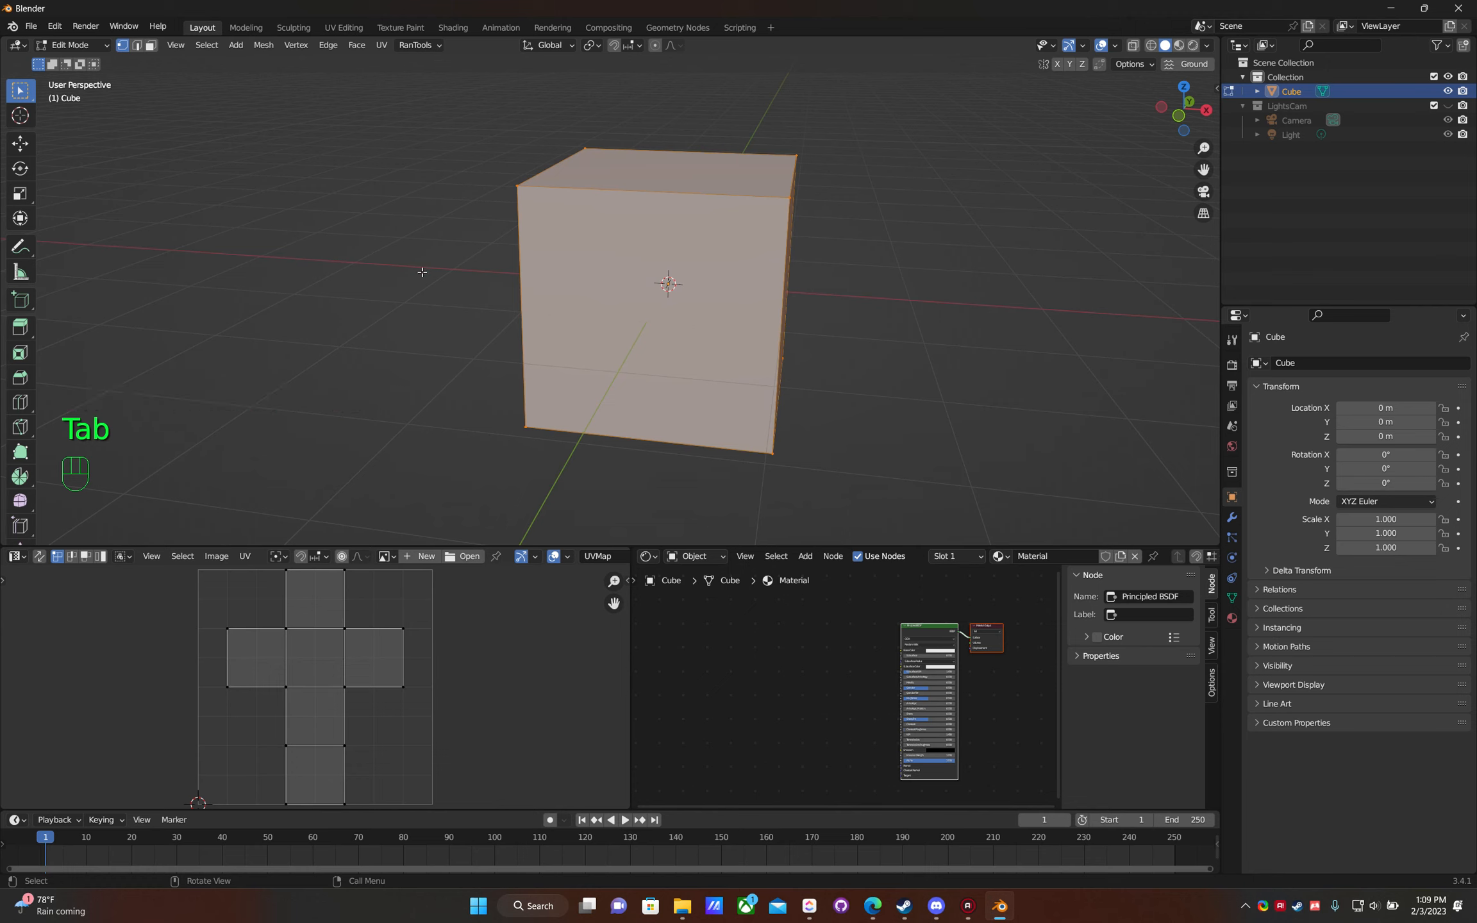
click(67, 43)
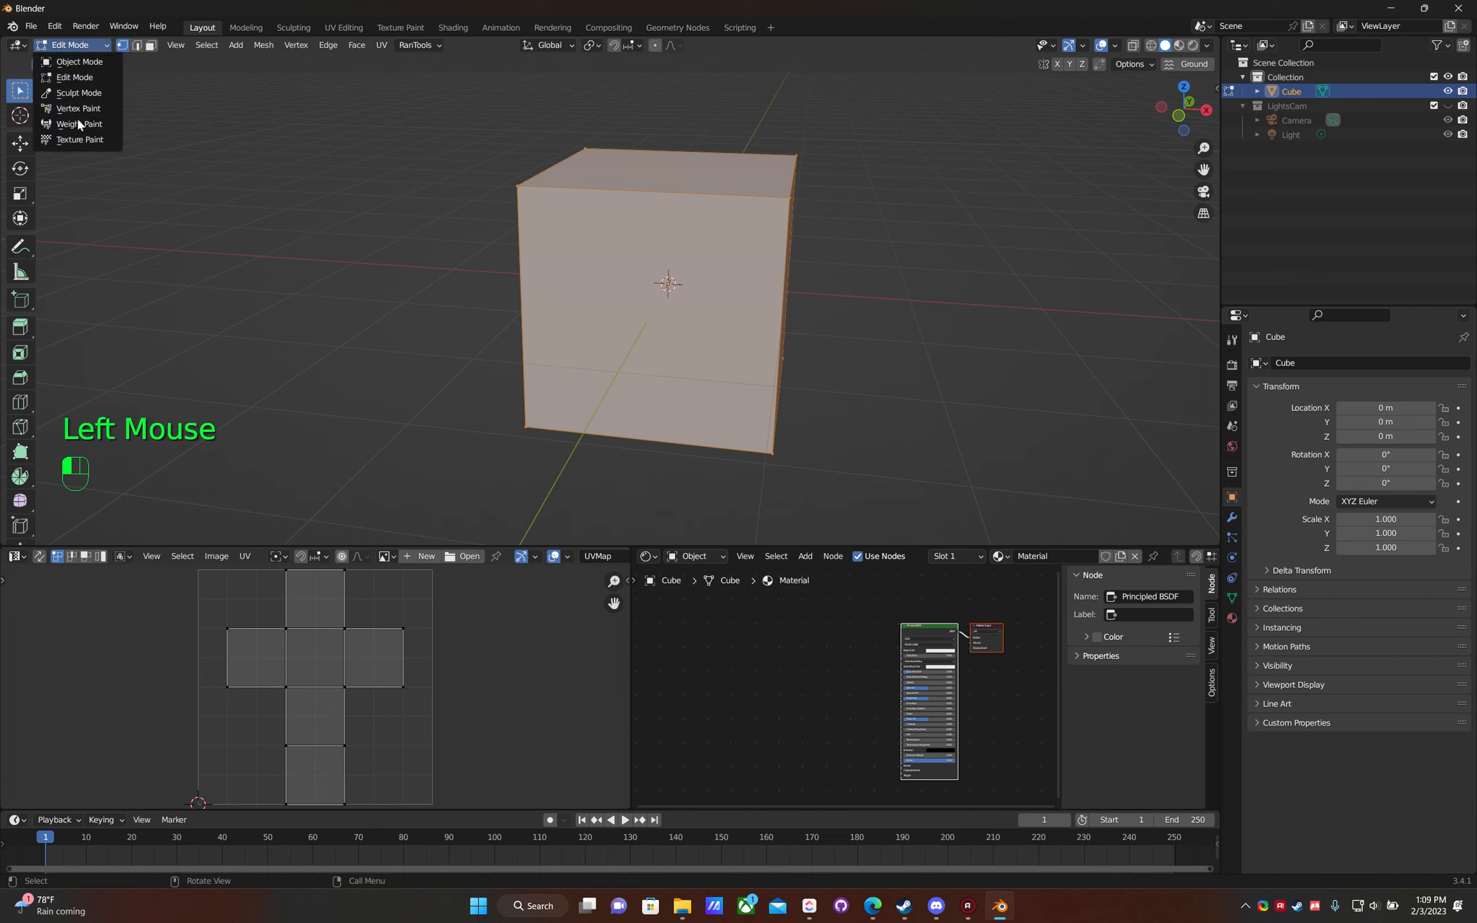
click(78, 83)
- Try moving the cube's nearest top corner vertex, cancelling the move
middle_drag(545, 225, 684, 221)
click(687, 214)
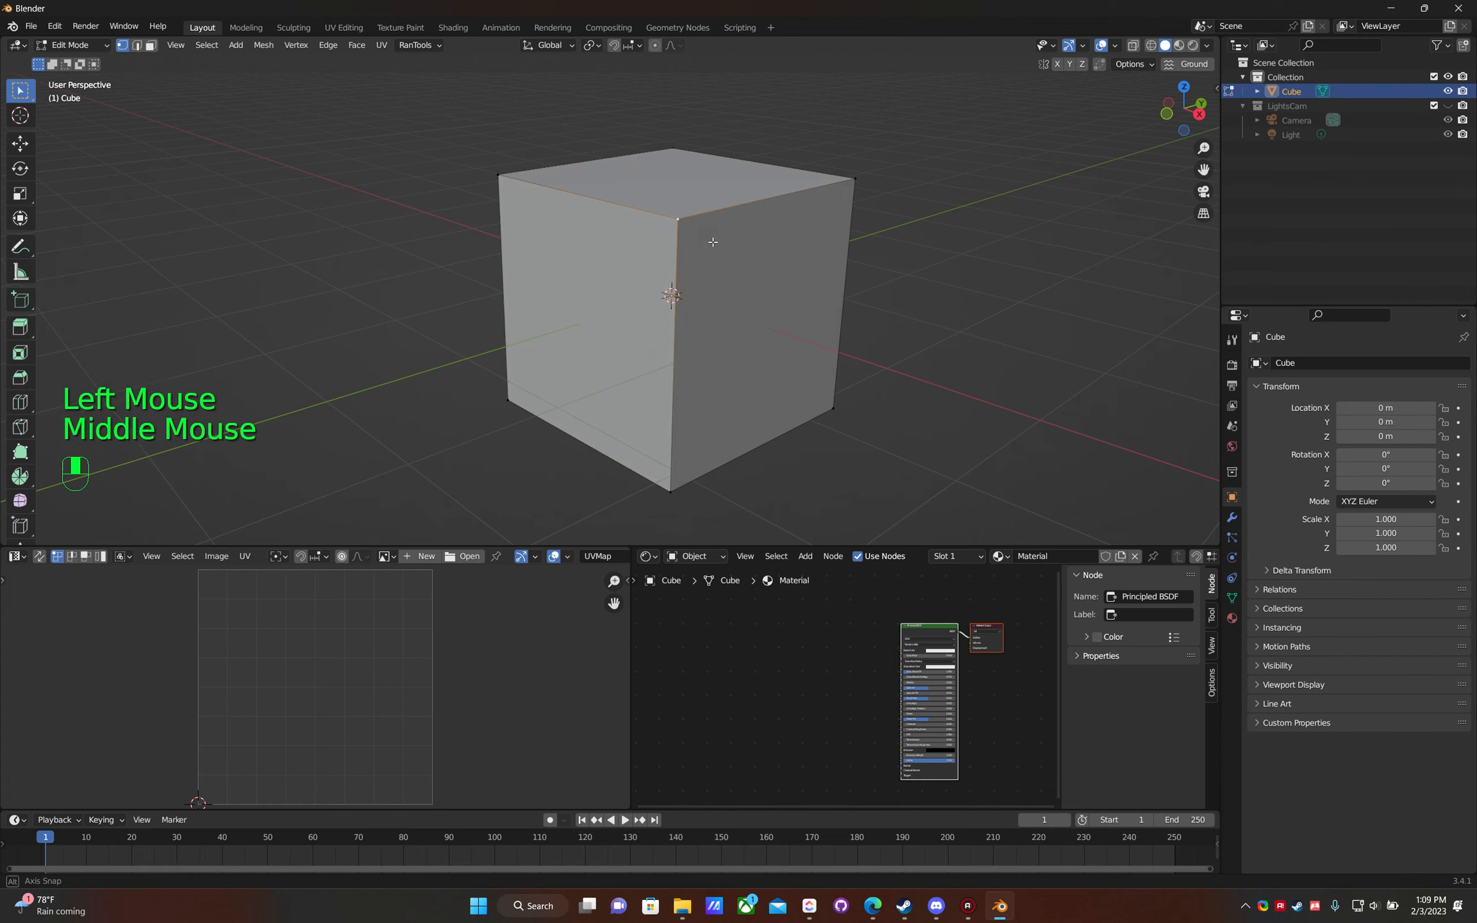
middle_drag(705, 243, 705, 223)
click(700, 221)
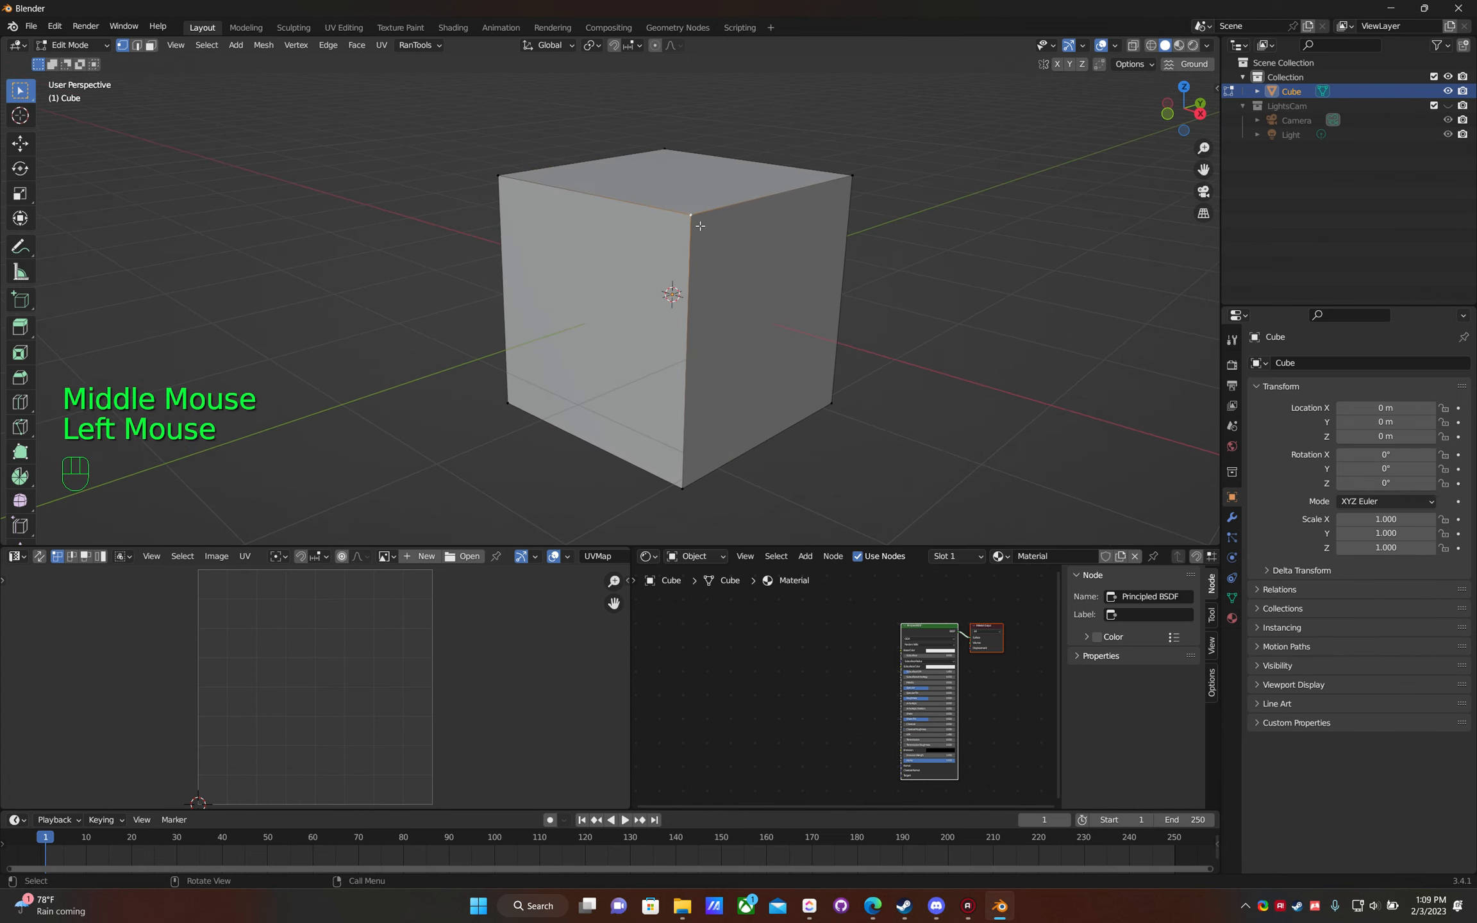
key(g)
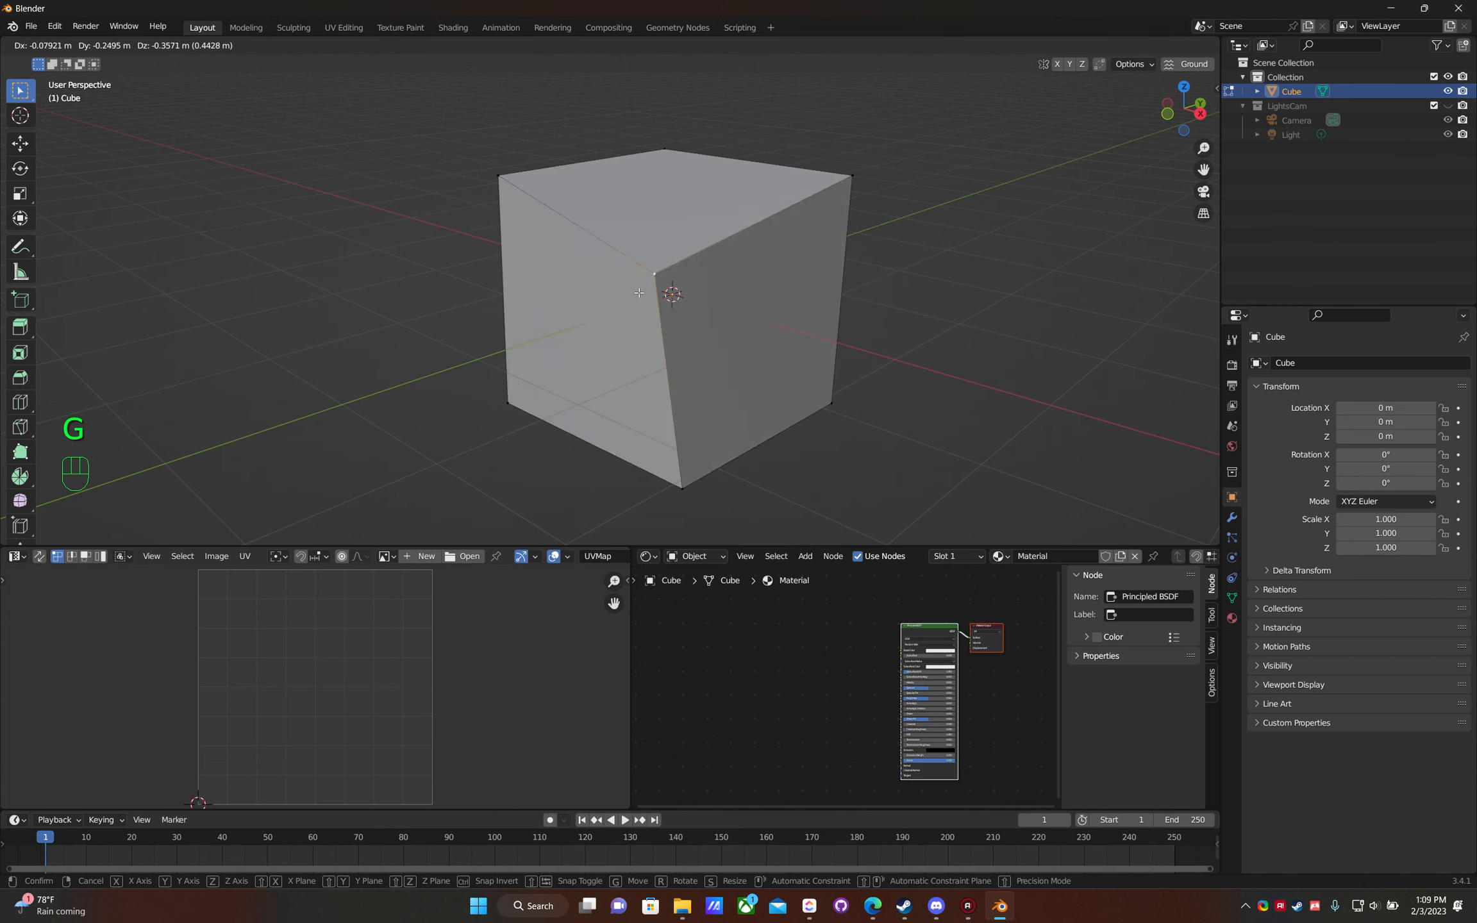
right_click(657, 280)
- Cycle through the vertex, edge and face selection modes twice
key(1)
key(2)
key(3)
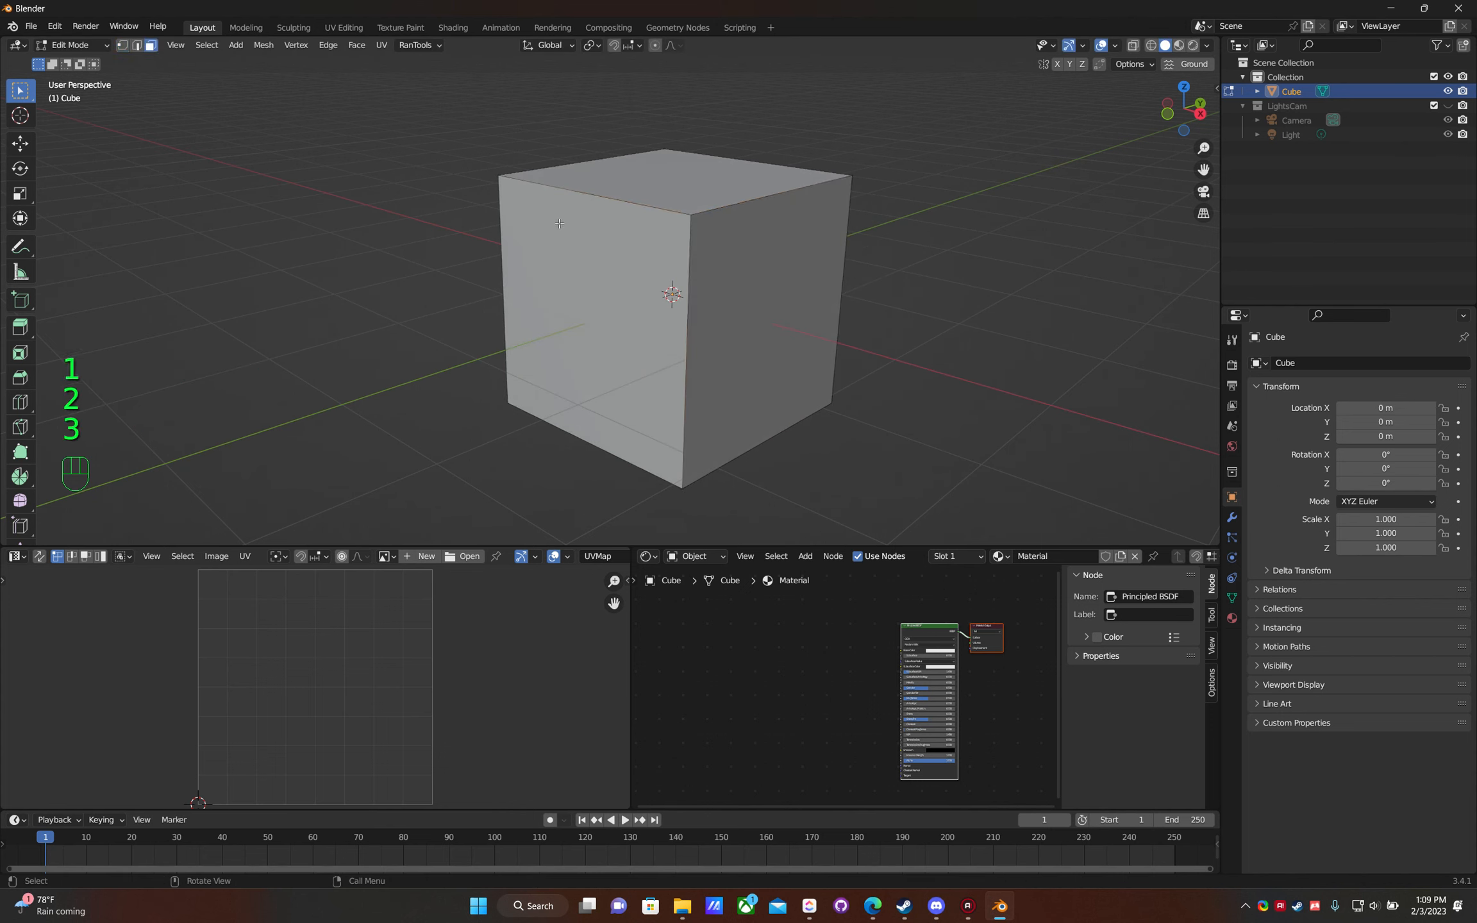
click(123, 46)
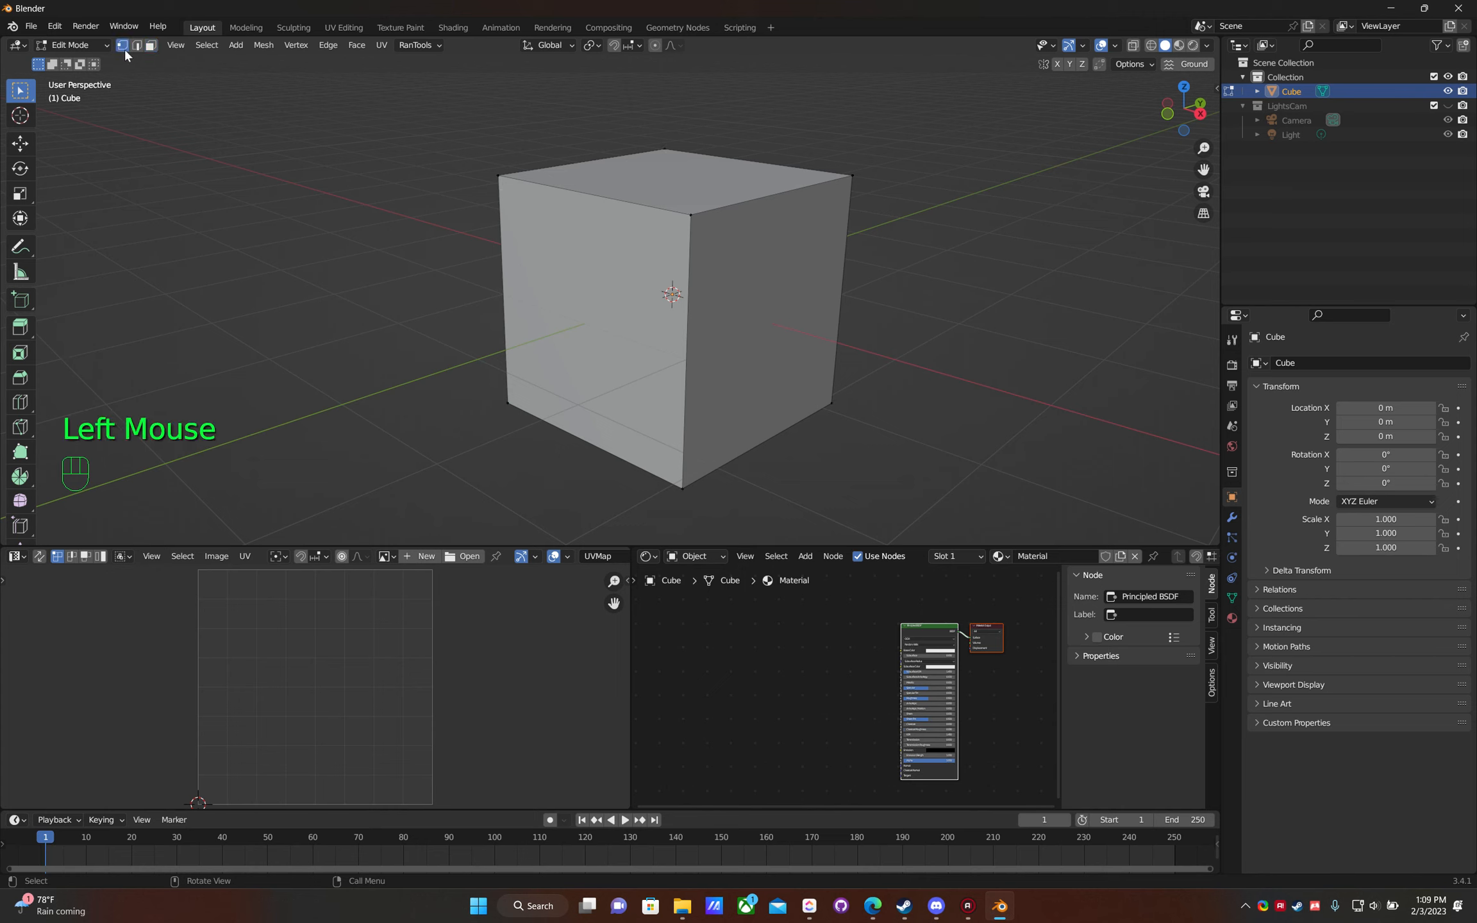
click(138, 46)
click(151, 46)
- Return to vertex selection and try moving the same top corner vertex, cancelling the move
click(123, 45)
click(698, 213)
key(g)
key(Escape)
- Switch to edge selection and try moving the cube's top edge above the darker side face, cancelling the move
click(137, 46)
click(751, 201)
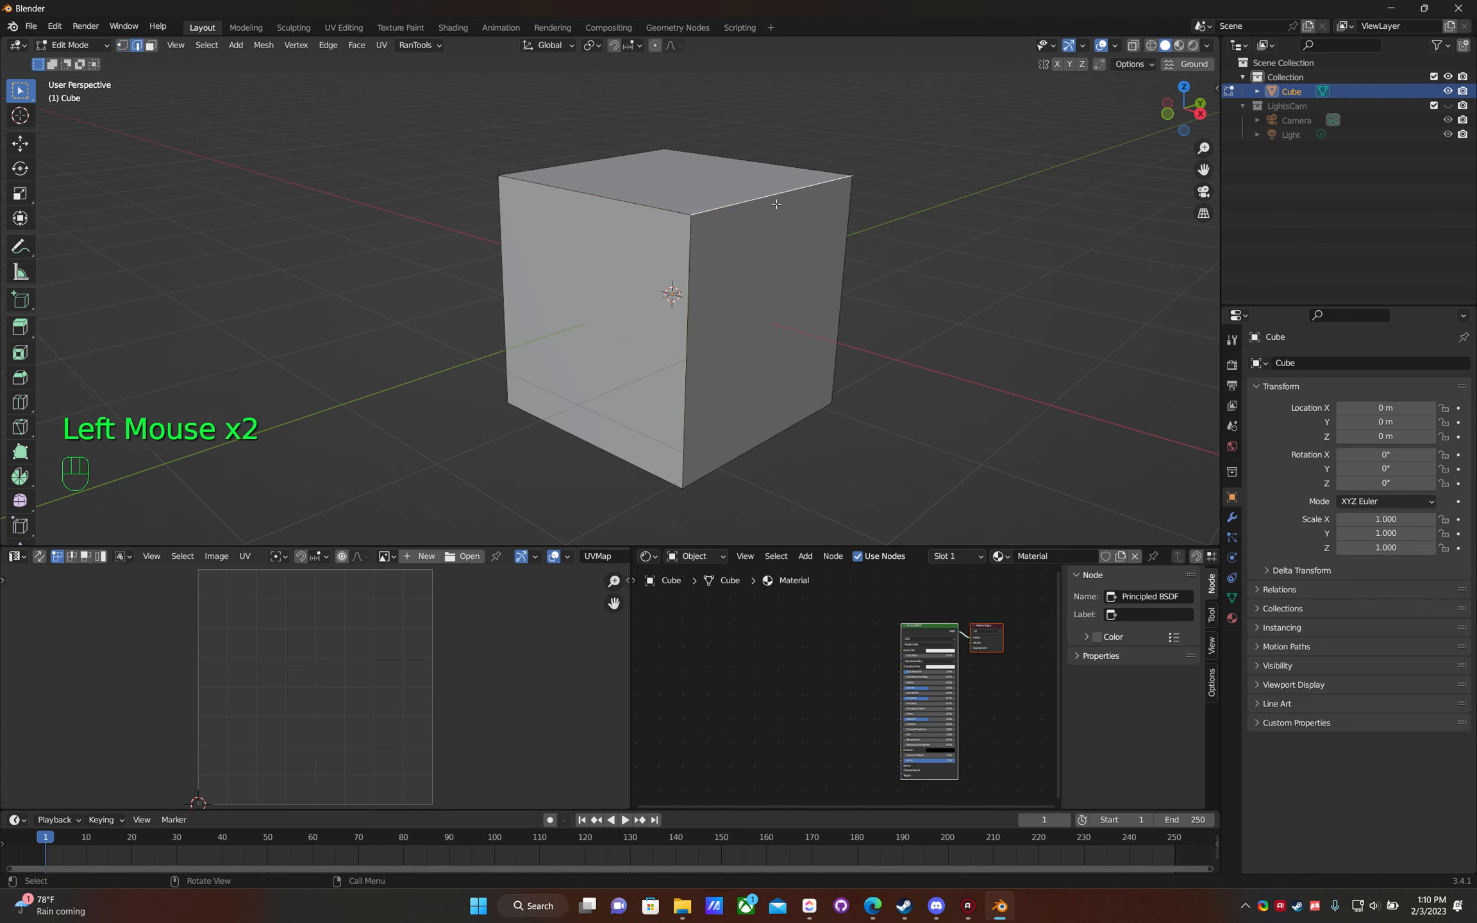
key(g)
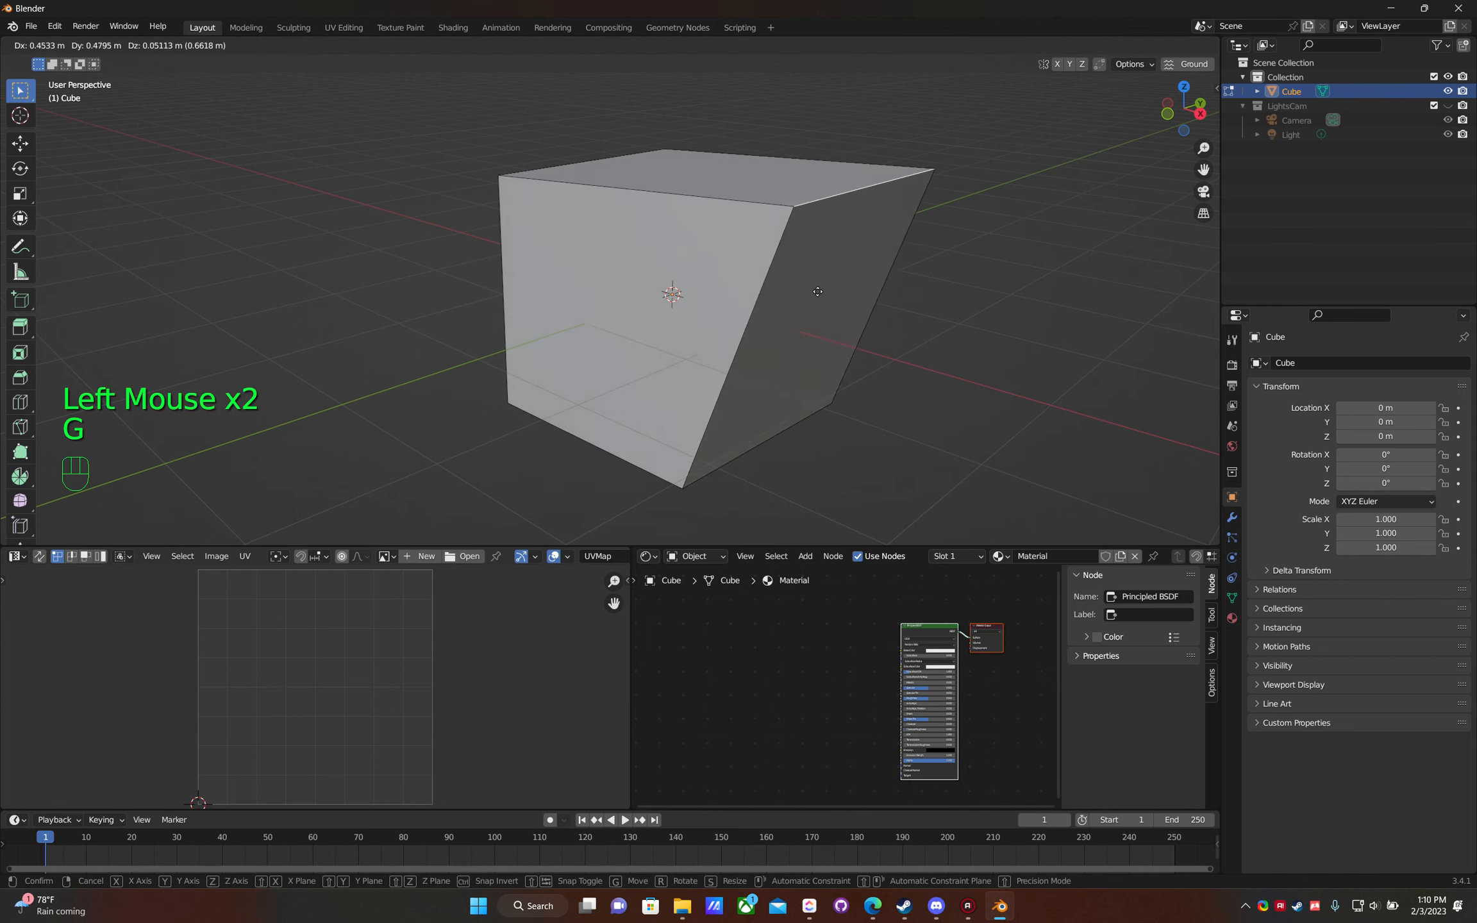
key(Escape)
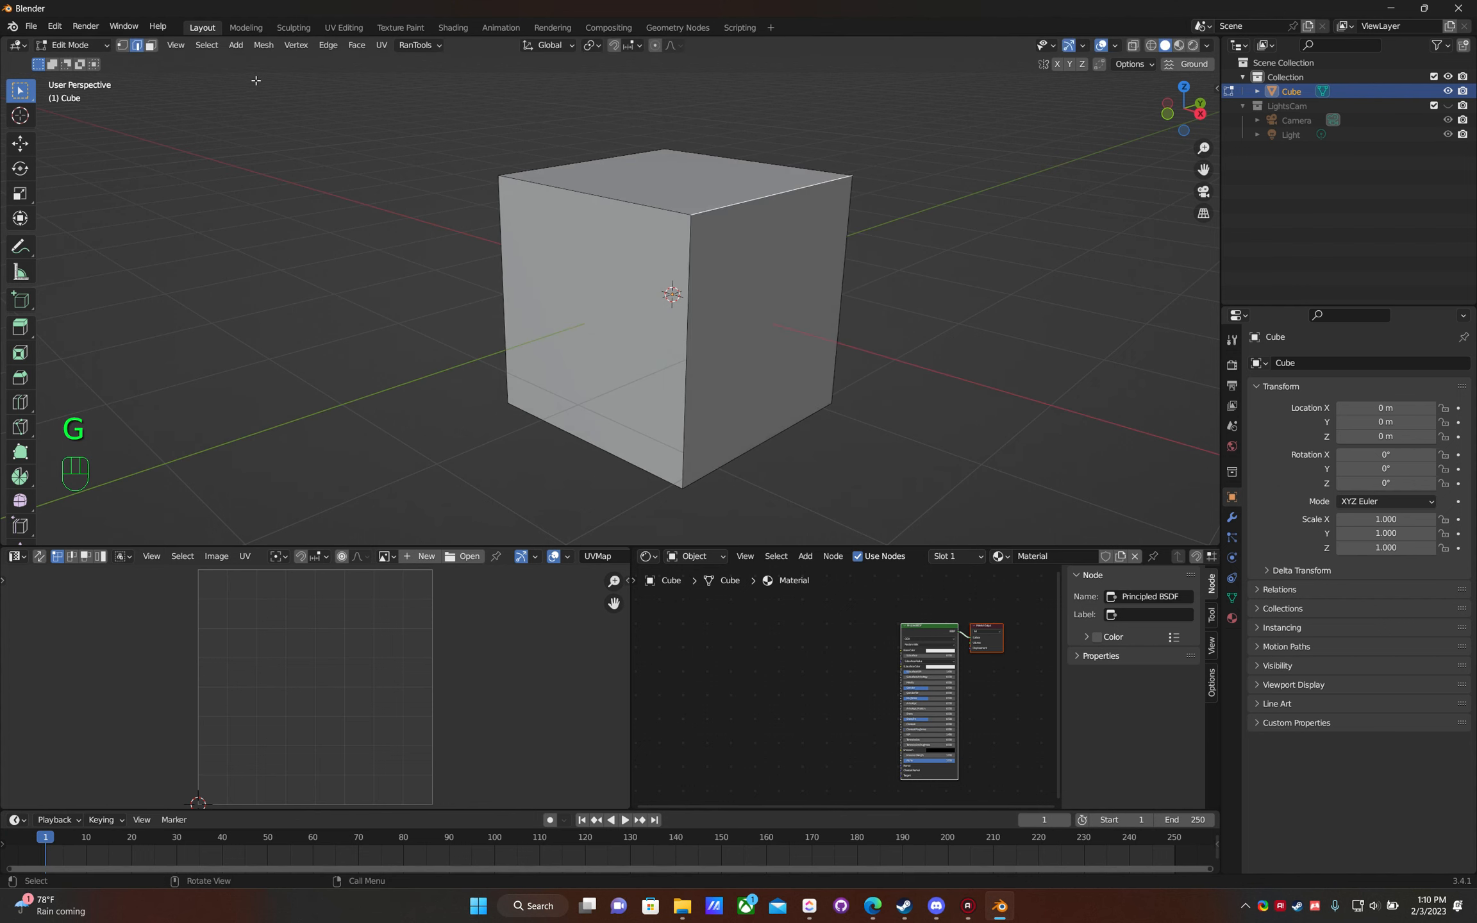
- Switch to face selection and try moving the cube's darker side face, cancelling the move
key(3)
click(763, 321)
key(g)
right_click(827, 359)
- Try extruding the selected side face in place and scaling it to about 0.43, and undo both operations
middle_drag(835, 384, 867, 366)
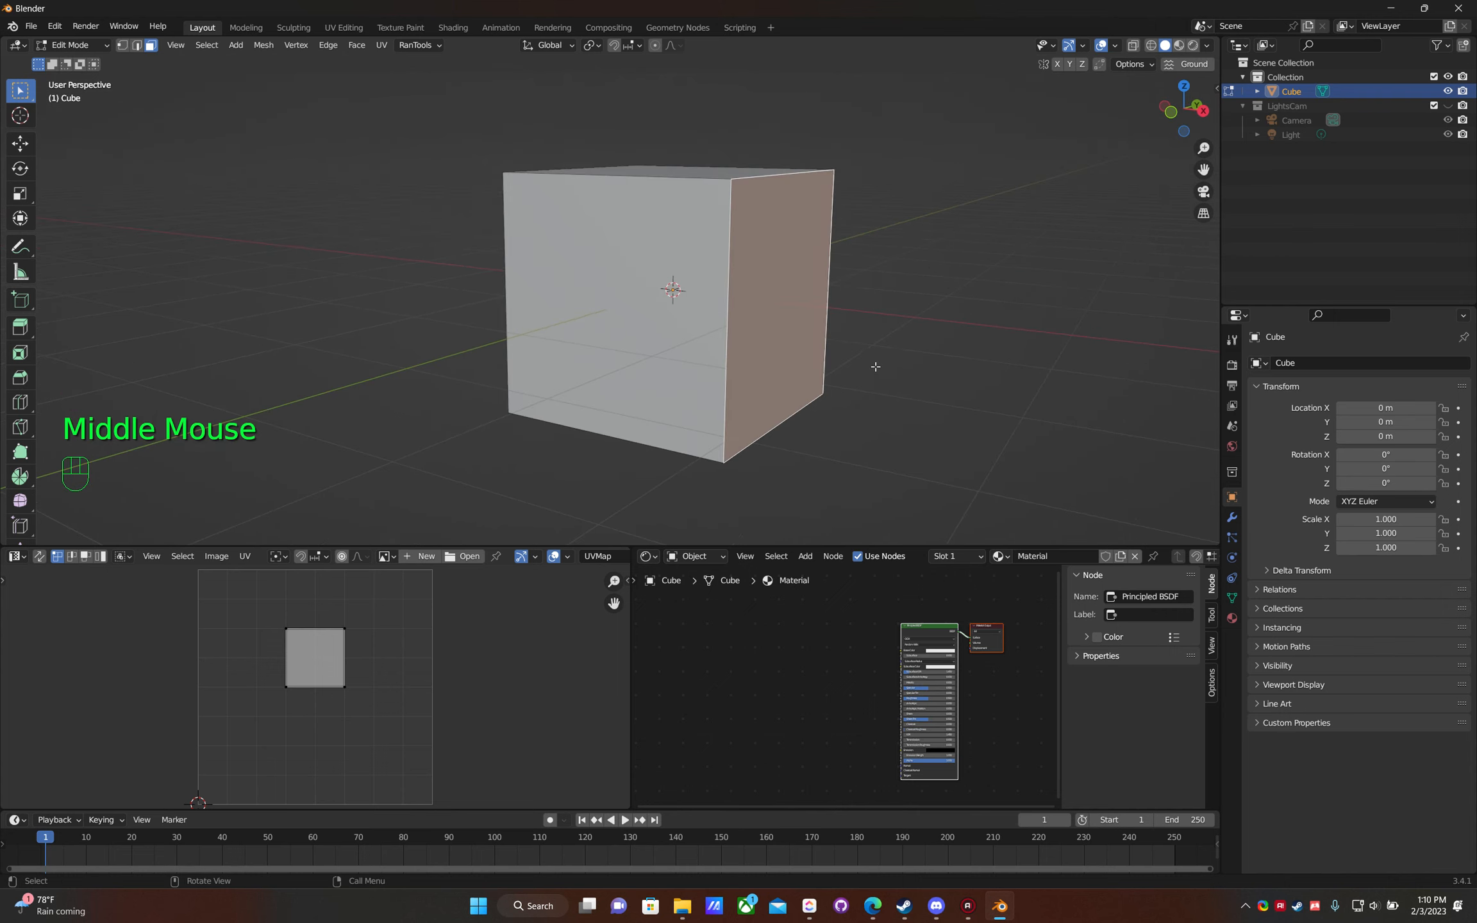
key(e)
right_click(956, 404)
key(s)
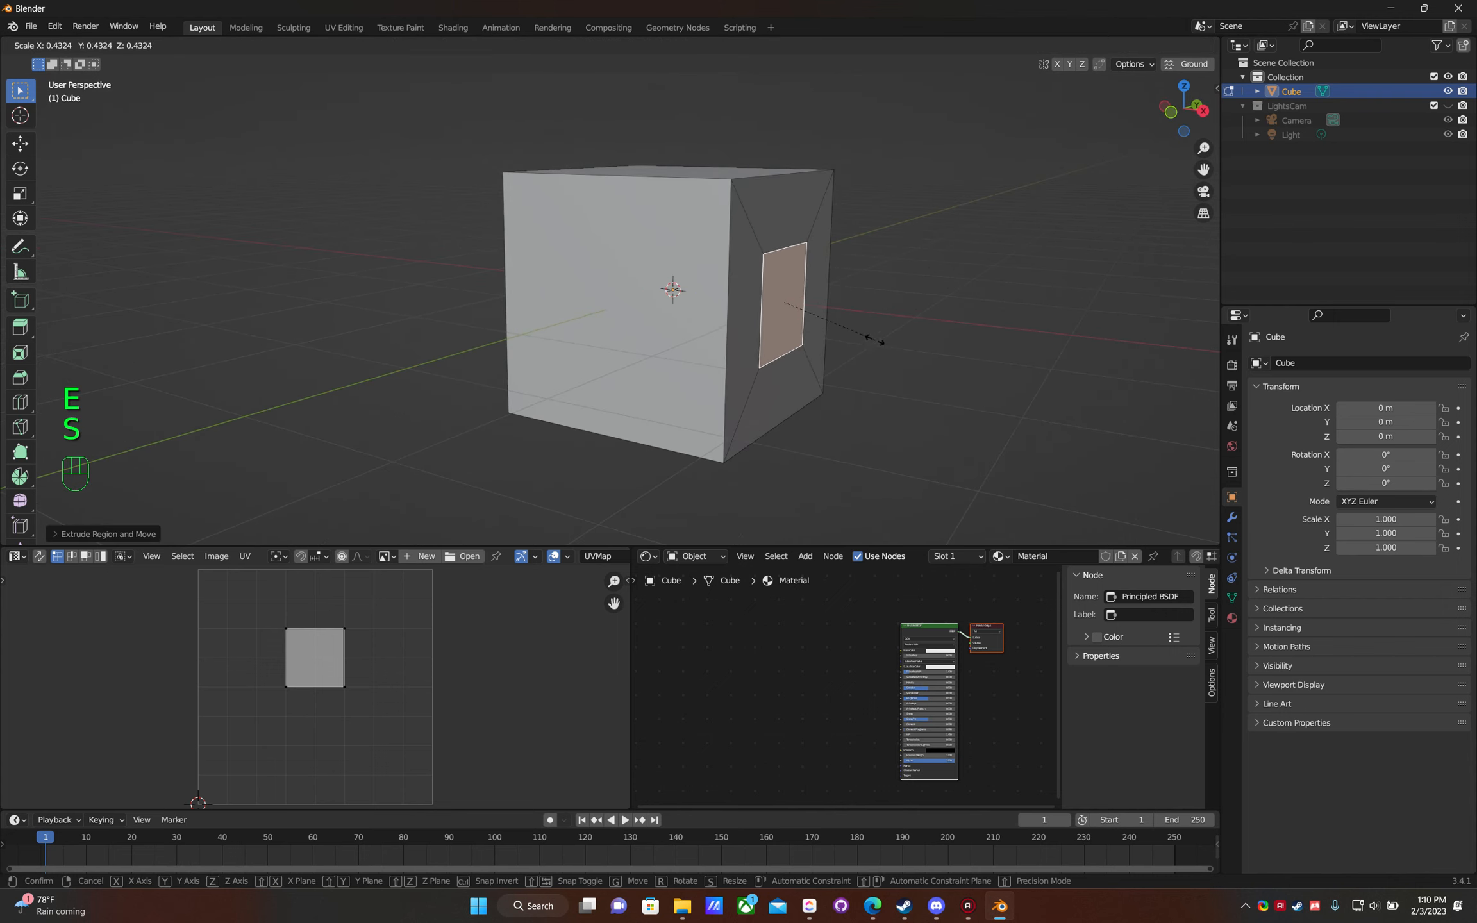
click(875, 341)
key(ctrl+z)
key(ctrl+z)
- Return the cube to Object Mode and set the viewport shading to Material Preview
middle_drag(487, 224, 503, 241)
middle_drag(503, 241, 517, 251)
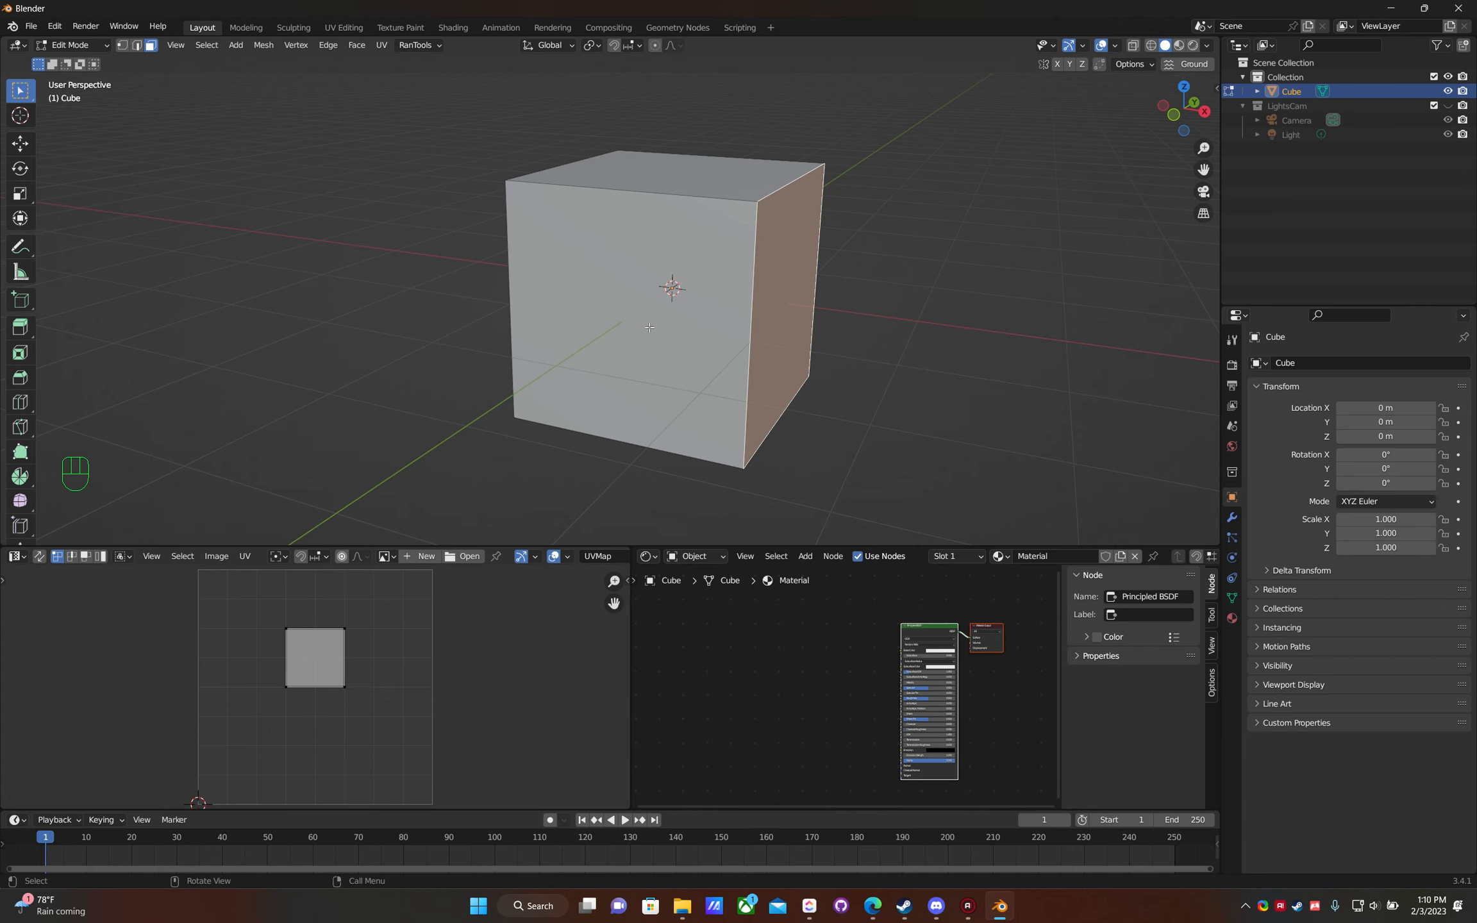
mouse_move(687, 294)
middle_down()
mouse_move(732, 326)
mouse_move(604, 325)
mouse_move(498, 280)
mouse_move(577, 300)
mouse_move(708, 276)
middle_up()
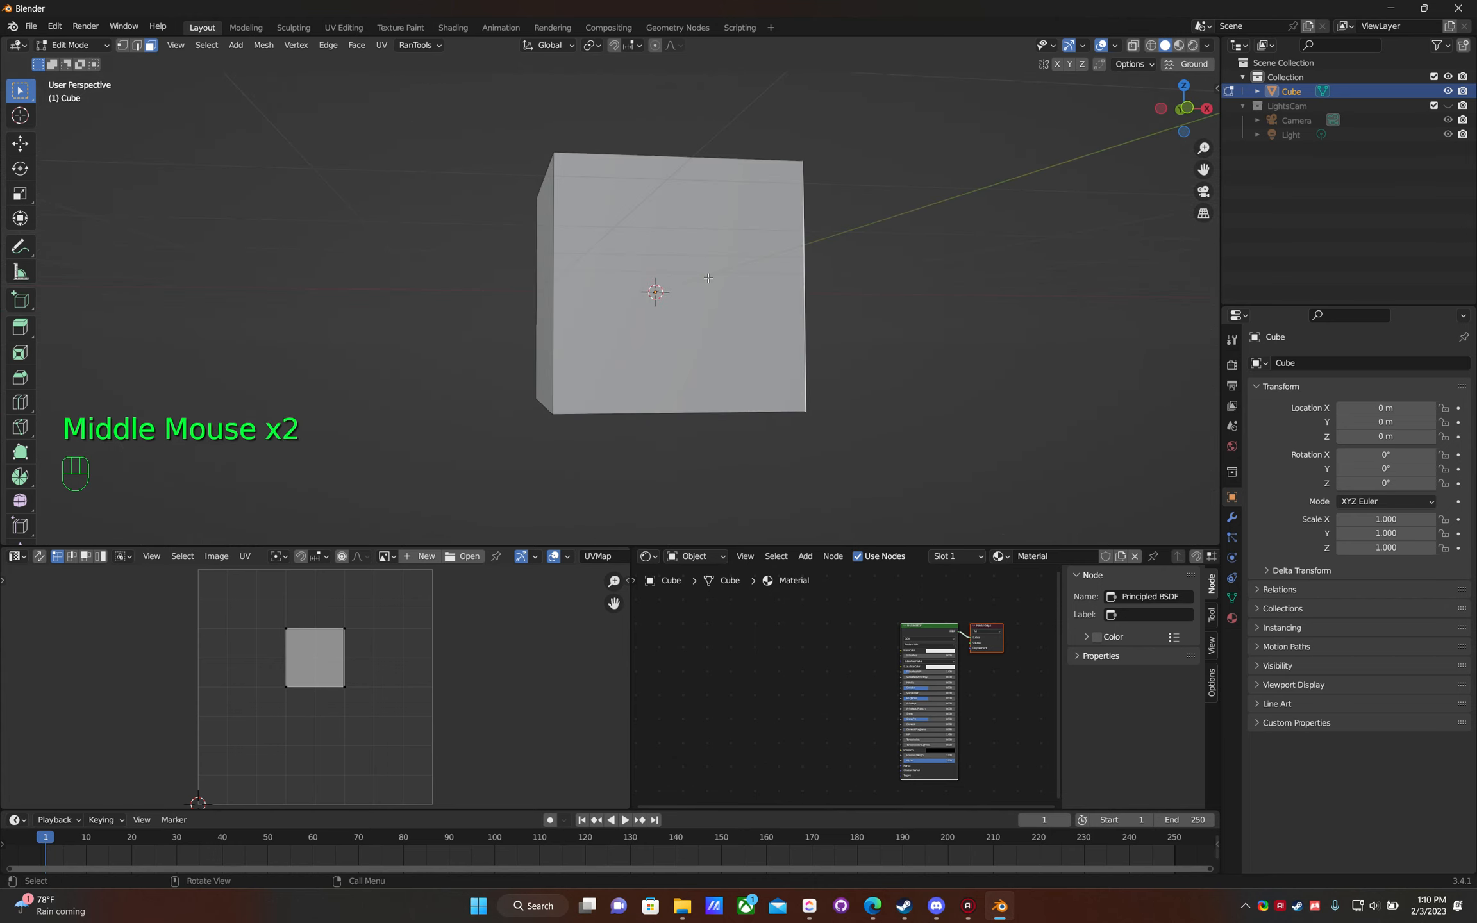
key(Tab)
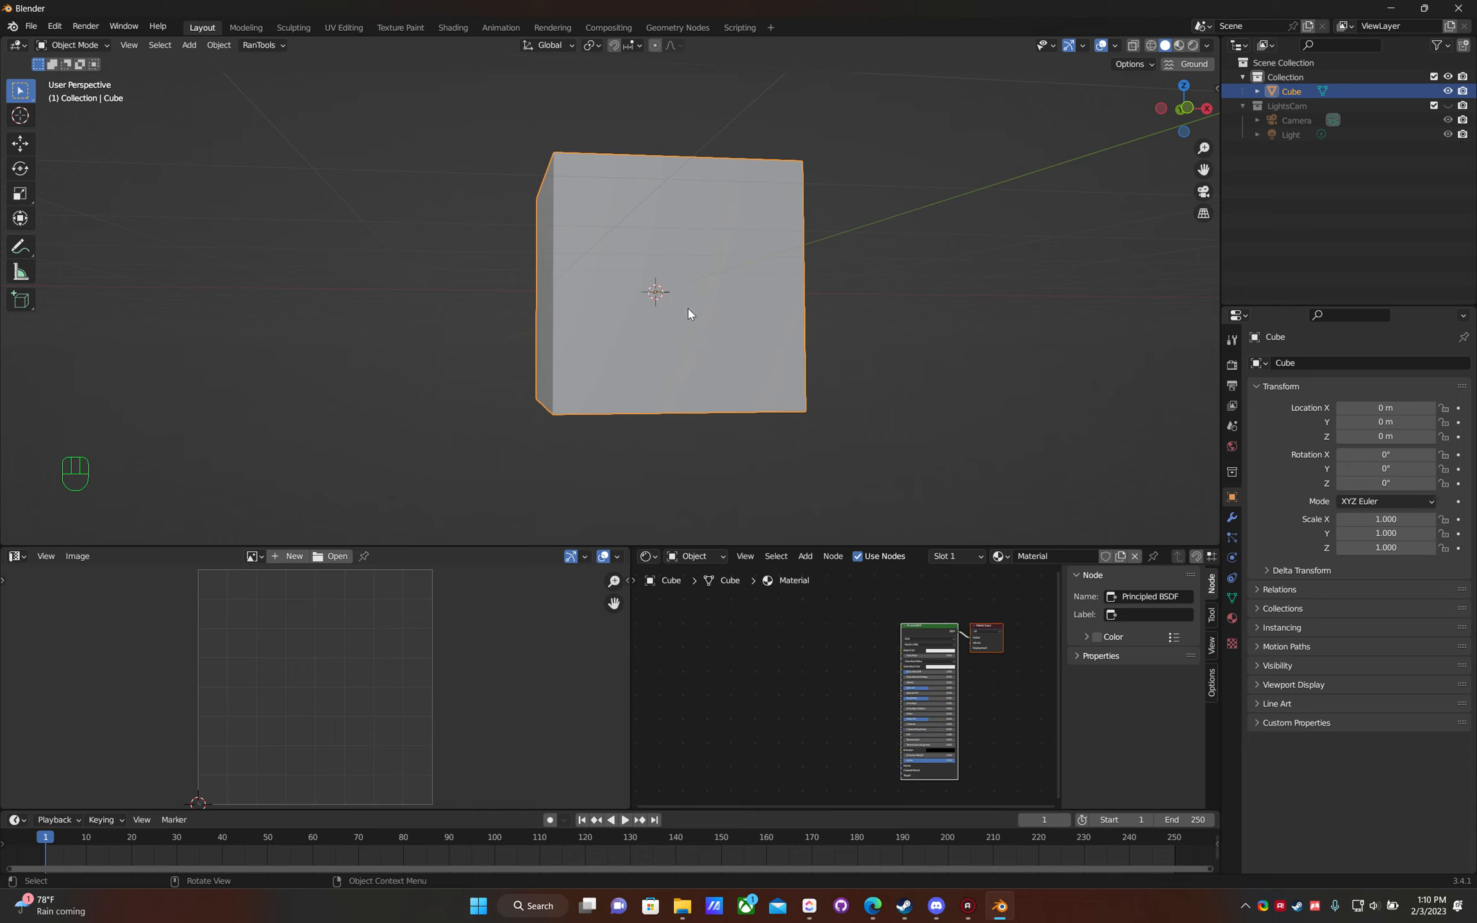
key(z)
key(z)
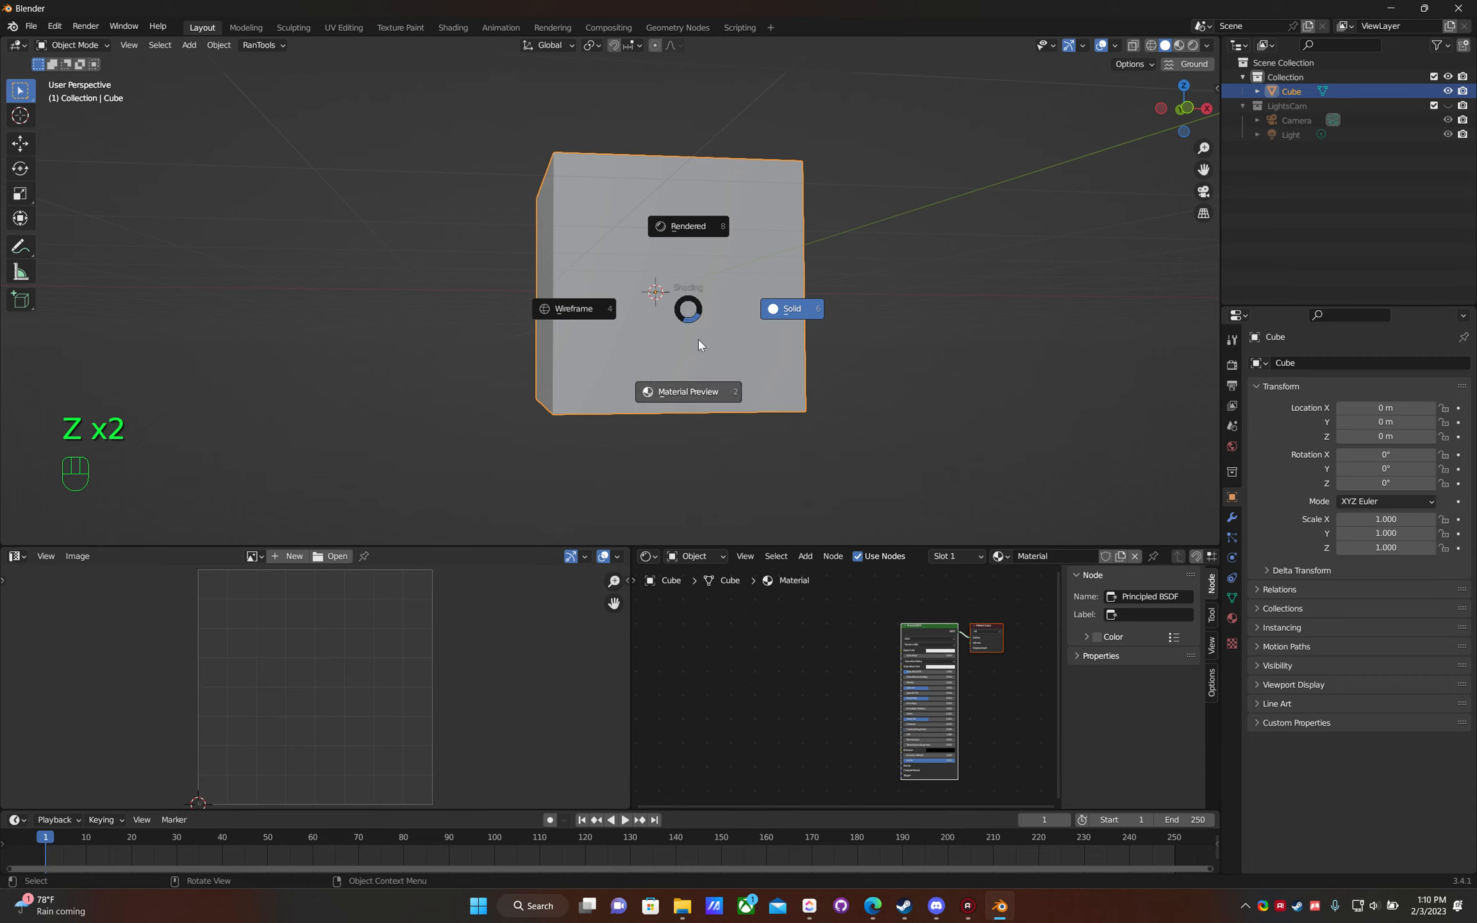
click(679, 392)
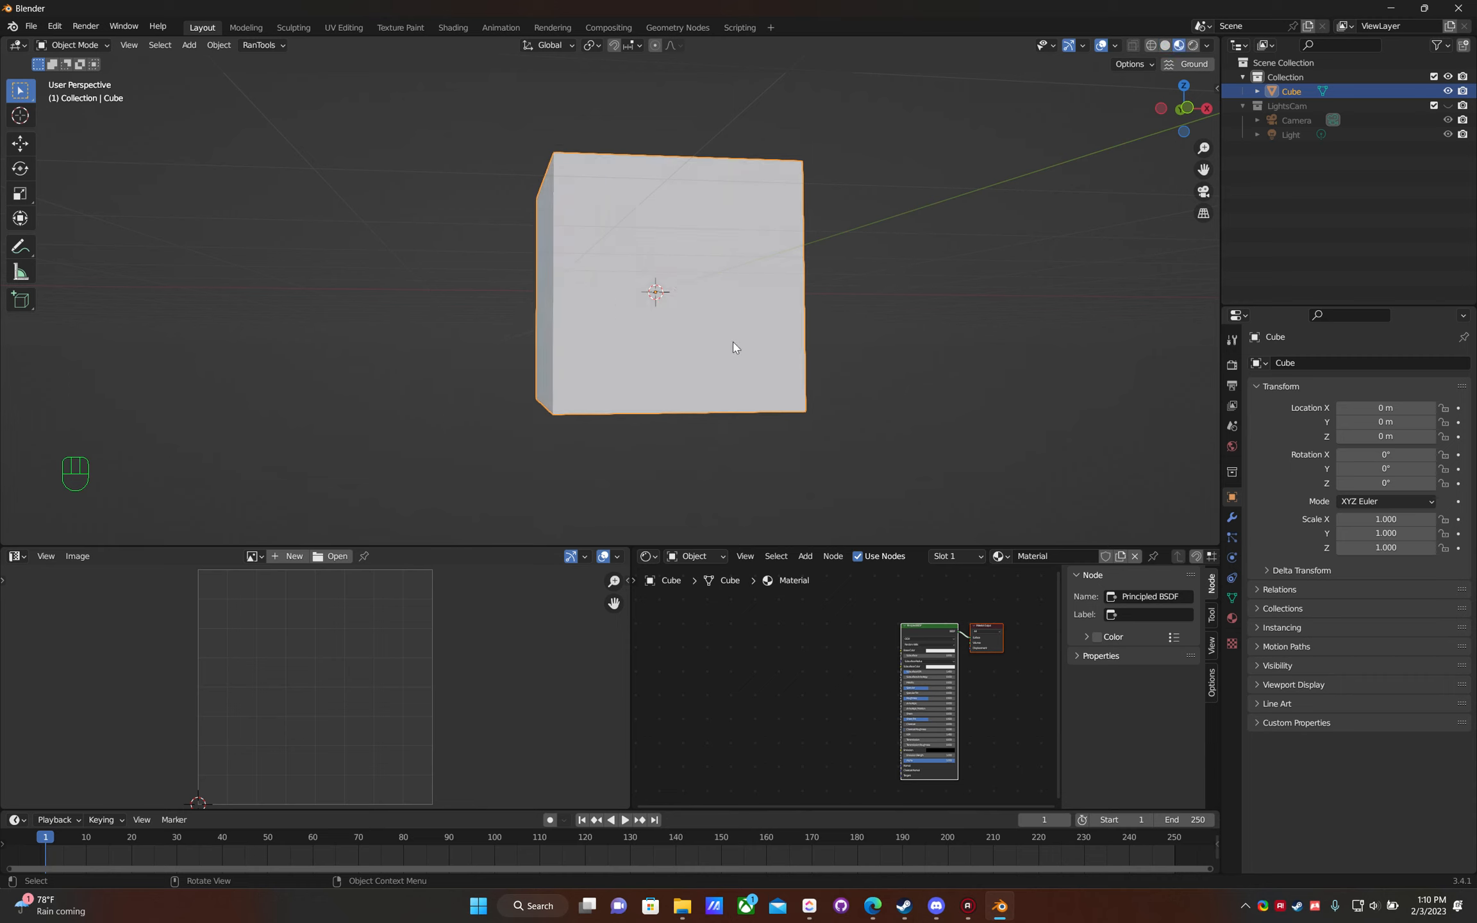
- Display the cube's material properties and examine the default material on the cube from several angles
click(1231, 620)
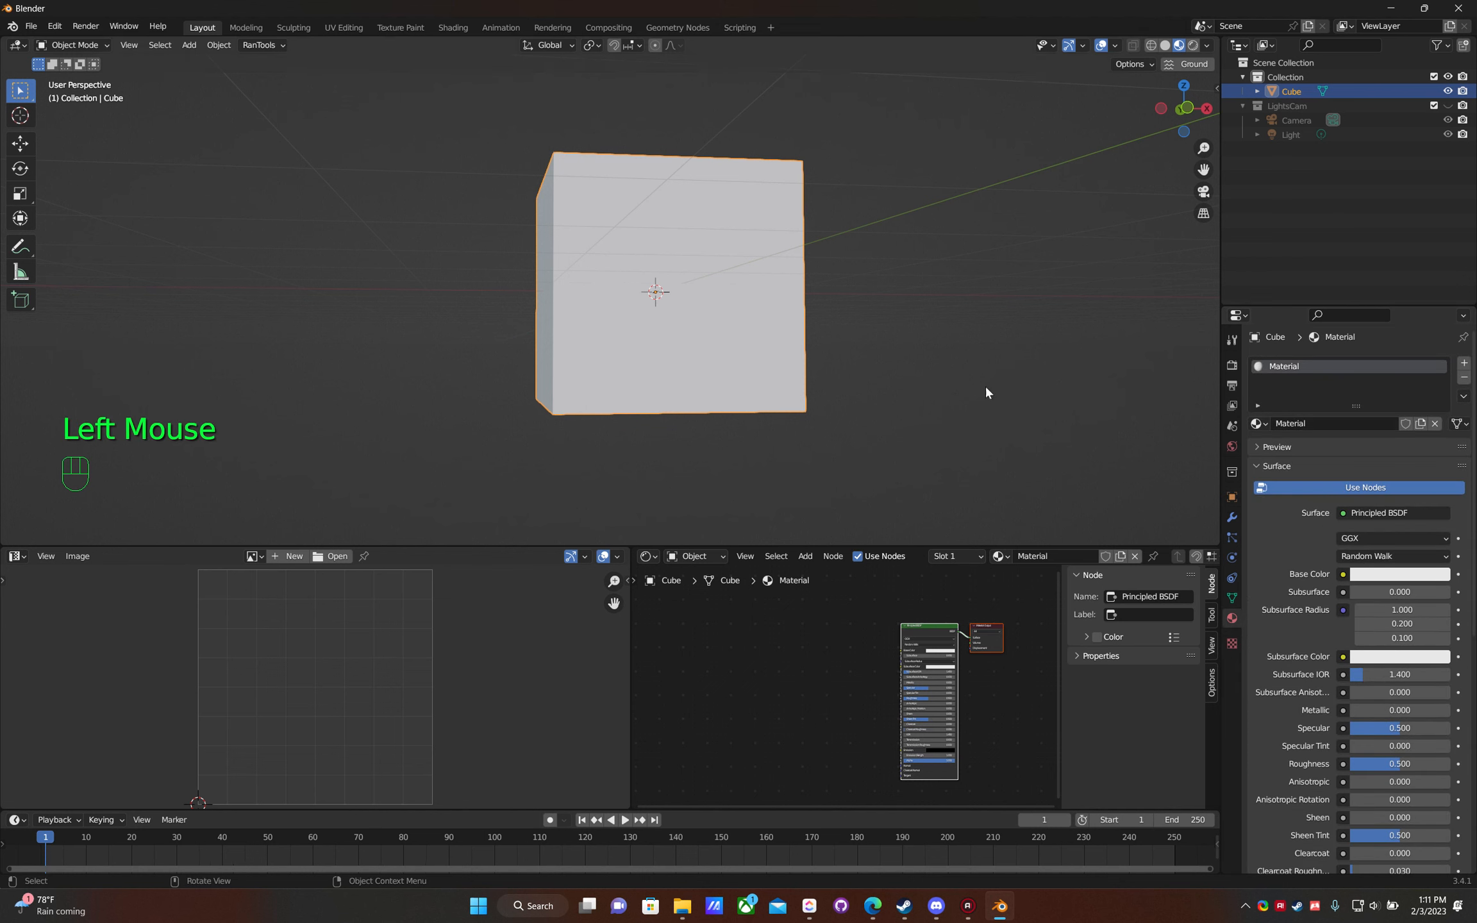
middle_drag(711, 279, 642, 255)
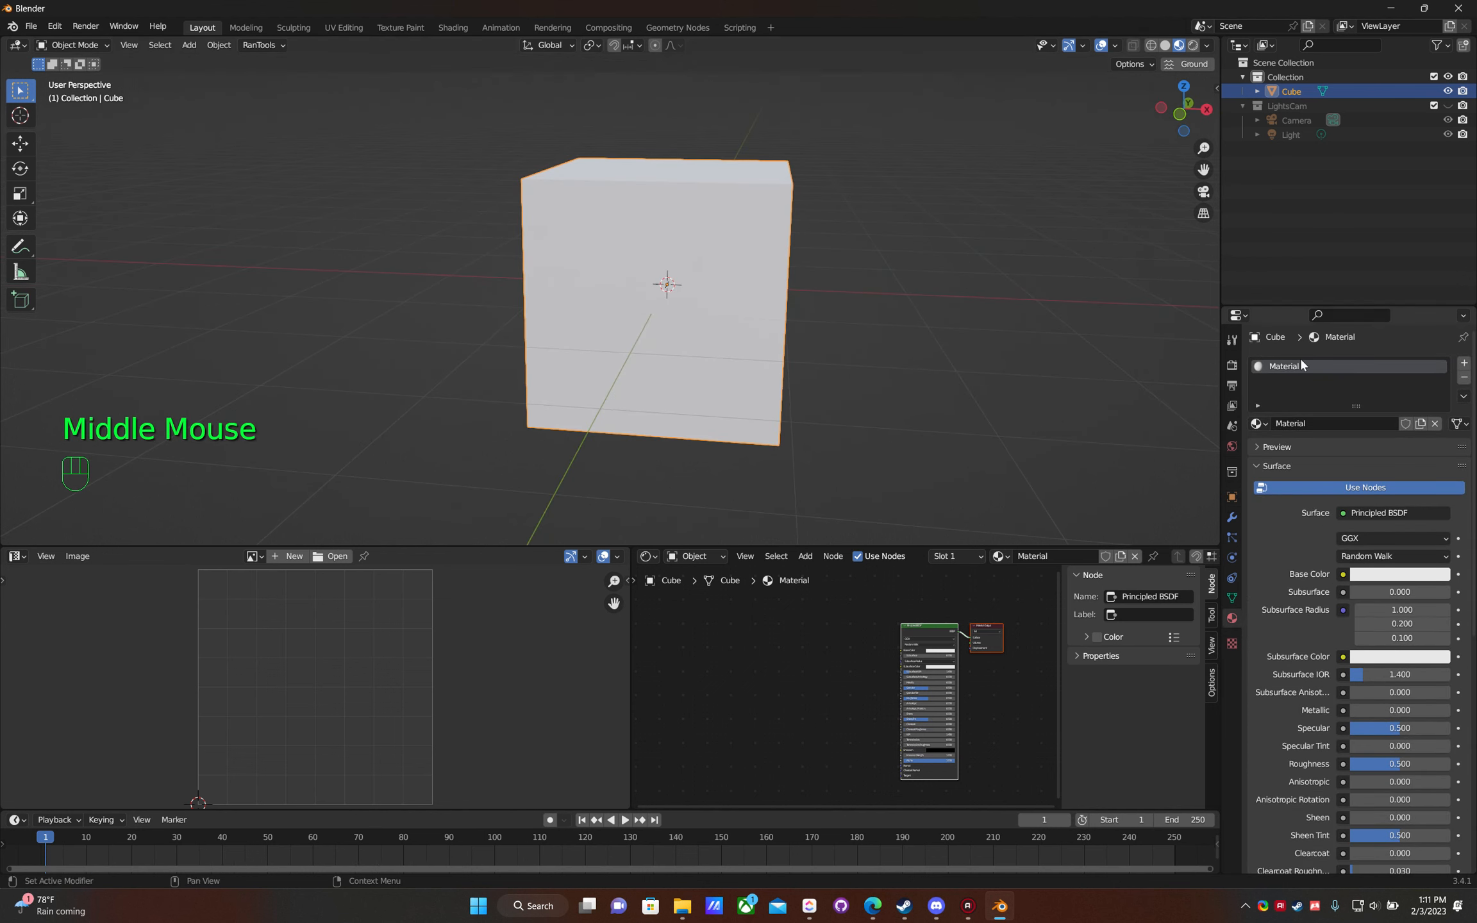
middle_drag(775, 361, 753, 356)
scroll(881, 385, up, 2)
scroll(889, 407, down, 2)
middle_drag(886, 408, 797, 284)
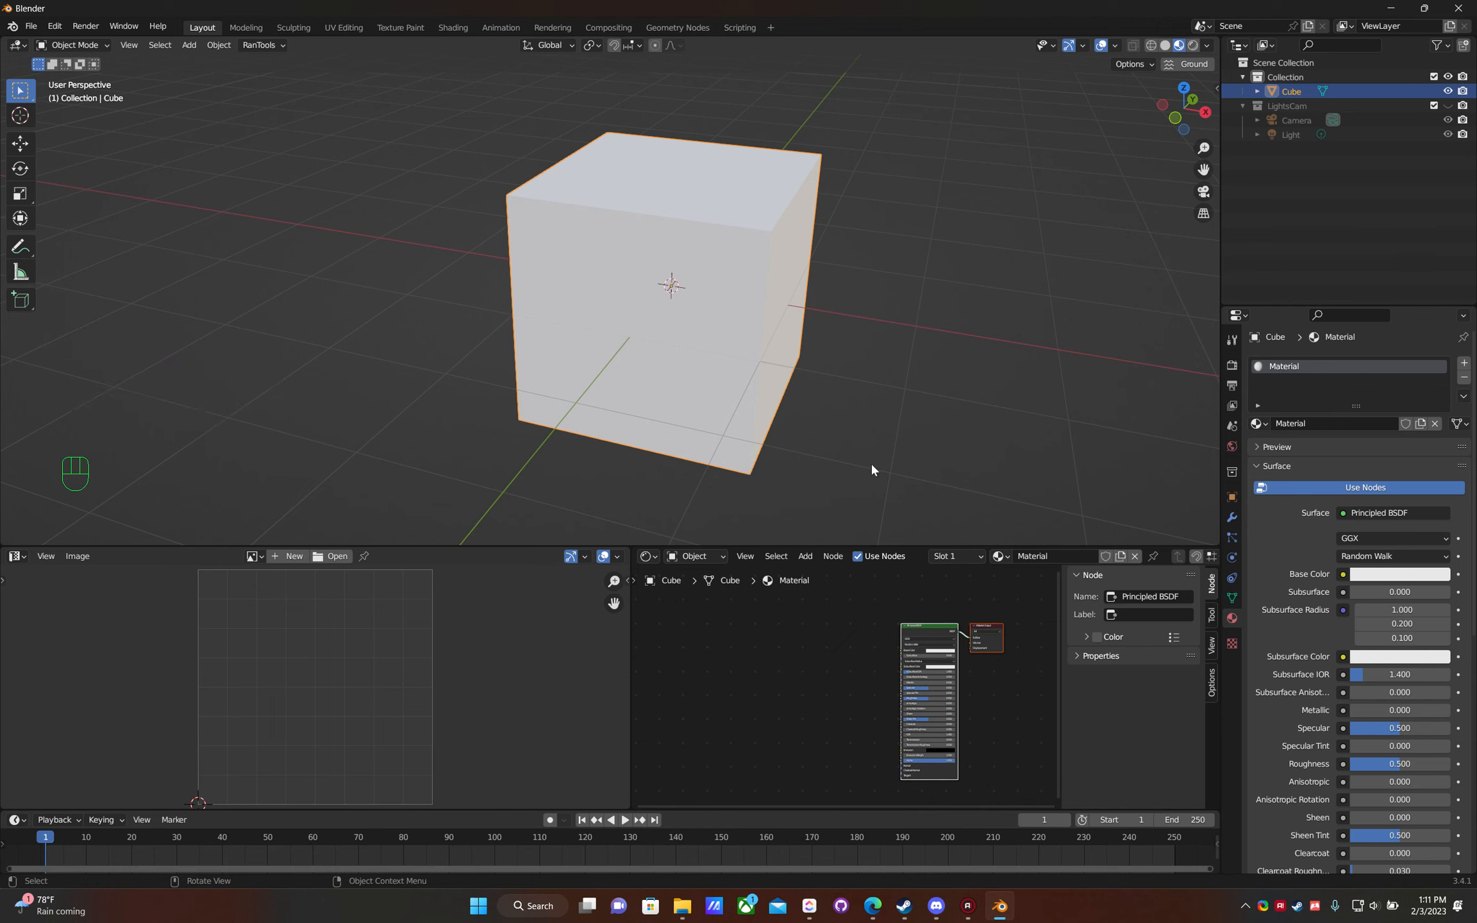
- Enlarge the UV and Shader editors by raising their shared border with the 3D viewport, with the whole Principled BSDF node in view
scroll(770, 676, up, 4)
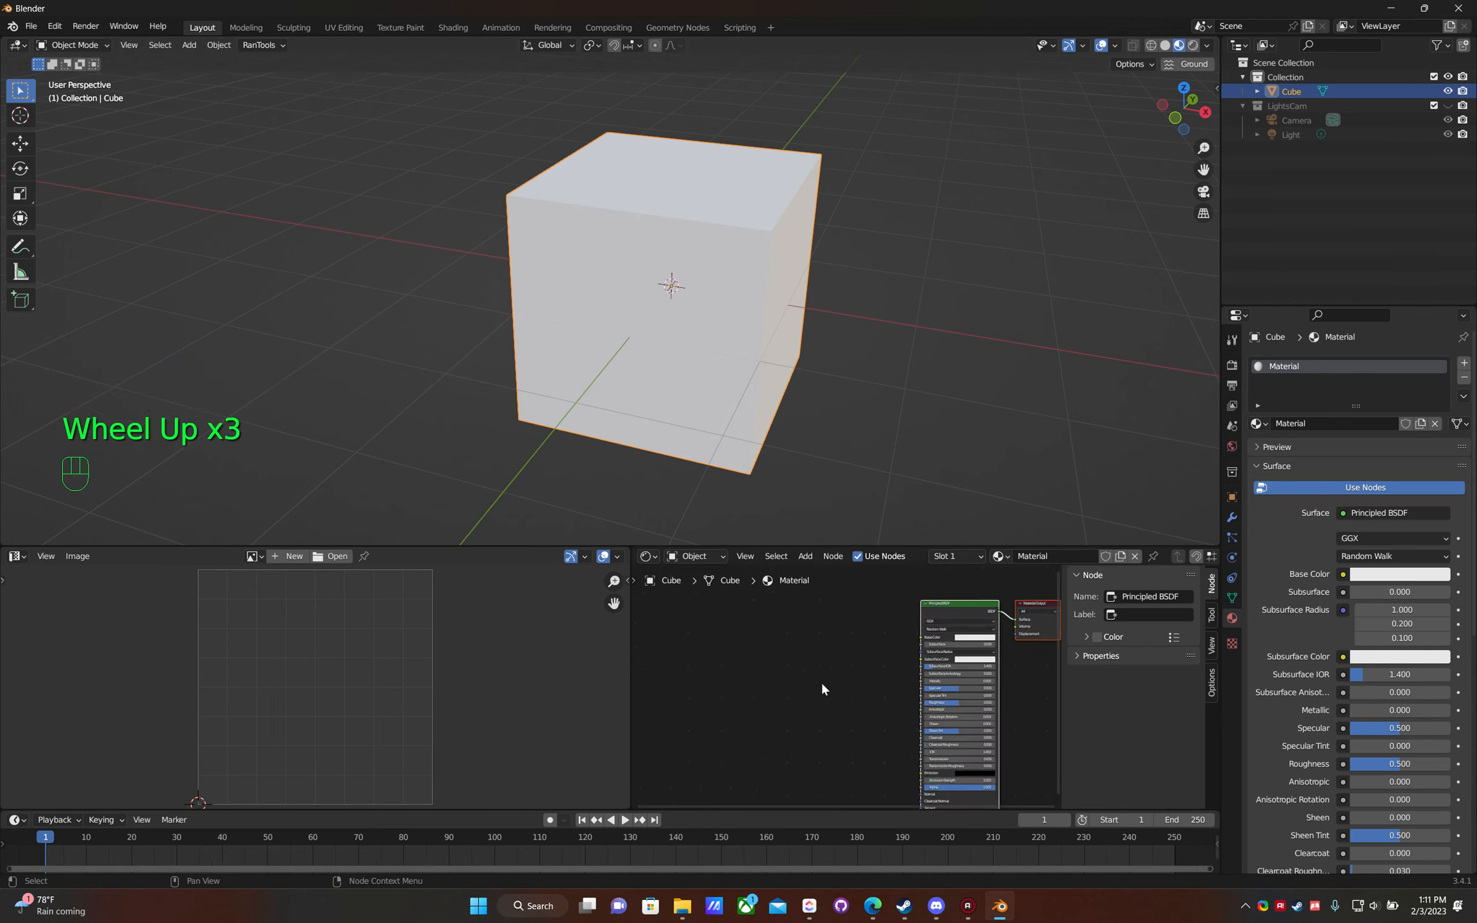
scroll(829, 680, up, 1)
middle_drag(829, 680, 798, 682)
scroll(798, 682, down, 1)
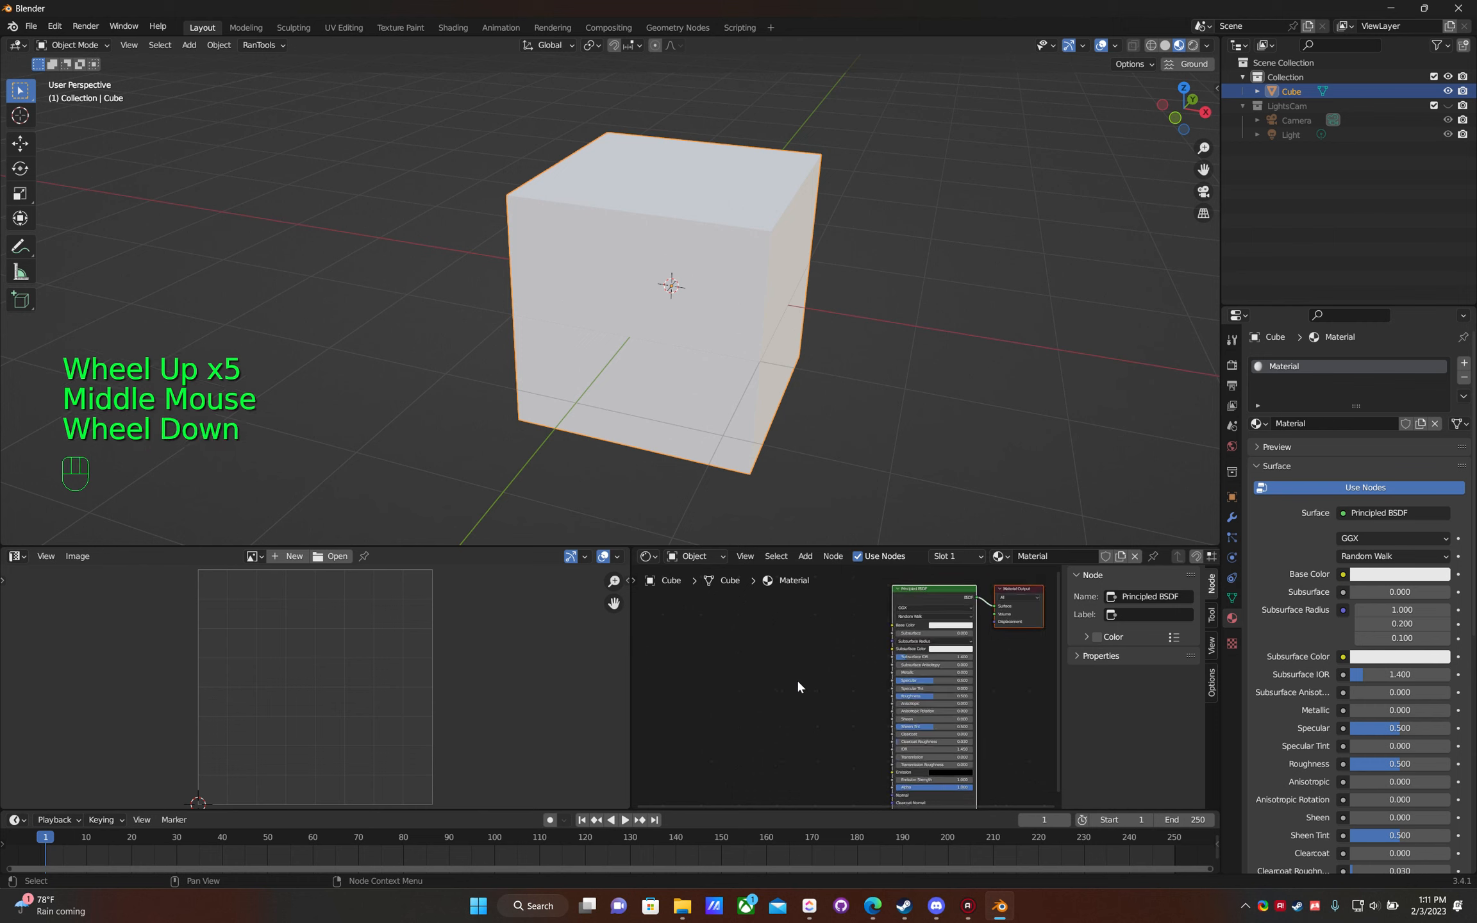
middle_drag(793, 683, 791, 689)
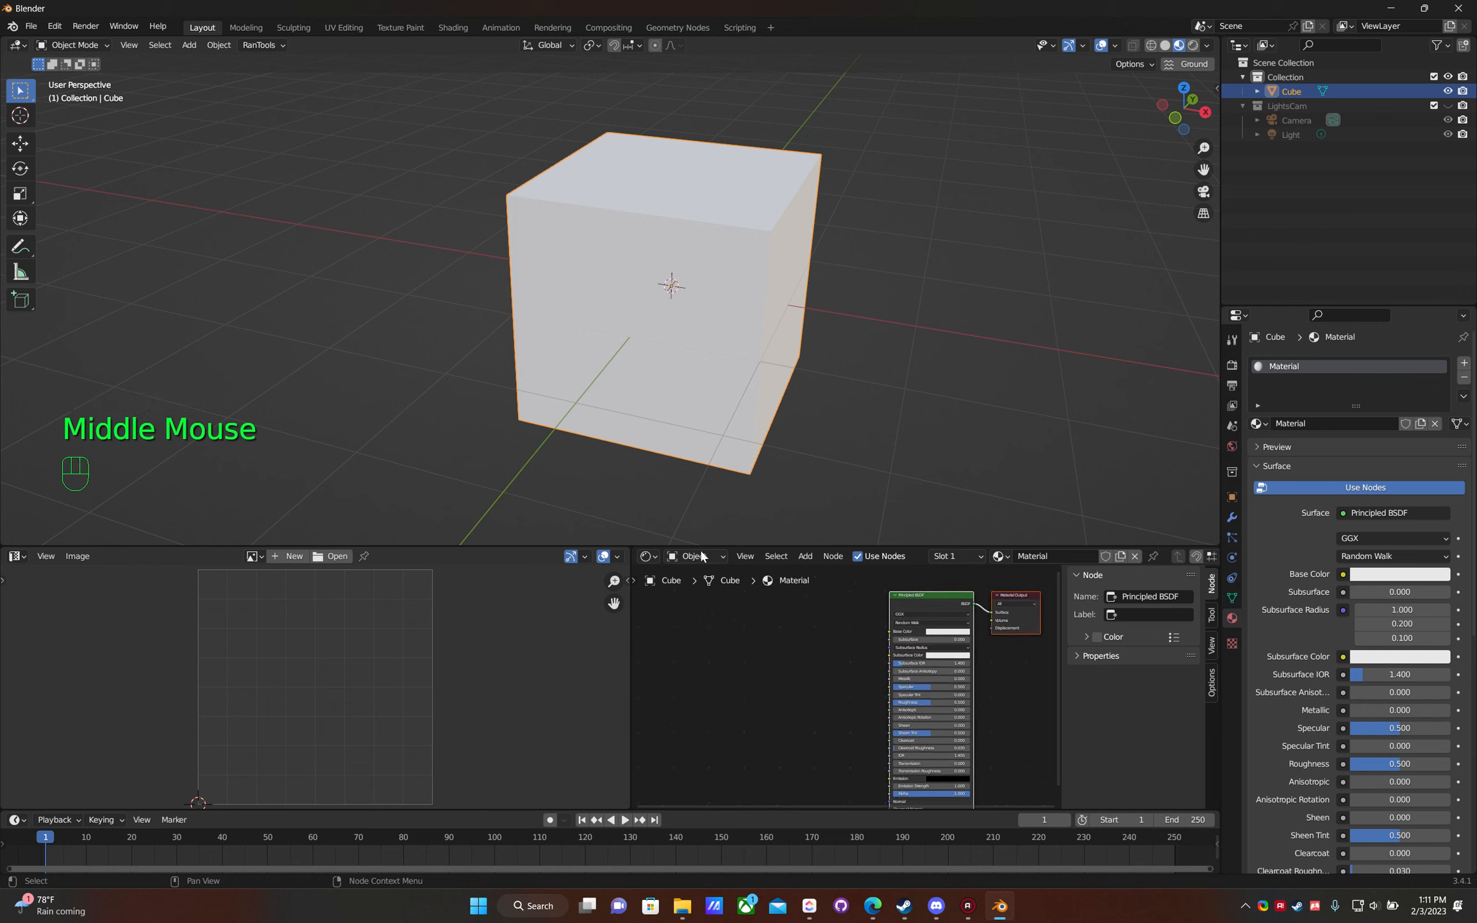
click(743, 555)
drag(758, 545, 790, 452)
mouse_move(836, 351)
middle_down()
mouse_move(849, 333)
mouse_move(818, 339)
middle_up()
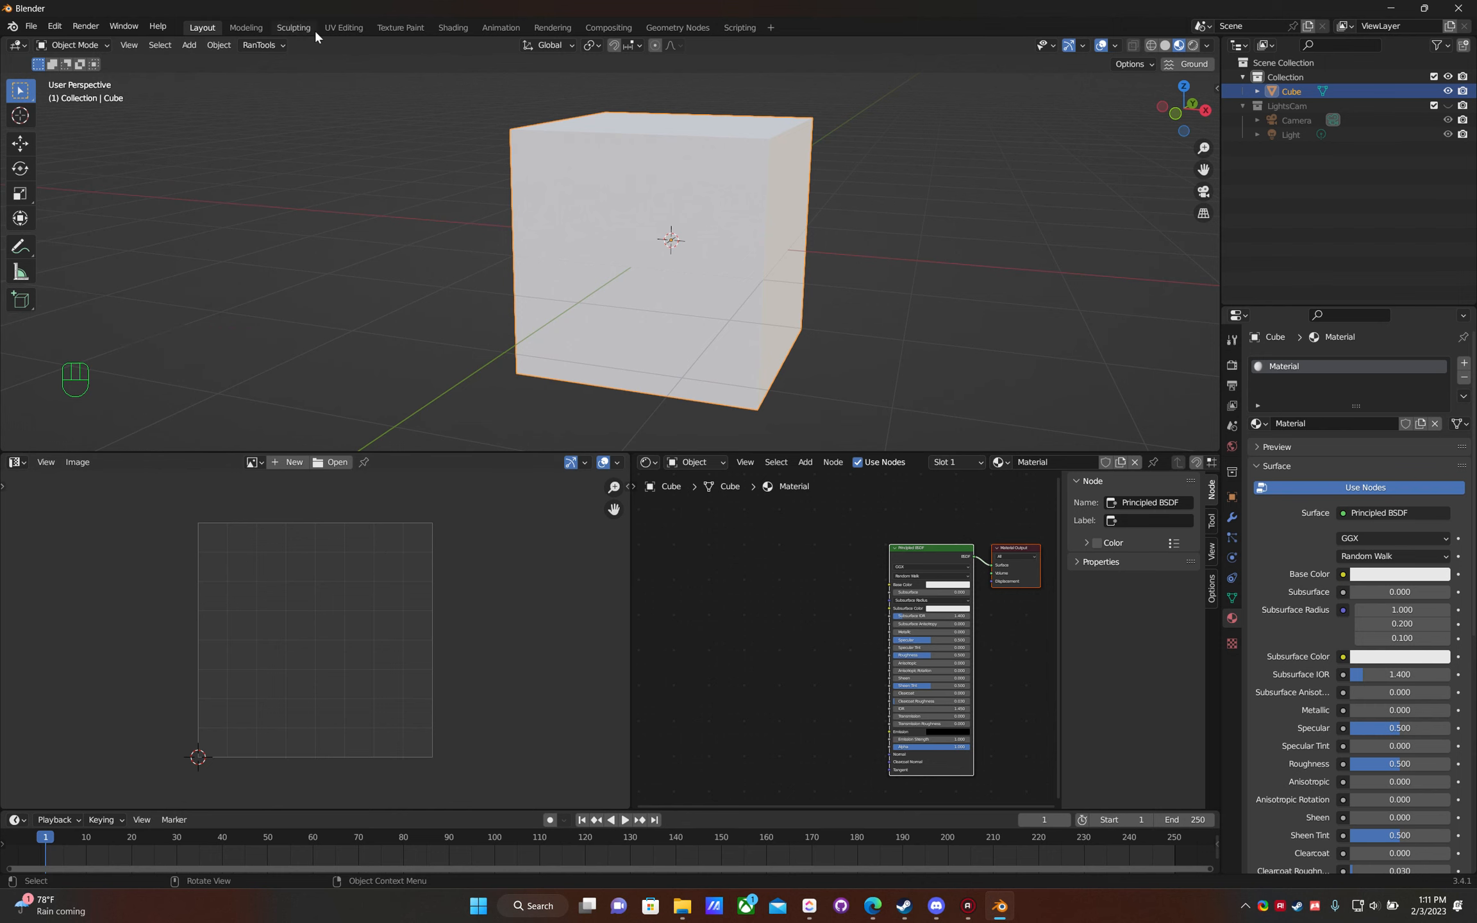
- Look at the UV Editing and Shading workspaces, and return to the Layout workspace
click(340, 28)
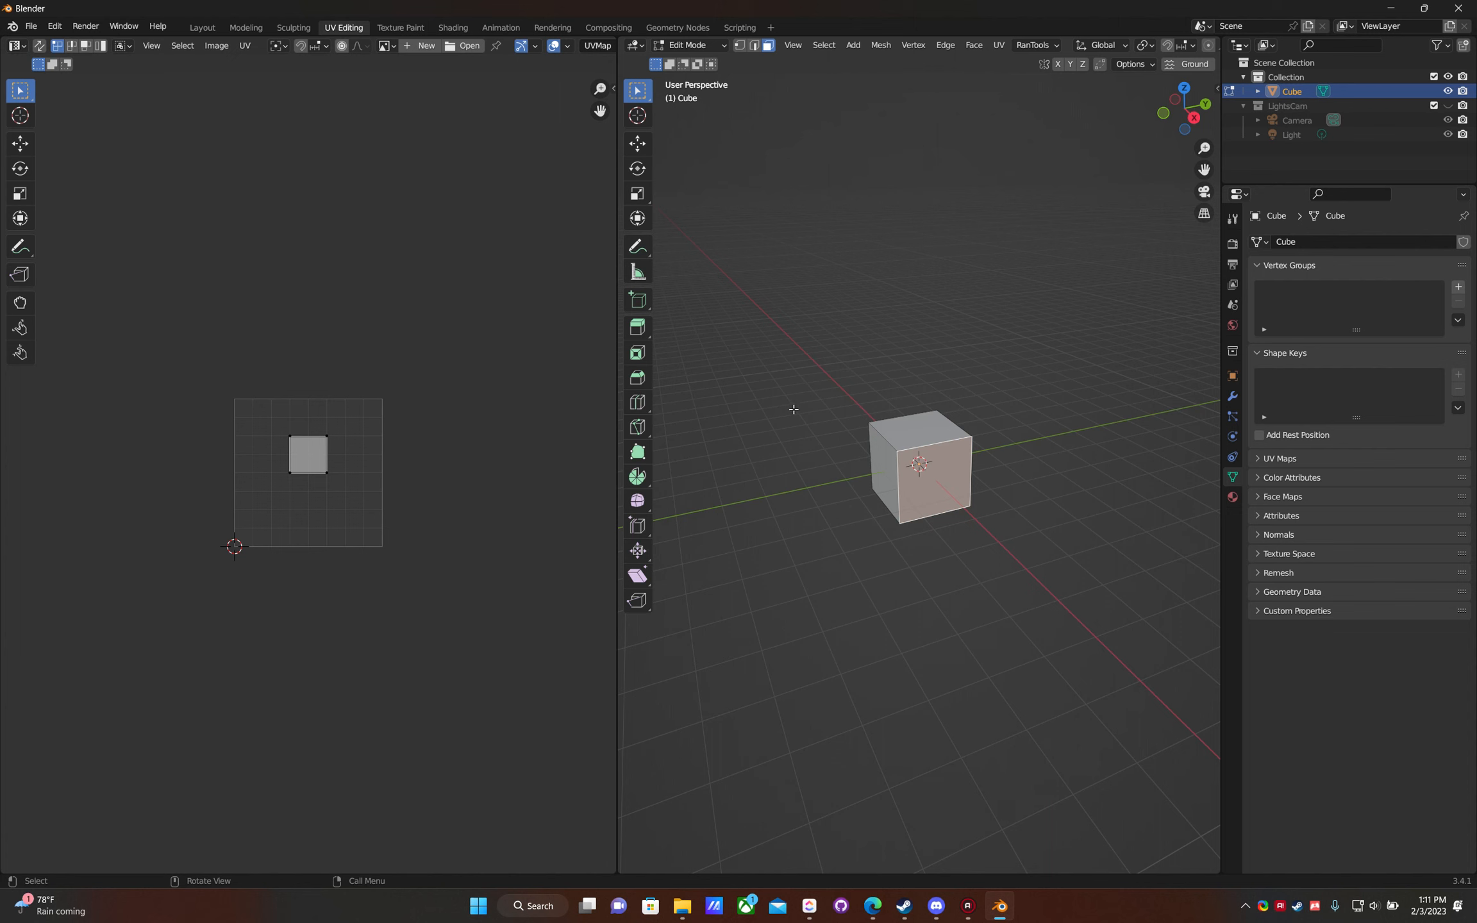
click(452, 28)
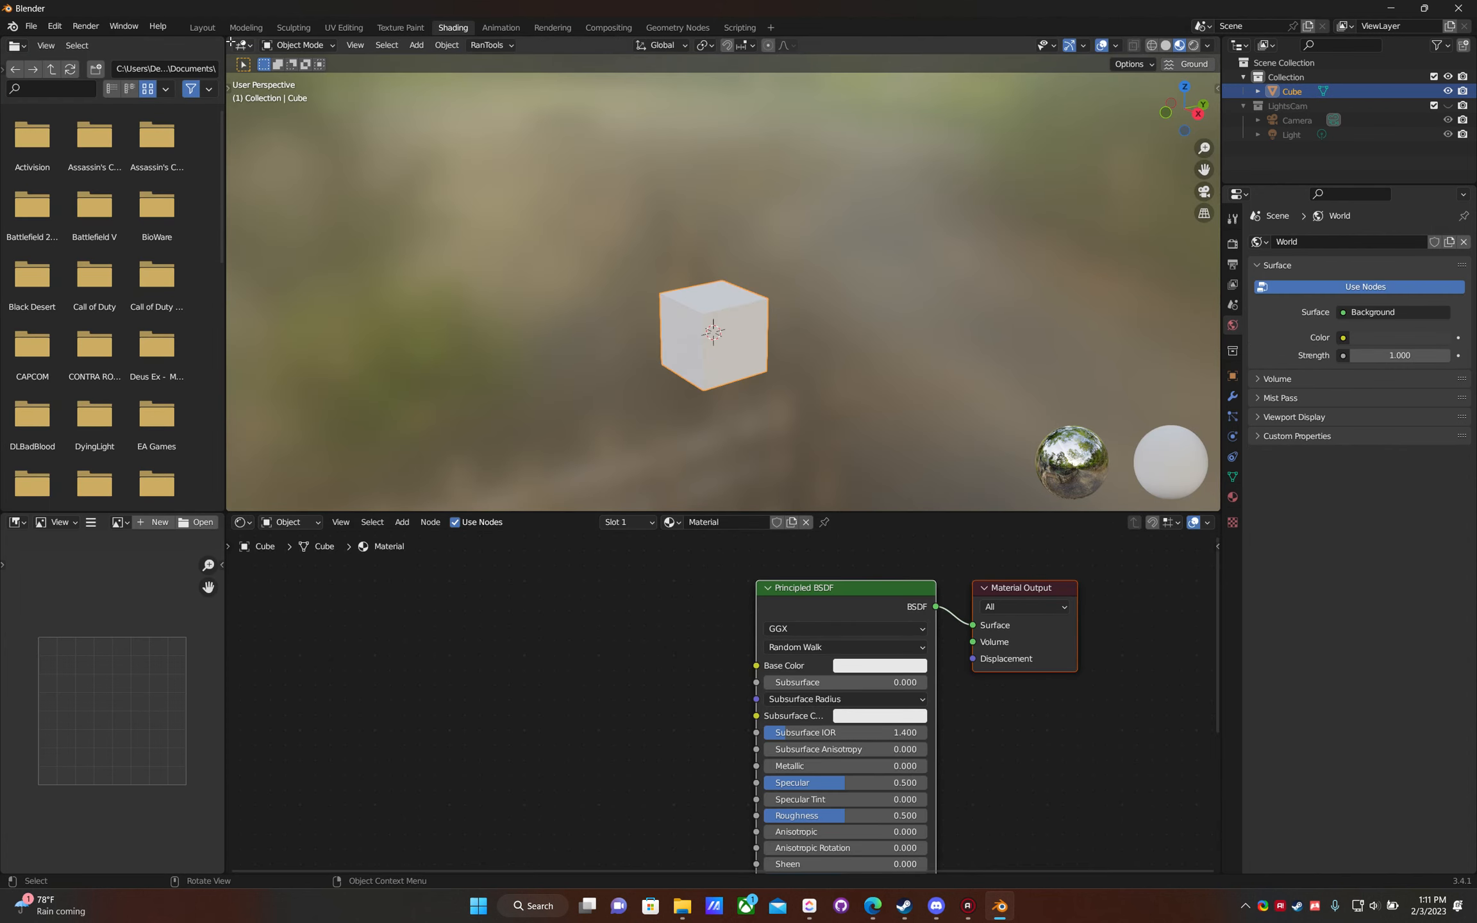
click(202, 27)
- Bring wooden-box-1143427.png from File Explorer's Simple Crate folder into the cube's material as an Image Texture node, placed beside the Principled BSDF
click(681, 905)
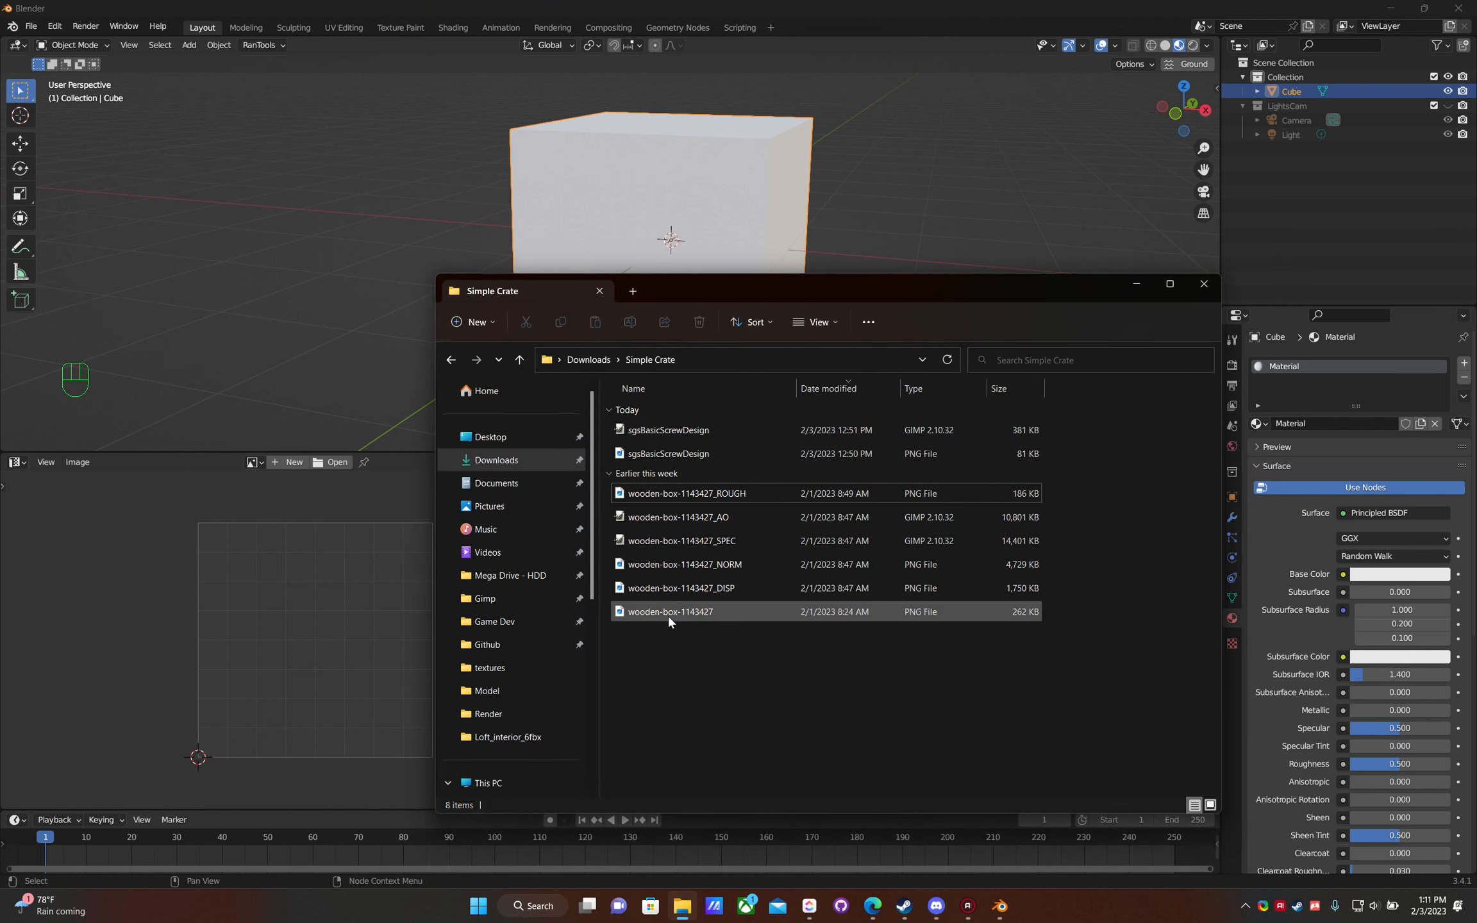
drag(766, 277, 1016, 127)
drag(919, 462, 770, 726)
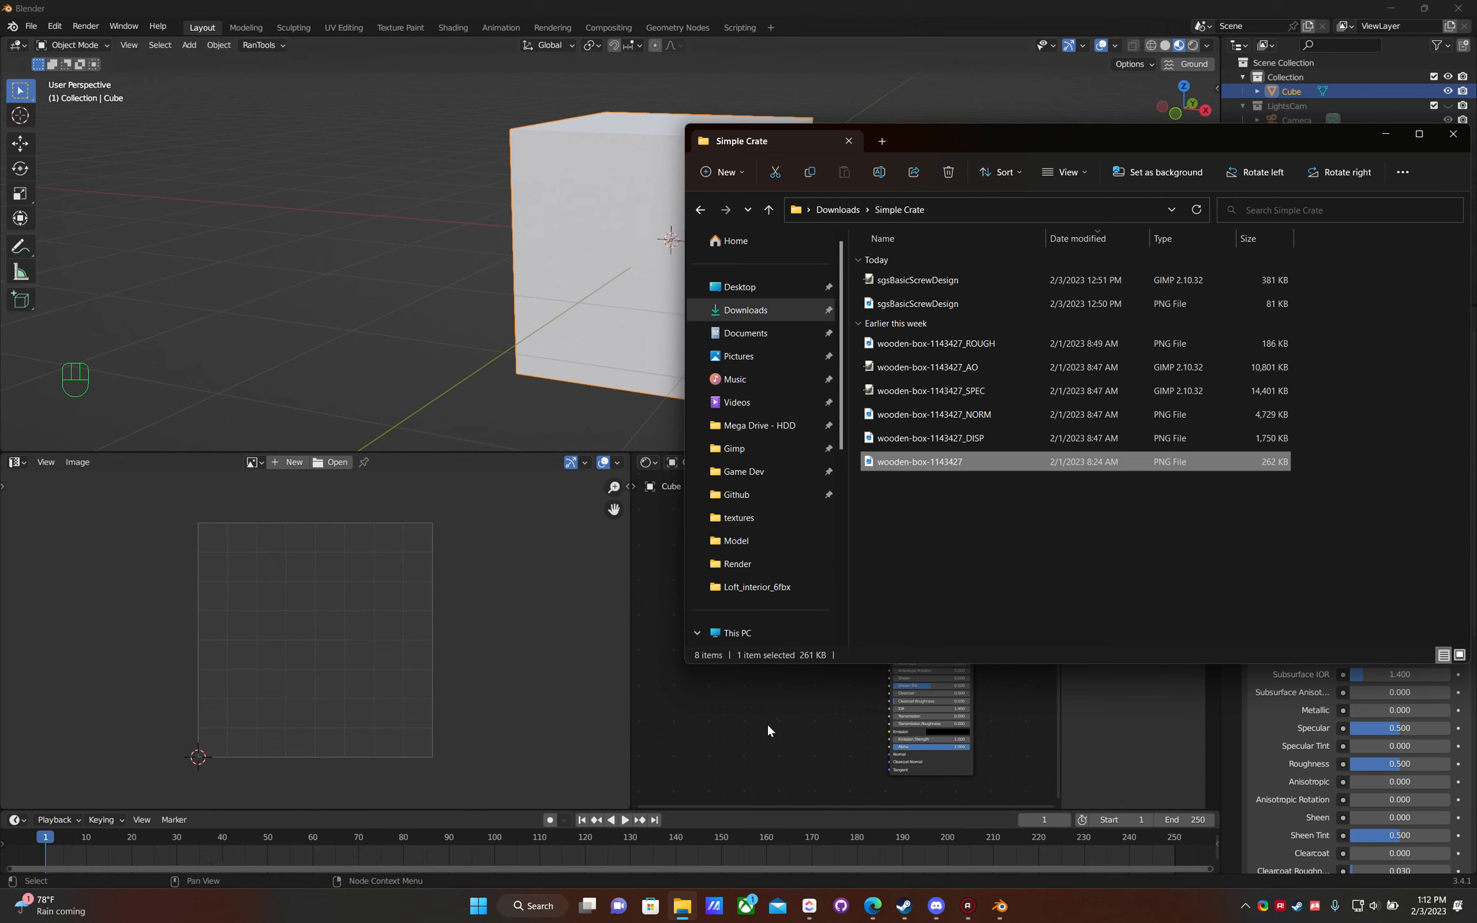
drag(936, 122, 827, 127)
drag(817, 466, 755, 551)
click(756, 734)
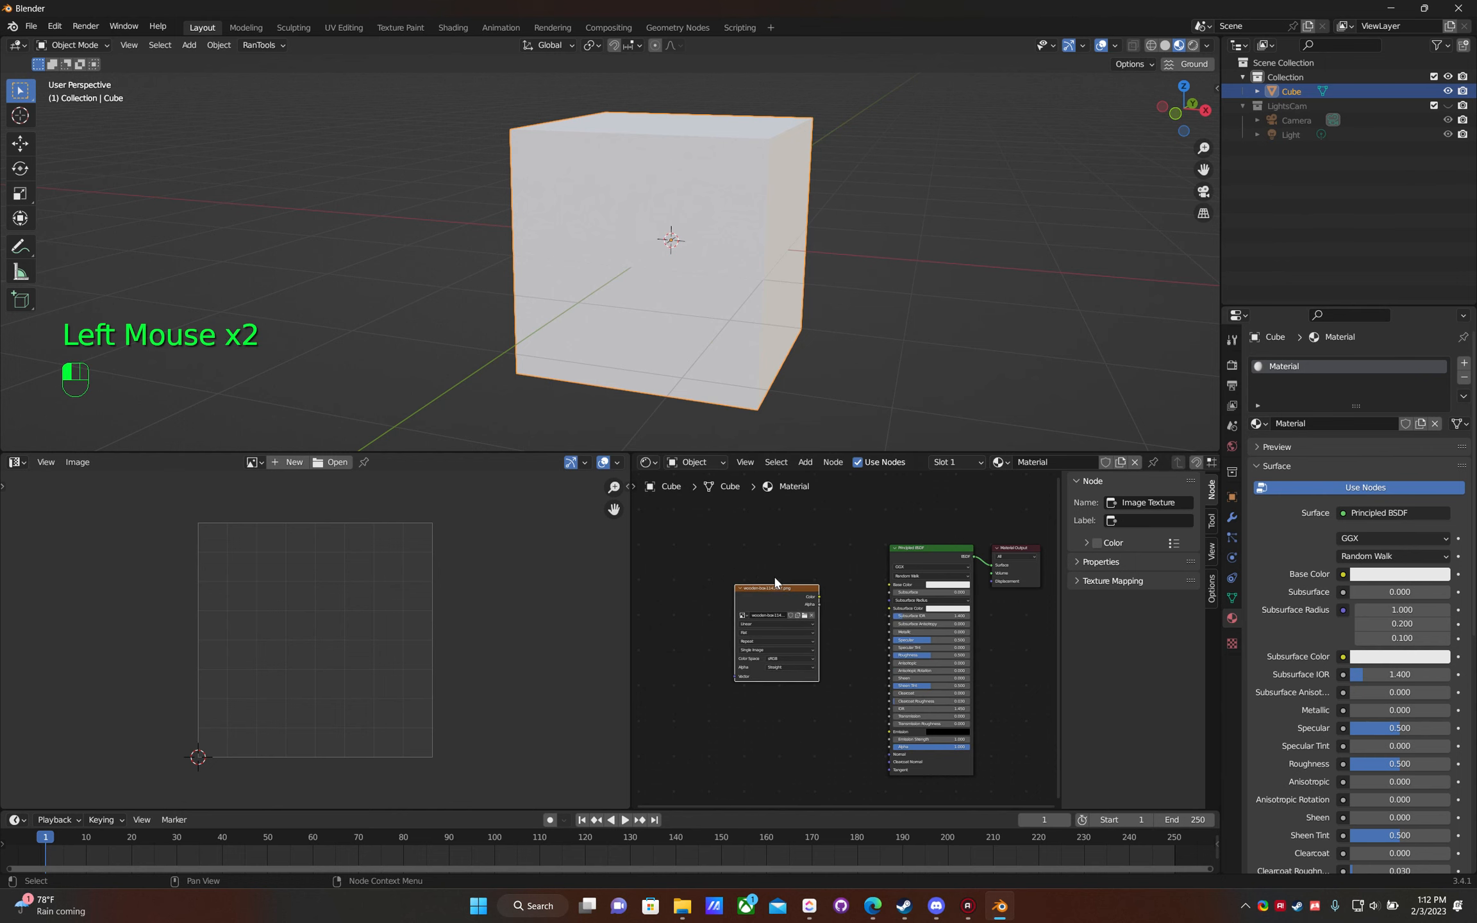
scroll(779, 569, up, 3)
middle_drag(782, 528, 867, 597)
drag(833, 613, 872, 556)
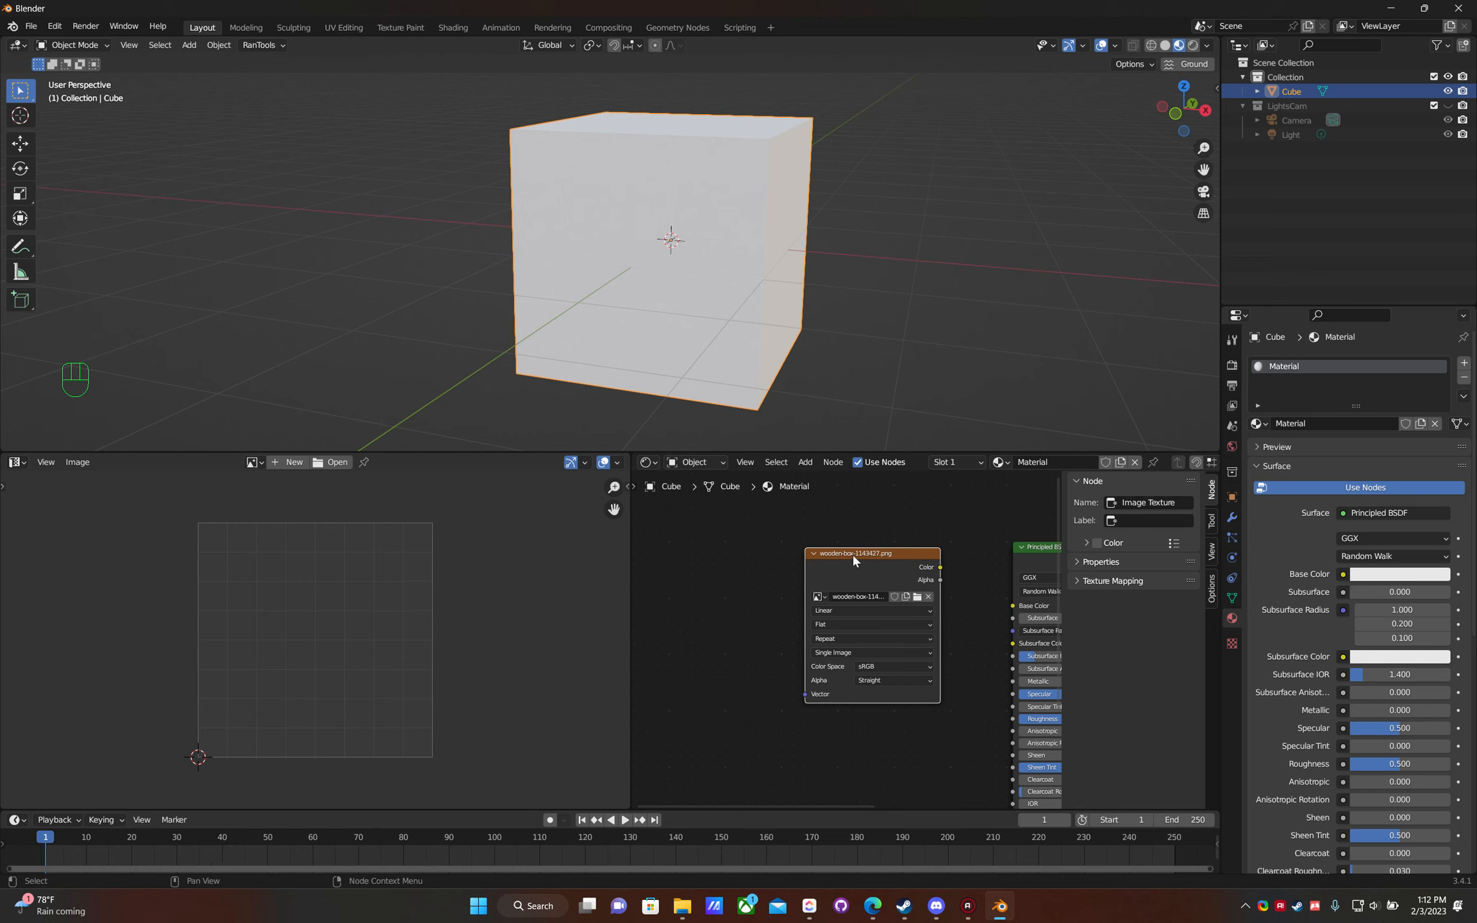
- Add a blank Image Texture node by searching for "texture", place it beside the wooden-box node, and delete it
click(727, 594)
key(shift+a)
click(727, 591)
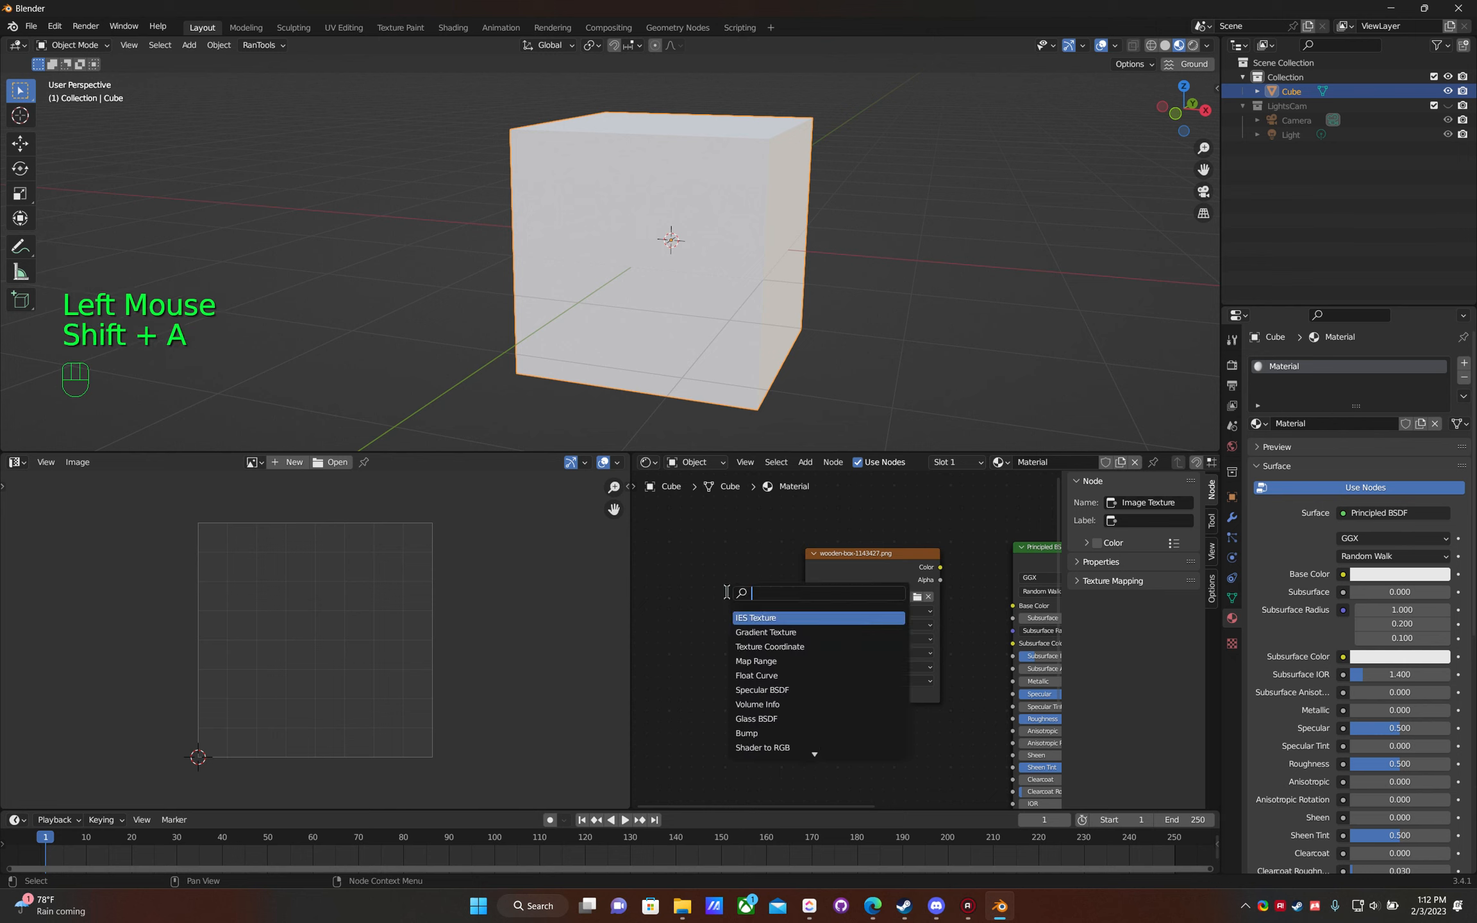
text(tex)
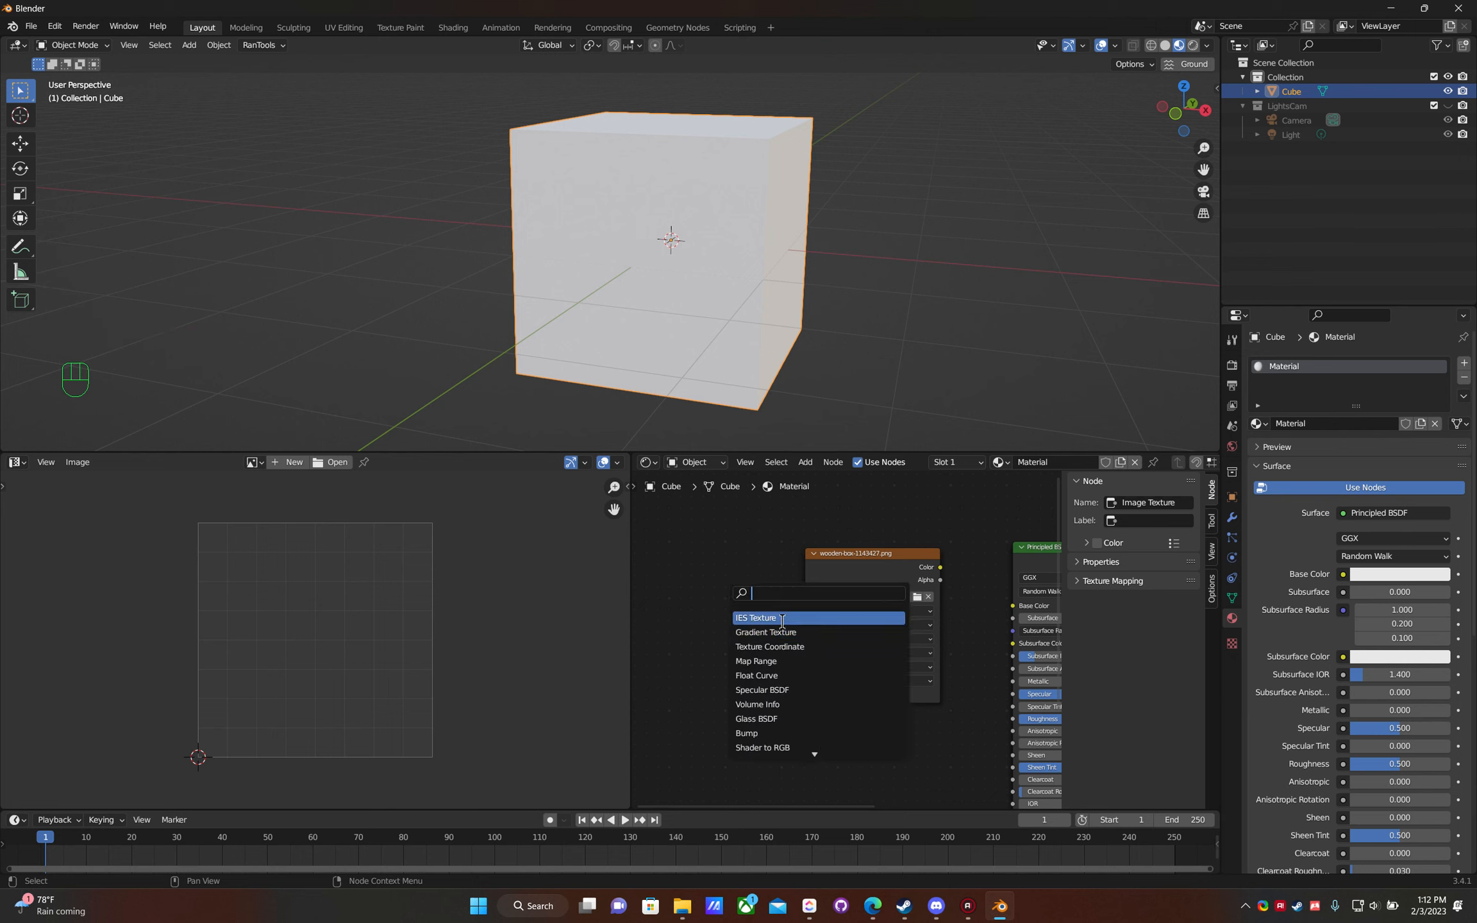
text(ture)
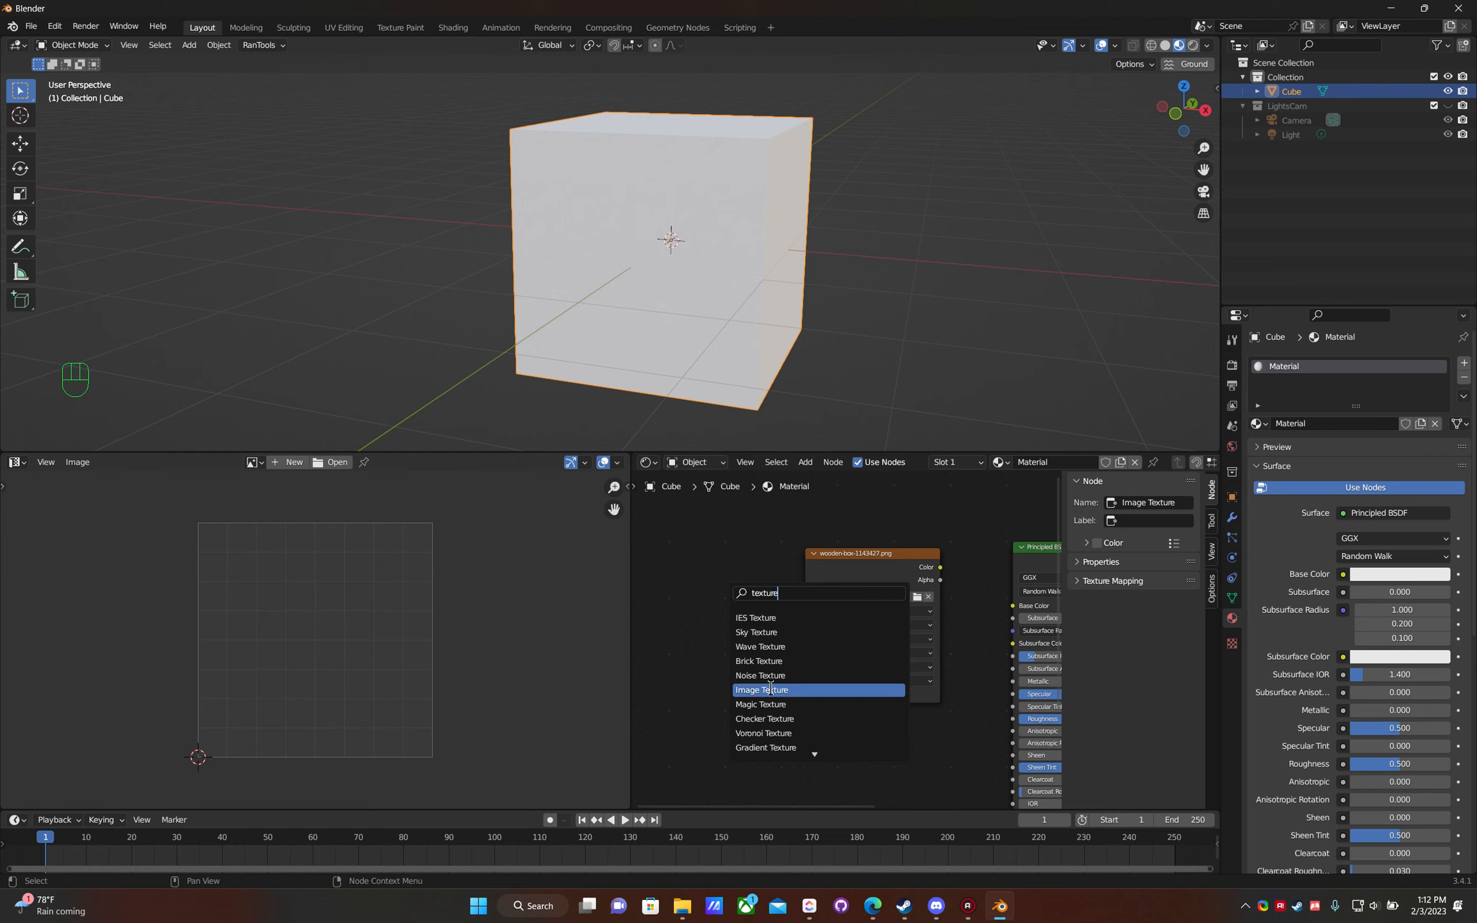
click(750, 690)
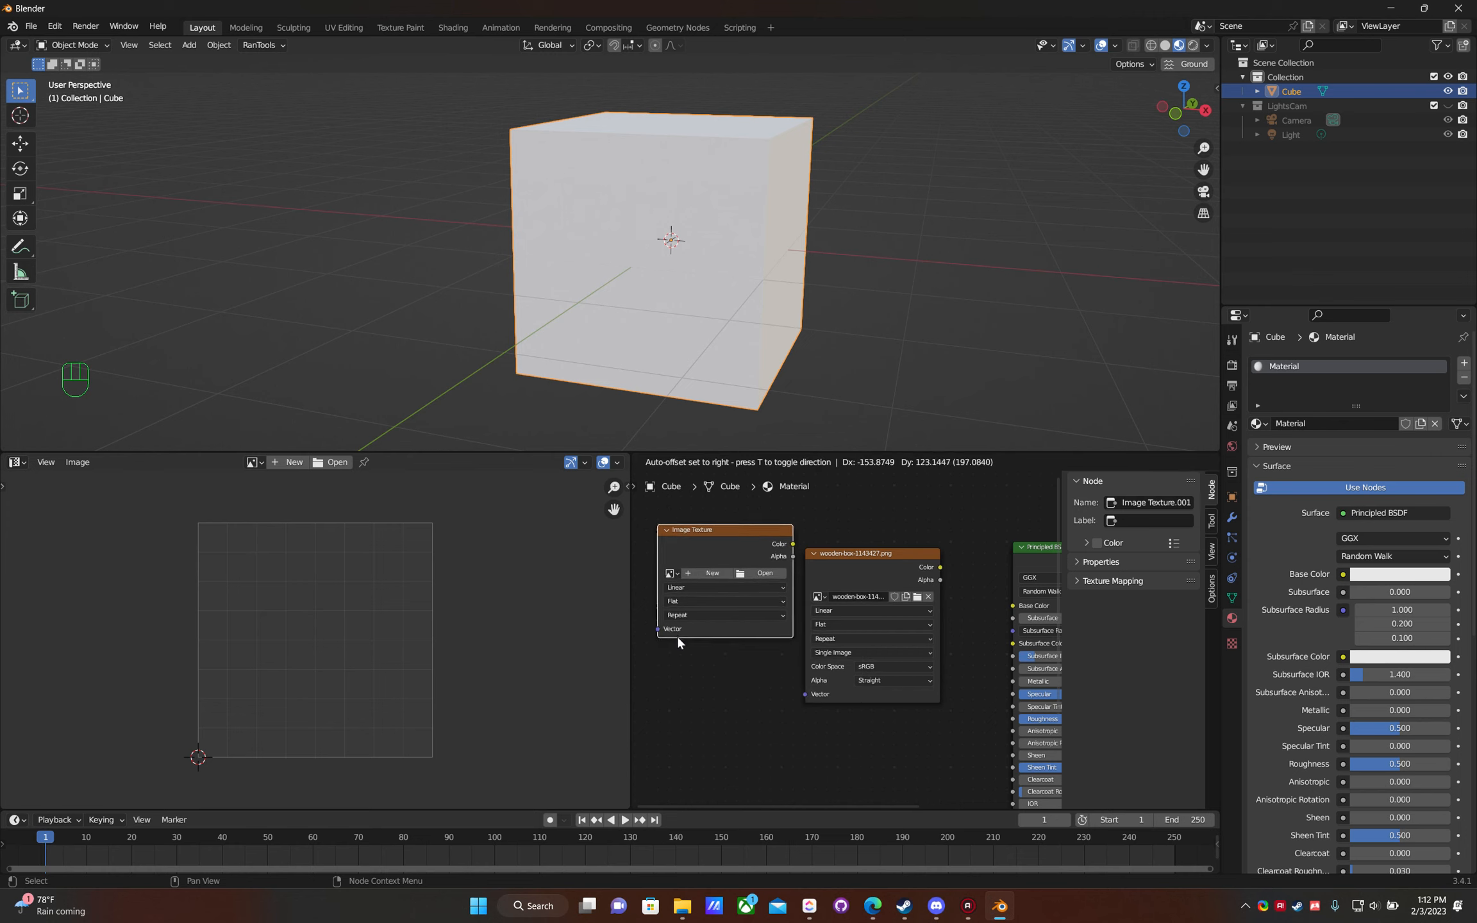
click(675, 639)
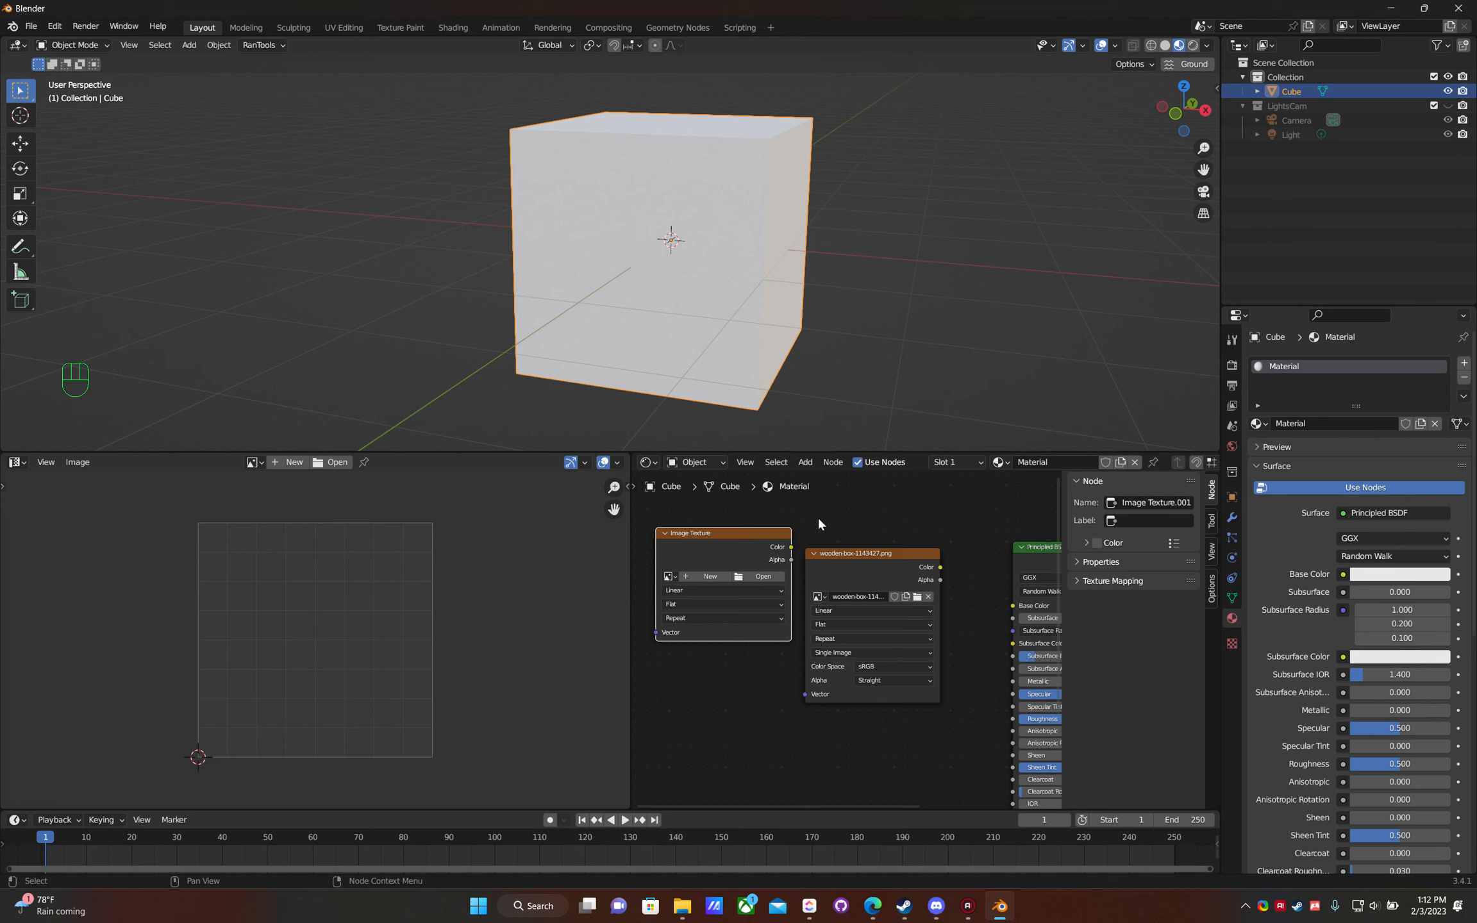
click(796, 527)
click(753, 541)
key(Delete)
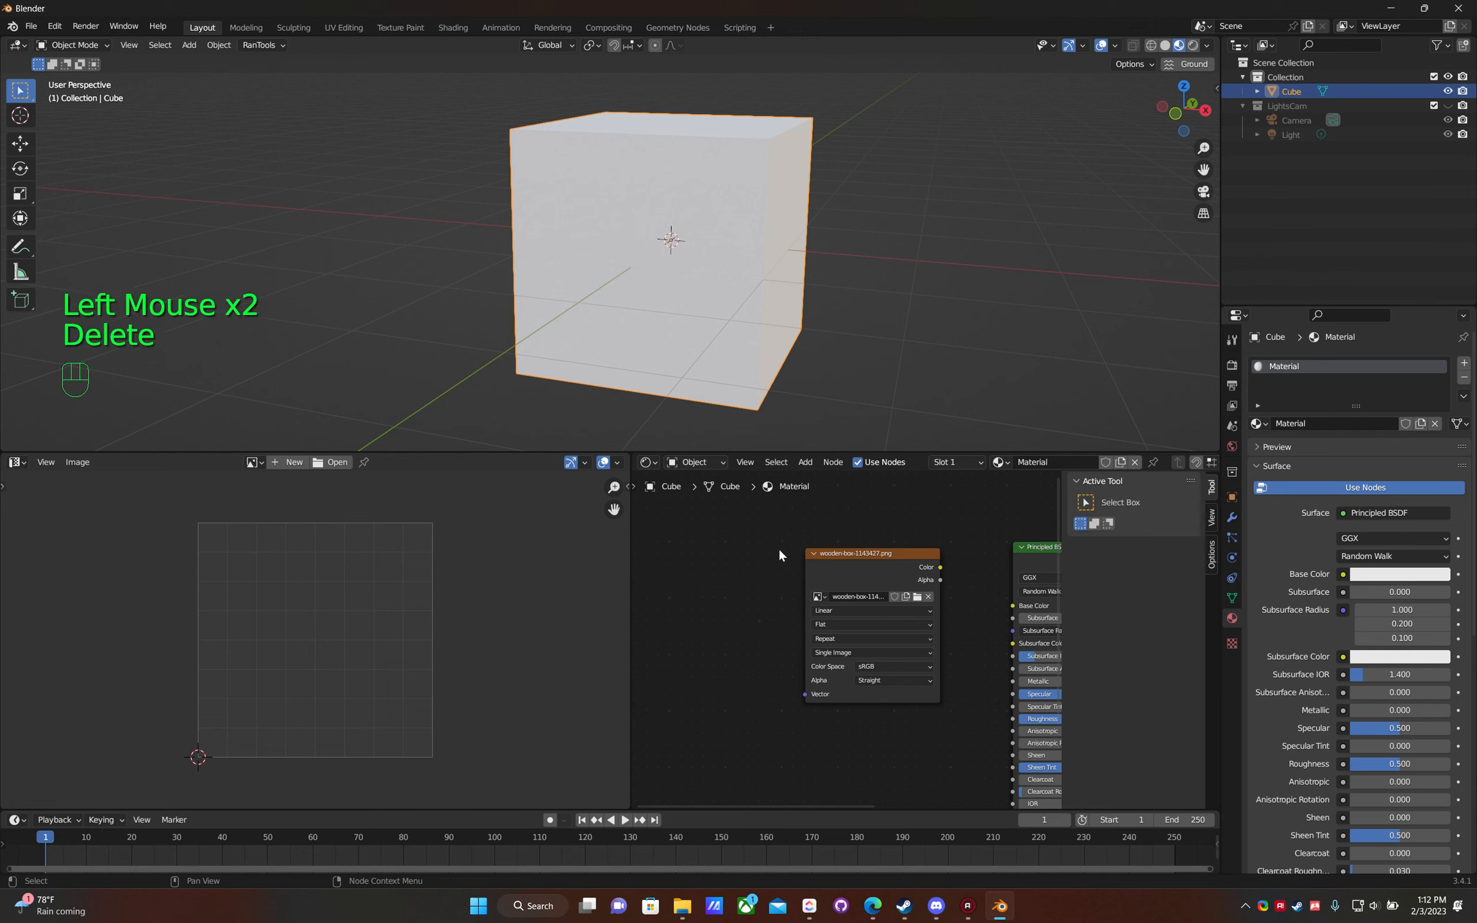
- Move the wooden-box image node slightly away from the Principled BSDF and connect its Color output to Base Color
middle_drag(816, 534, 721, 531)
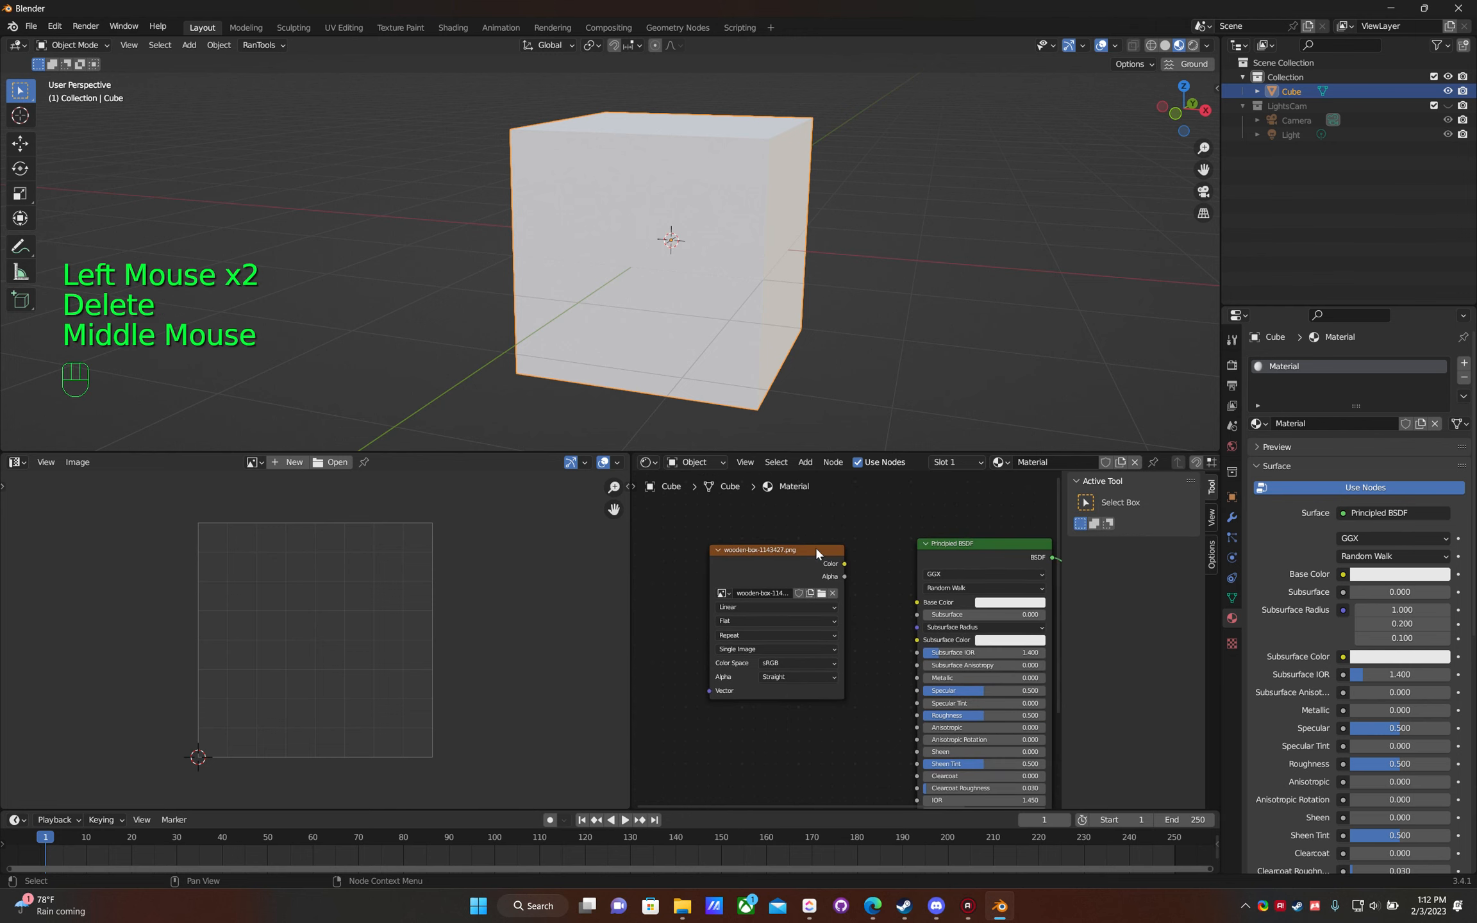
drag(782, 550, 746, 554)
scroll(378, 590, down, 1)
scroll(382, 591, down, 1)
scroll(277, 616, down, 3)
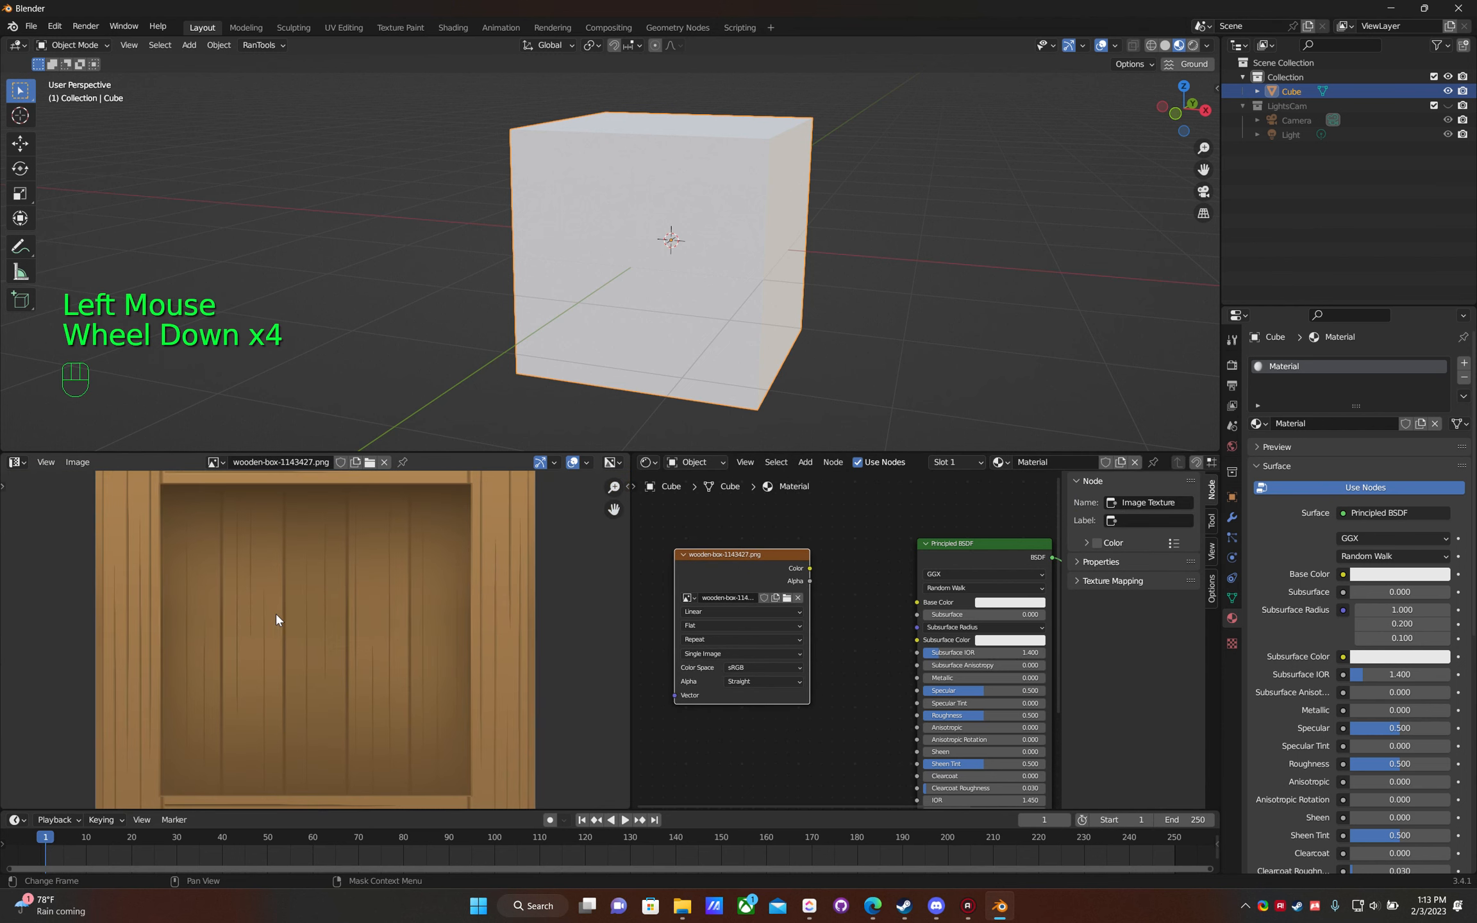
scroll(278, 619, down, 2)
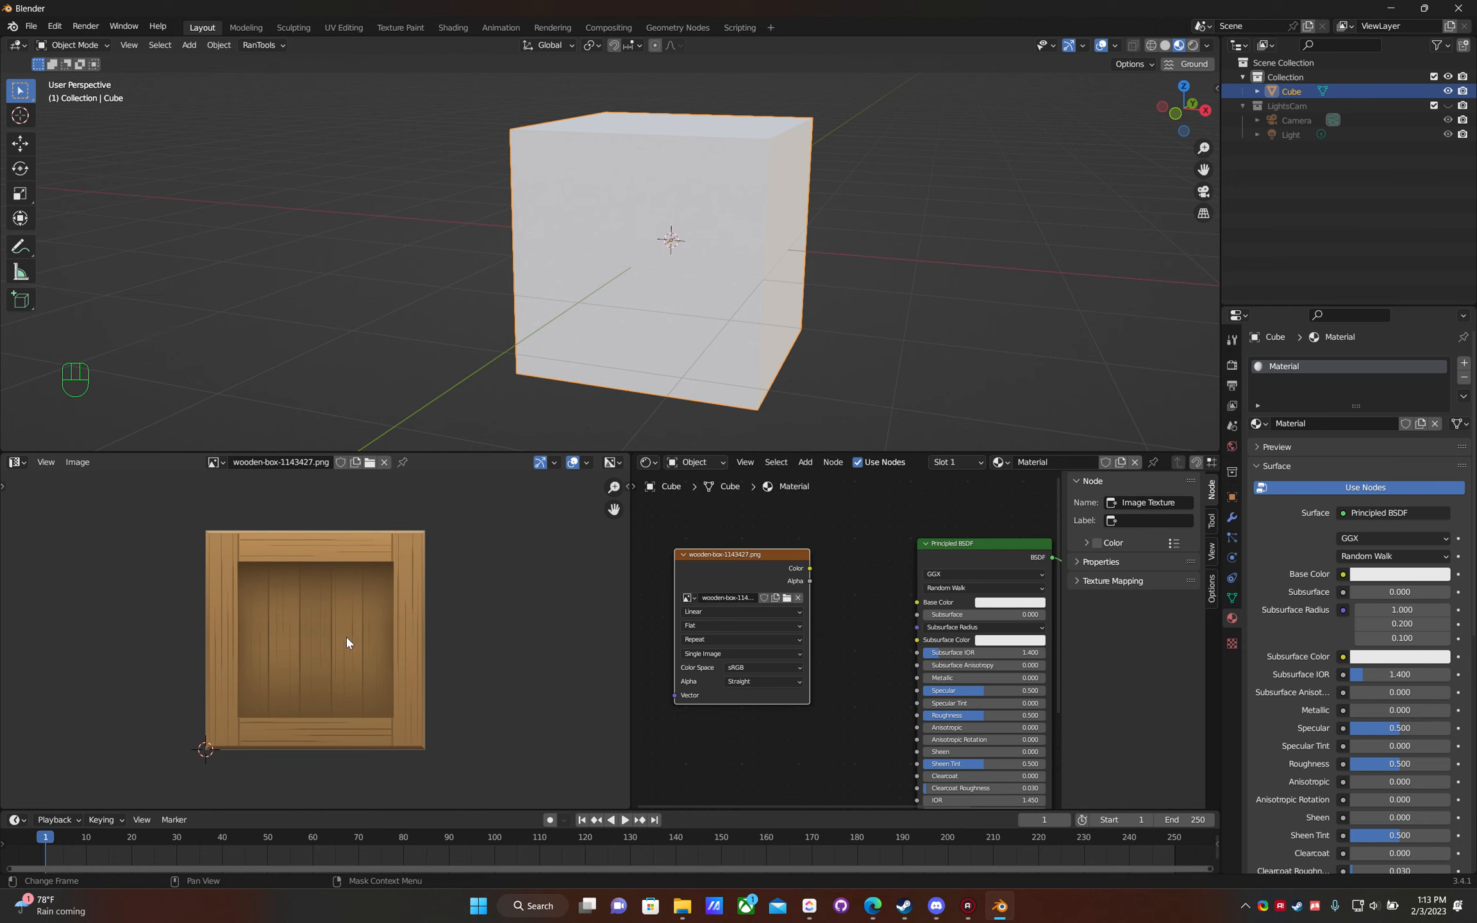
drag(809, 569, 911, 603)
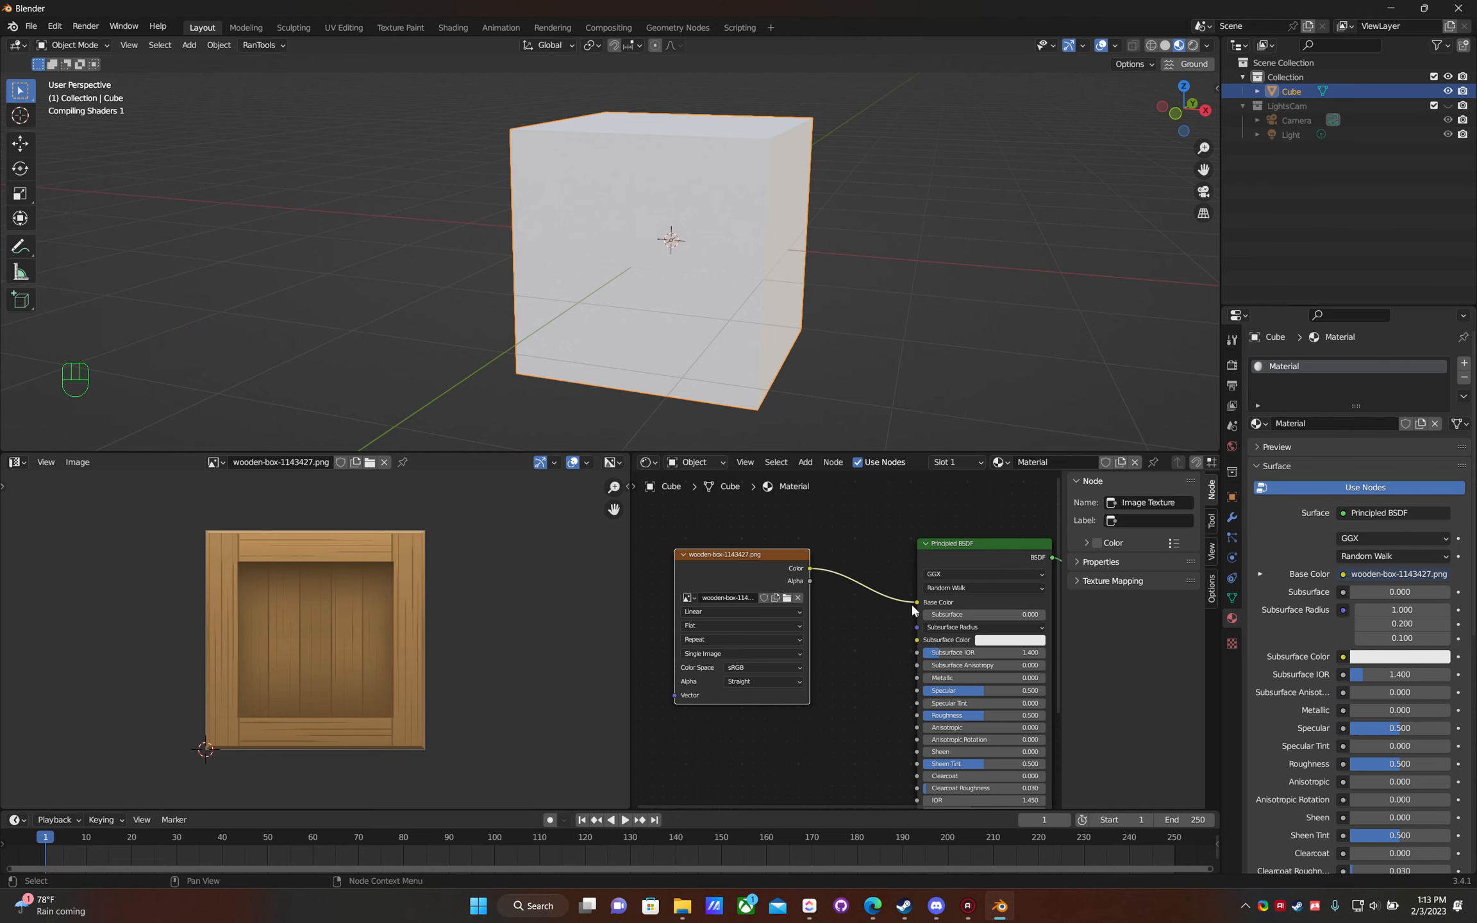
middle_drag(635, 308, 708, 308)
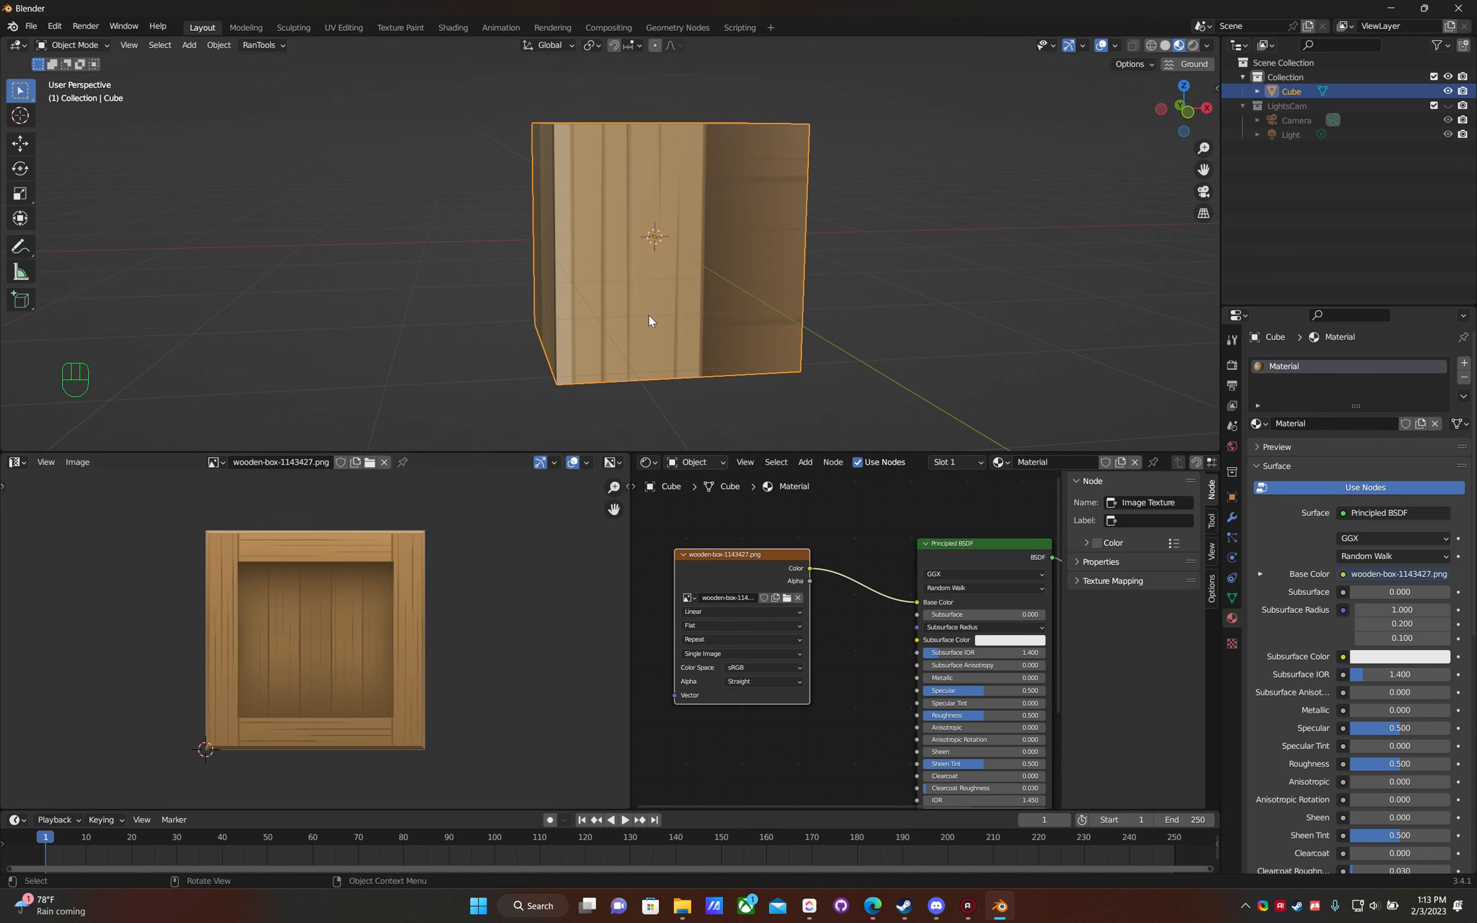
- Put the cube in Edit Mode and select all its faces and all their UVs
key(Tab)
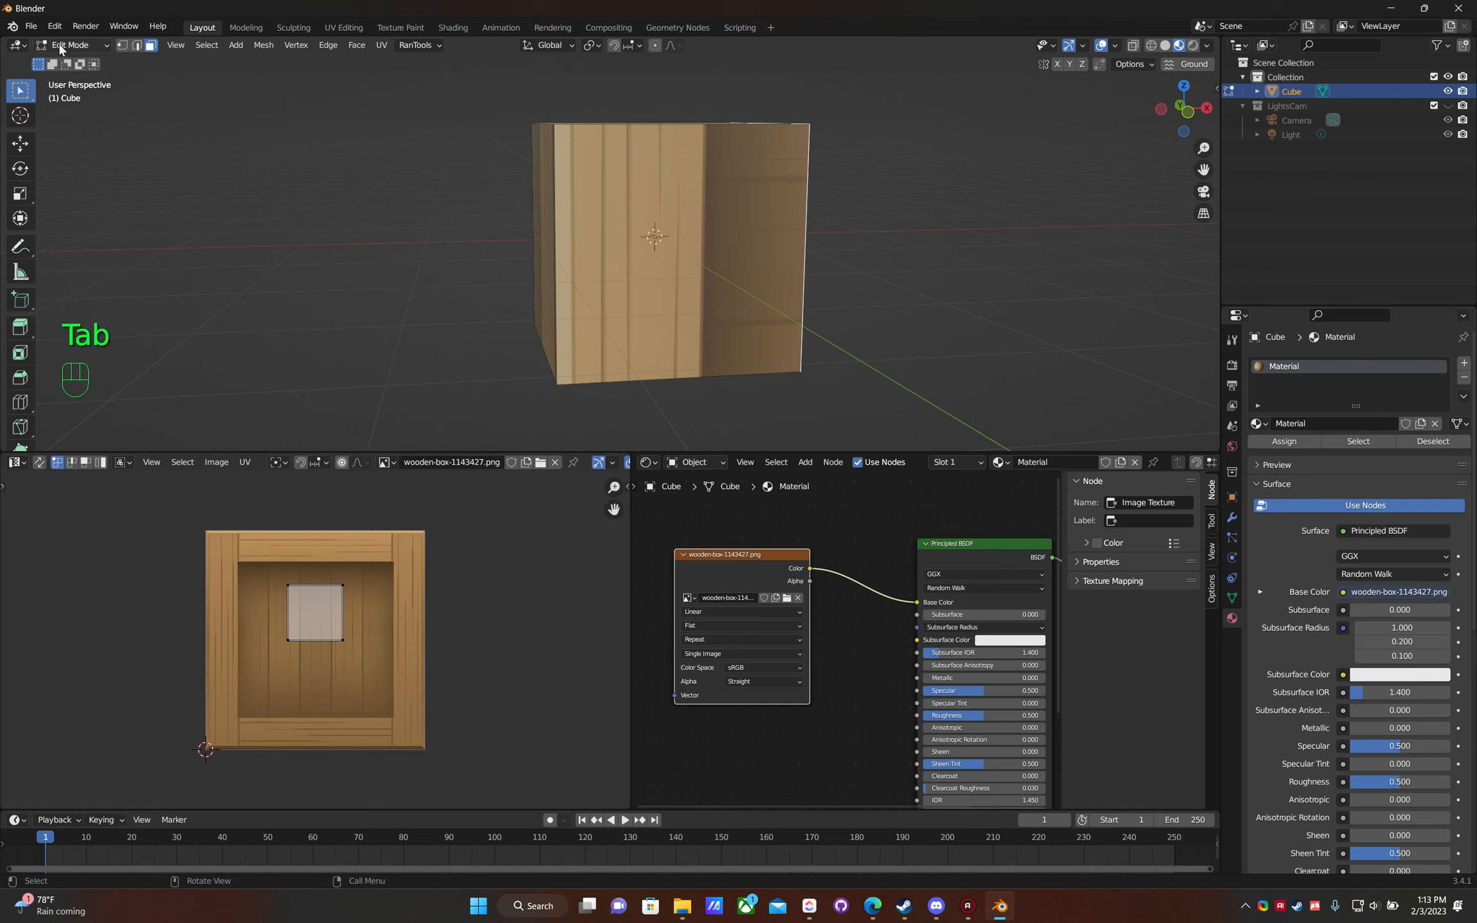
middle_drag(801, 244, 751, 266)
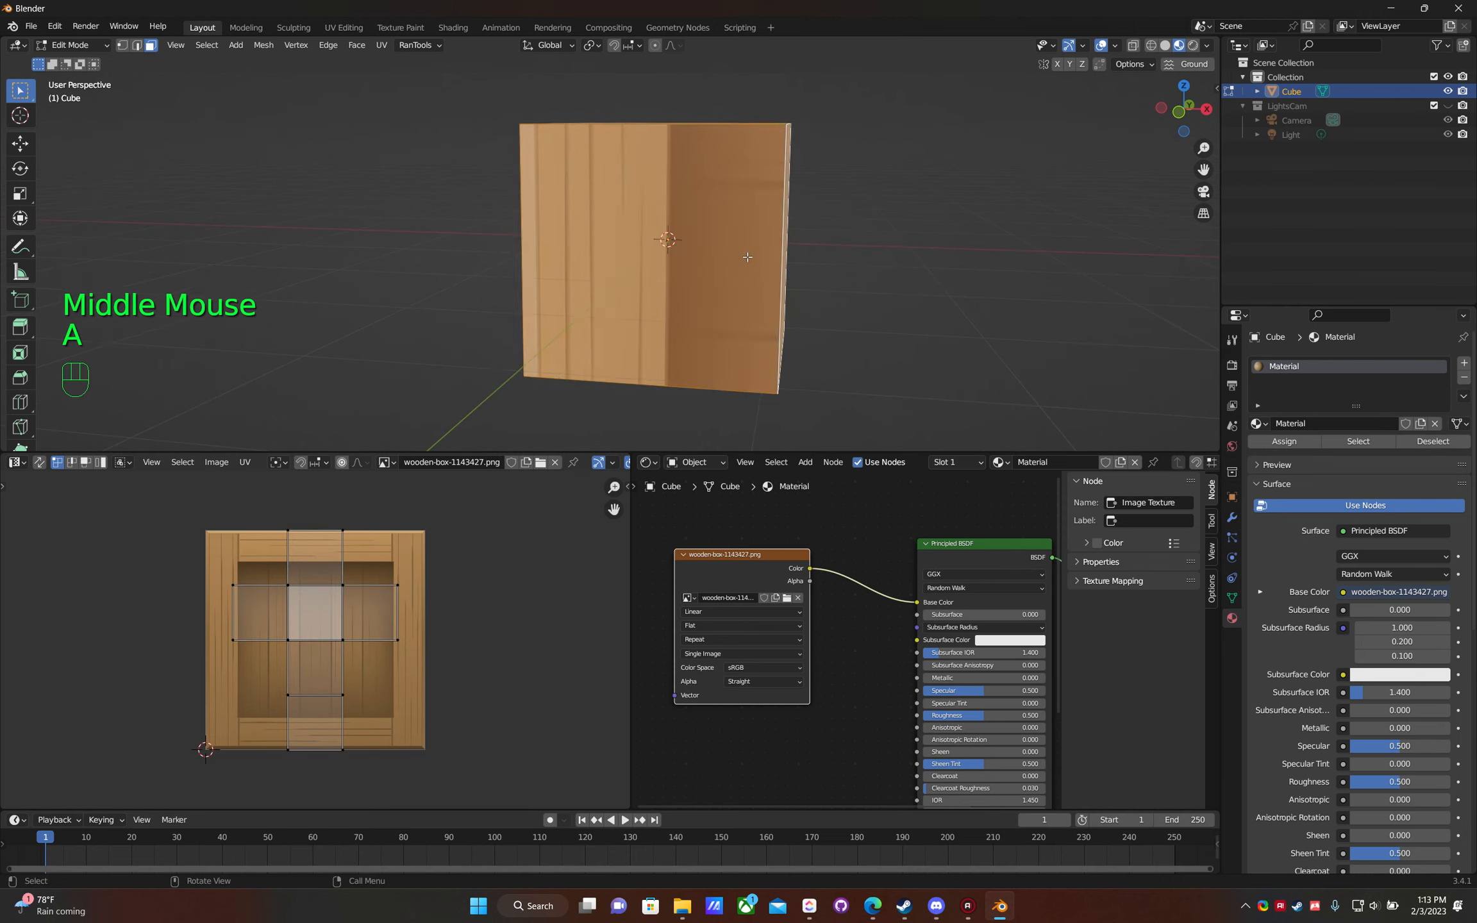
middle_drag(747, 259, 786, 306)
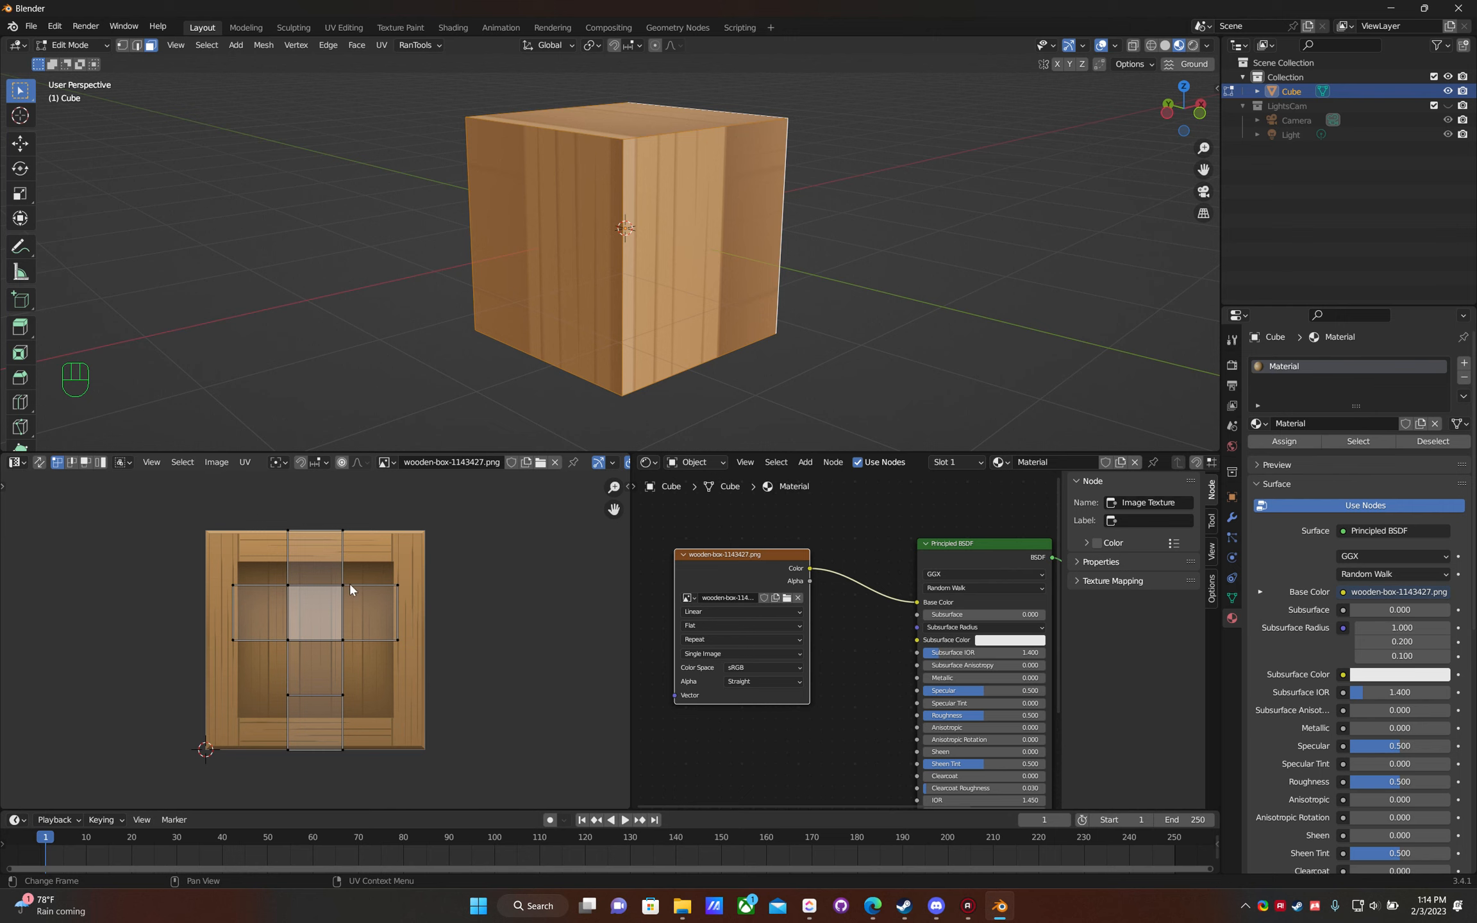
key(a)
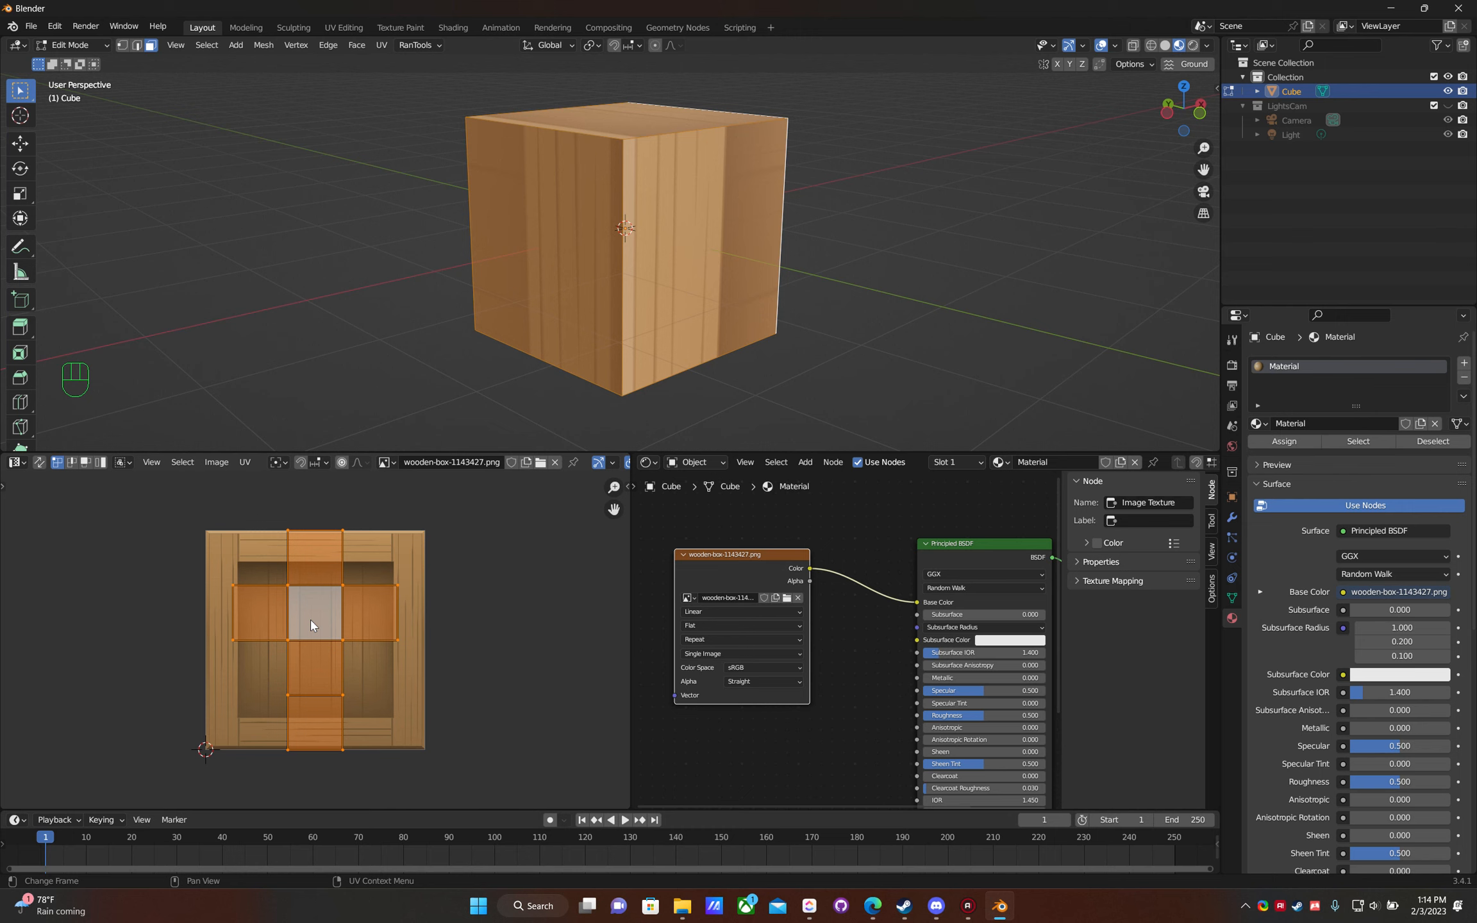
- Try the standard Unwrap on the selected UVs, and undo it
key(u)
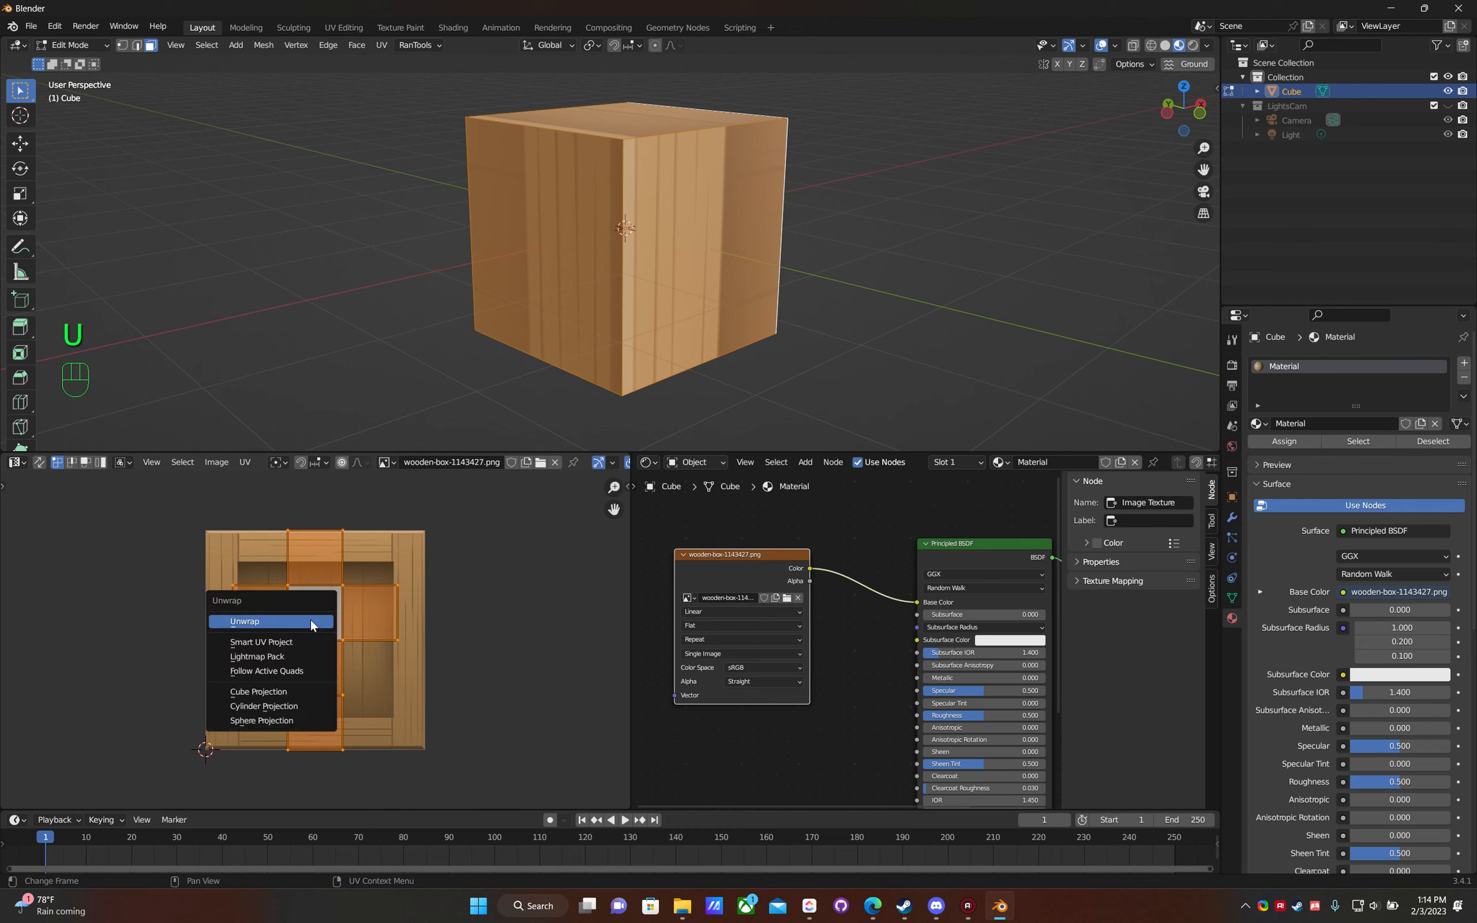
click(311, 620)
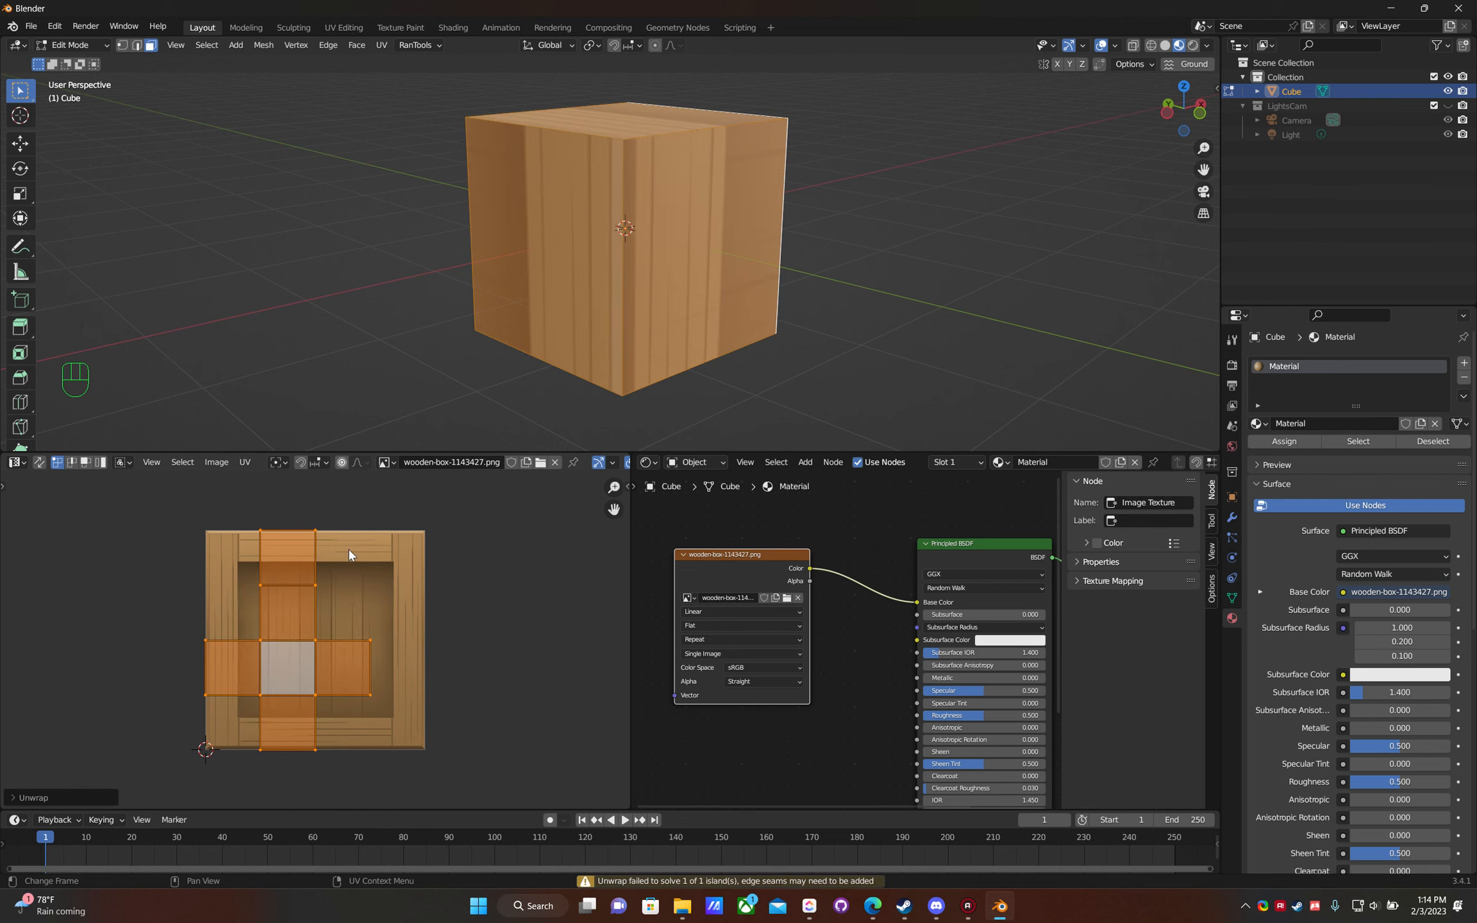
key(ctrl+z)
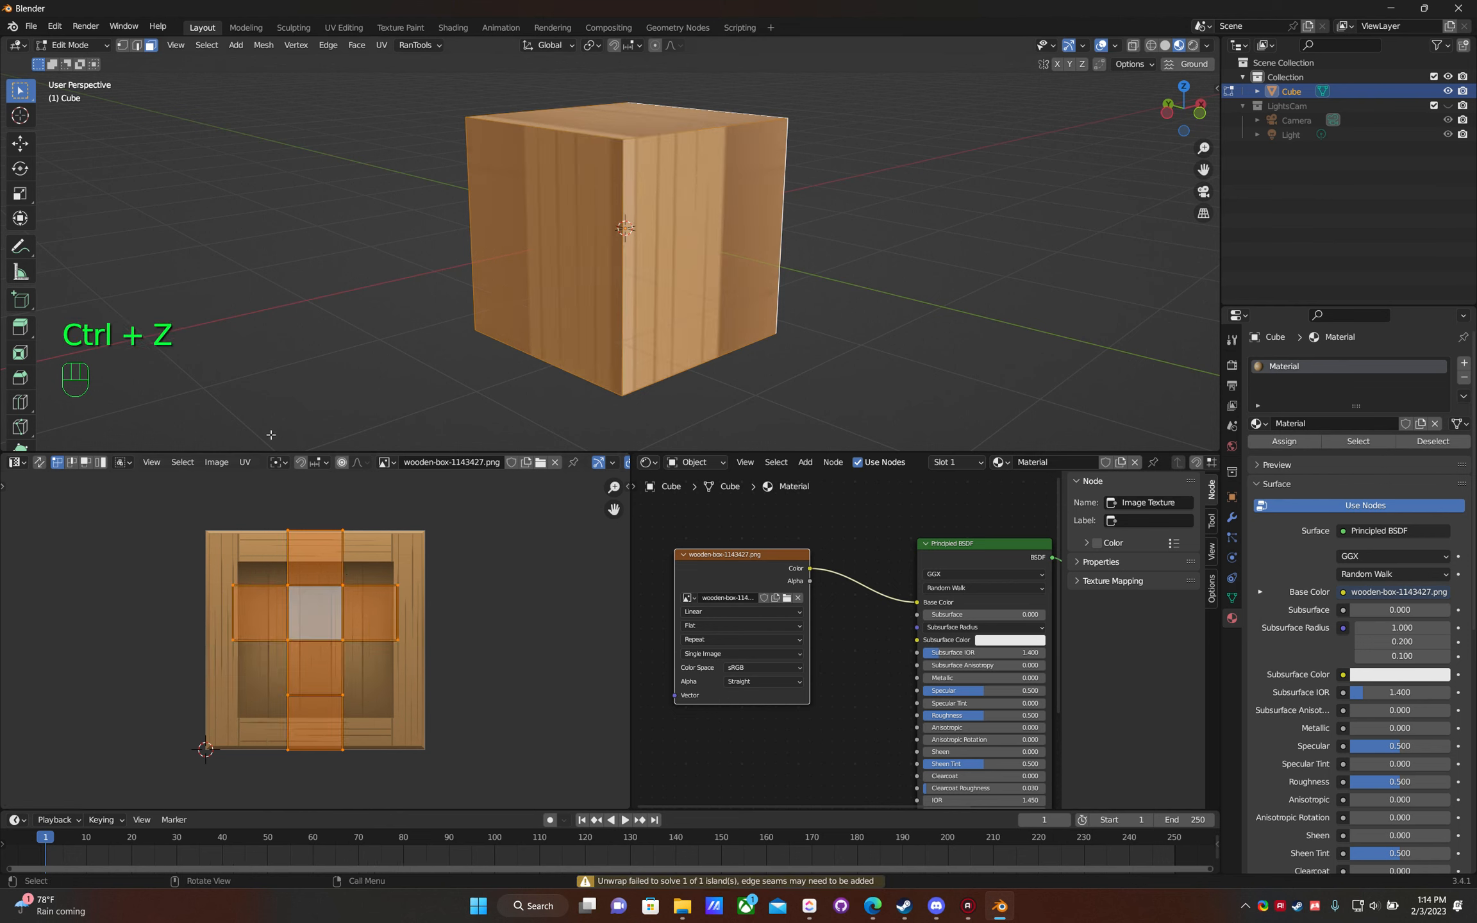
- Reset the cube's UVs so every face covers the full wooden-box image, and inspect the textured cube
click(250, 463)
click(247, 463)
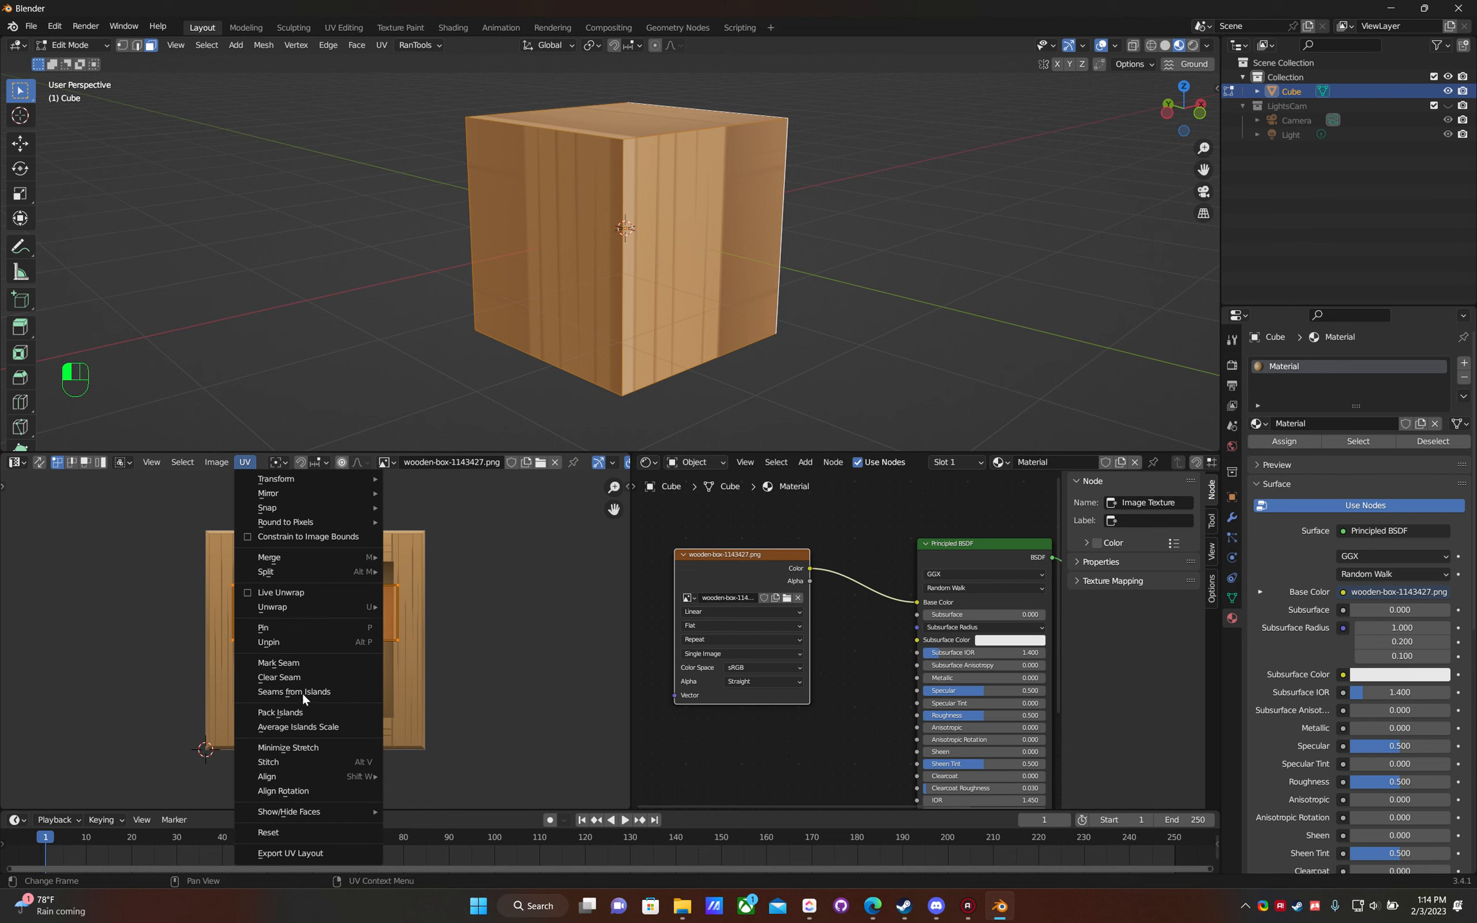
click(275, 832)
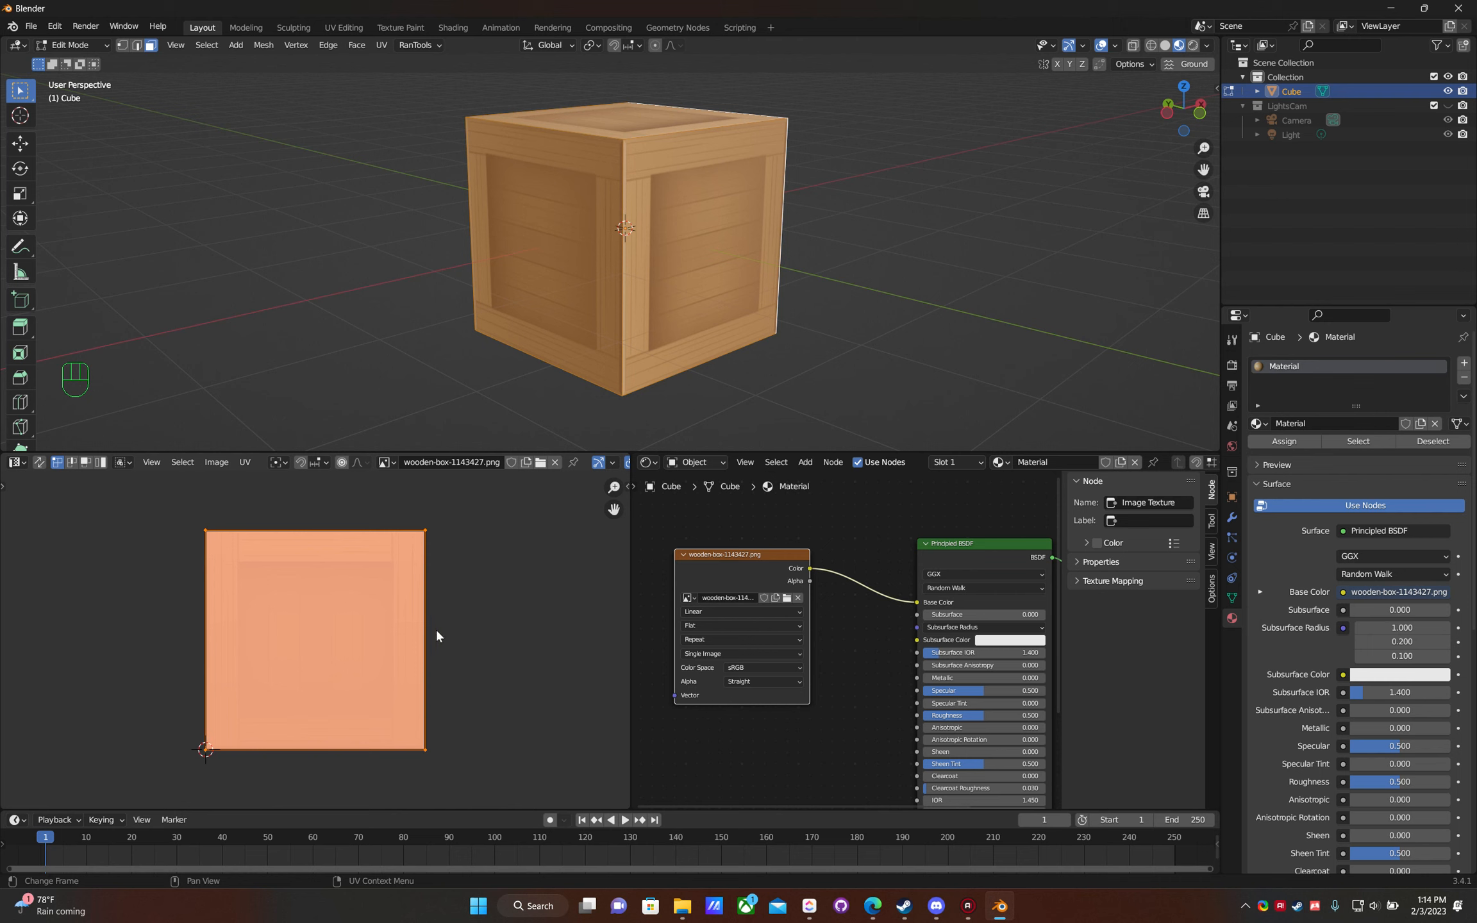
scroll(306, 628, up, 2)
scroll(355, 587, down, 2)
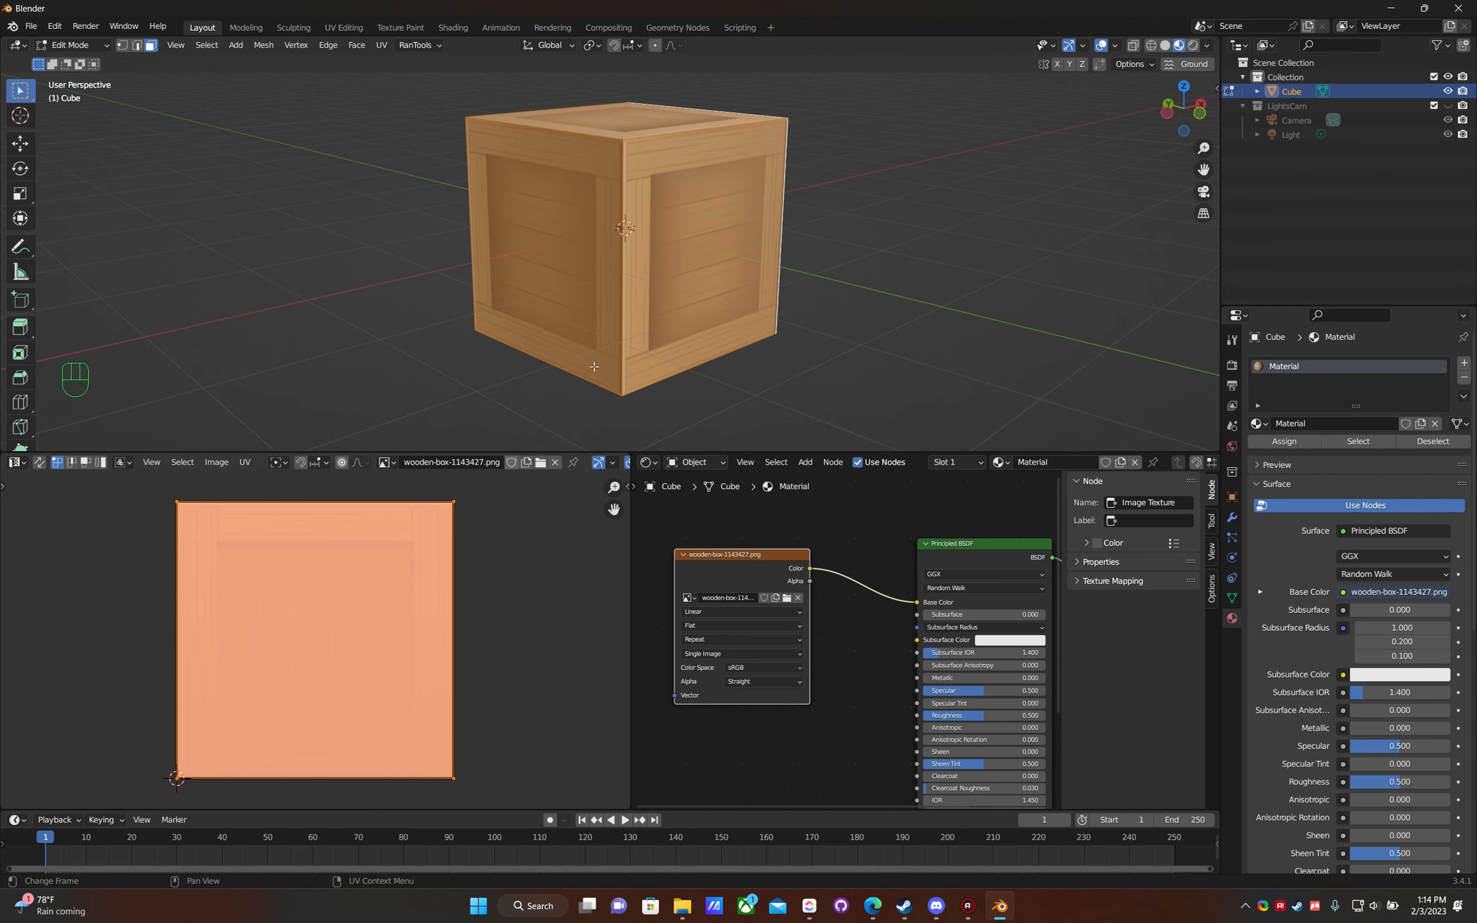
middle_drag(753, 266, 500, 275)
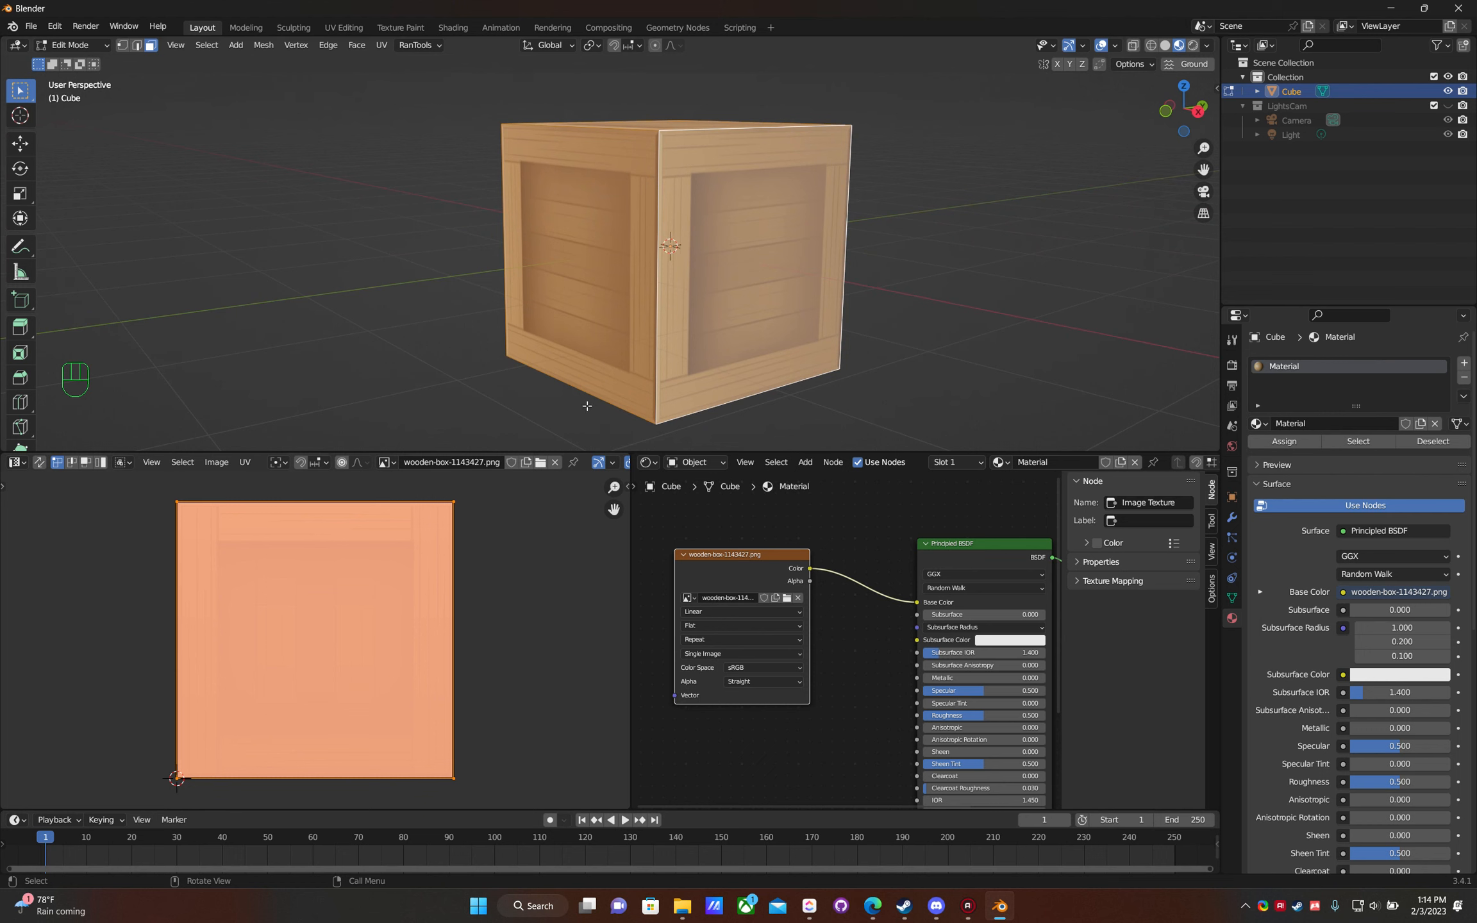
- Return the cube to Object Mode and widen the Shader Editor by narrowing the neighbouring image editor
key(Tab)
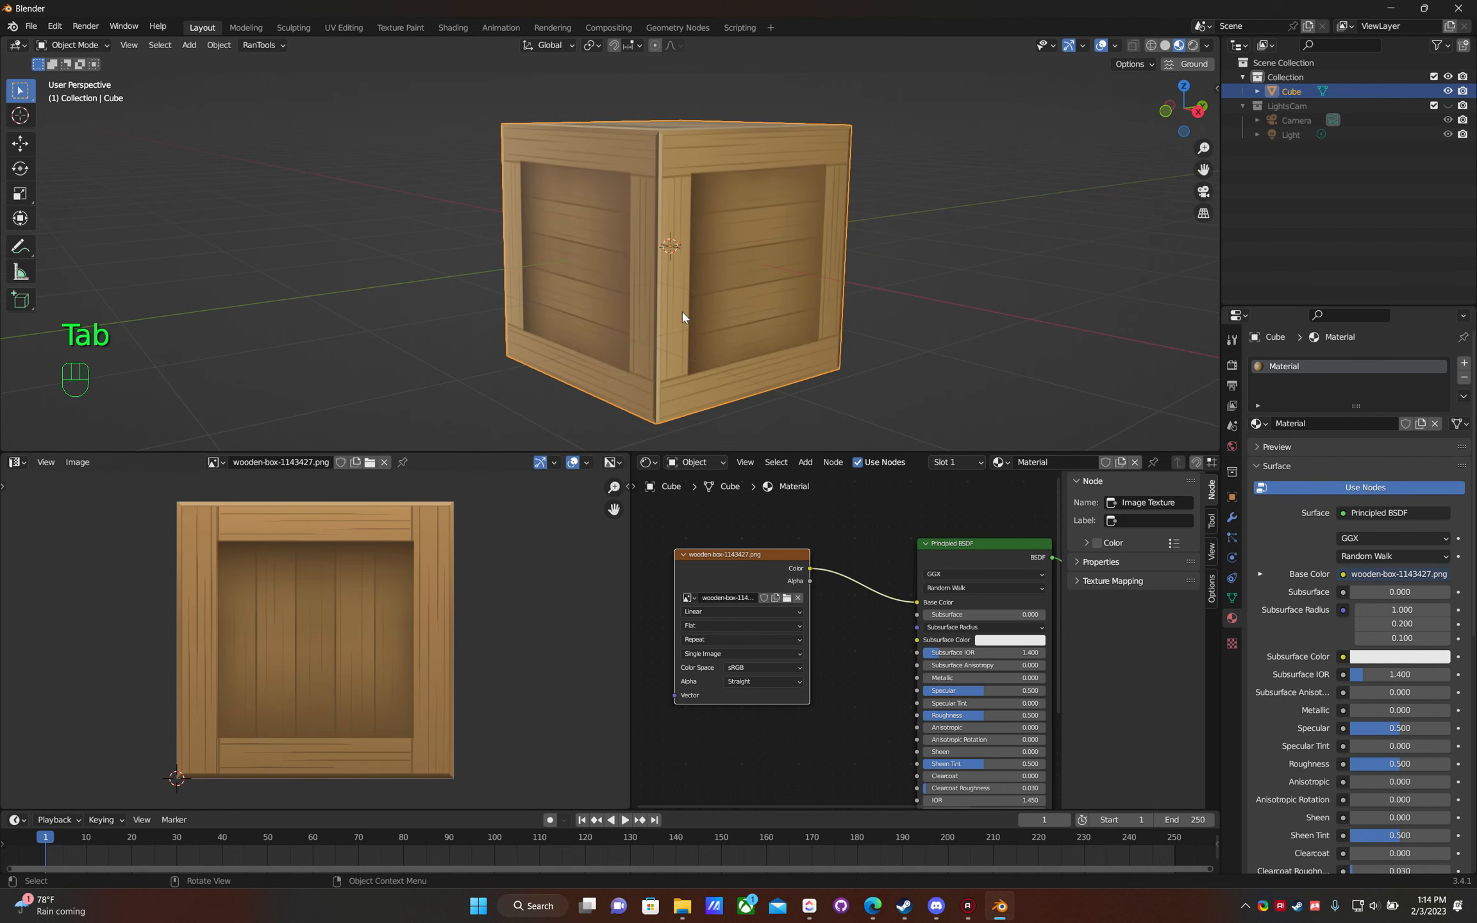
mouse_move(842, 309)
middle_down()
mouse_move(764, 352)
mouse_move(411, 301)
mouse_move(332, 306)
mouse_move(797, 282)
mouse_move(831, 306)
middle_up()
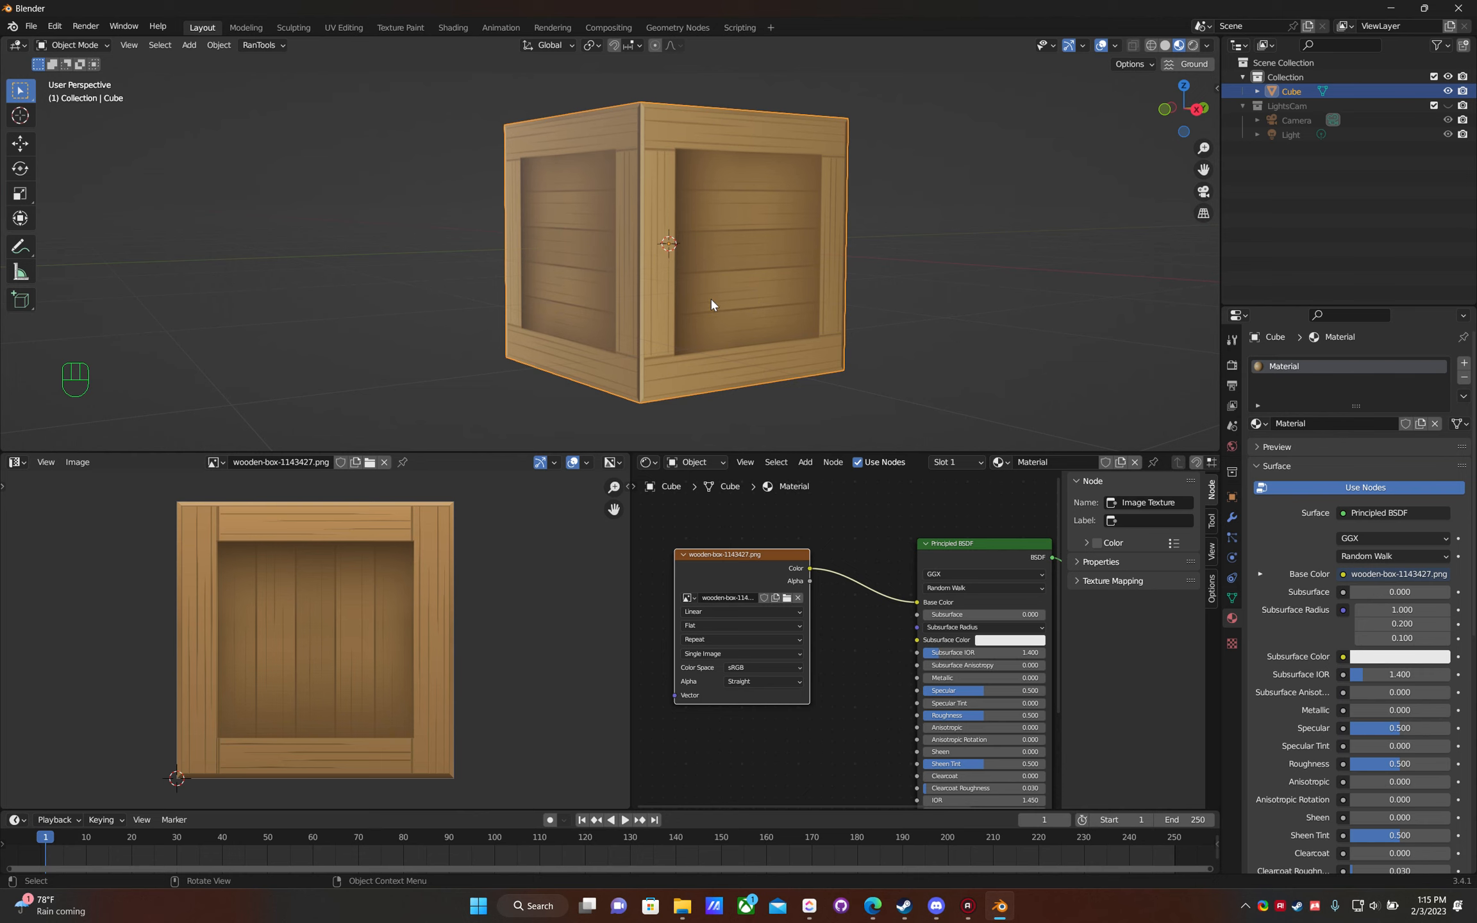
drag(630, 550, 341, 577)
drag(571, 551, 395, 586)
middle_drag(548, 555, 599, 509)
click(616, 629)
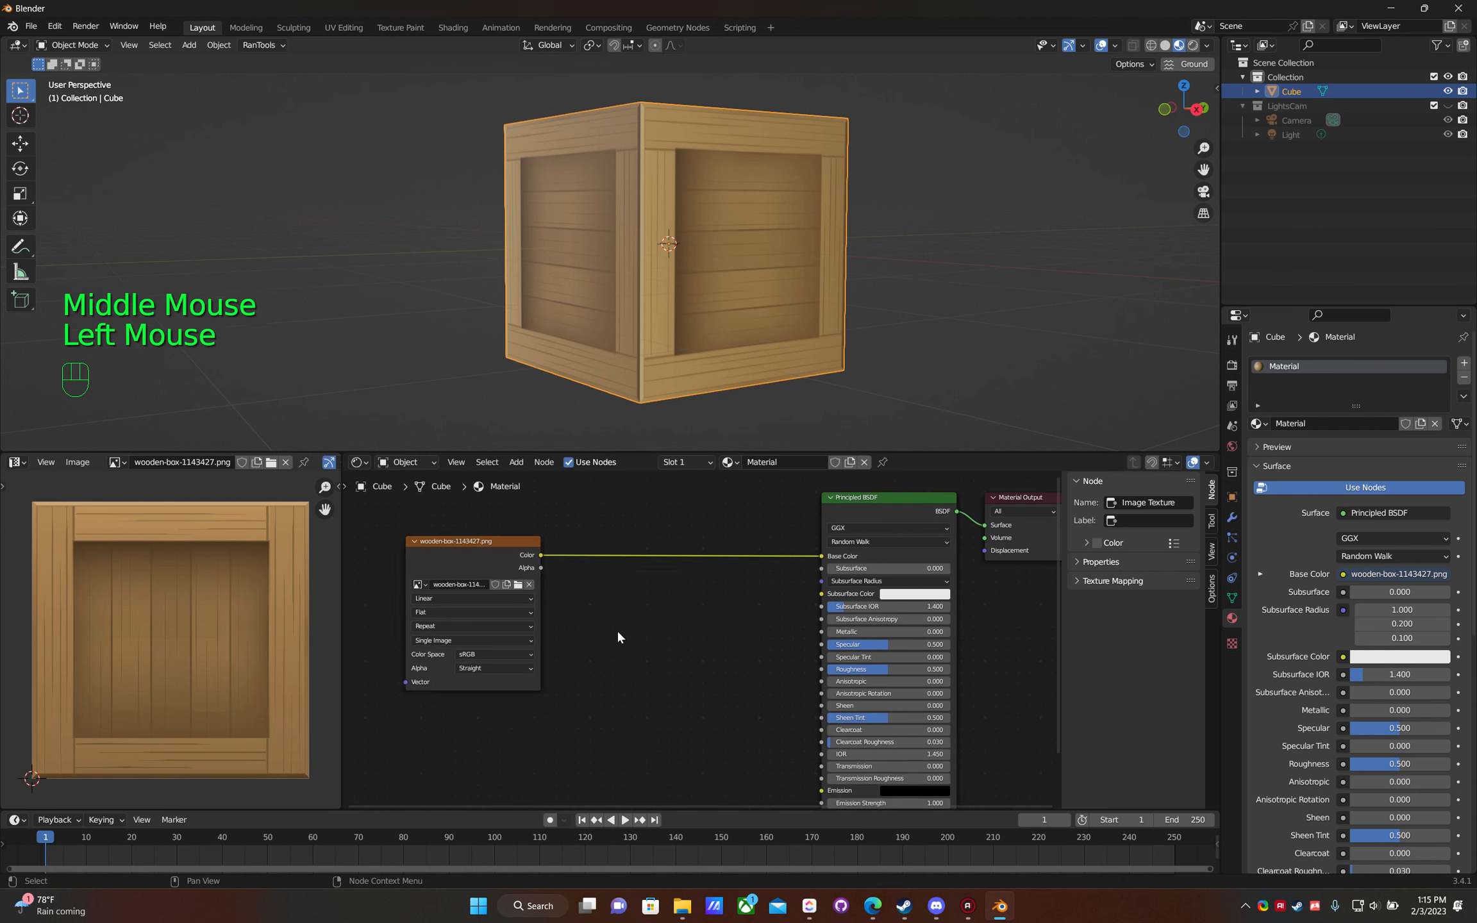
- Insert a ColorRamp node into the link between the wooden-box image's Color output and the Principled BSDF's Base Color
key(shift+a)
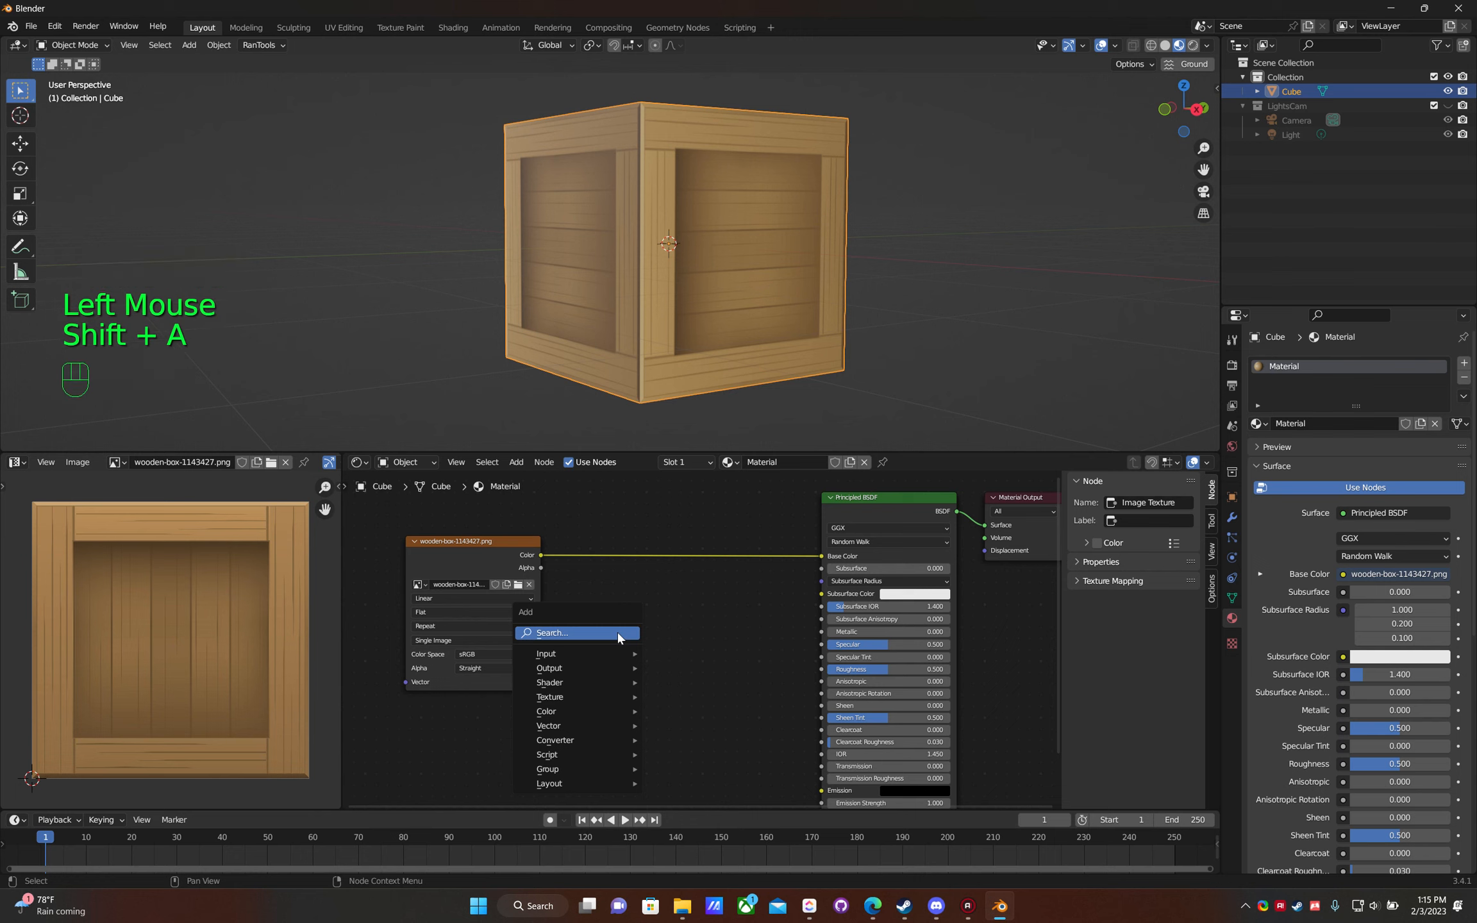
click(617, 632)
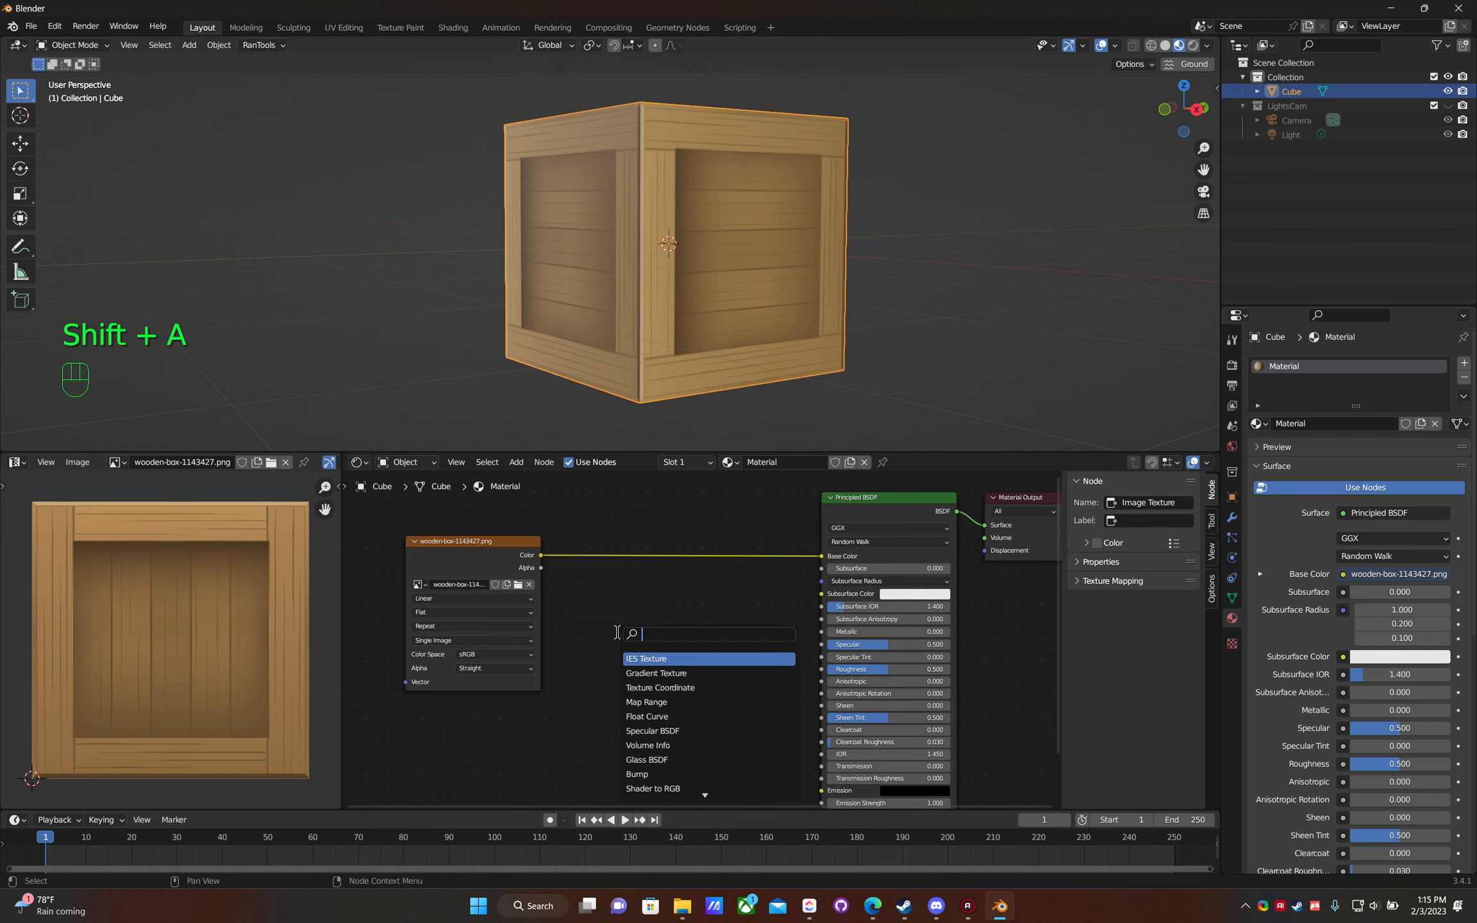
text(ca)
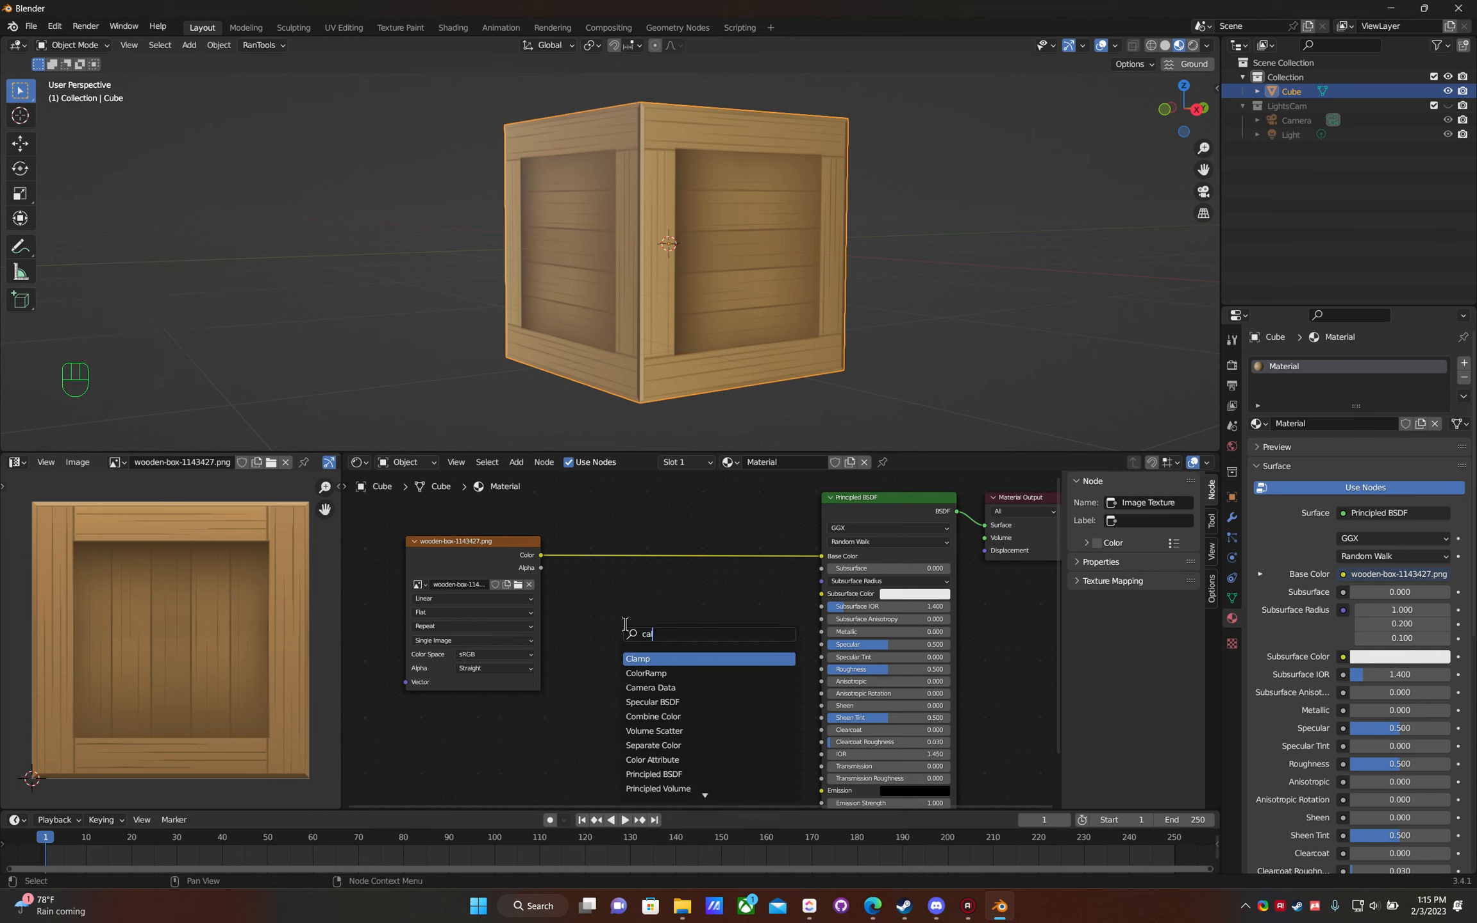
click(635, 674)
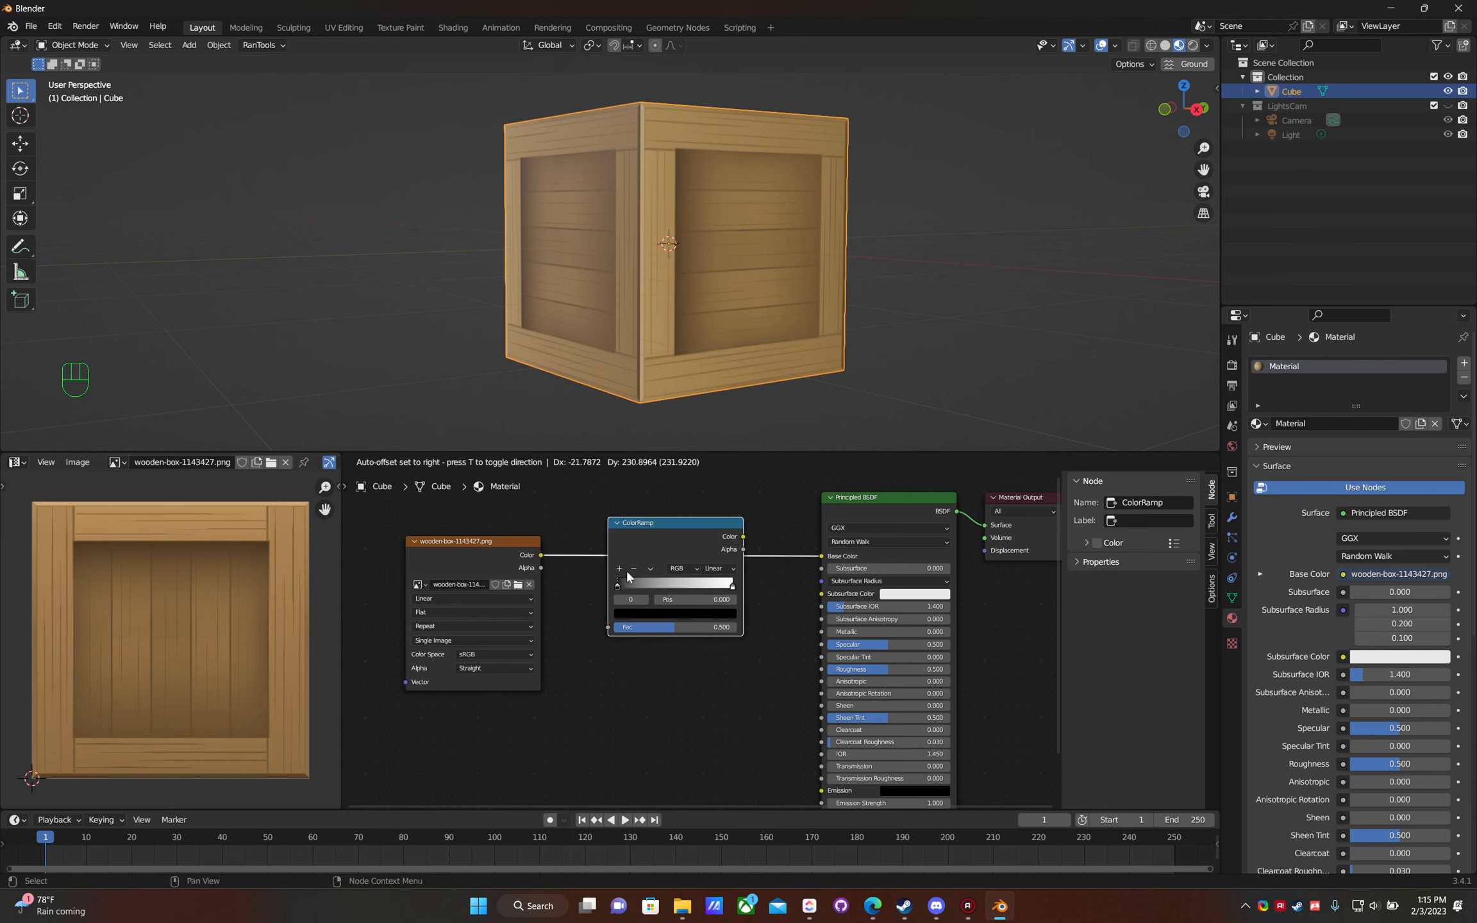
click(631, 590)
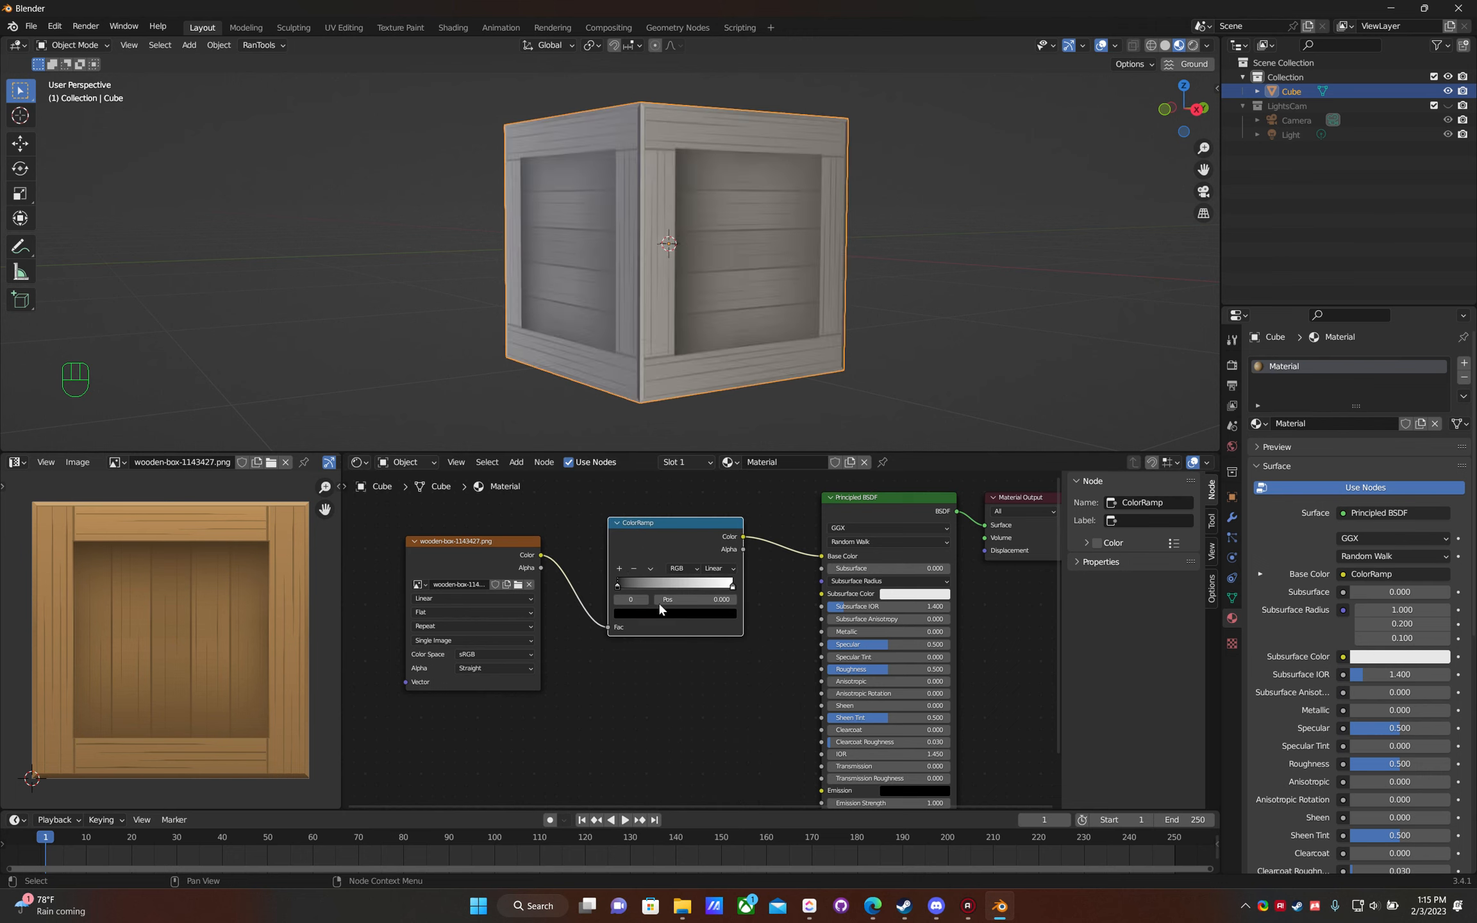
- Move the ColorRamp's black stop to about 0.113 and its white stop to about 0.840
drag(617, 584, 630, 584)
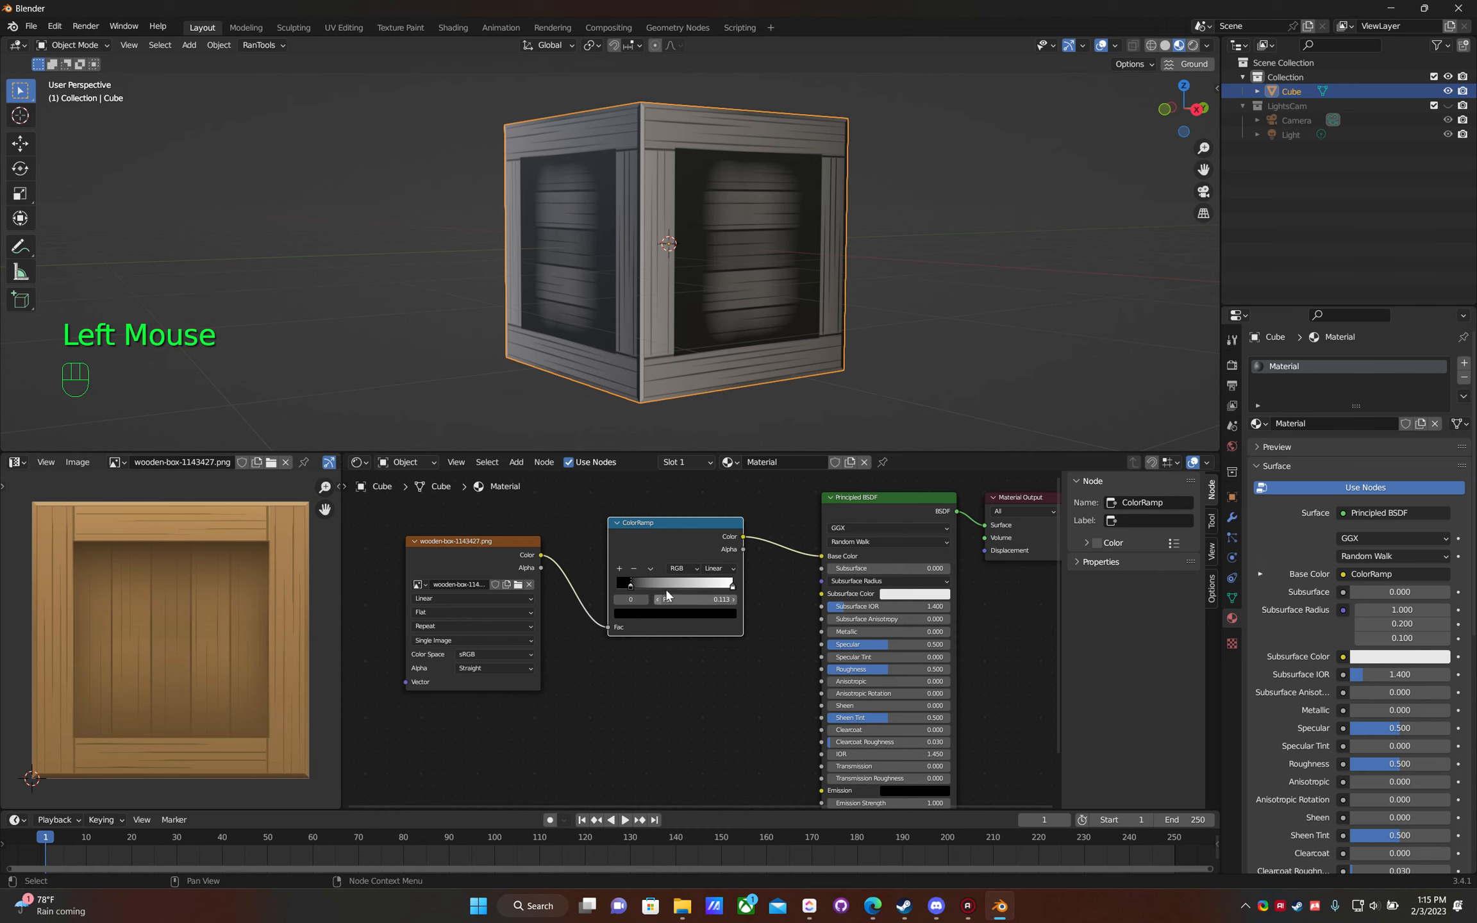
click(631, 587)
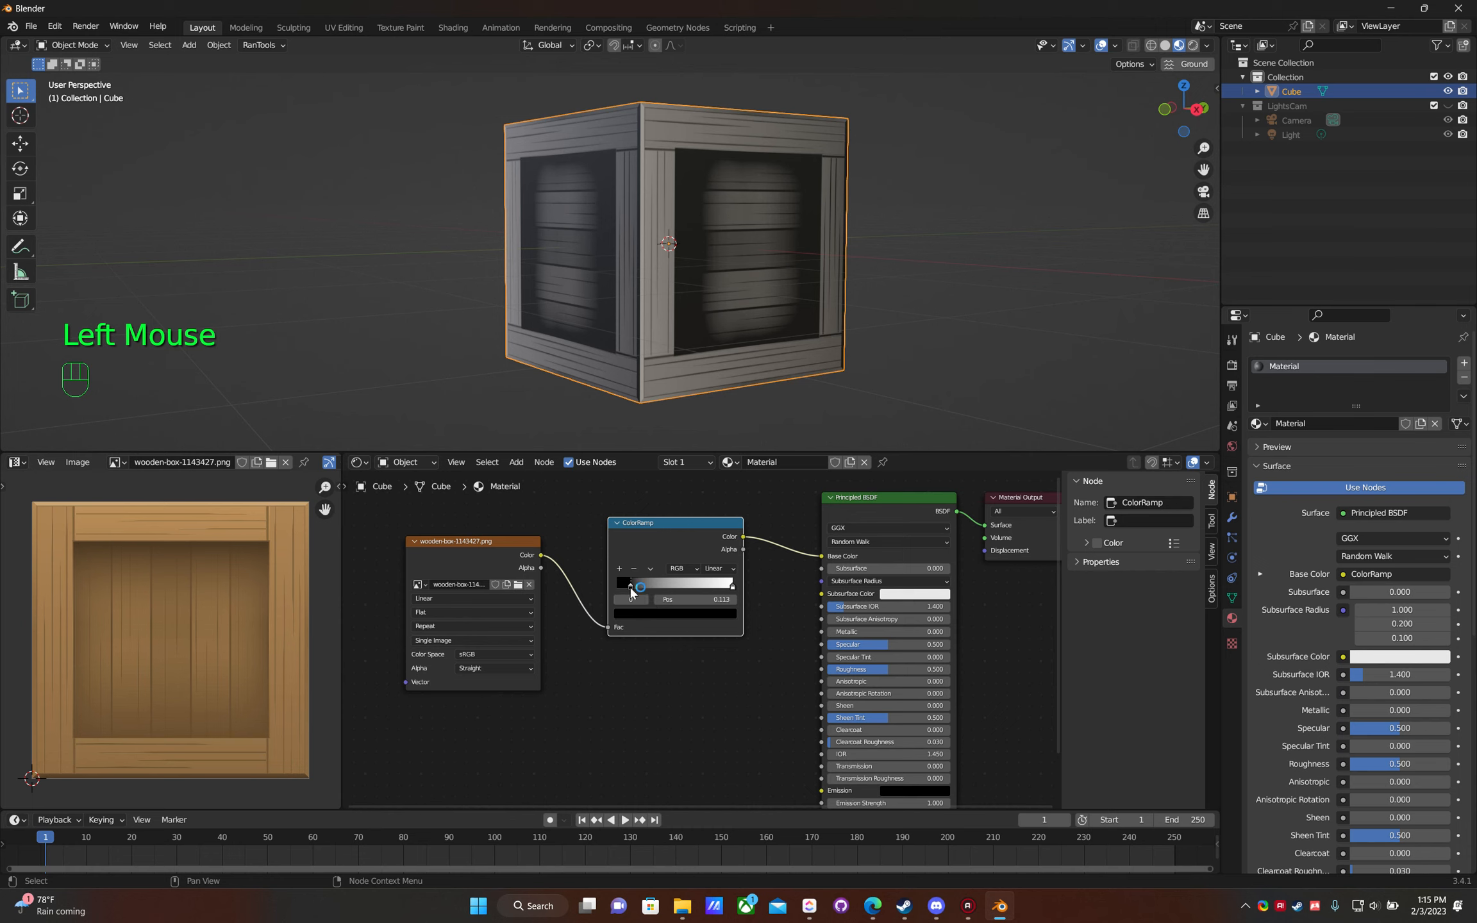
click(731, 585)
drag(732, 590, 714, 588)
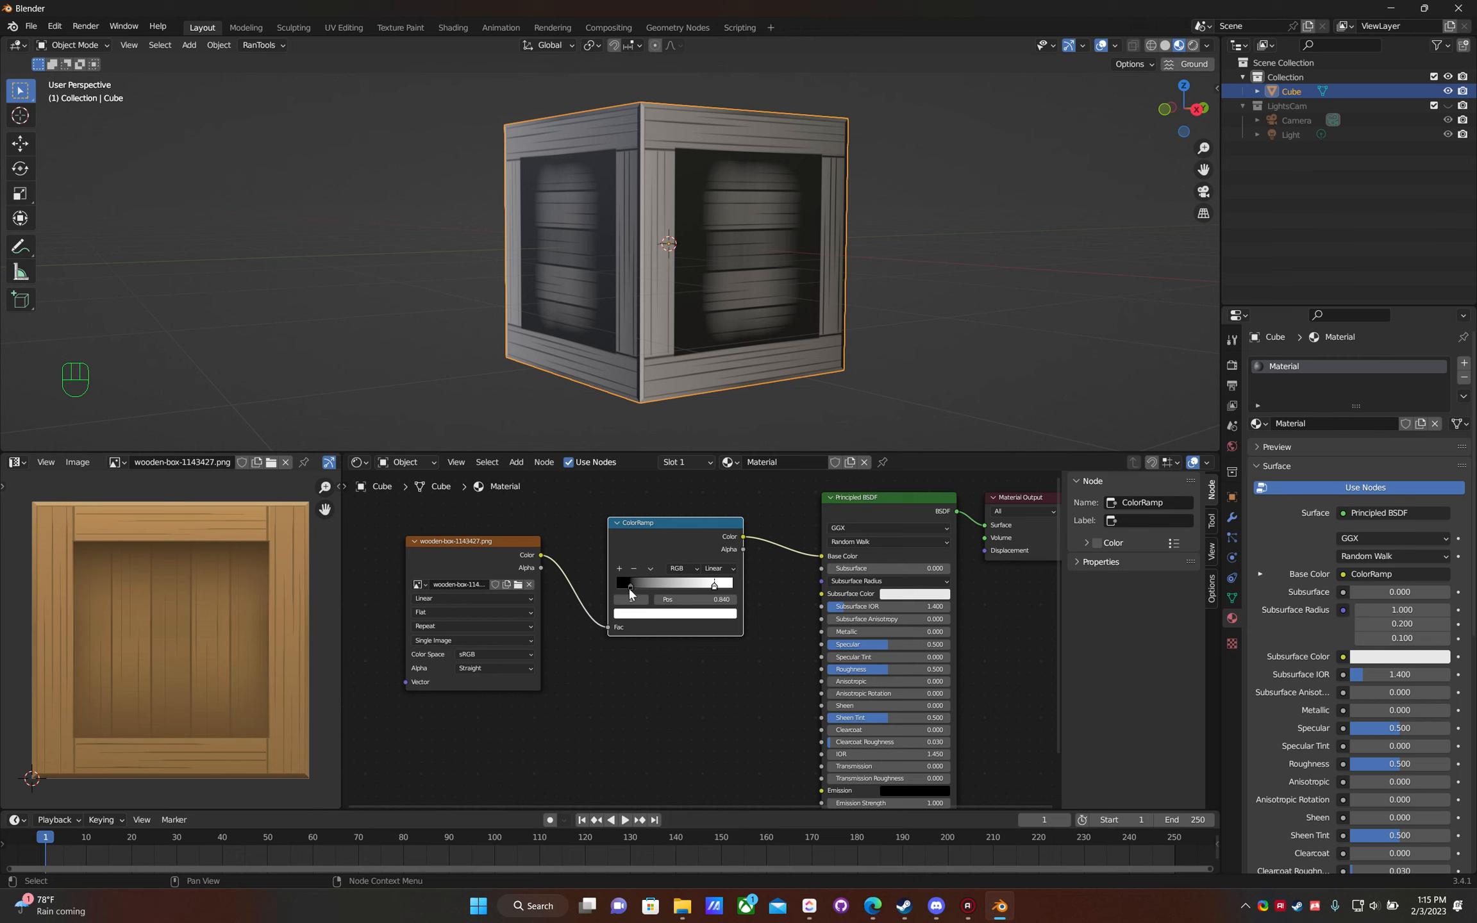
- Color the ColorRamp's black stop with a brown sampled from the box image's inner planks and move it to about 0.04
click(630, 585)
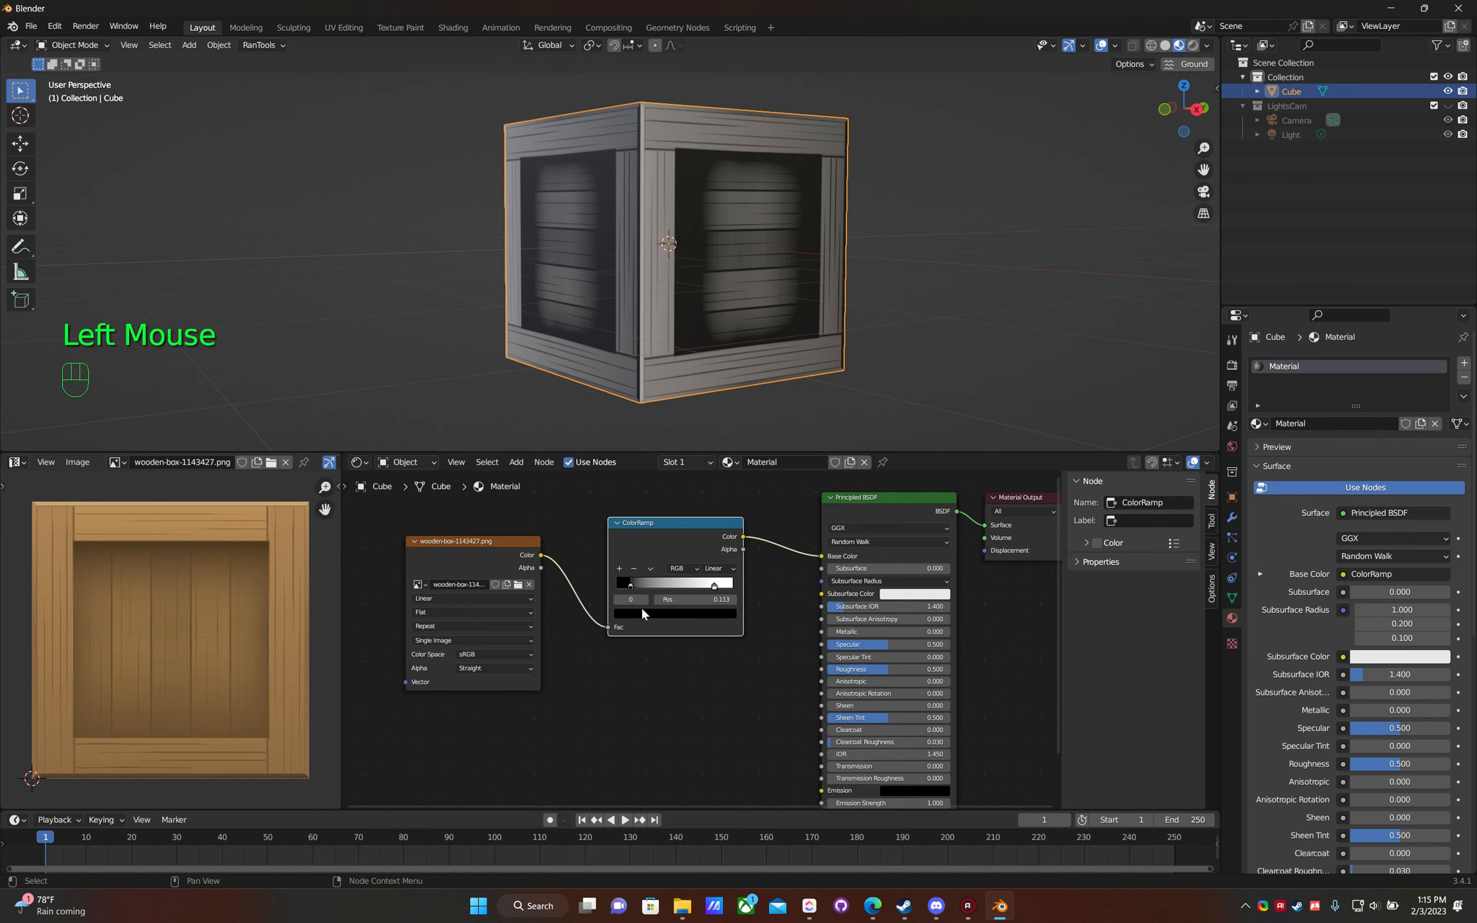
click(643, 614)
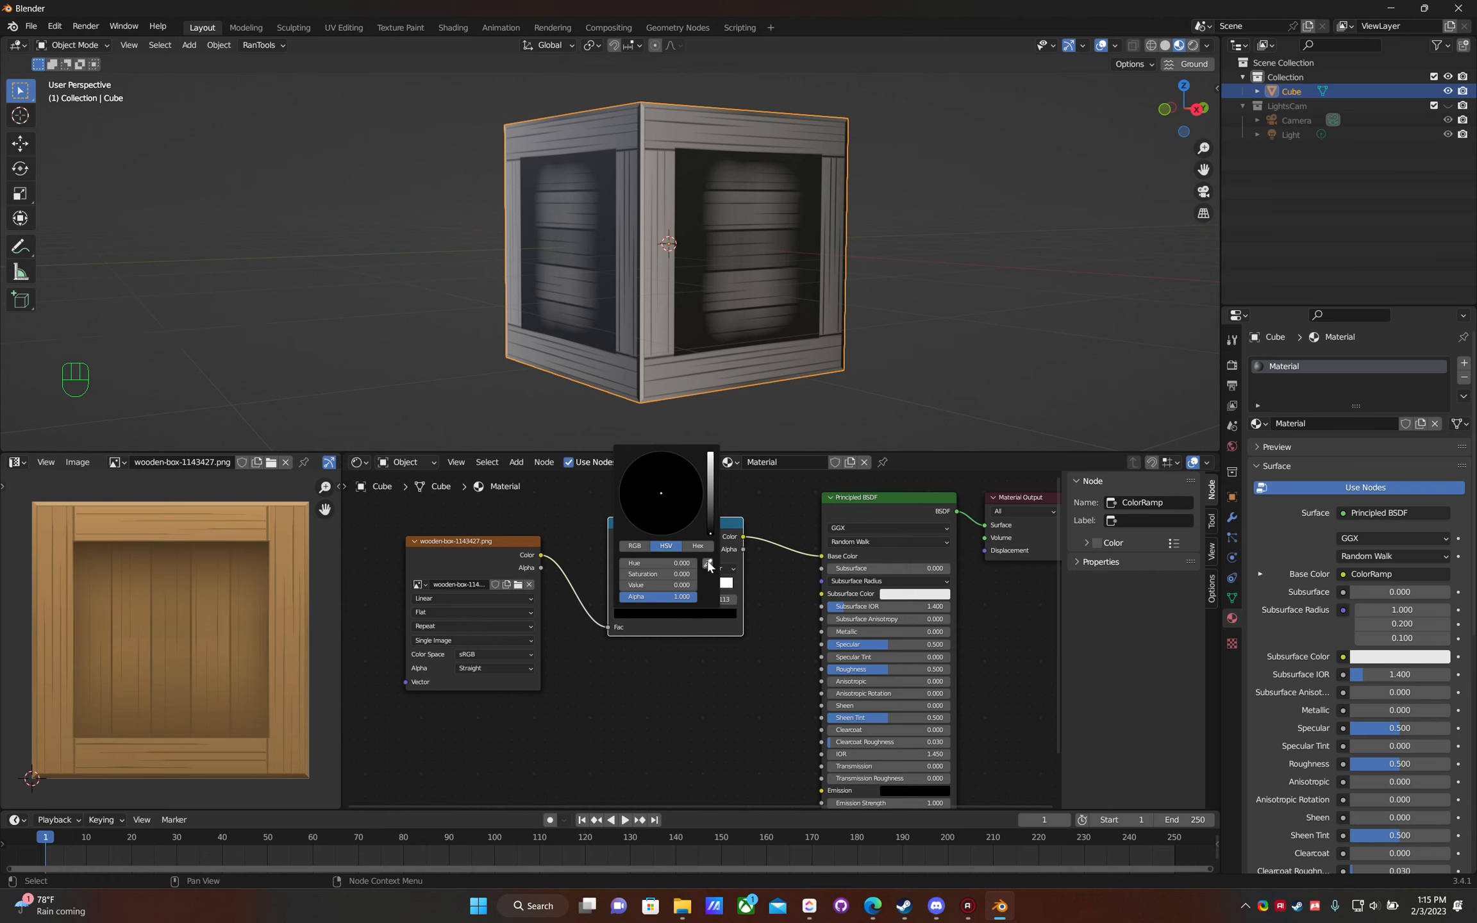
click(707, 564)
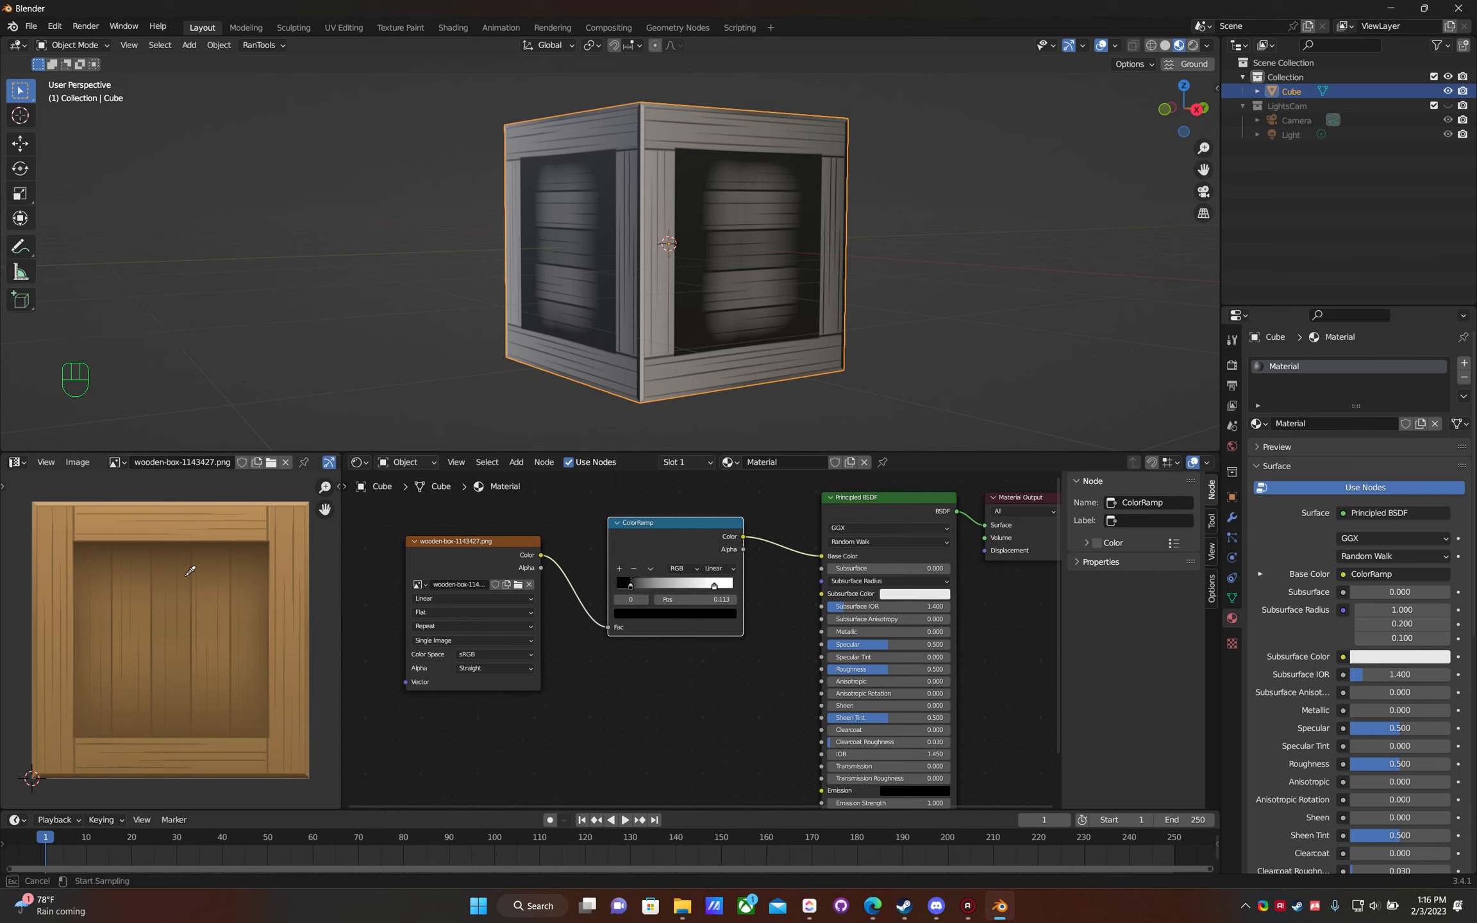
click(163, 592)
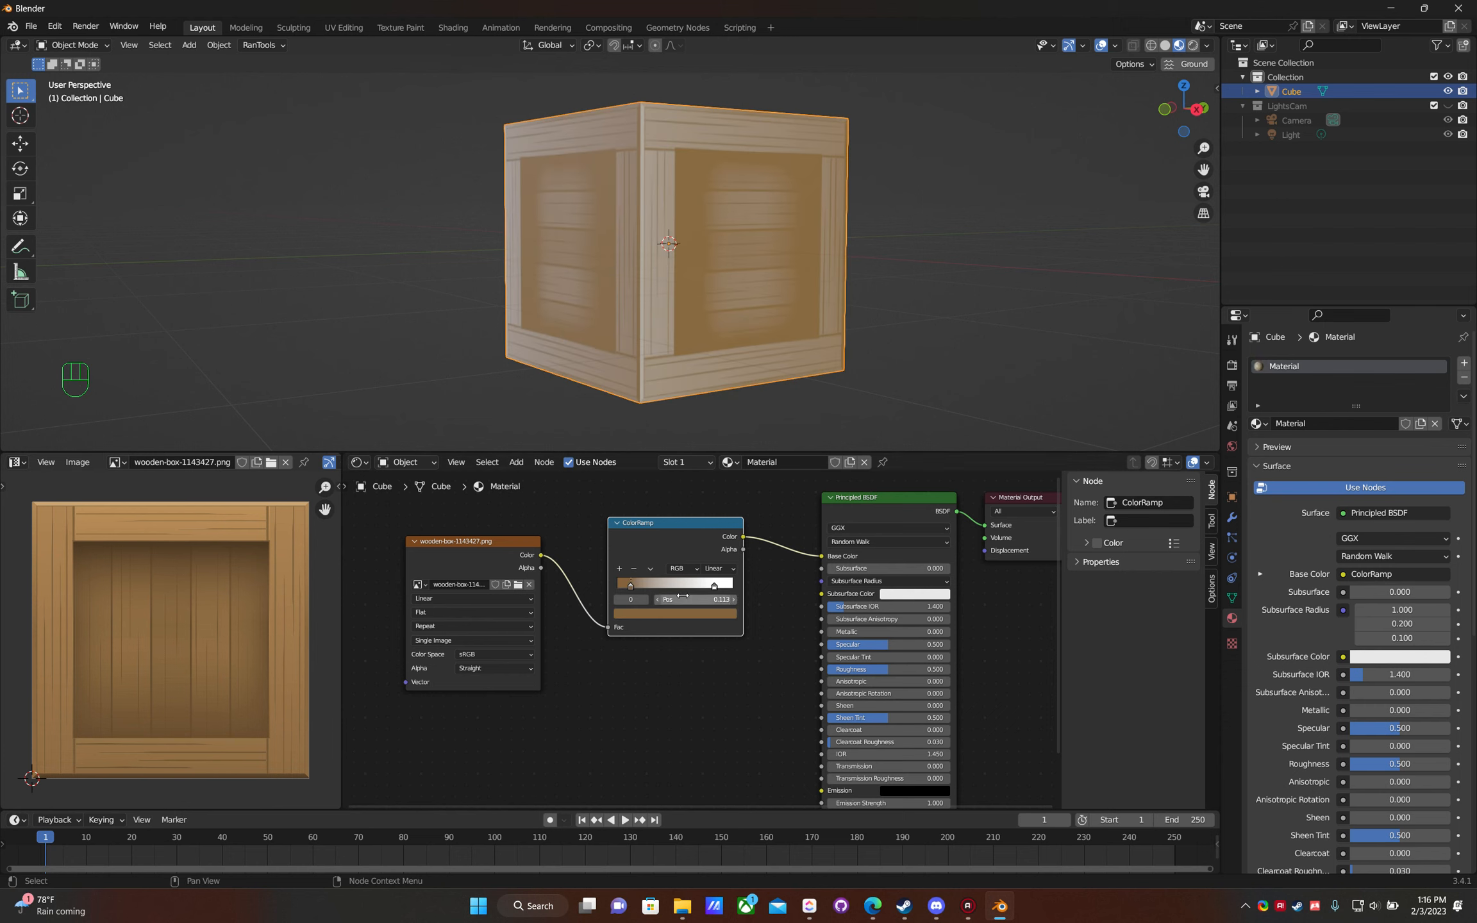
mouse_move(631, 586)
mouse_down()
mouse_move(666, 584)
mouse_move(622, 586)
mouse_up()
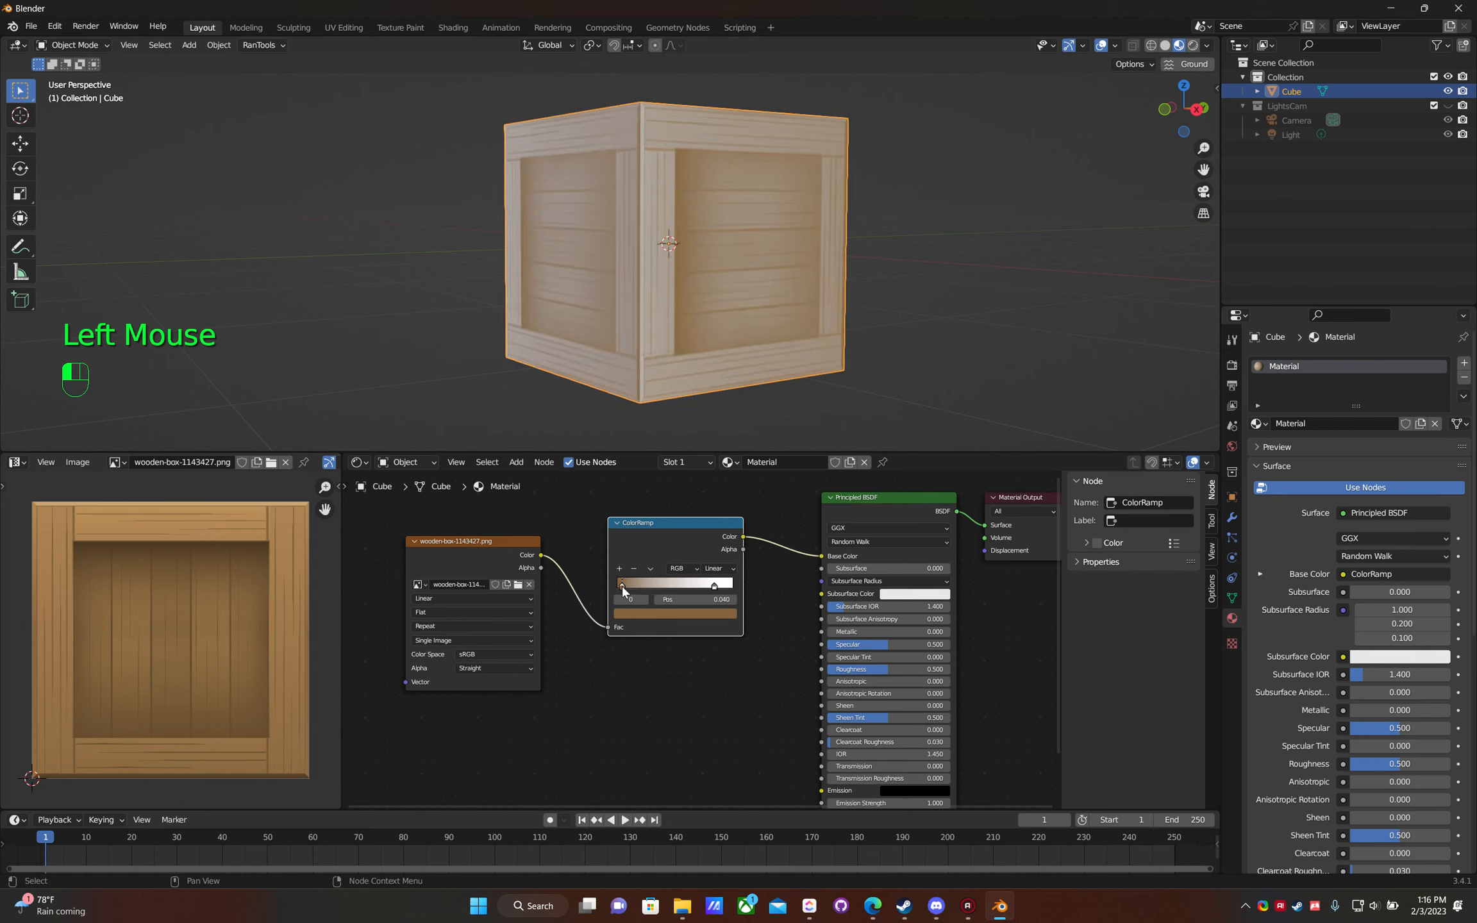
click(698, 613)
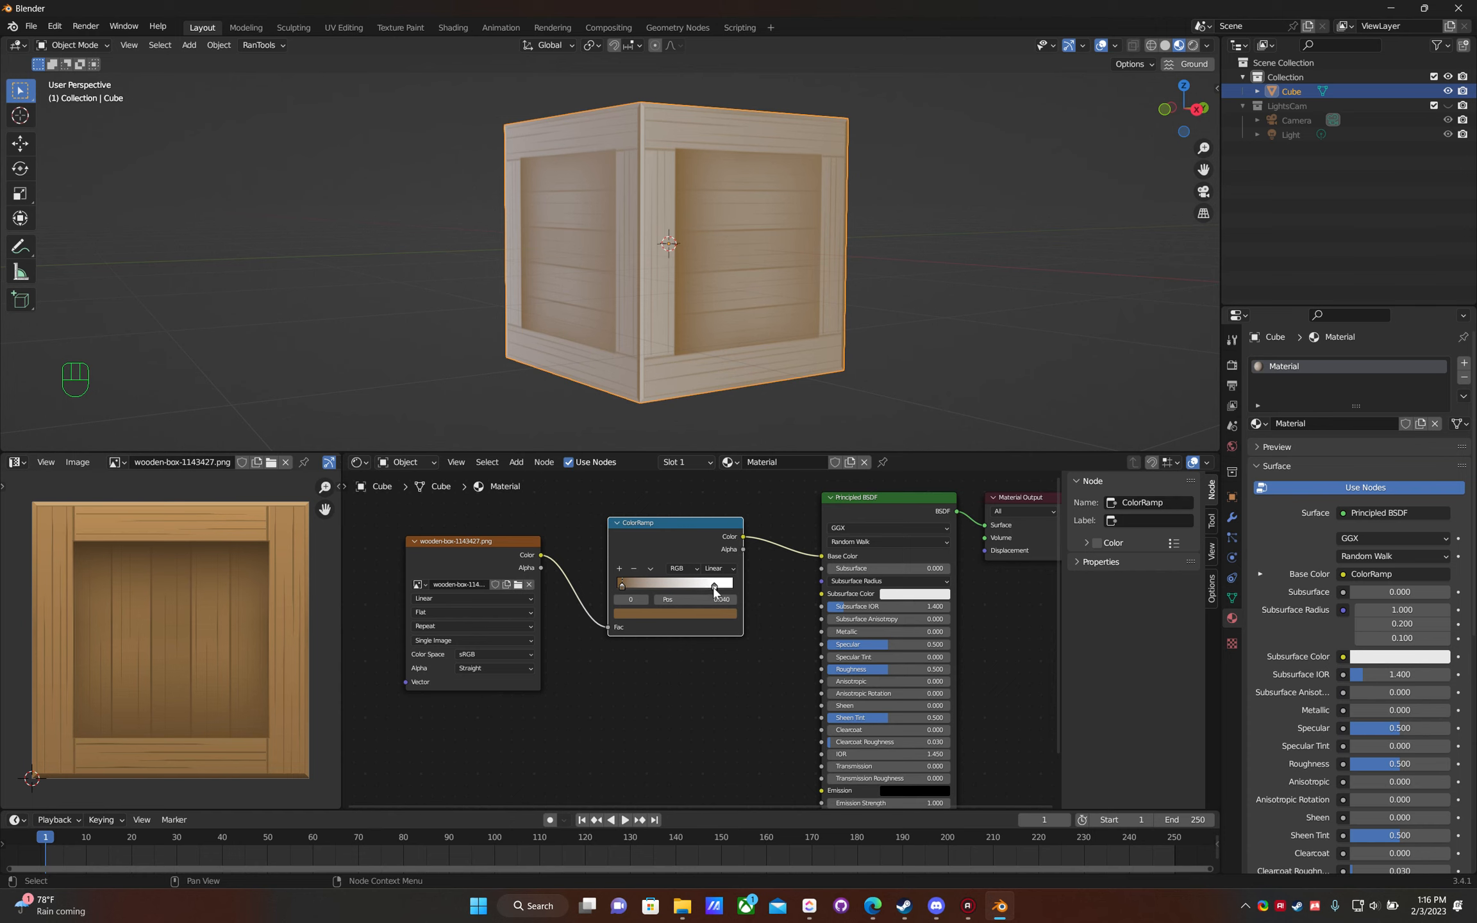
- Color the ColorRamp's white stop with a dark brown sampled from the shadow at the inner panel's upper edge in the box image
click(714, 588)
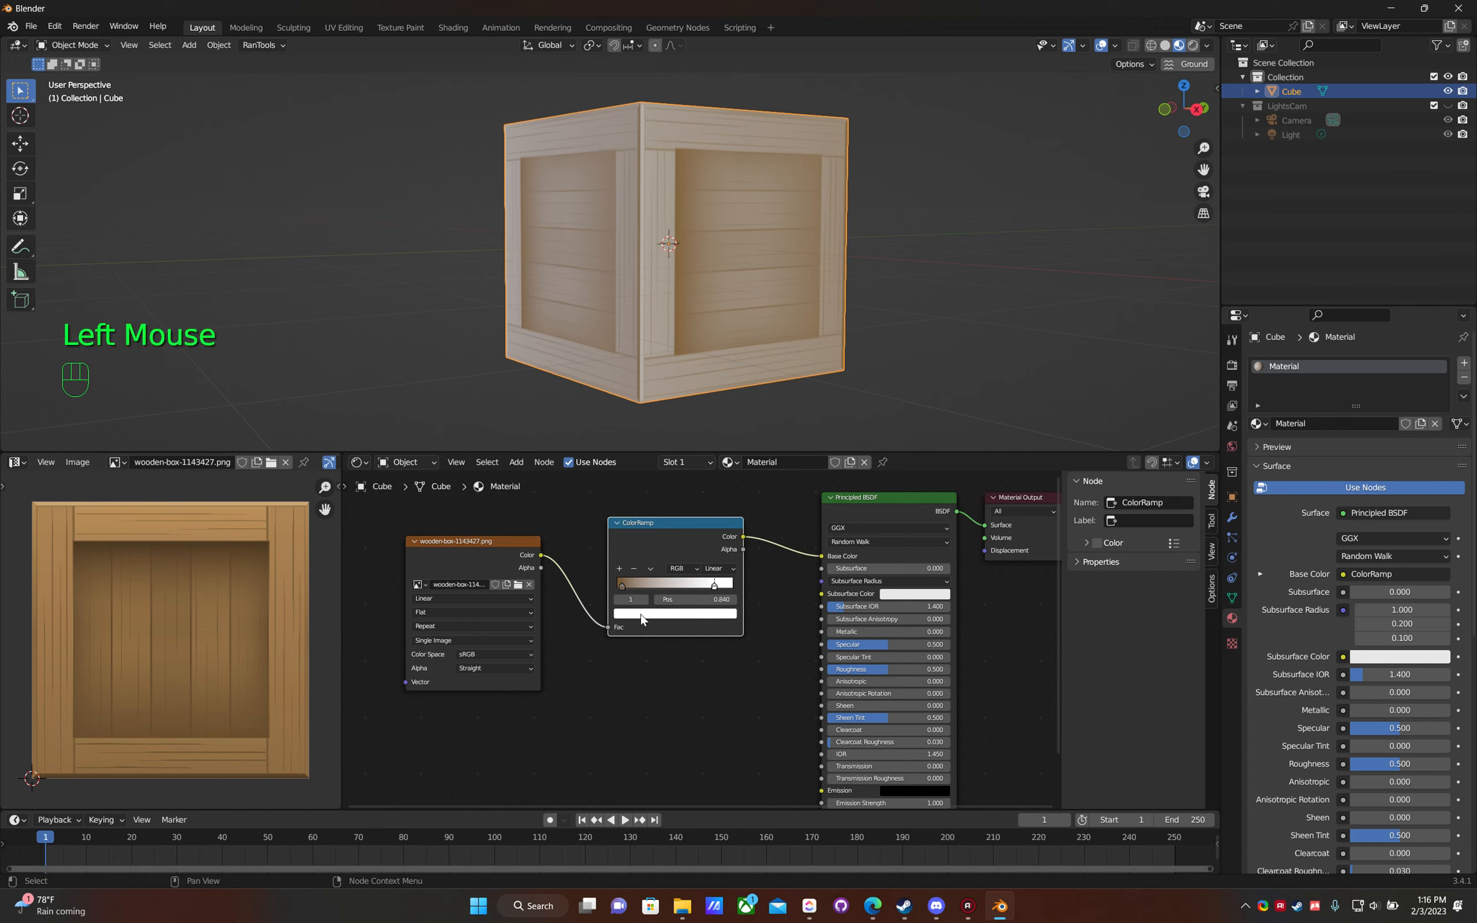
click(636, 616)
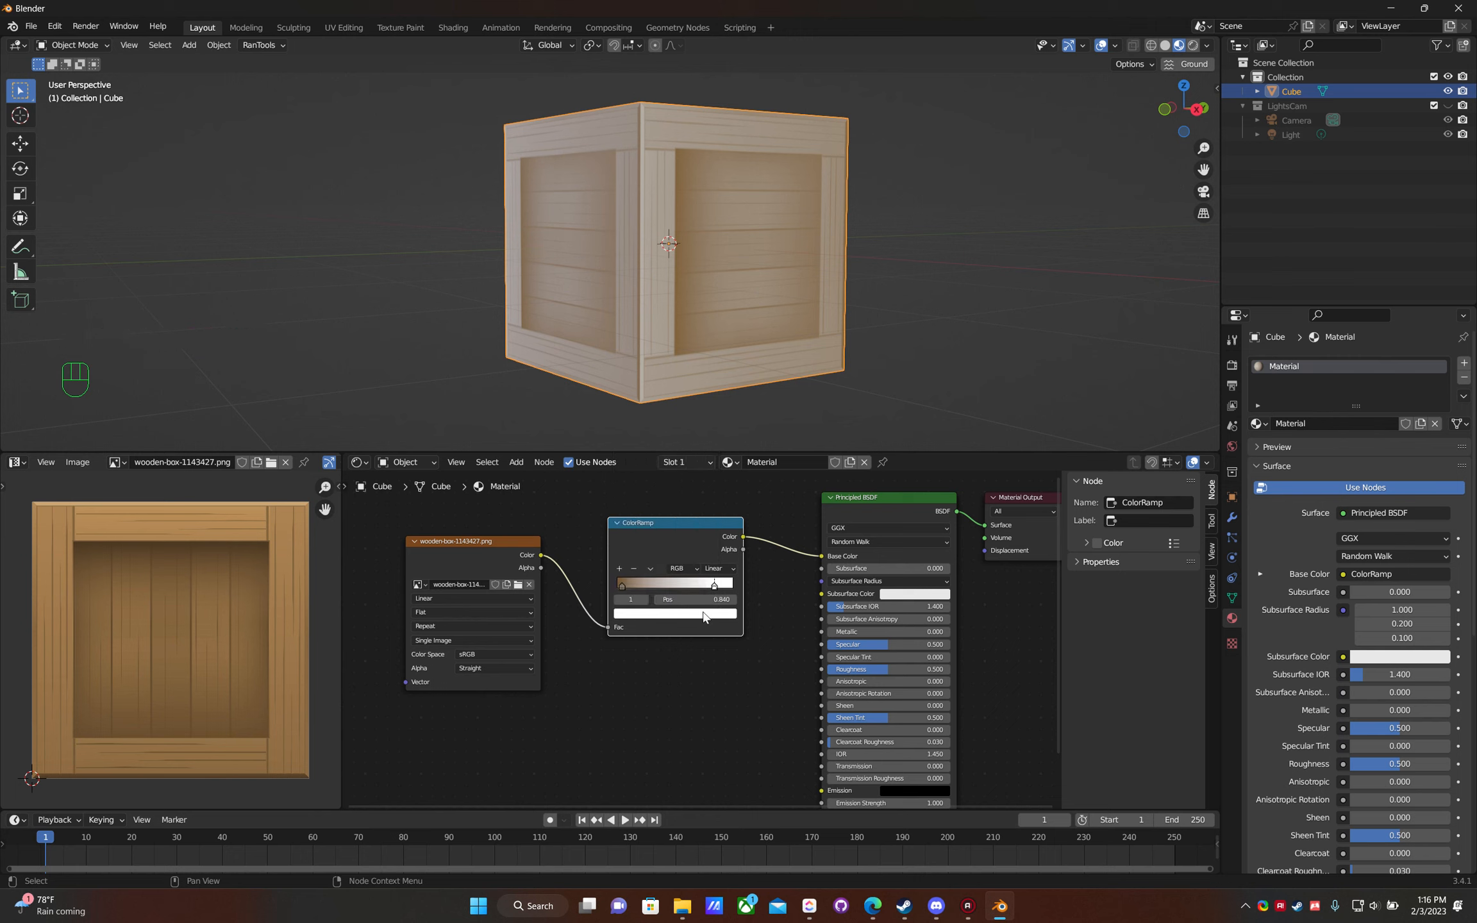
click(705, 616)
click(707, 562)
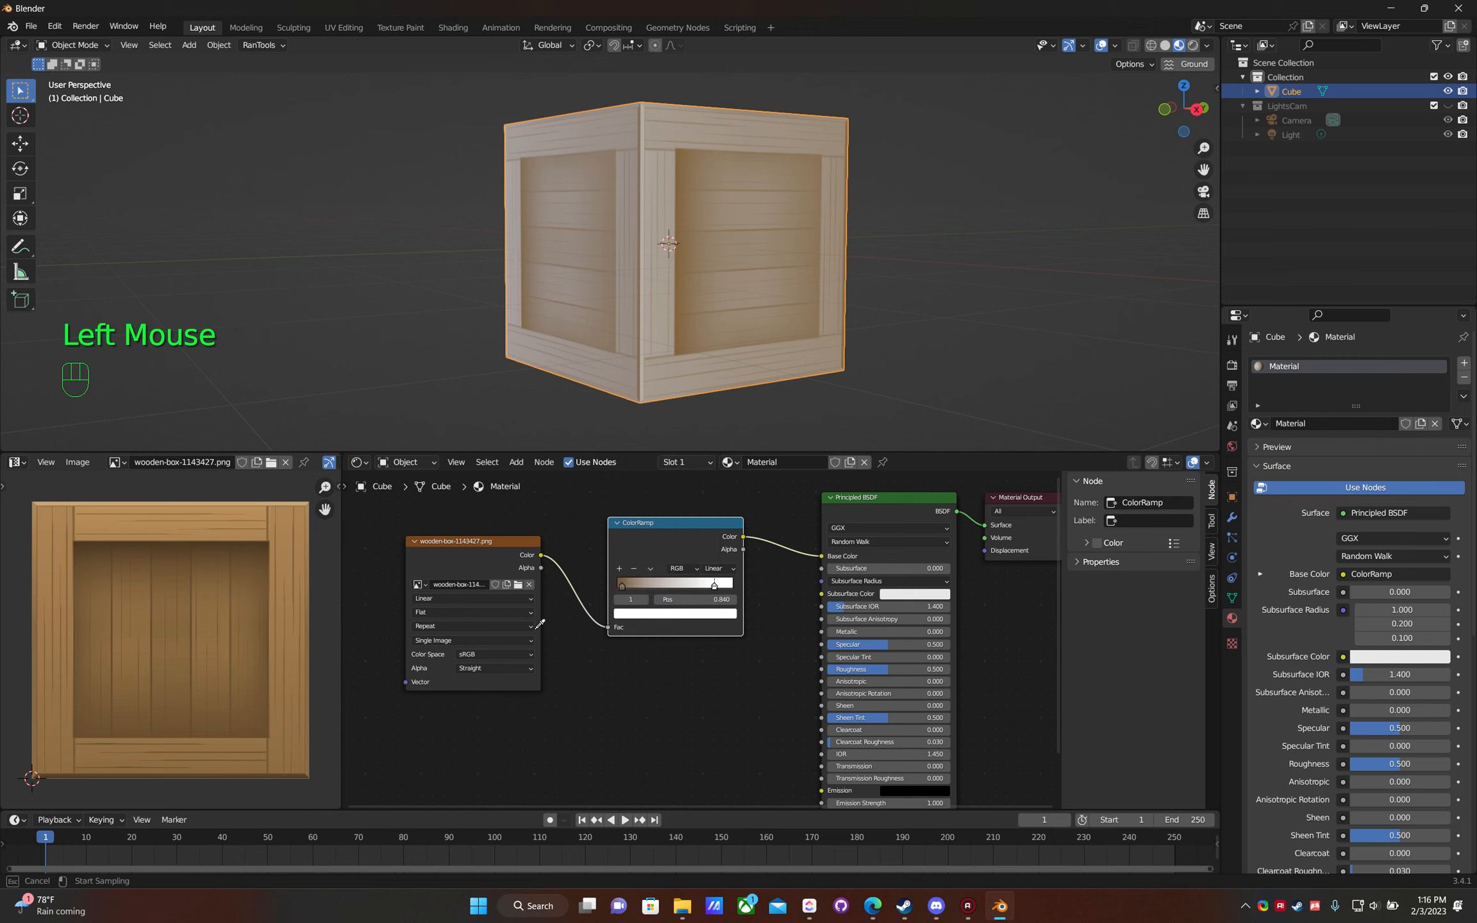
click(209, 546)
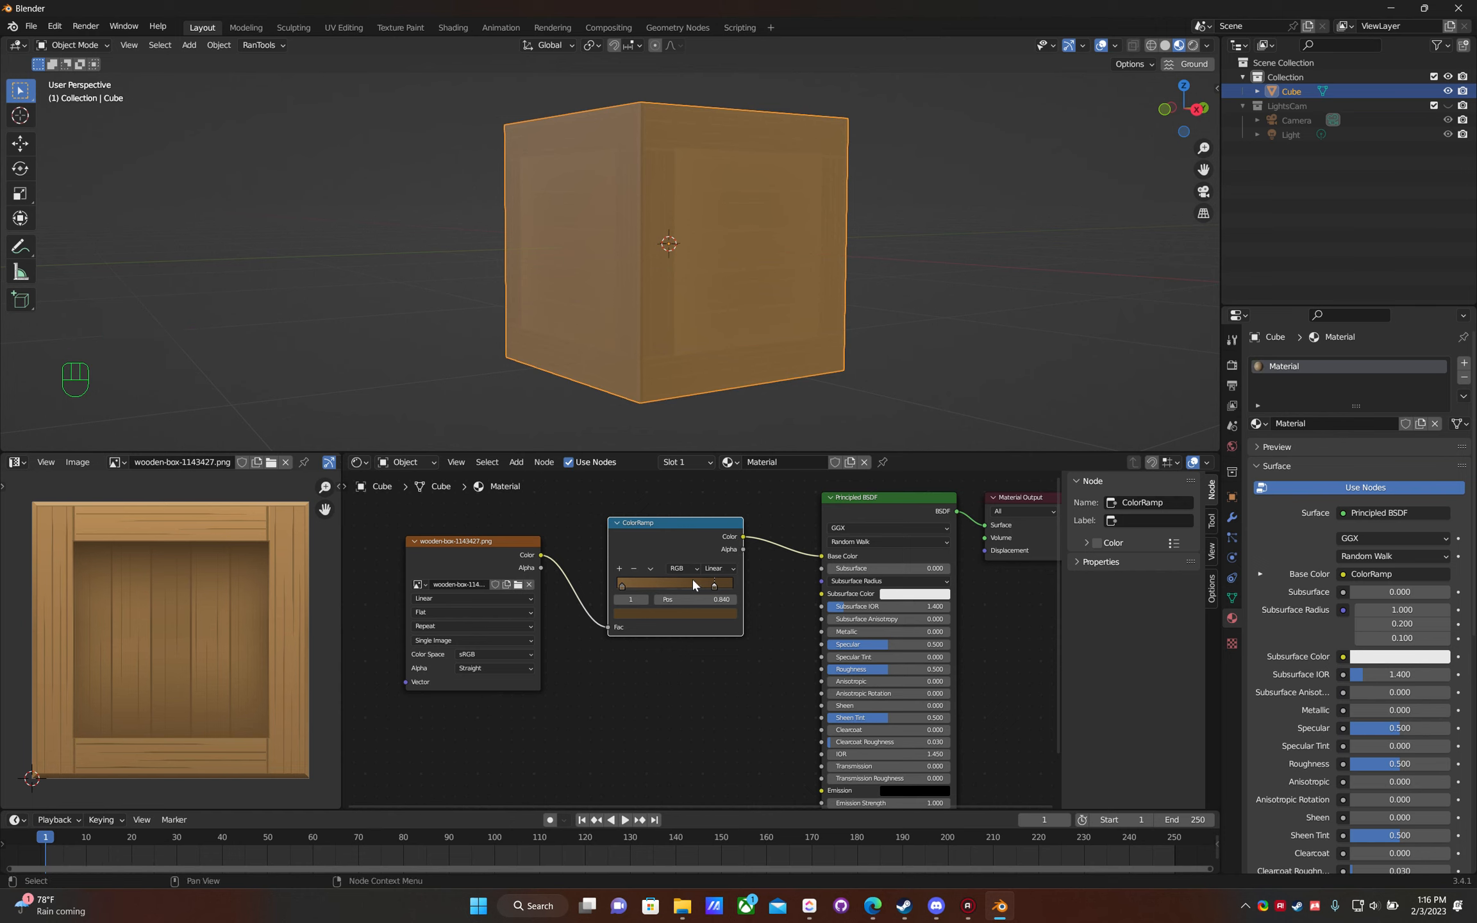
- Rearrange the two ColorRamp stops, with the dark brown one at about 0.044 and the lighter brown one at about 0.138
drag(712, 586, 645, 590)
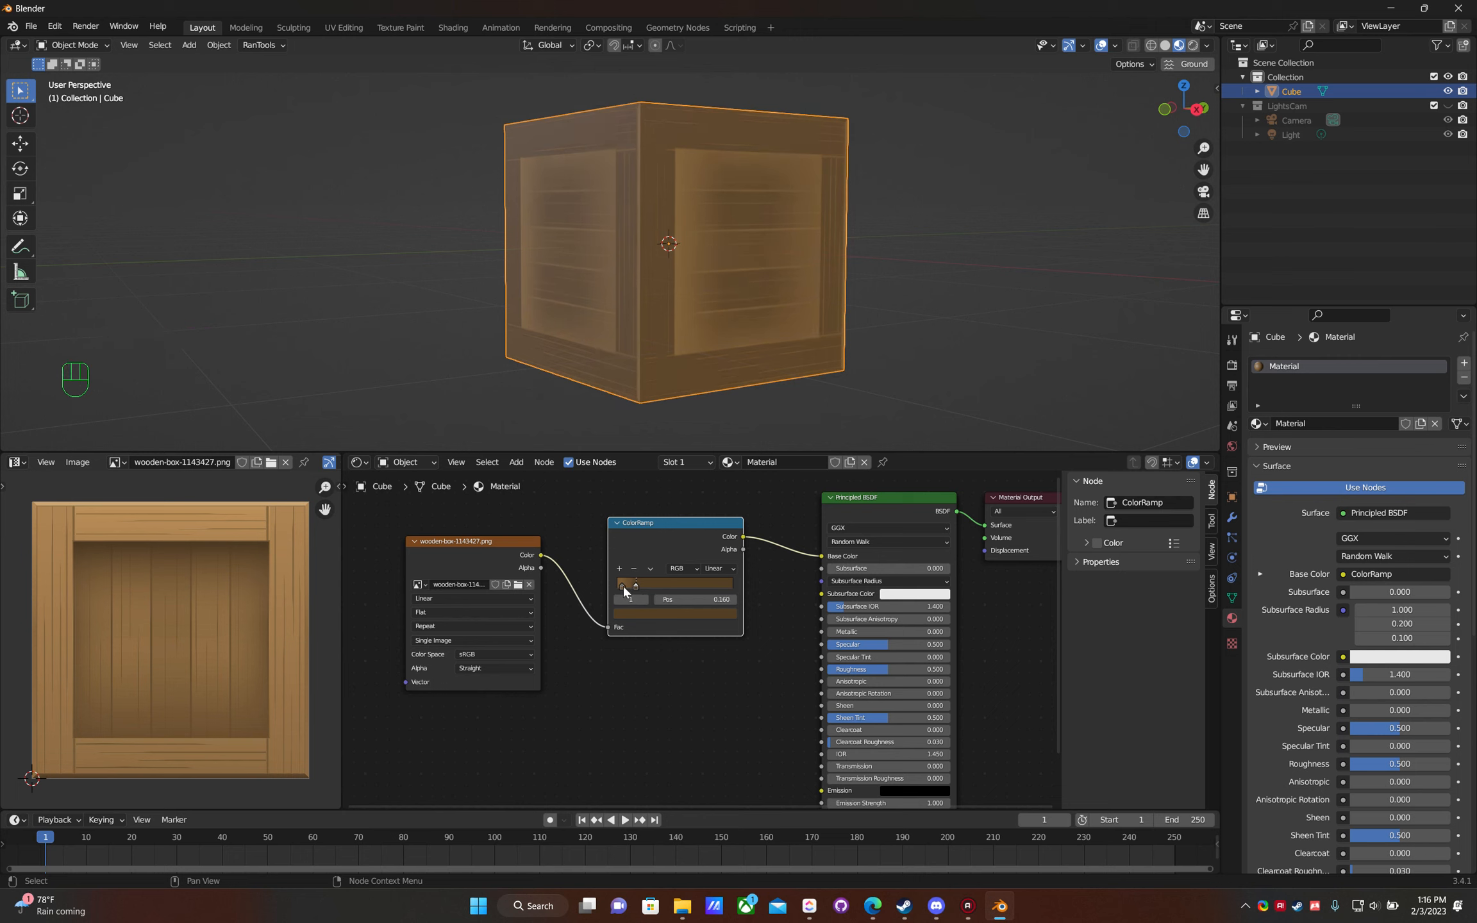
mouse_move(621, 584)
mouse_down()
mouse_move(703, 587)
mouse_move(627, 585)
mouse_up()
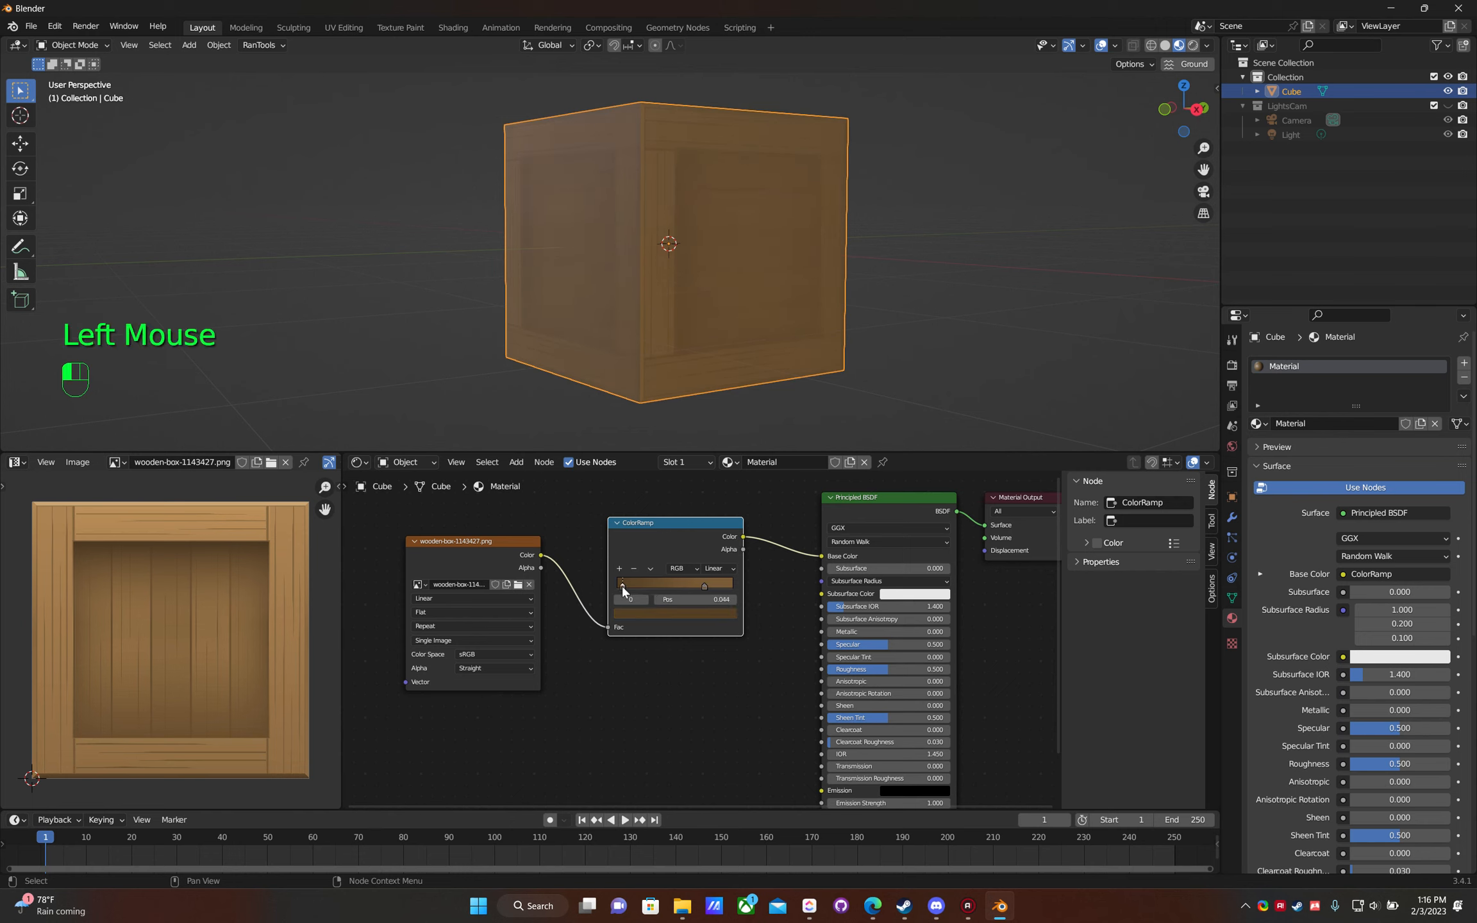
drag(705, 586, 680, 588)
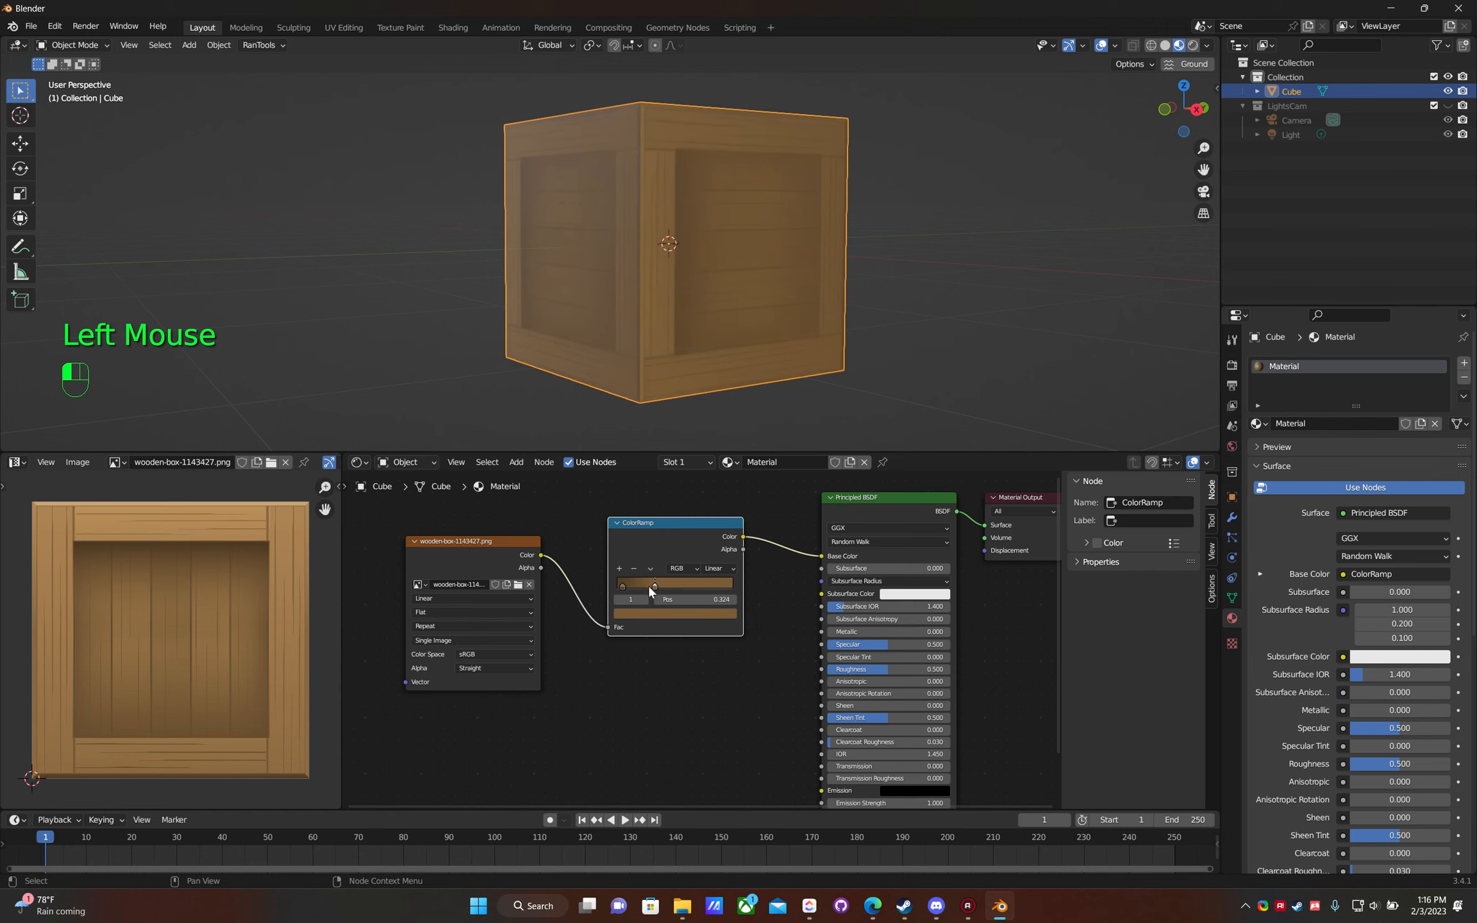
drag(643, 585, 626, 590)
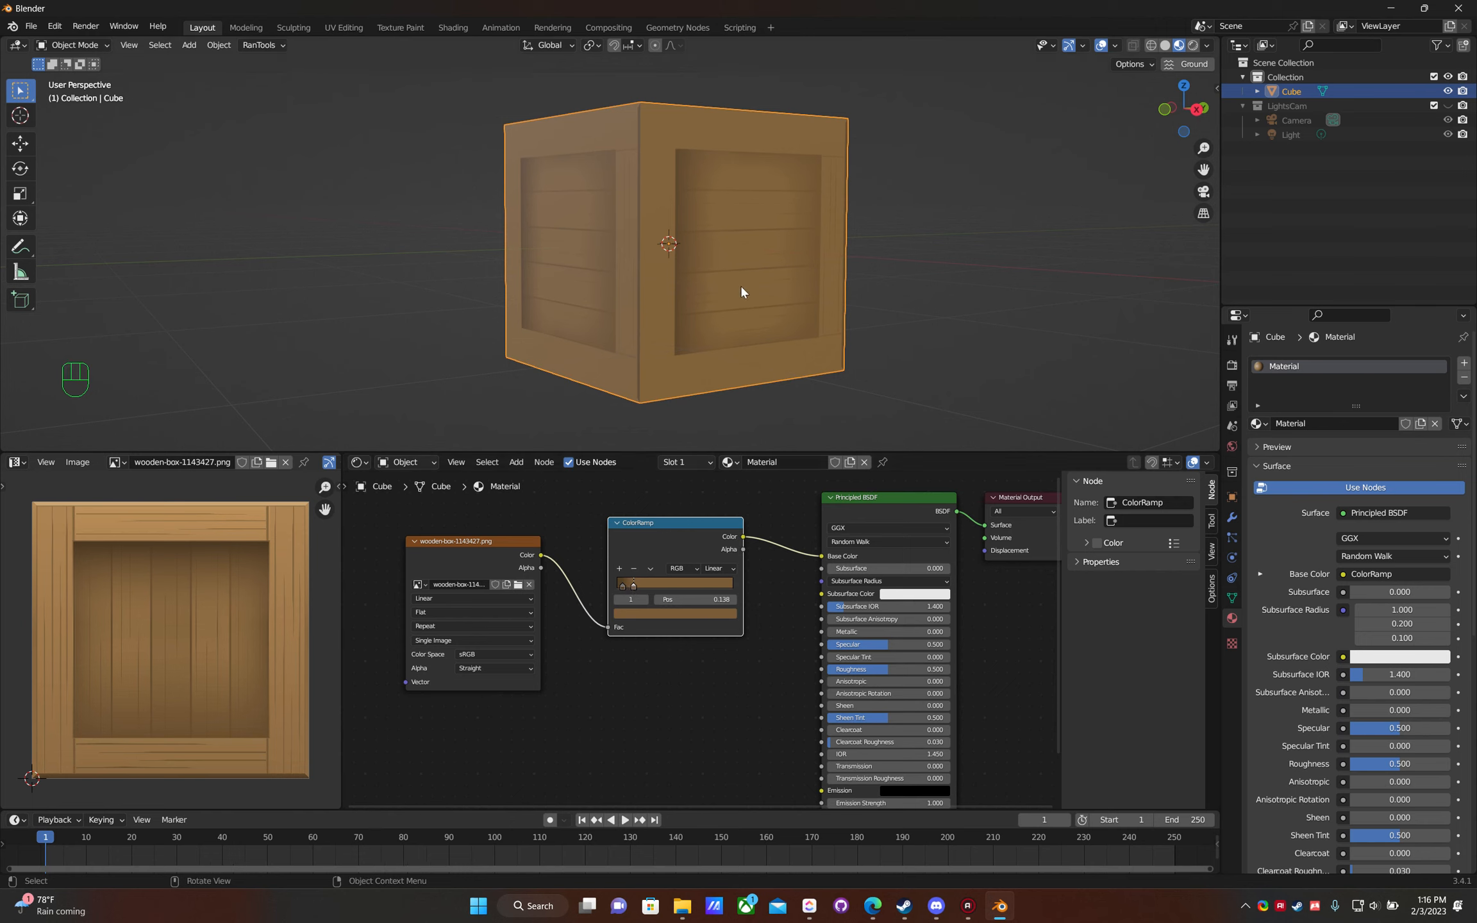
- Add a third ColorRamp stop with the last one near the ramp's far end, and brighten the middle stop at about 0.240 to light brown
click(619, 569)
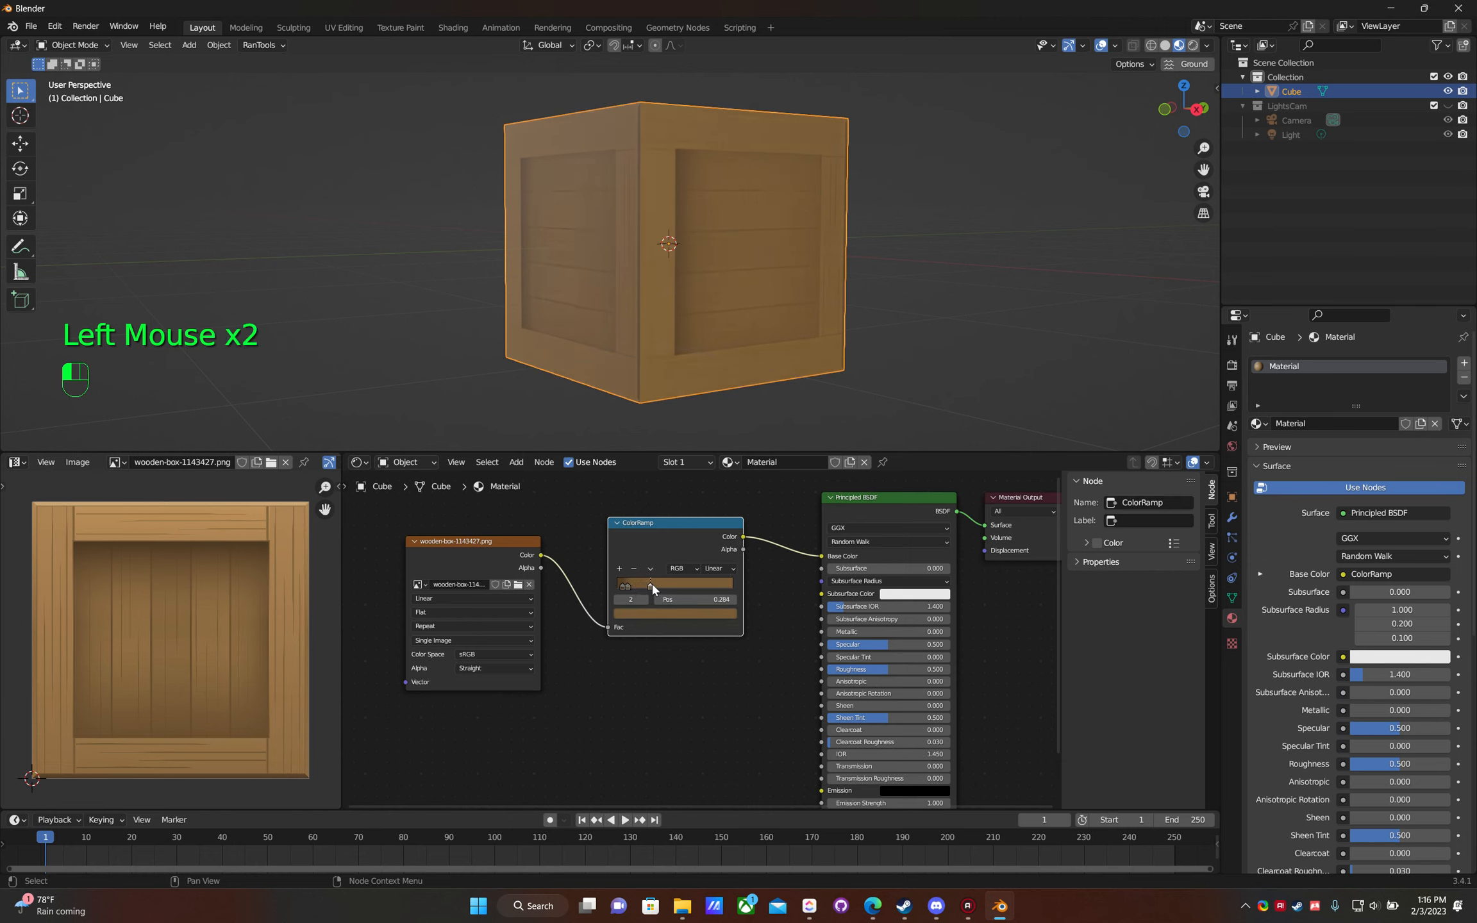
drag(703, 585, 704, 586)
click(630, 586)
click(663, 614)
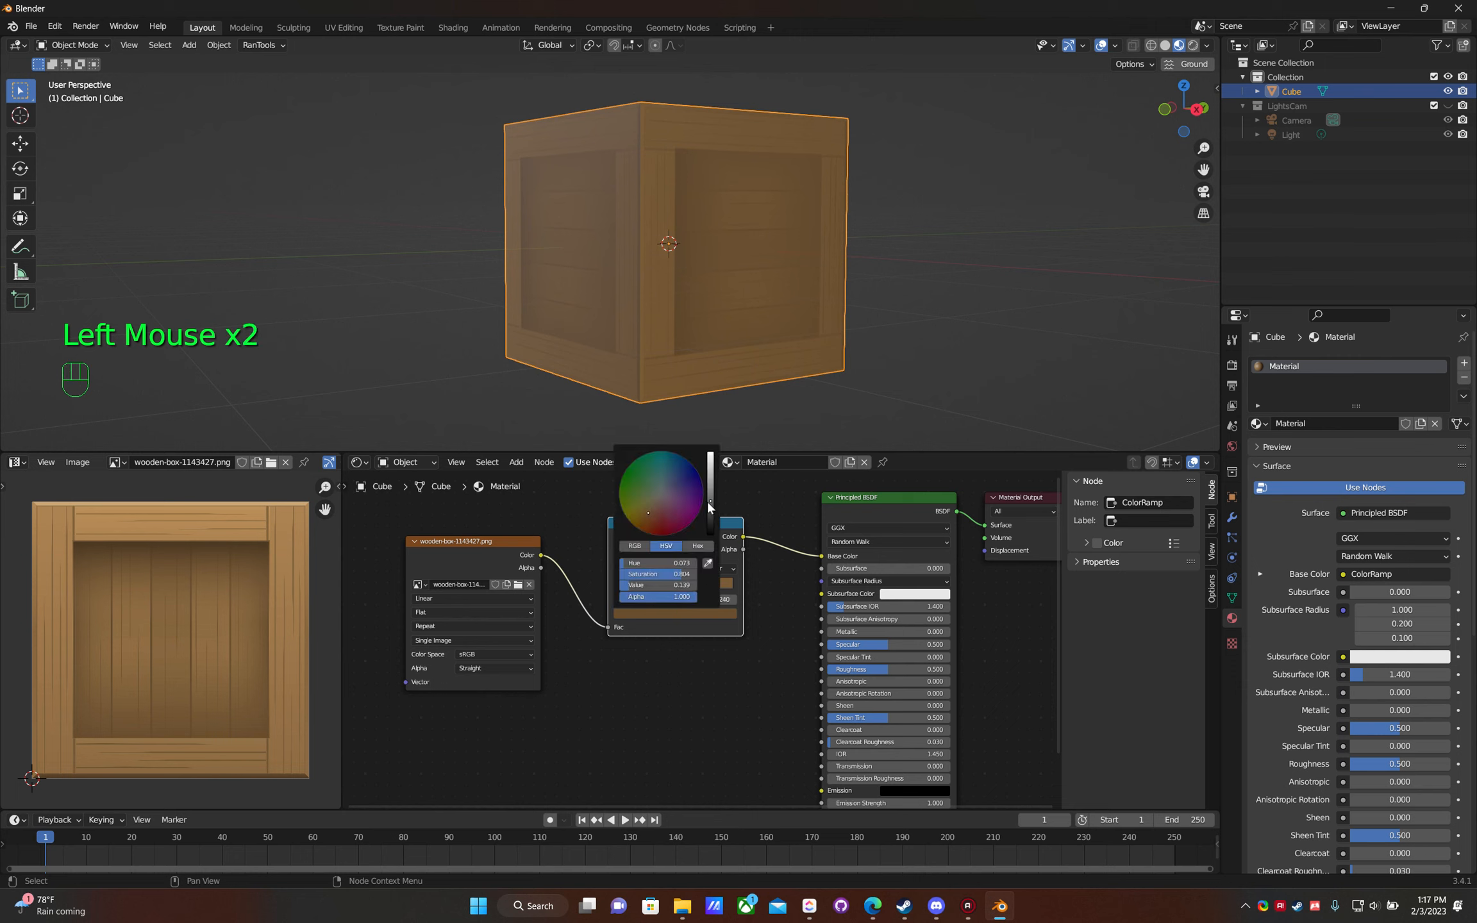
drag(709, 501, 710, 456)
middle_drag(641, 289, 779, 303)
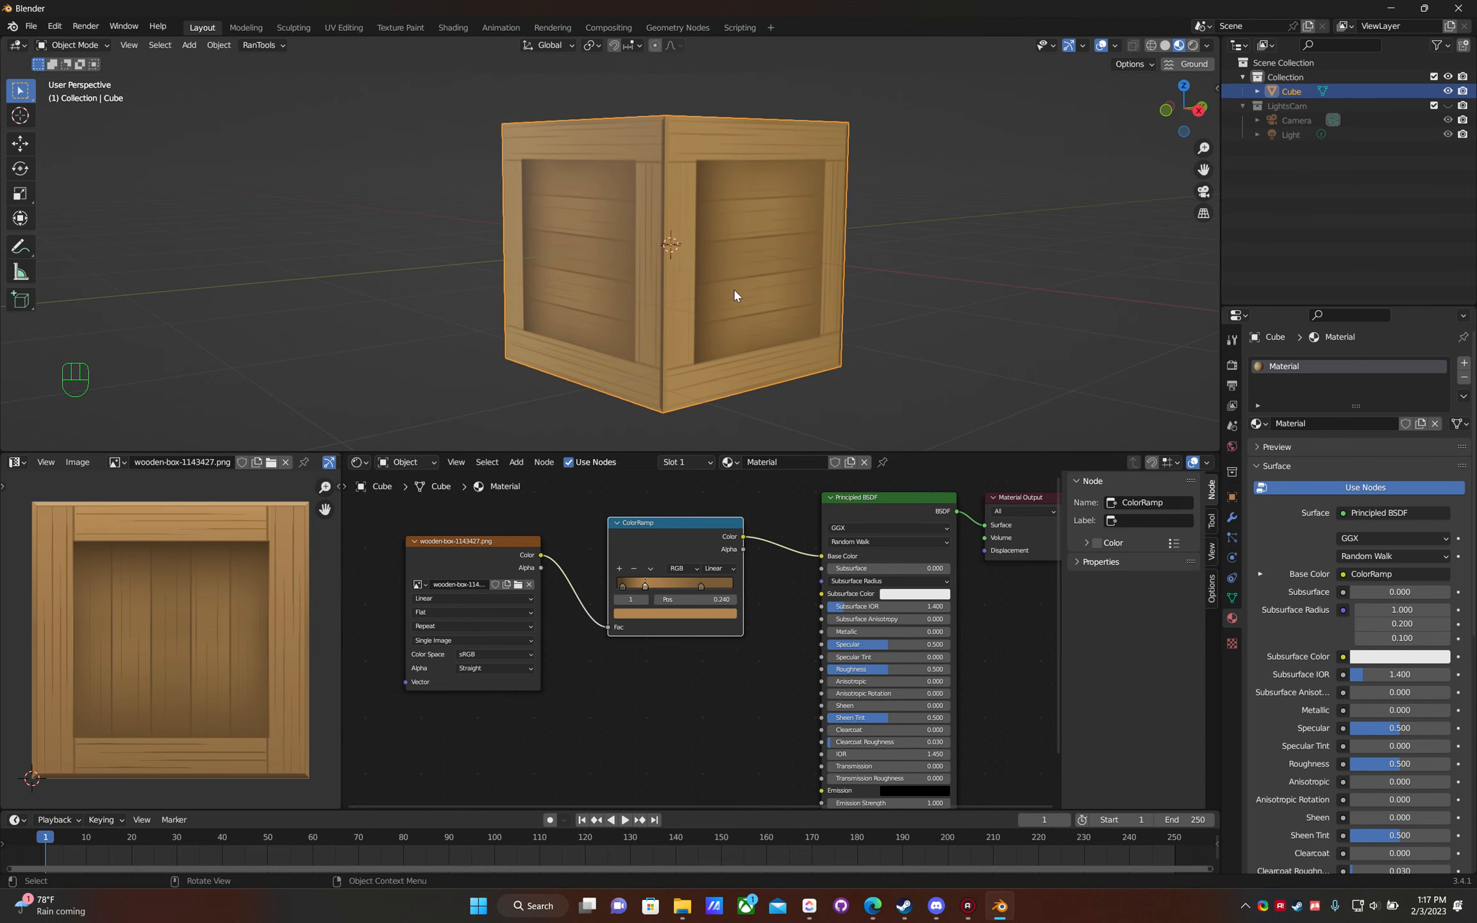
- Inspect the recolored wooden box from several angles and switch the cube to Texture Paint mode
middle_drag(780, 241, 694, 323)
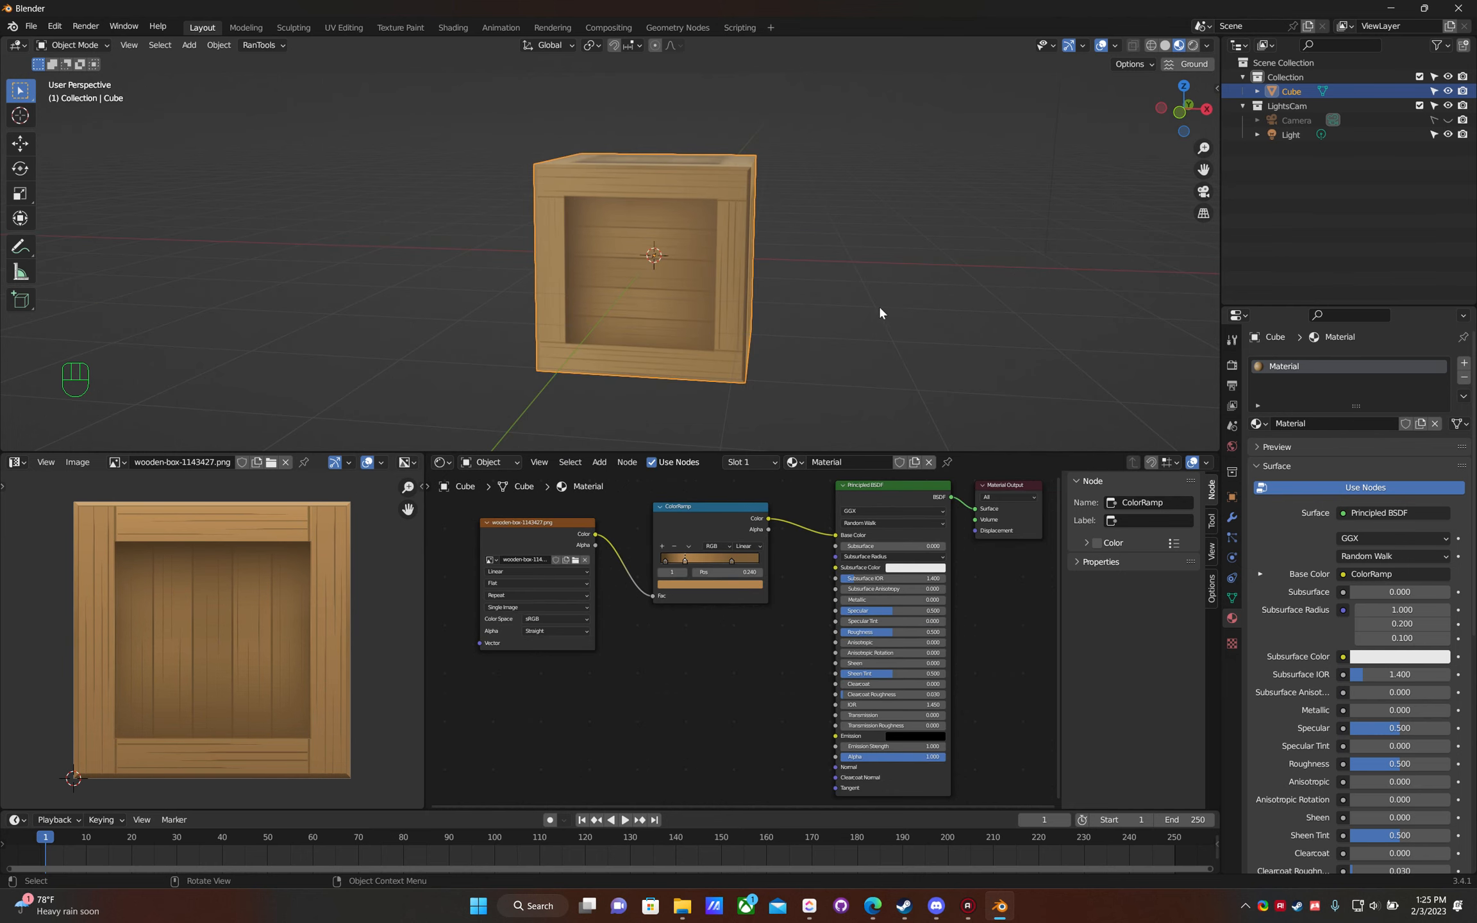
mouse_move(806, 332)
middle_down()
mouse_move(956, 320)
mouse_move(876, 353)
mouse_move(764, 340)
mouse_move(837, 283)
mouse_move(1015, 299)
mouse_move(848, 320)
mouse_move(833, 348)
mouse_move(768, 361)
mouse_move(912, 312)
mouse_move(685, 277)
mouse_move(677, 256)
mouse_move(865, 303)
mouse_move(849, 341)
mouse_move(821, 319)
middle_up()
shift+middle_drag(761, 274, 813, 245)
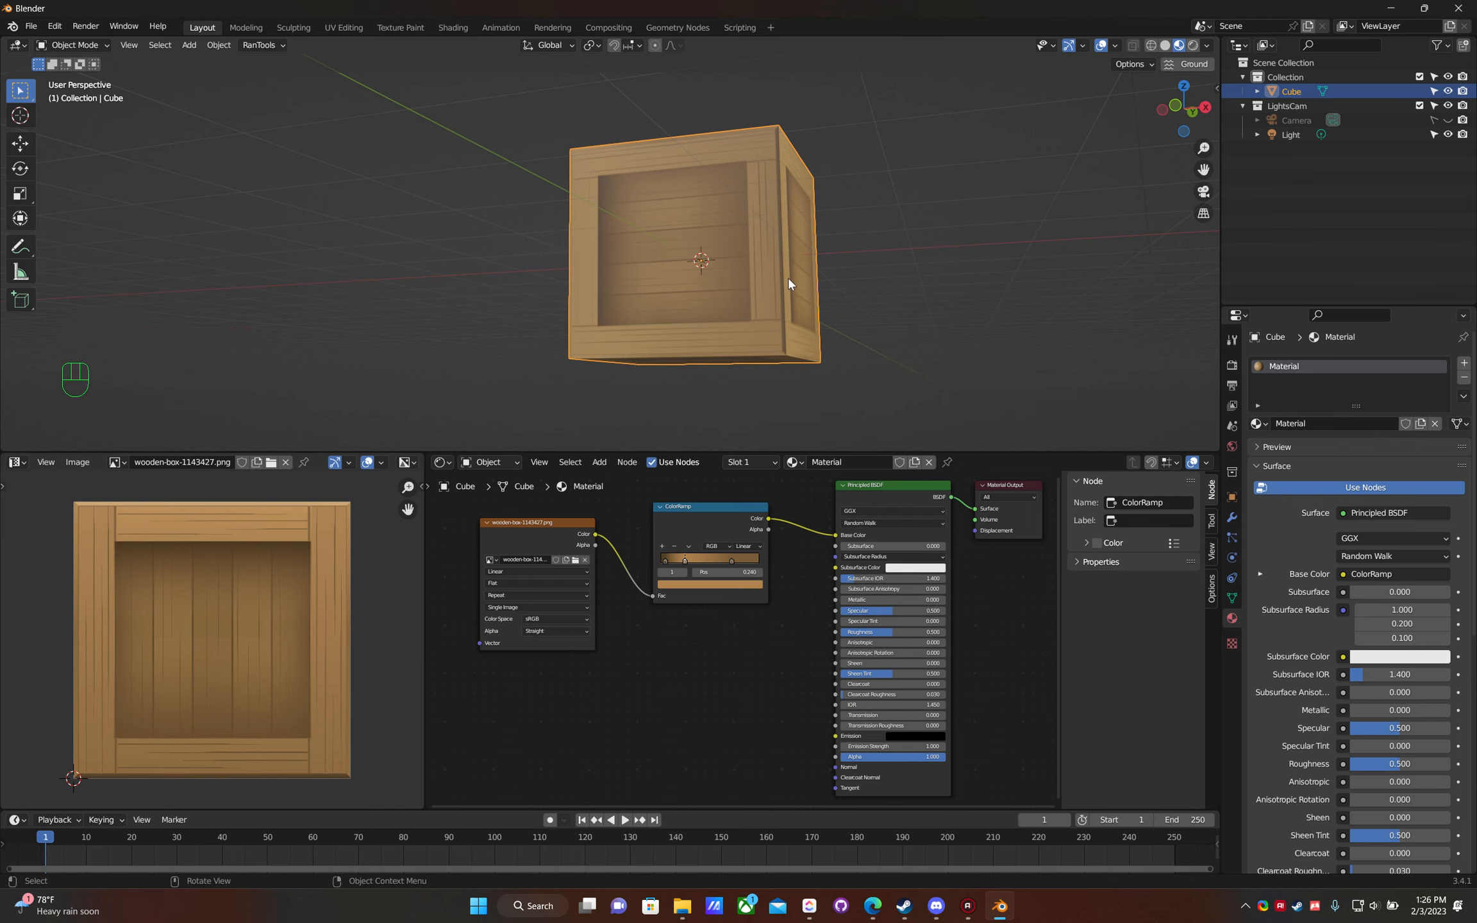
click(80, 43)
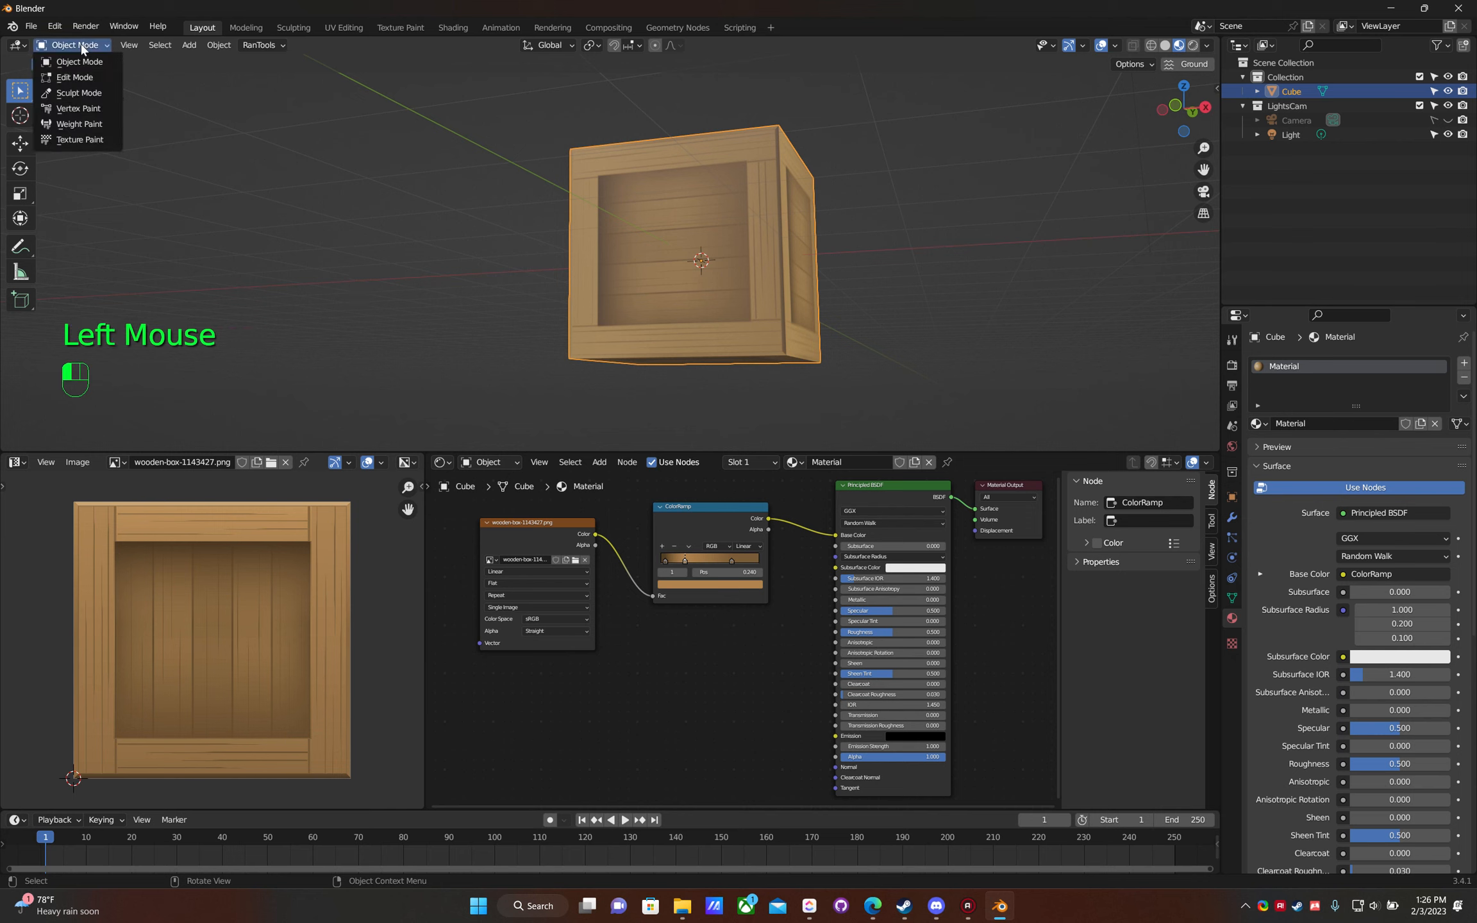
click(90, 141)
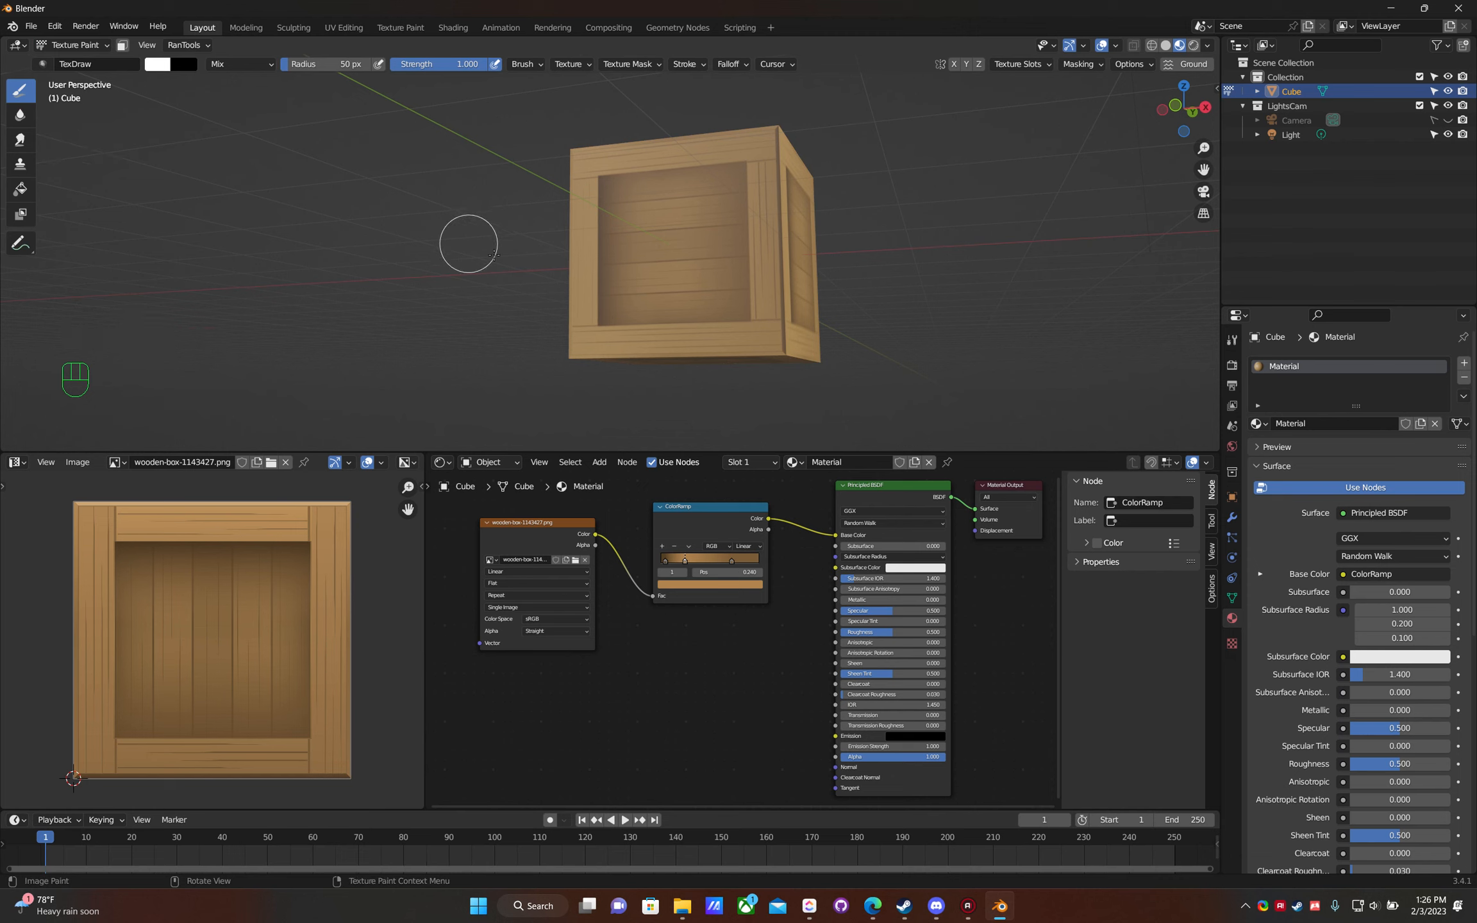
- Show the 3D viewport's sidebar and display the active Draw brush's tool settings
middle_drag(934, 266, 940, 280)
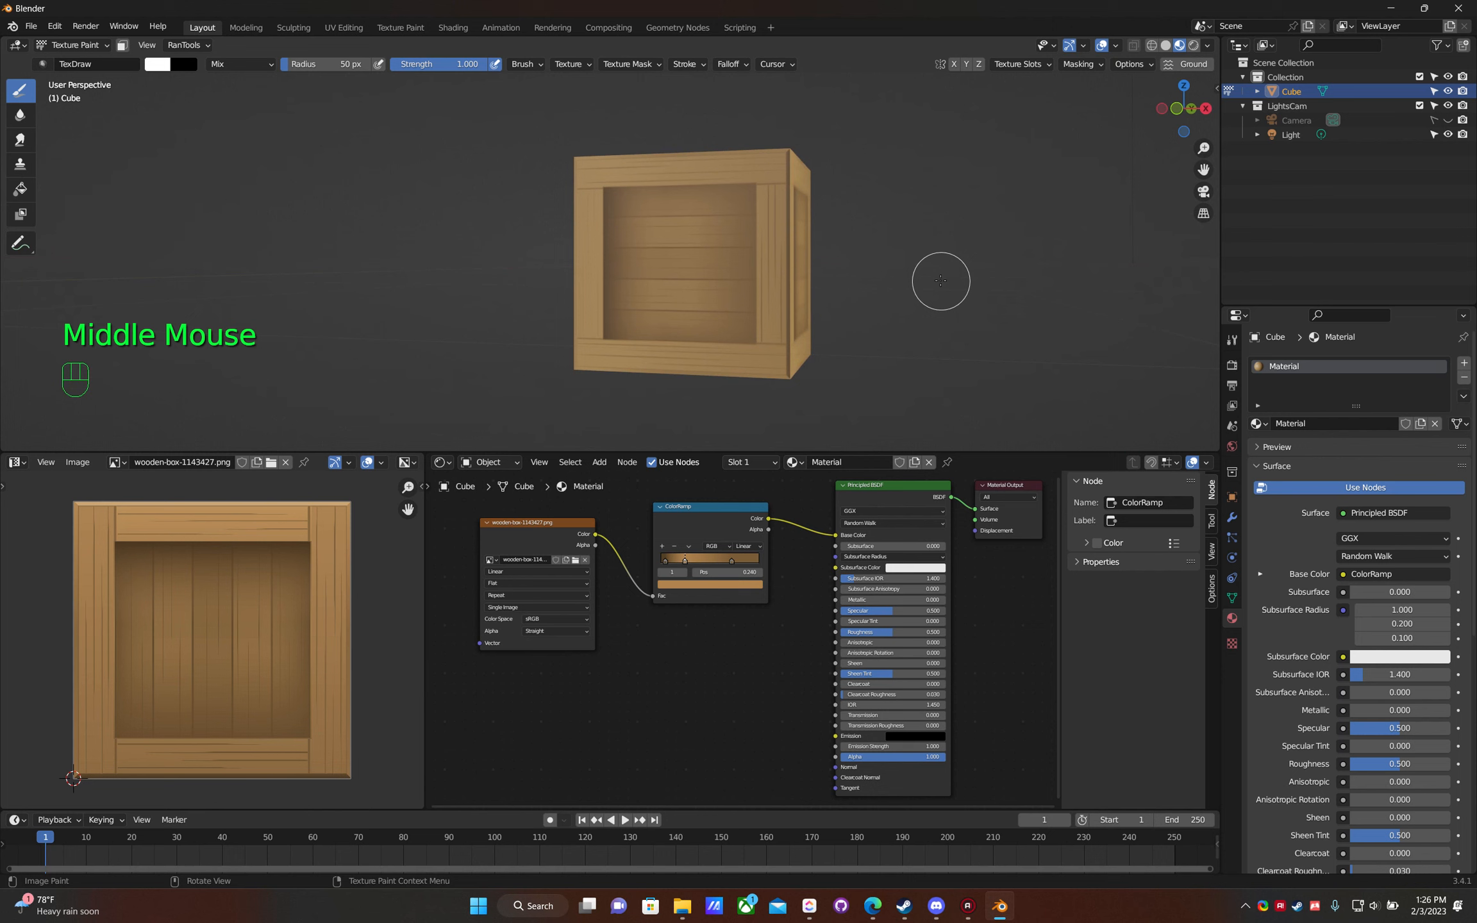
key(n)
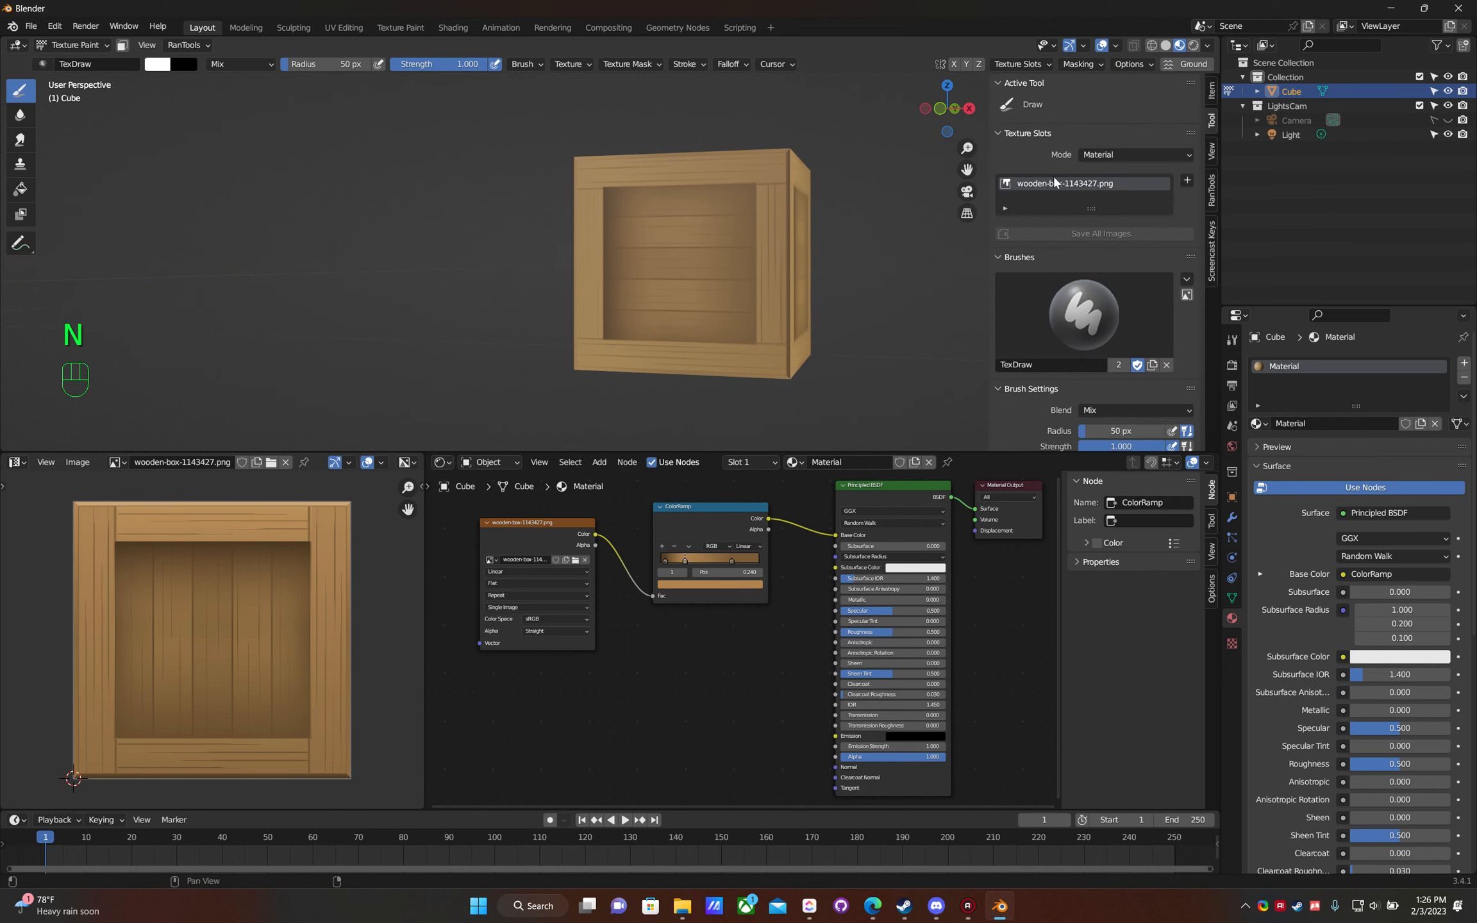
click(1211, 154)
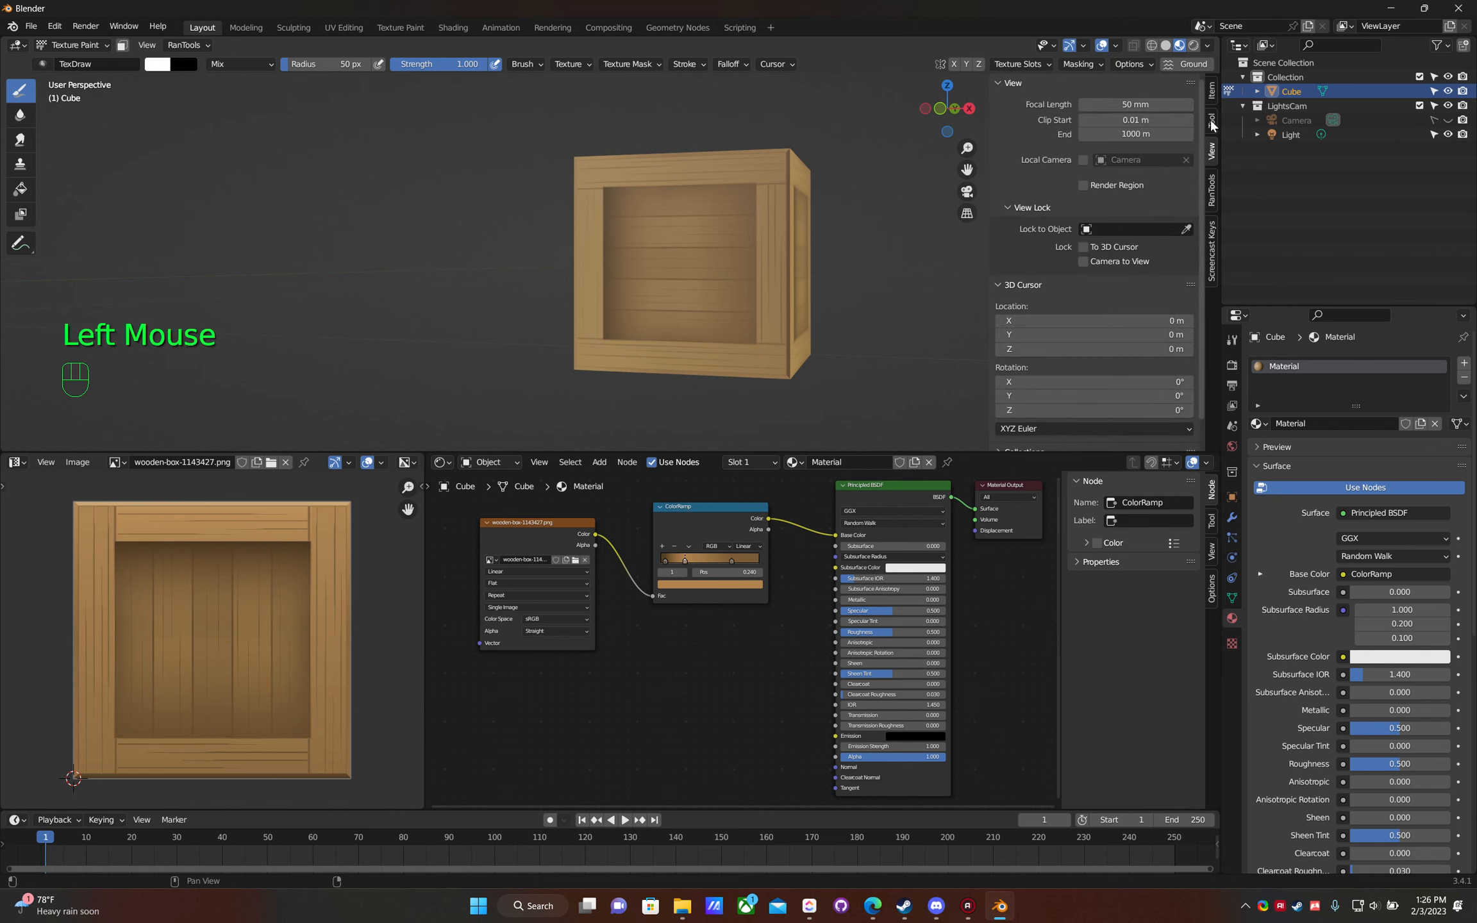
click(1211, 97)
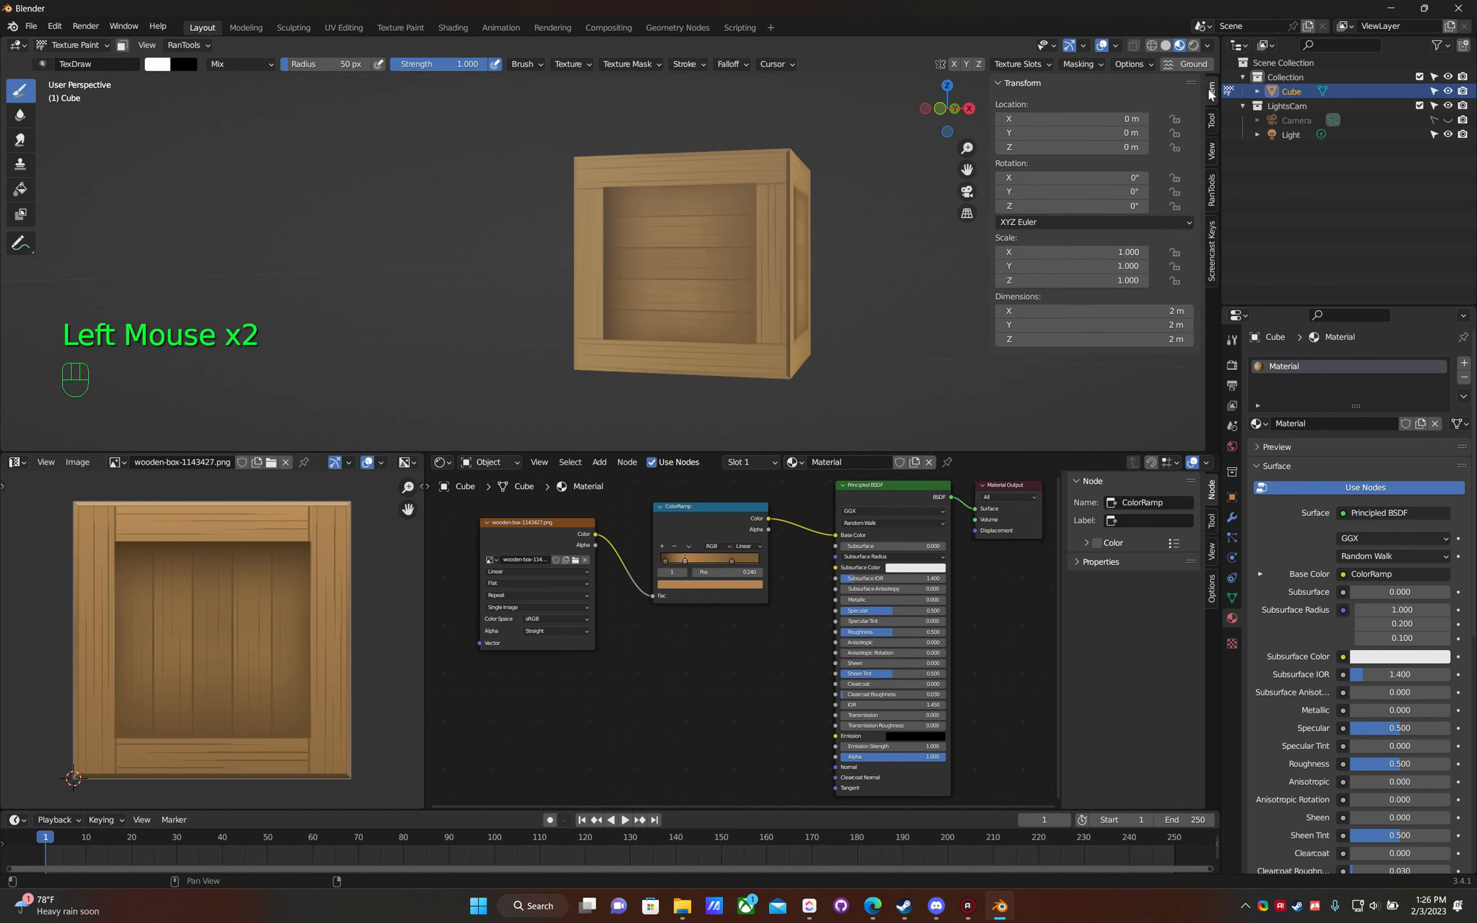
click(1211, 119)
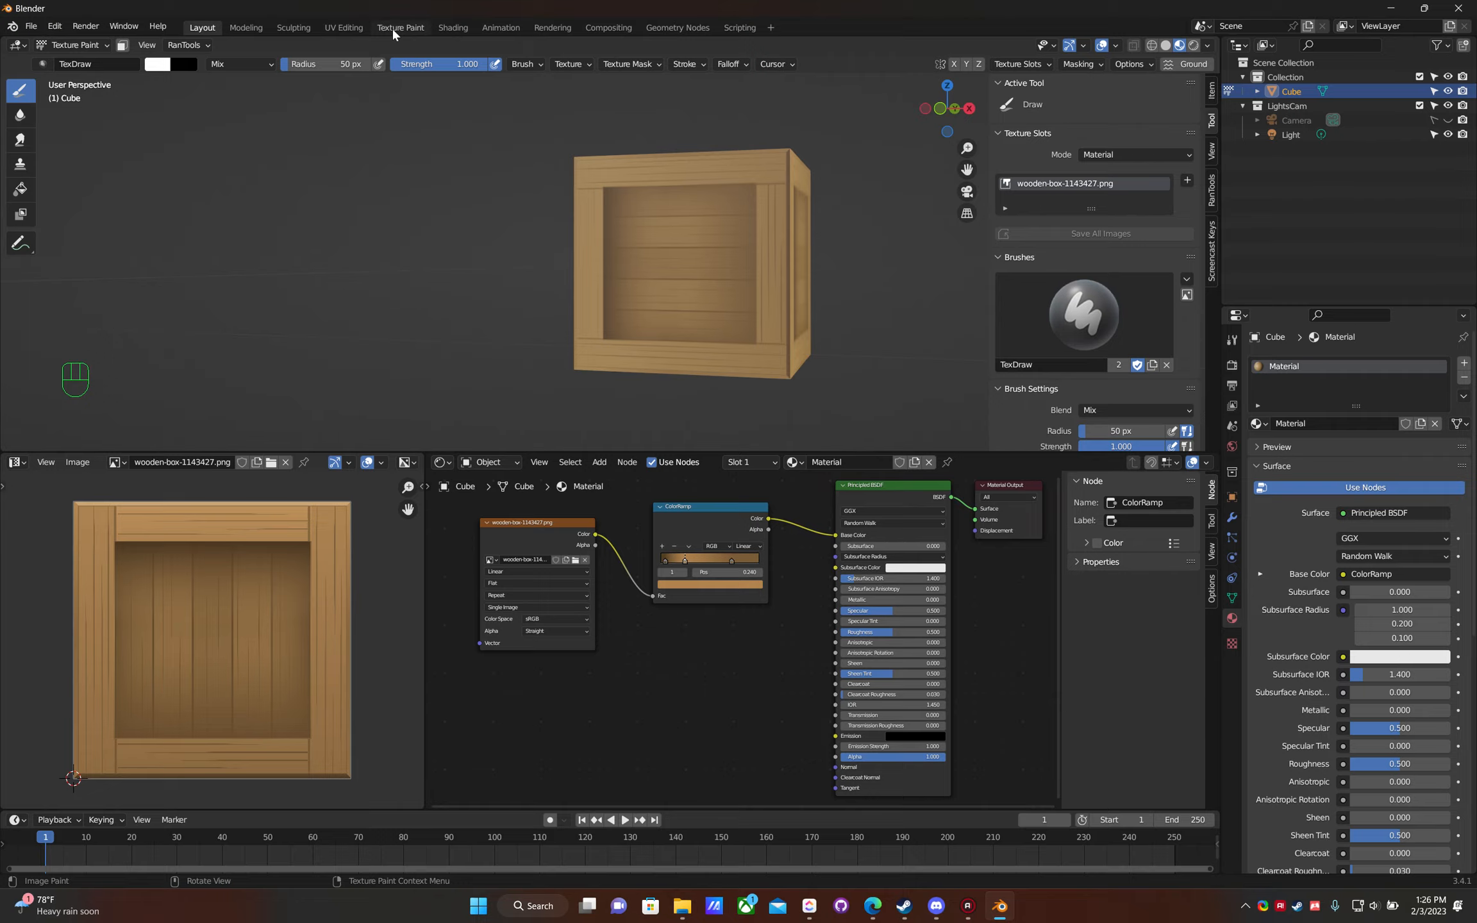
- Look at the Texture Paint workspace, return to the Layout workspace and put the cube back in Texture Paint mode
click(400, 27)
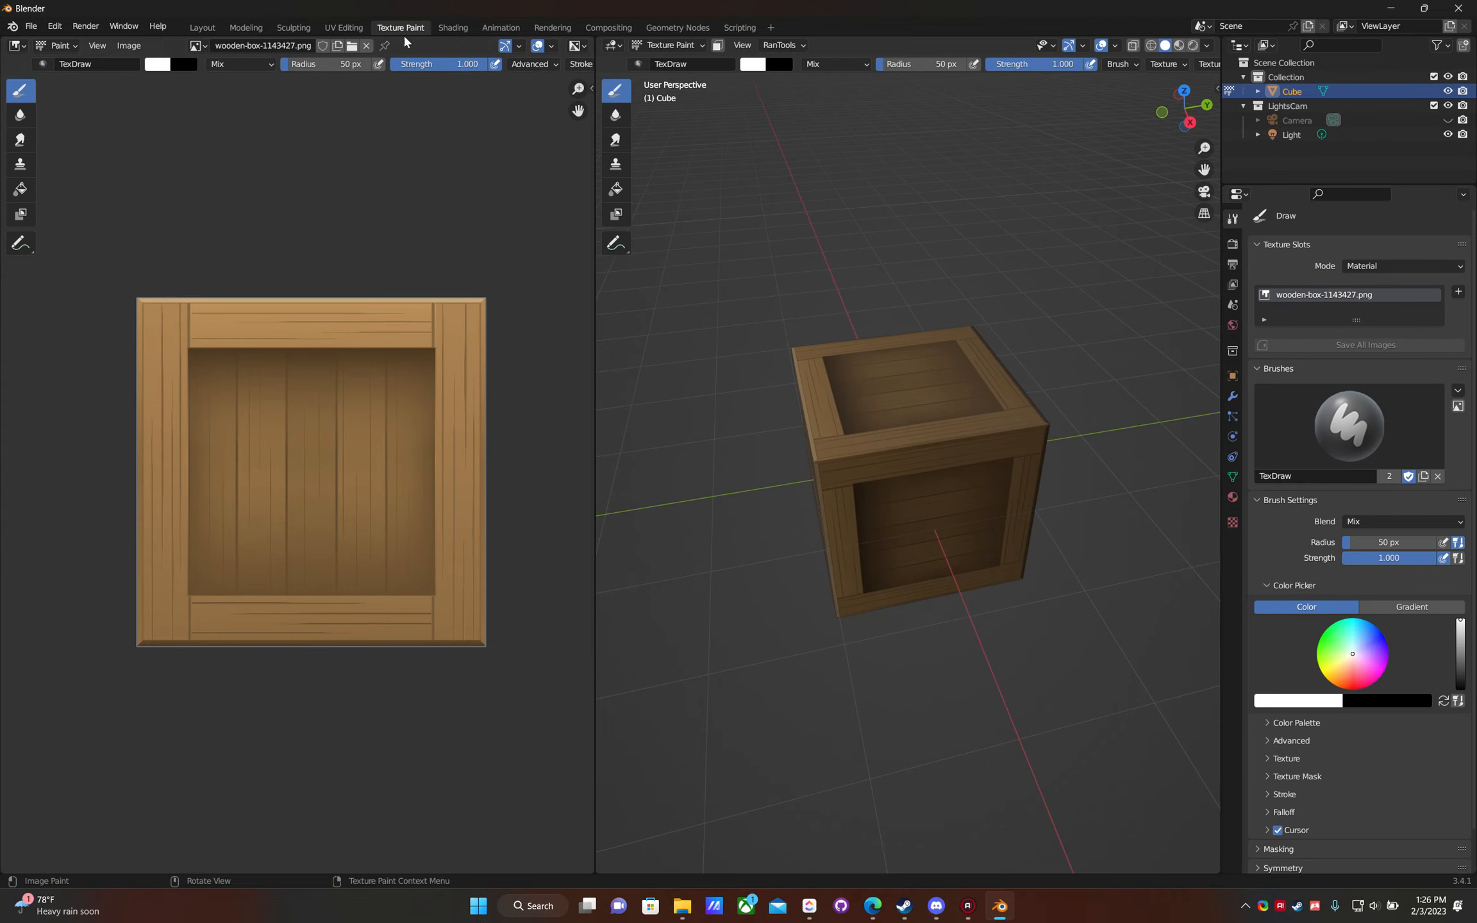
click(202, 27)
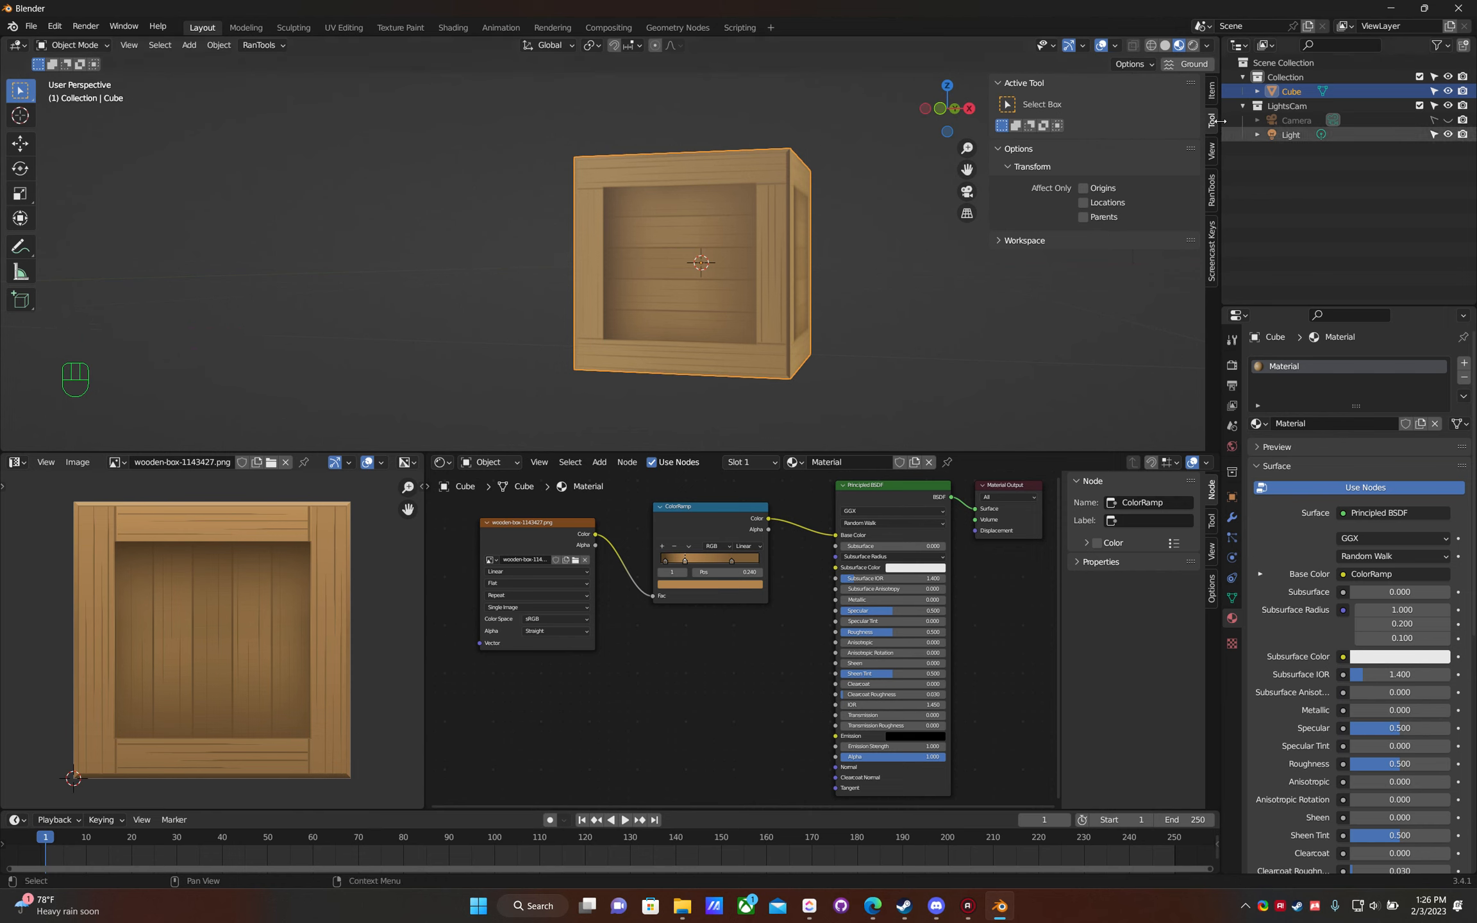
middle_drag(464, 252, 423, 246)
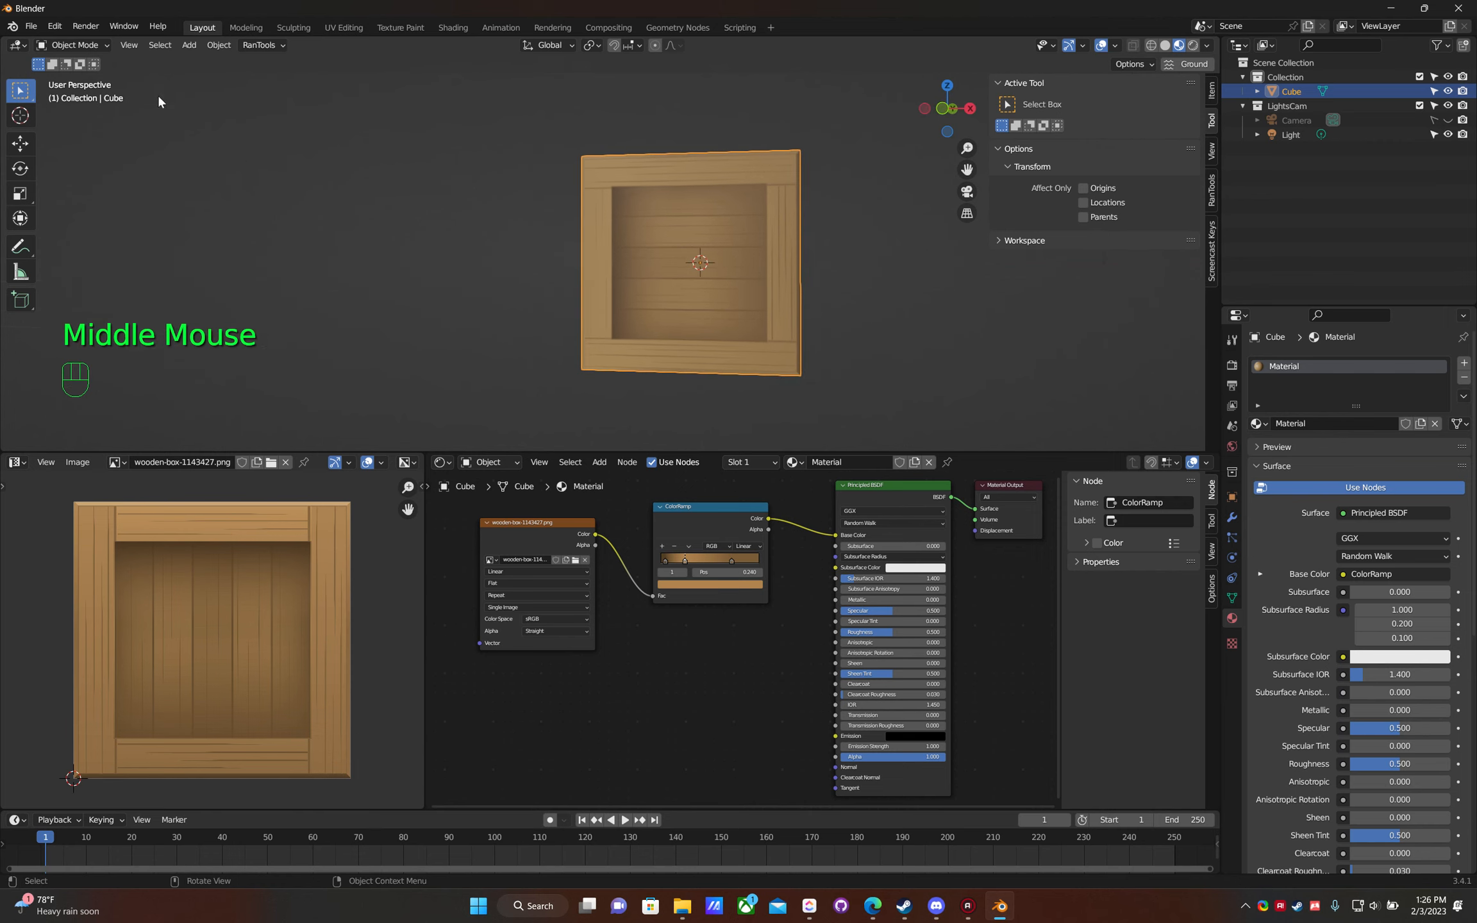
click(87, 46)
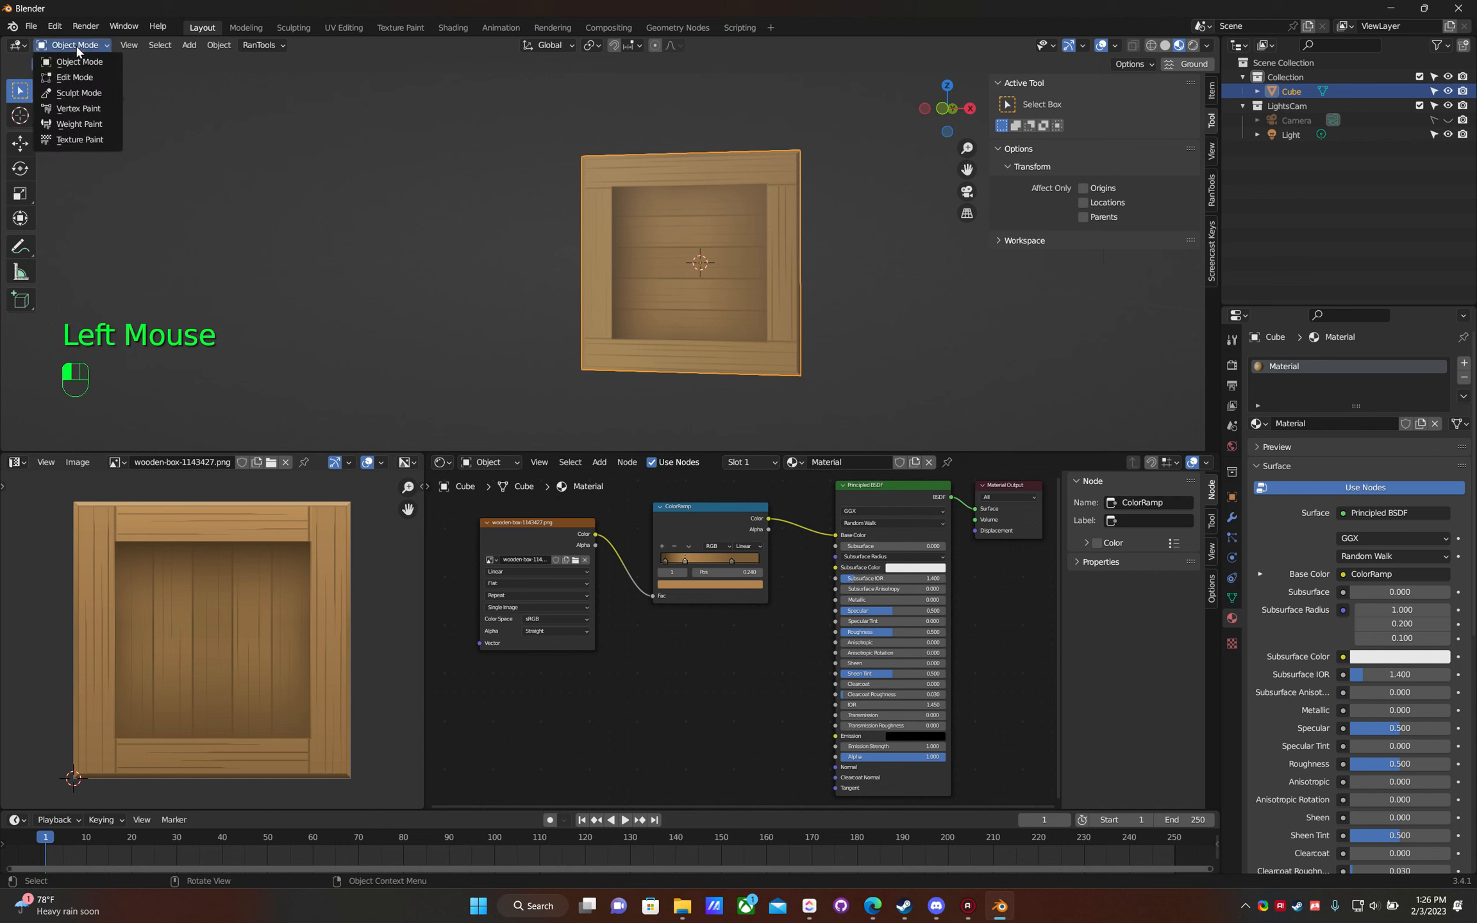
click(71, 140)
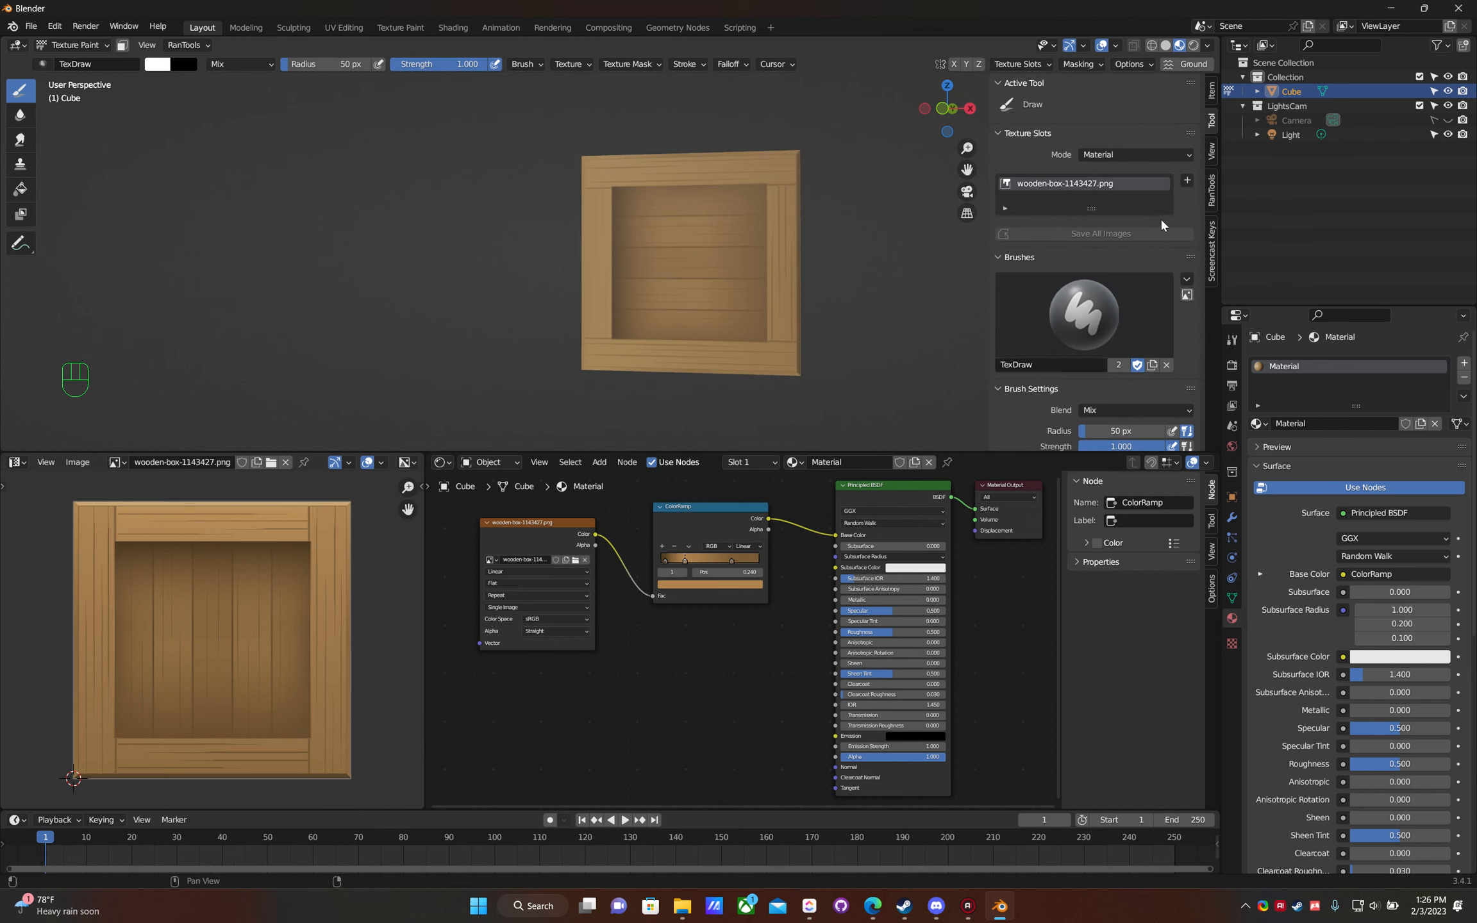
- Add a new texture to the TexDraw brush in its Texture settings
scroll(1157, 216, down, 4)
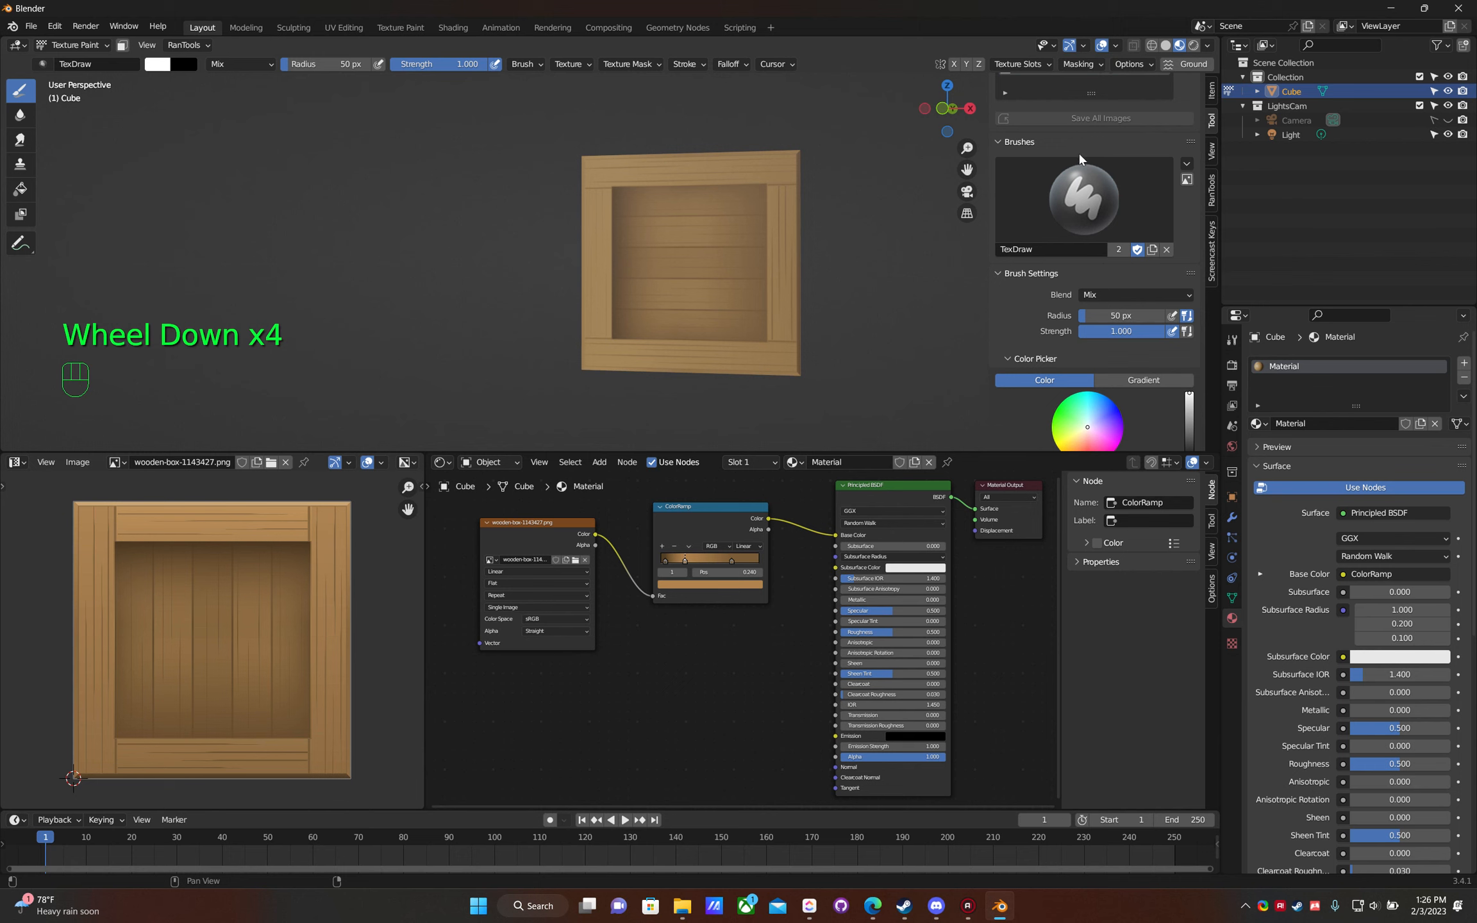
scroll(1077, 151, down, 9)
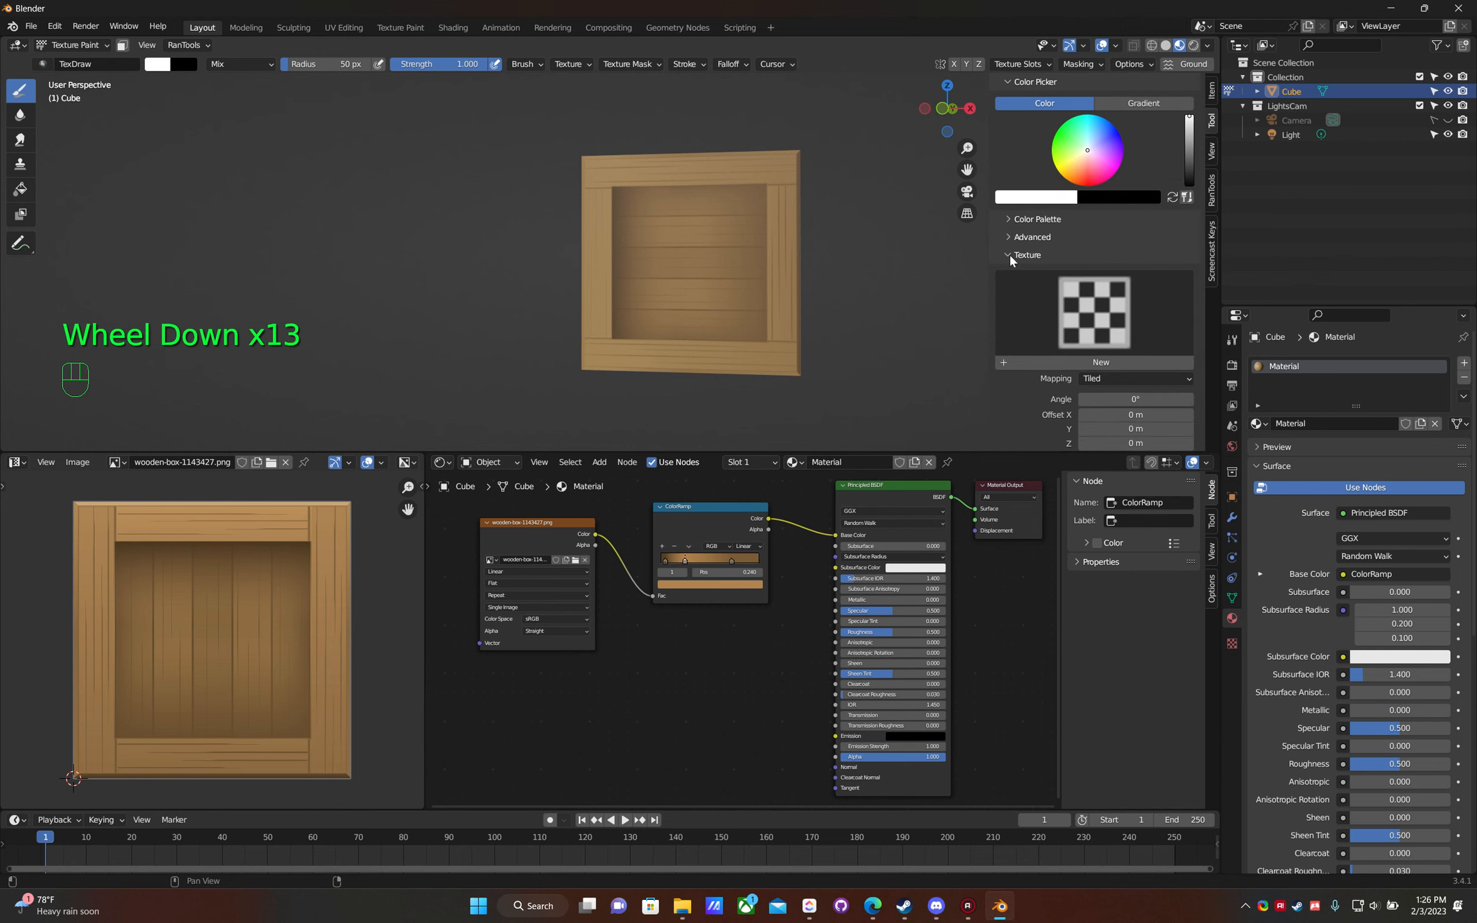
click(1010, 254)
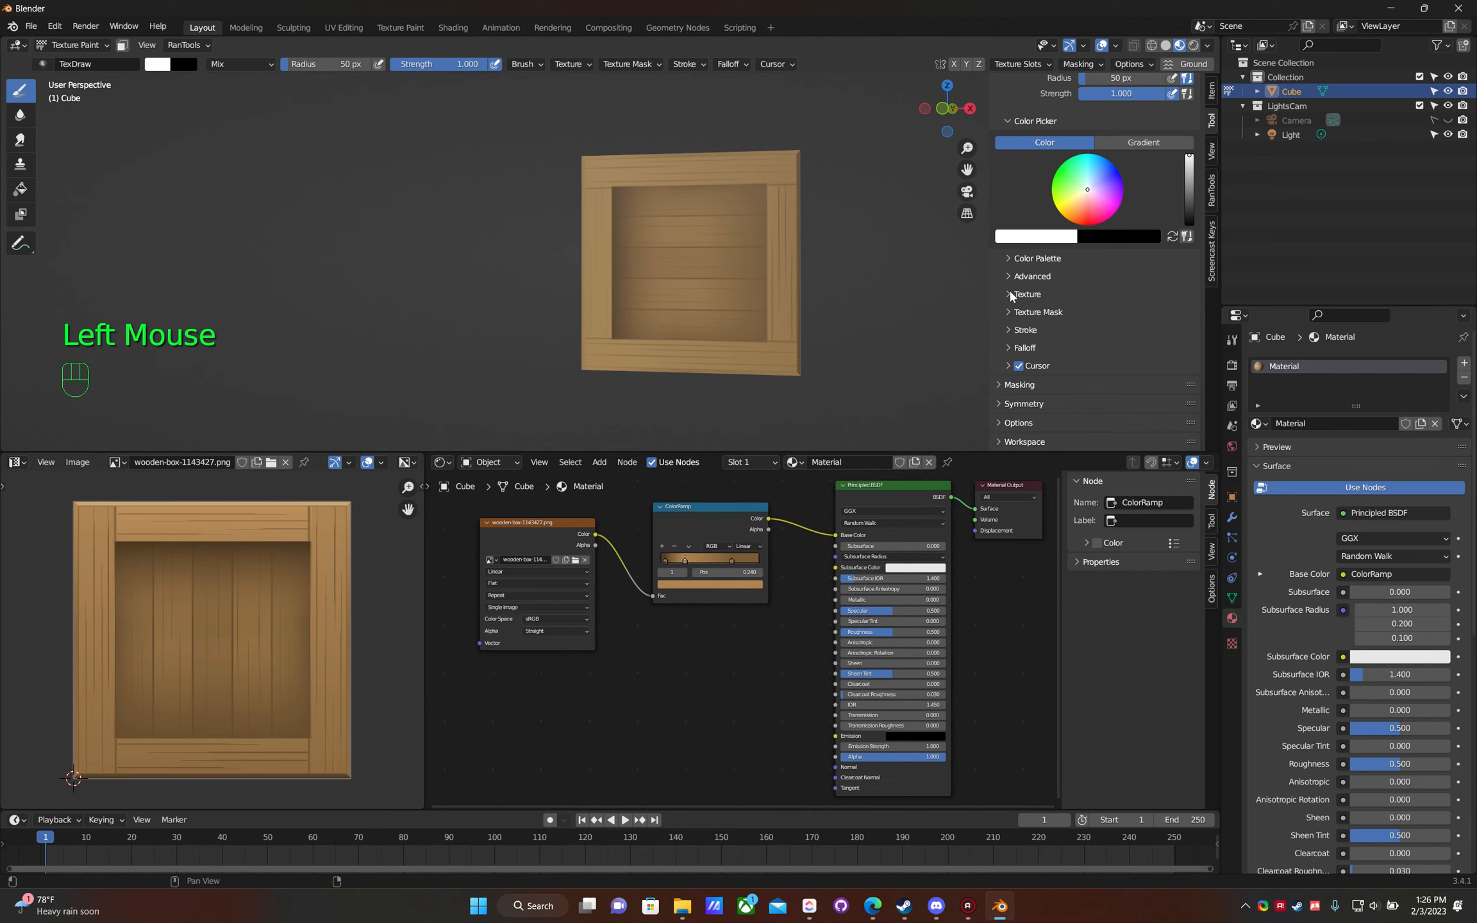
click(1024, 294)
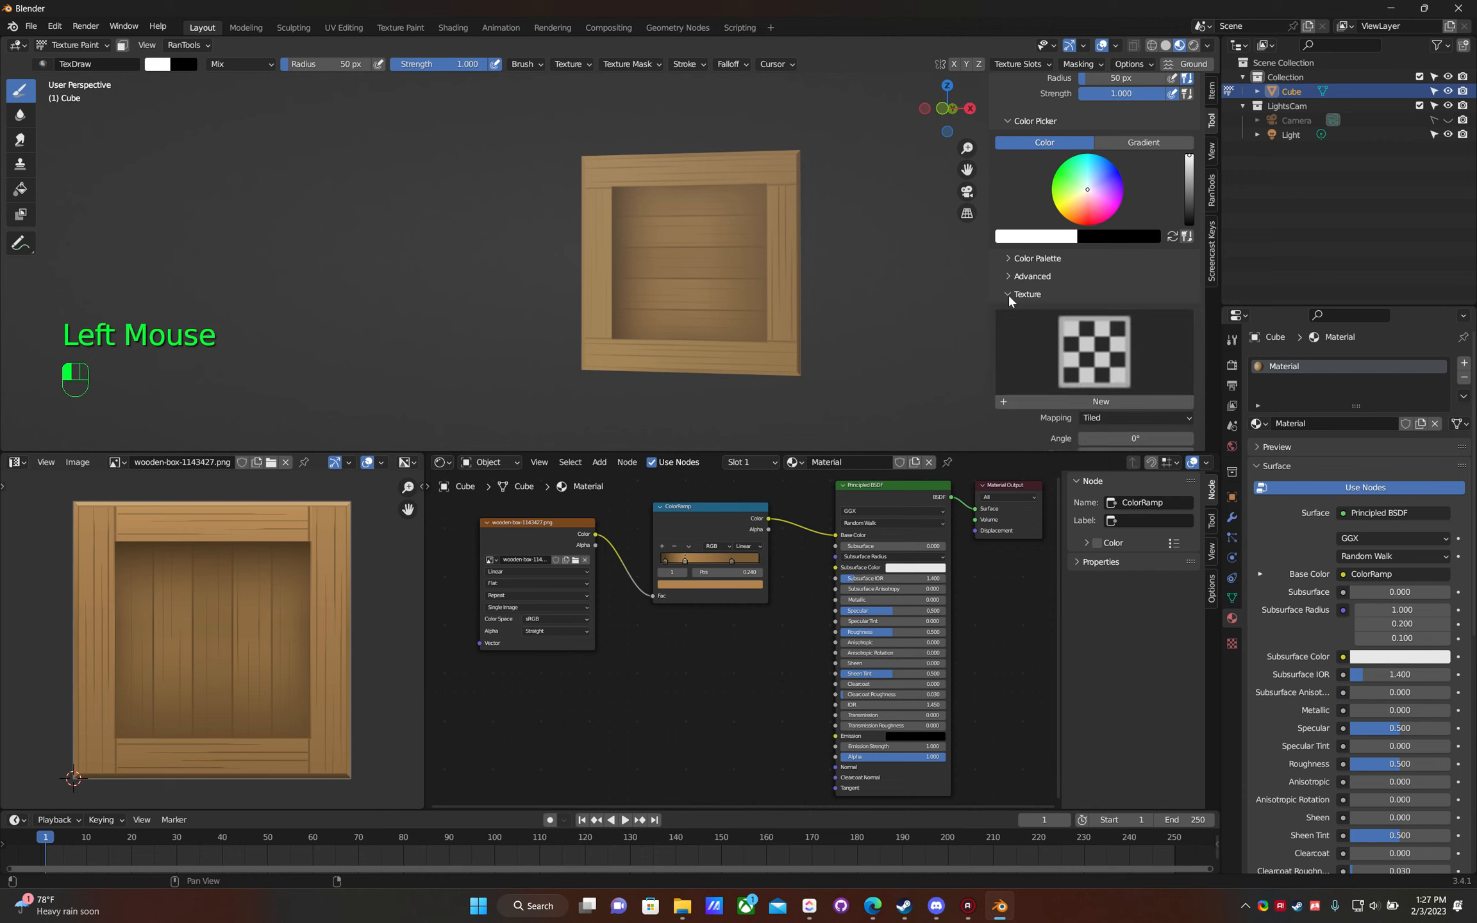
scroll(1029, 294, down, 2)
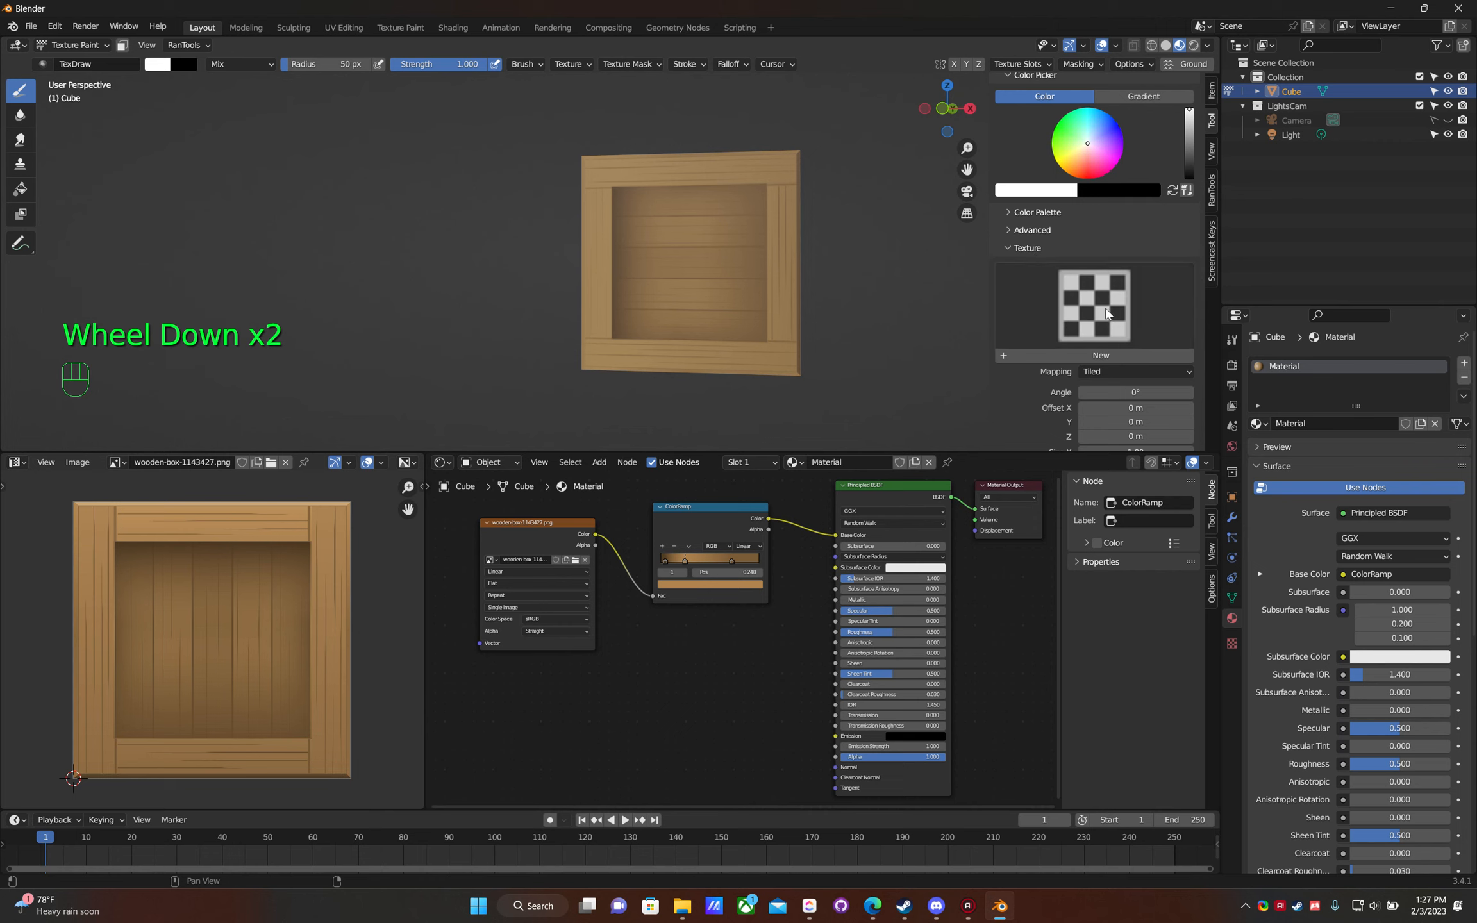
click(1100, 355)
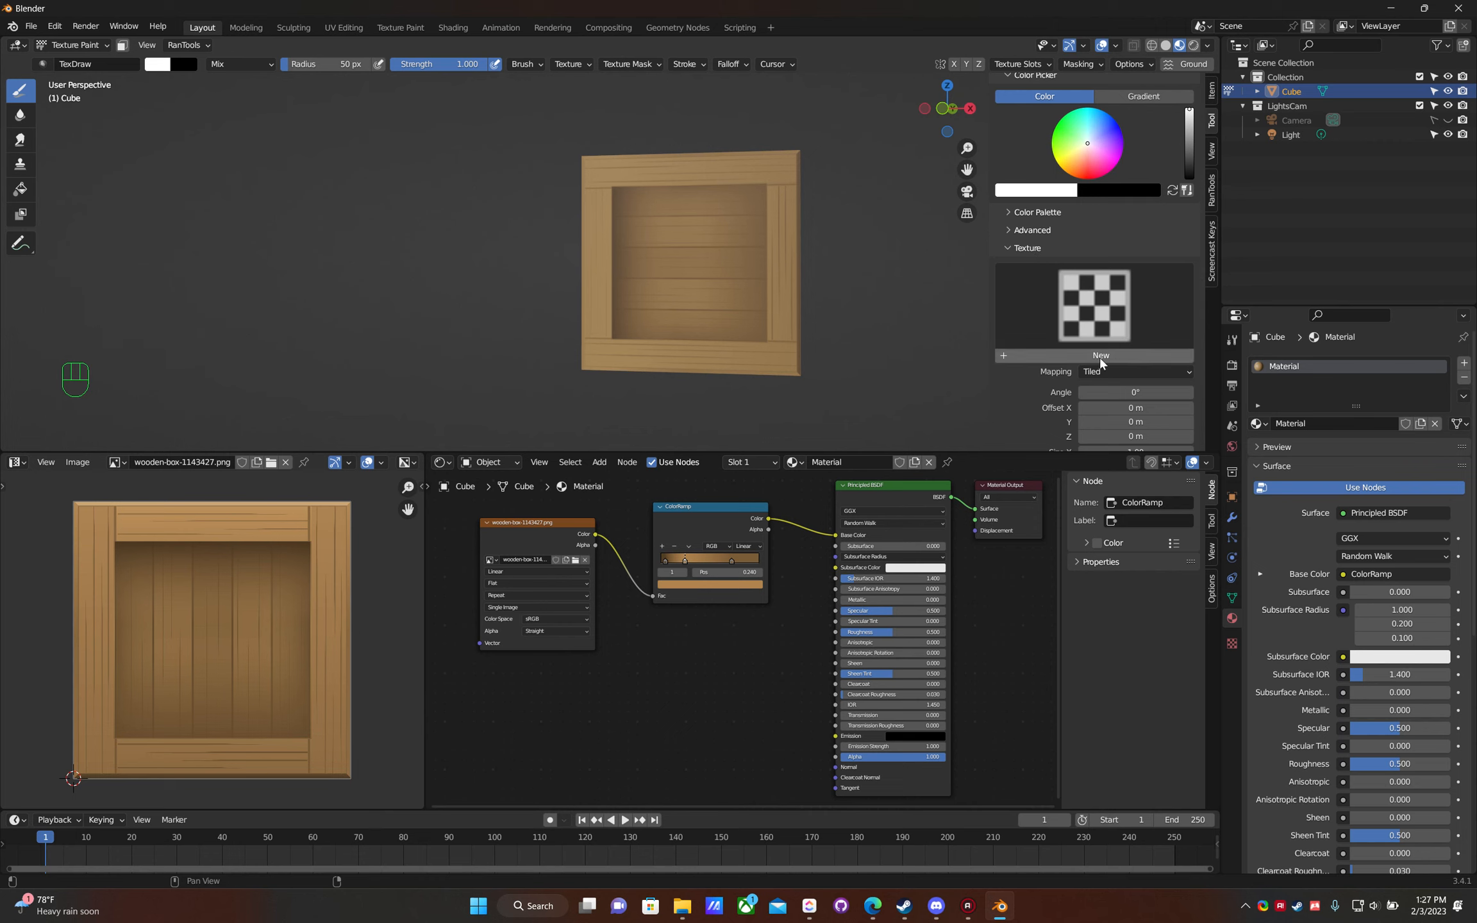
scroll(1107, 355, down, 3)
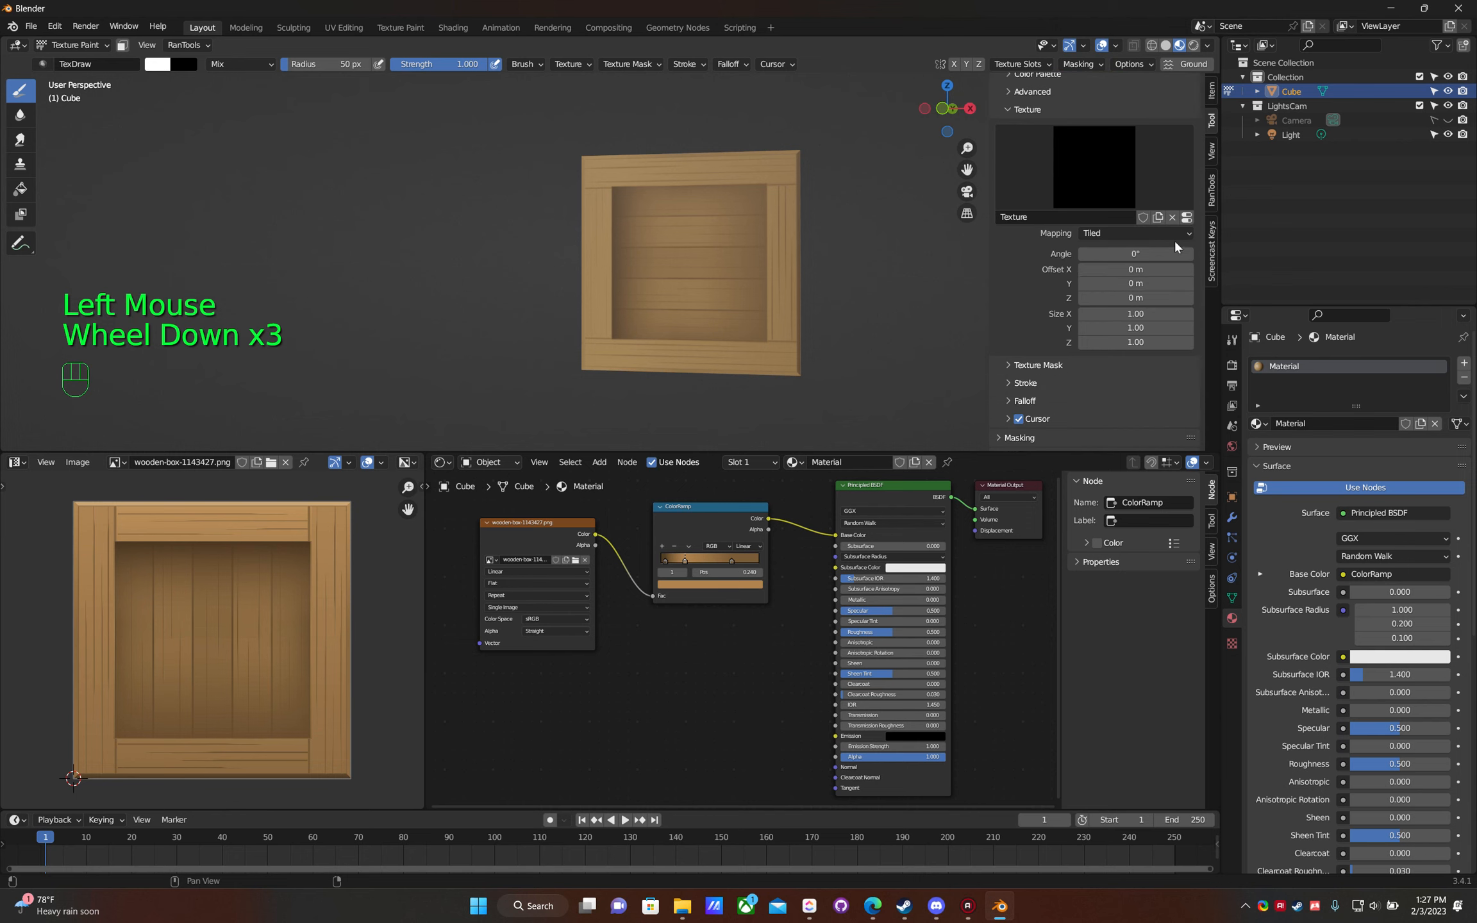
- Set the brush texture's mapping to Stencil
click(1104, 234)
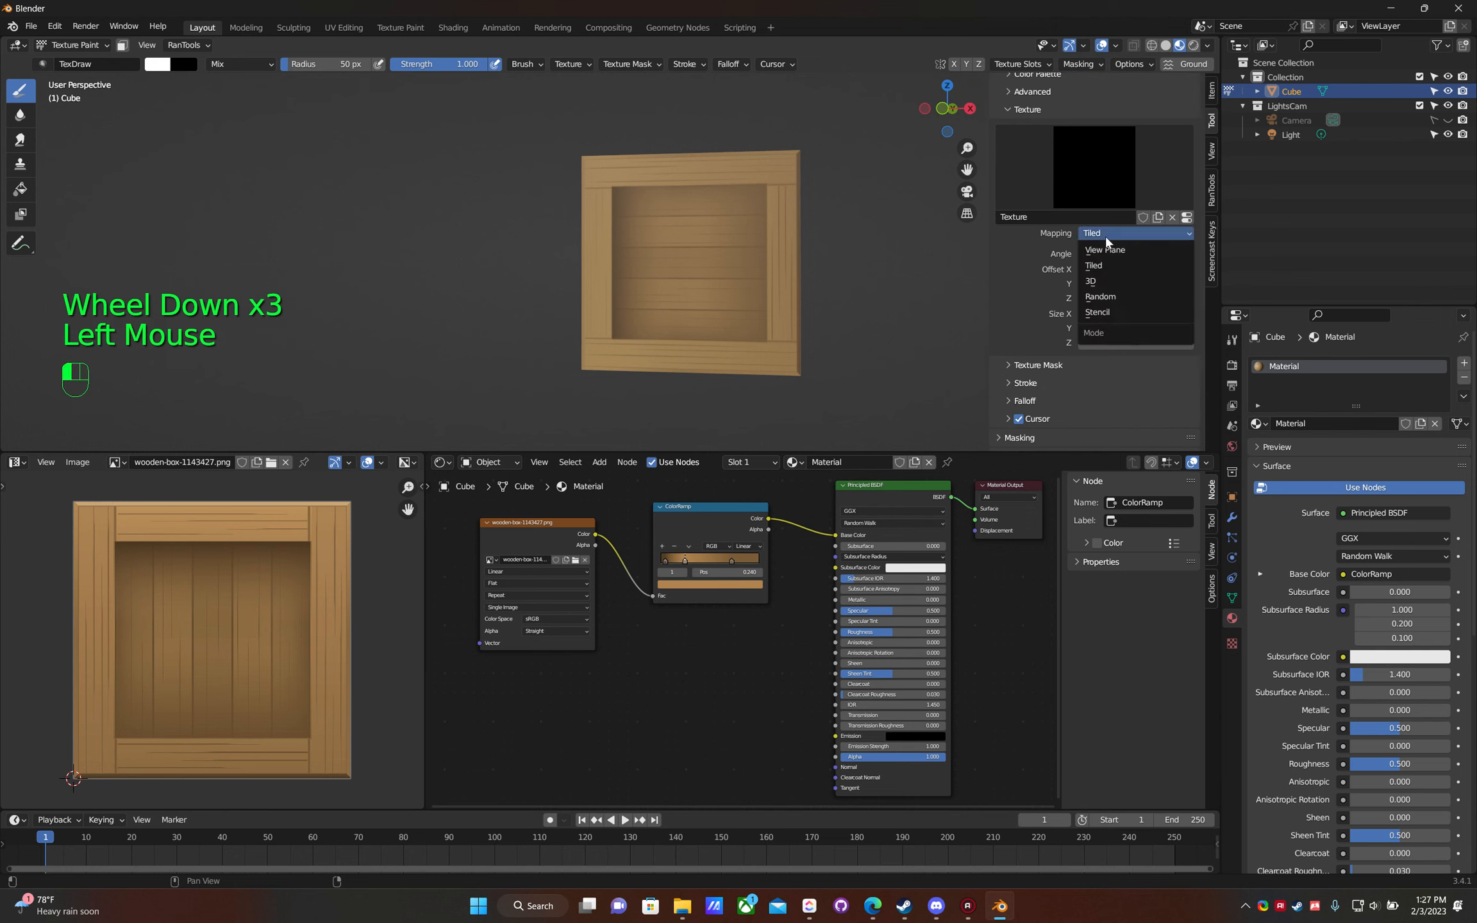
click(1099, 312)
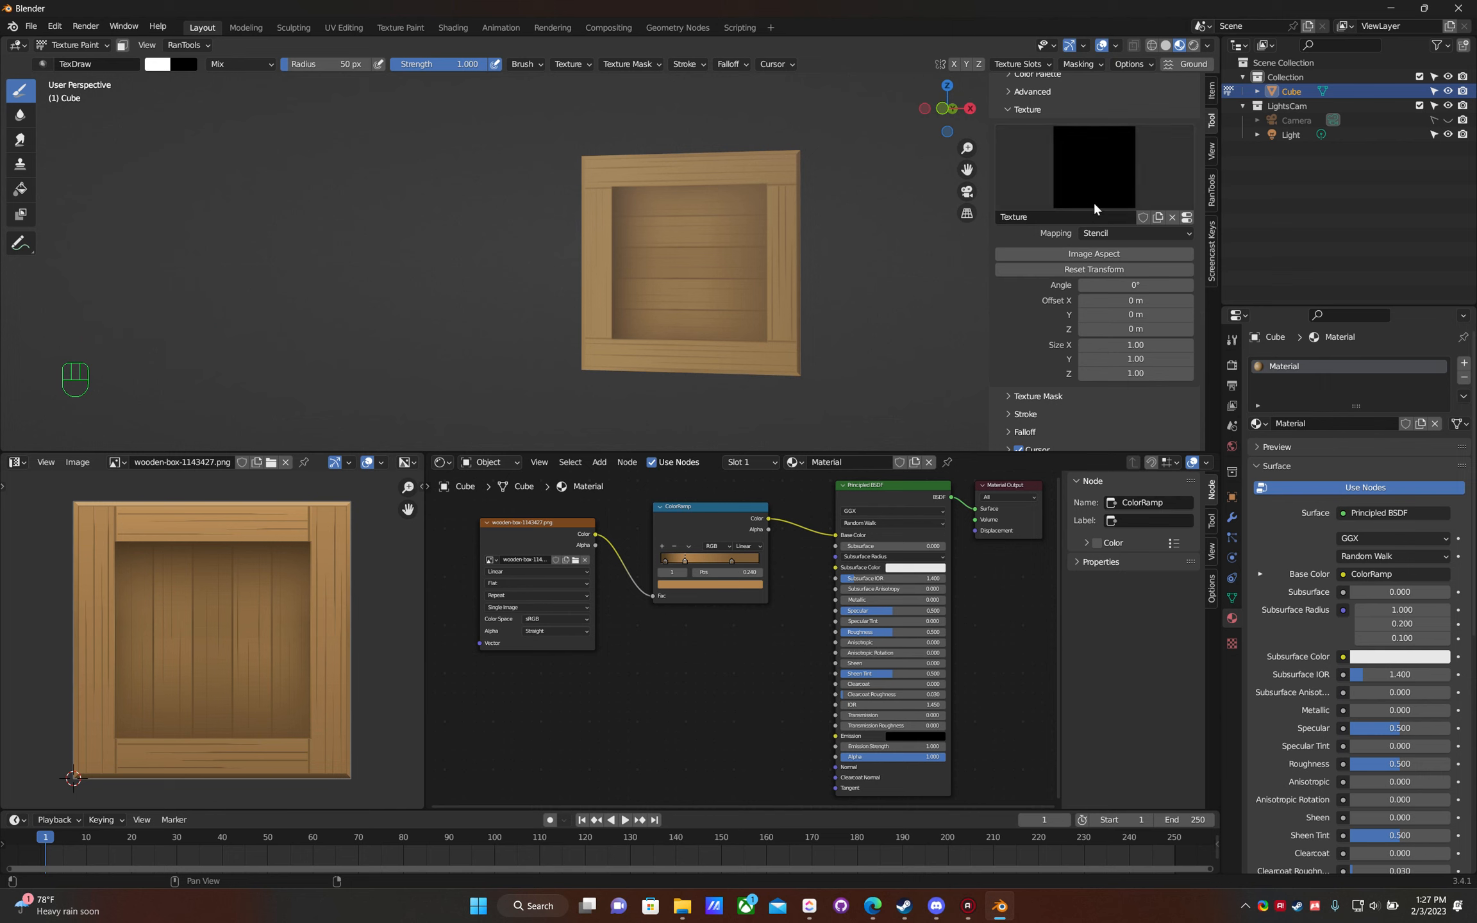
scroll(1063, 305, down, 2)
scroll(1064, 305, down, 3)
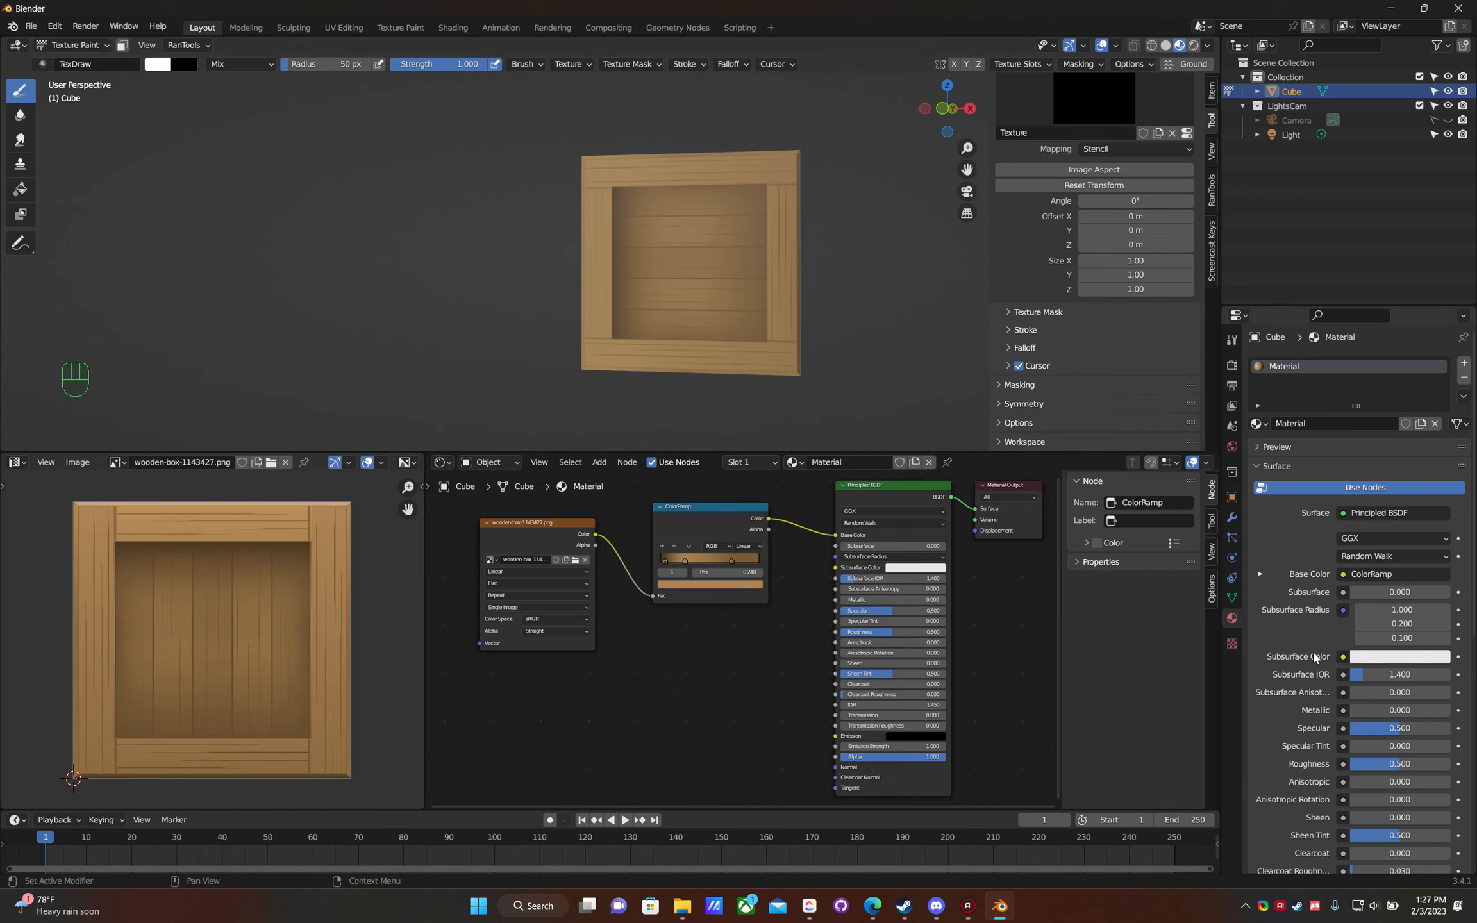
- Load sgsBasicScrewDesign.png from the Simple Crate folder in Downloads as the brush texture's image
click(1232, 644)
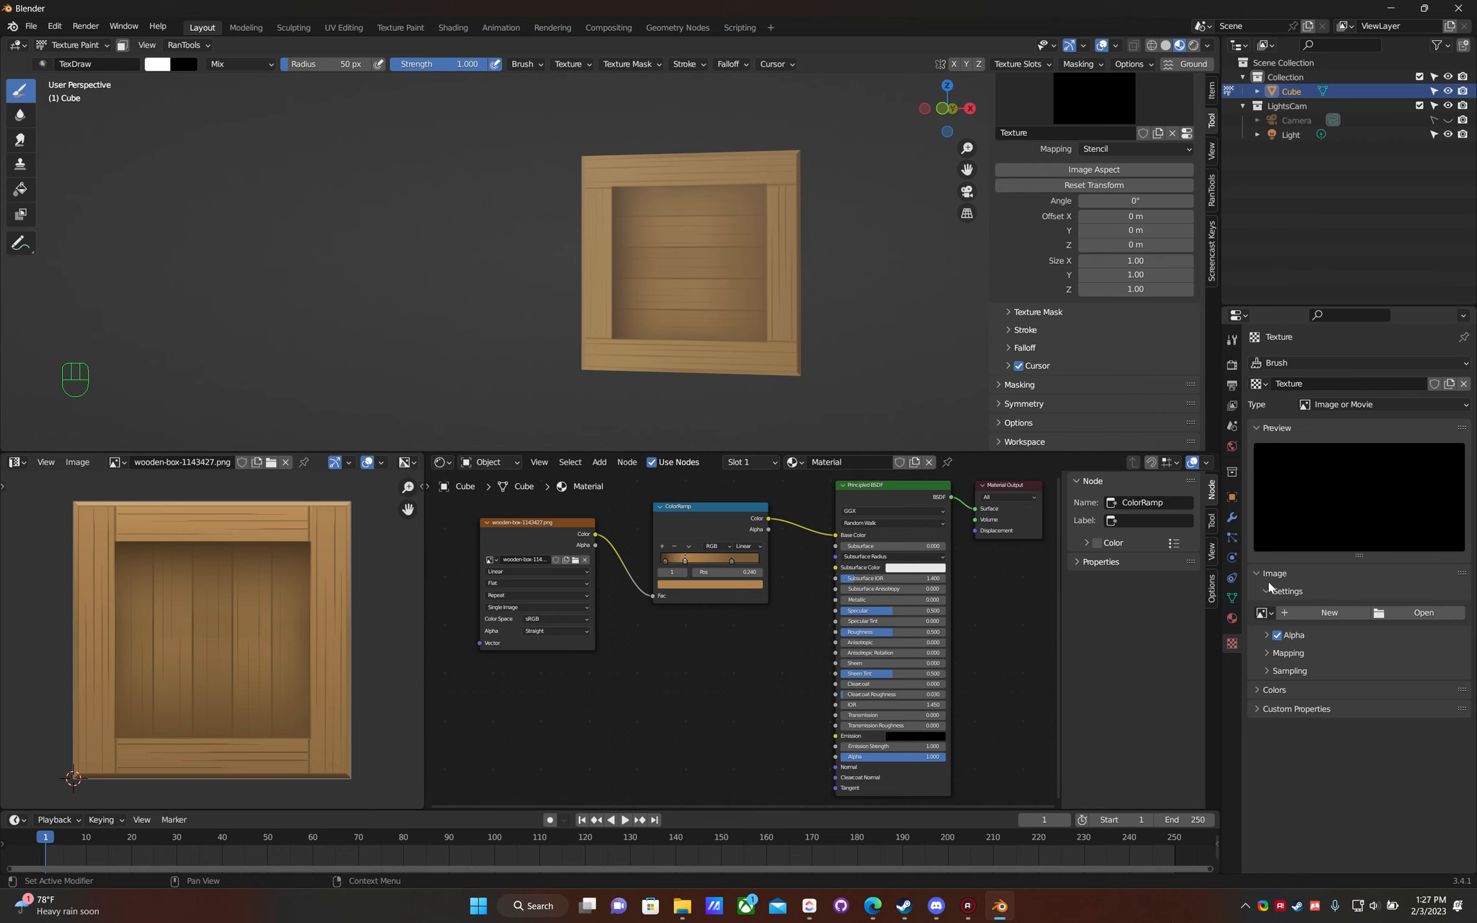
click(1419, 619)
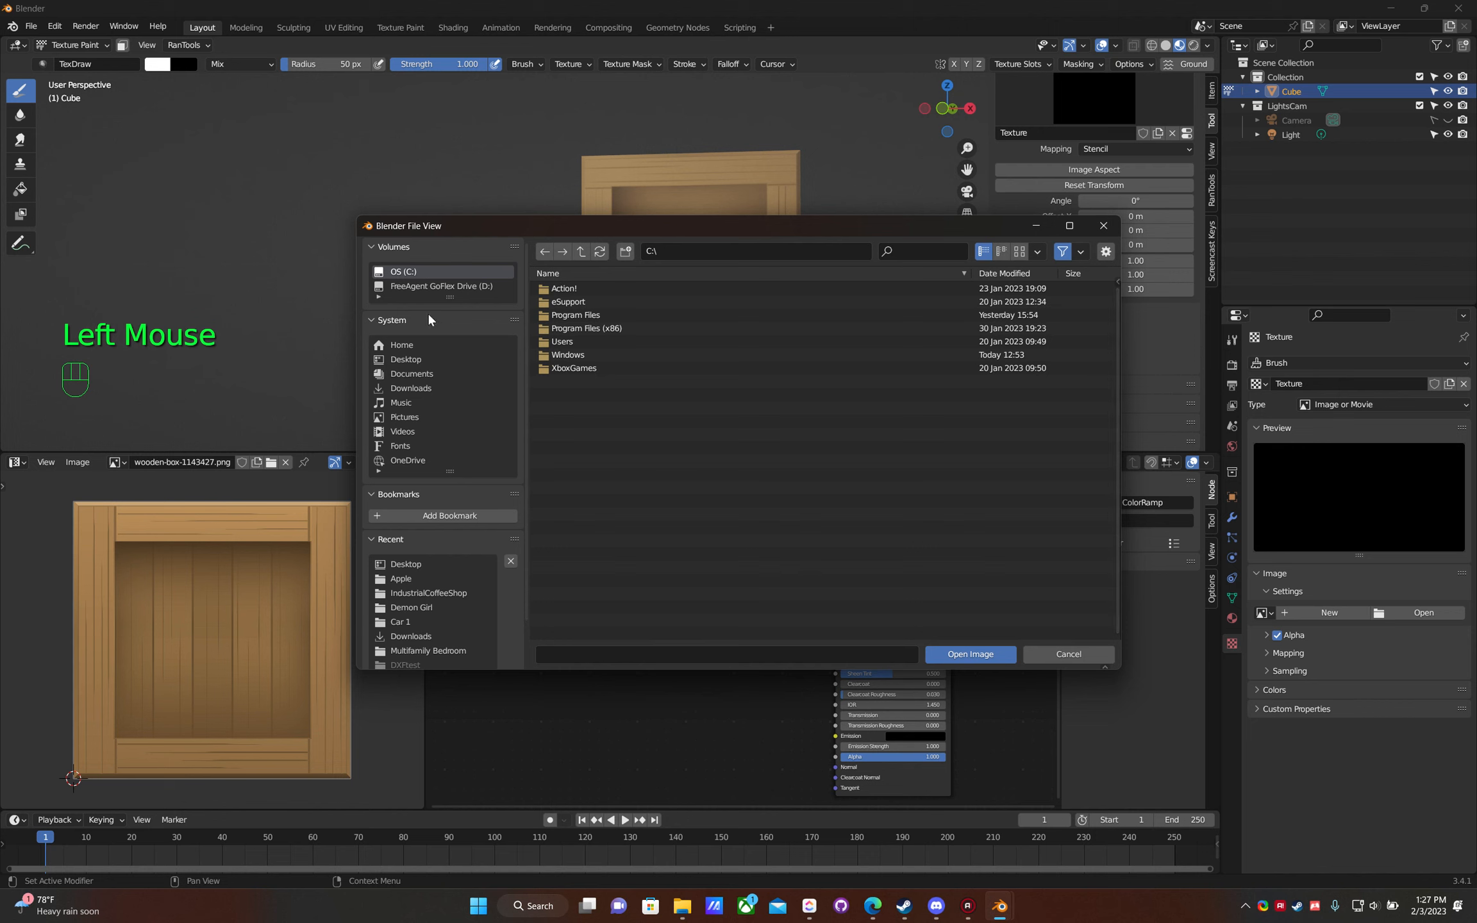
click(410, 388)
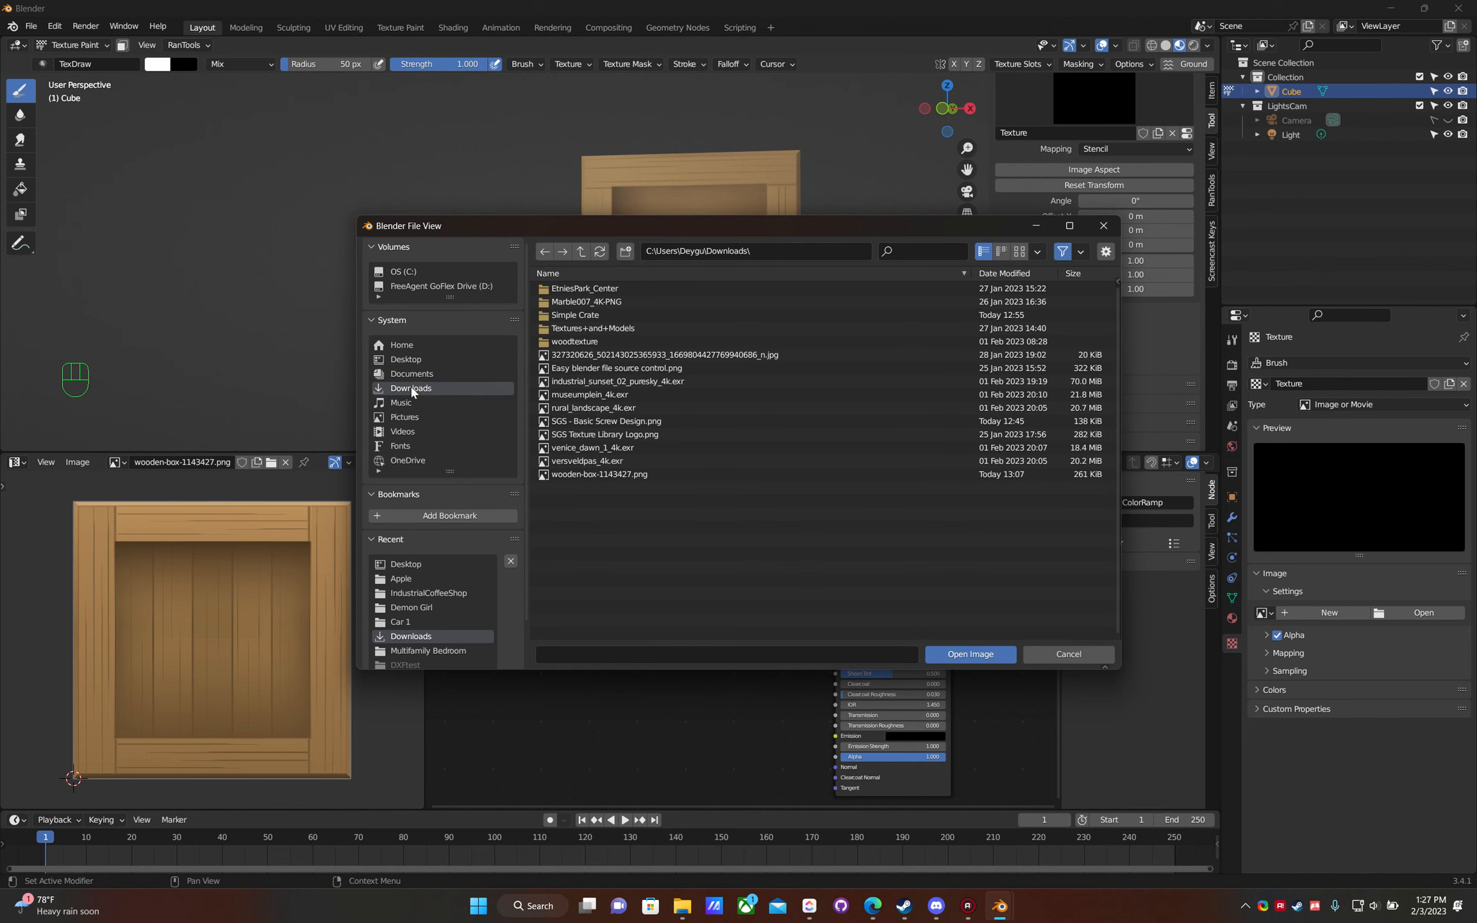
click(601, 315)
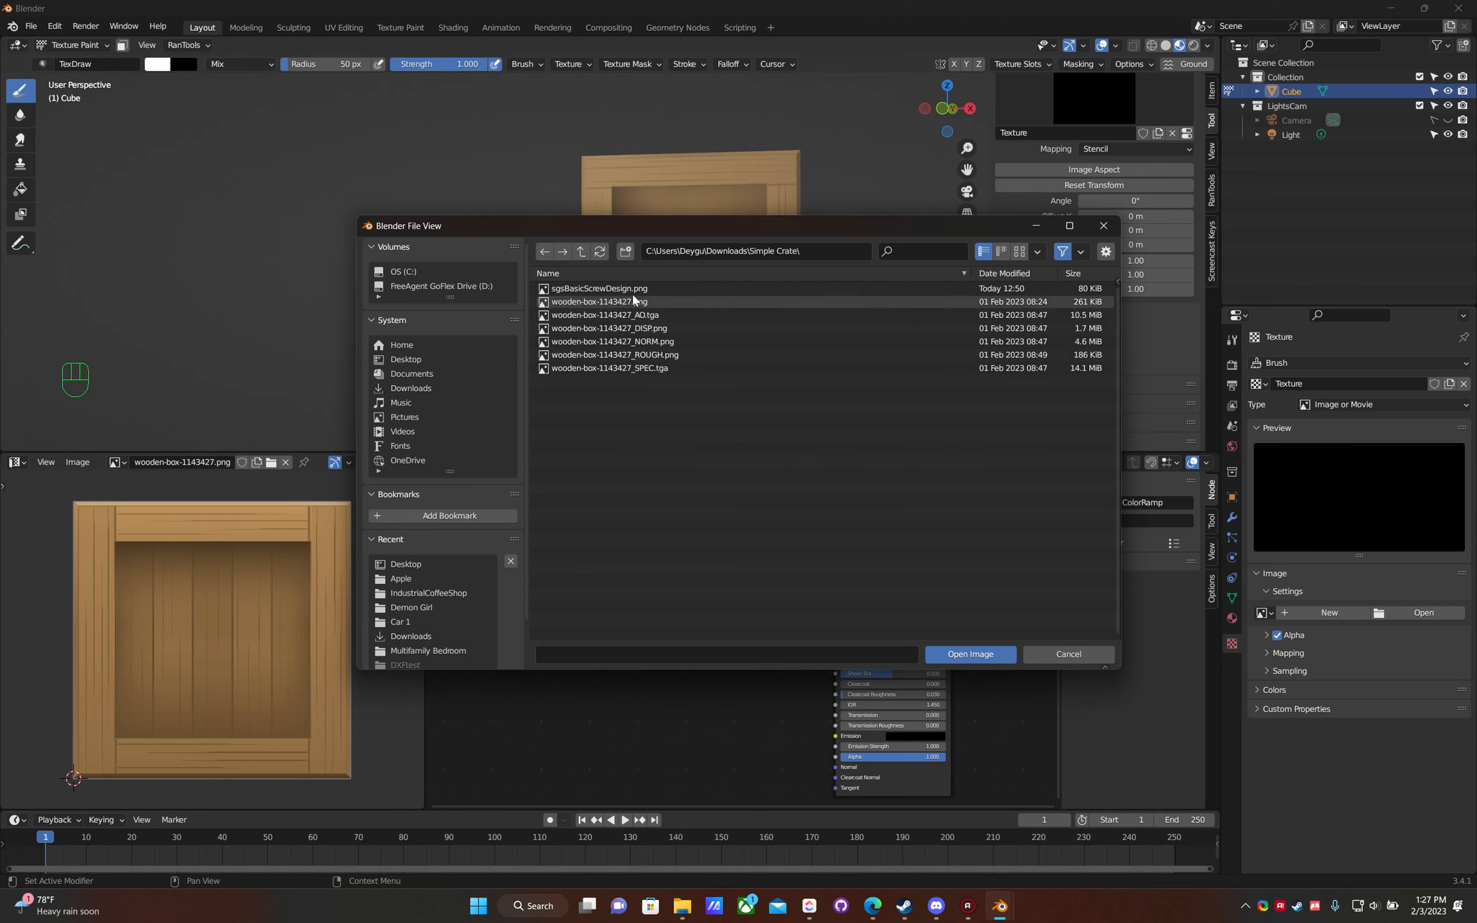
click(574, 293)
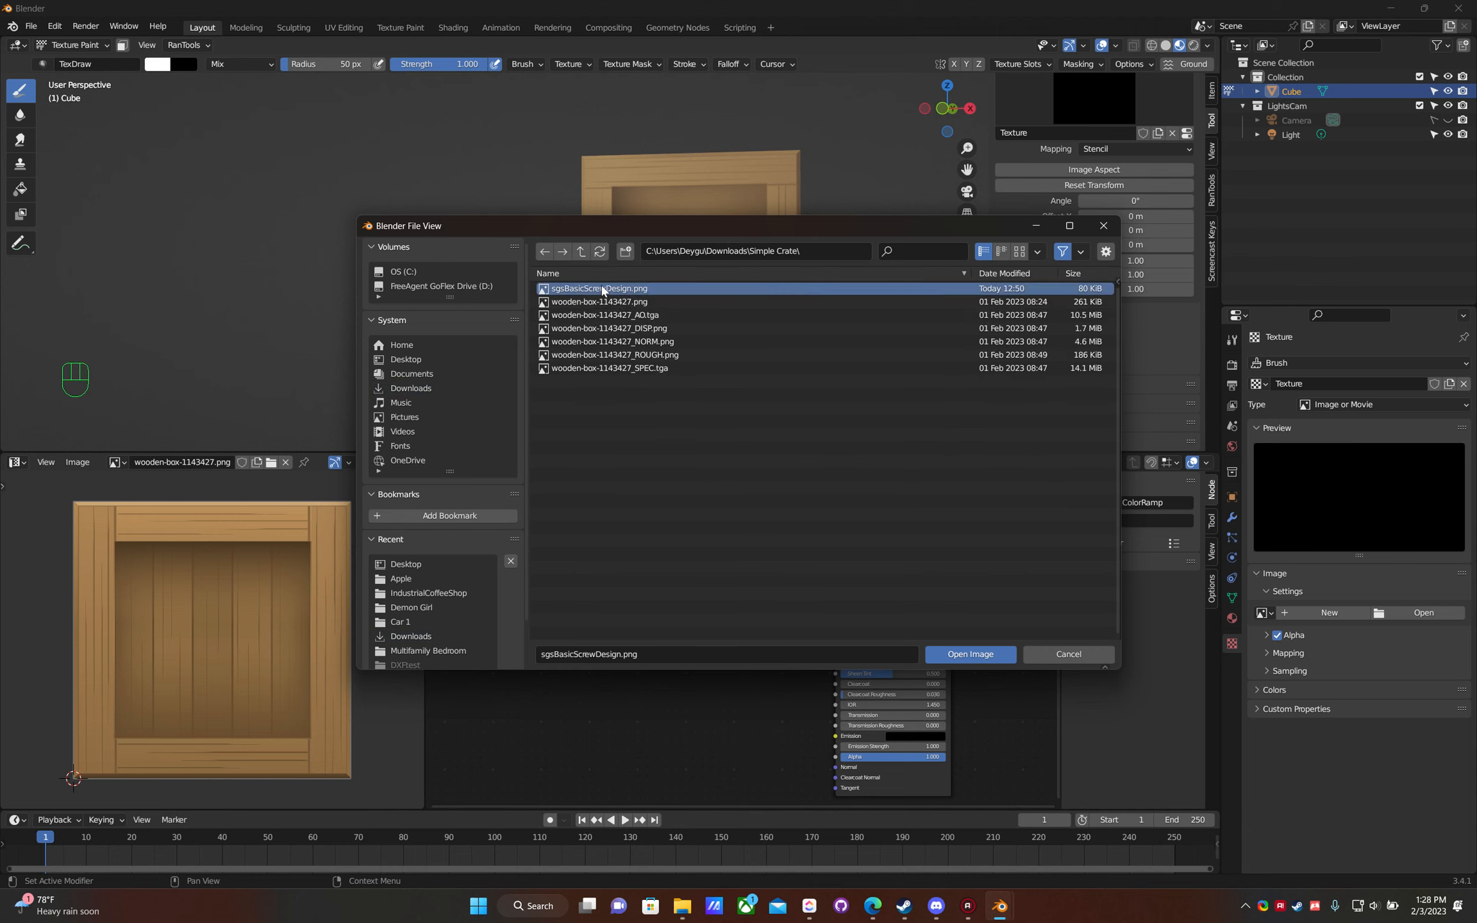
click(973, 651)
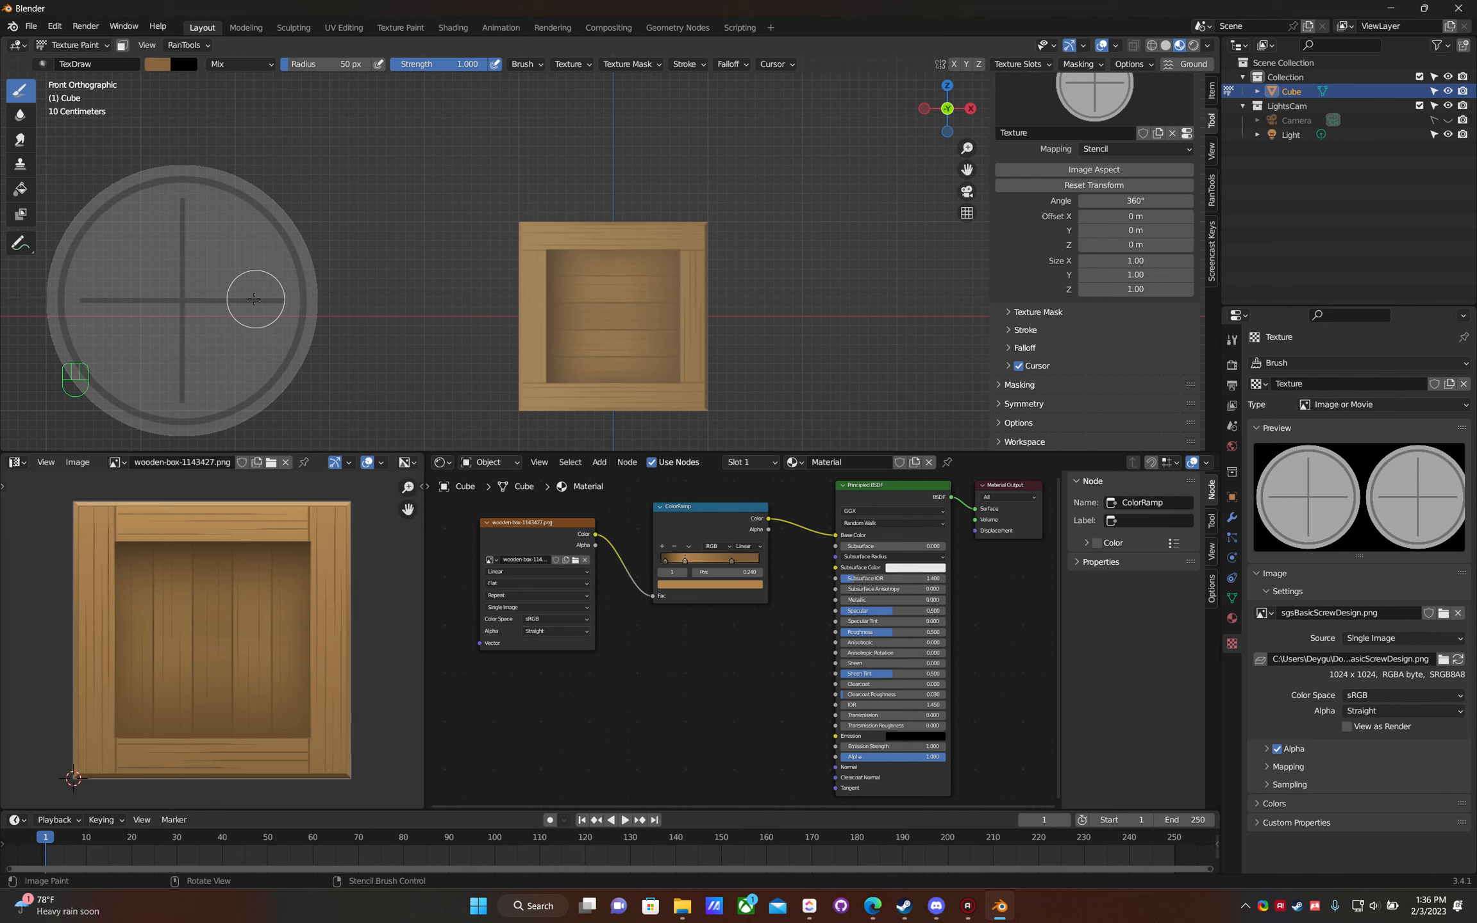
- Move the screw stencil toward the crate, scale it down and adjust its rotation
right_drag(231, 310, 389, 289)
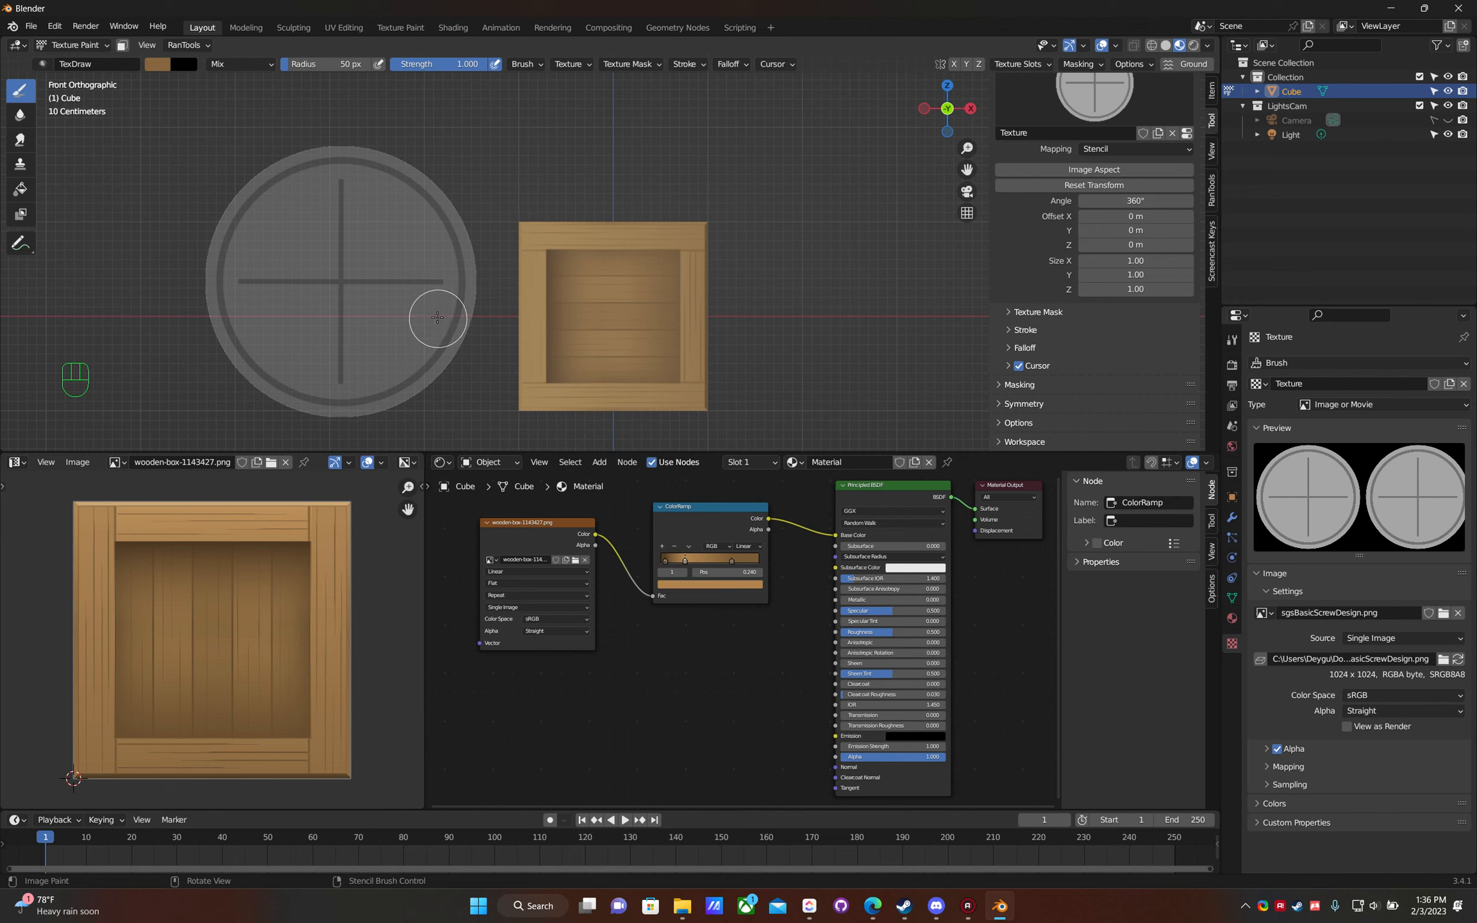
right_drag(445, 318, 424, 296)
shift+right_drag(422, 307, 392, 300)
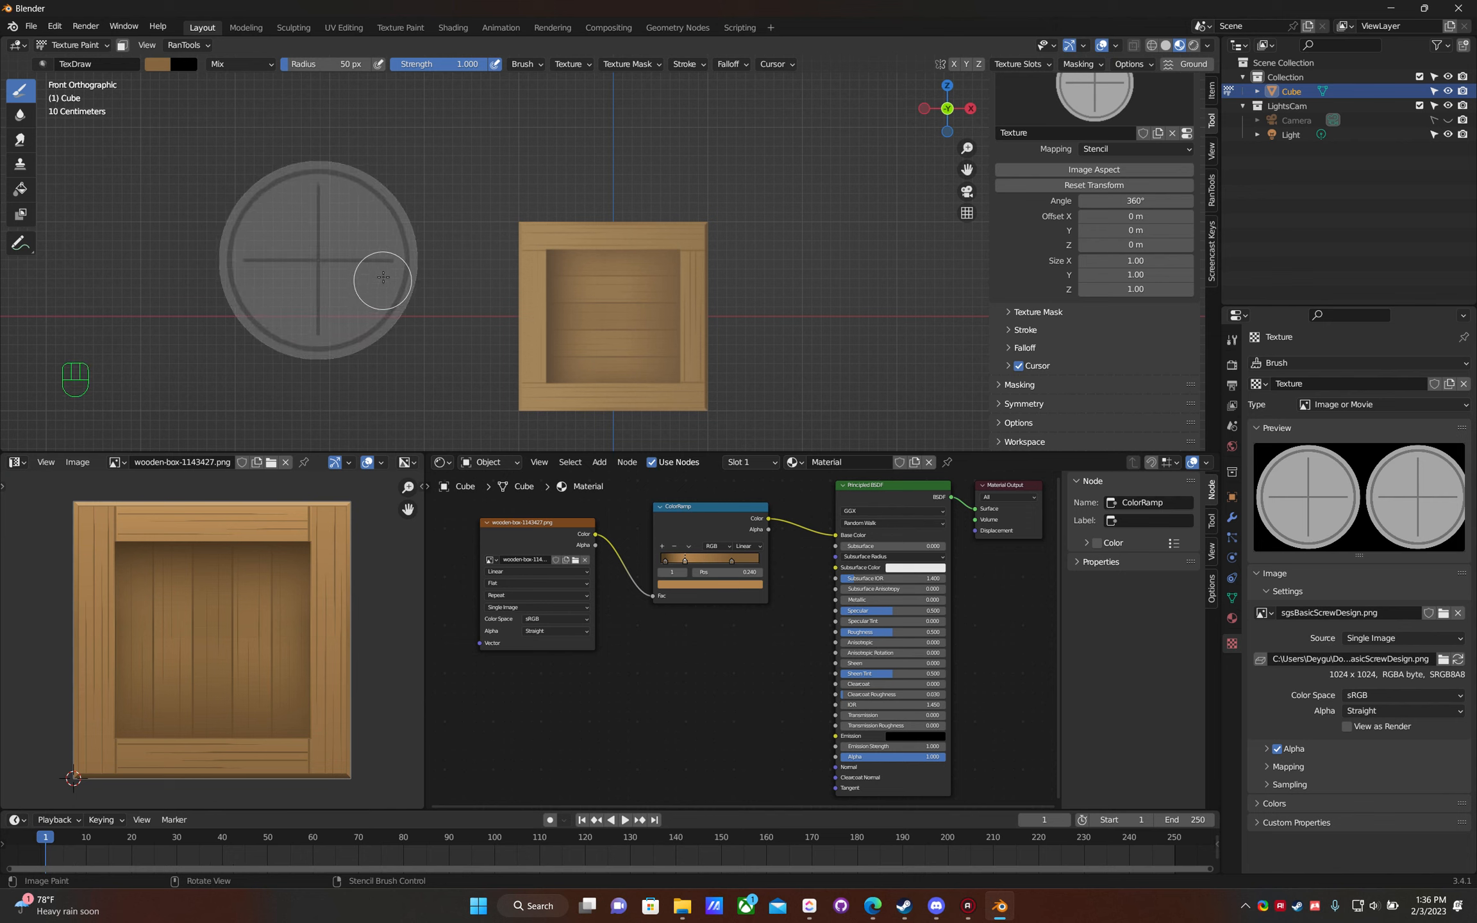
key(ctrl)
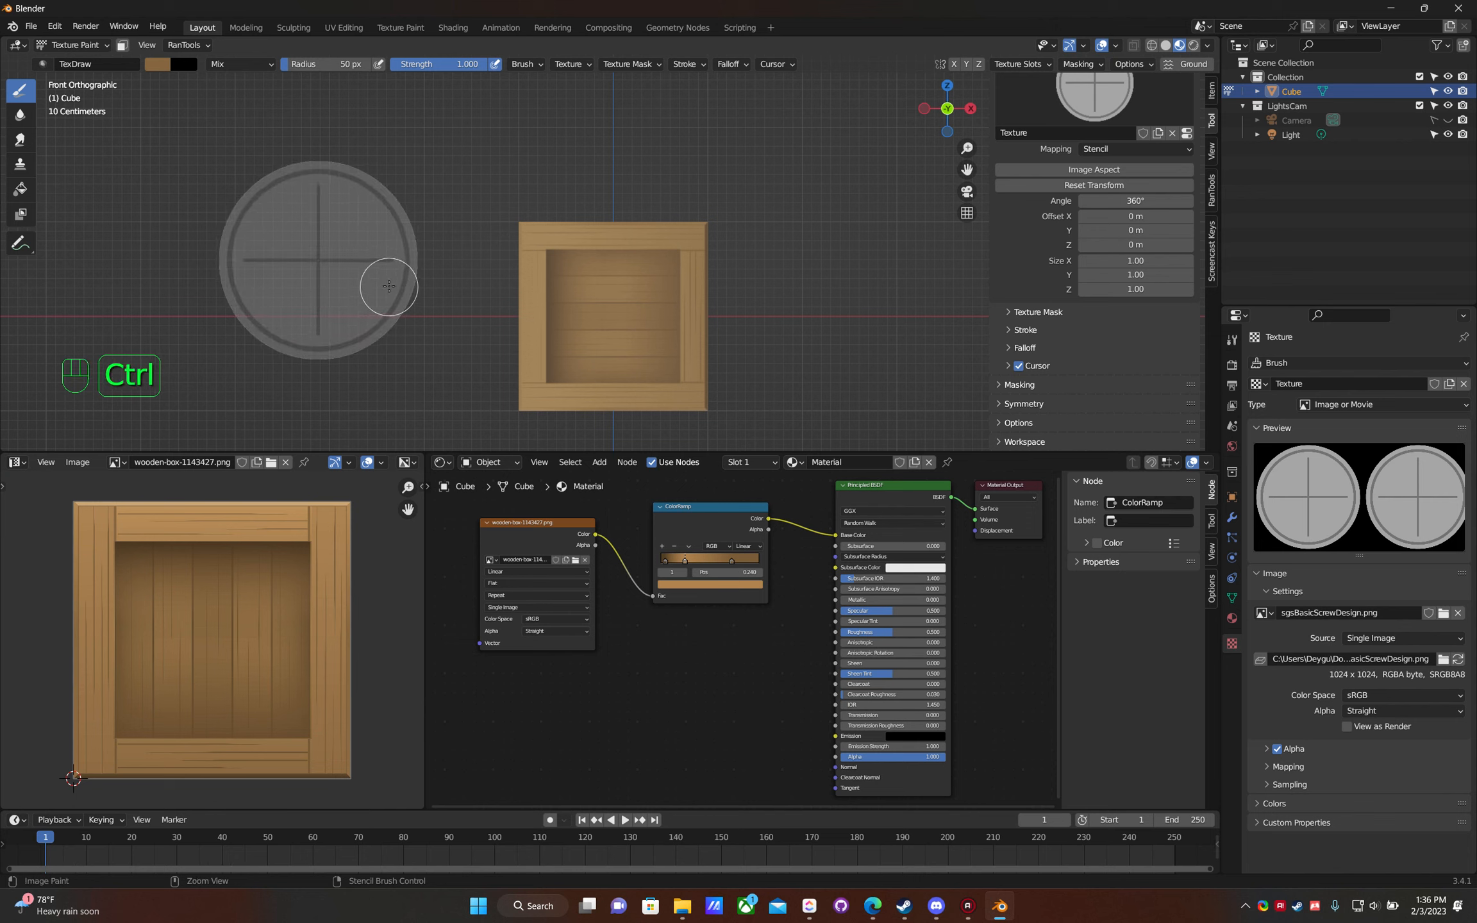
mouse_move(389, 286)
ctrl+right_down()
mouse_move(400, 263)
mouse_move(354, 343)
mouse_move(372, 328)
mouse_move(389, 243)
mouse_move(394, 288)
ctrl+right_up()
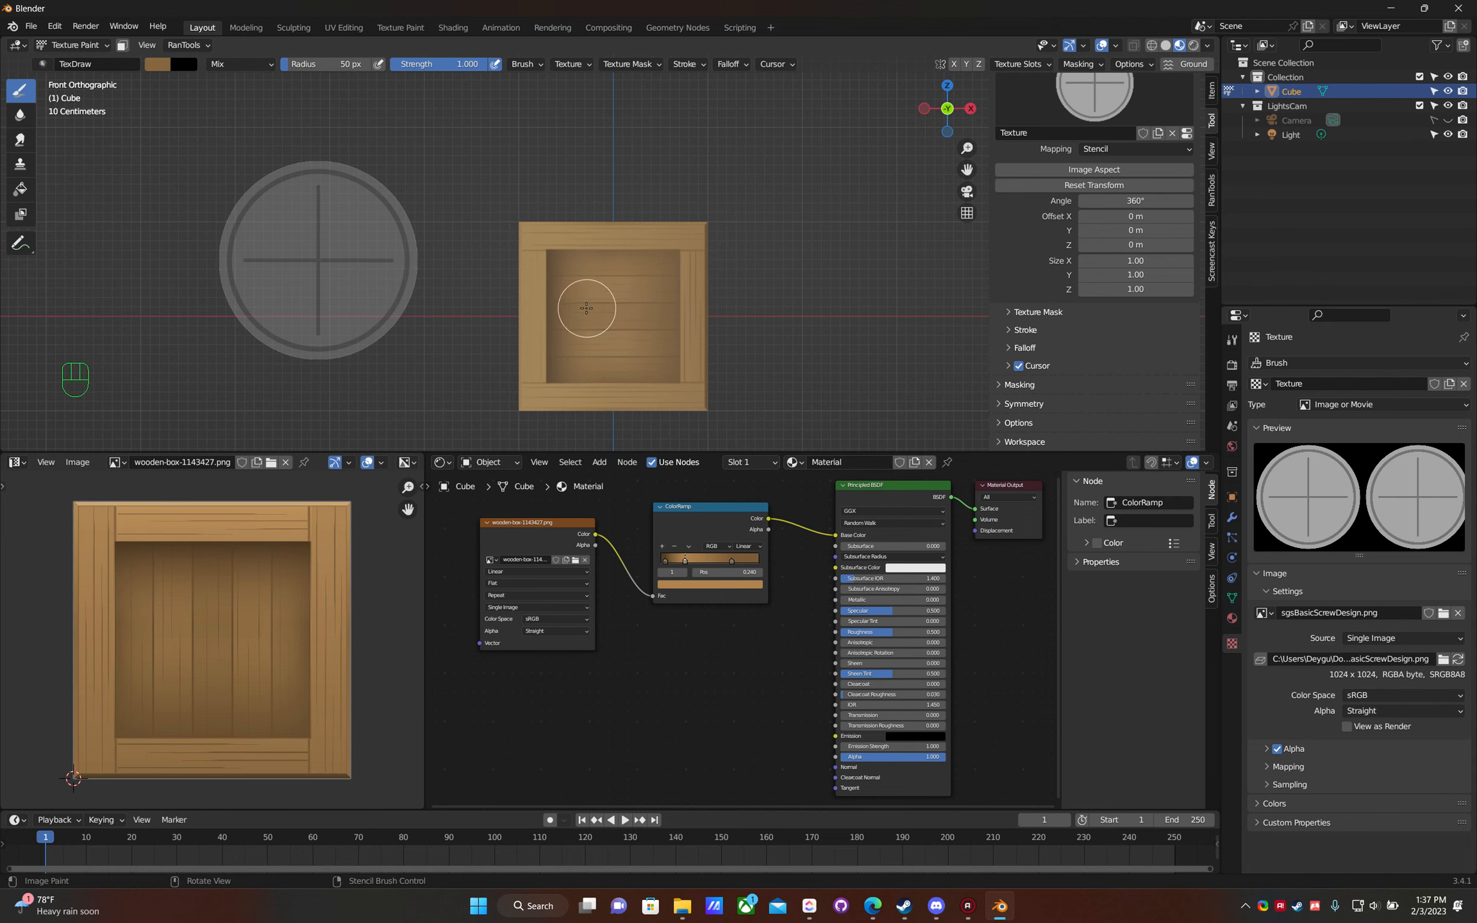
- Move the screw stencil over the upper-left part of the crate's front face
scroll(609, 320, up, 1)
shift+middle_drag(628, 331, 522, 306)
right_drag(390, 248, 466, 243)
scroll(455, 260, up, 3)
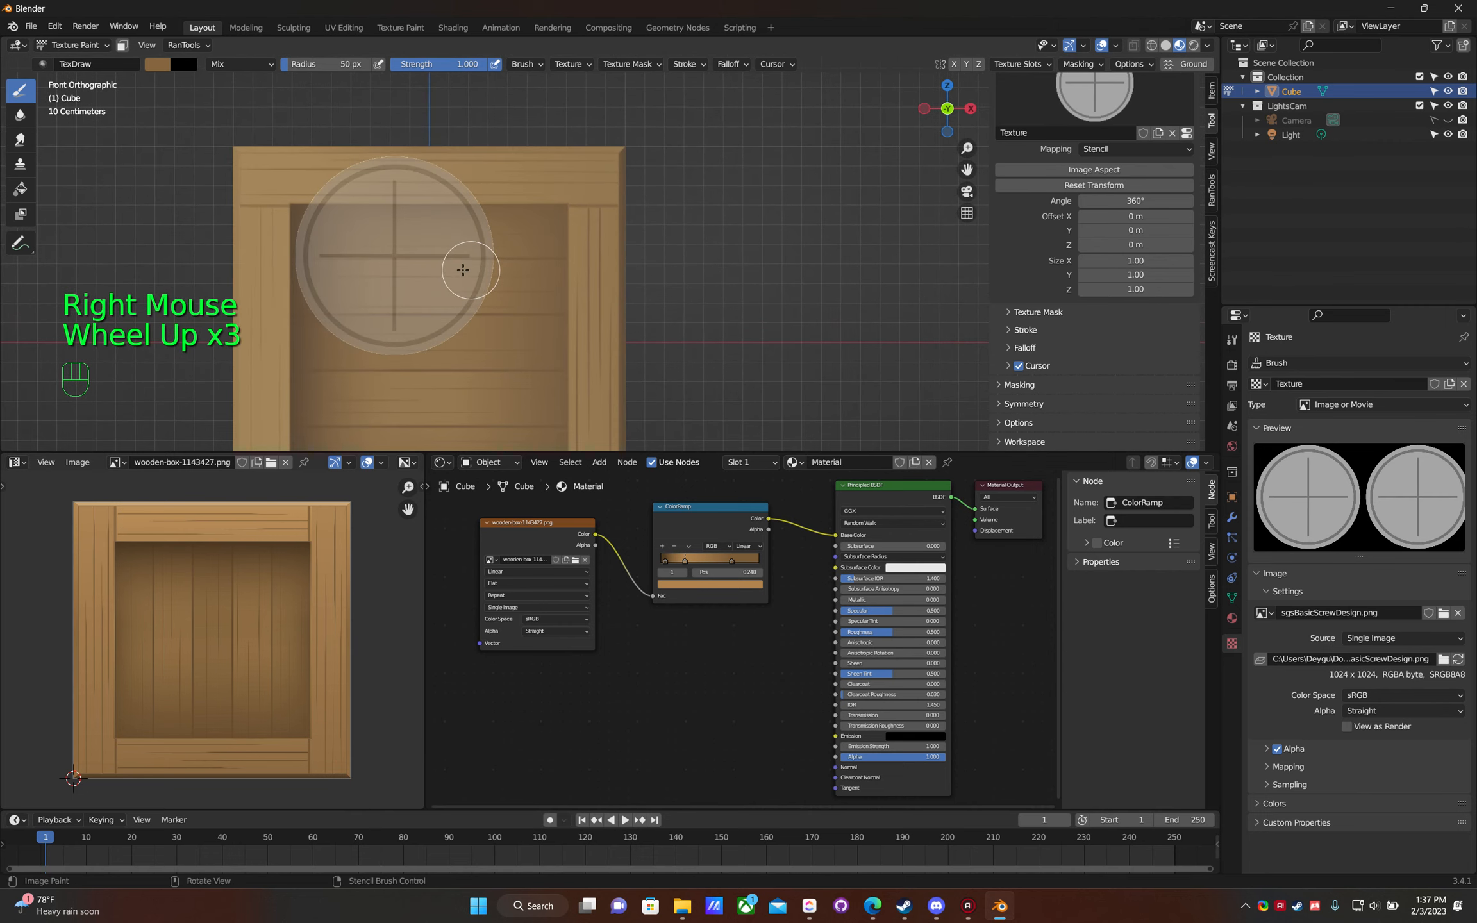
scroll(453, 270, down, 1)
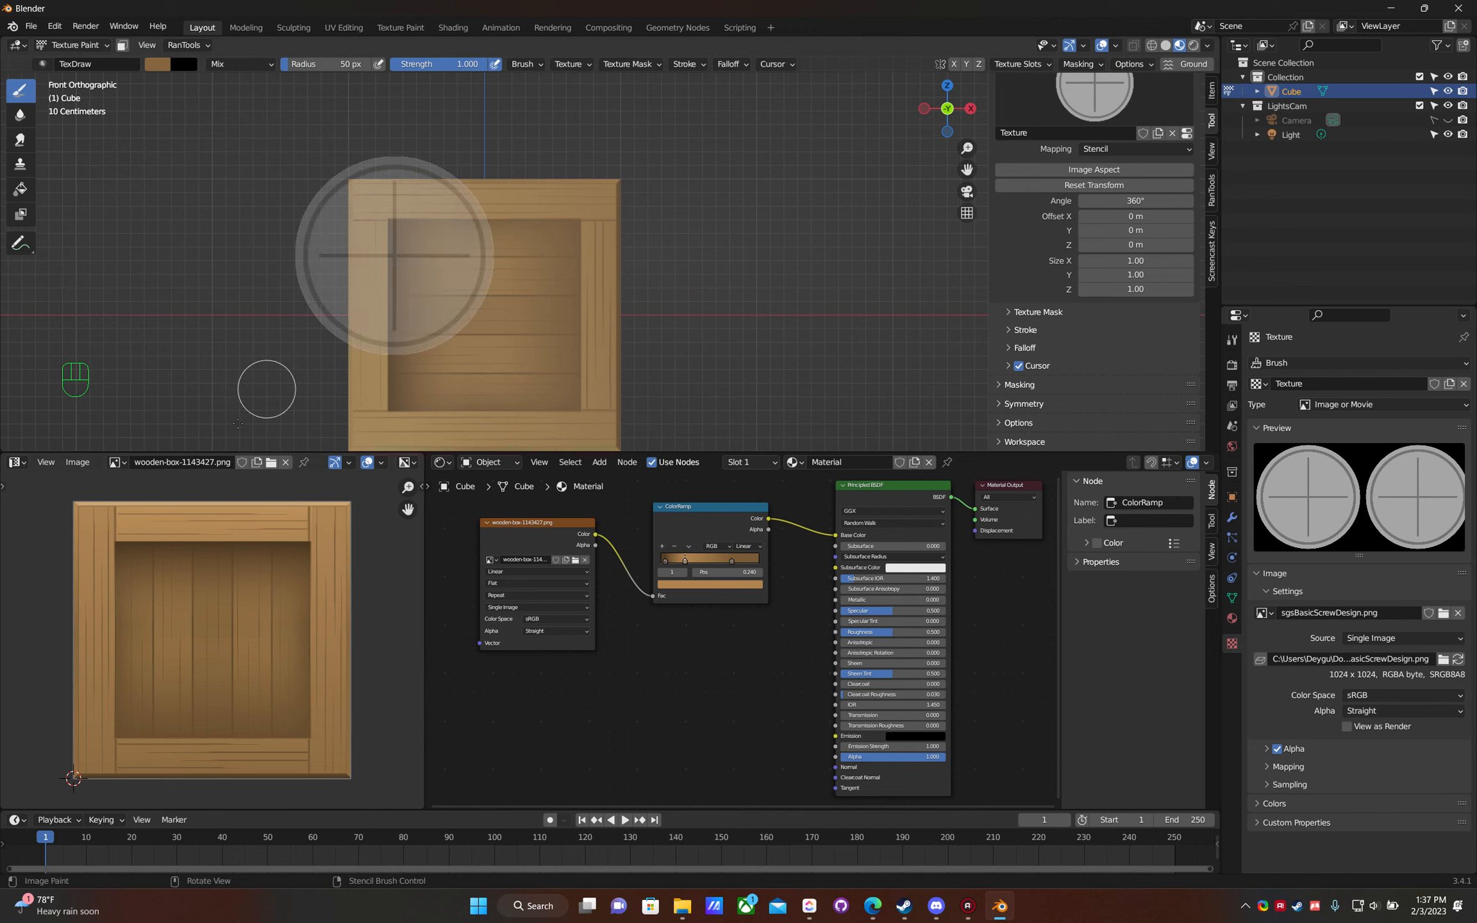
- Shrink the stencil to fit the crate's upper-left front corner, paint one brown screw head there and move the stencil away
mouse_move(462, 270)
shift+right_down()
mouse_move(405, 258)
mouse_move(436, 273)
shift+right_up()
scroll(404, 267, up, 1)
shift+middle_drag(450, 272, 528, 213)
right_drag(396, 259, 433, 130)
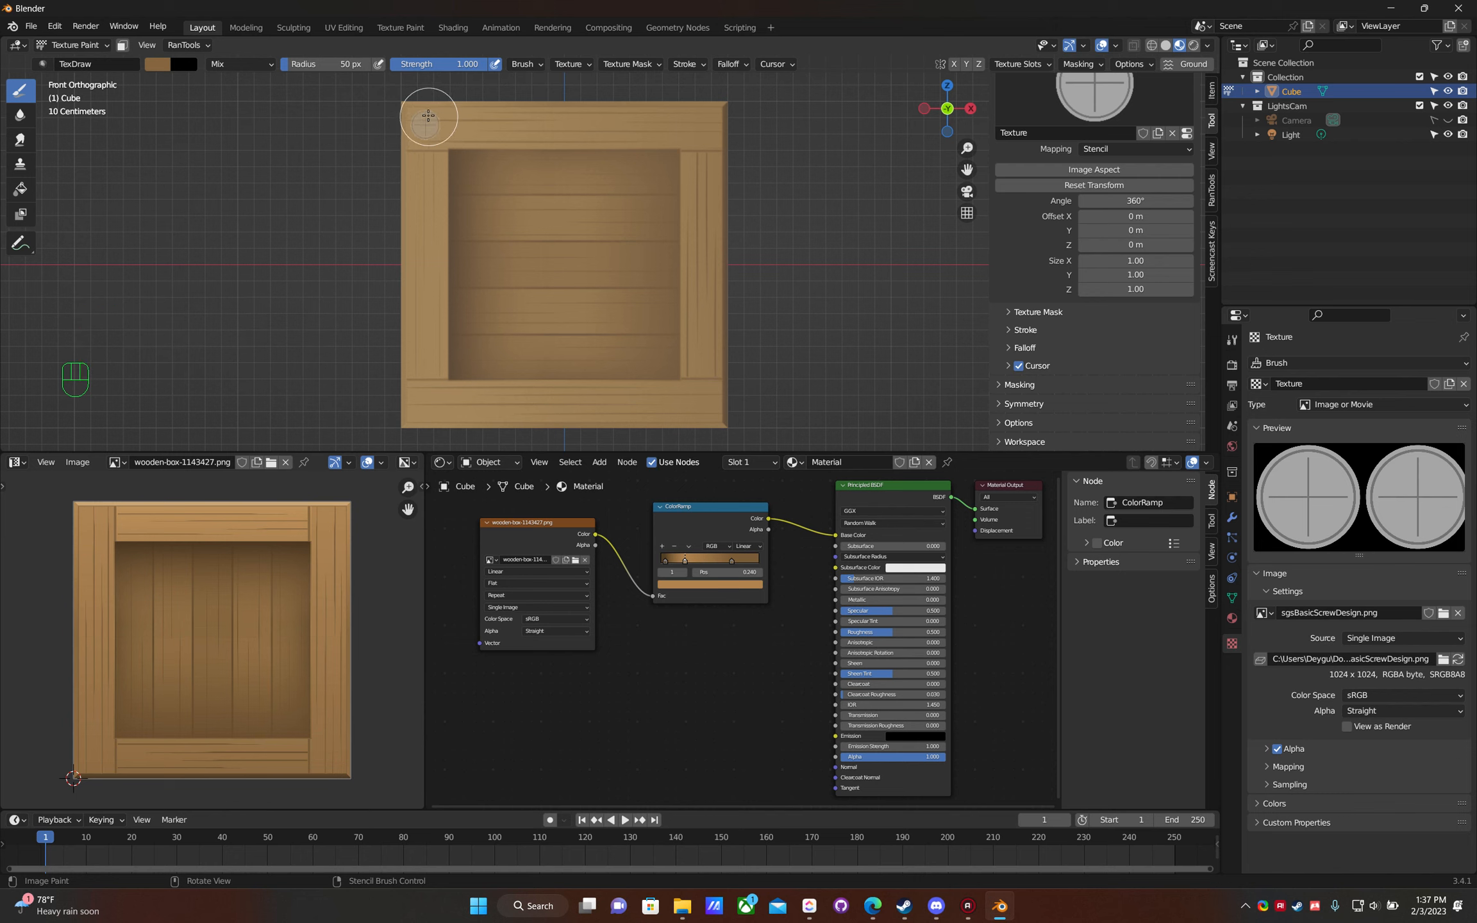
drag(428, 122, 424, 122)
right_drag(424, 123, 627, 175)
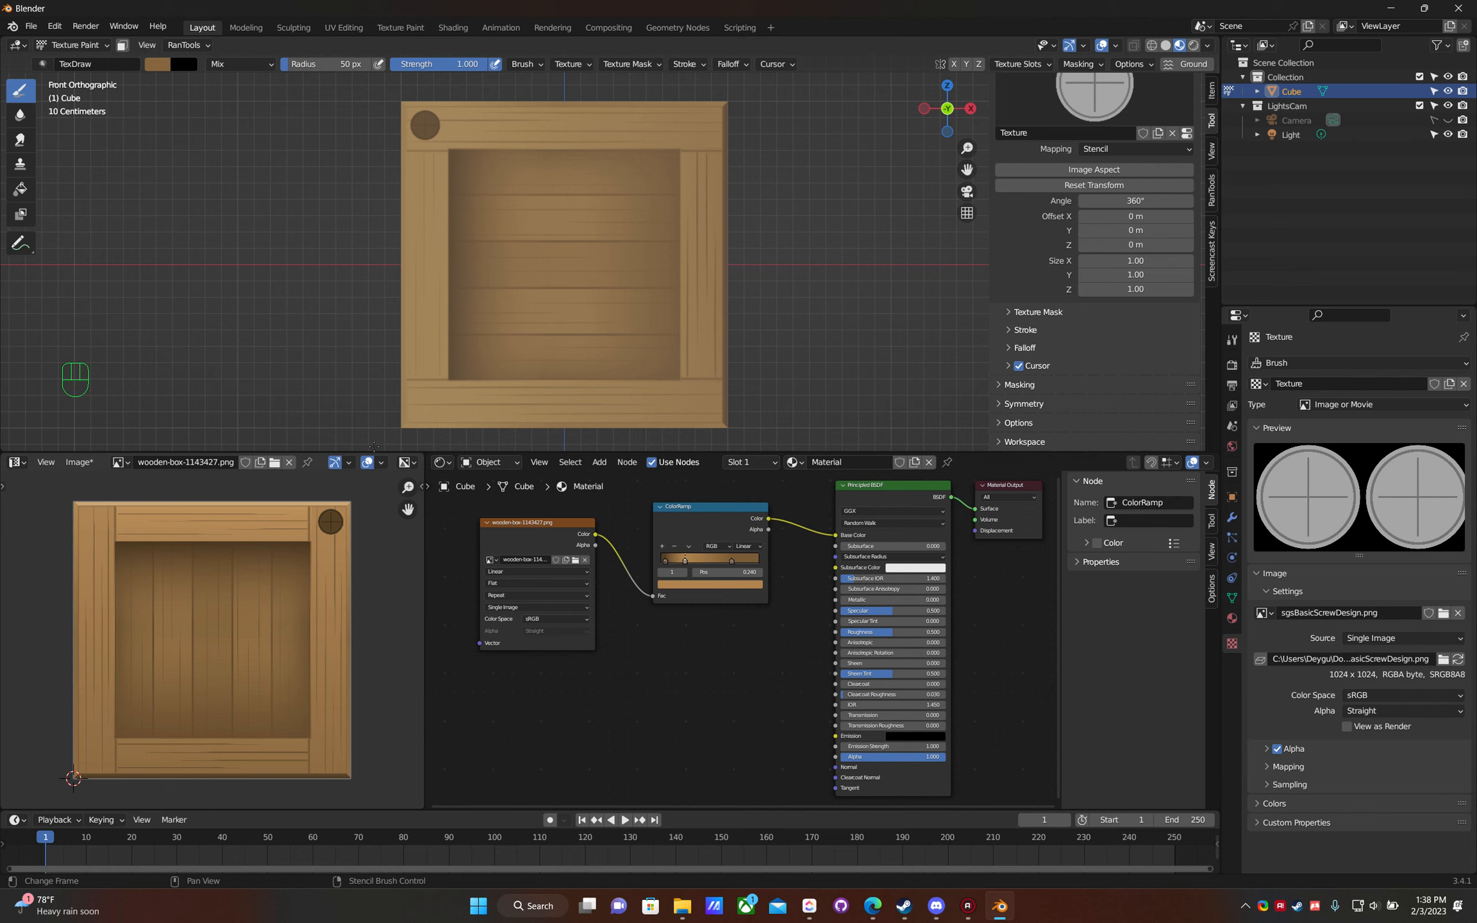
- Change the brush colour to a slightly purplish light grey by raising its brightness and removing nearly all saturation
scroll(1032, 350, up, 10)
click(1041, 349)
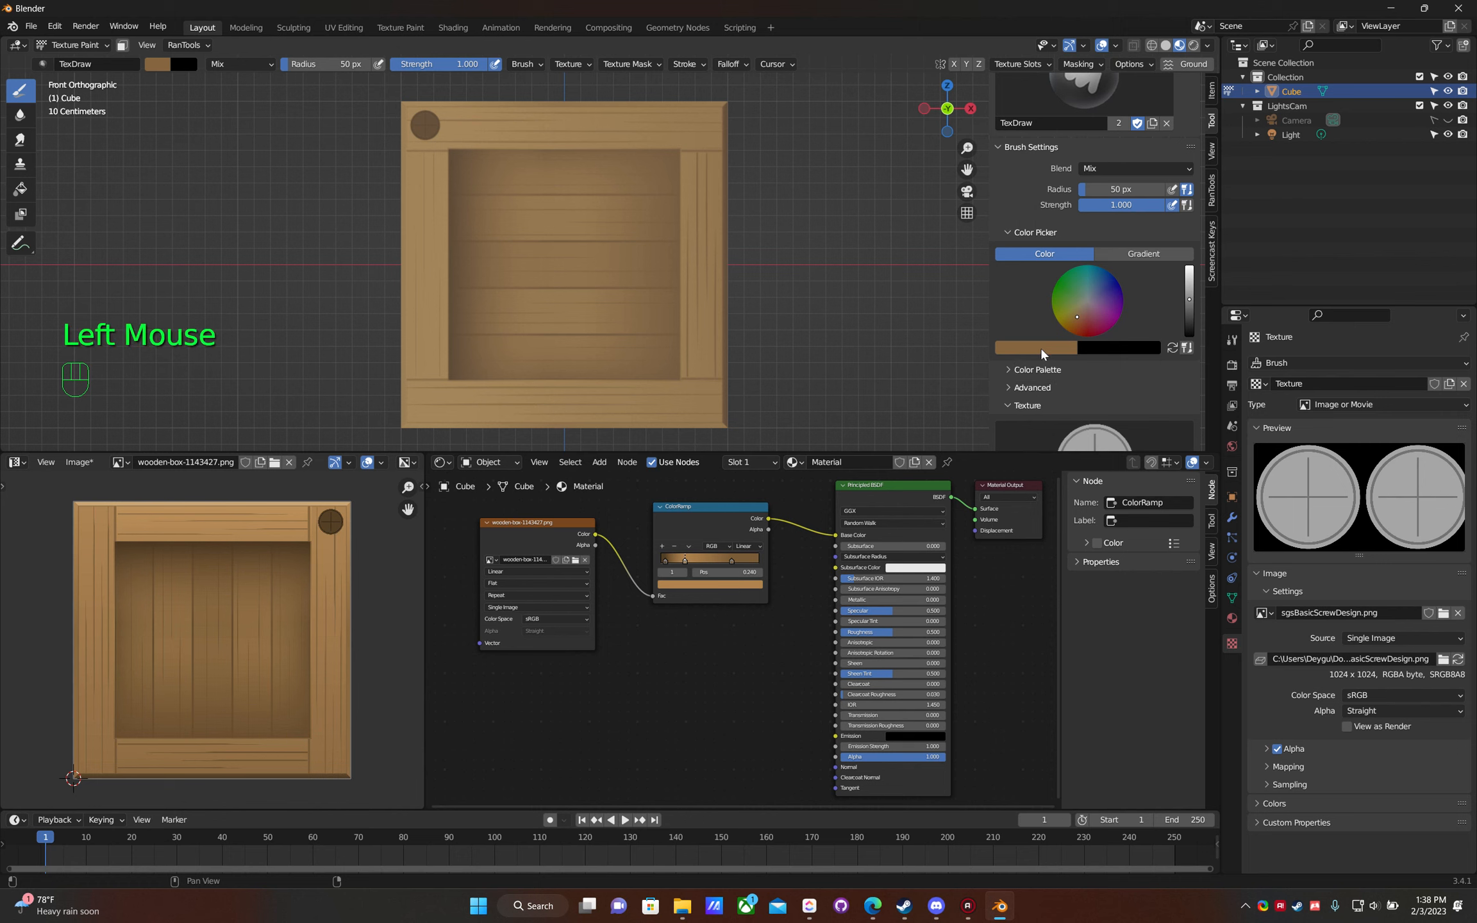
mouse_move(1121, 208)
mouse_down()
mouse_move(1118, 187)
mouse_move(1116, 200)
mouse_up()
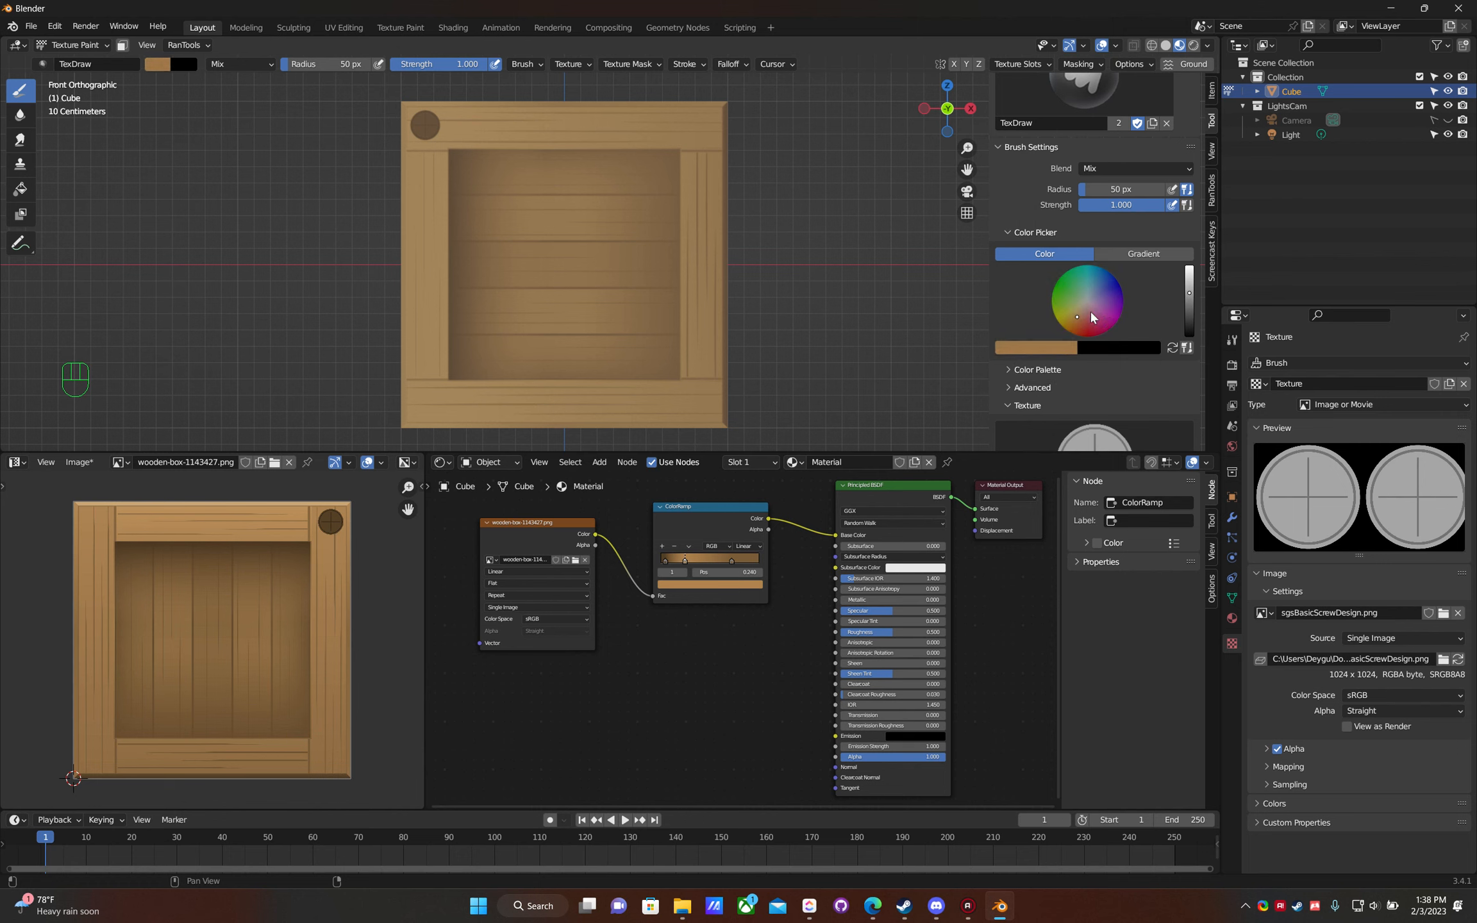
drag(1085, 314, 1087, 302)
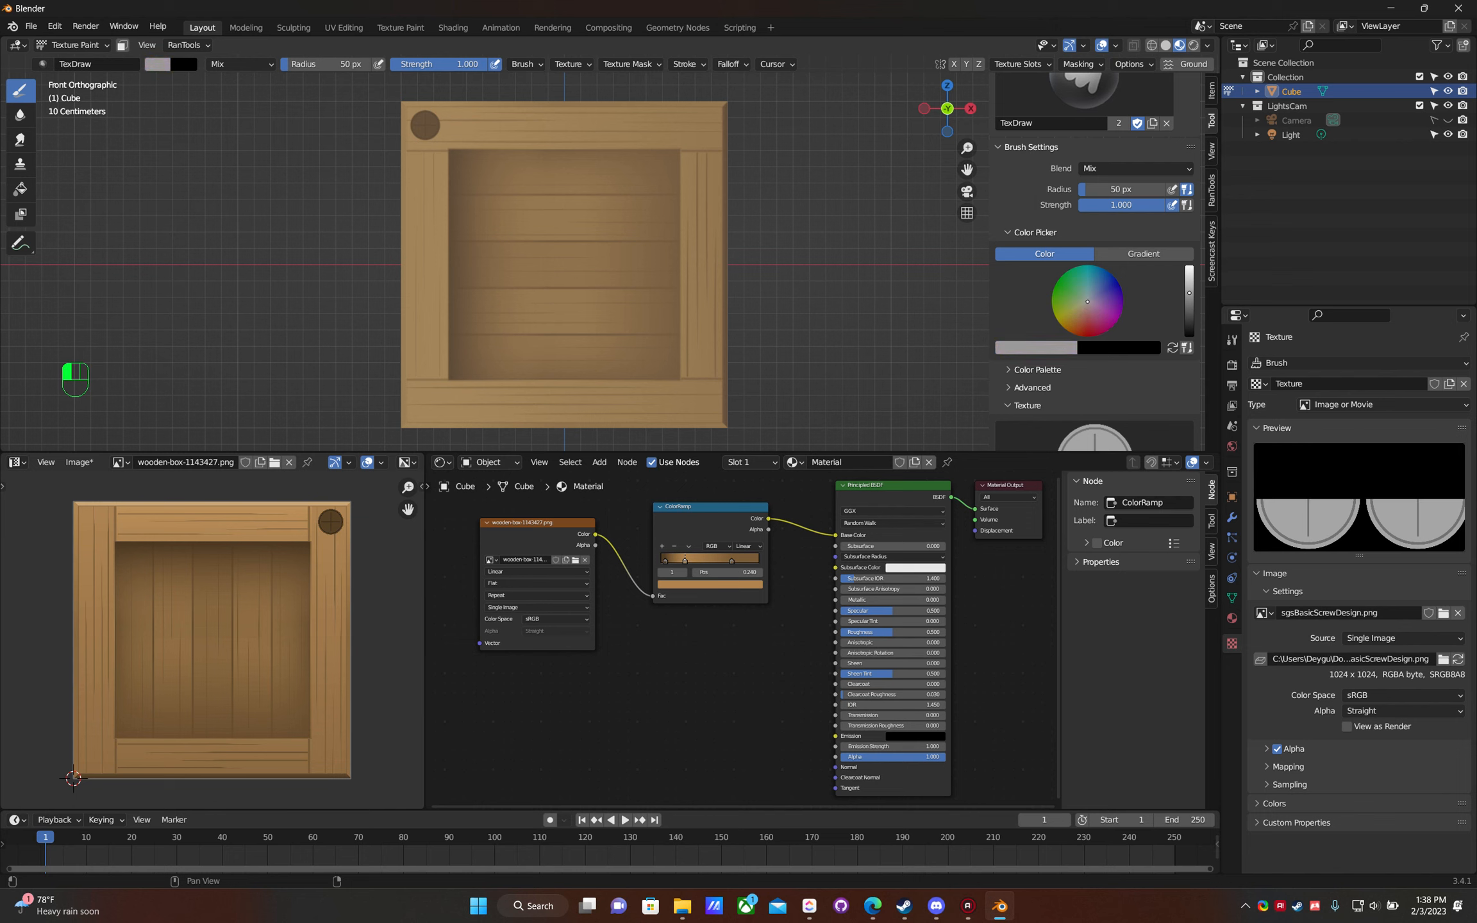
- Align the screw stencil with the crate's upper-left front corner and paint a grey screw head over the brown one
right_click(610, 171)
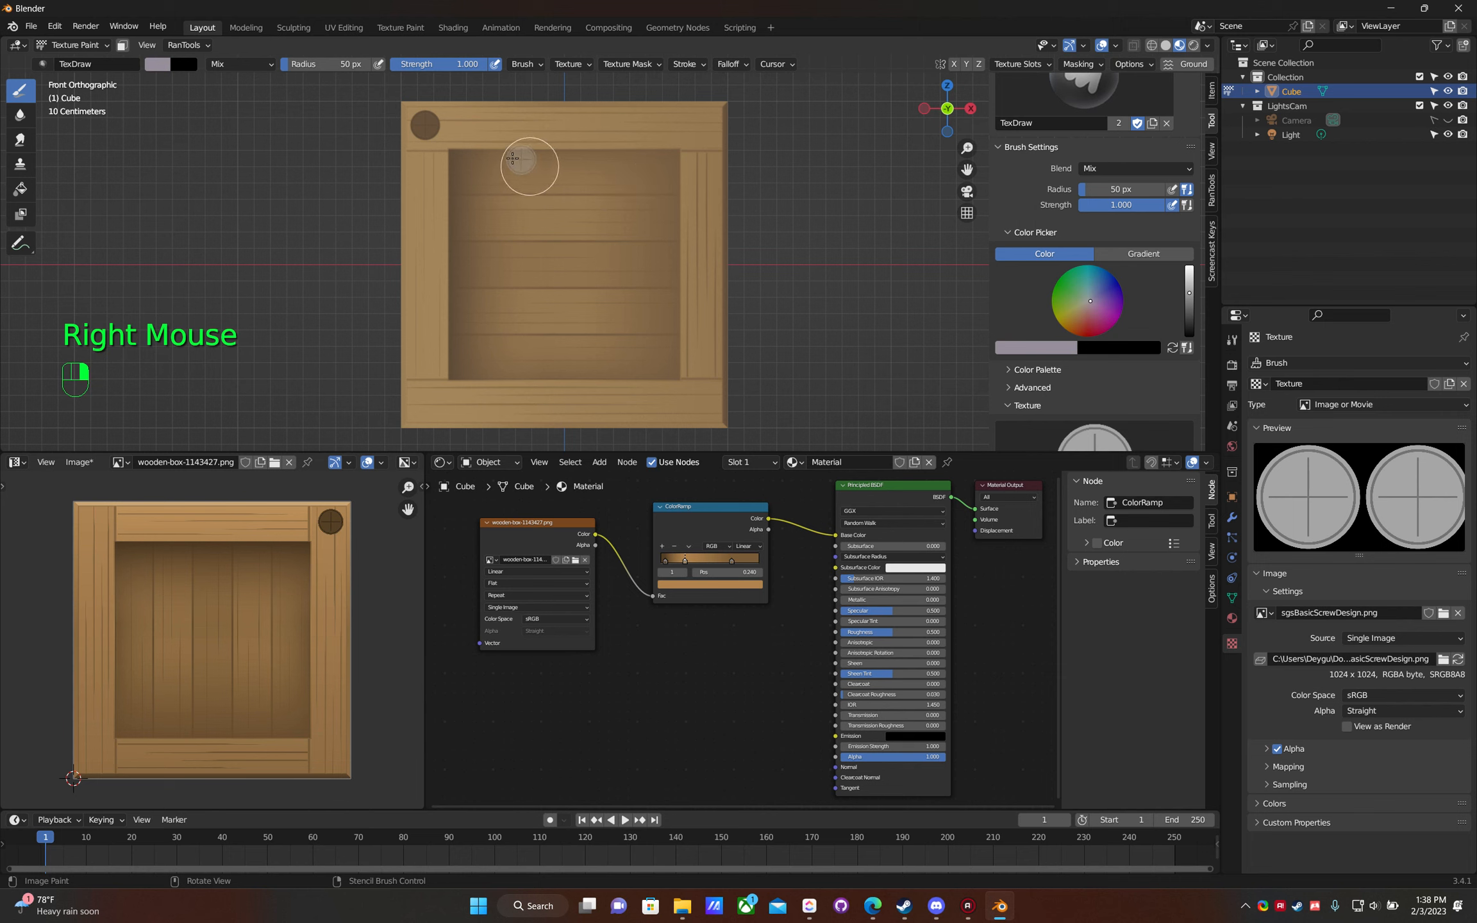
key(ctrl+z)
right_drag(501, 155, 427, 125)
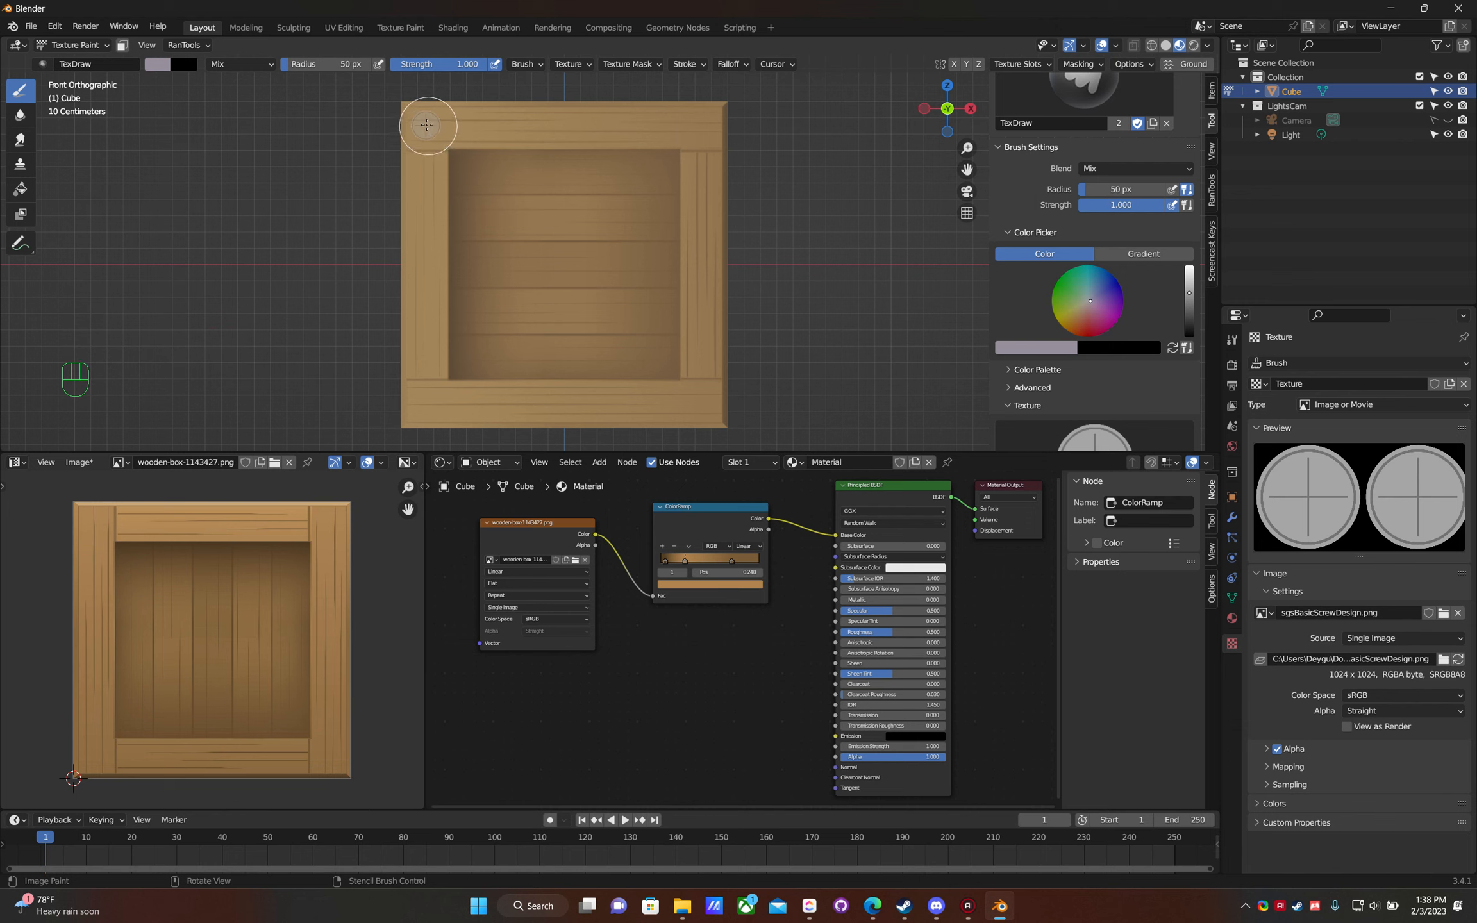
click(427, 124)
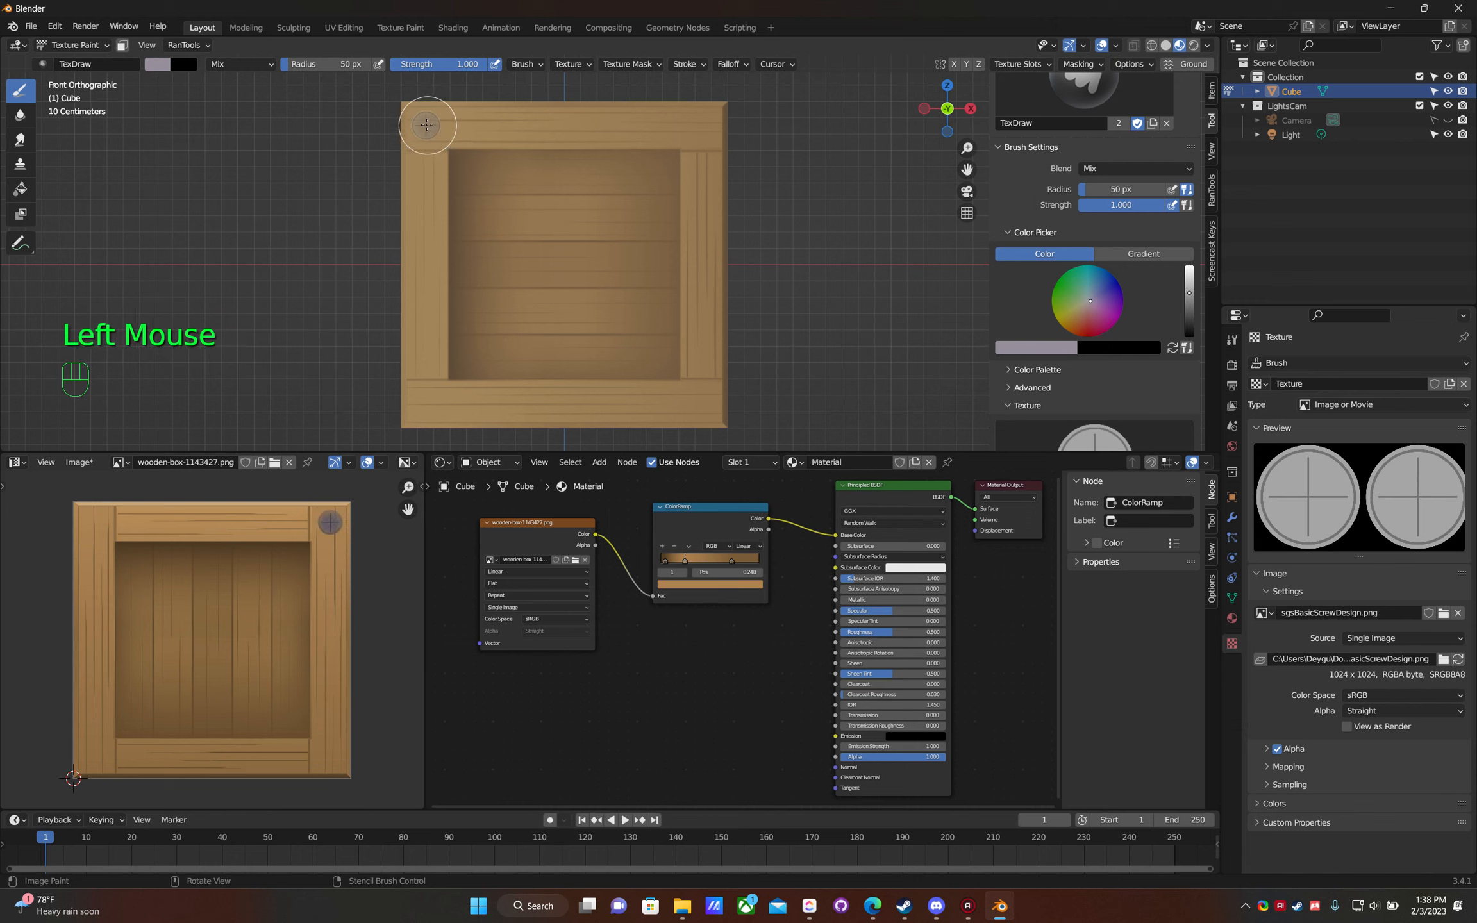
click(427, 125)
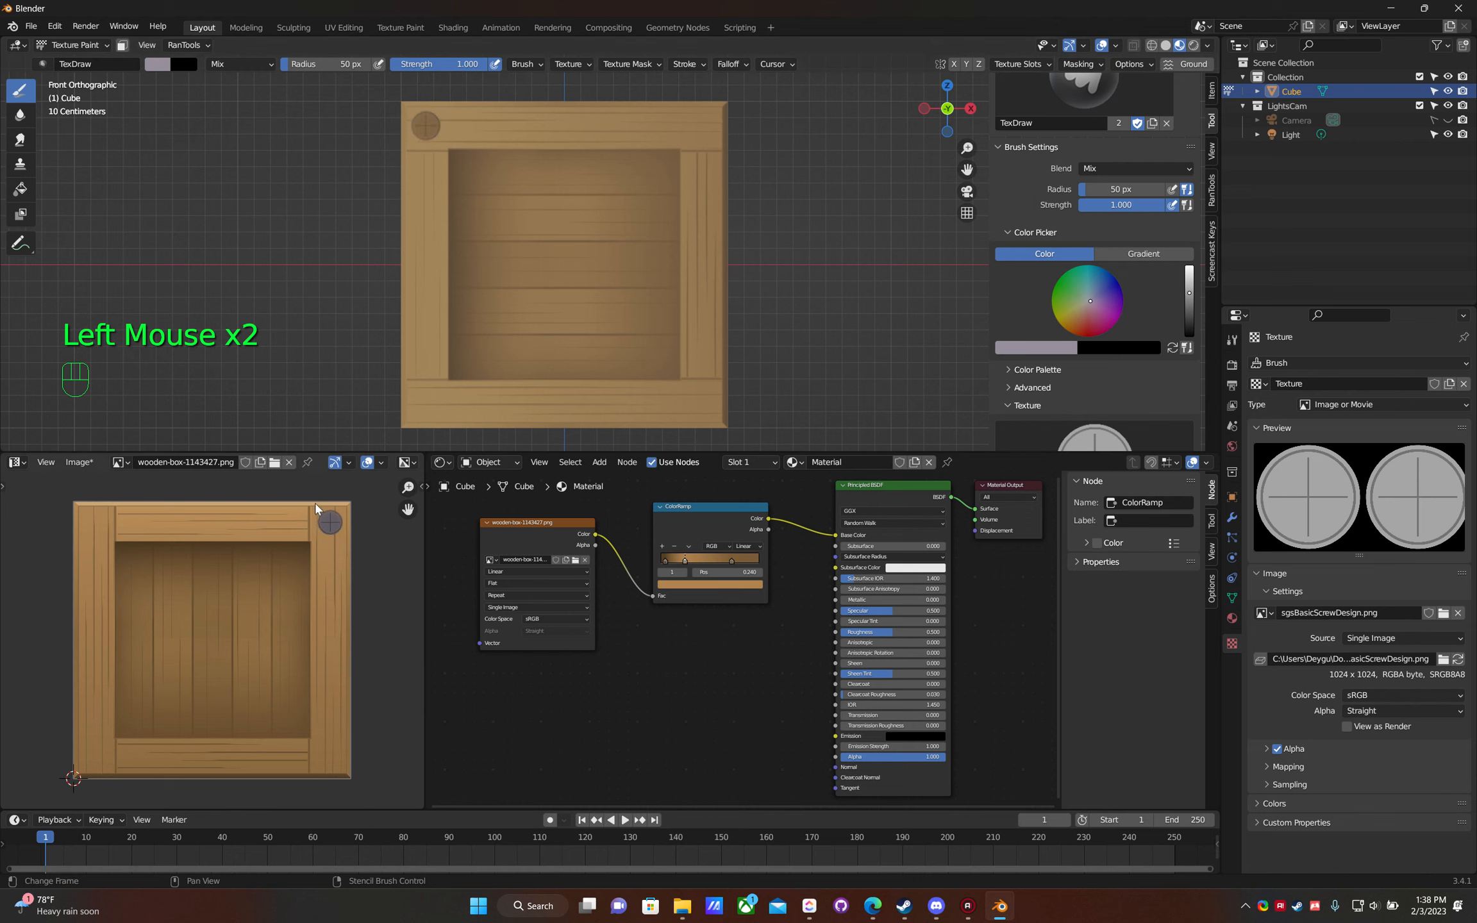
key(ctrl+z)
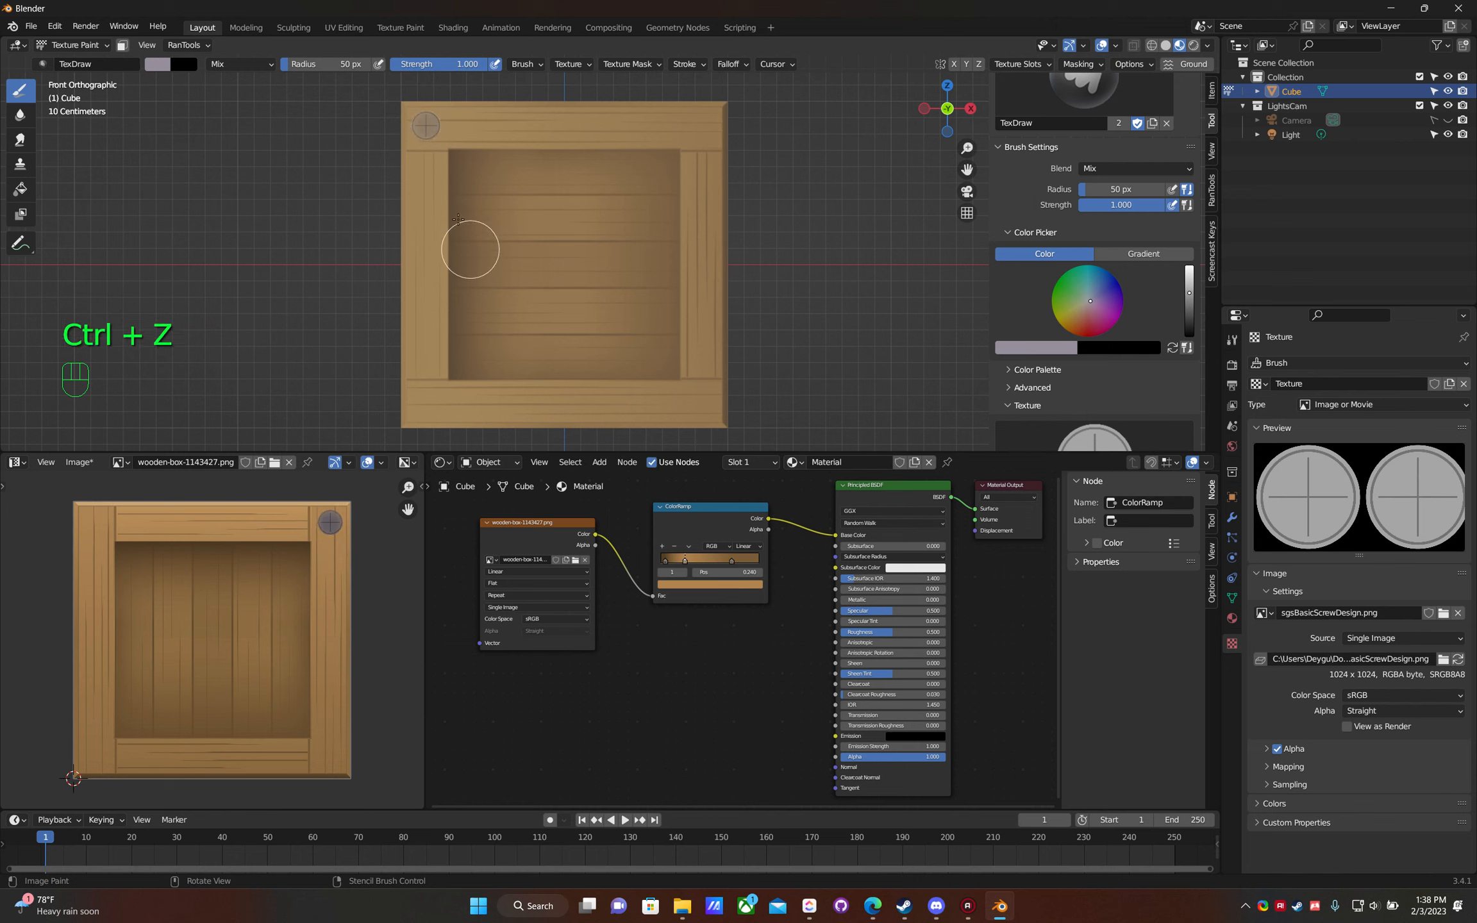
click(424, 124)
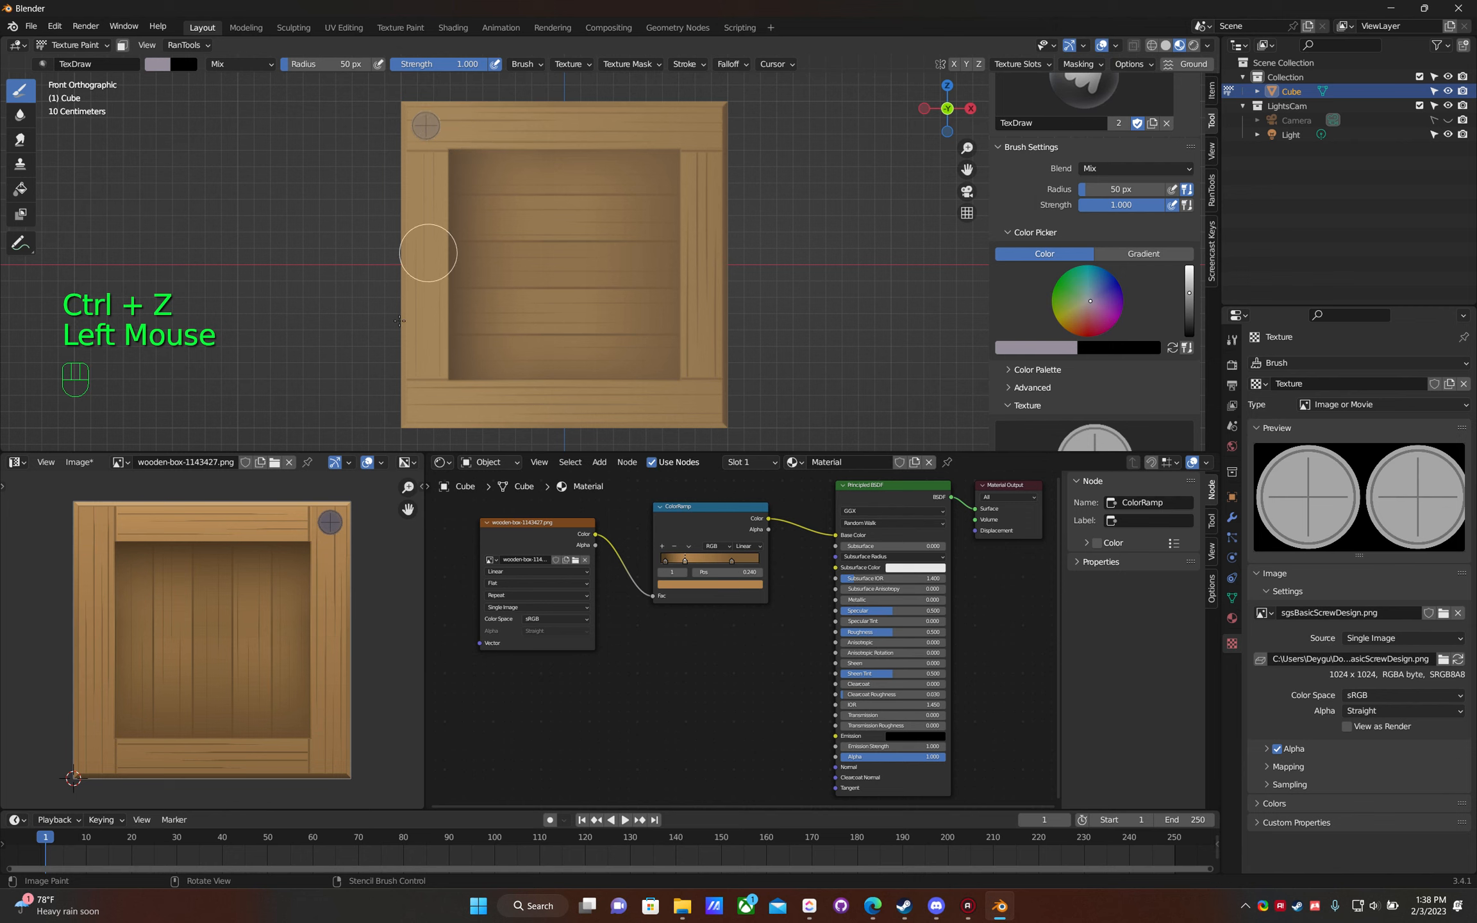
- Move the stencil to each of the three remaining front corners of the crate and paint a grey screw head there
right_drag(426, 130, 697, 126)
click(698, 126)
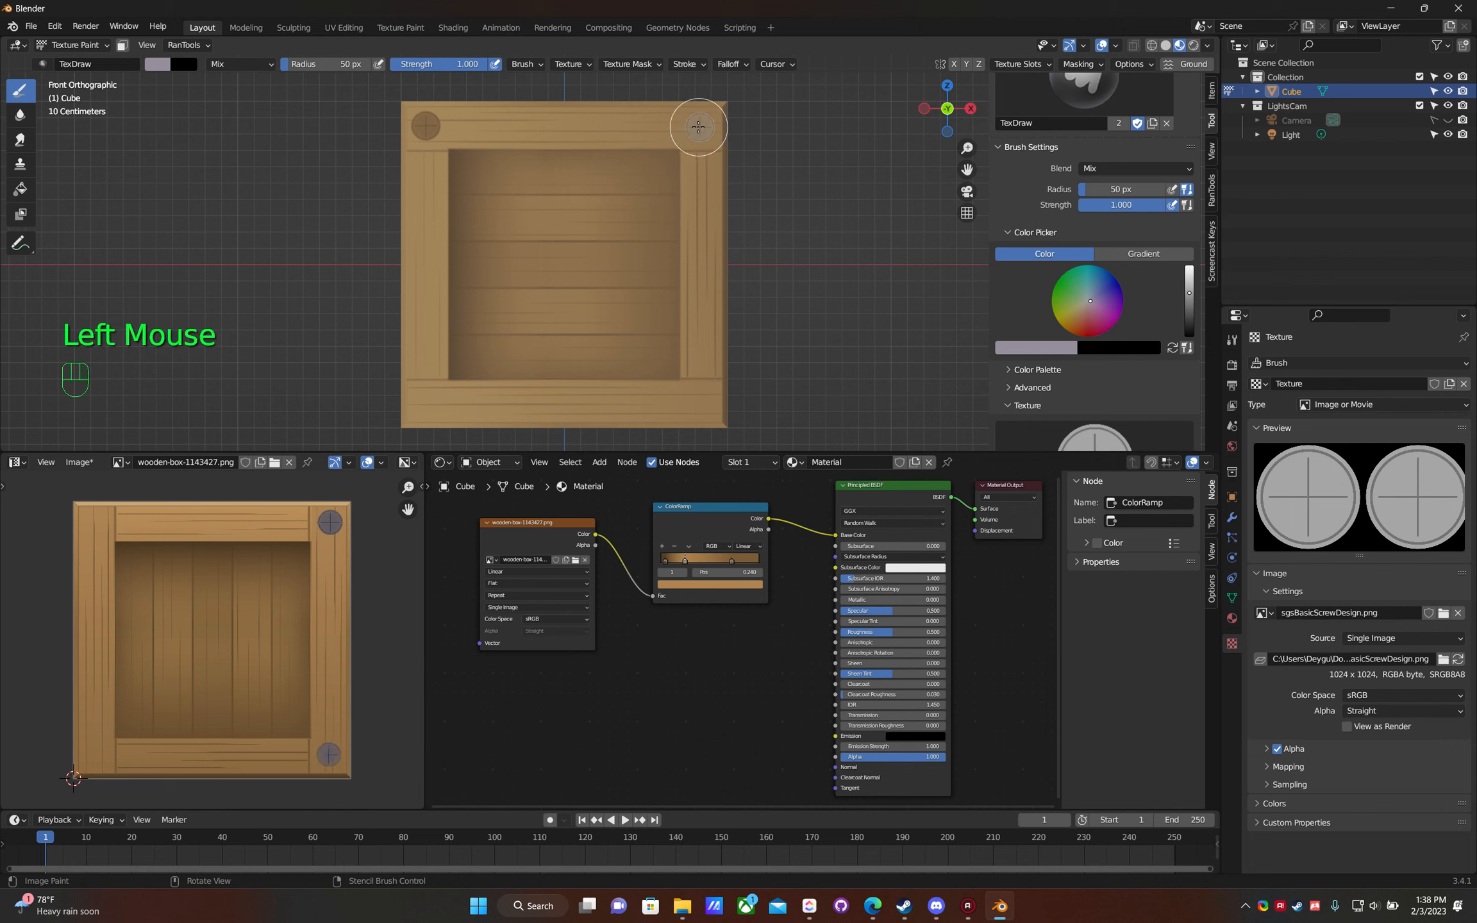
click(698, 127)
mouse_move(698, 127)
right_down()
mouse_move(683, 340)
mouse_move(701, 410)
mouse_move(706, 397)
mouse_move(428, 404)
right_up()
click(703, 402)
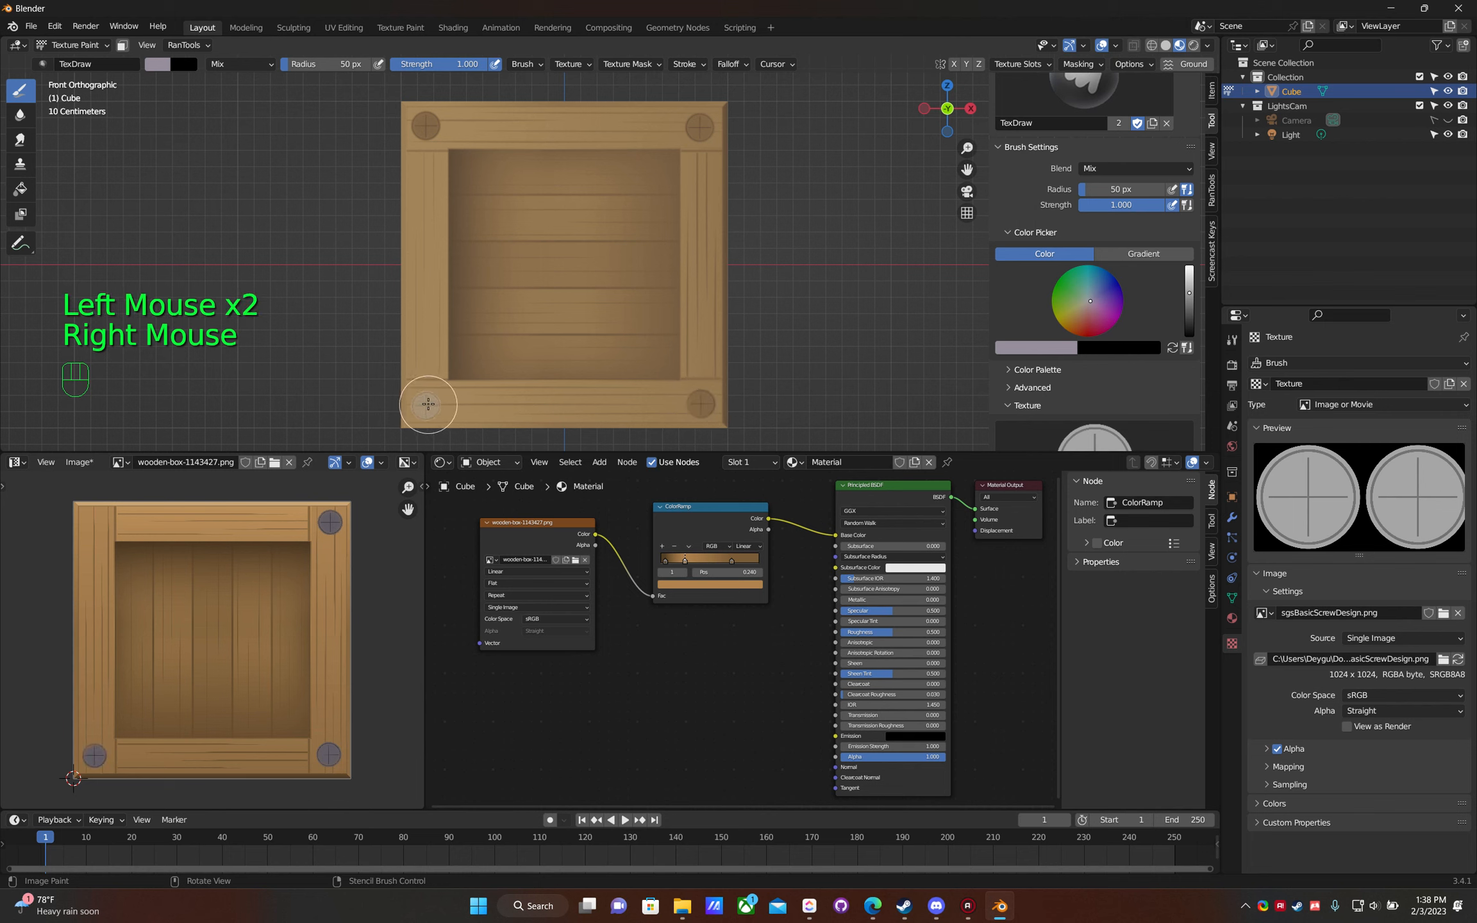
click(428, 404)
click(428, 404)
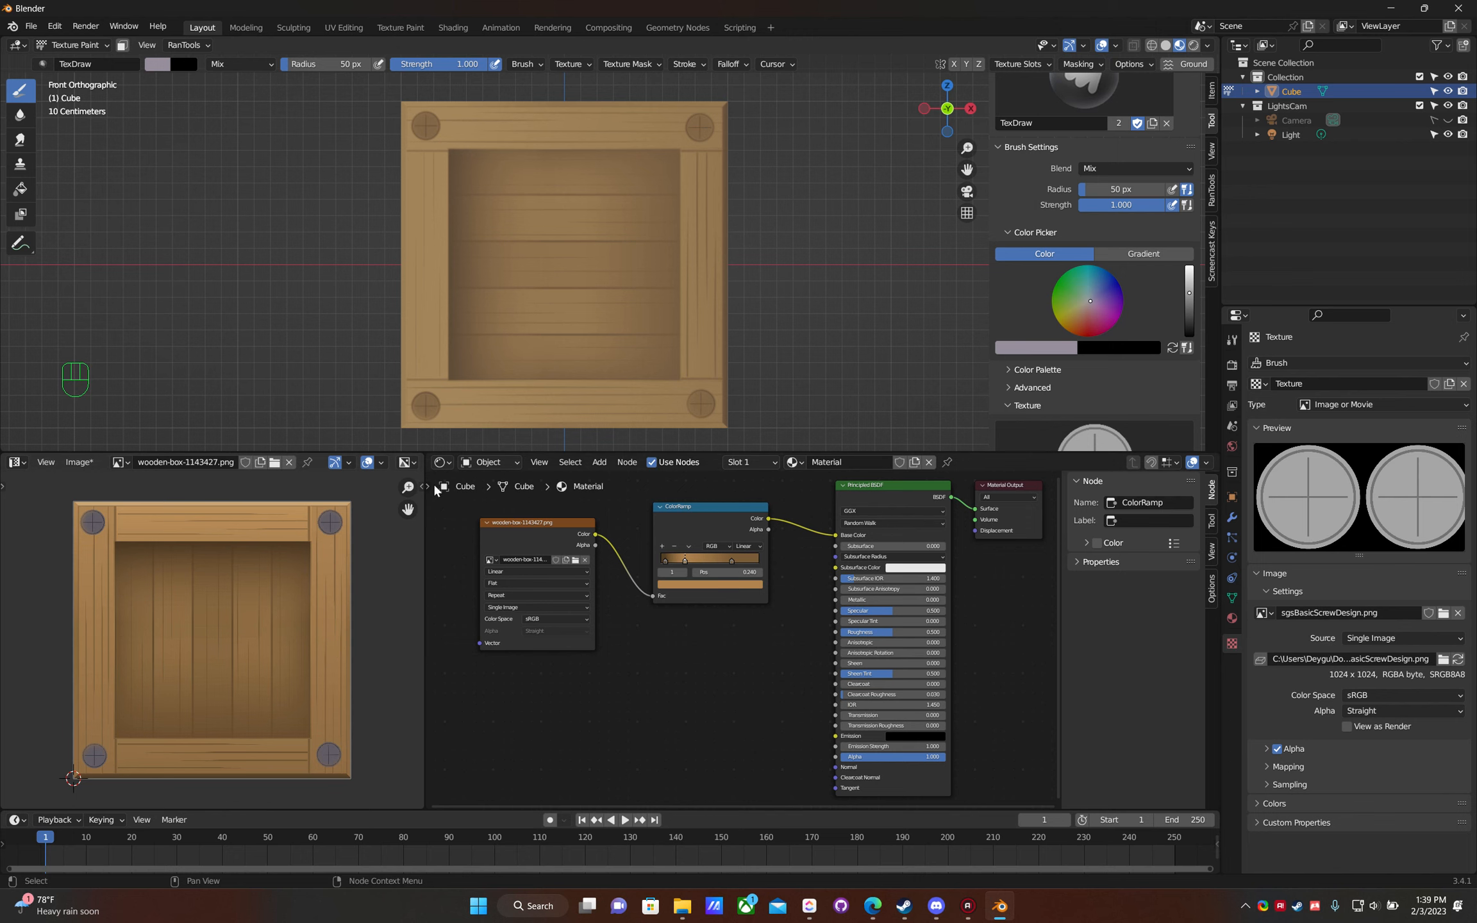
- Save the painted crate texture as a new PNG image named woodenboxwithscrews in the Simple Crate folder
mouse_move(731, 304)
middle_down()
mouse_move(621, 395)
mouse_move(812, 344)
mouse_move(582, 230)
middle_up()
scroll(581, 230, down, 1)
middle_drag(673, 247, 422, 402)
key(KP_1)
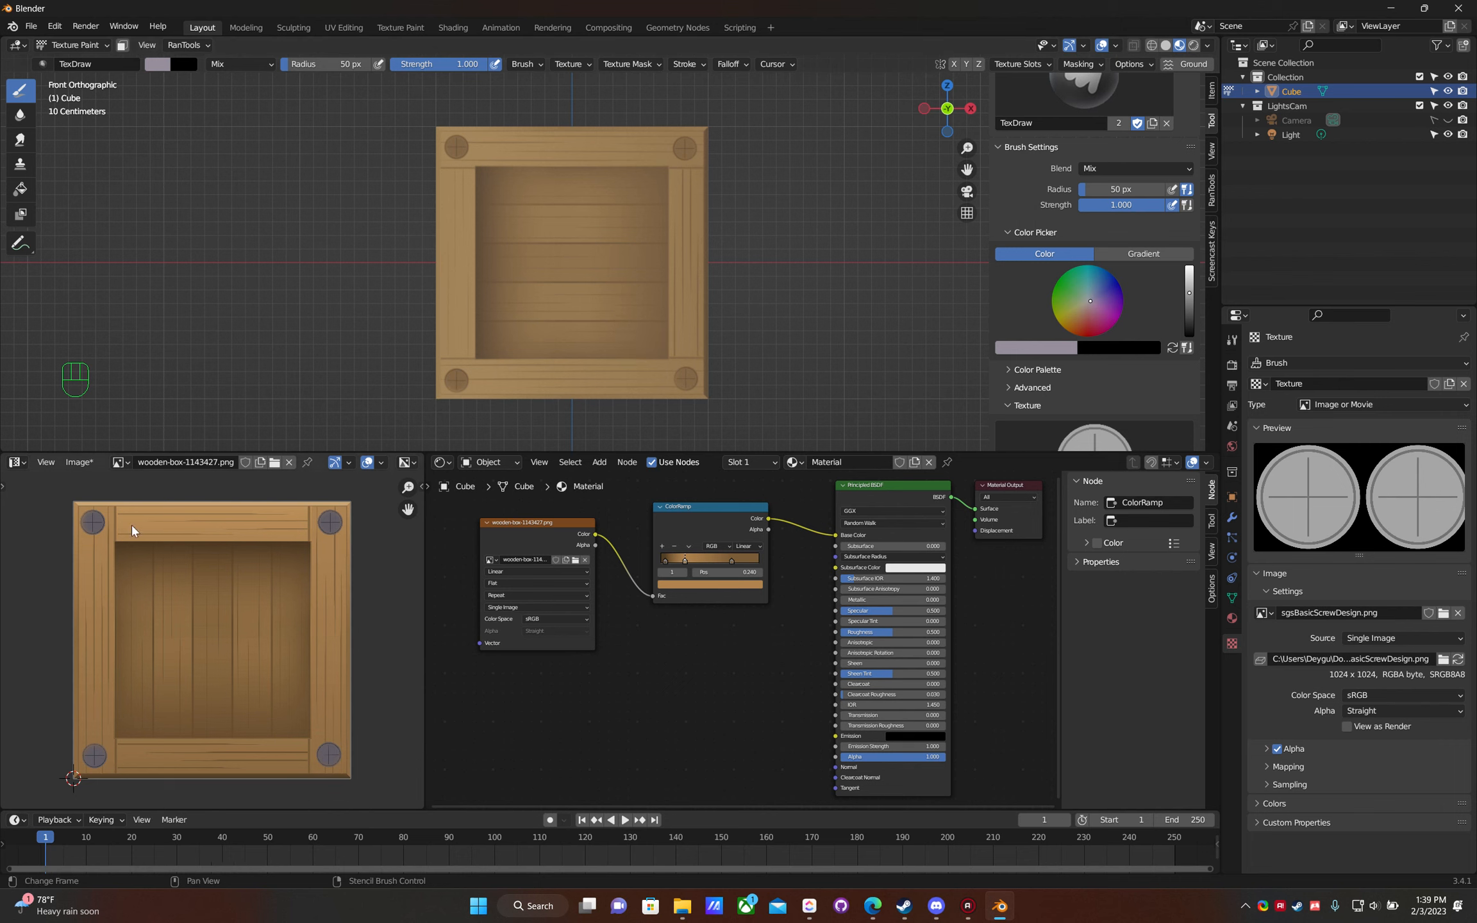
middle_drag(98, 523, 102, 526)
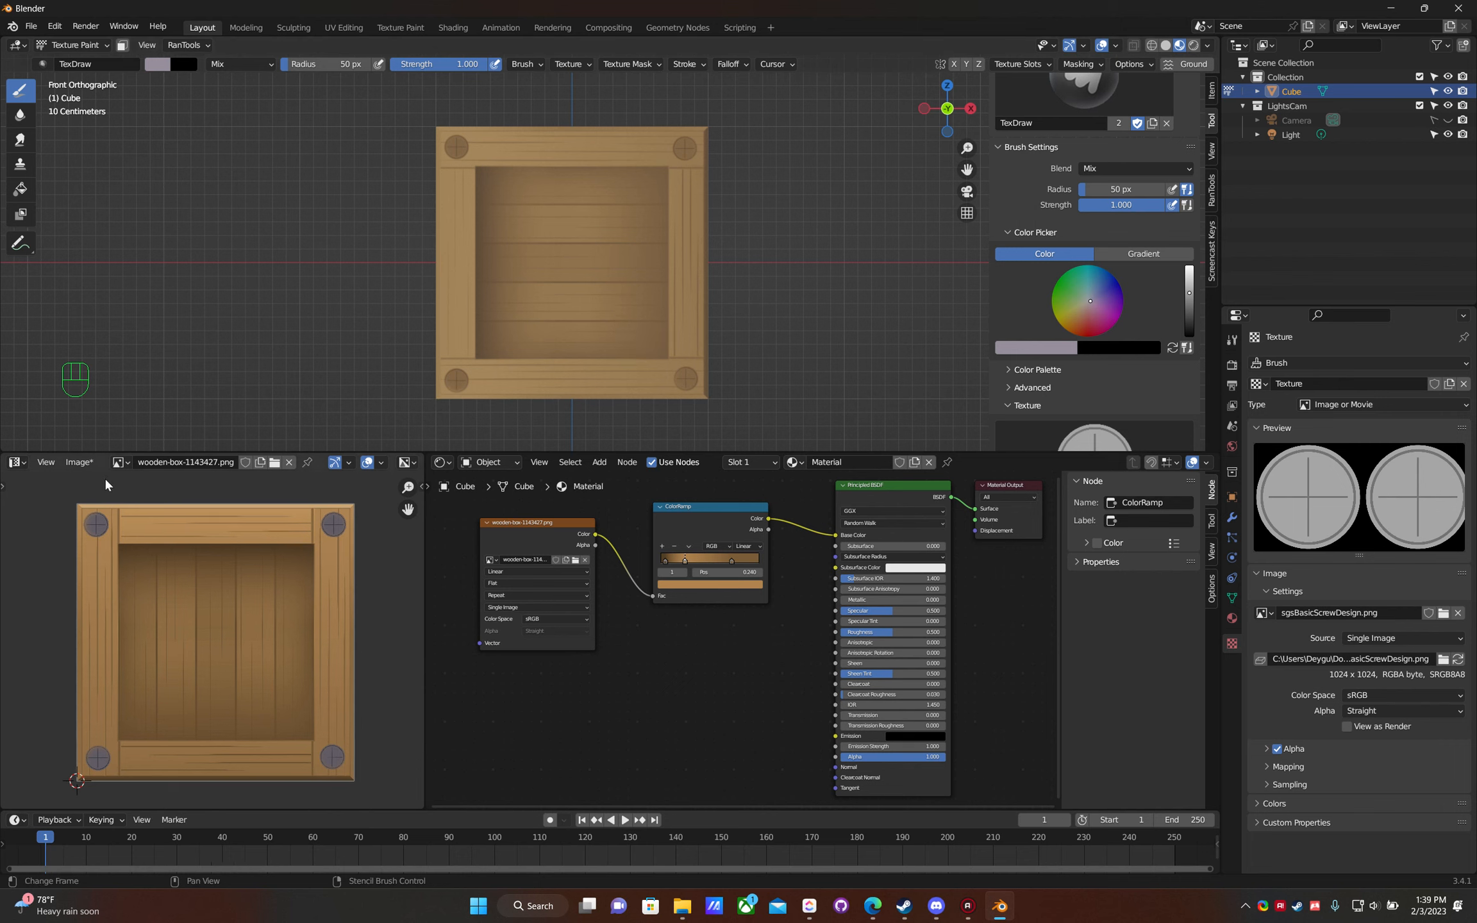
click(87, 462)
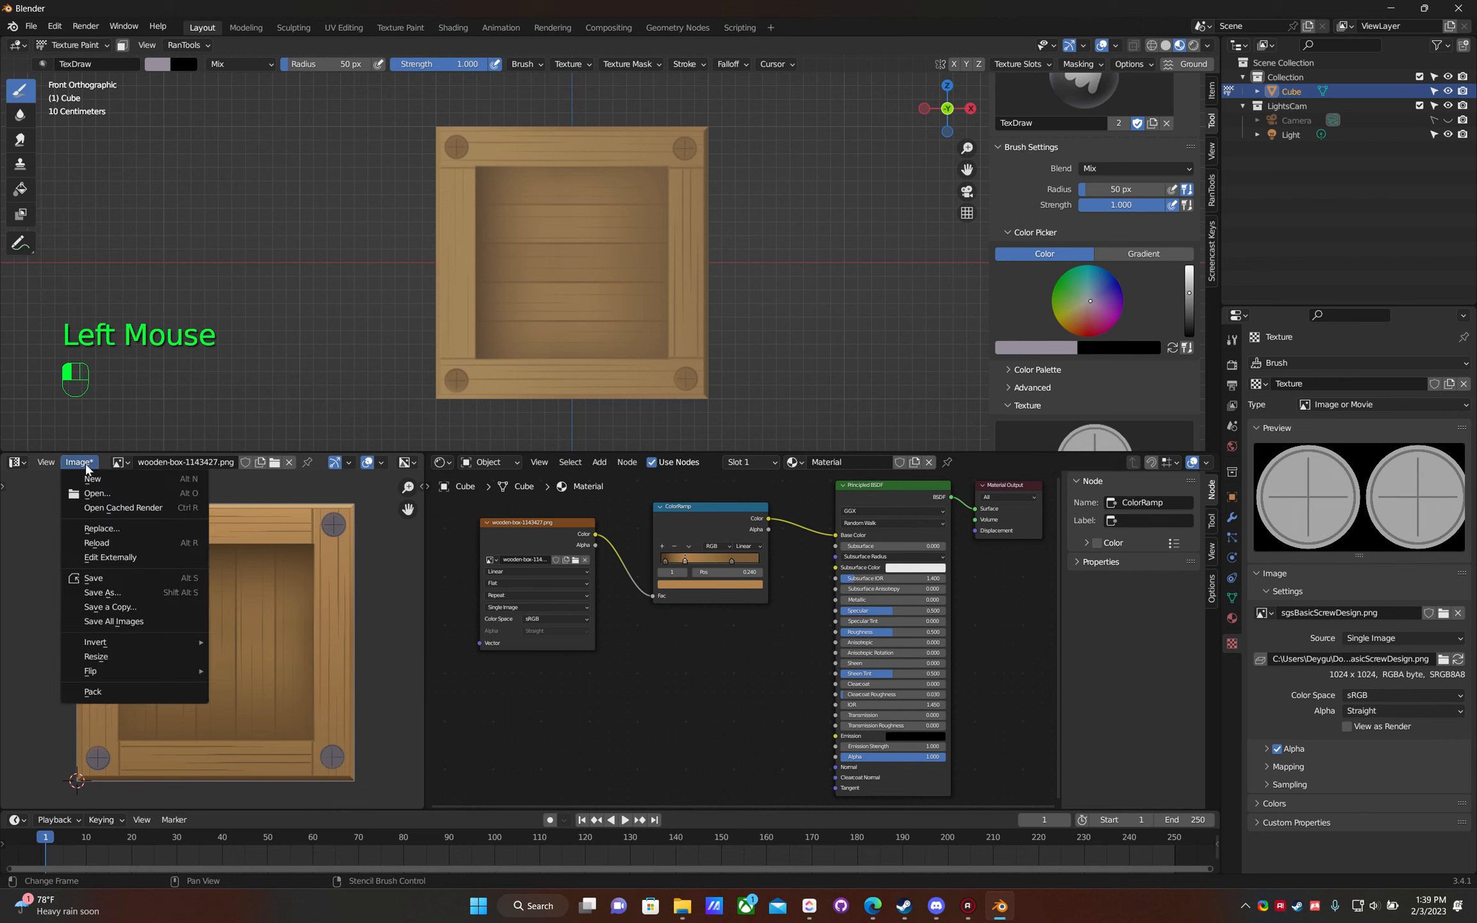
click(112, 592)
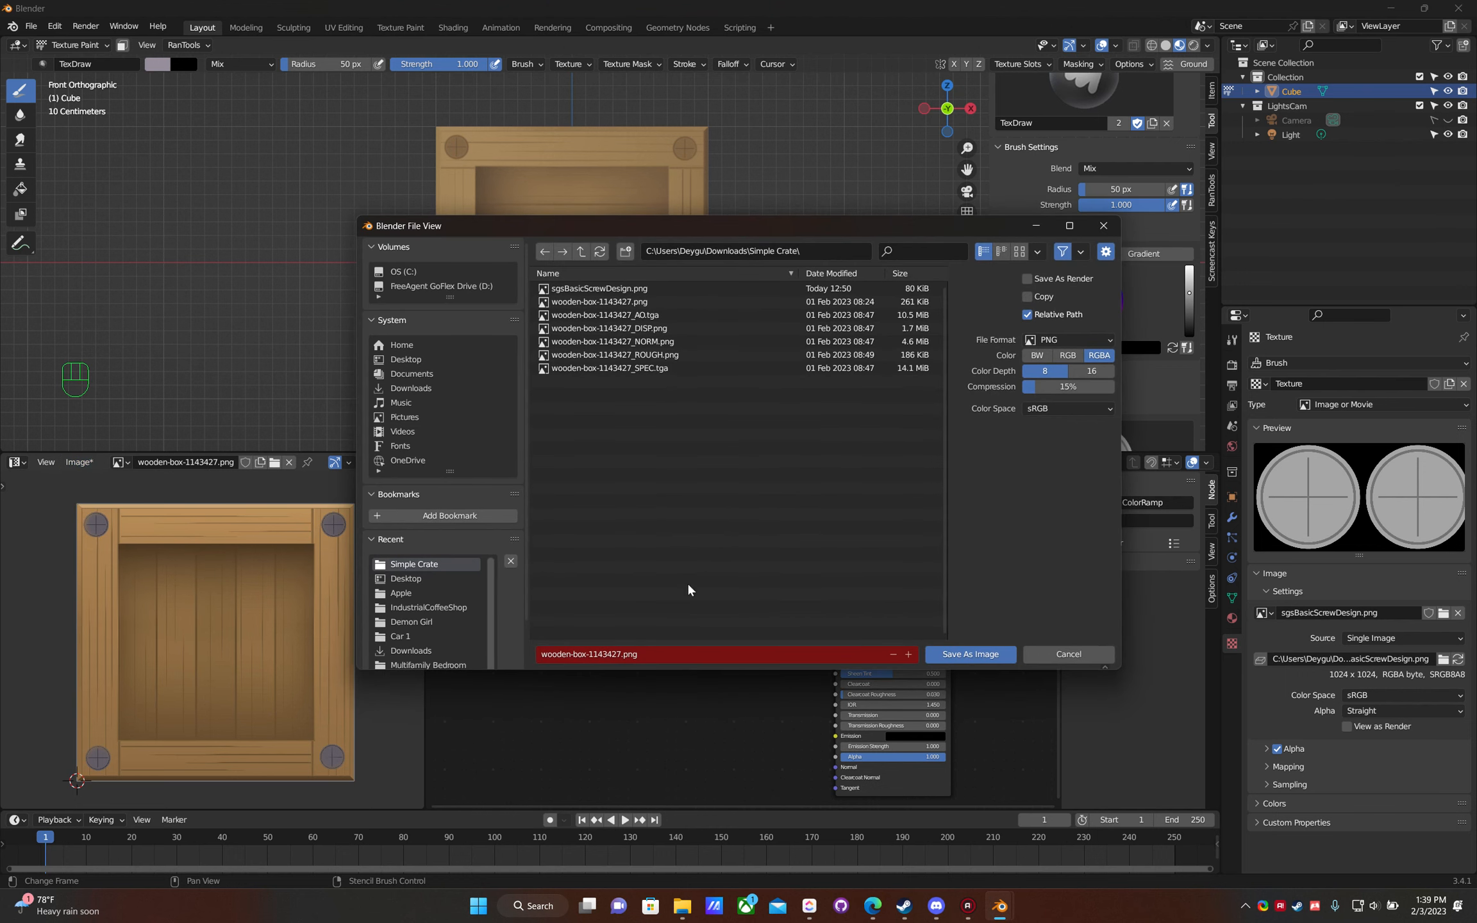
click(644, 652)
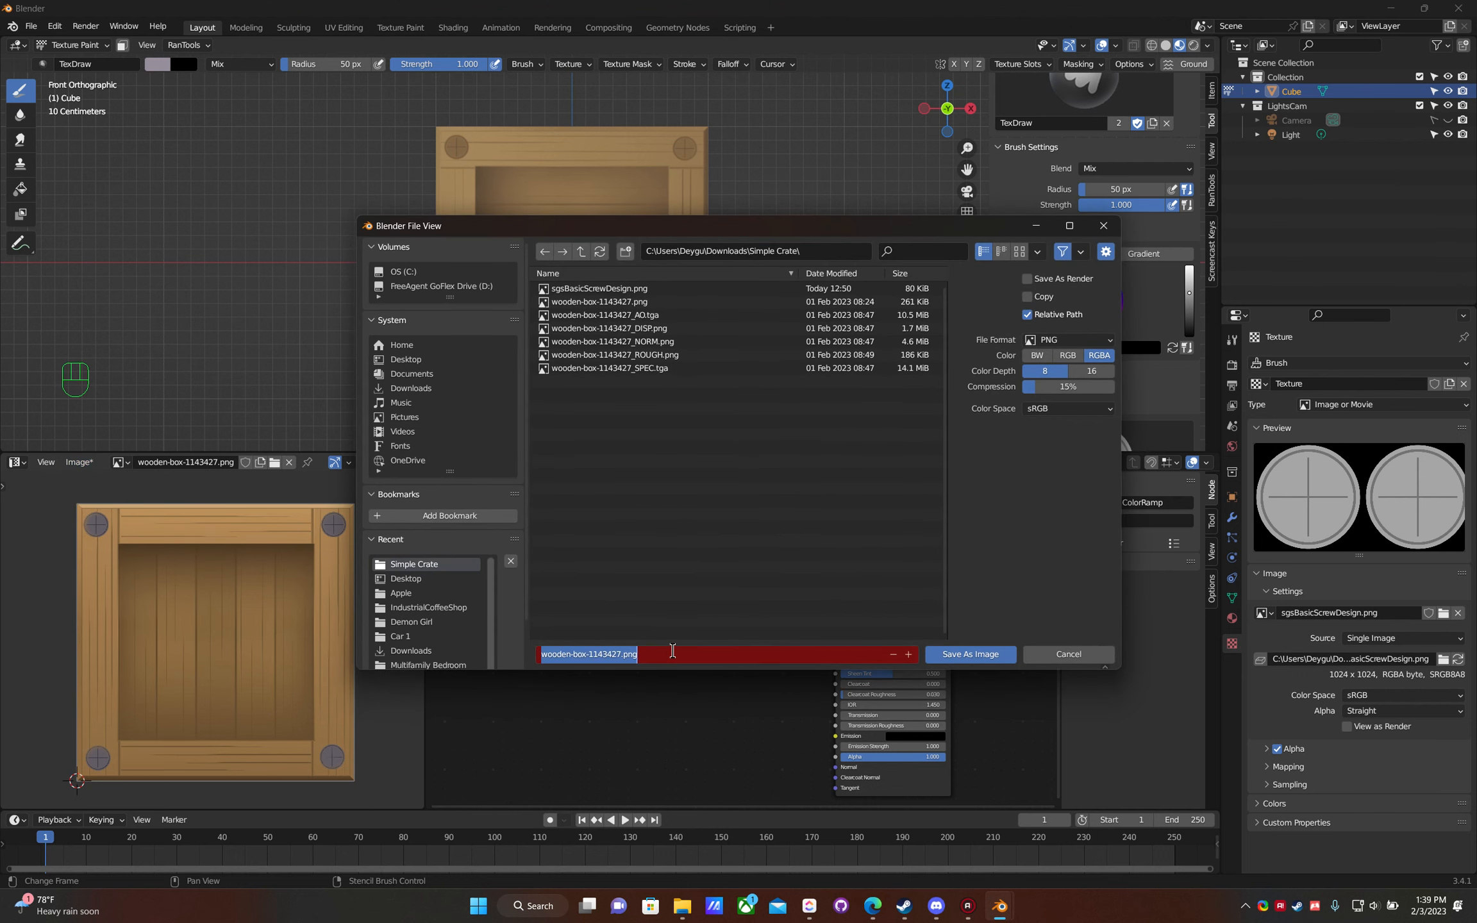
text(withscrews)
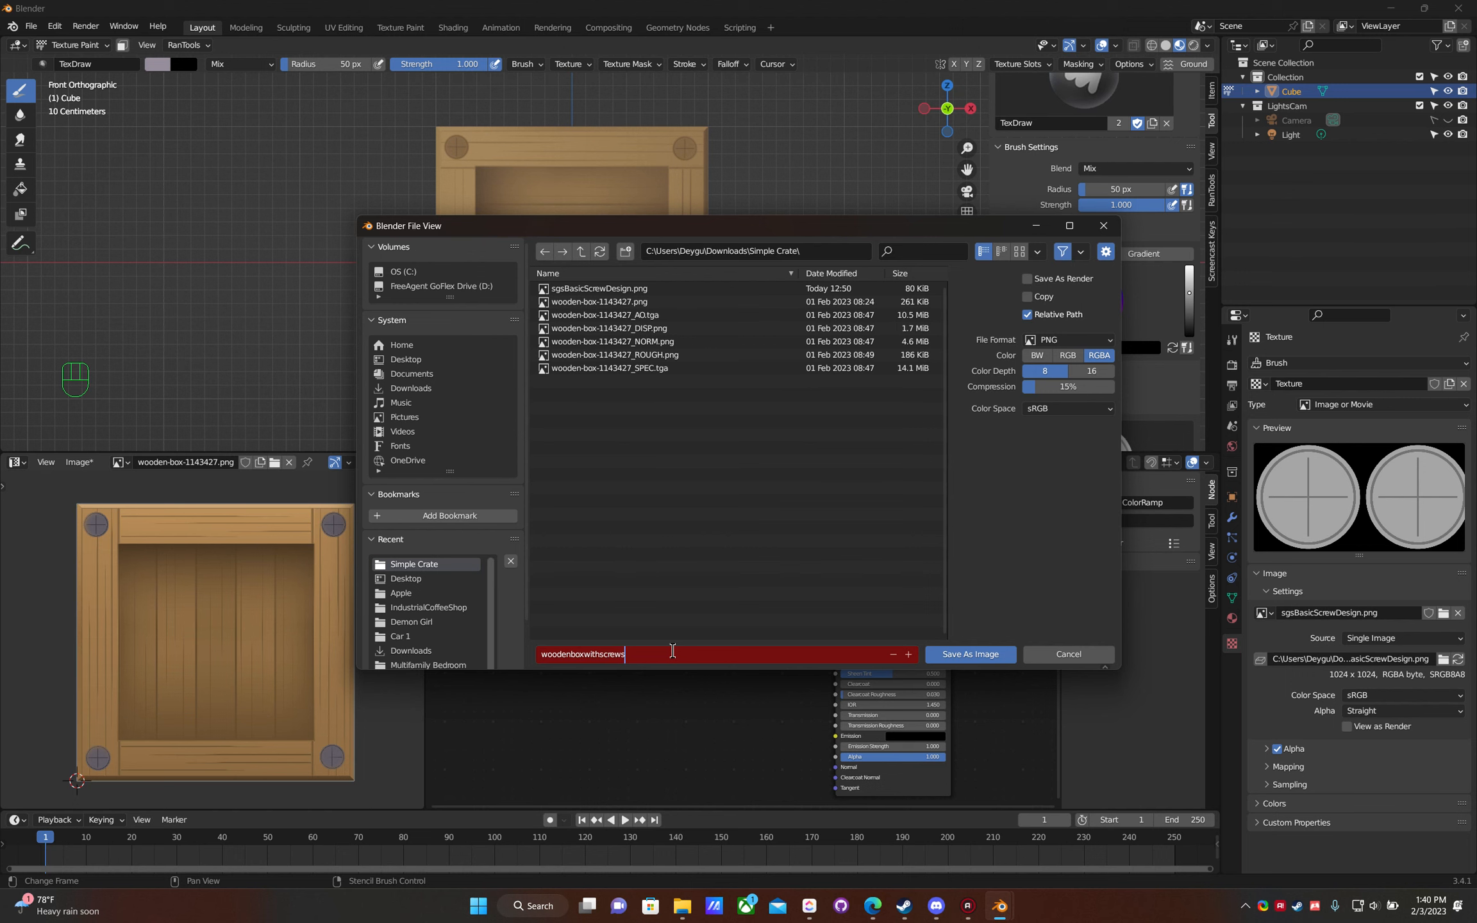
click(968, 653)
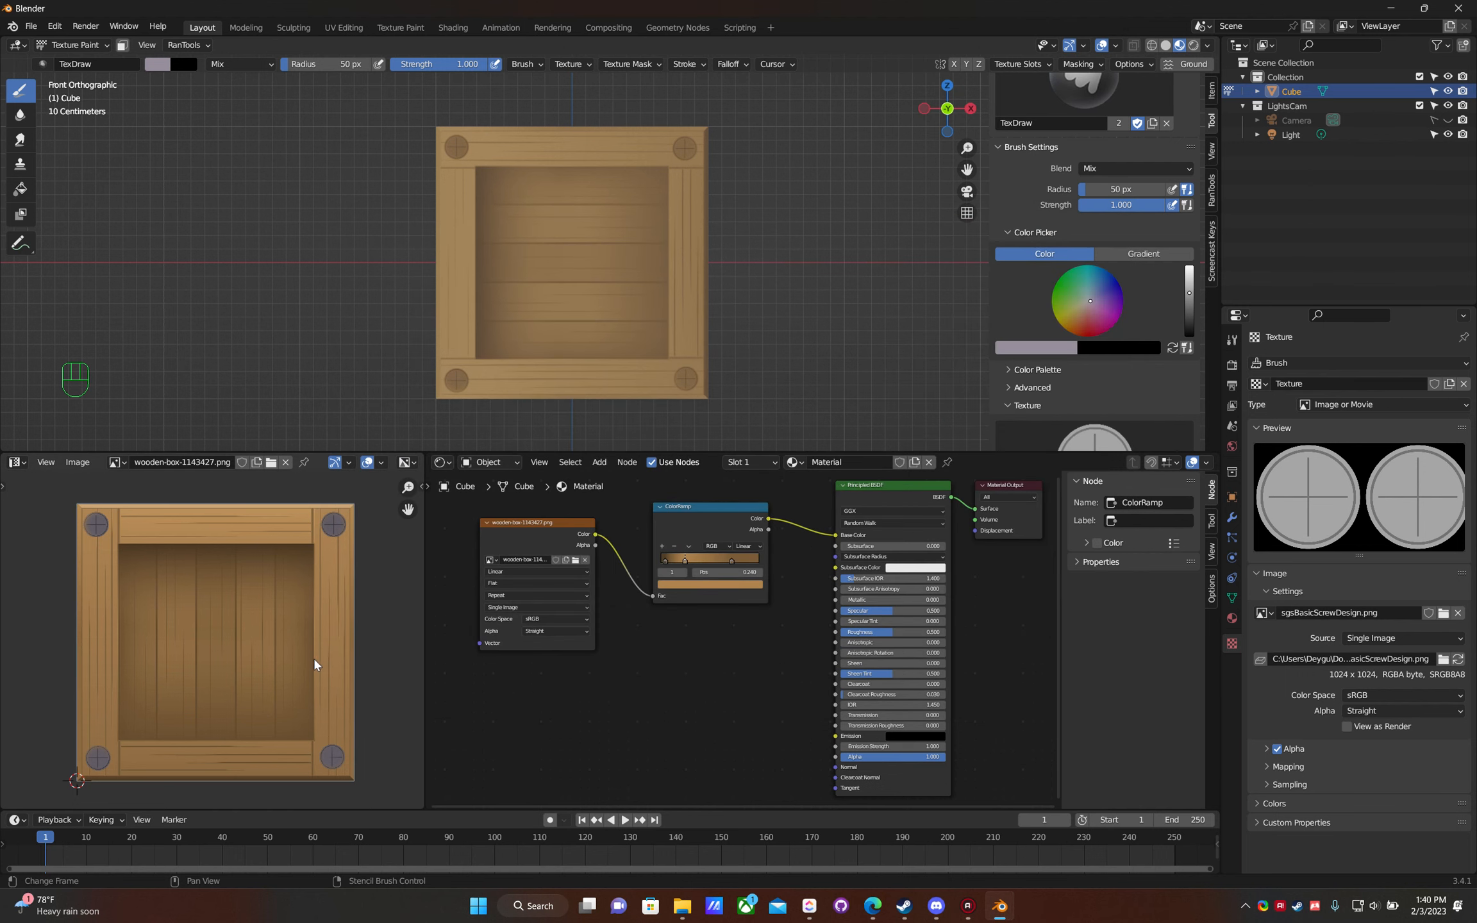
- Switch to File Explorer, view the saved woodenboxwithscrews image in the Simple Crate folder, and return to Blender
click(681, 905)
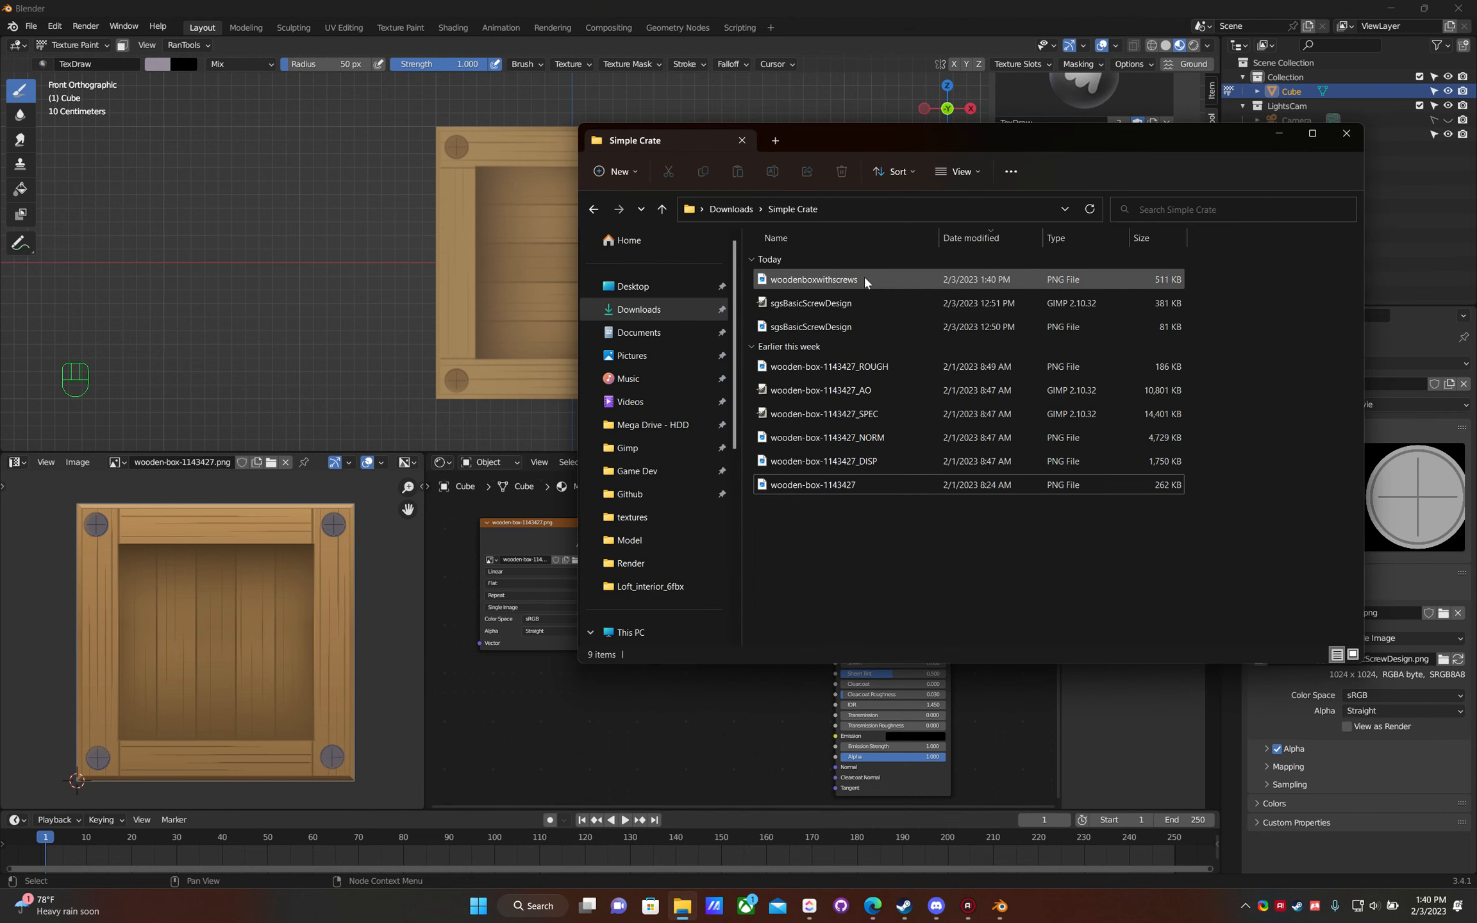
double_click(834, 281)
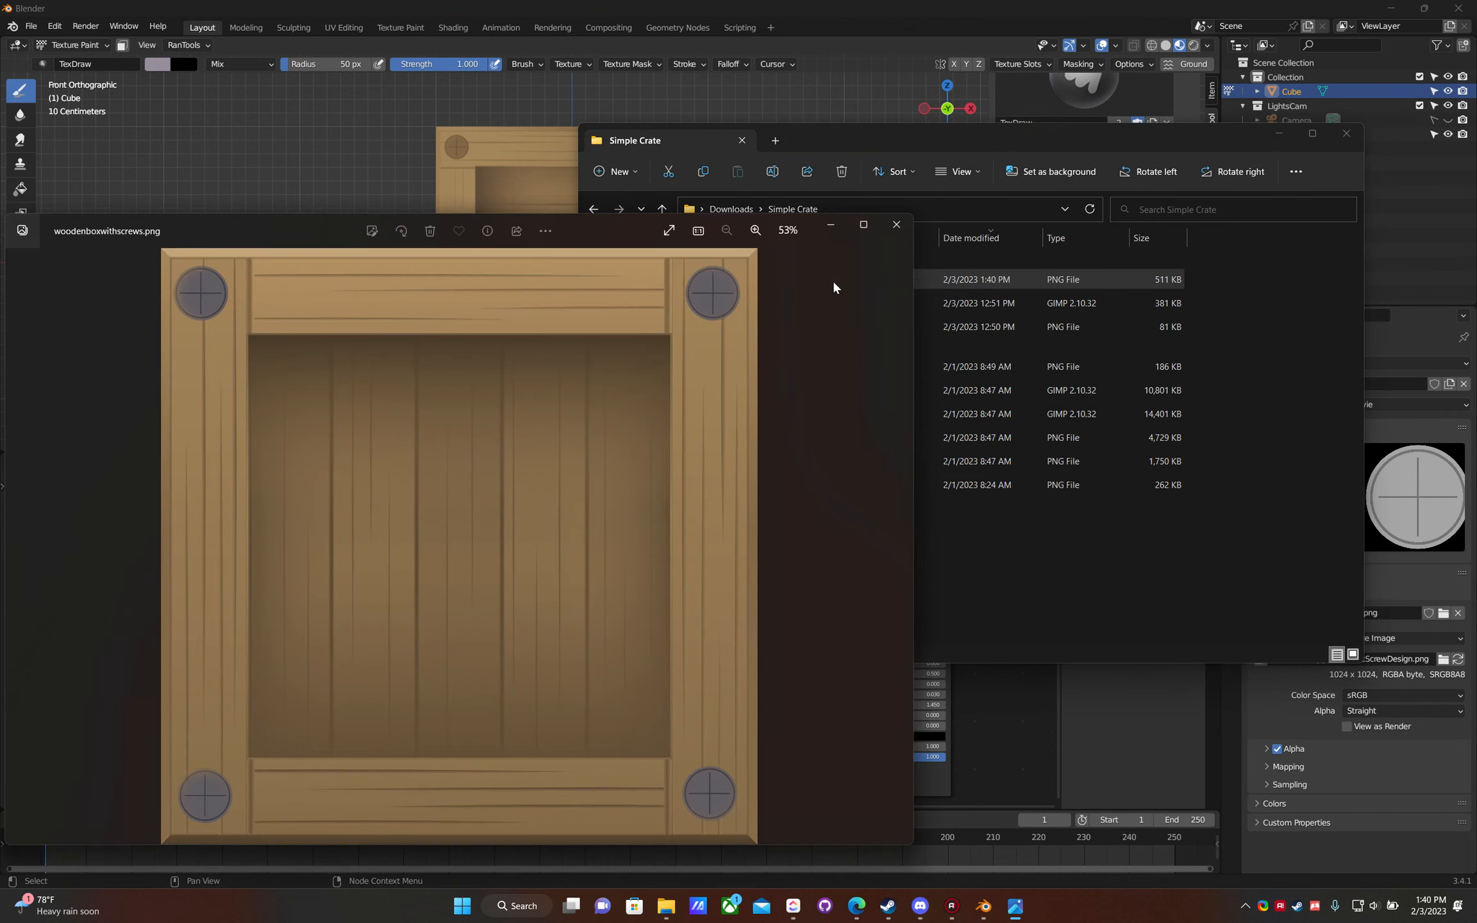
click(896, 224)
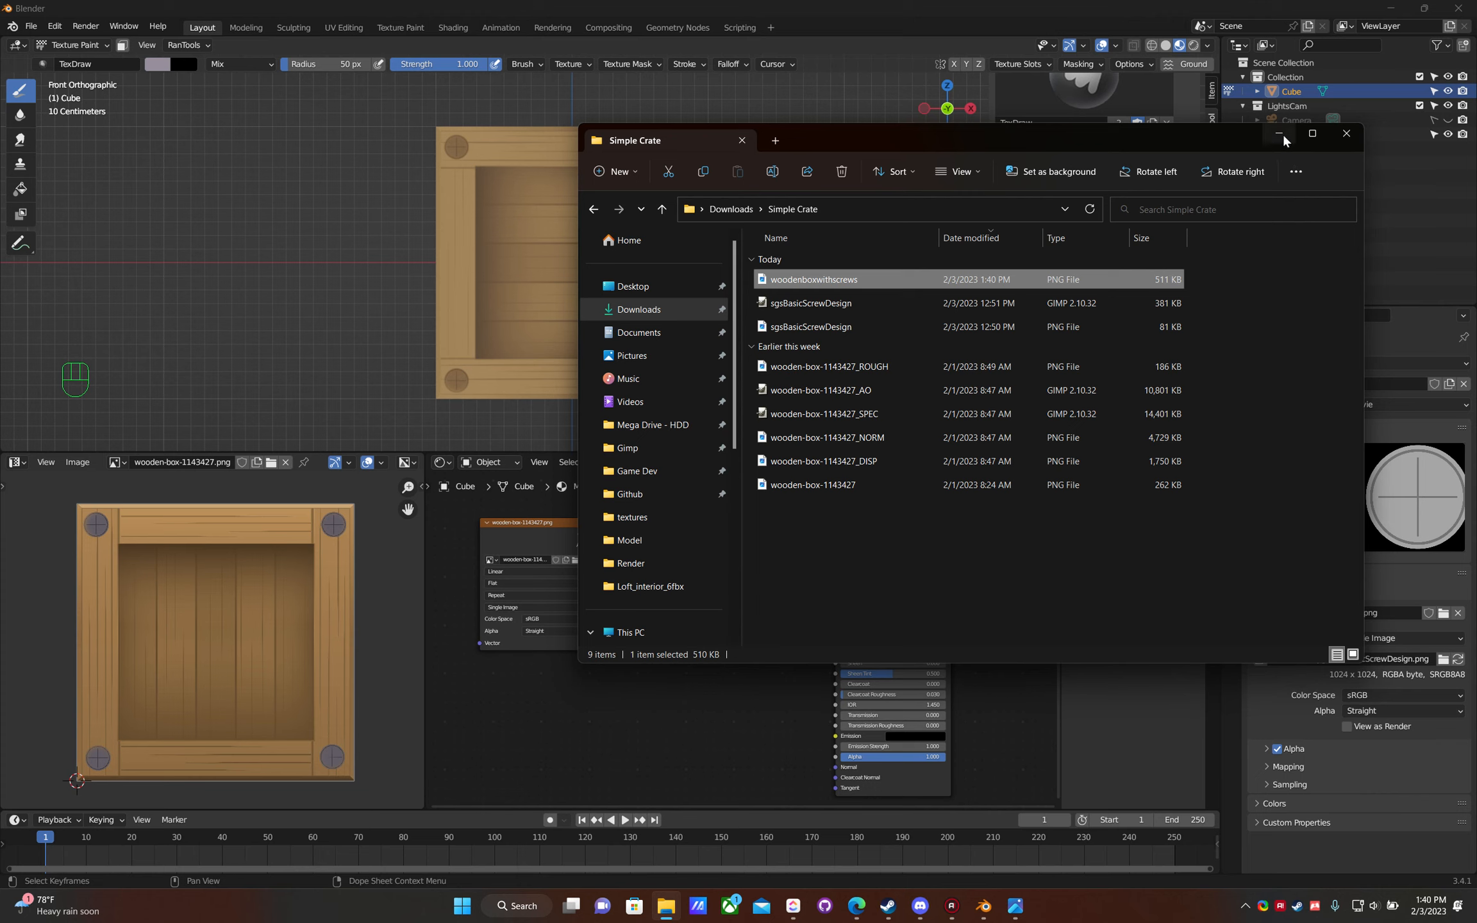
click(1278, 133)
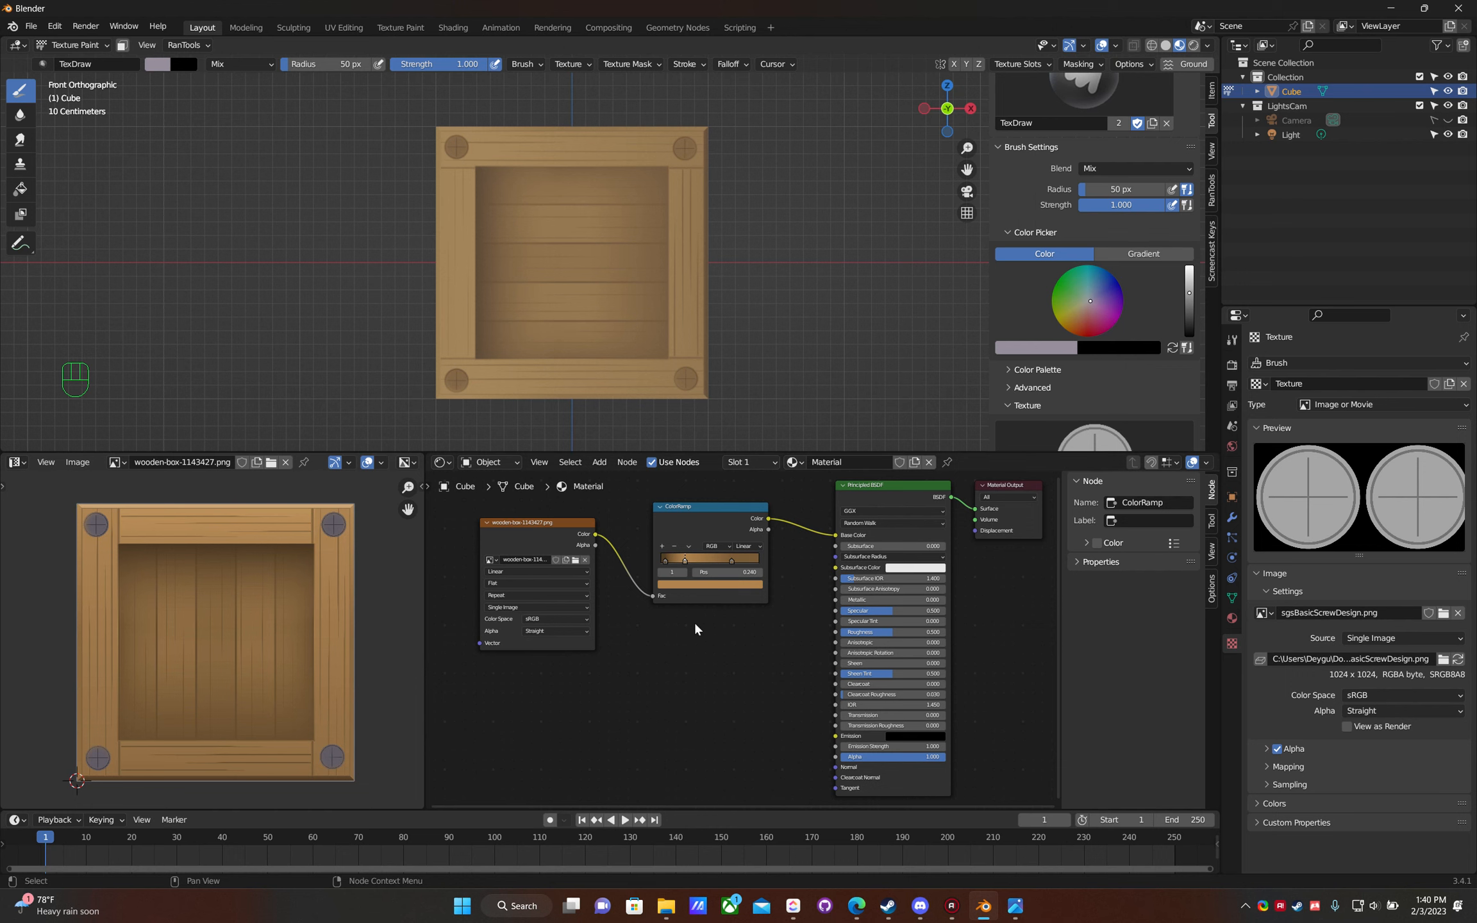
- Switch the cube to Object Mode and examine the painted screw heads on several sides of the crate
middle_drag(790, 192, 692, 264)
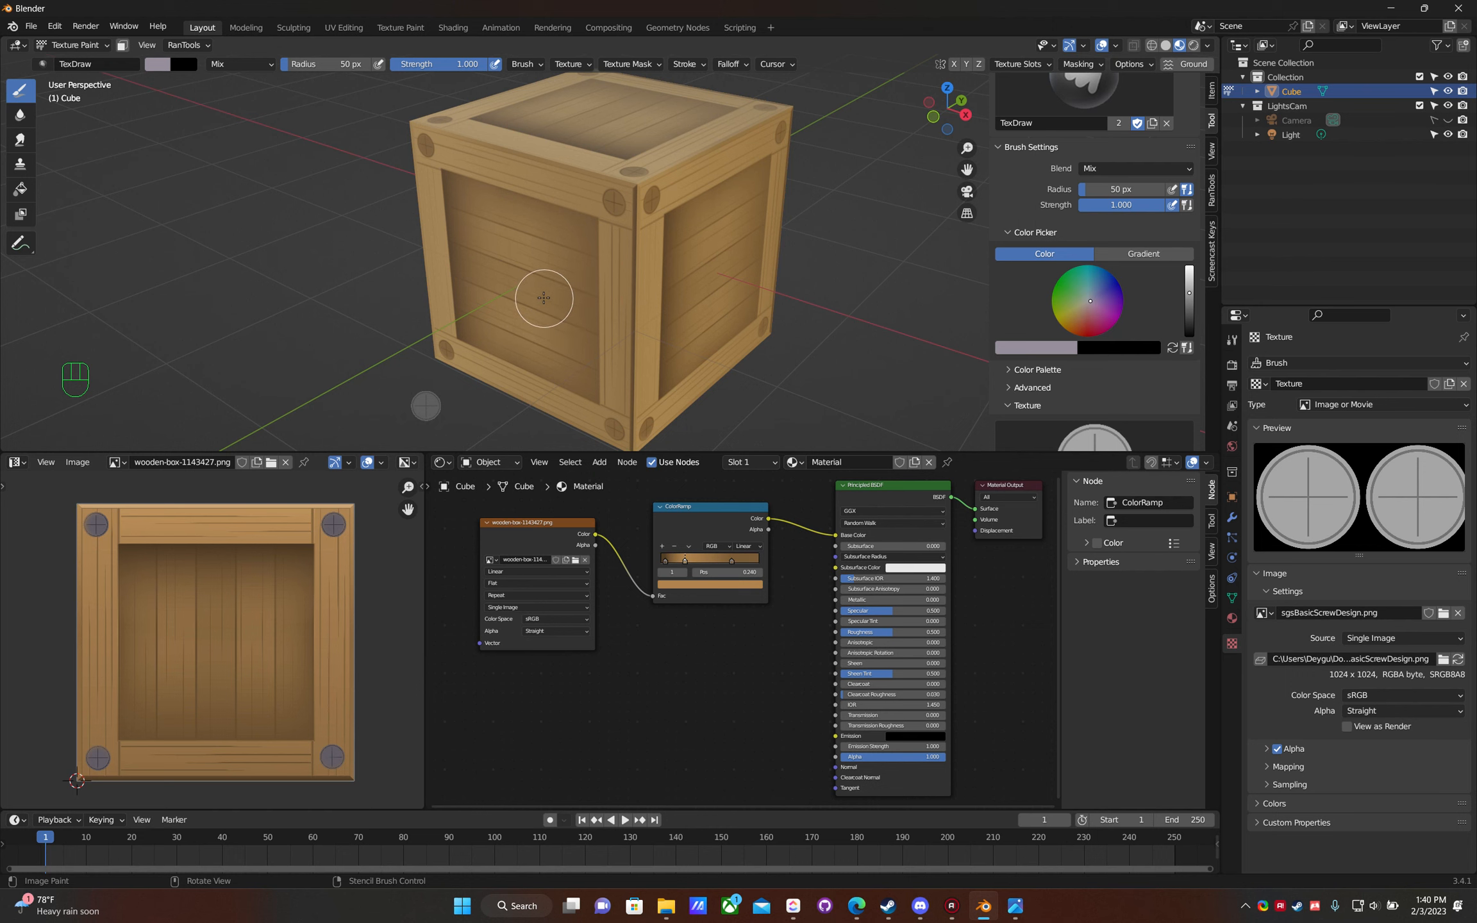
key(Tab)
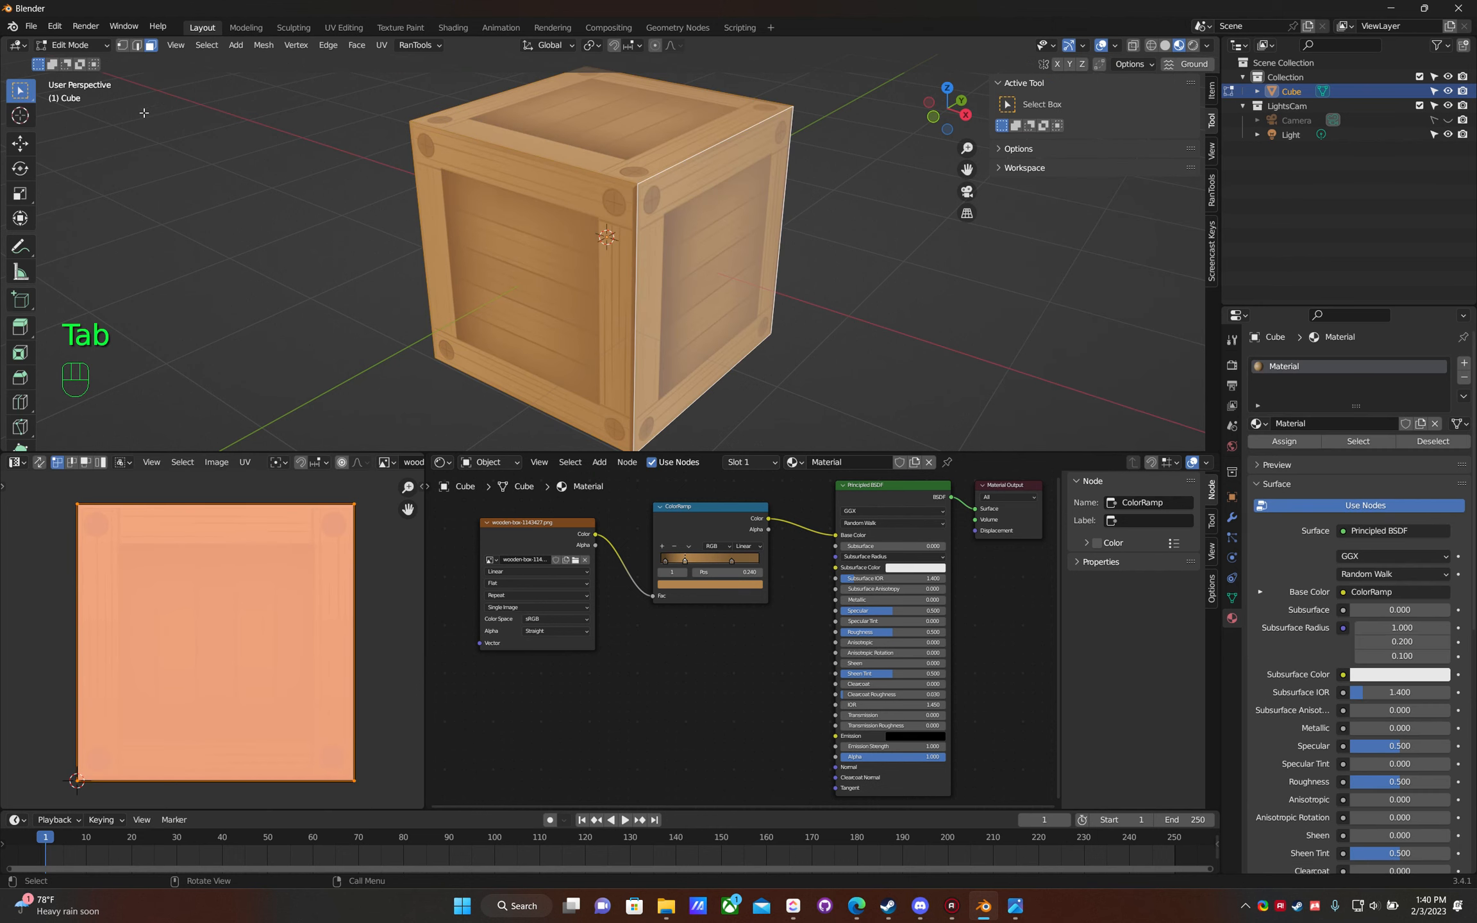
click(72, 45)
click(78, 61)
middle_drag(508, 285, 303, 290)
middle_drag(218, 383, 757, 328)
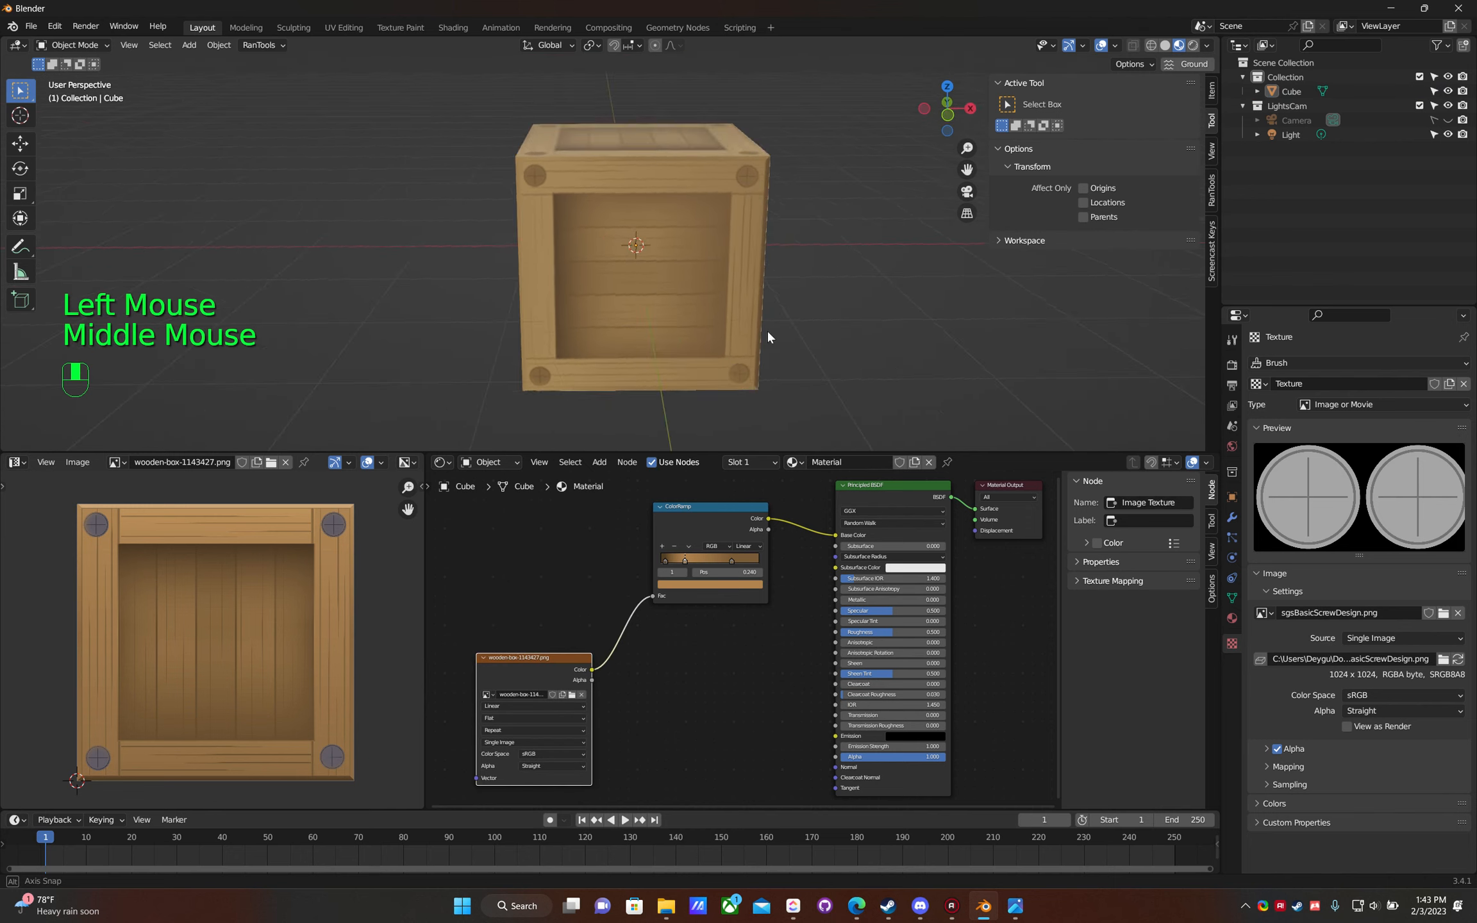
mouse_move(766, 329)
middle_down()
mouse_move(708, 344)
mouse_move(689, 312)
mouse_move(659, 319)
mouse_move(612, 368)
mouse_move(545, 367)
mouse_move(801, 332)
mouse_move(809, 353)
mouse_move(896, 355)
mouse_move(773, 382)
middle_up()
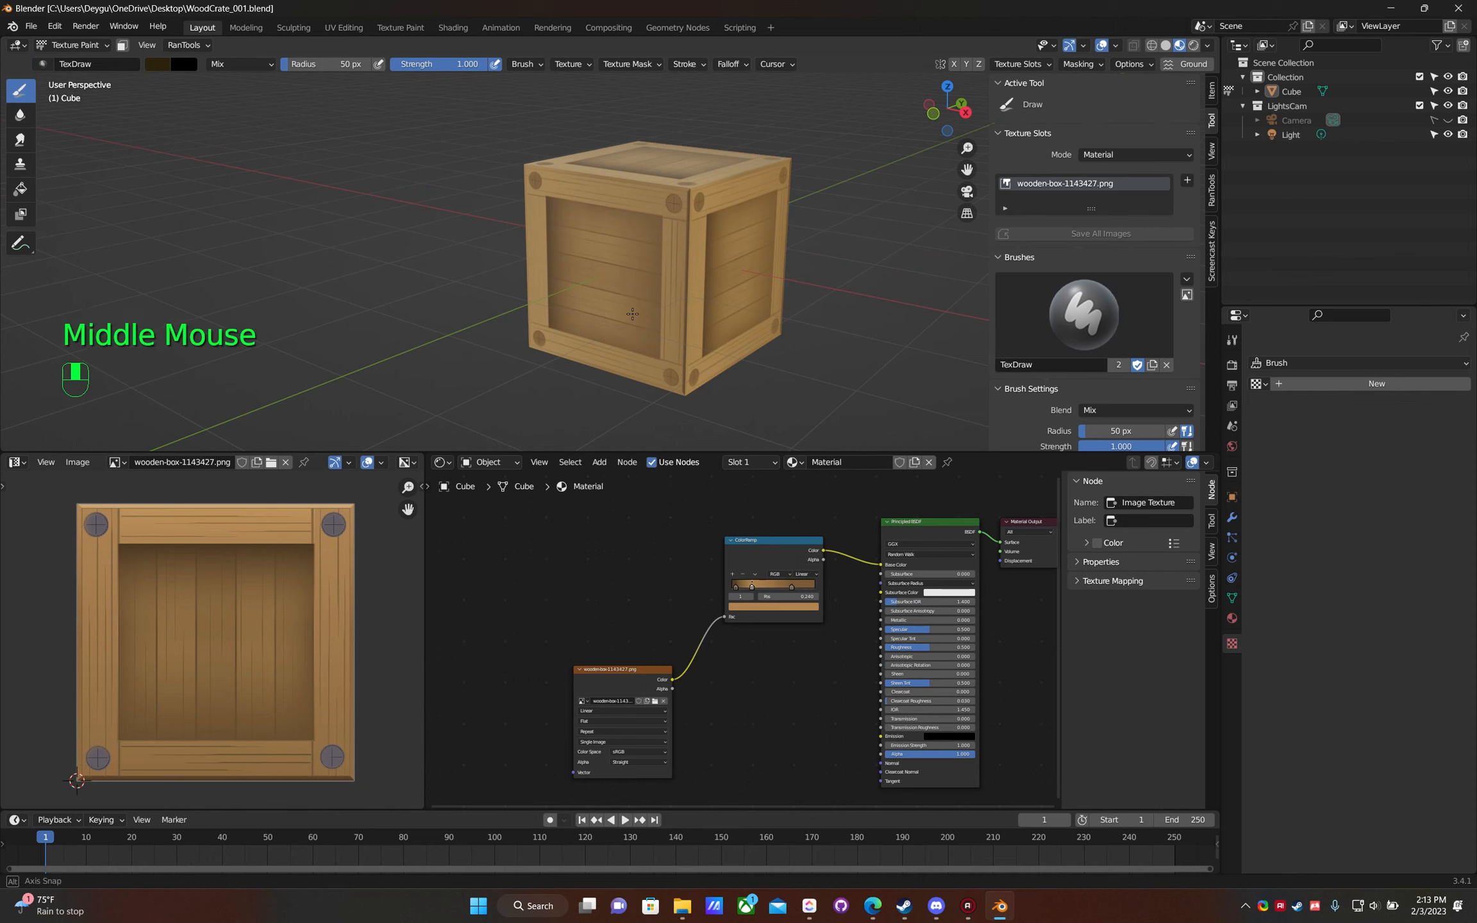
mouse_move(679, 301)
middle_down()
mouse_move(733, 334)
mouse_move(641, 307)
middle_up()
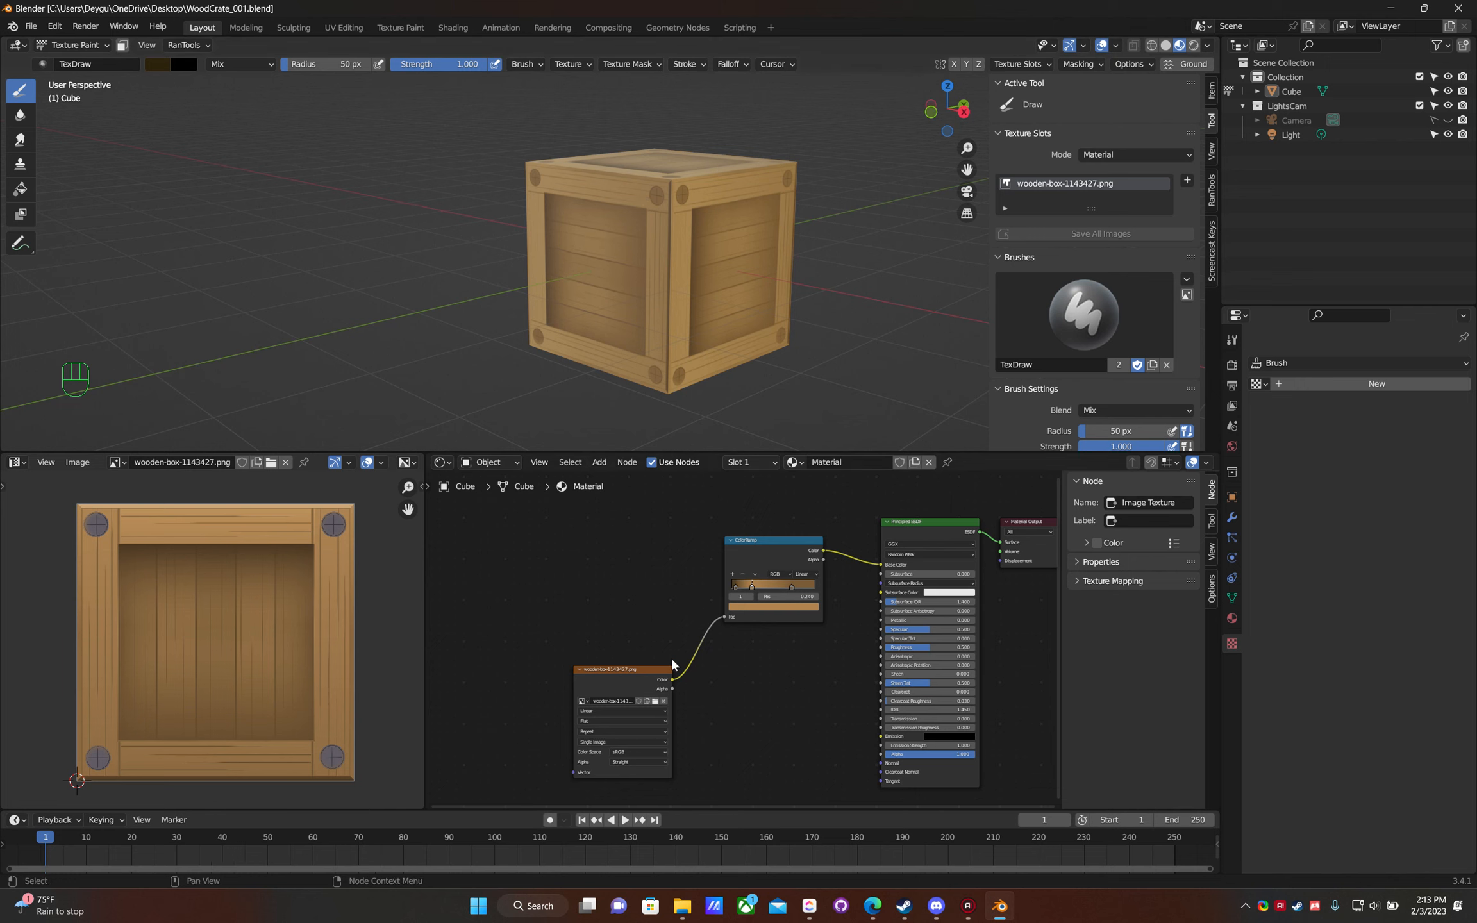
- Cut the link from the ColorRamp to the Principled BSDF and move the ColorRamp and wooden-box texture nodes down together
drag(625, 673, 522, 648)
drag(762, 544, 650, 586)
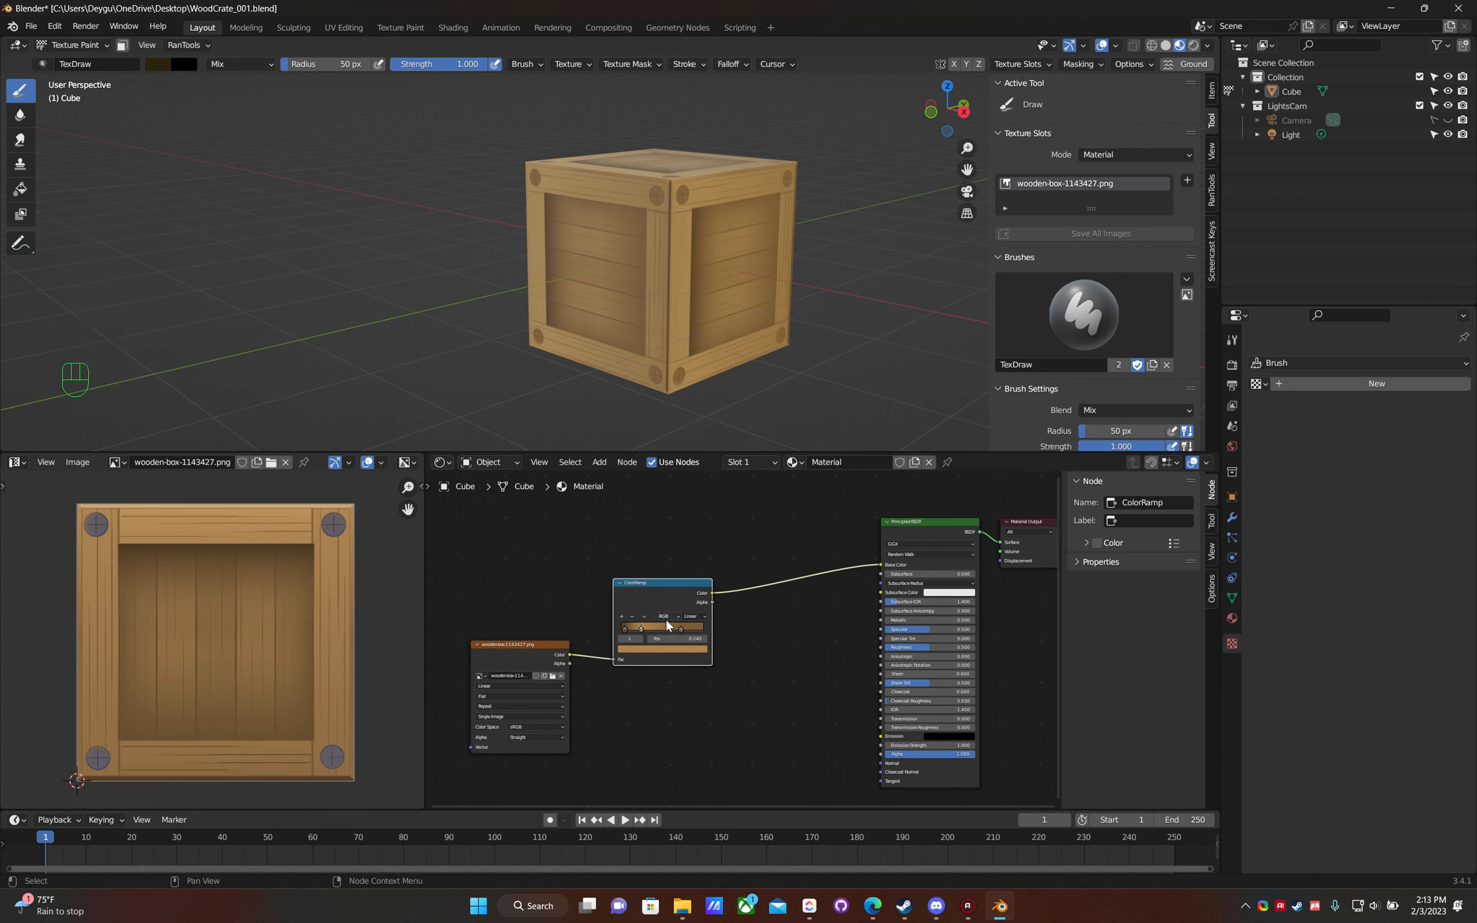
ctrl+right_drag(761, 558, 757, 644)
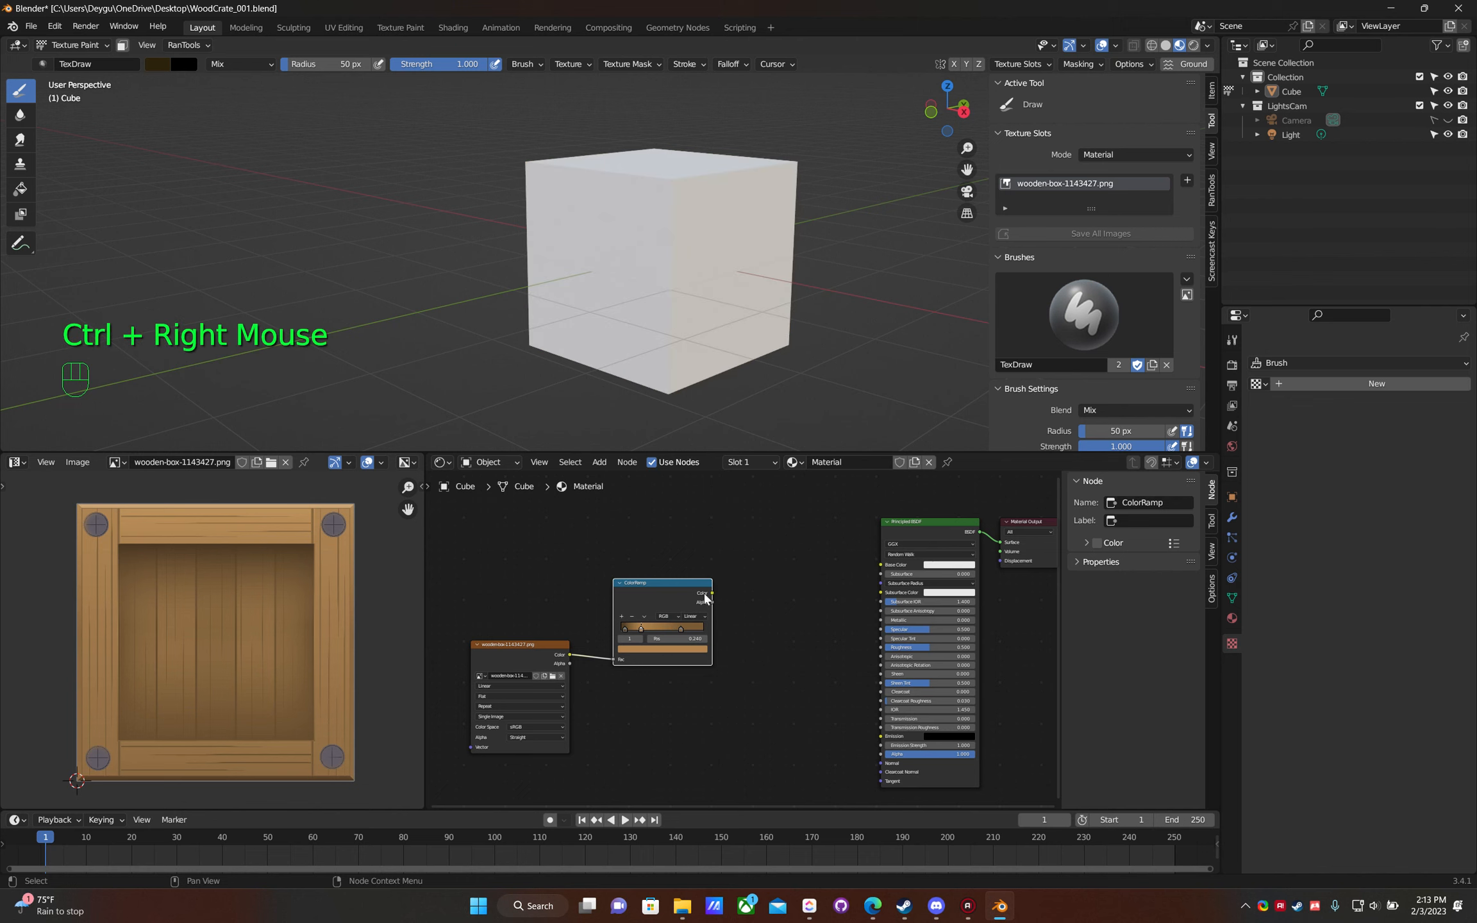
click(667, 583)
drag(667, 583, 658, 655)
drag(494, 607, 652, 737)
drag(622, 654, 679, 703)
click(738, 550)
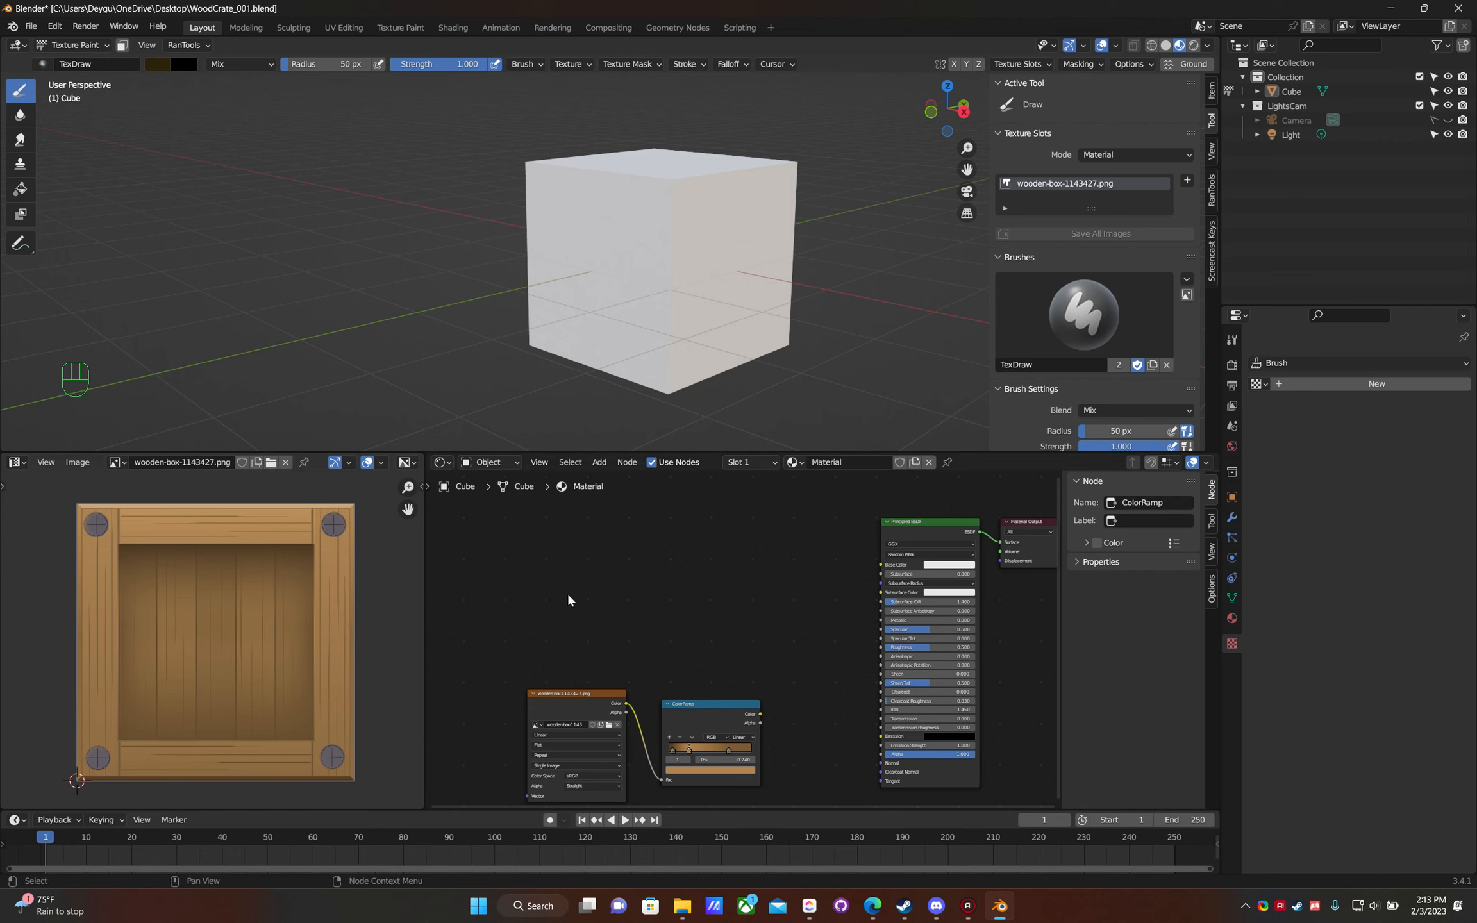
- Add an Image Texture node and place it above the existing wooden-box texture node
key(shift+a)
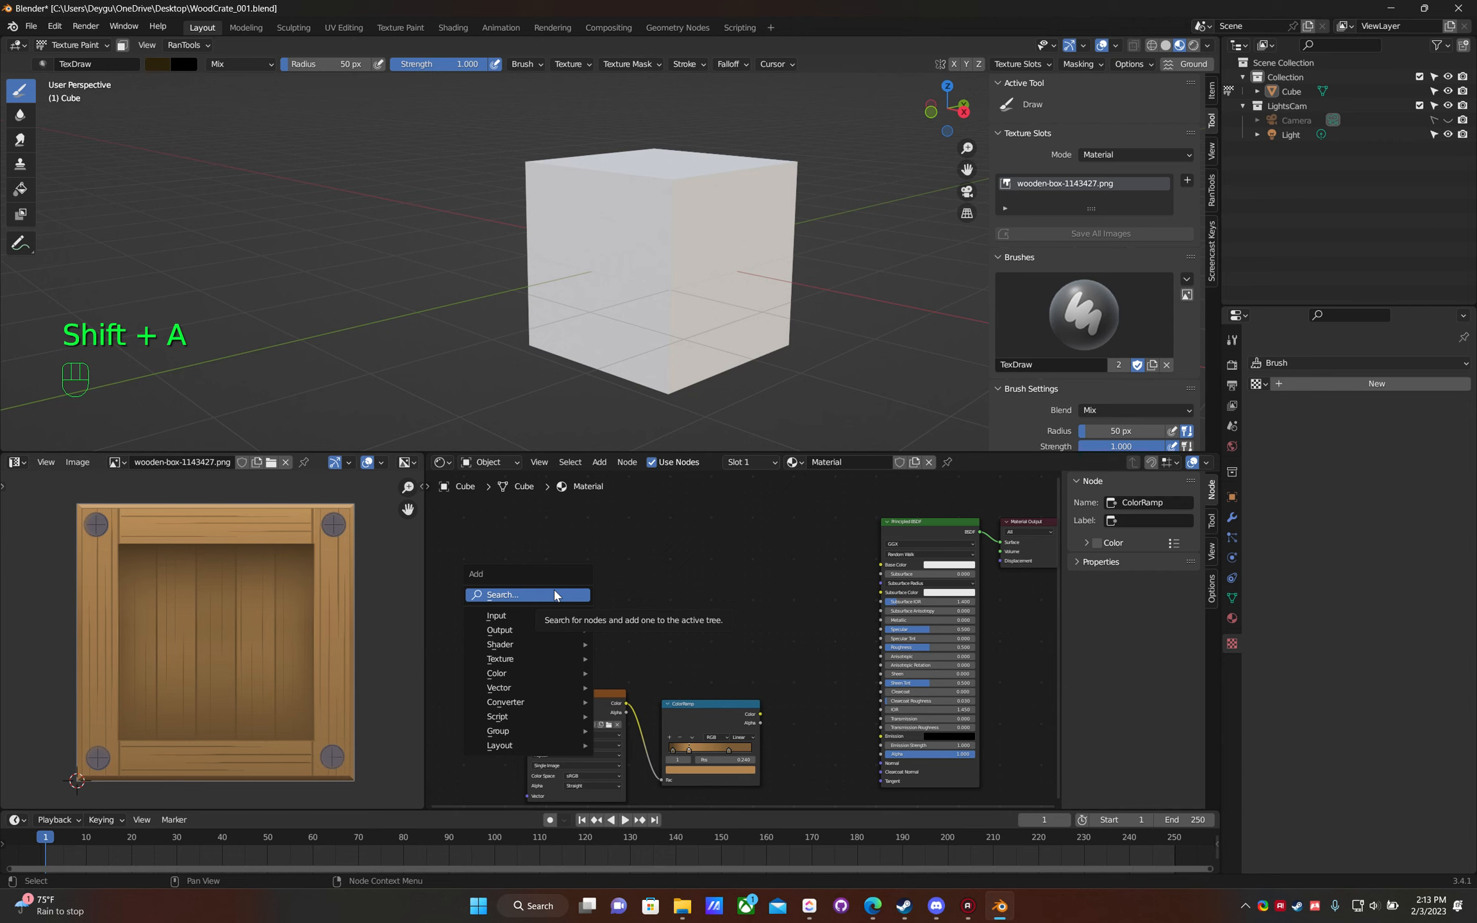
click(554, 595)
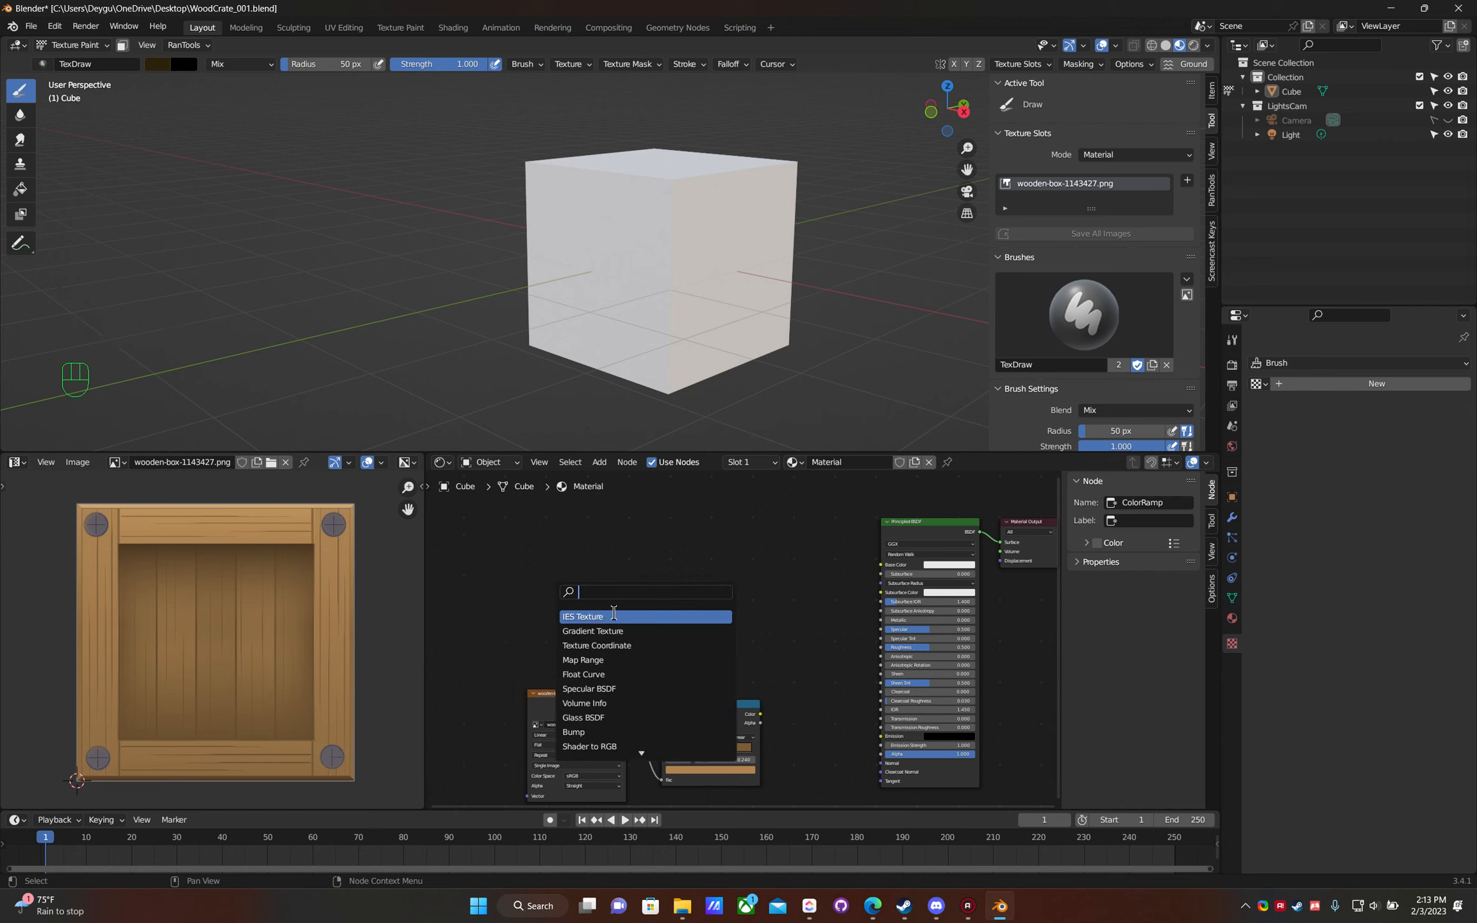
text(ima)
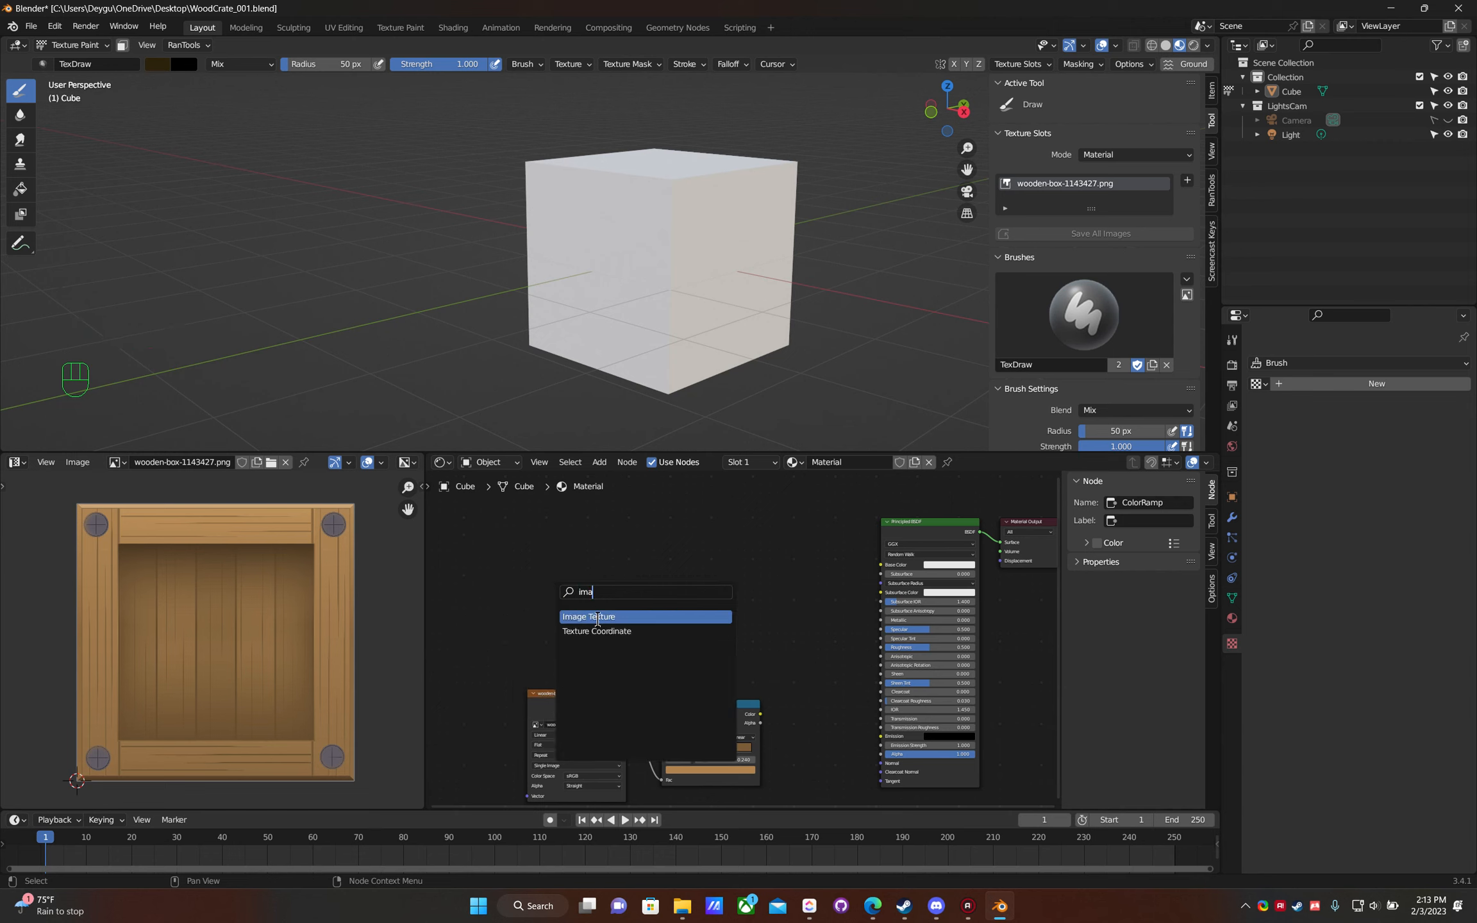
click(597, 617)
click(634, 584)
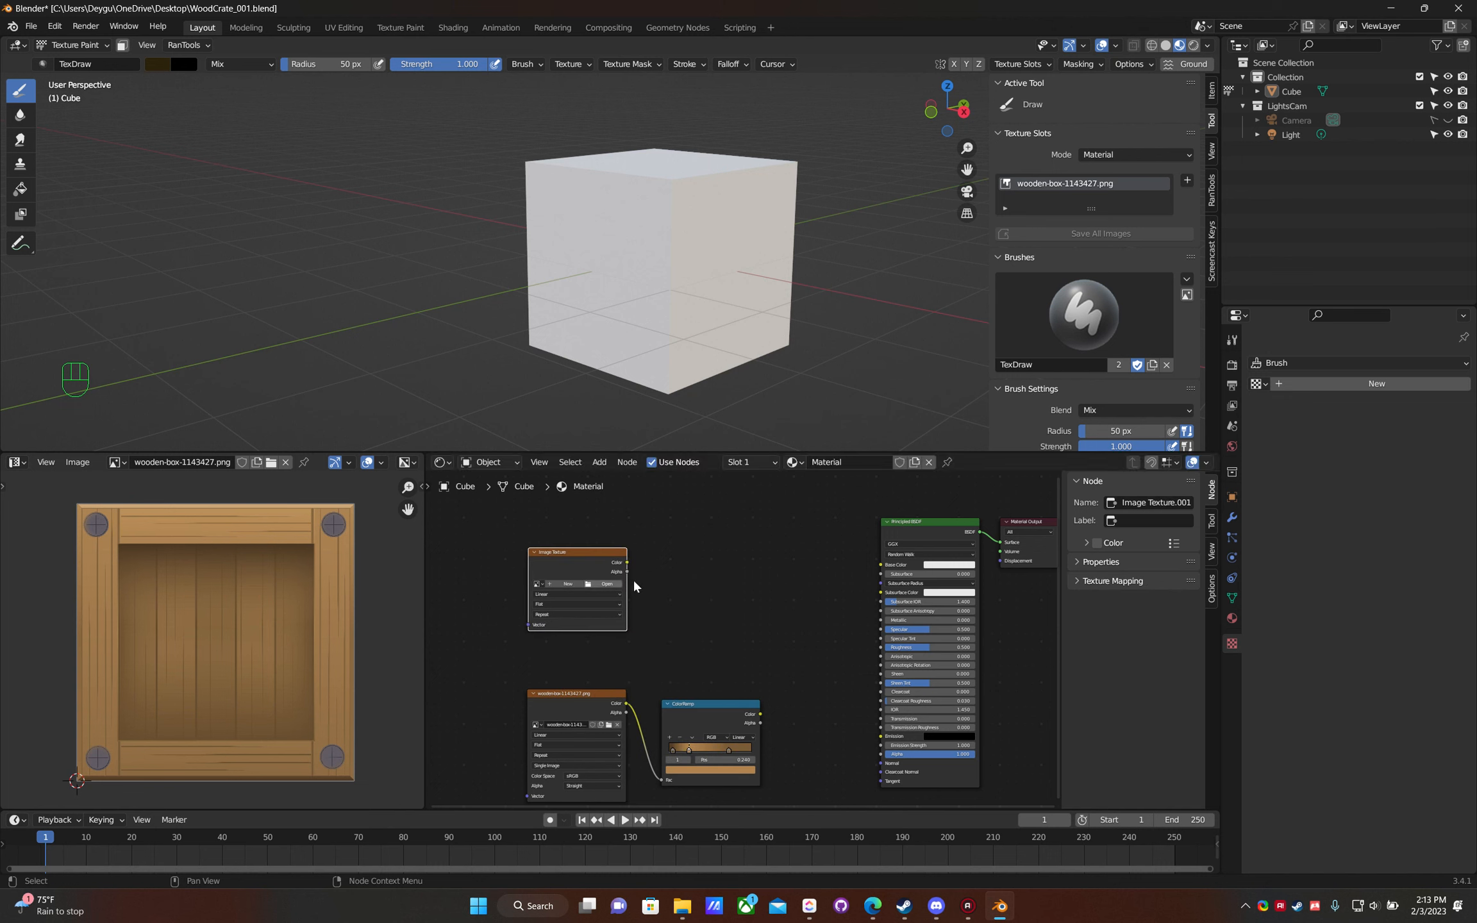
- Create a new 1024 px image named CustomWood in the new Image Texture node and move the node up slightly
click(567, 584)
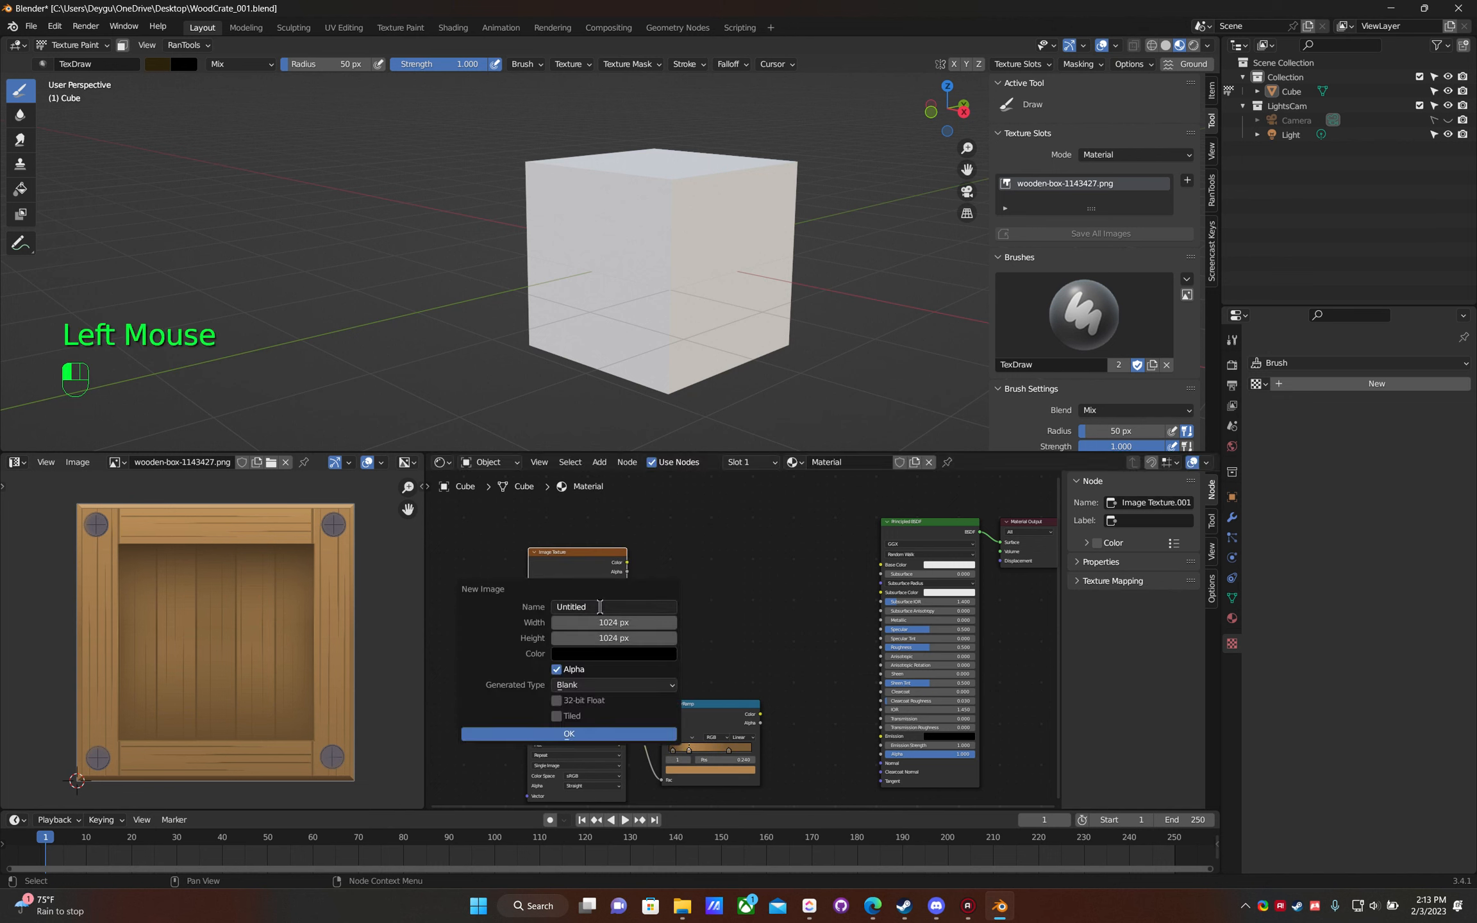
key(shift)
text(CustomWood)
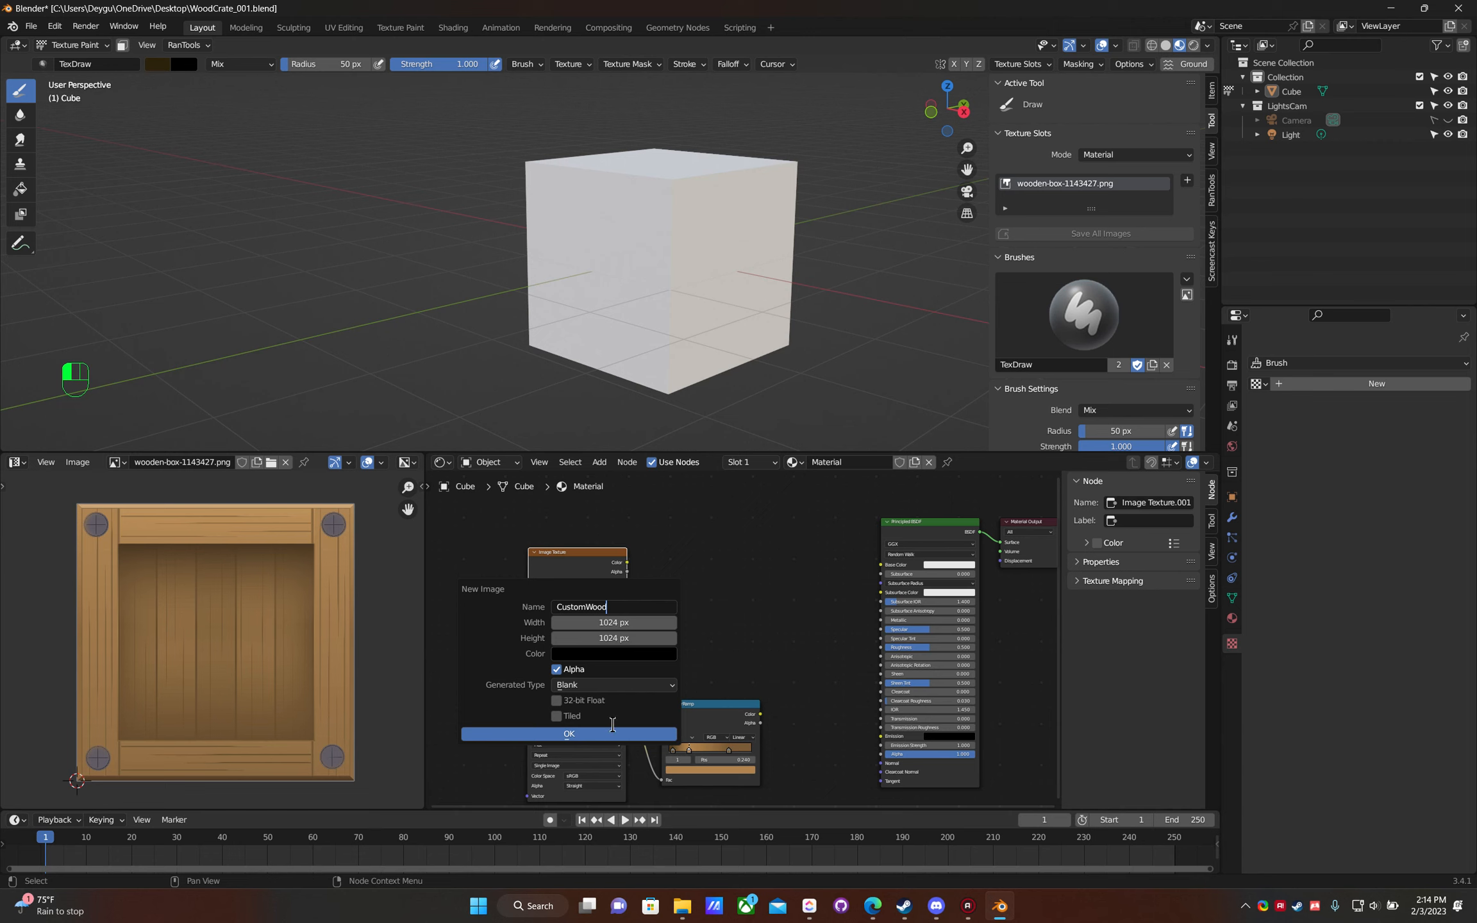
click(570, 734)
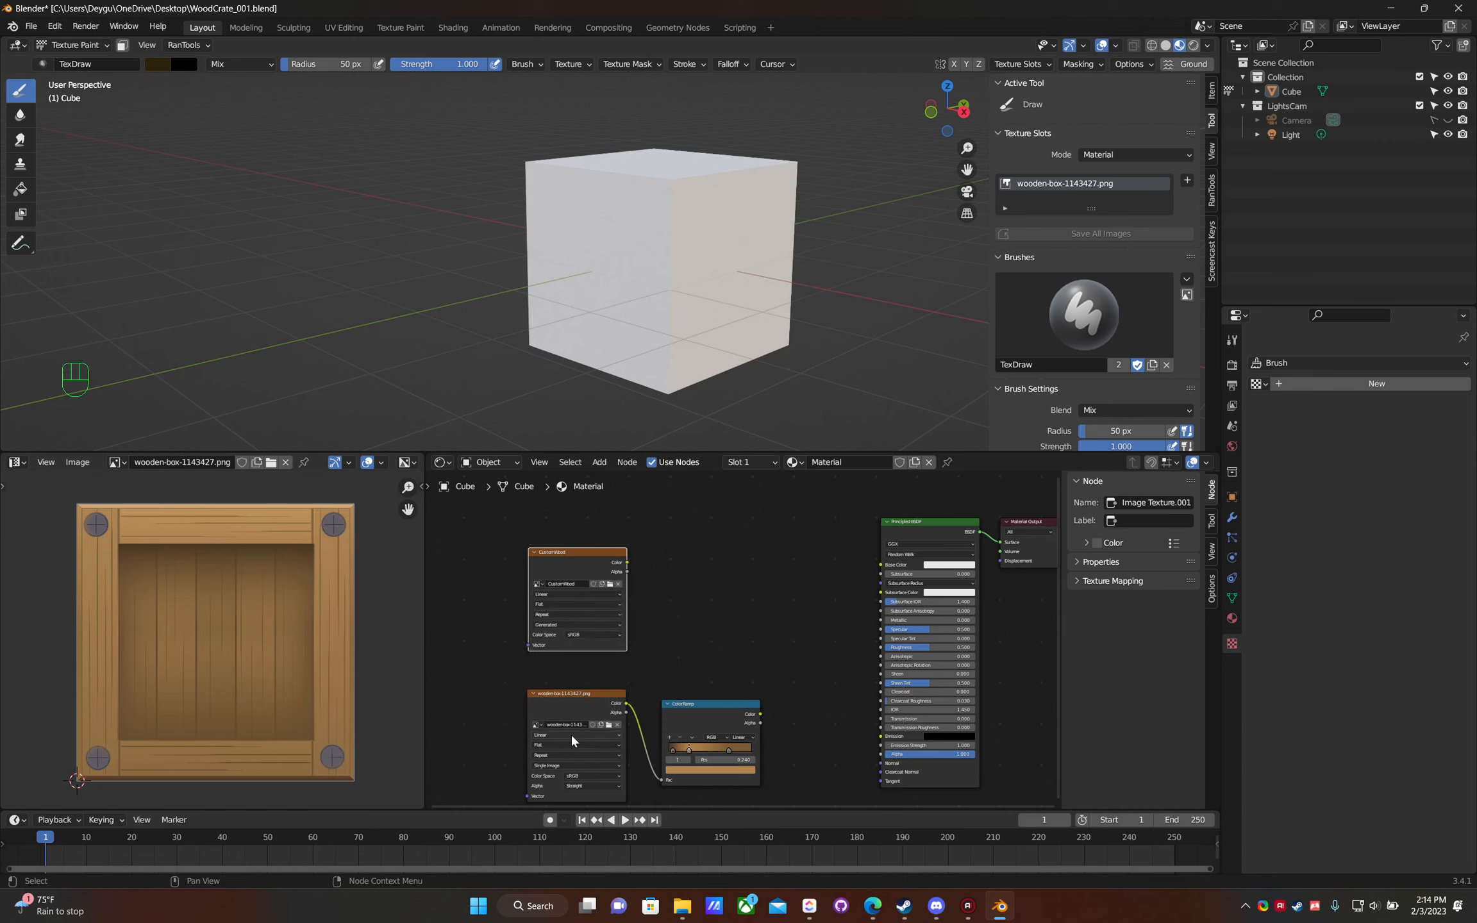
click(556, 552)
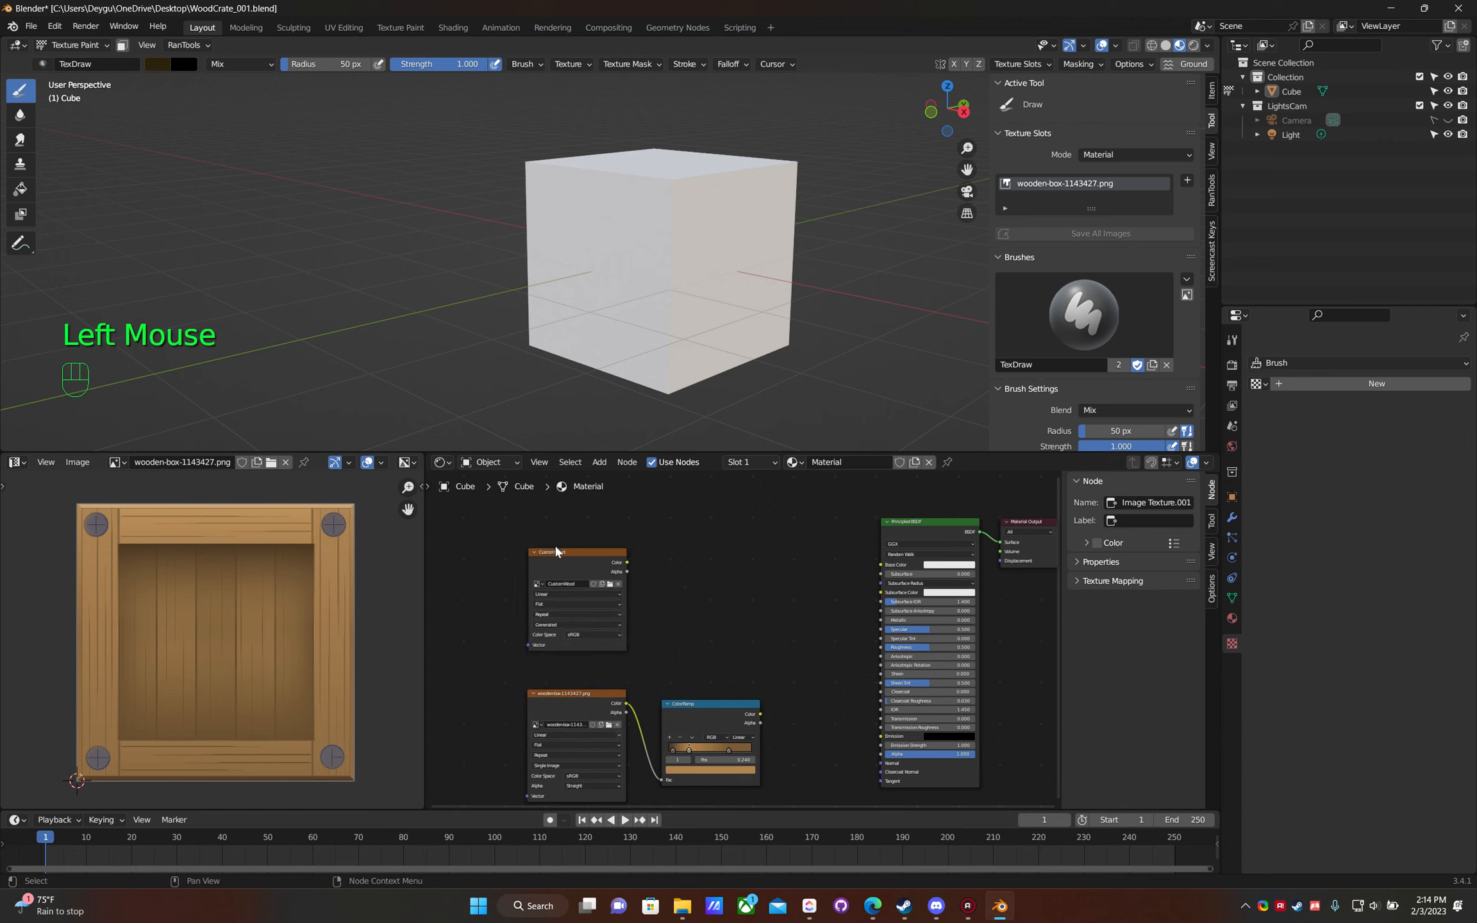
drag(562, 554, 569, 532)
scroll(667, 577, up, 2)
middle_drag(667, 580, 619, 613)
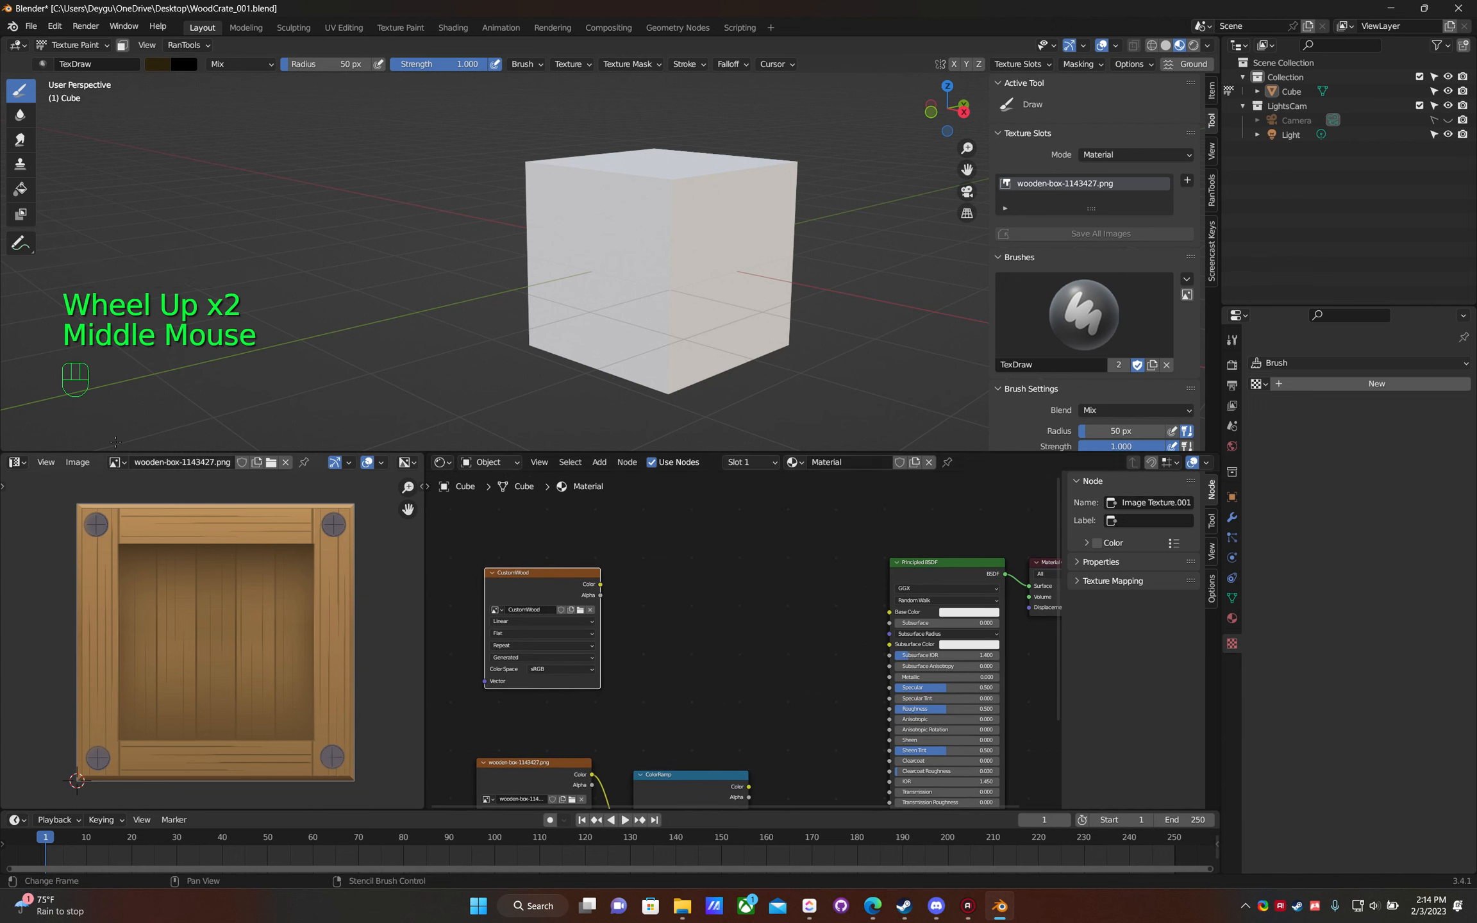
- Display the CustomWood image in the Image Editor
click(118, 462)
click(156, 482)
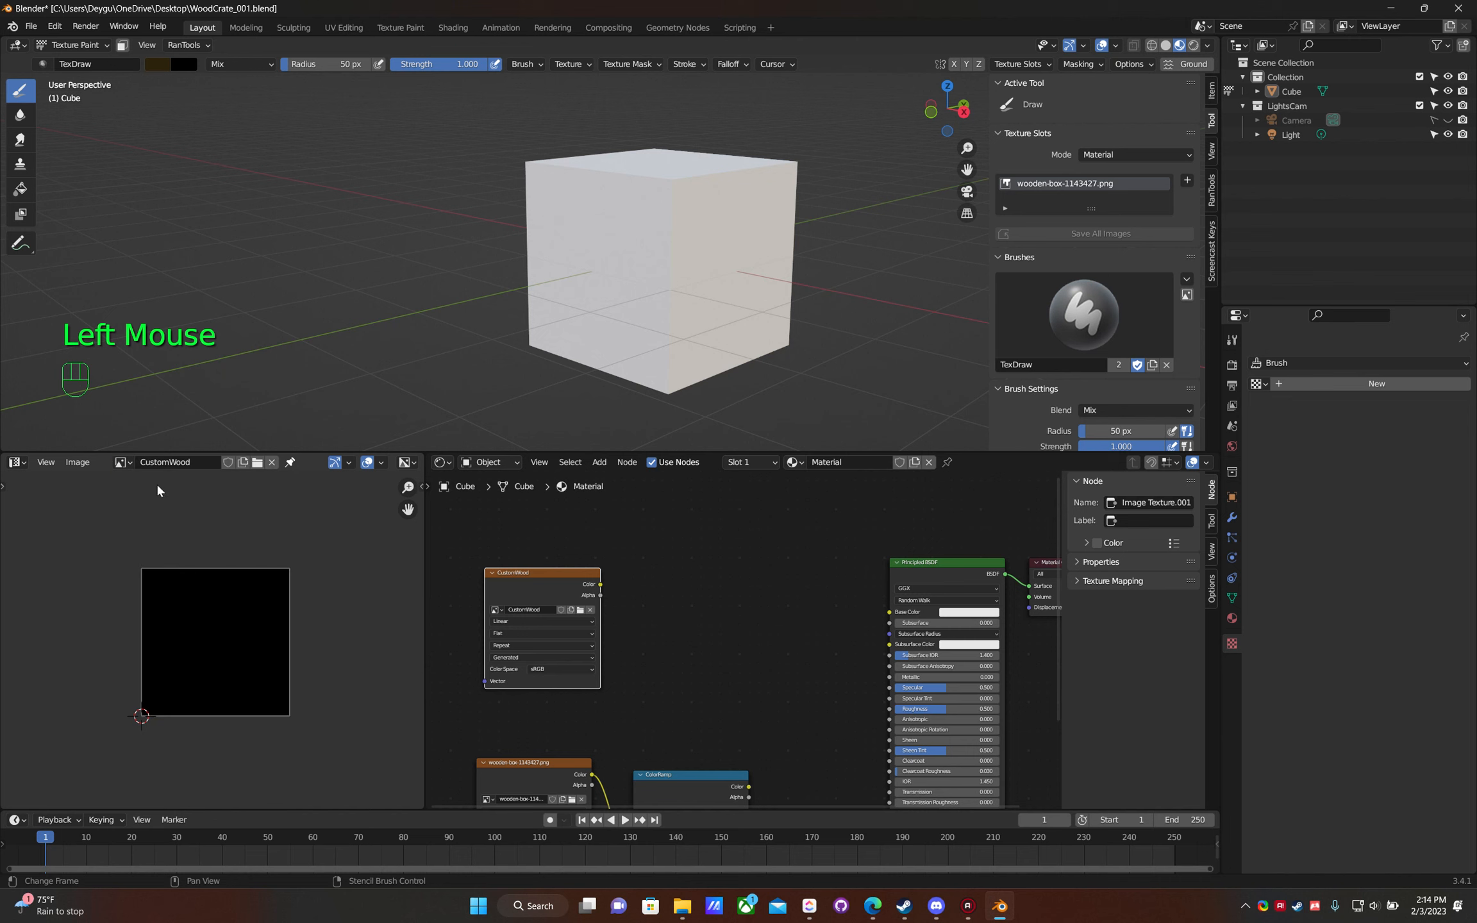
scroll(224, 539, up, 2)
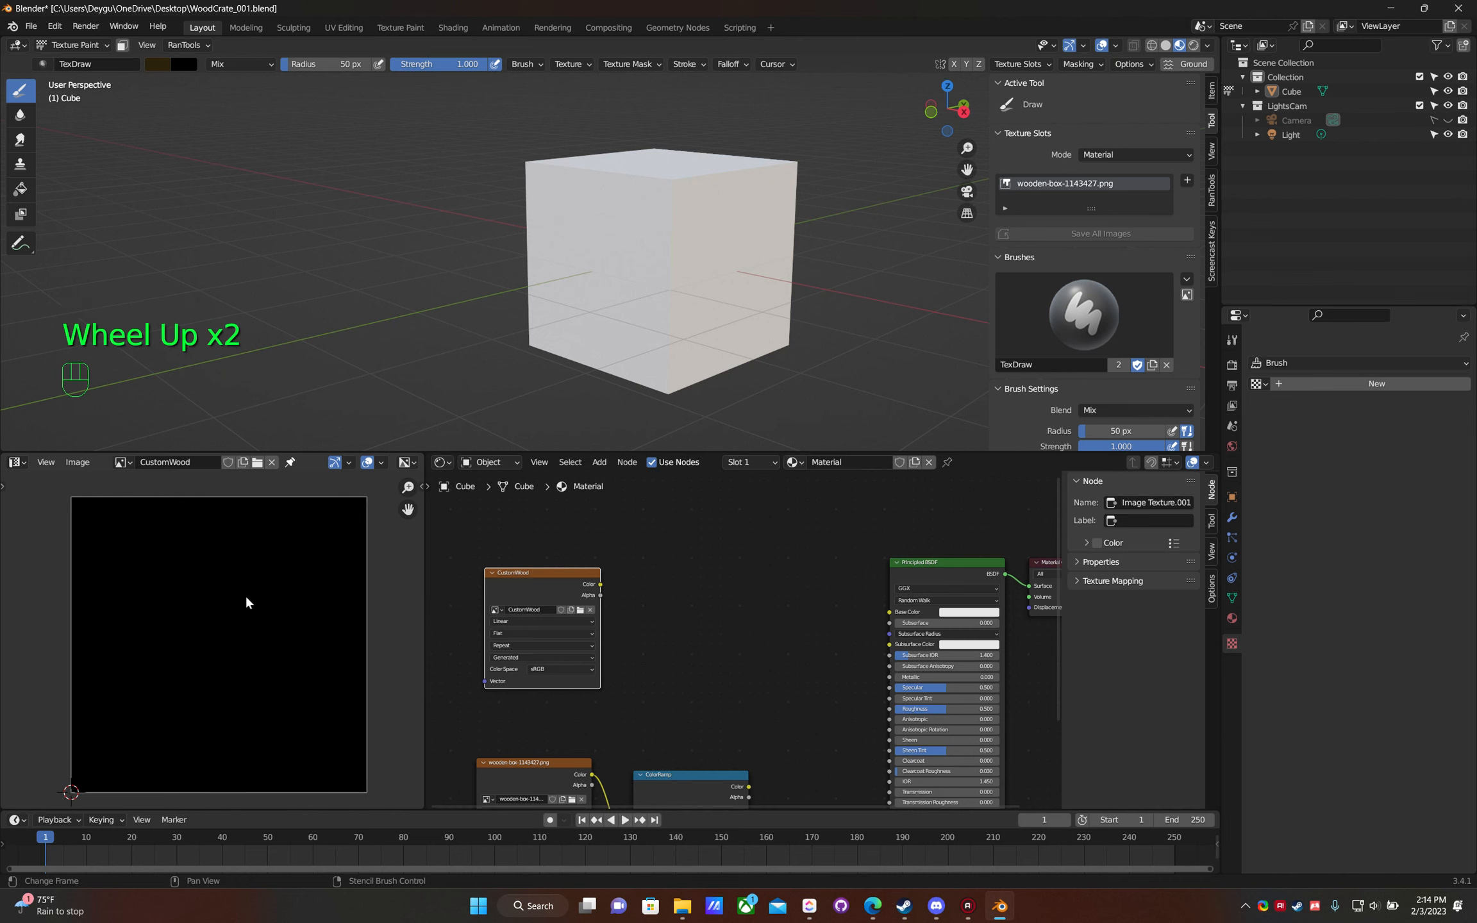
mouse_move(675, 583)
middle_down()
mouse_move(686, 579)
mouse_move(657, 558)
middle_up()
scroll(660, 567, up, 1)
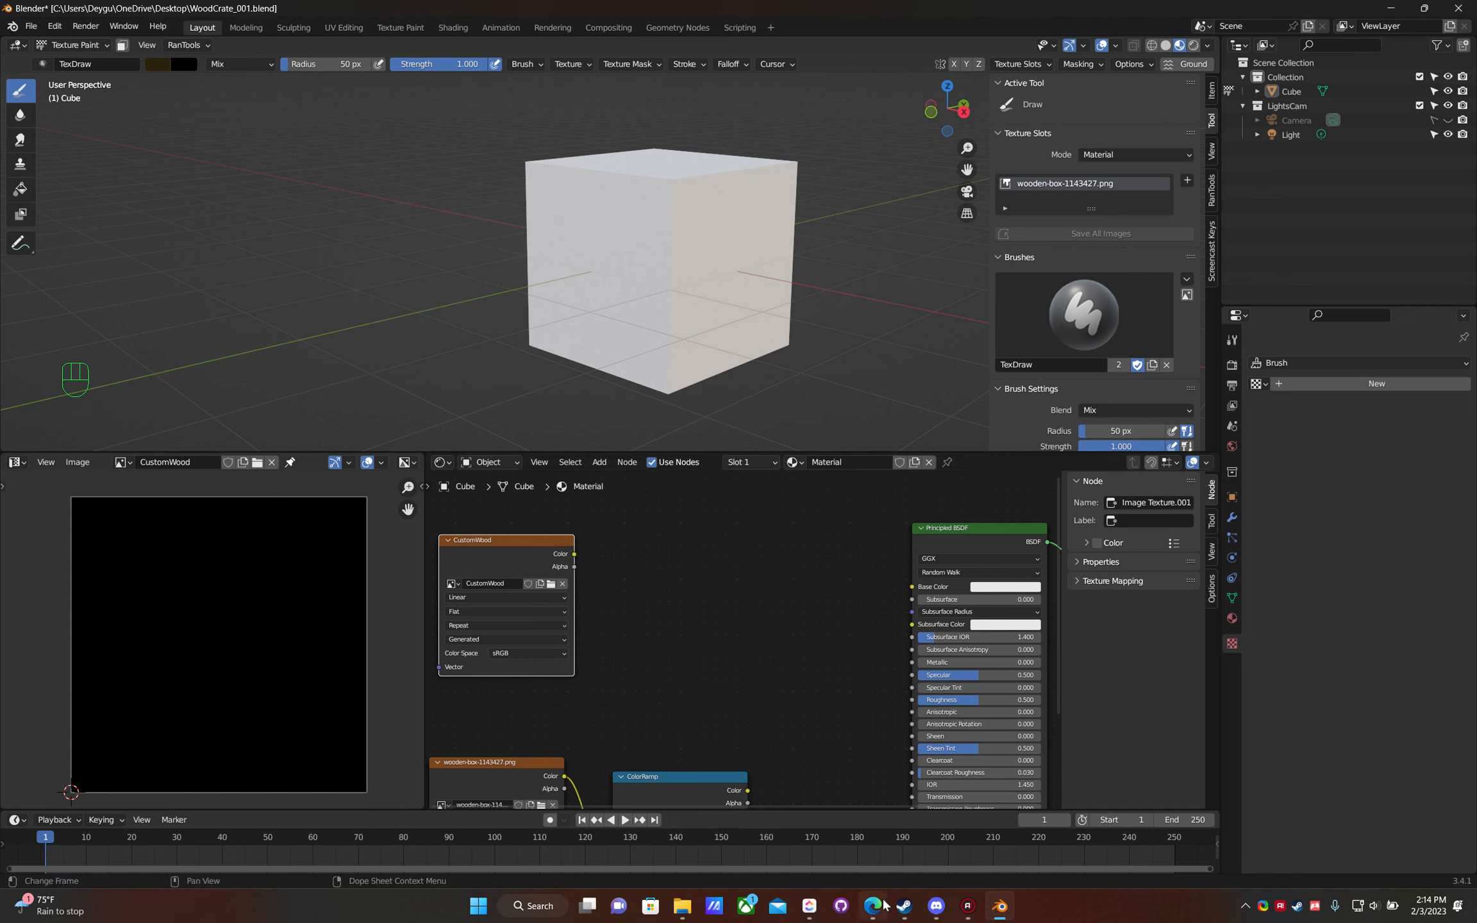
- Switch to Microsoft Edge, reopen Polycam's texture generator from the site's home page, and generate textures from the prompt "wood"
mouse_move(877, 912)
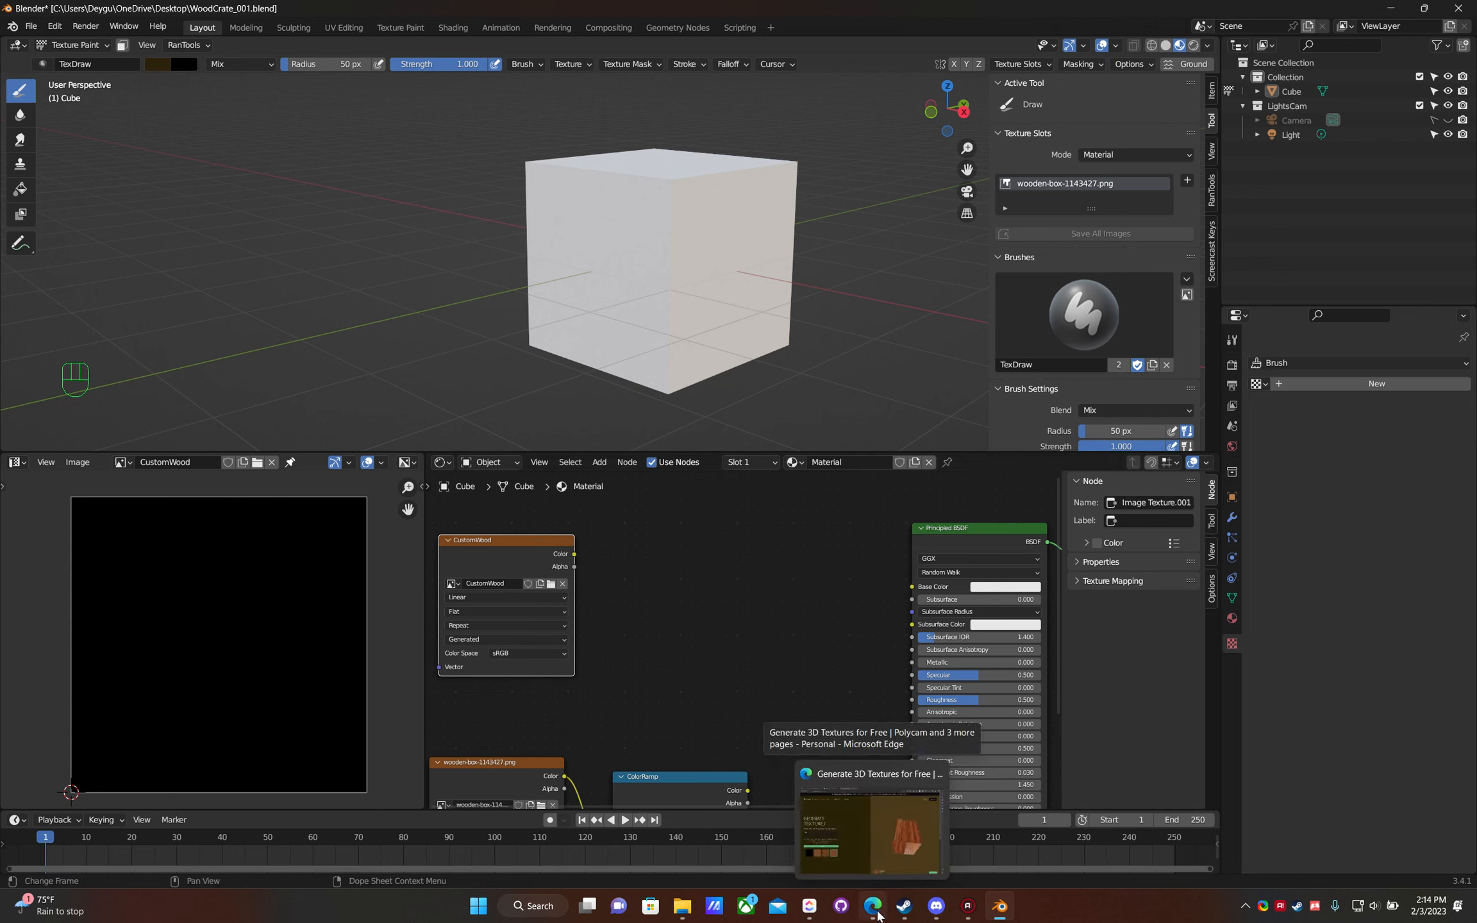
click(878, 915)
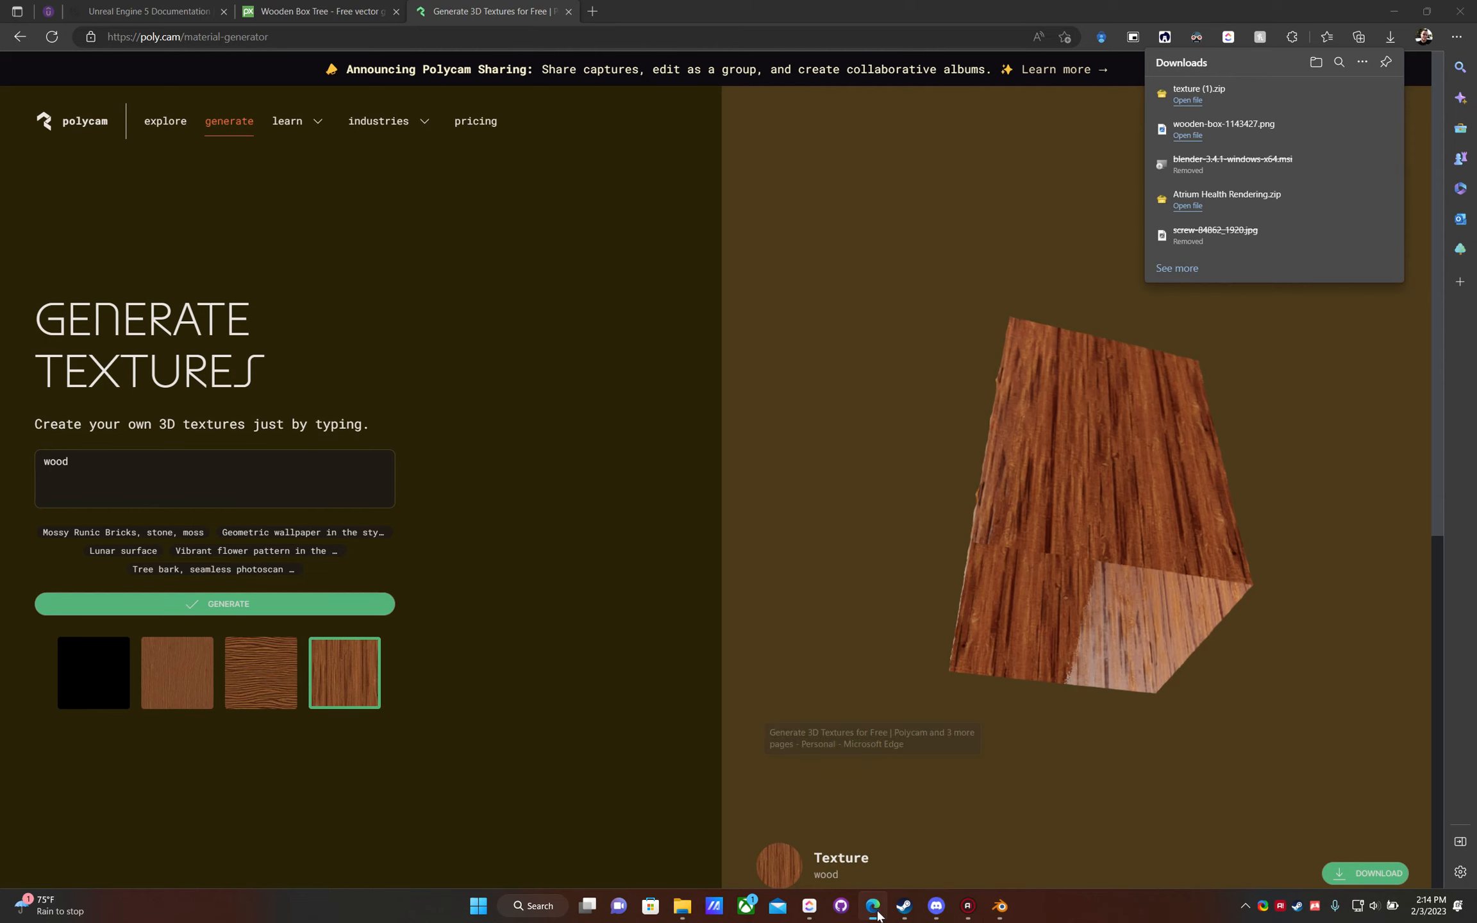
click(668, 388)
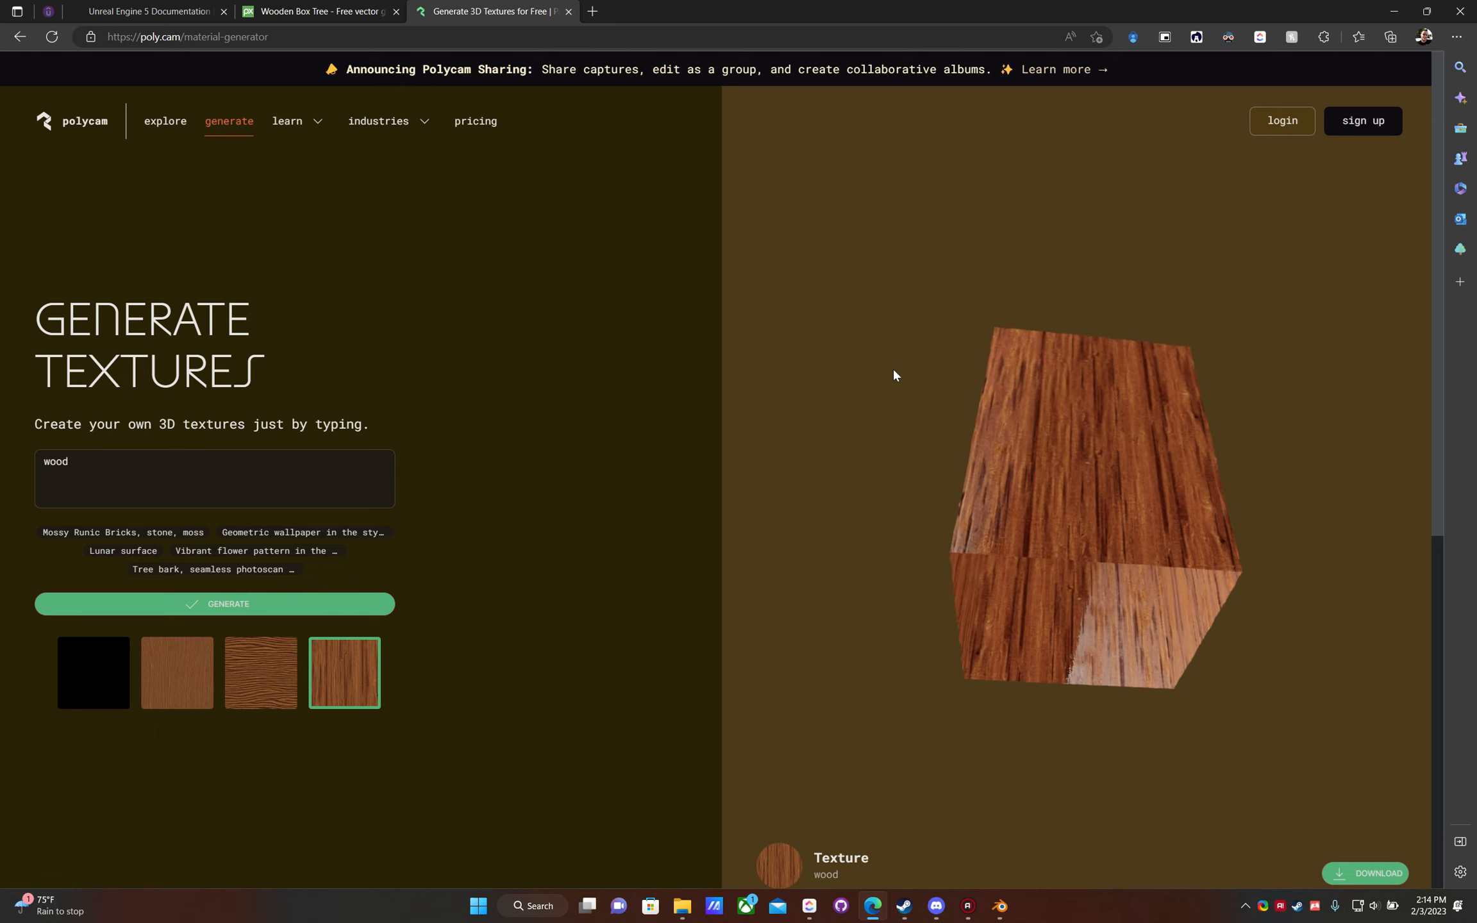
click(84, 120)
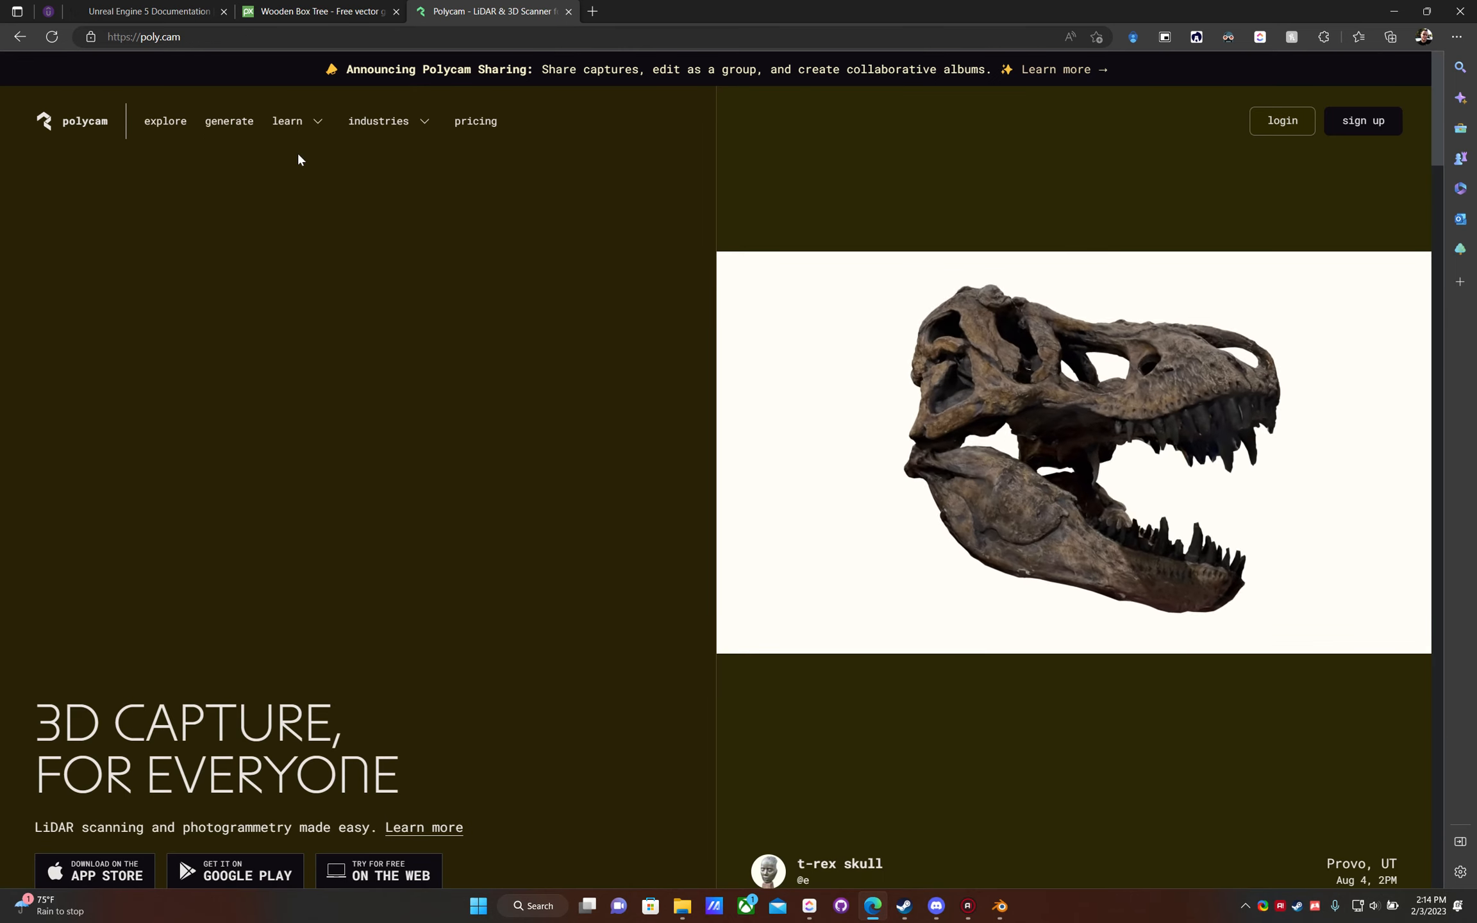
click(230, 121)
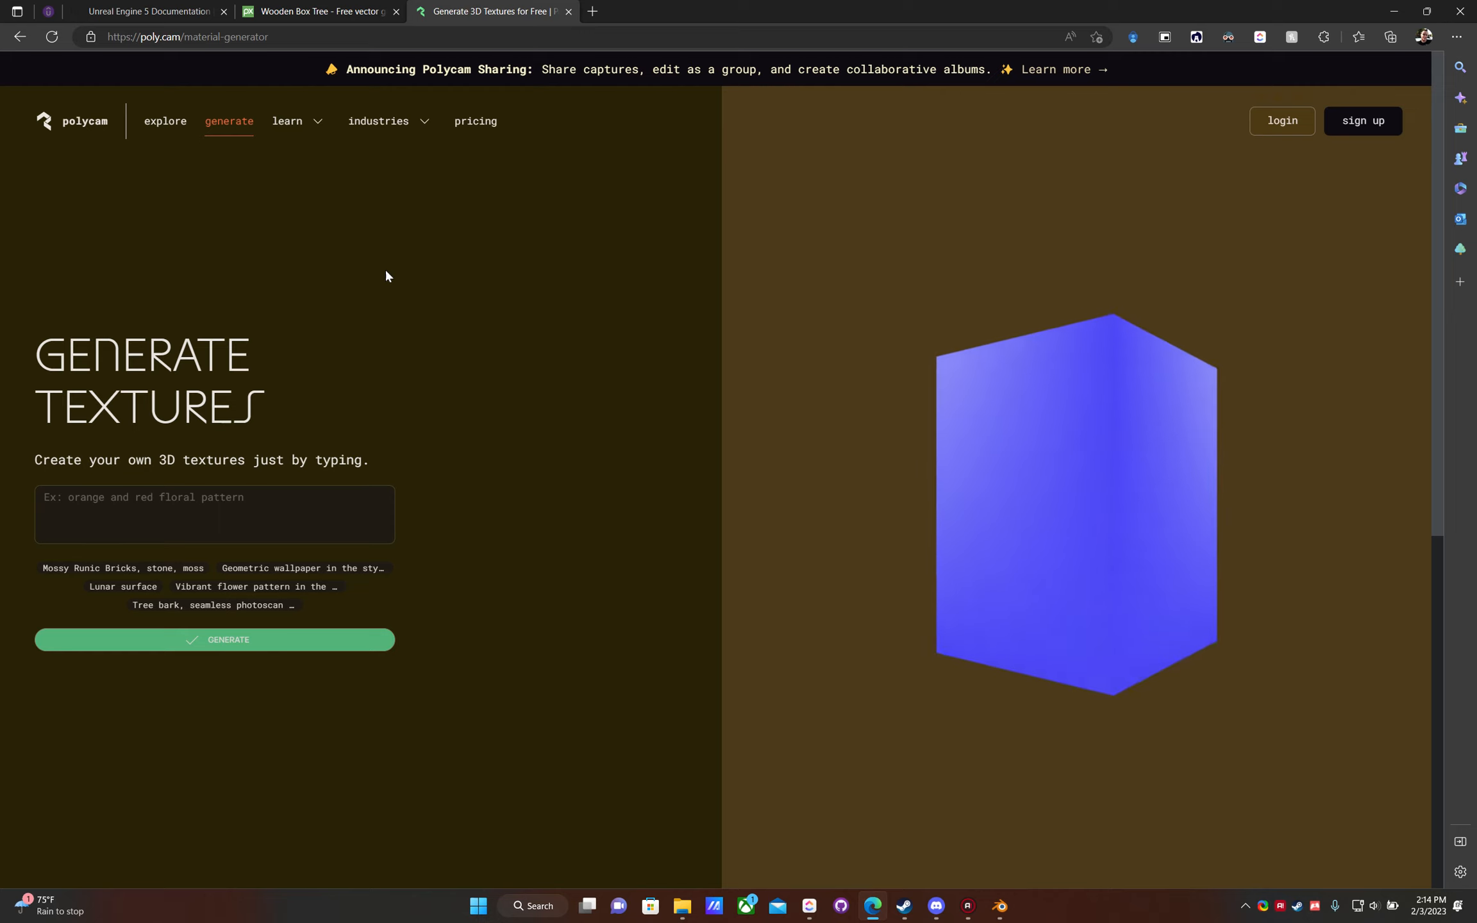
click(156, 519)
text(wood)
key(Return)
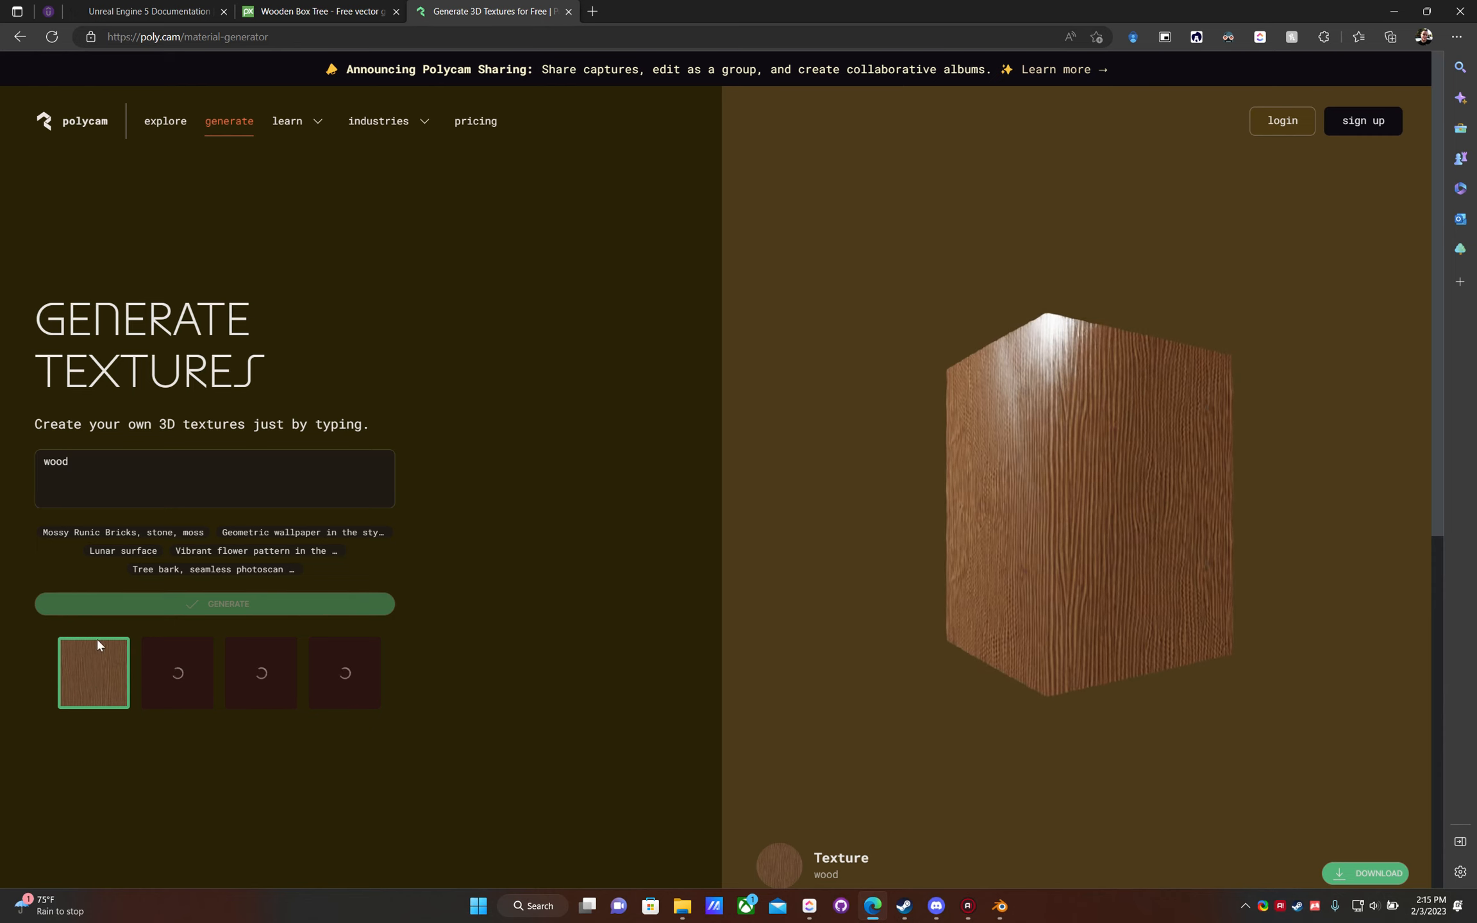
- Download the first generated wood texture and delete the downloaded texture (2).zip file
click(1363, 873)
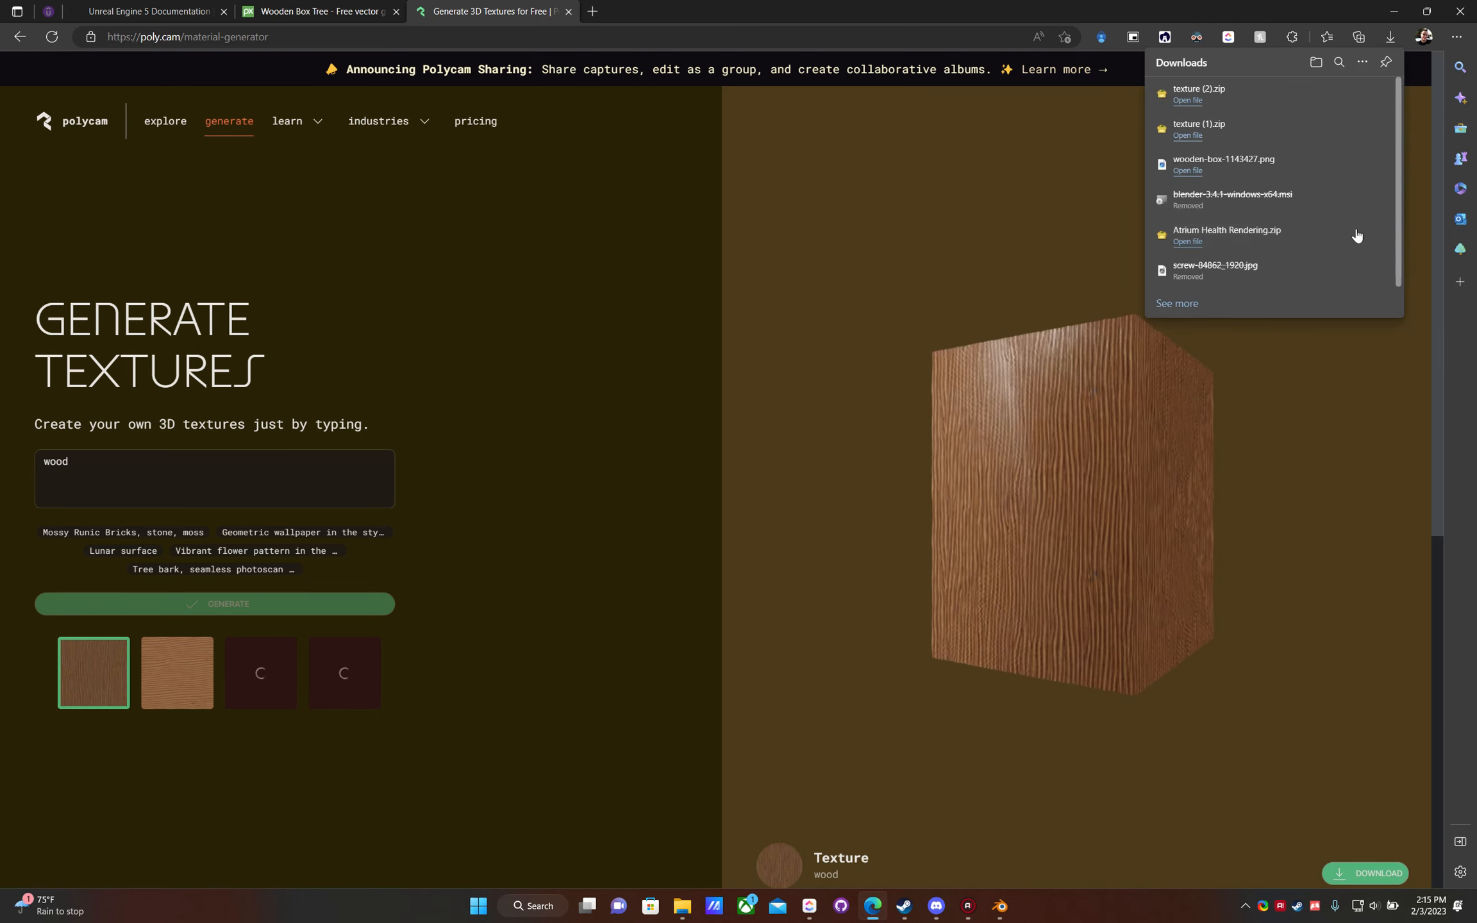
click(1371, 94)
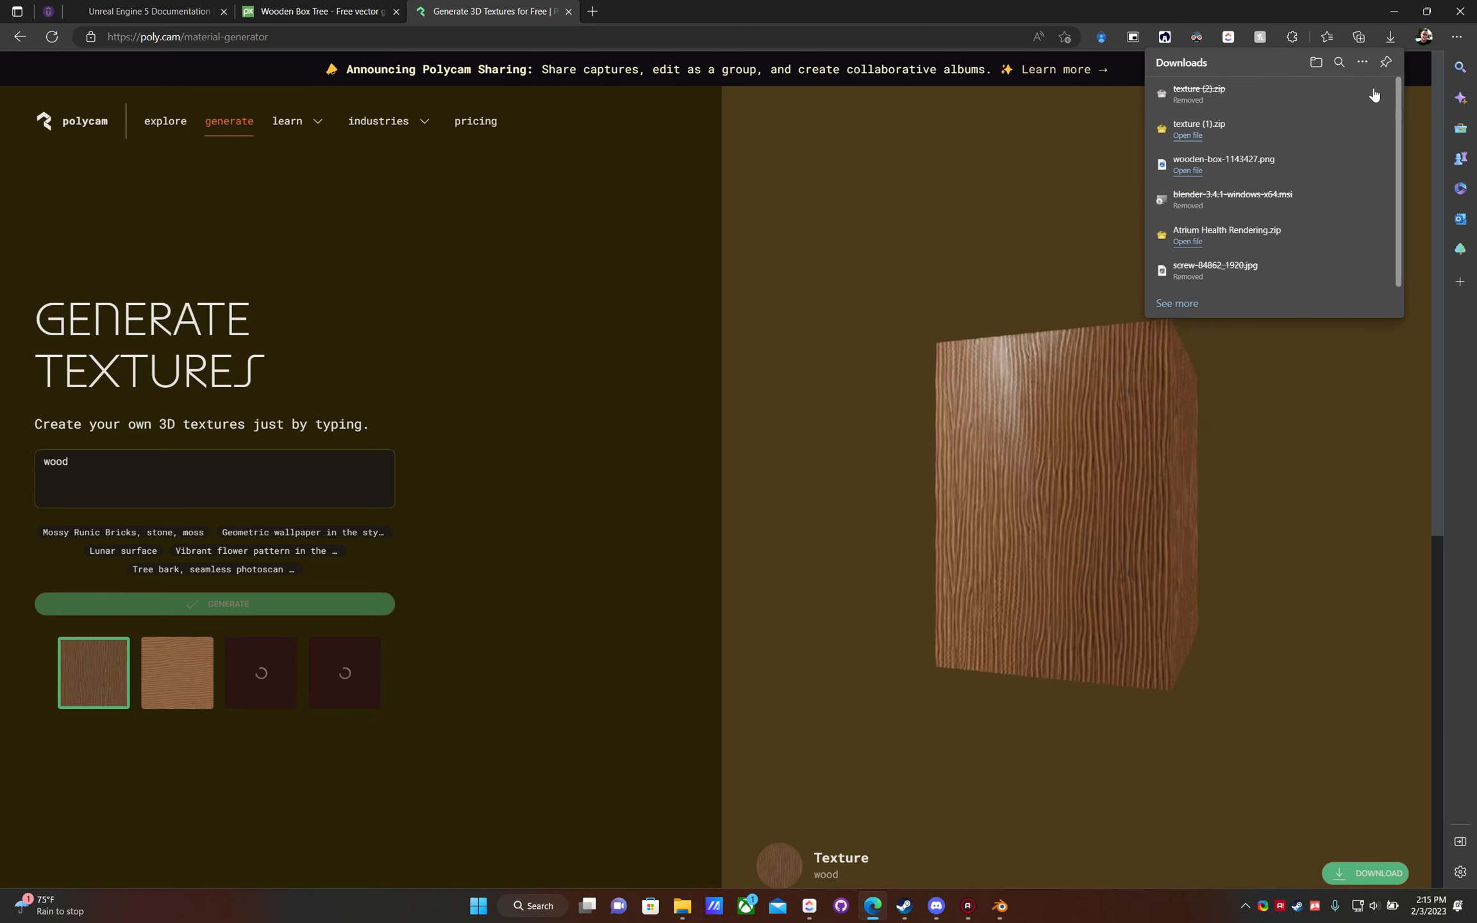
click(569, 276)
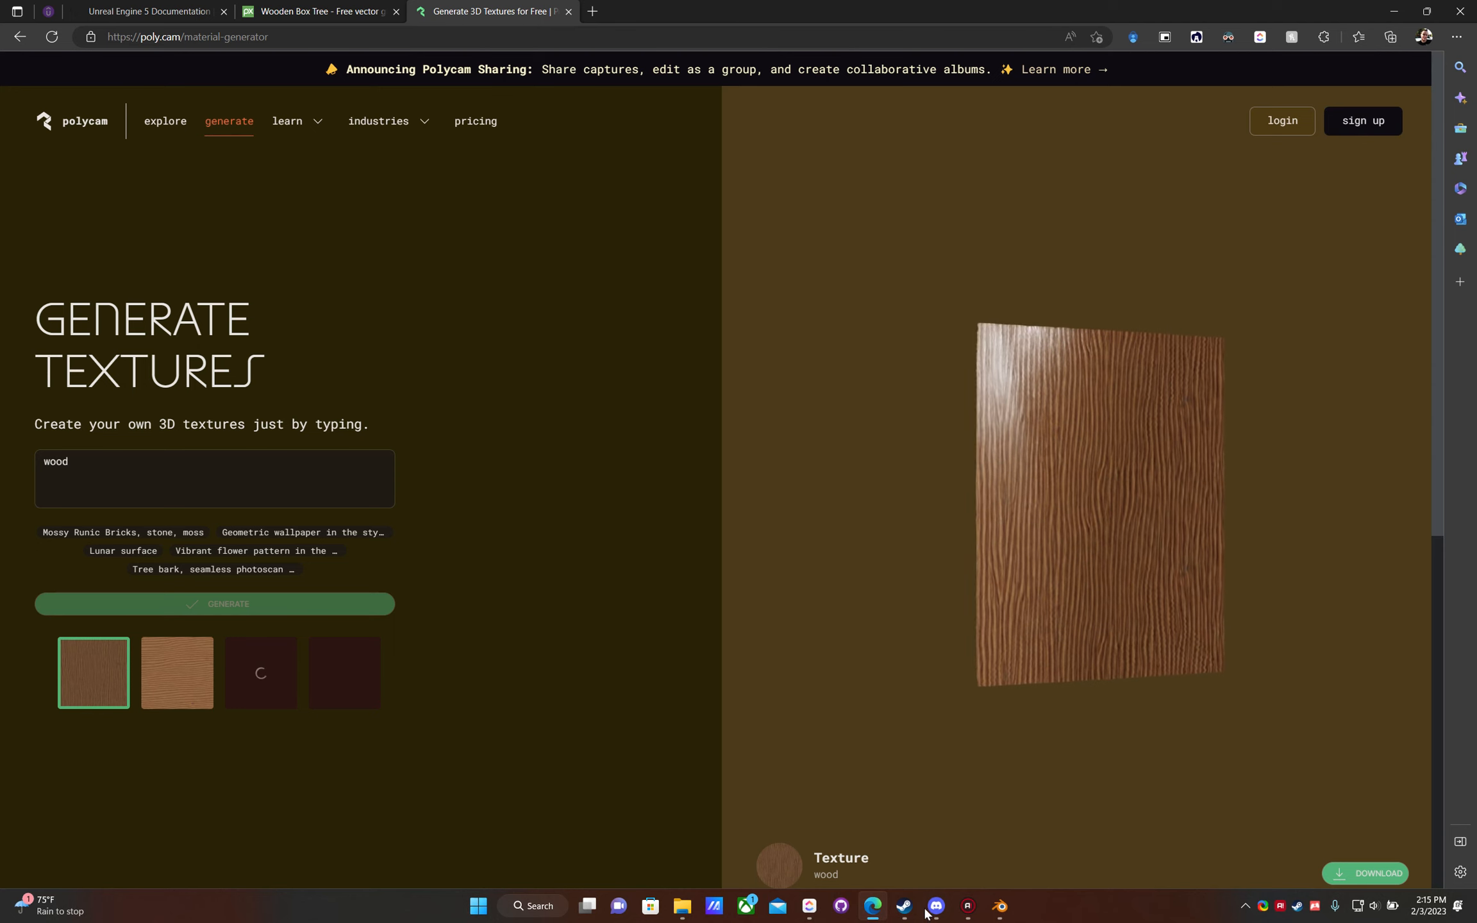
- Look through the wood texture maps in the Downloads texture (1) folder in File Explorer and return to Blender
click(1000, 906)
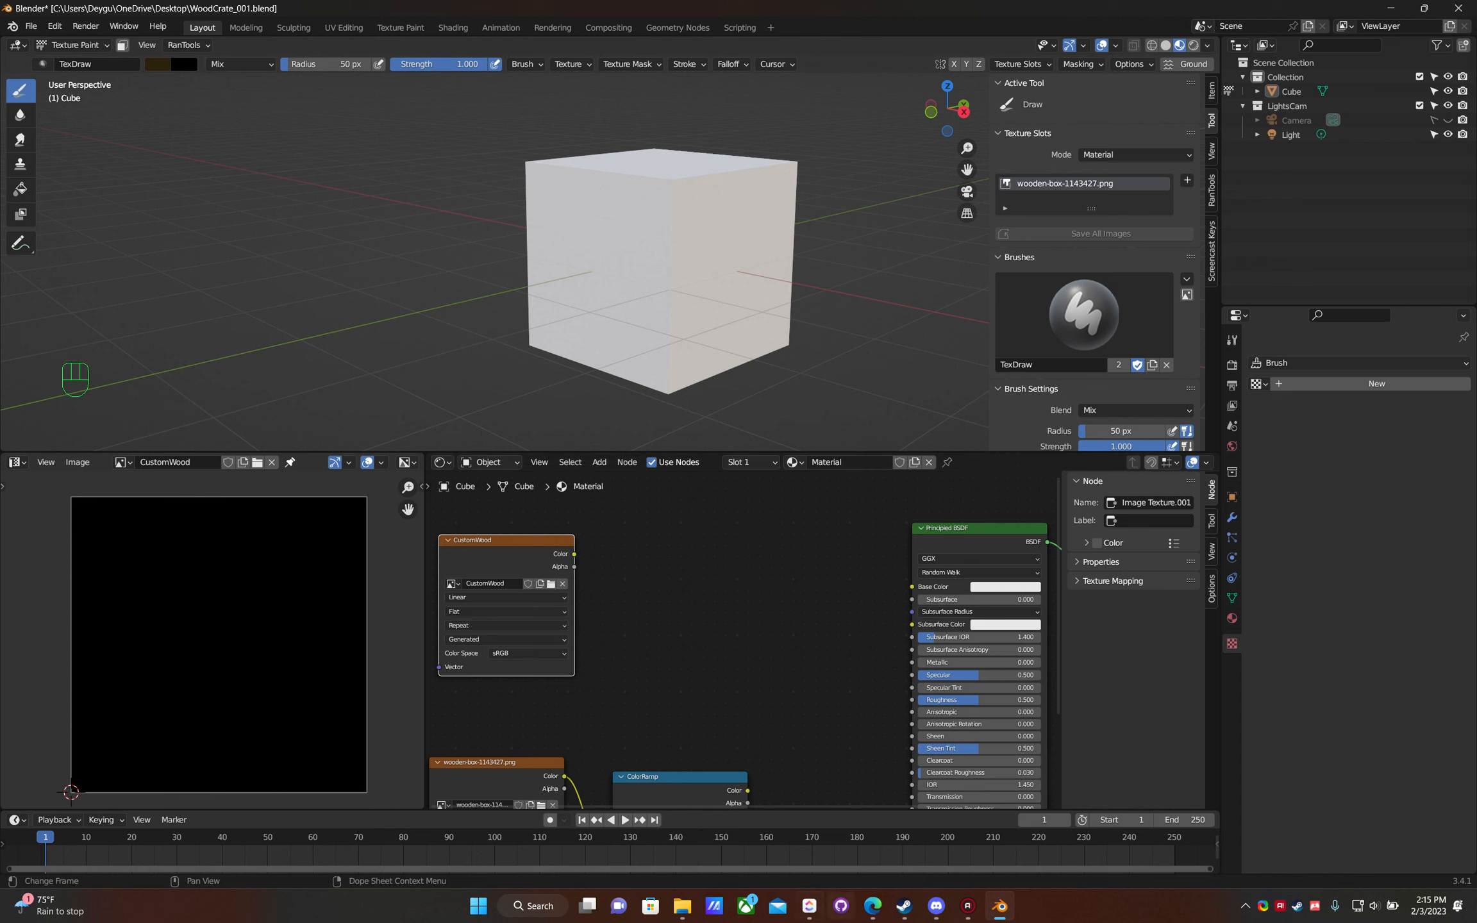
mouse_move(692, 915)
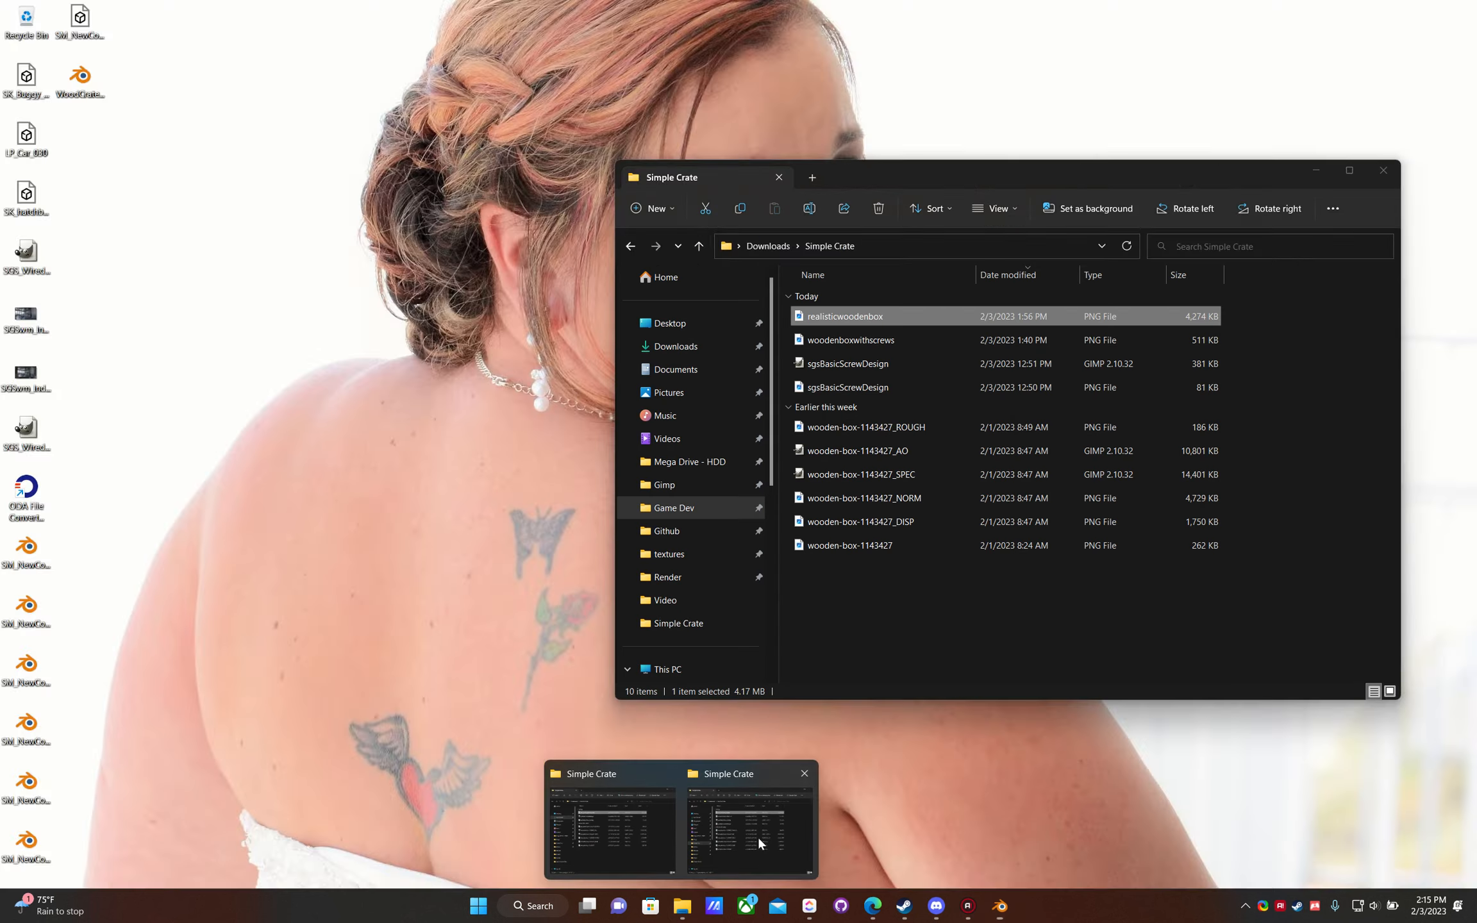
click(757, 836)
click(711, 346)
double_click(828, 317)
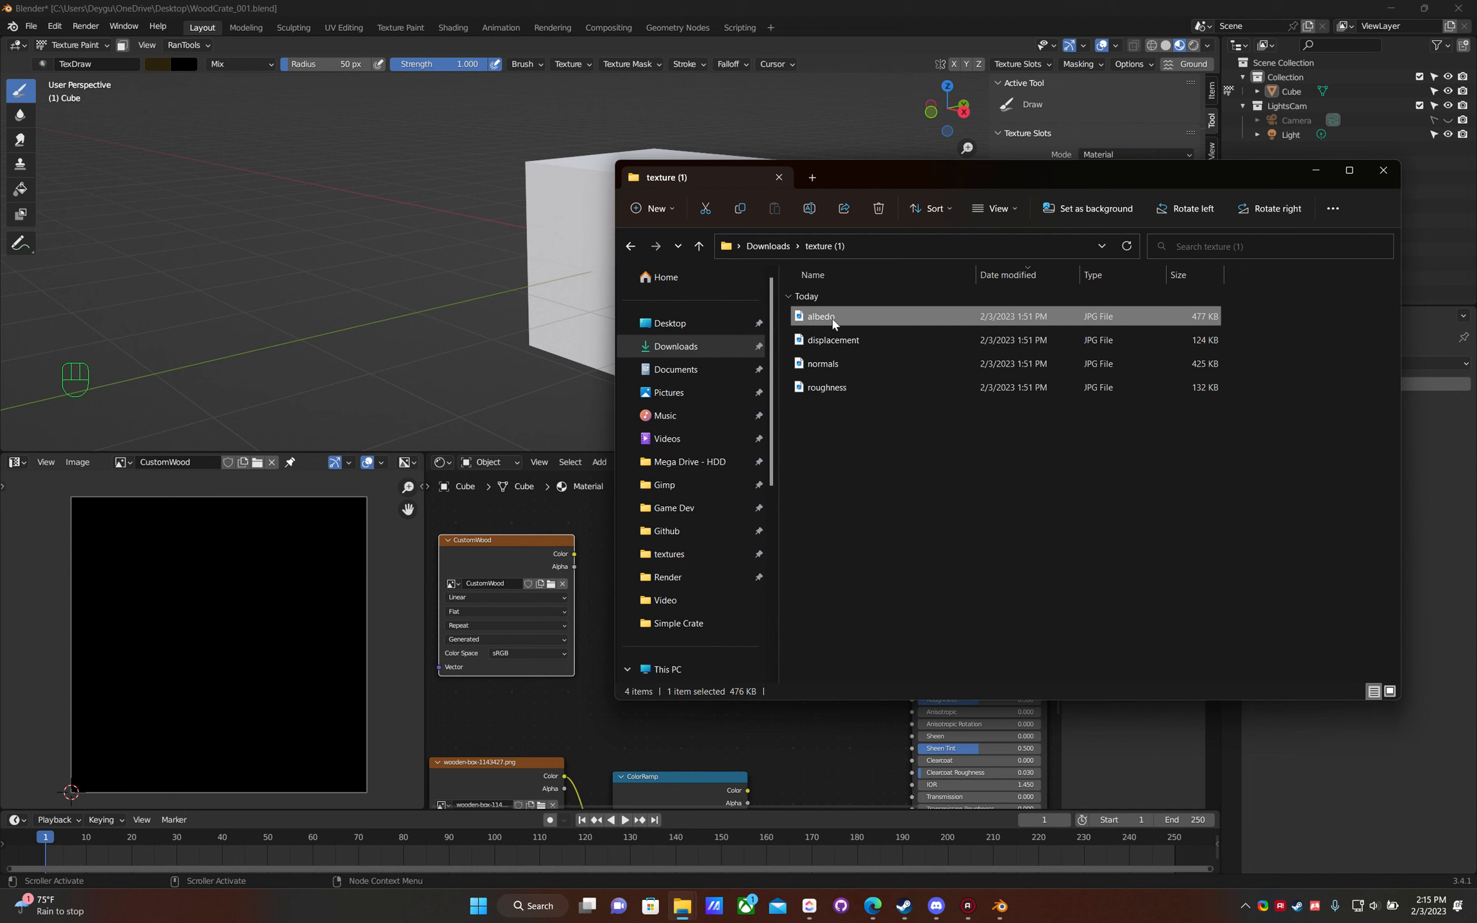
click(1310, 171)
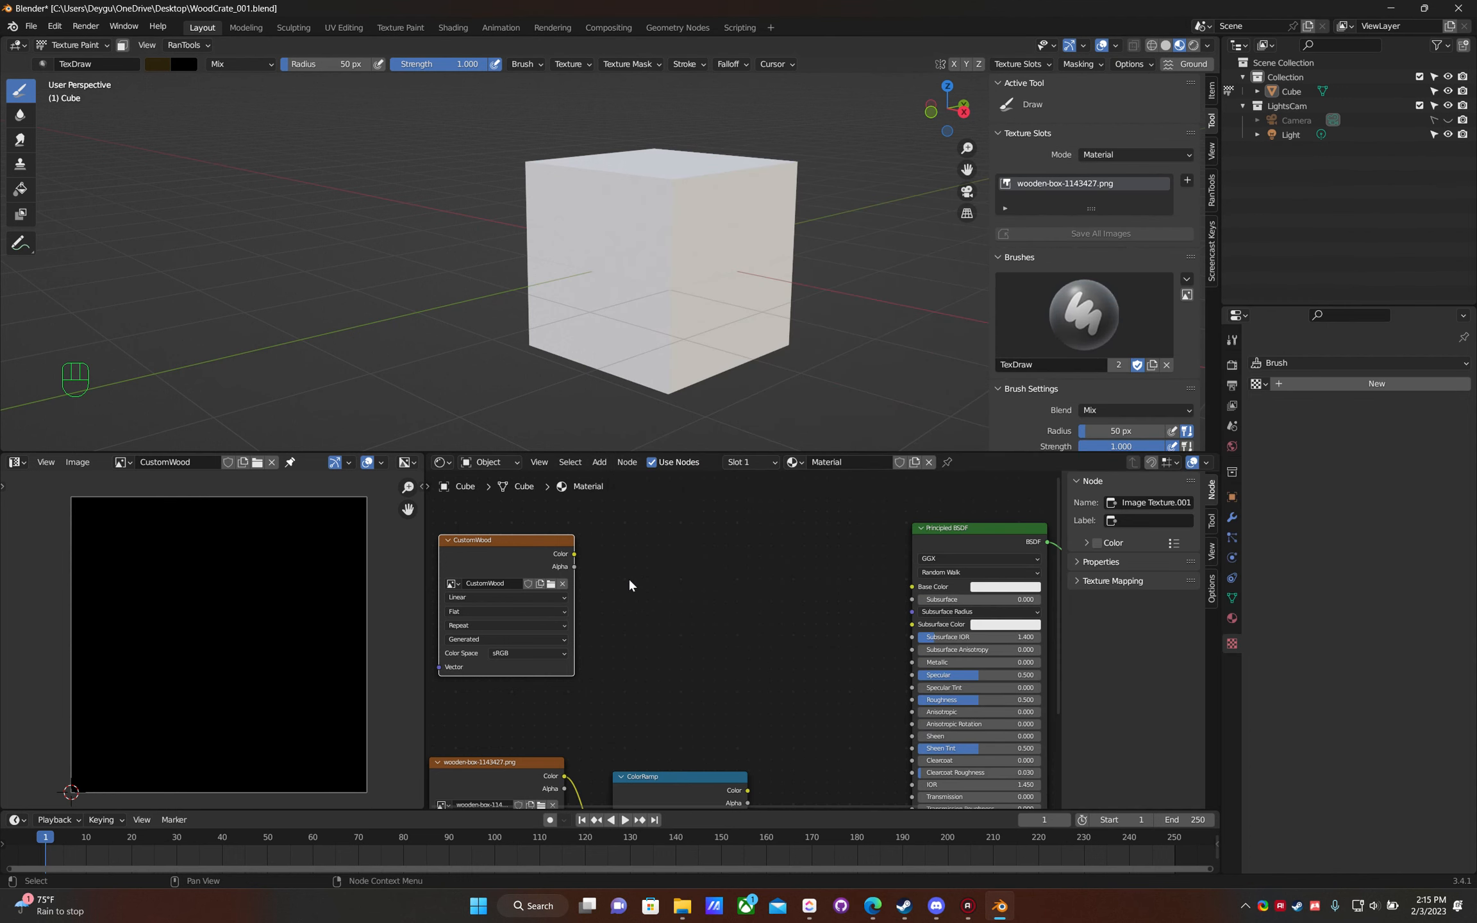
- Activate the Draw brush and raise its colour to full brightness, giving a yellow-orange
middle_drag(626, 594, 691, 595)
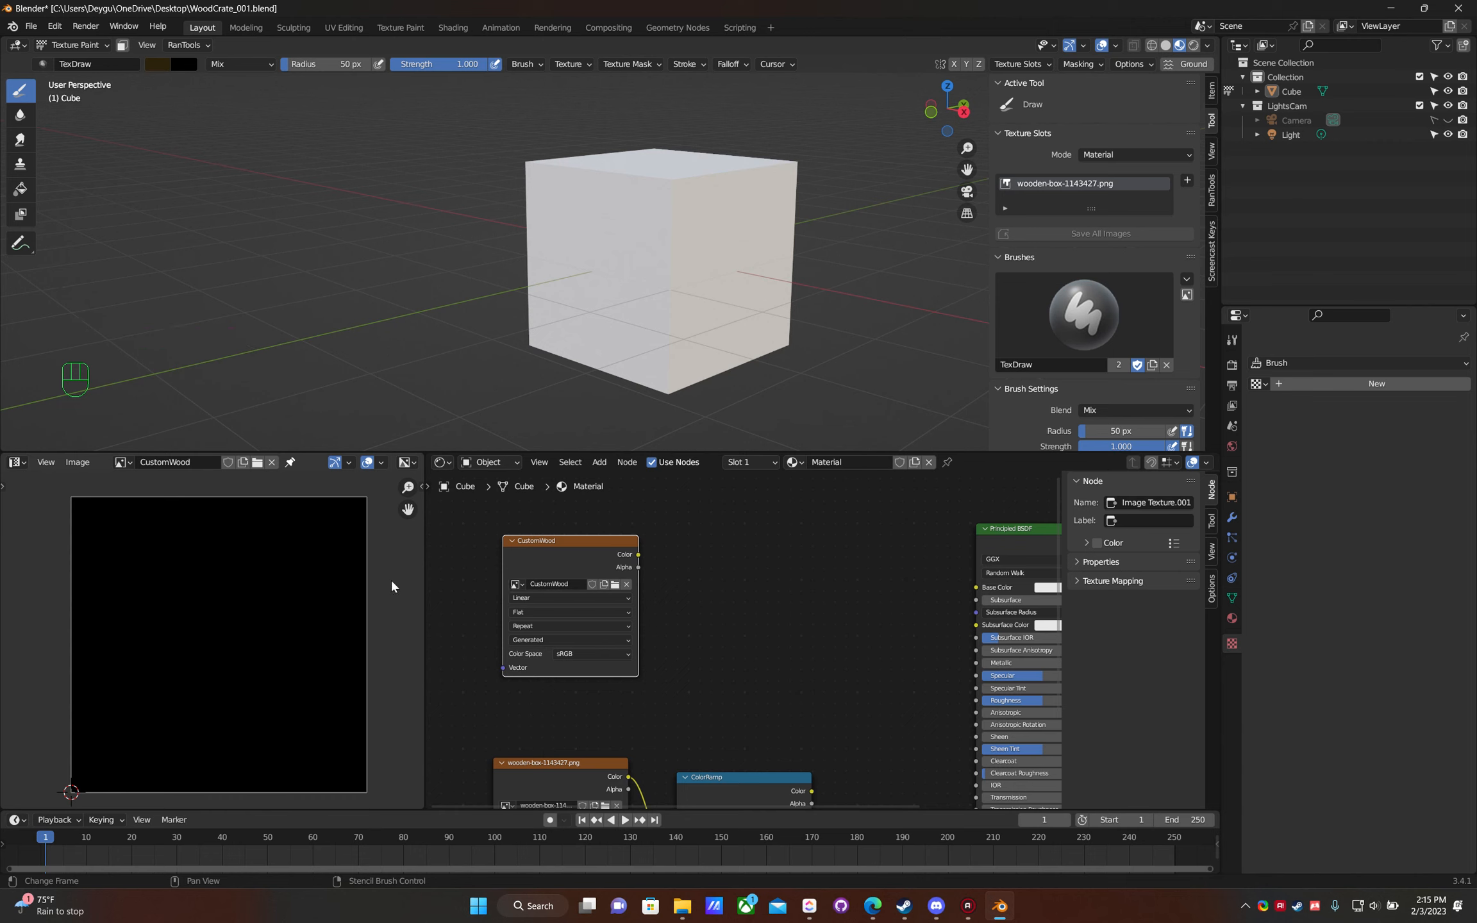
middle_drag(846, 601, 791, 584)
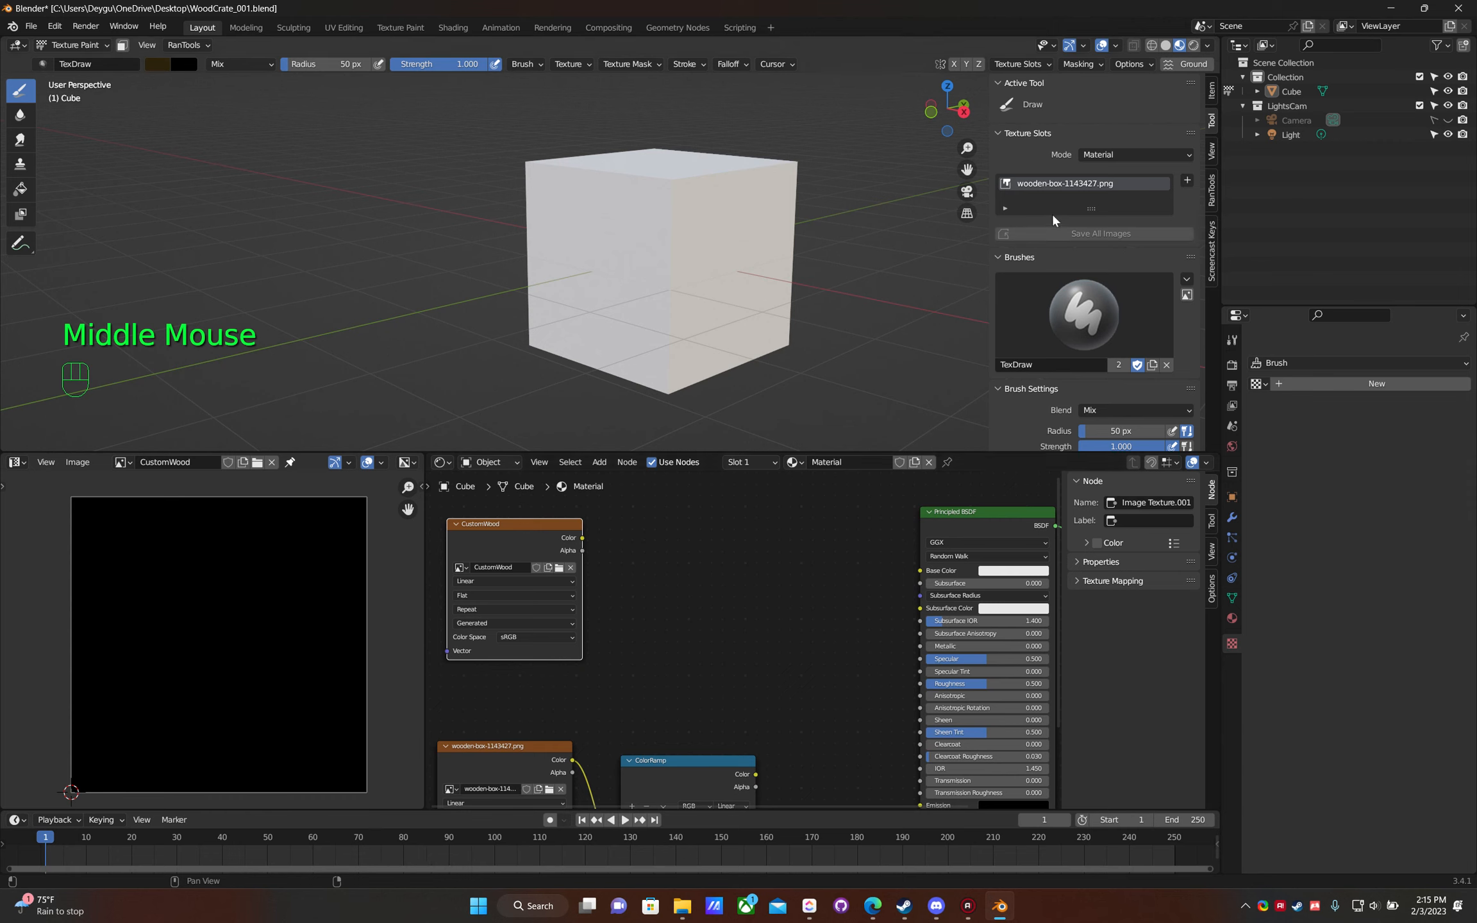
click(20, 91)
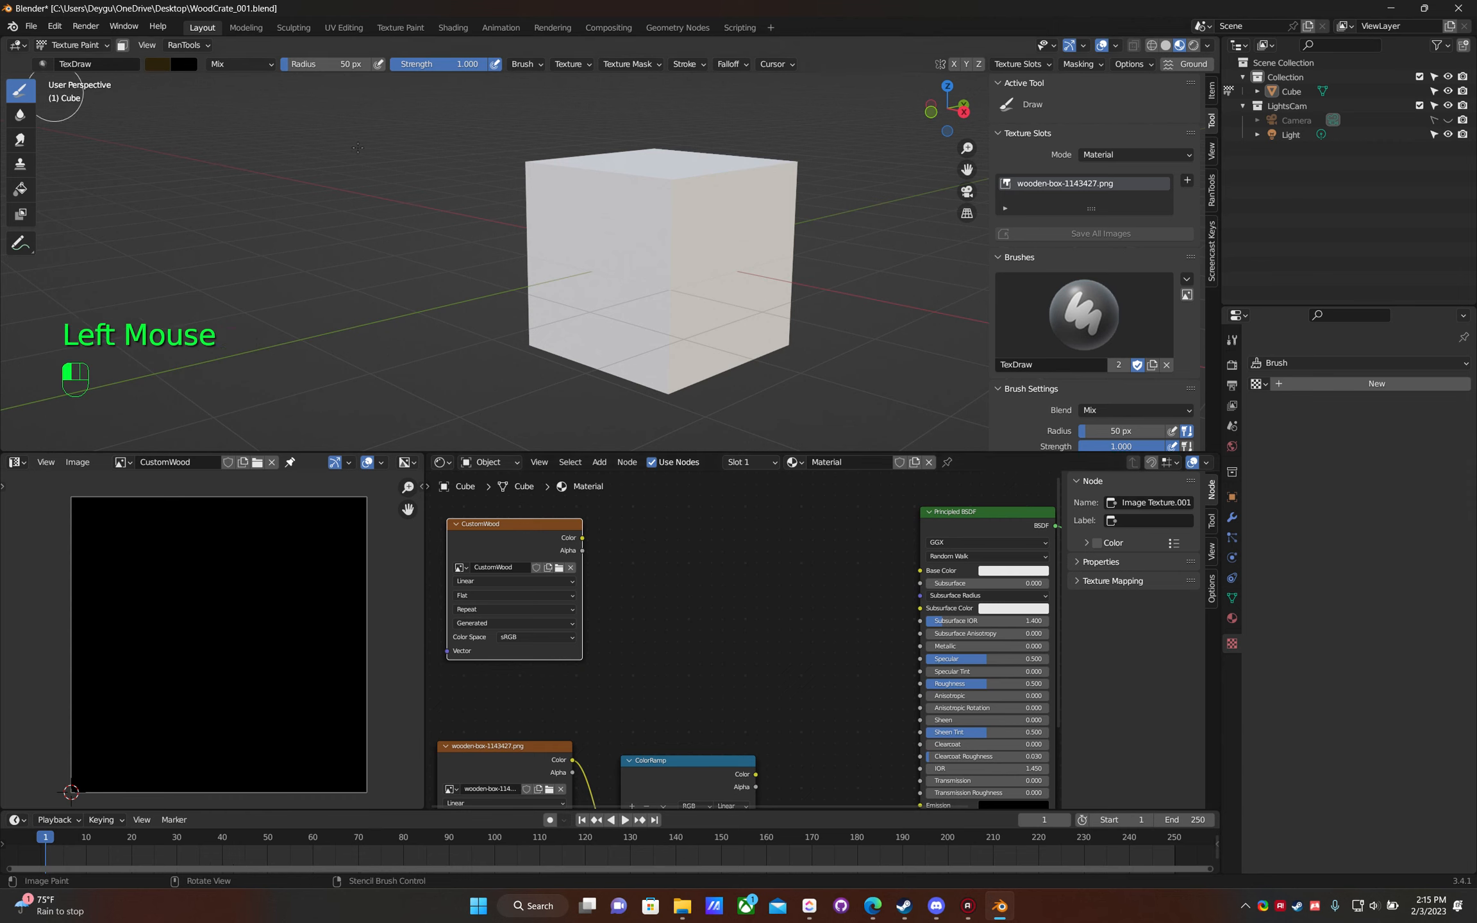
scroll(1139, 355, down, 8)
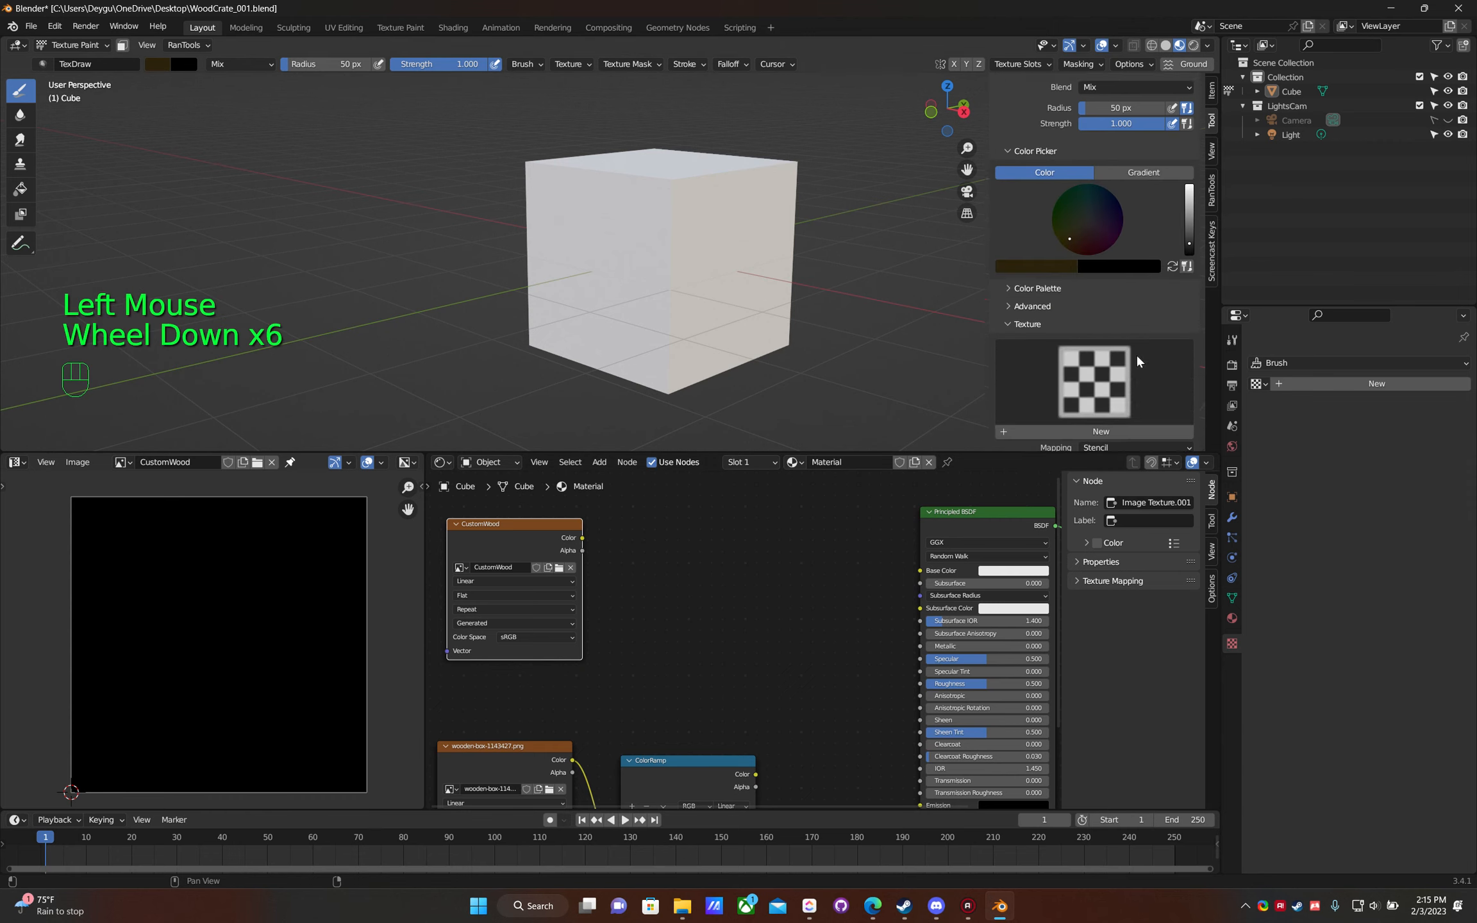
scroll(1102, 302, up, 1)
scroll(1104, 303, up, 2)
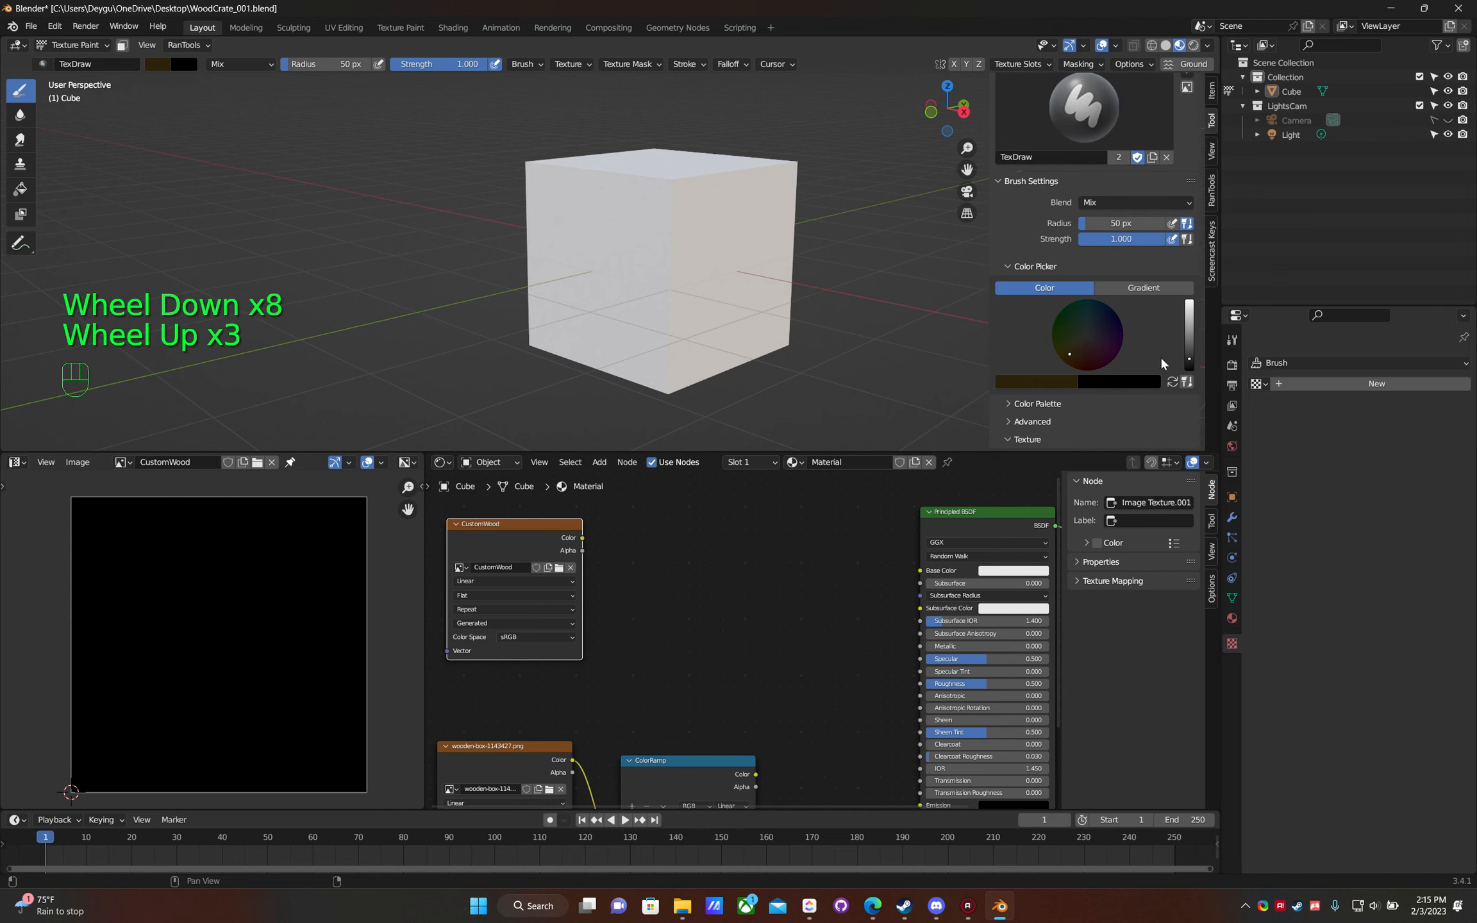
drag(1189, 360, 1189, 306)
middle_drag(686, 247, 587, 247)
click(586, 247)
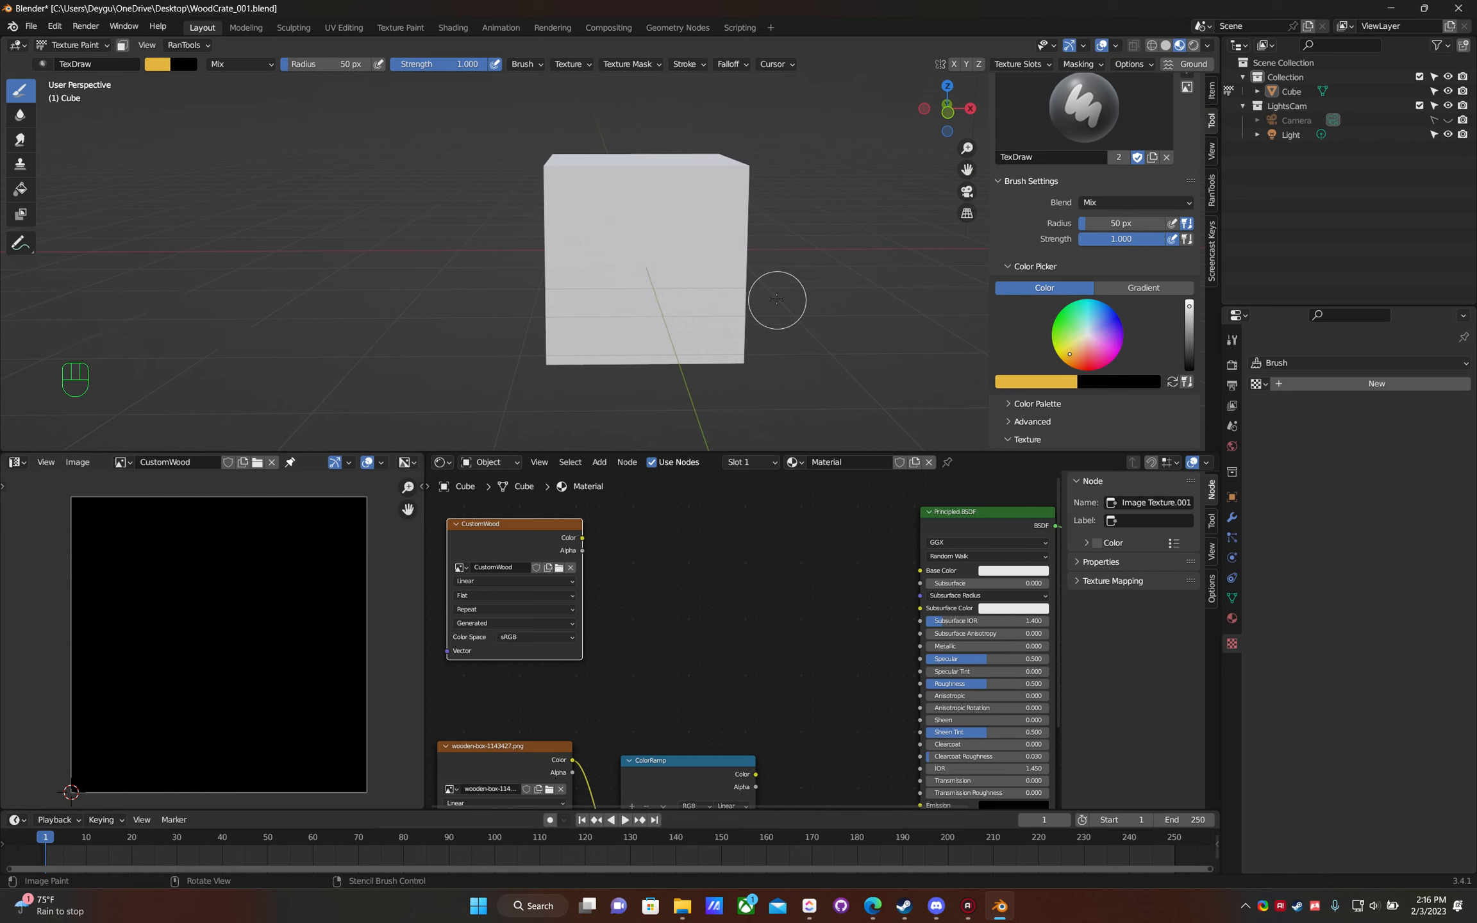
- Create a new texture for the Draw brush and load albedo.jpg from the texture (1) folder into it
scroll(1075, 353, down, 1)
scroll(1074, 353, down, 2)
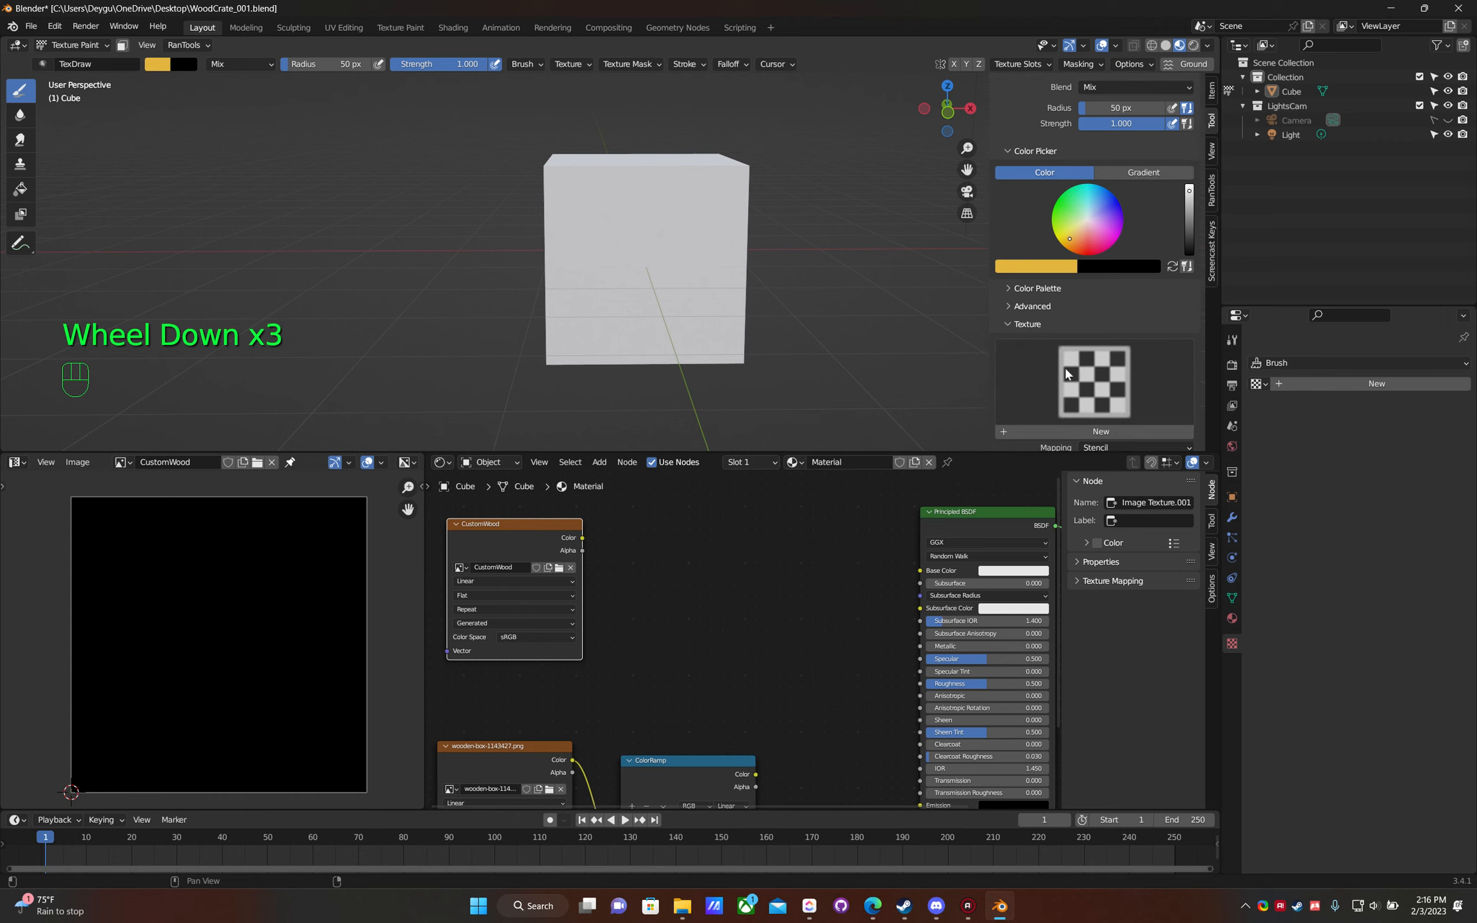
scroll(1124, 384, down, 1)
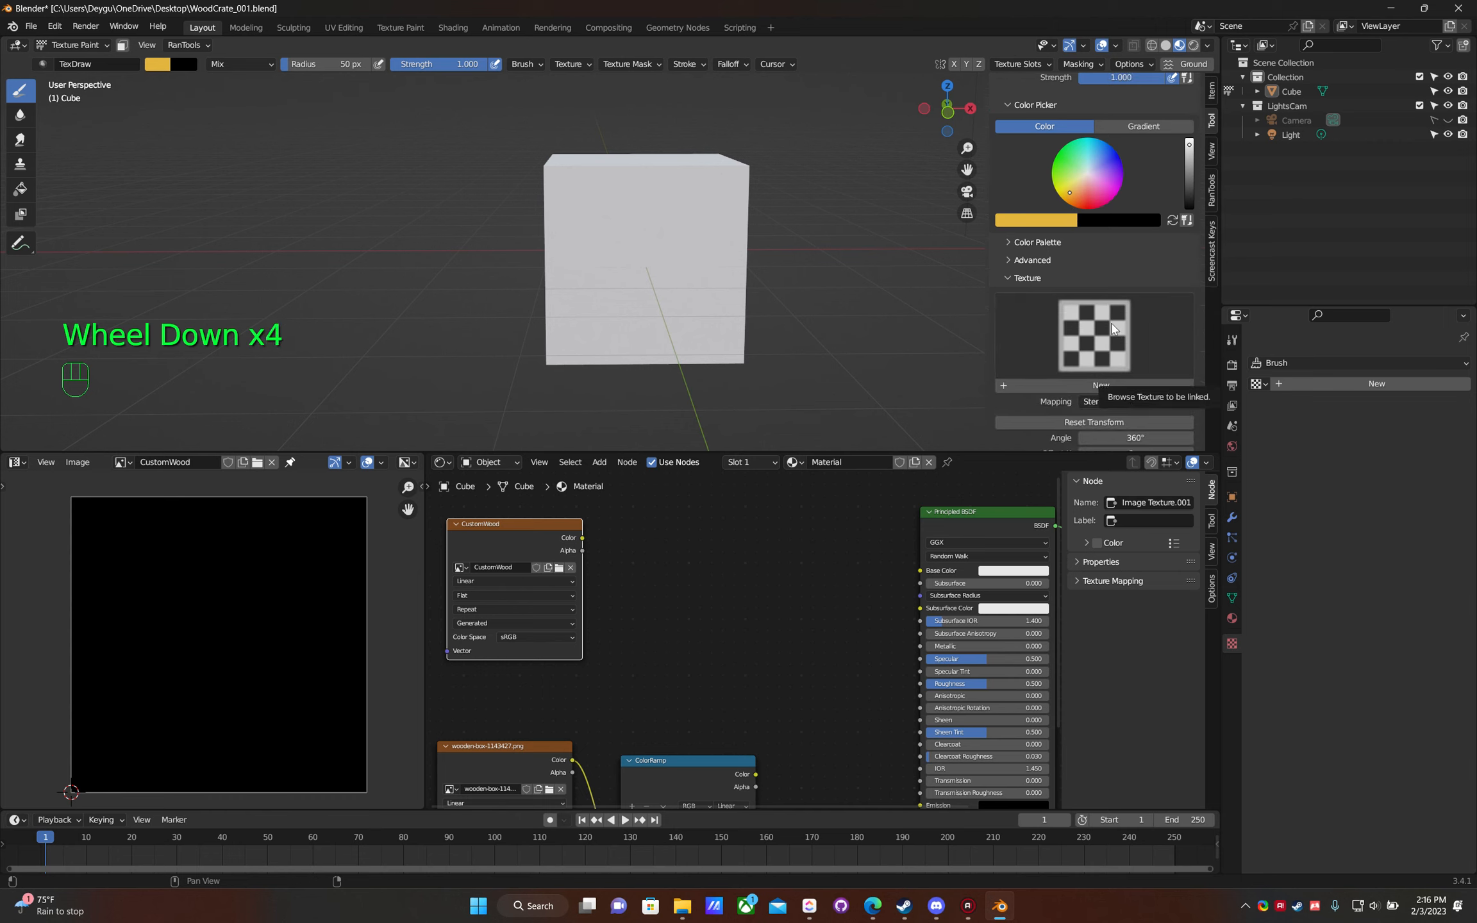
click(1118, 384)
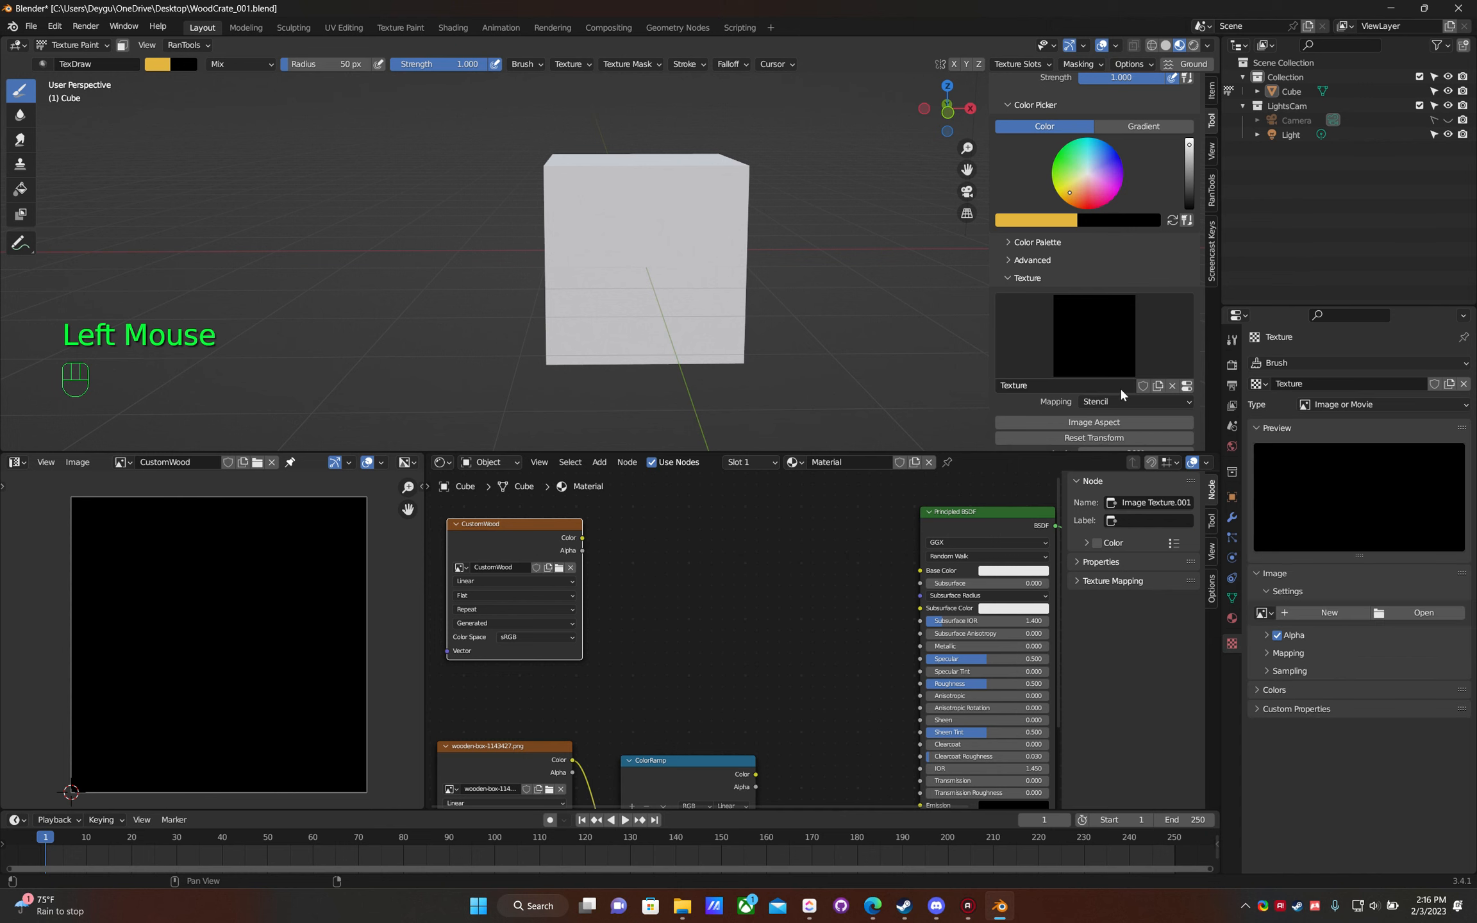
click(1423, 613)
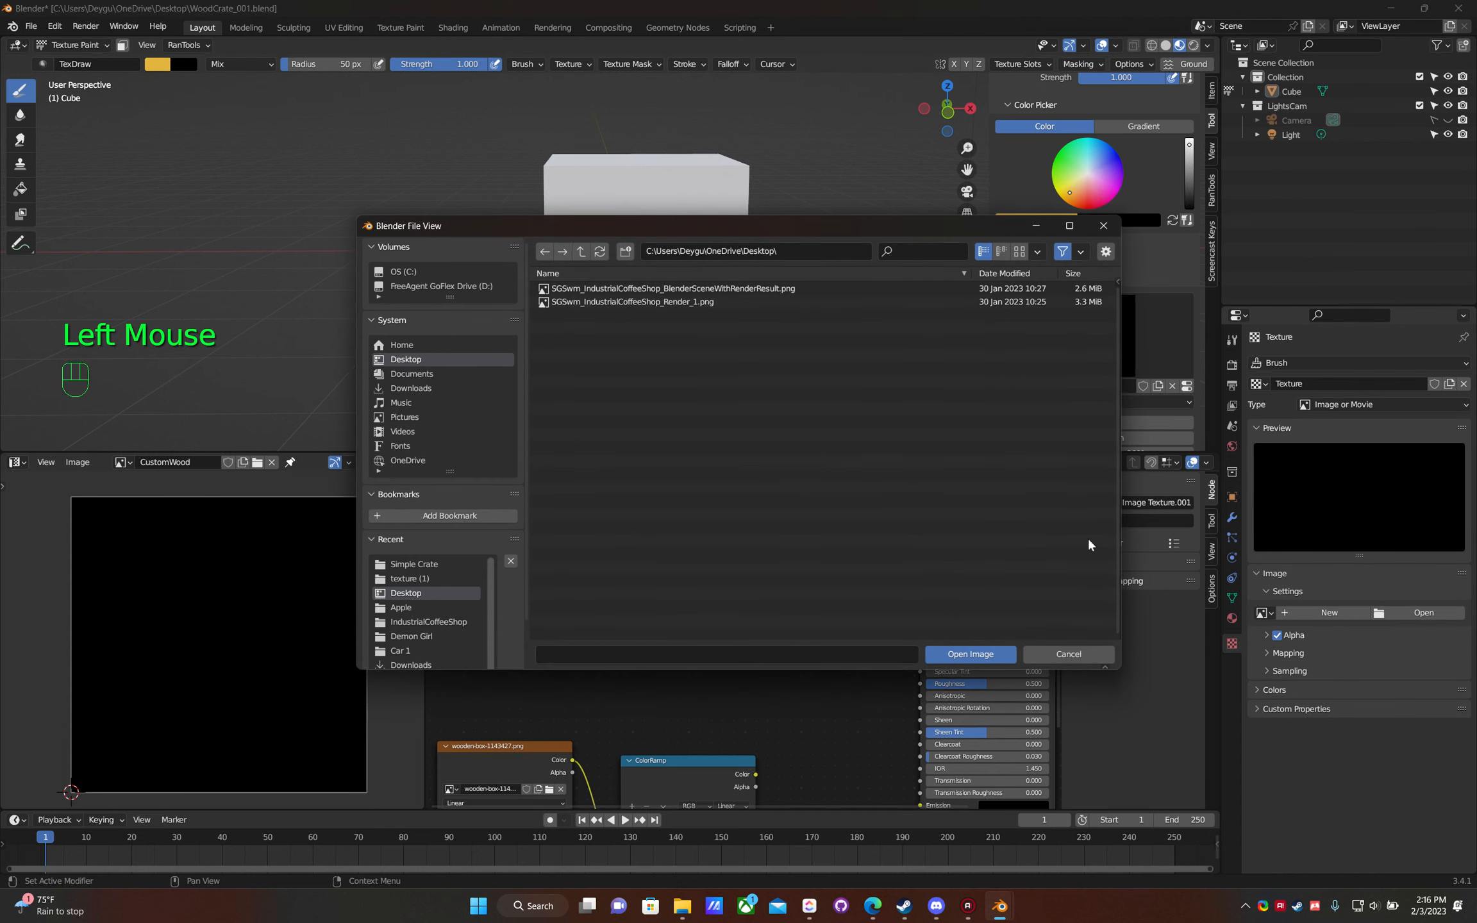
click(416, 578)
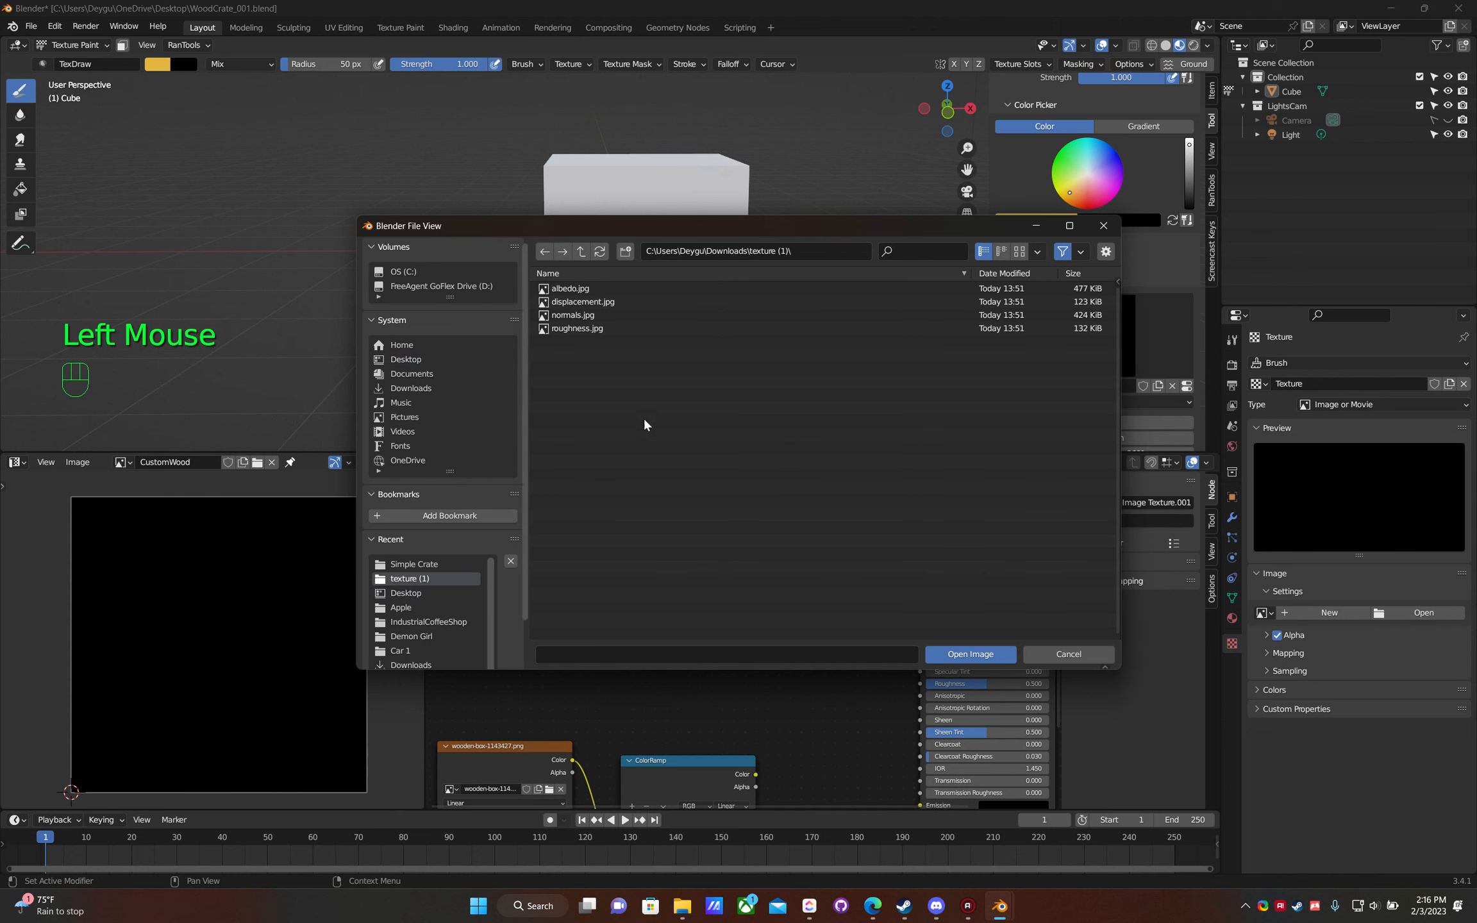
click(569, 290)
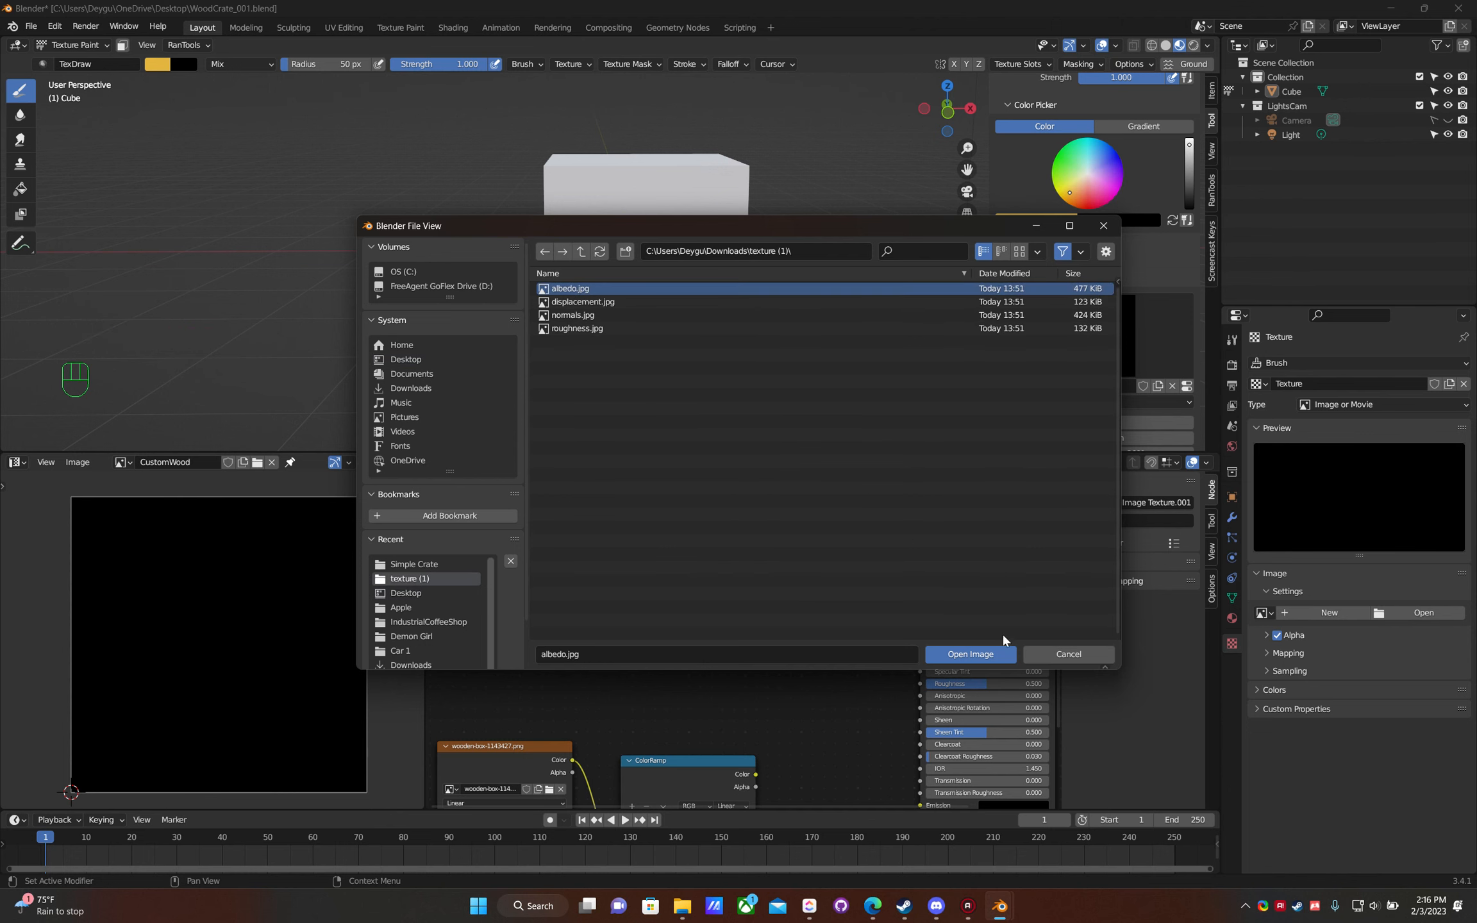
click(981, 652)
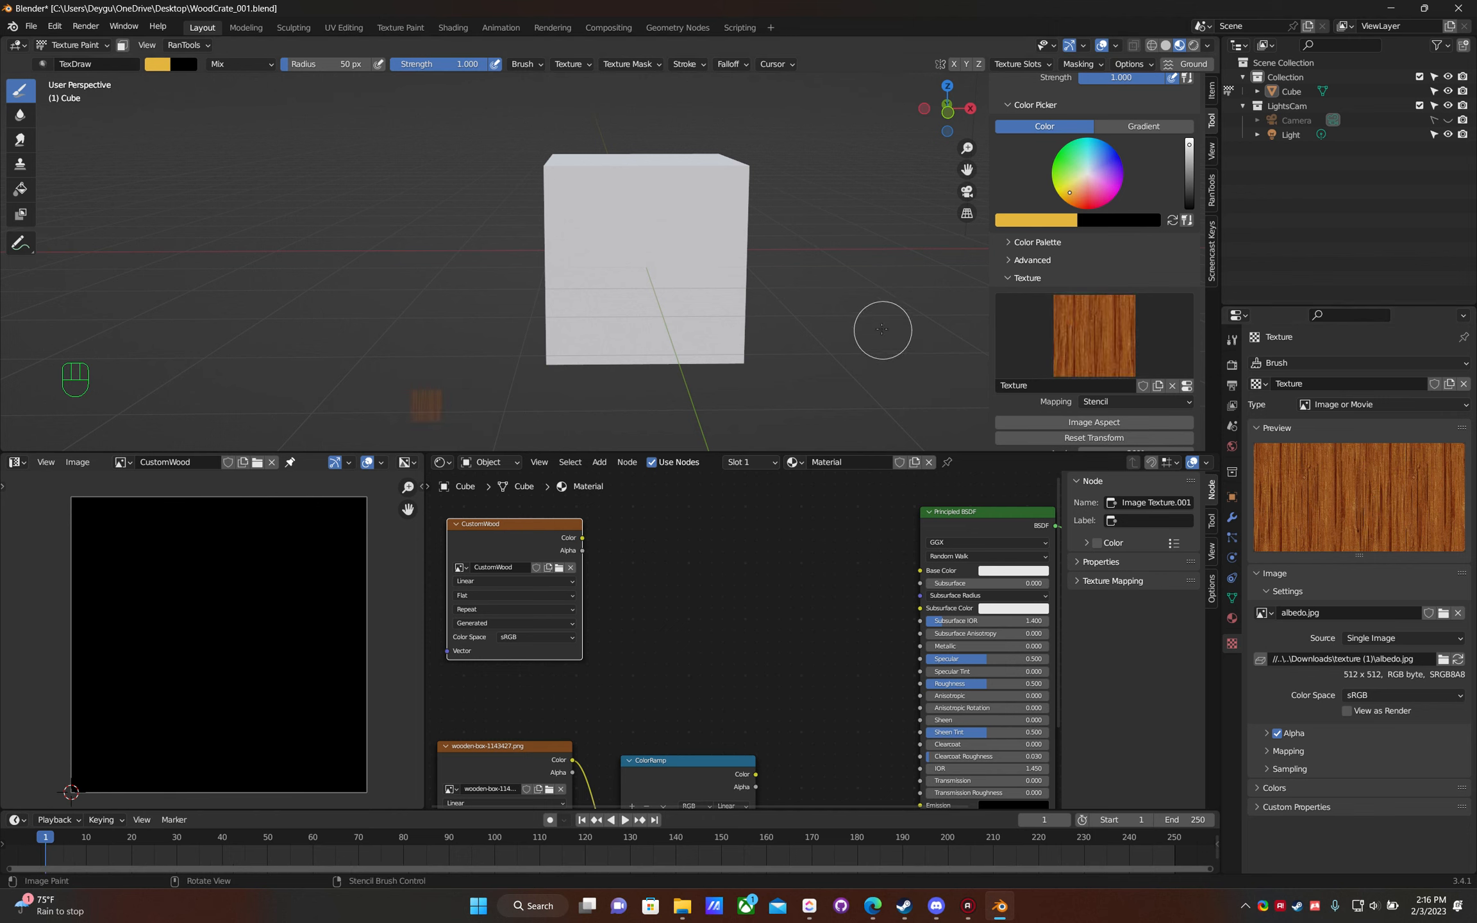
- Reset the brush stencil's transform, then move and scale it to sit over the cube's front face in front view
right_drag(435, 371, 494, 265)
scroll(1100, 430, down, 1)
click(1094, 415)
right_drag(350, 327, 640, 301)
shift+right_drag(640, 301, 672, 297)
middle_drag(672, 297, 727, 282)
key(KP_1)
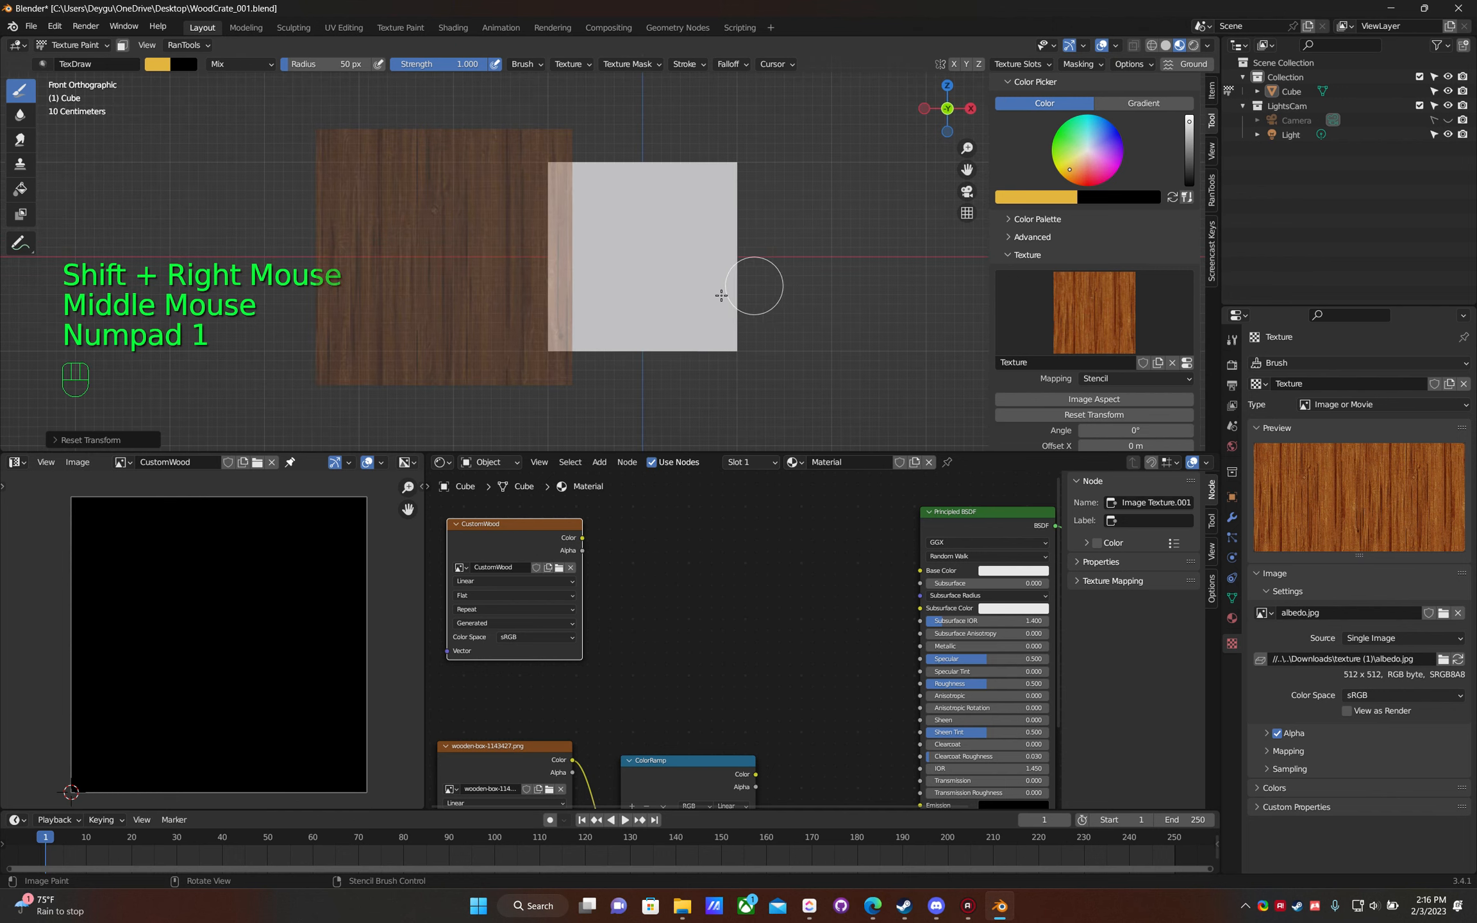
right_drag(504, 280, 681, 296)
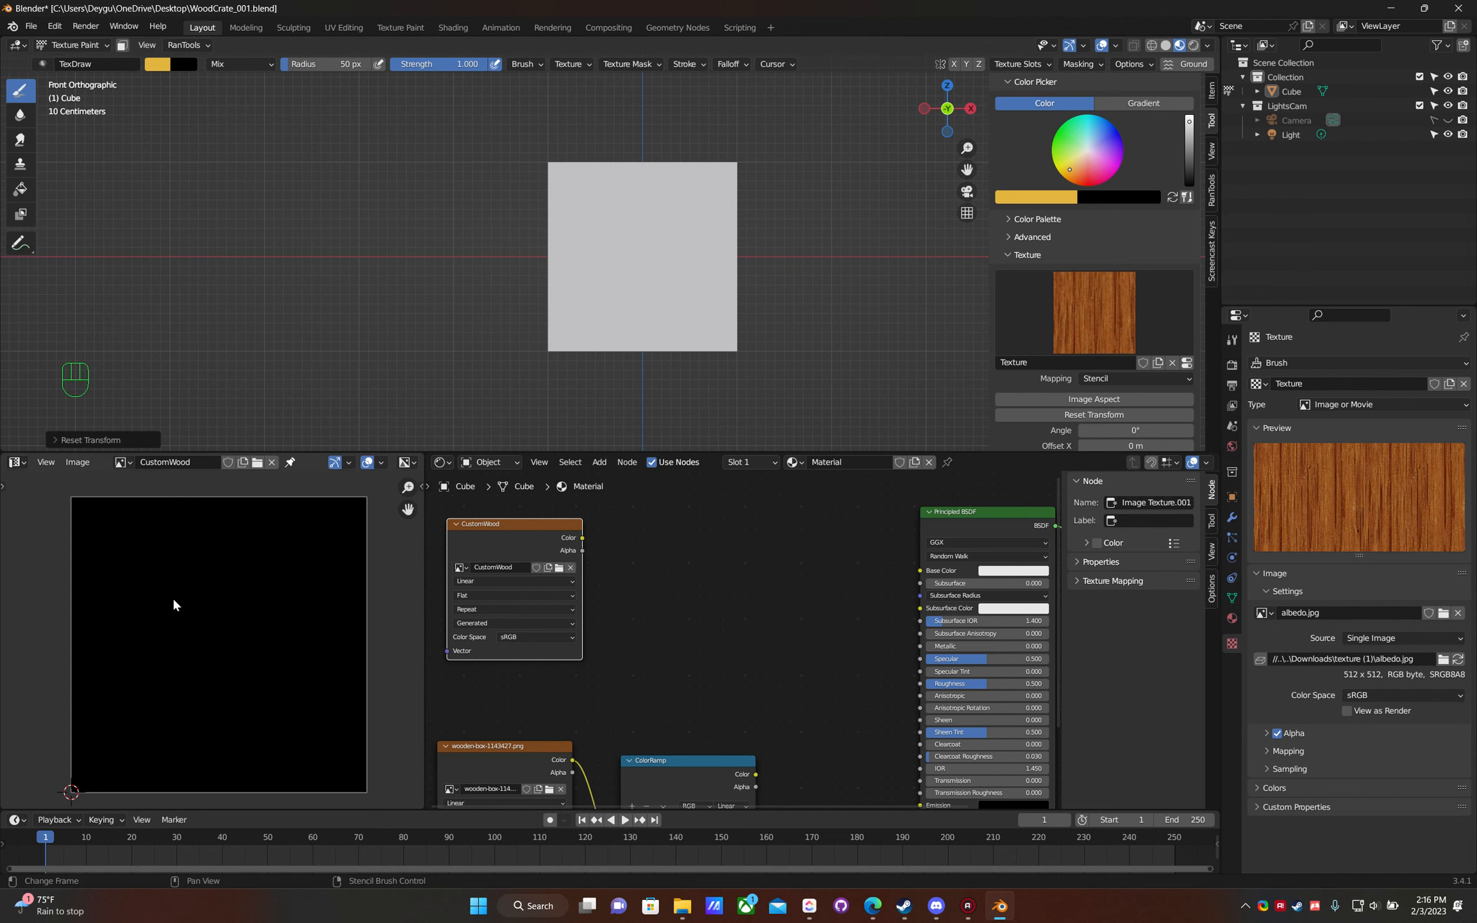
mouse_move(702, 289)
middle_down()
mouse_move(724, 265)
mouse_move(640, 291)
mouse_move(488, 264)
mouse_move(235, 311)
mouse_move(679, 303)
middle_up()
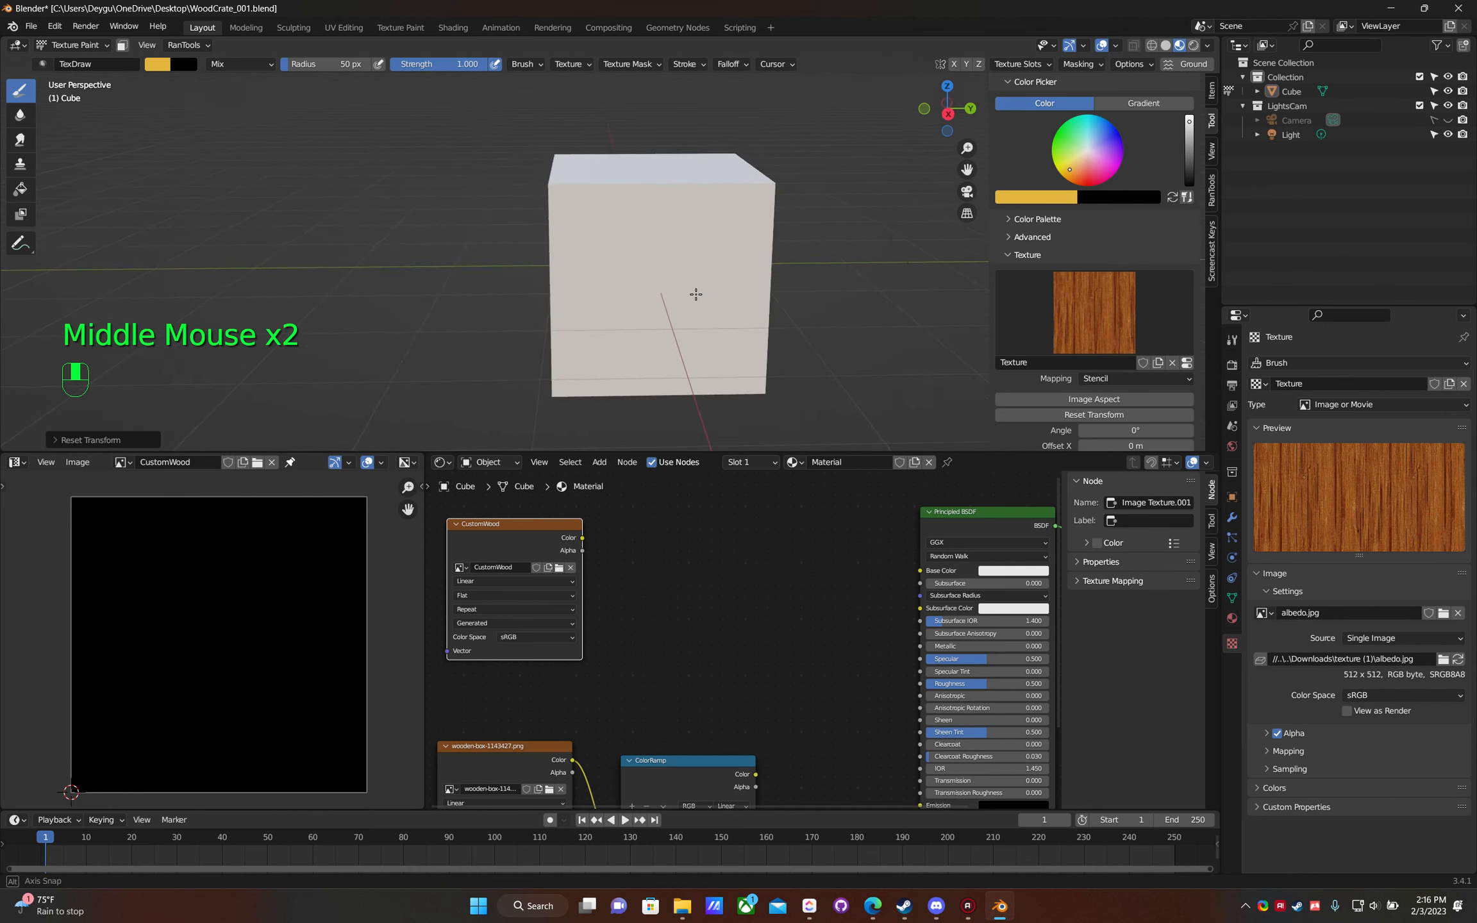
key(KP_1)
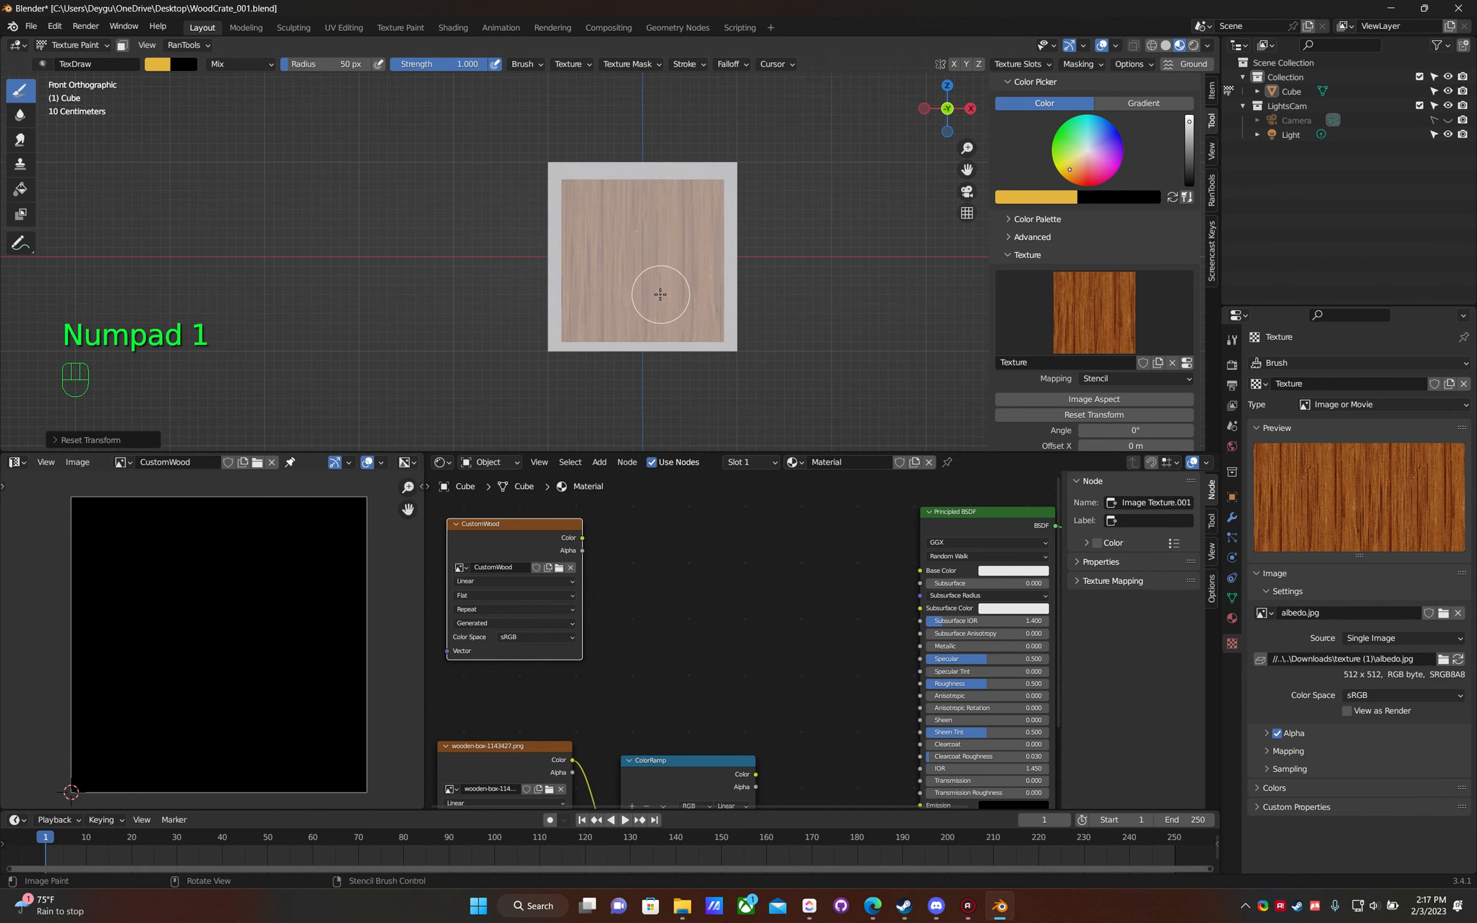
- Switch the cube to Edit Mode and unwrap it with Smart UV Project, using the default settings with a 66° angle limit
key(Tab)
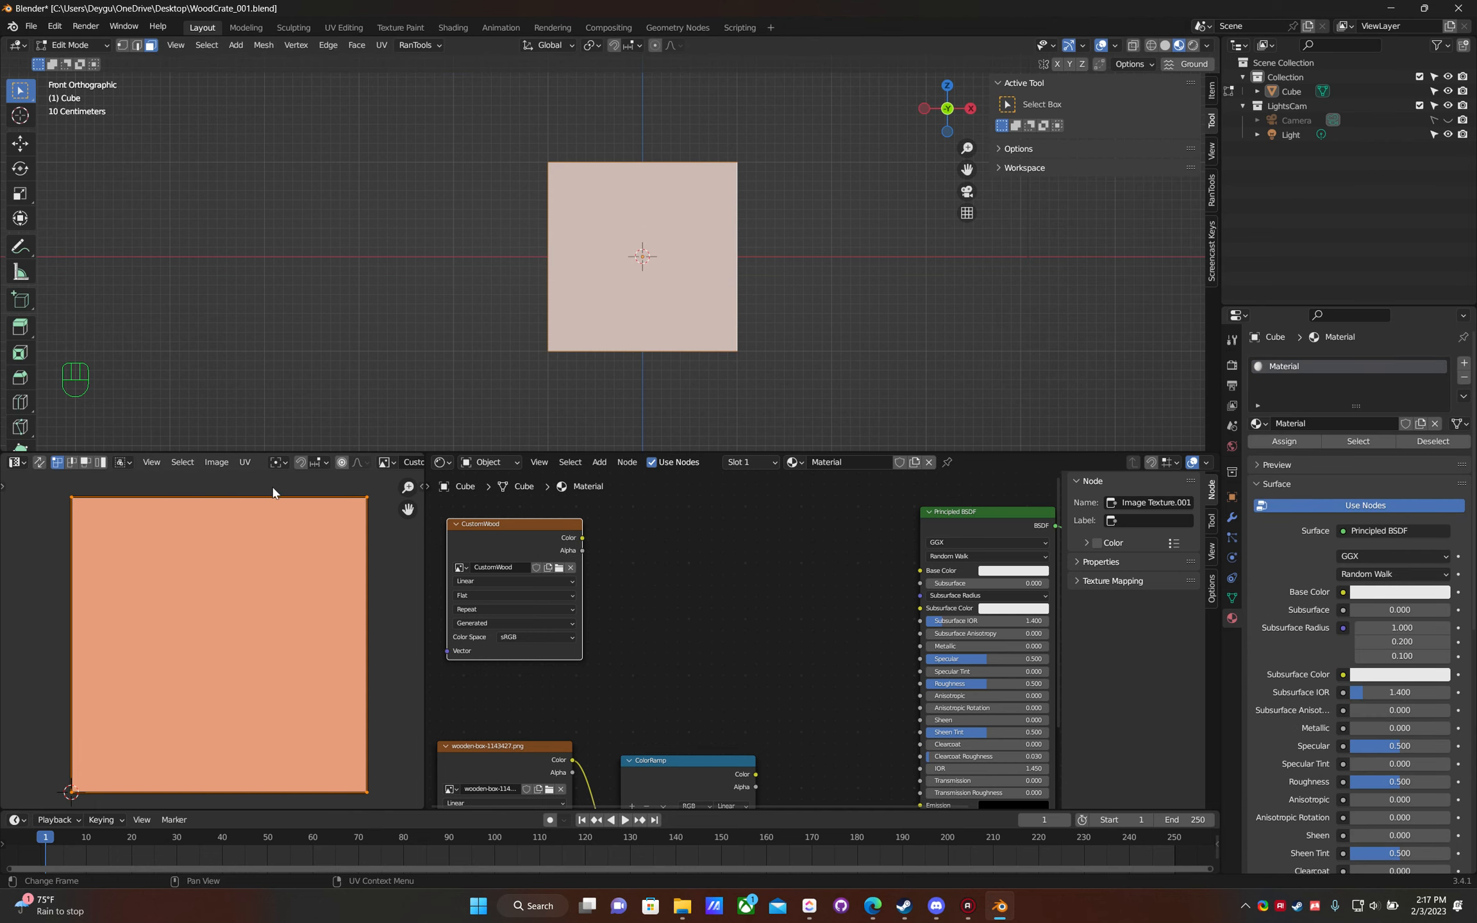
middle_drag(780, 286, 648, 303)
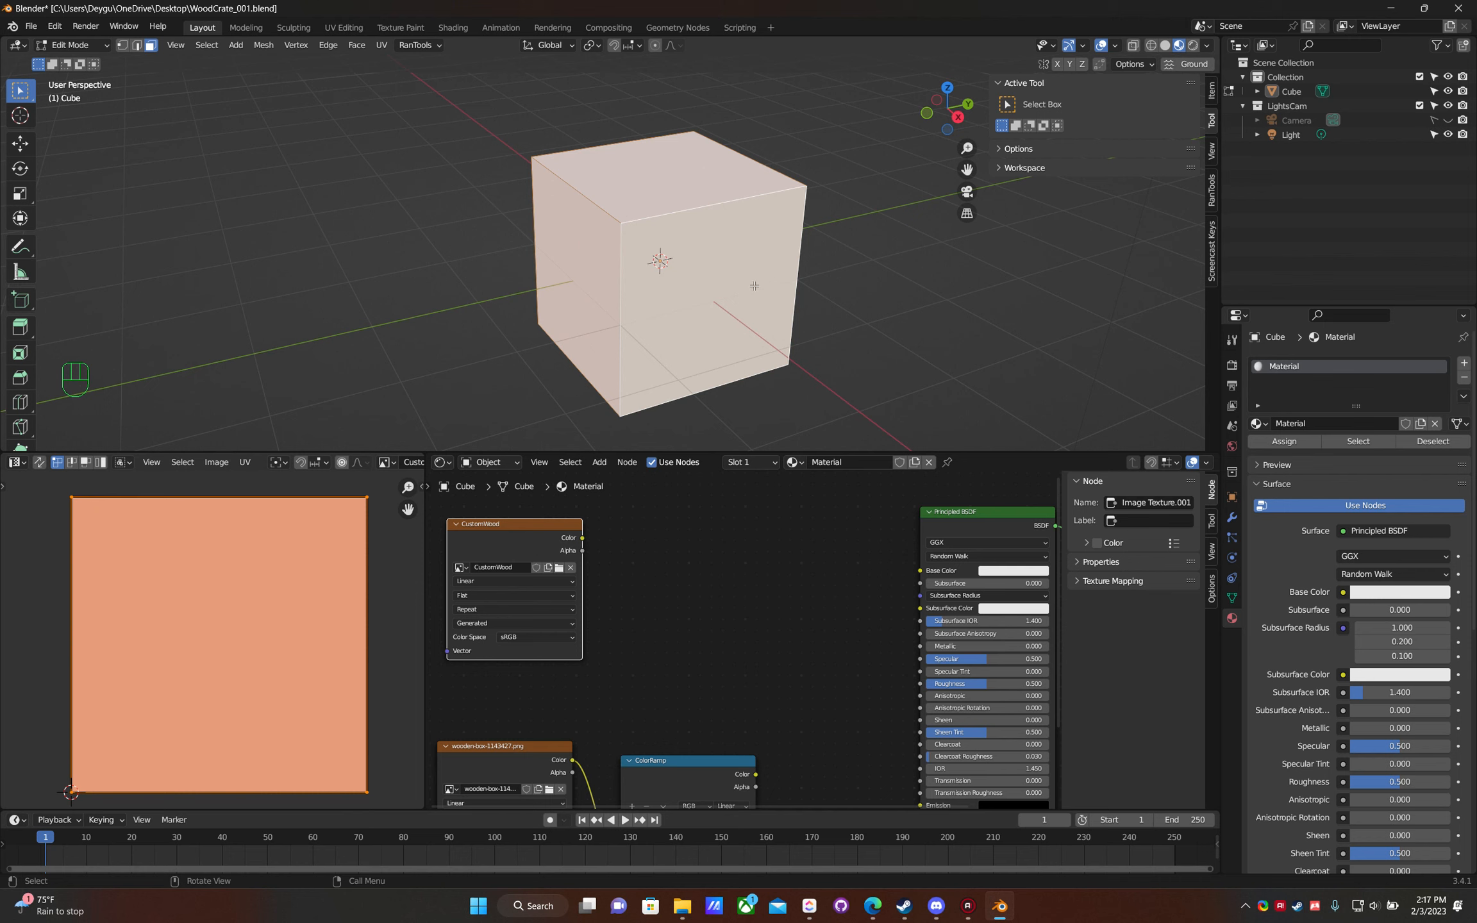
key(u)
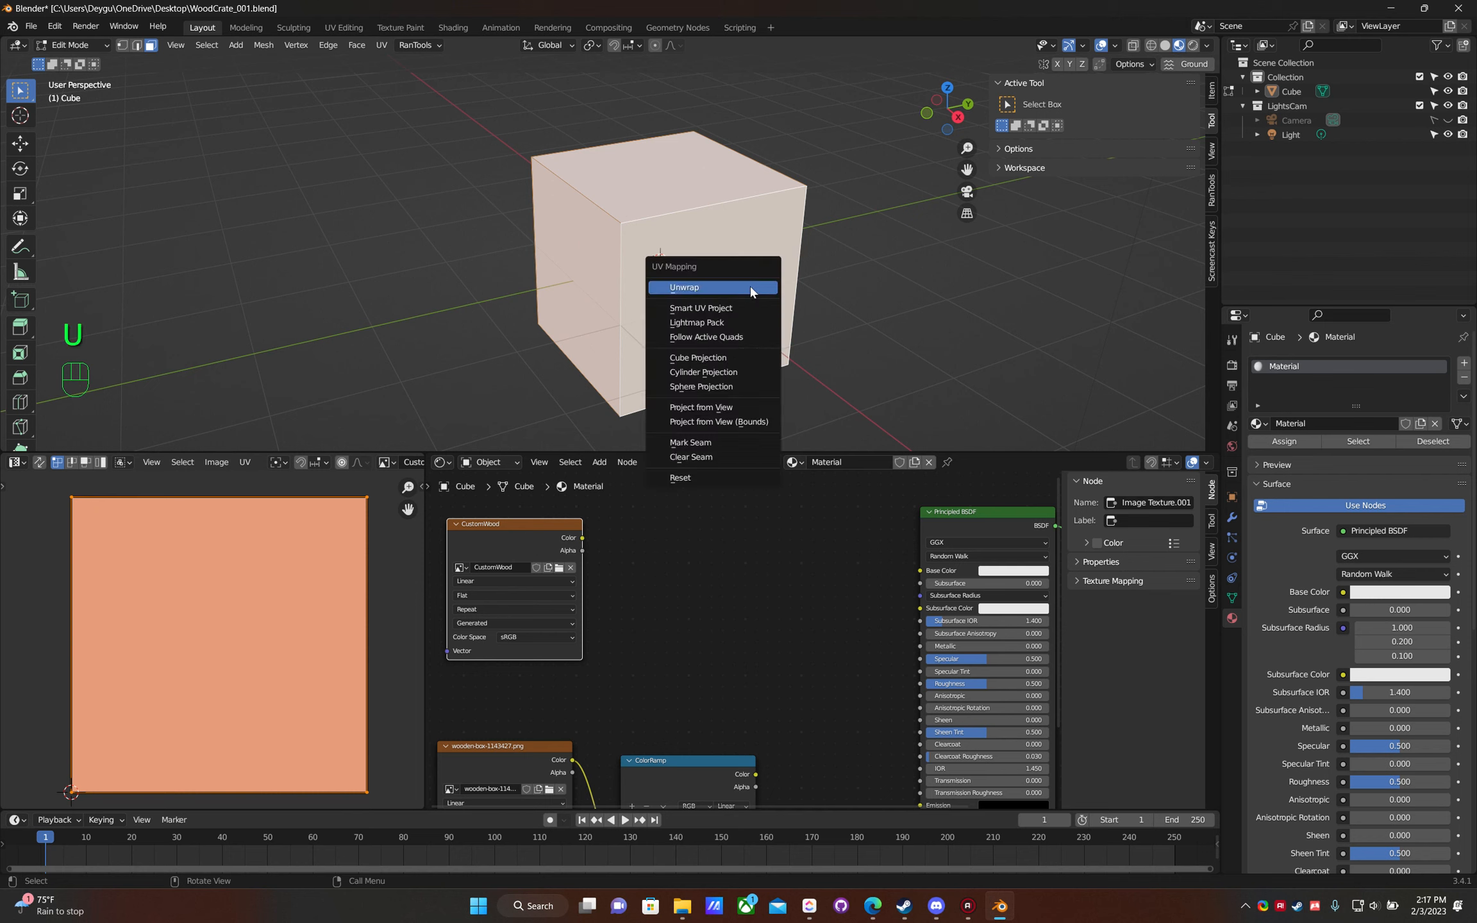
click(723, 308)
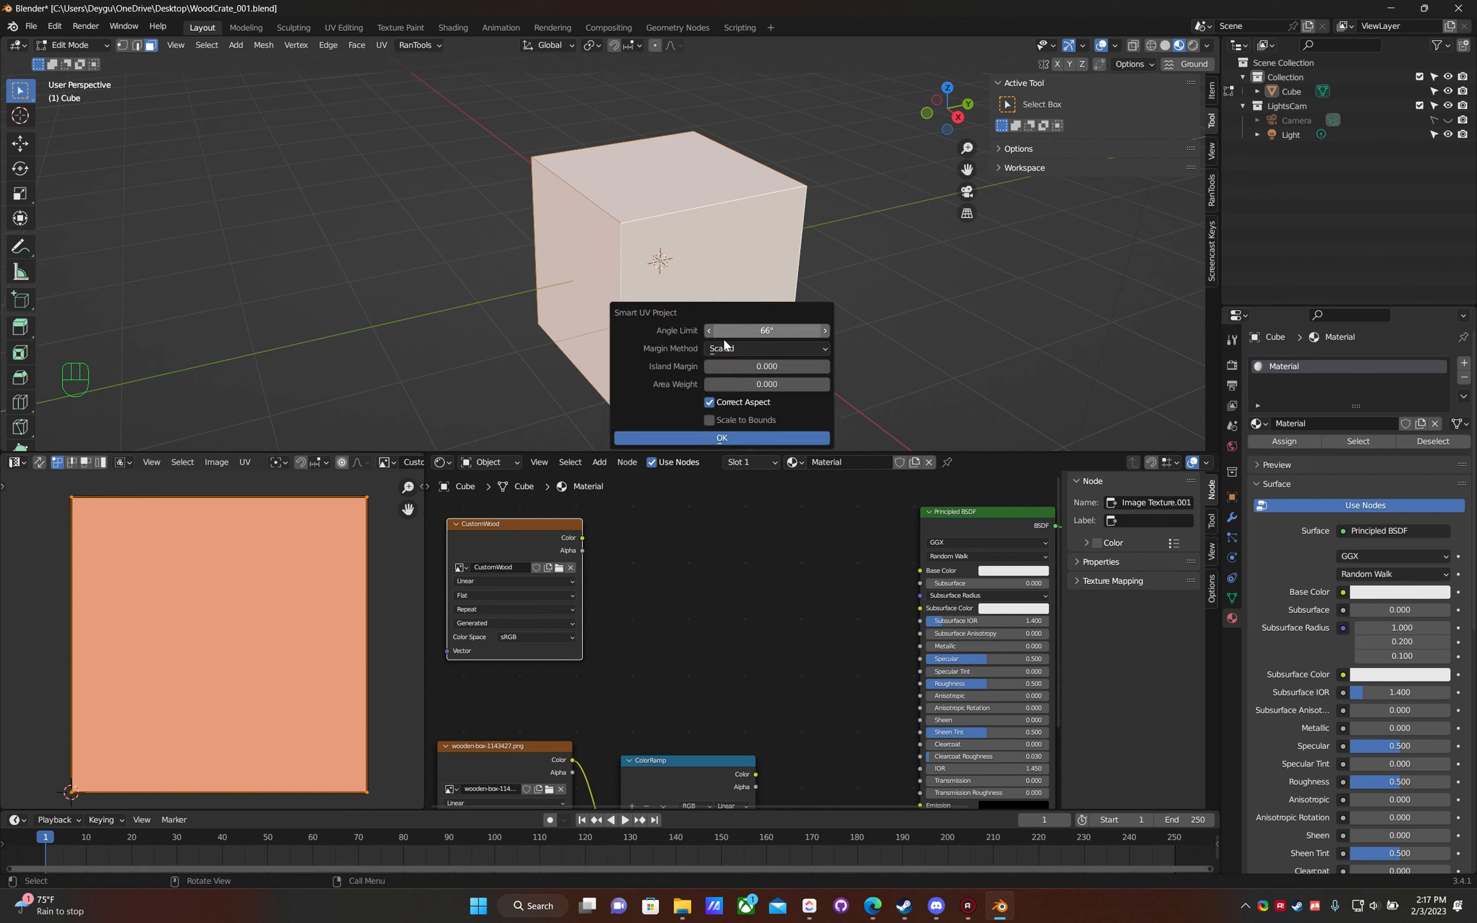
click(719, 437)
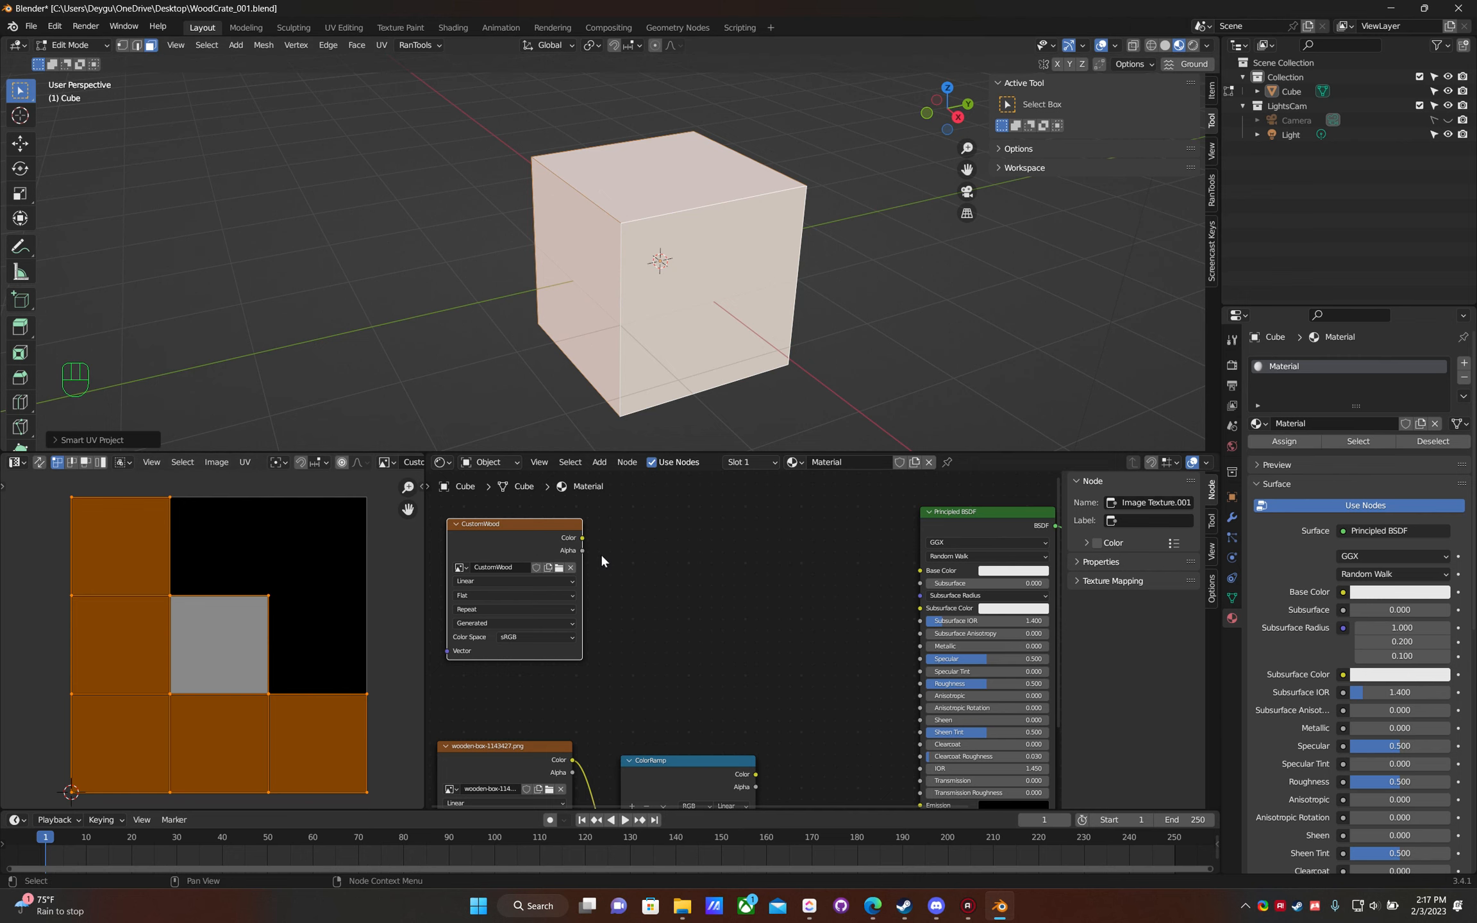
- Pack the cube's UV islands in the UV editor
middle_drag(548, 339, 591, 321)
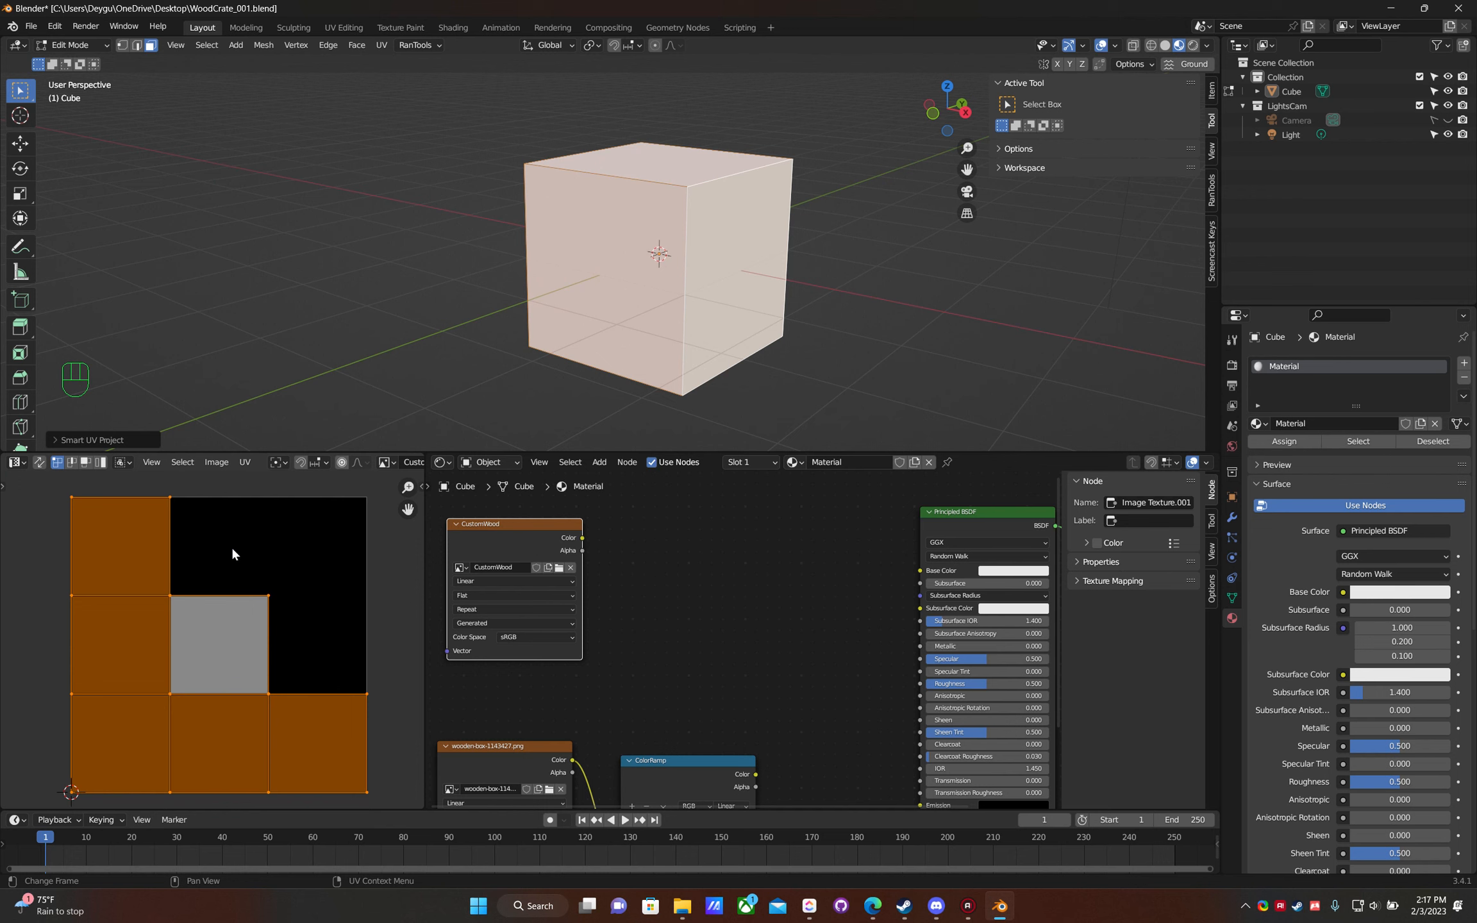
click(245, 464)
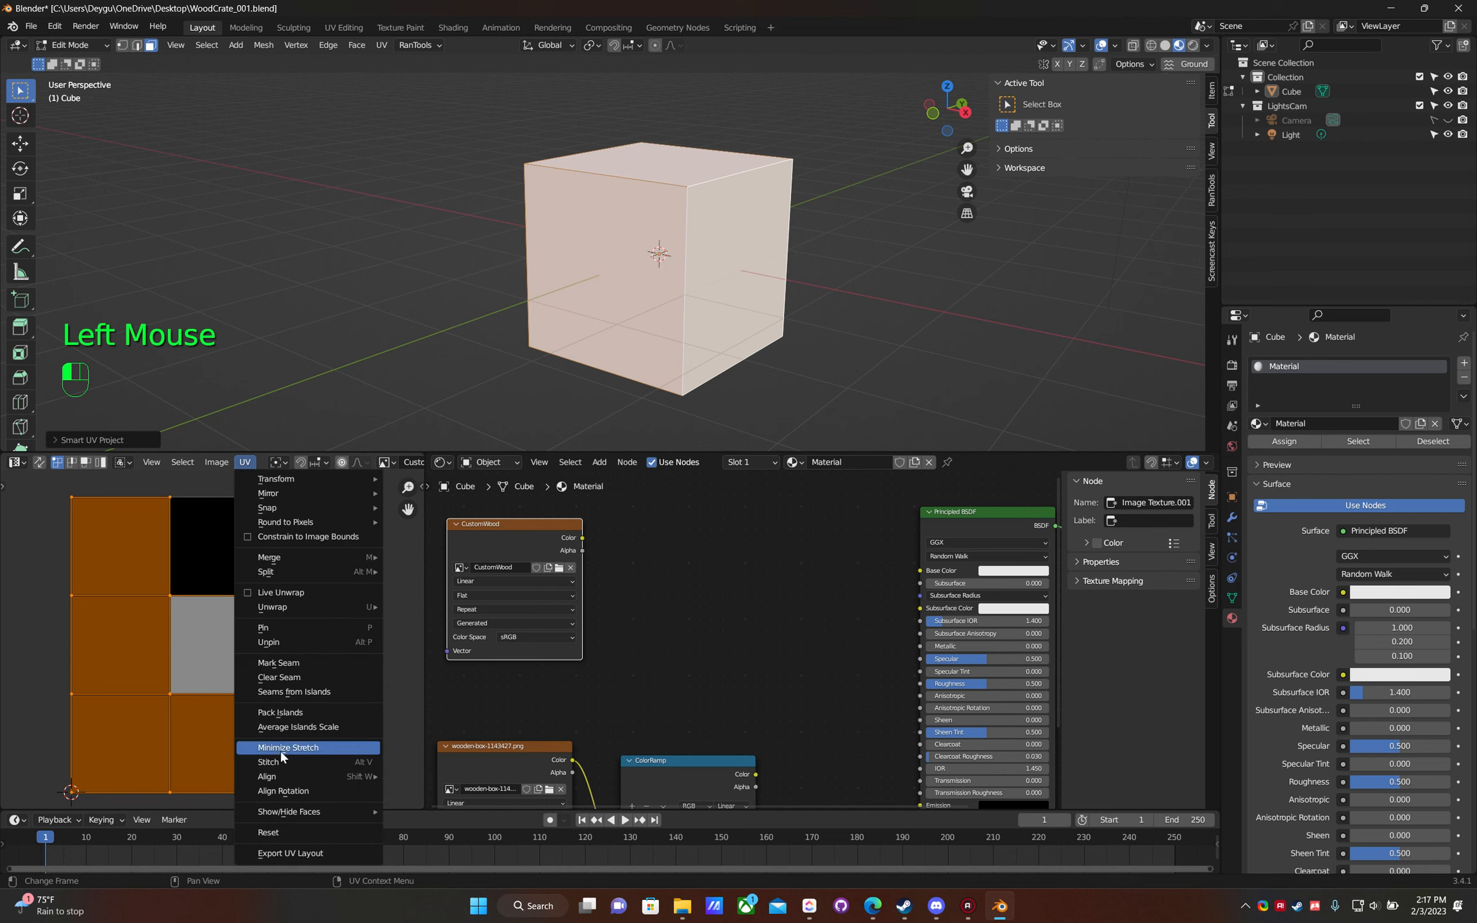
click(282, 711)
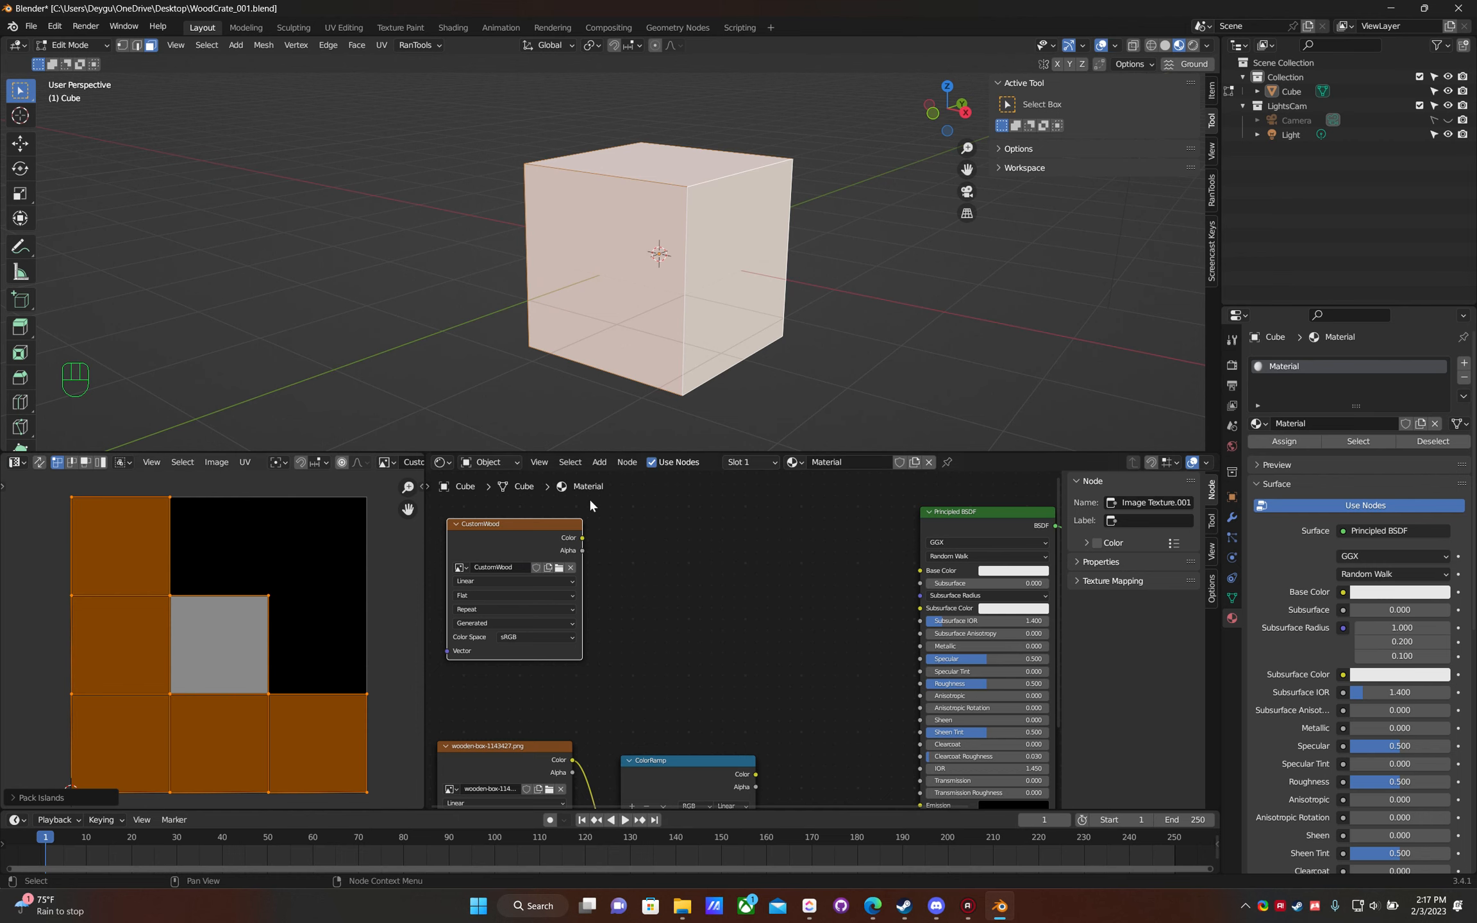
- Return the cube to Texture Paint mode, centre the stencil on its front face and make CustomWood the active texture slot
middle_drag(635, 285, 655, 246)
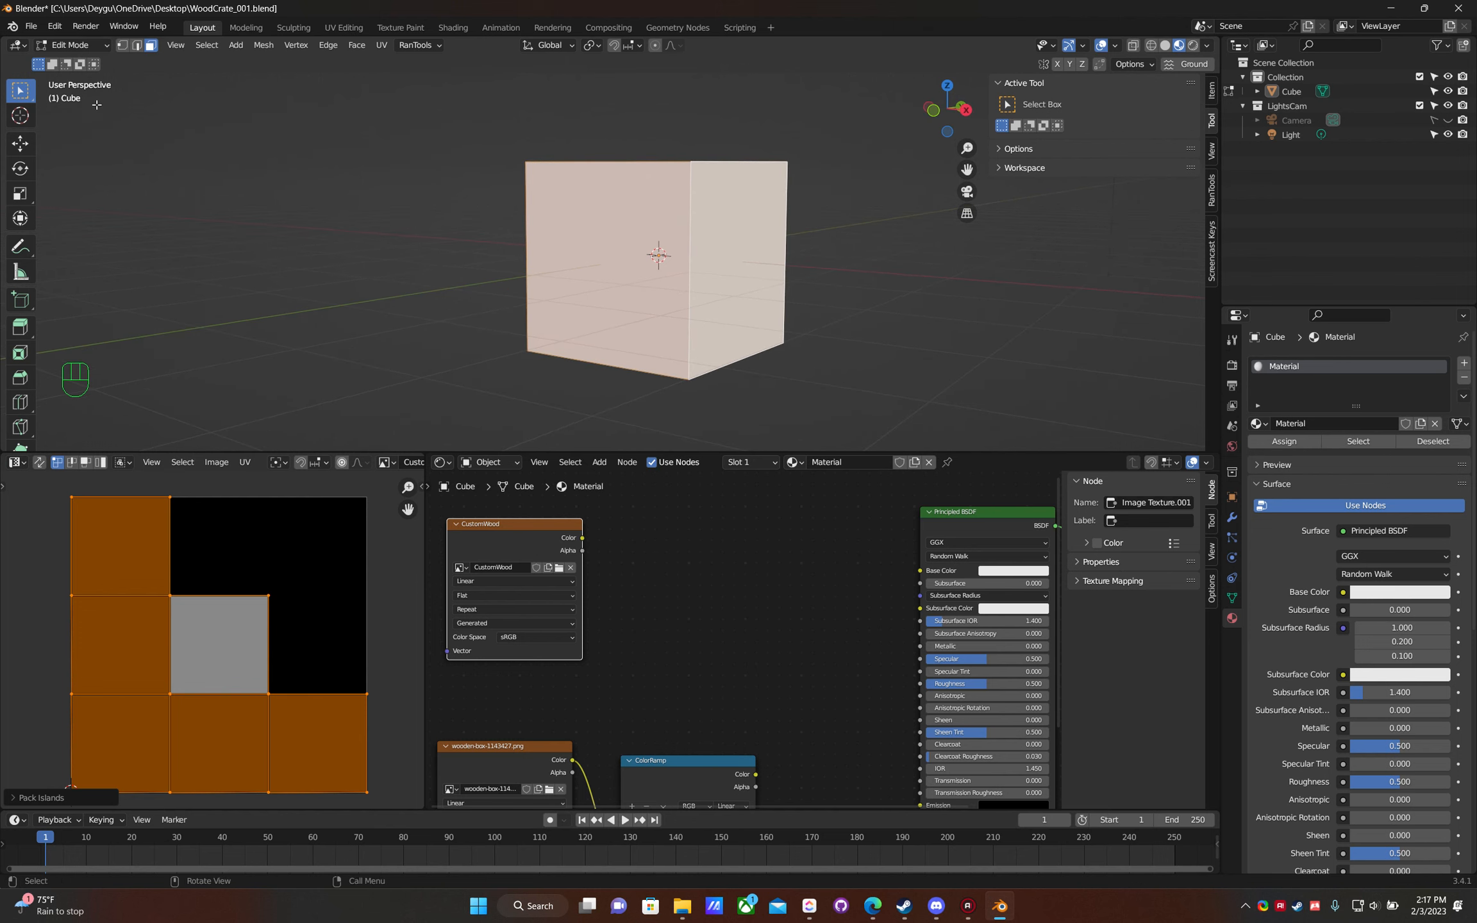
click(82, 48)
click(81, 133)
middle_drag(616, 270, 647, 263)
key(KP_1)
right_drag(641, 278, 693, 313)
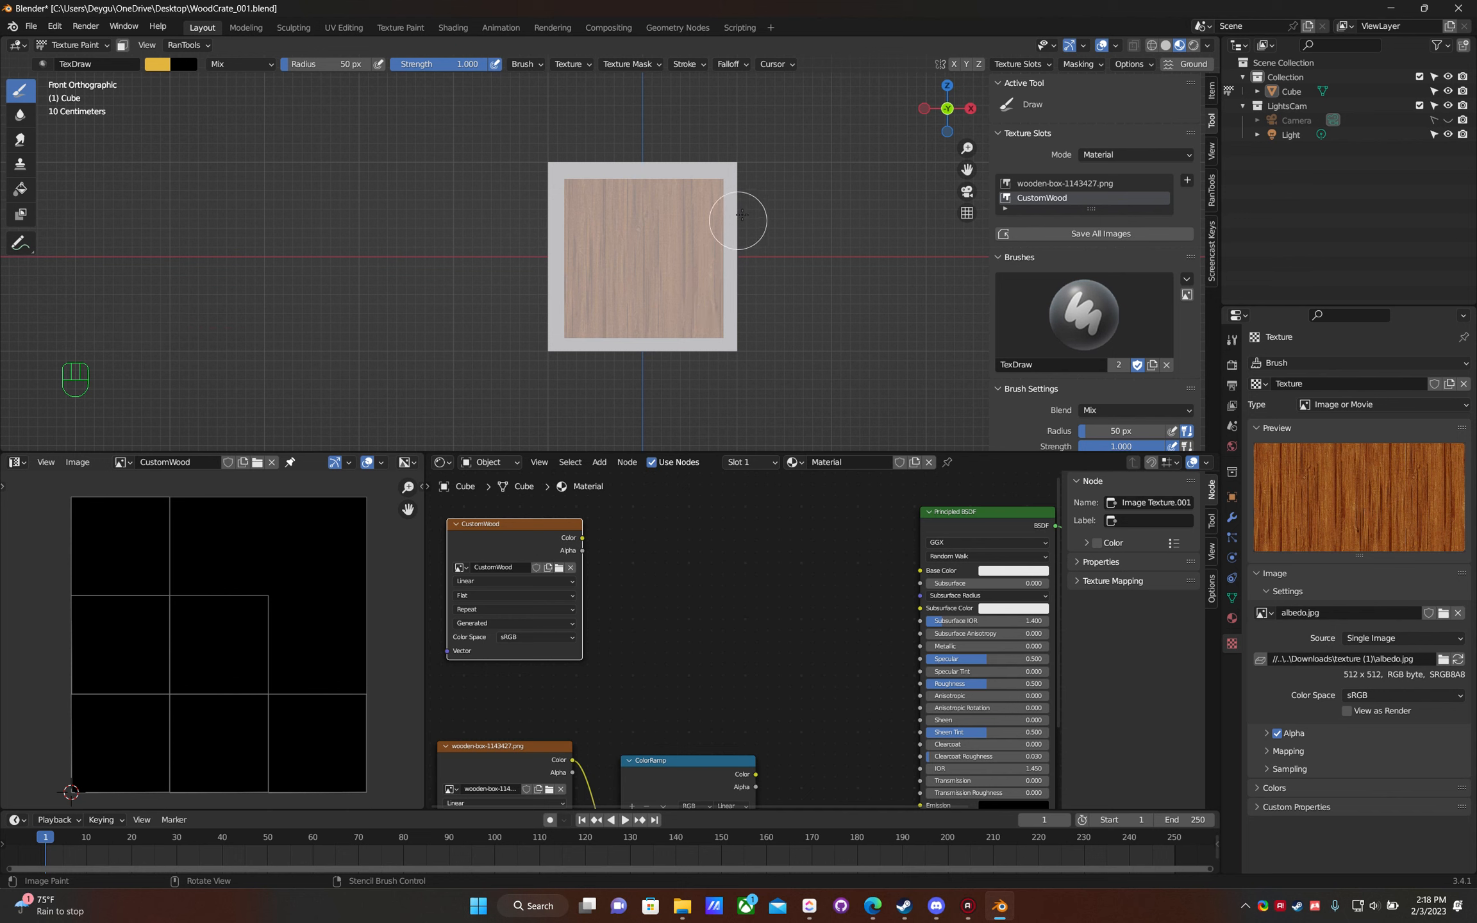
scroll(1083, 221, down, 2)
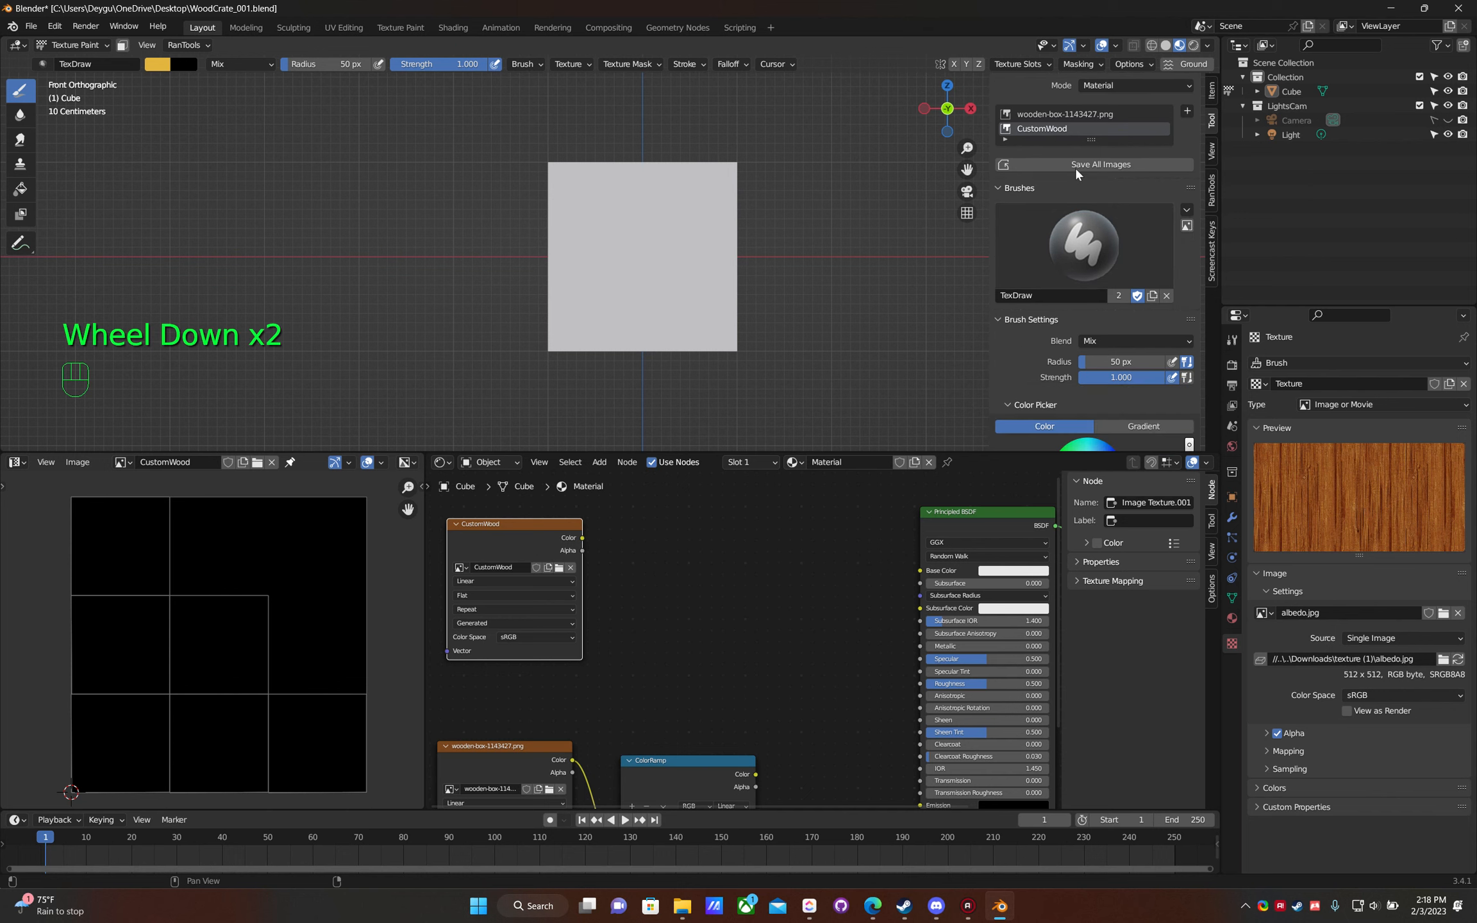
click(1044, 130)
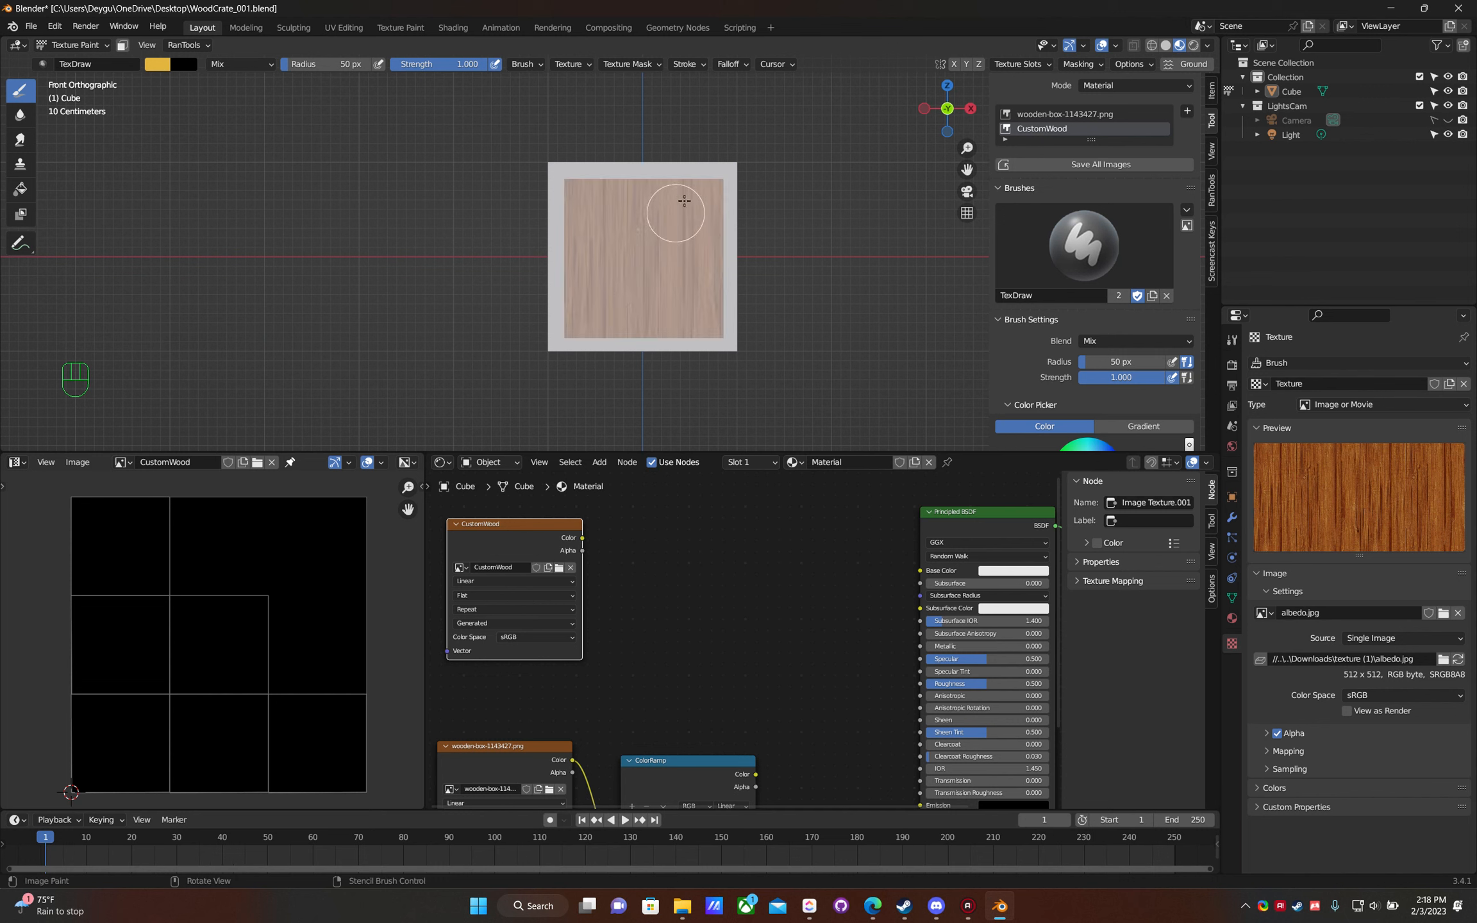
- Paint the wood stencil across the cube's front face onto the CustomWood image
right_drag(682, 252, 680, 252)
mouse_move(757, 181)
mouse_down()
mouse_move(639, 178)
mouse_move(777, 216)
mouse_move(548, 333)
mouse_move(551, 349)
mouse_up()
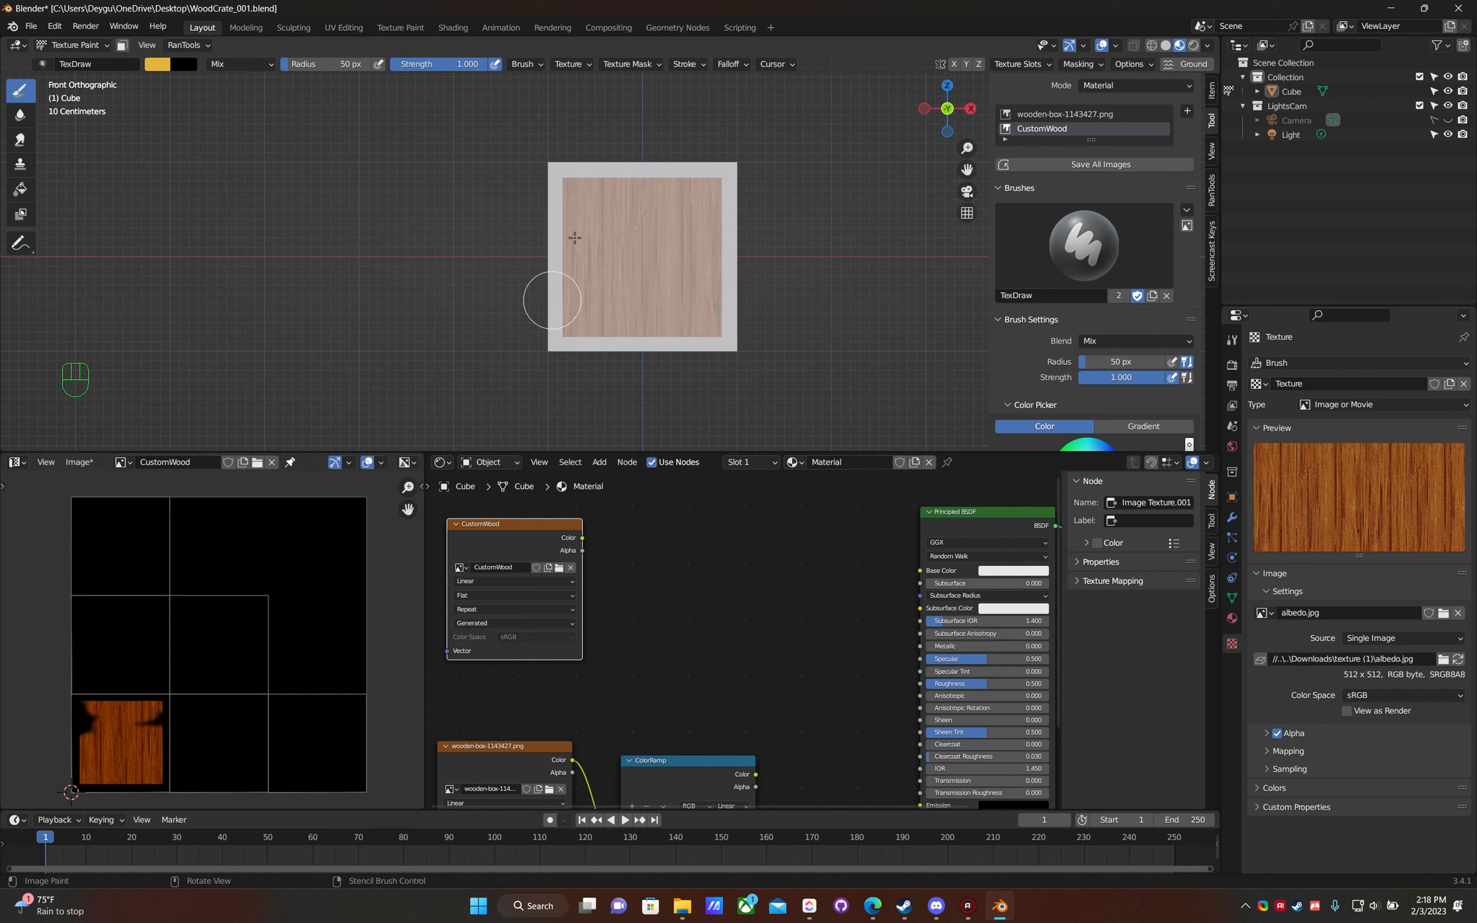
mouse_move(572, 182)
mouse_down()
mouse_move(560, 282)
mouse_move(614, 195)
mouse_move(717, 274)
mouse_move(734, 334)
mouse_up()
mouse_move(722, 369)
middle_down()
mouse_move(716, 320)
mouse_move(620, 322)
mouse_move(641, 319)
middle_up()
key(z)
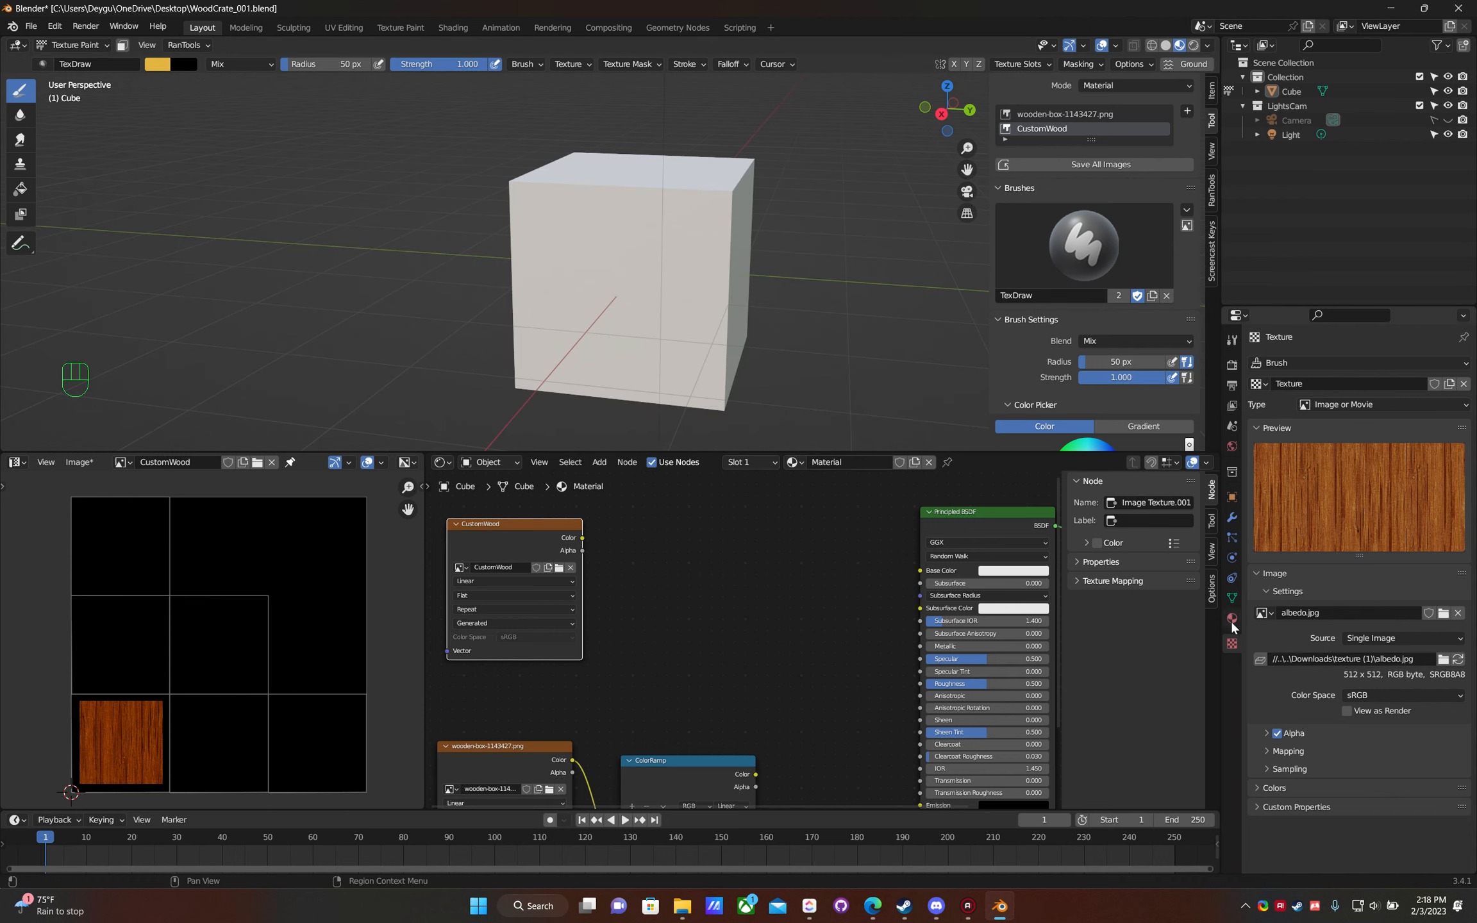
- Feed the material's Base Color from a new Image Texture that uses the CustomWood image
click(1232, 618)
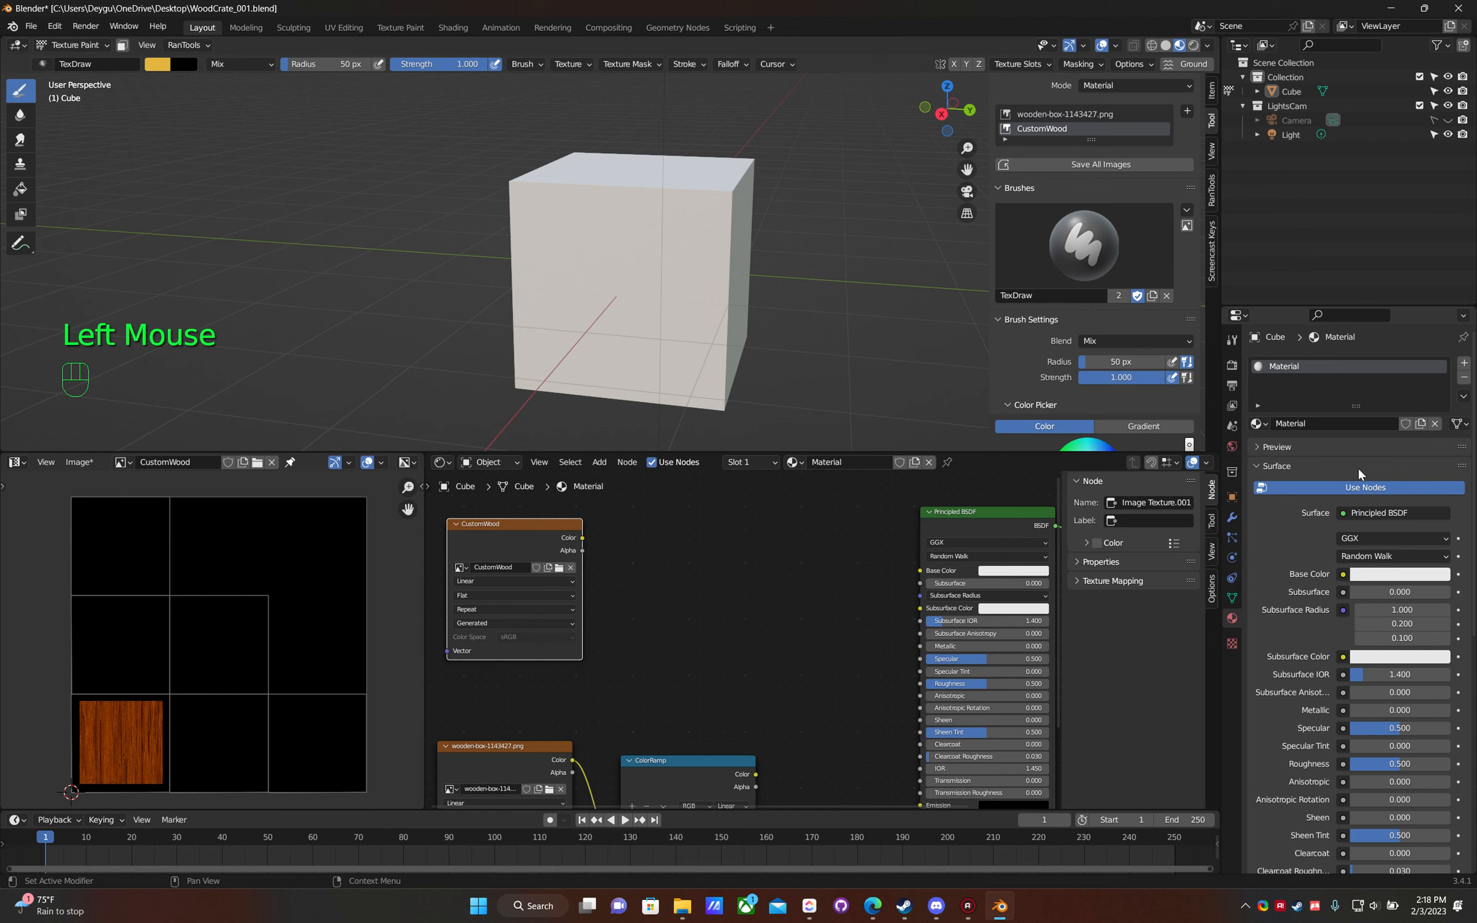
click(1343, 575)
click(1342, 578)
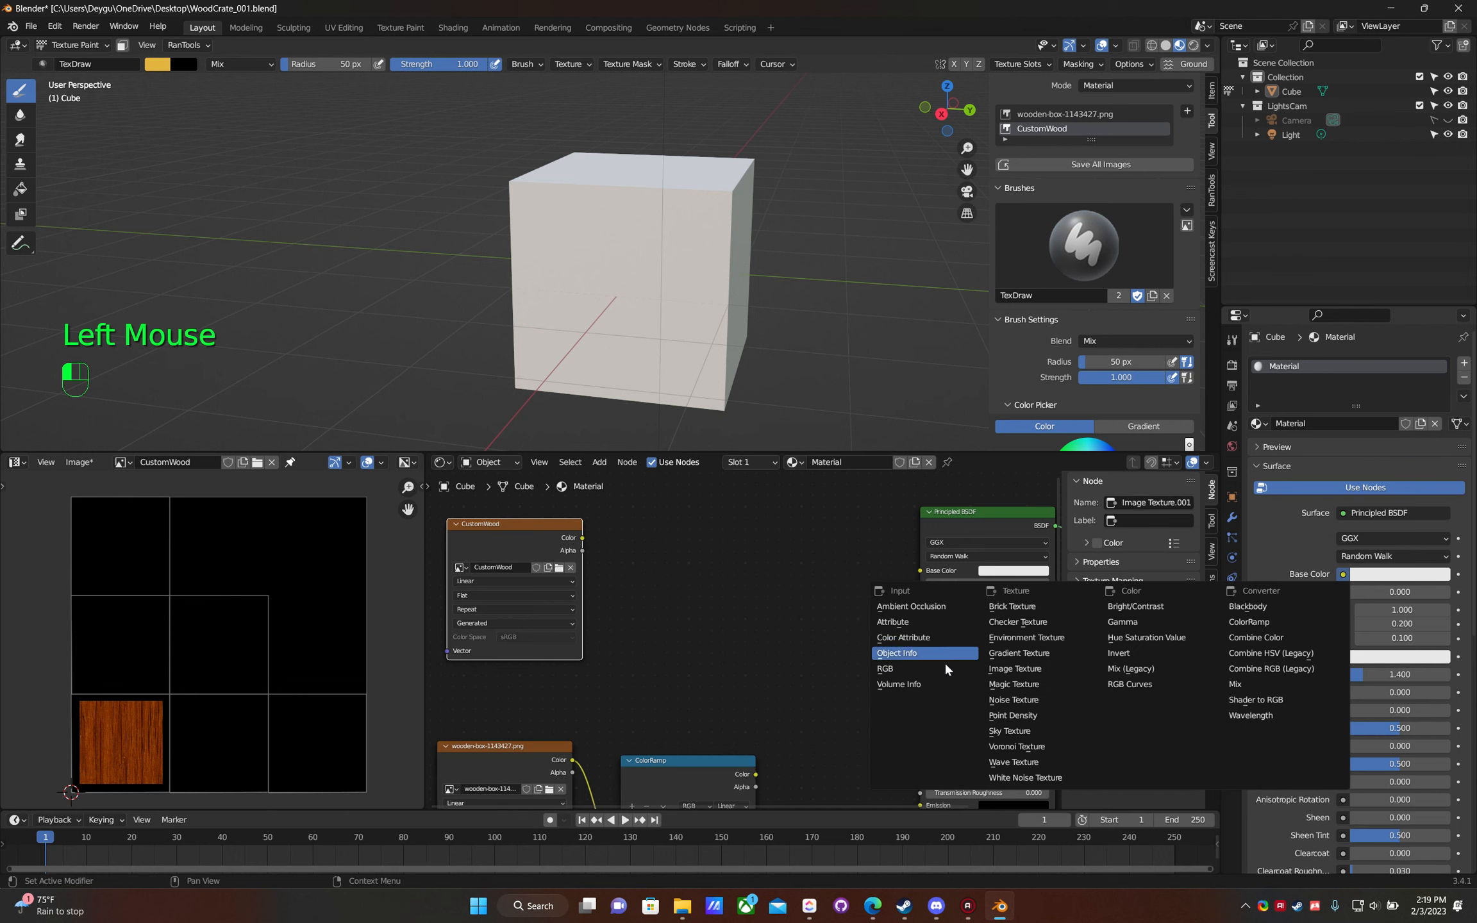
click(1024, 667)
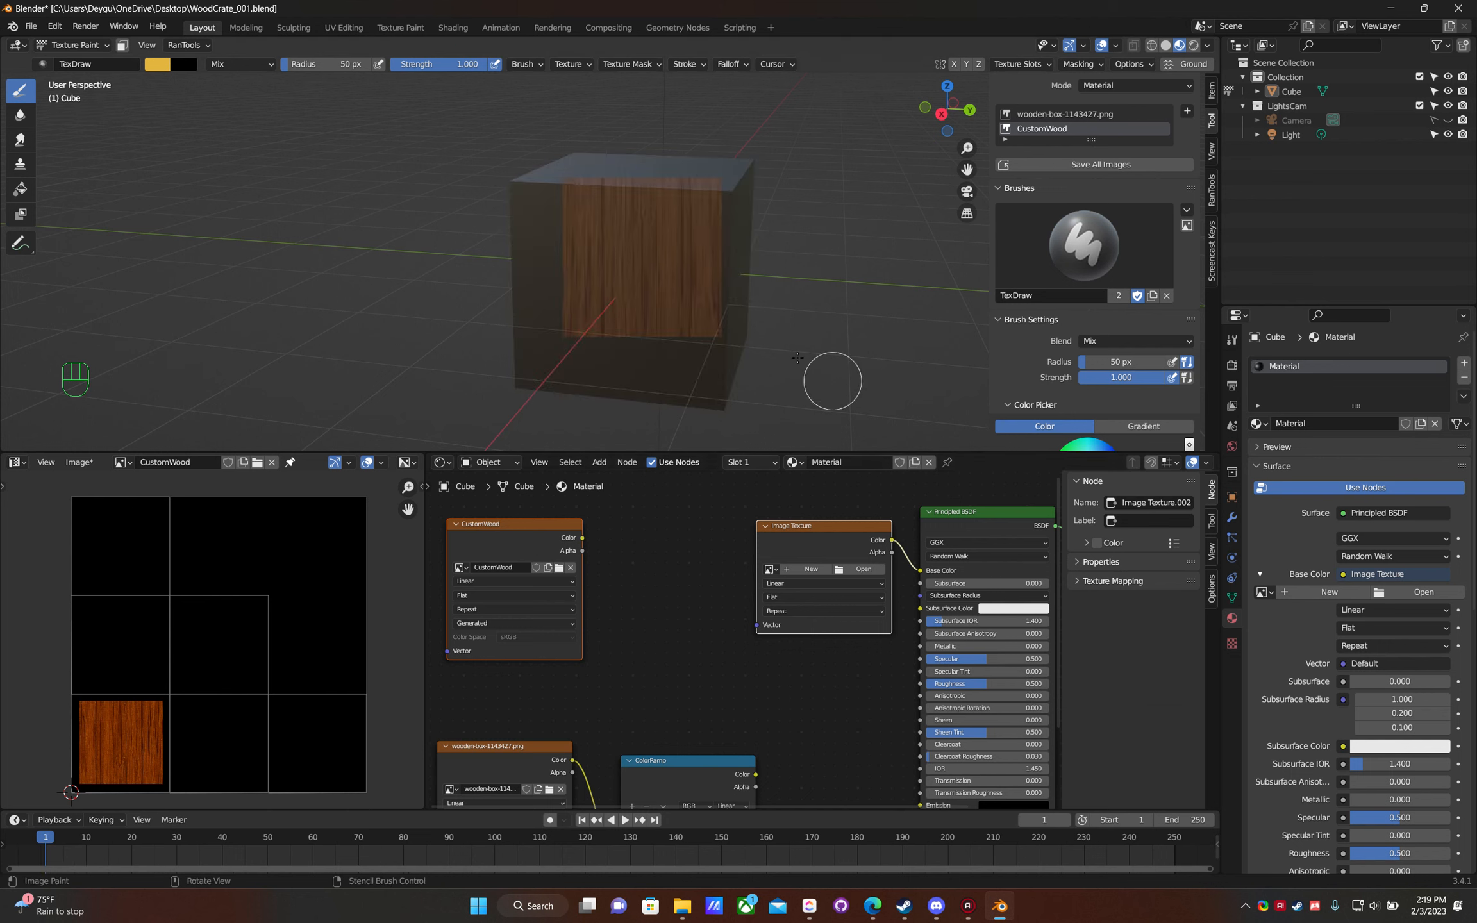
middle_drag(675, 286, 789, 297)
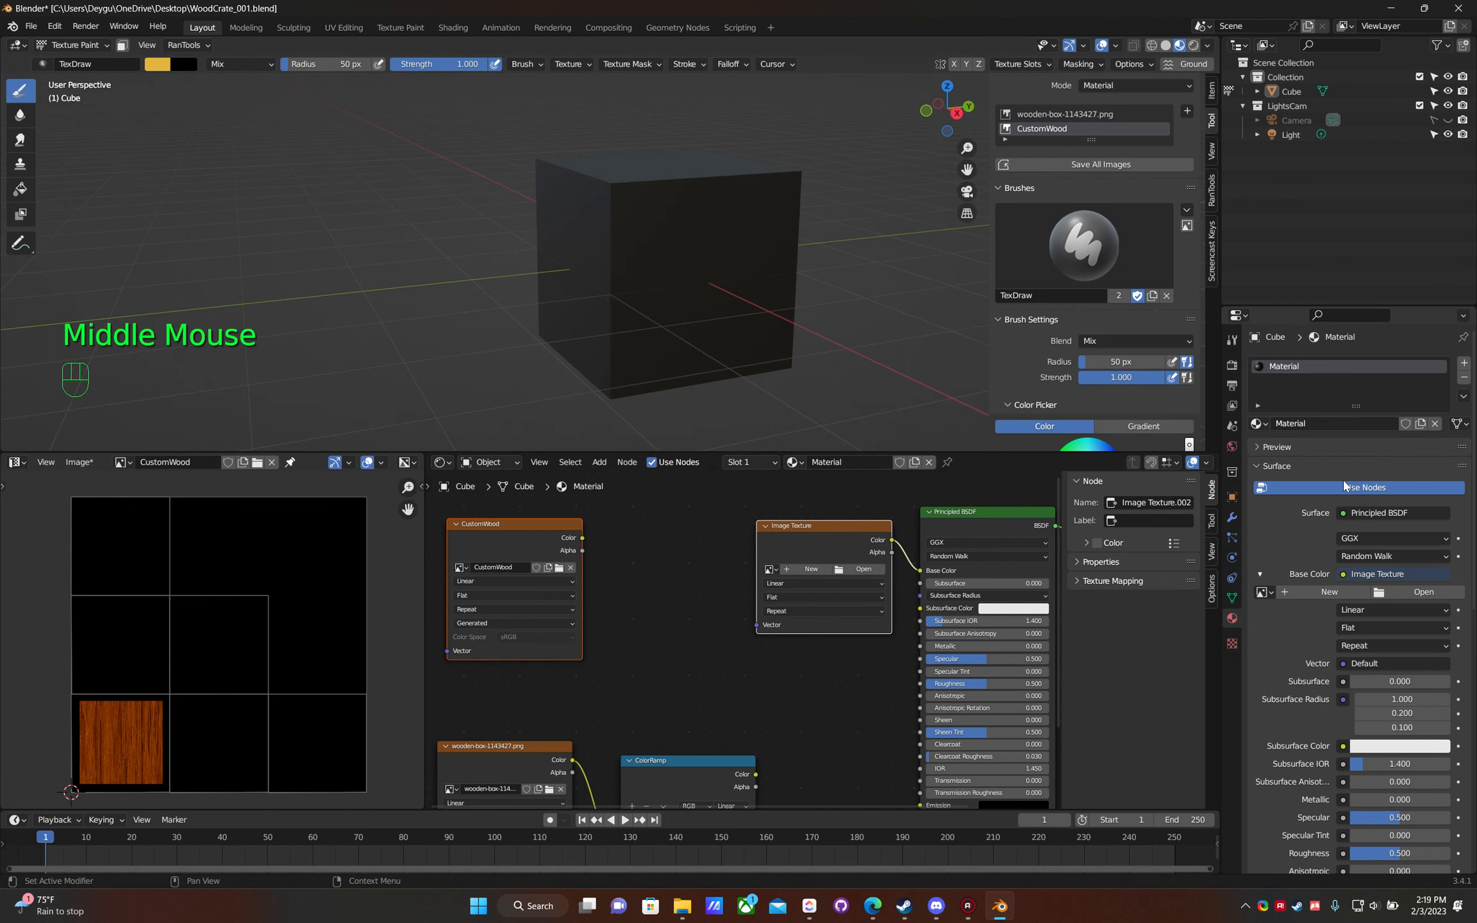
click(1265, 592)
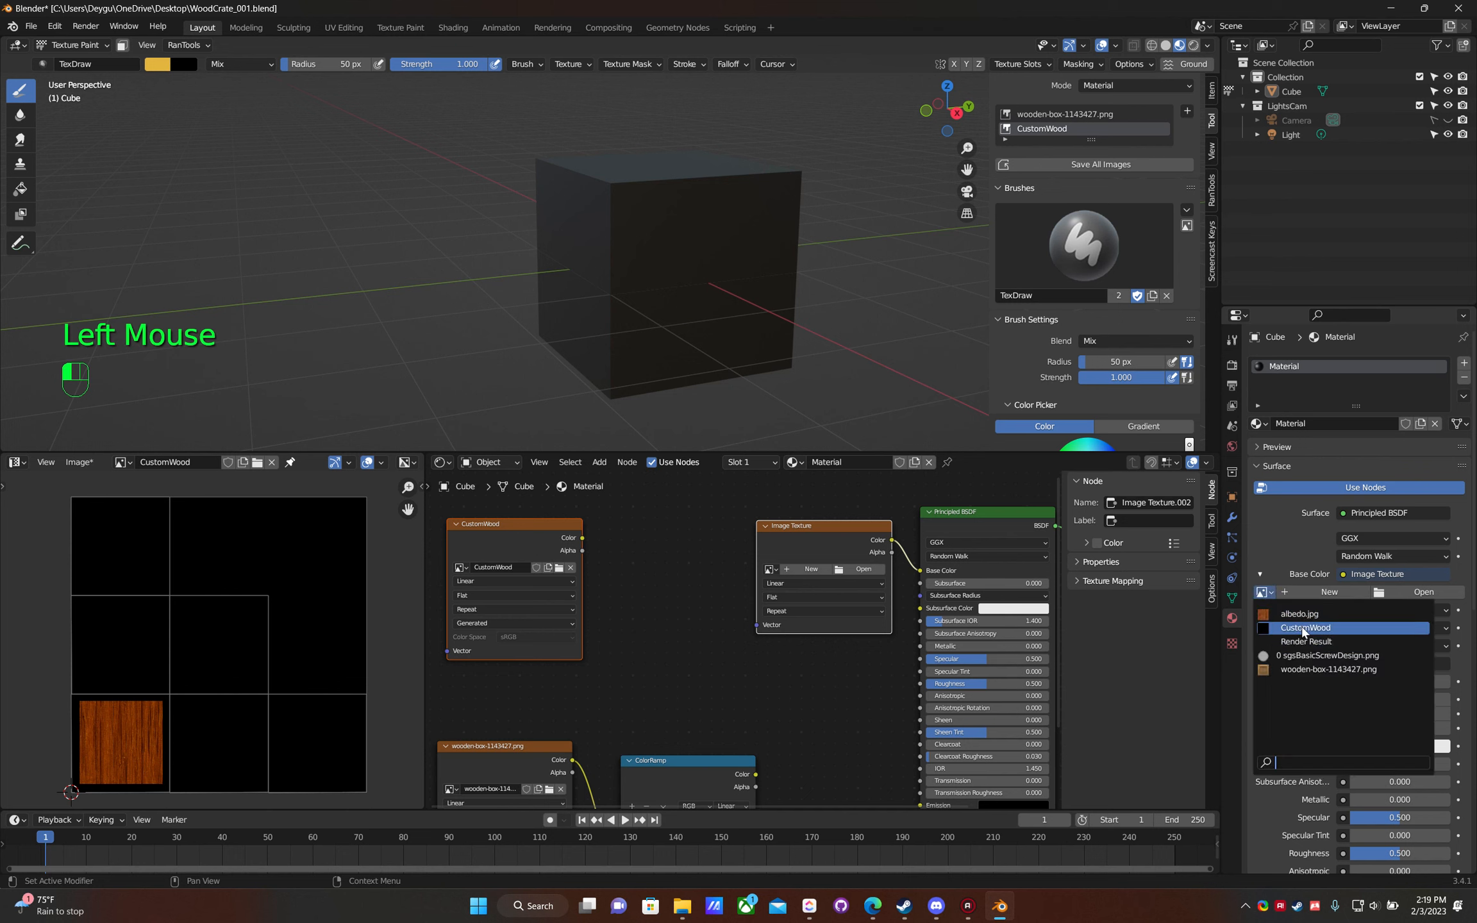
click(1304, 628)
- Raise the brush colour to full brightness and repaint the wood stencil over the cube's front face
middle_drag(579, 262, 461, 231)
key(KP_1)
scroll(634, 250, up, 3)
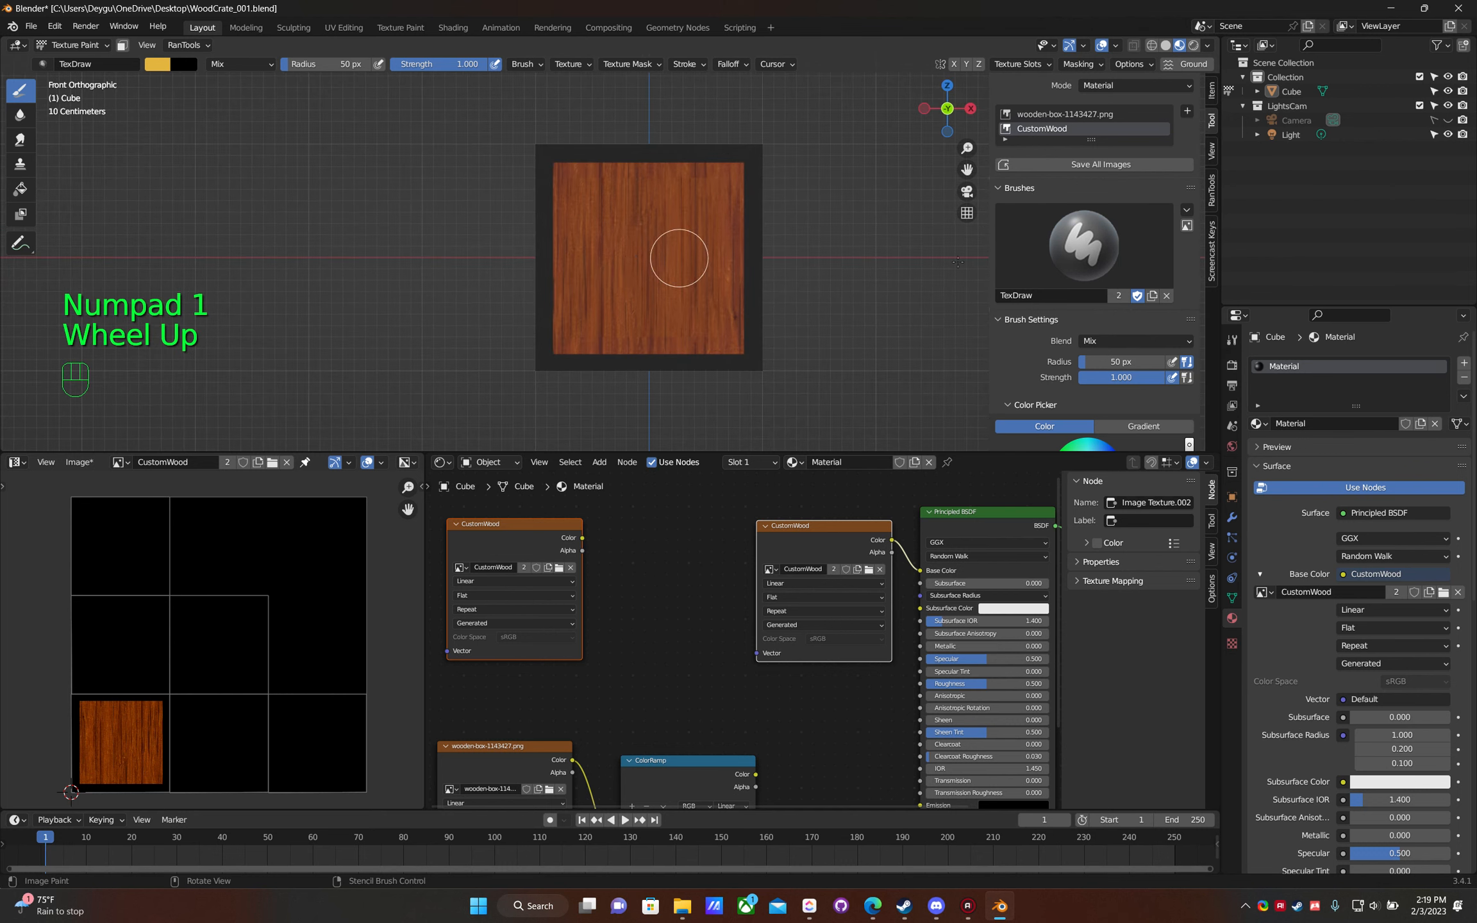
scroll(1056, 264, up, 3)
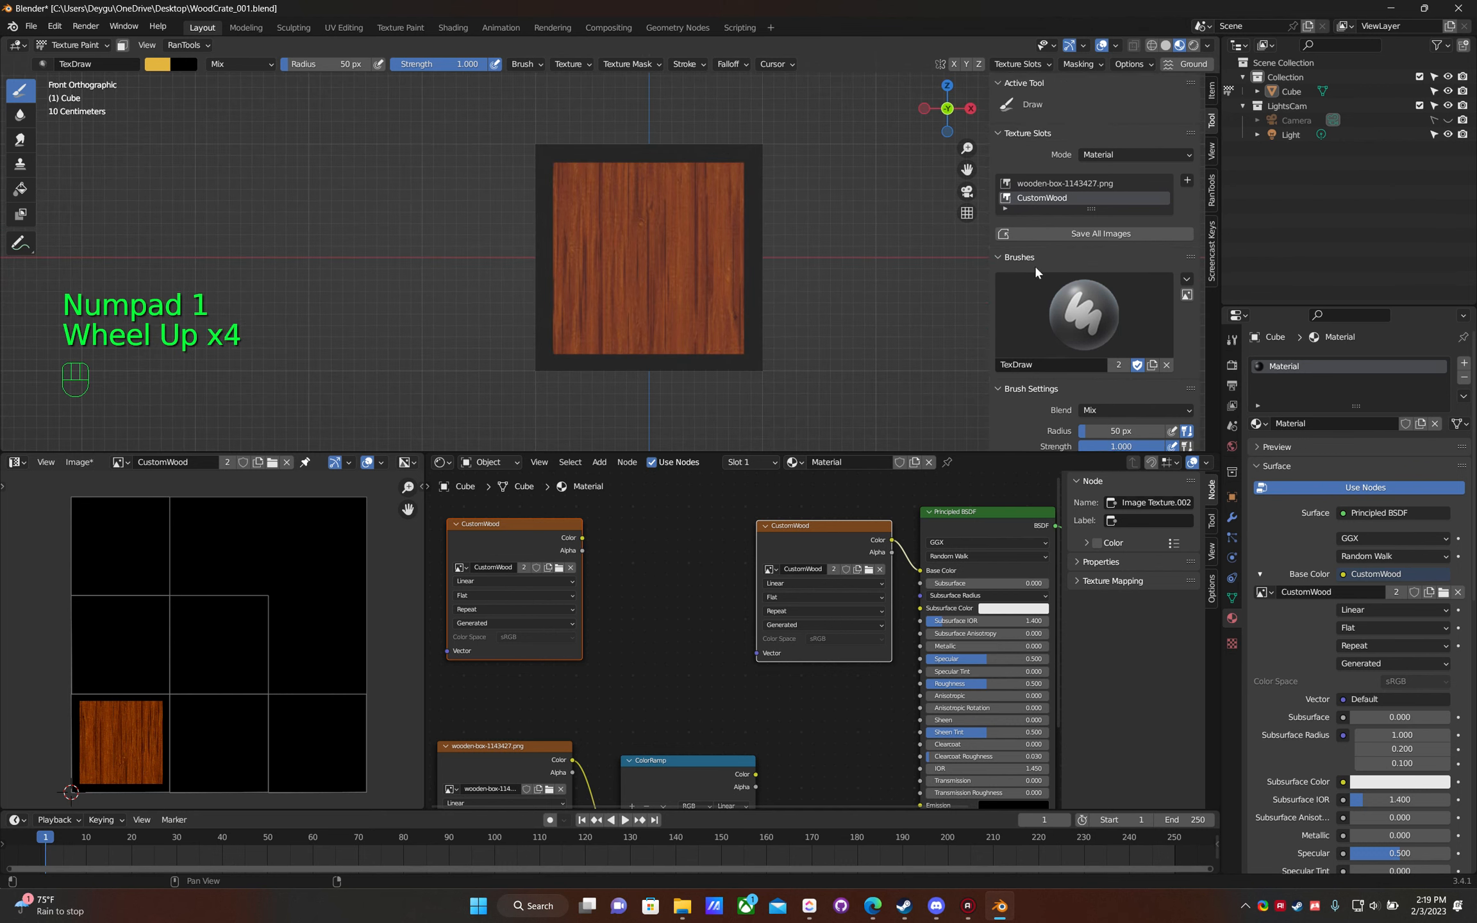
scroll(1034, 264, up, 1)
scroll(1033, 263, down, 3)
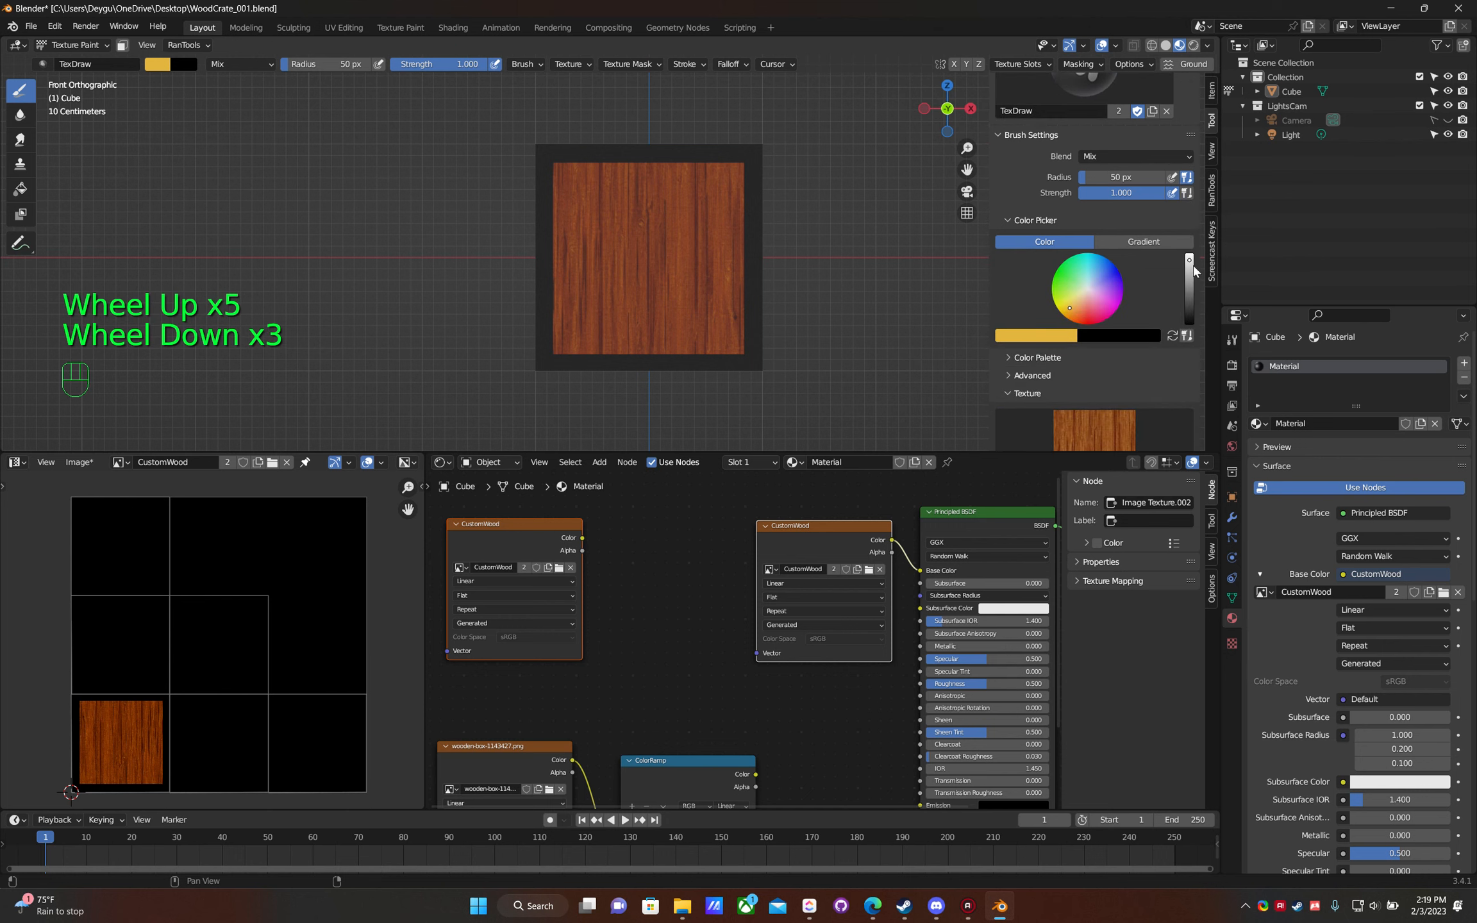
drag(1193, 264, 1189, 254)
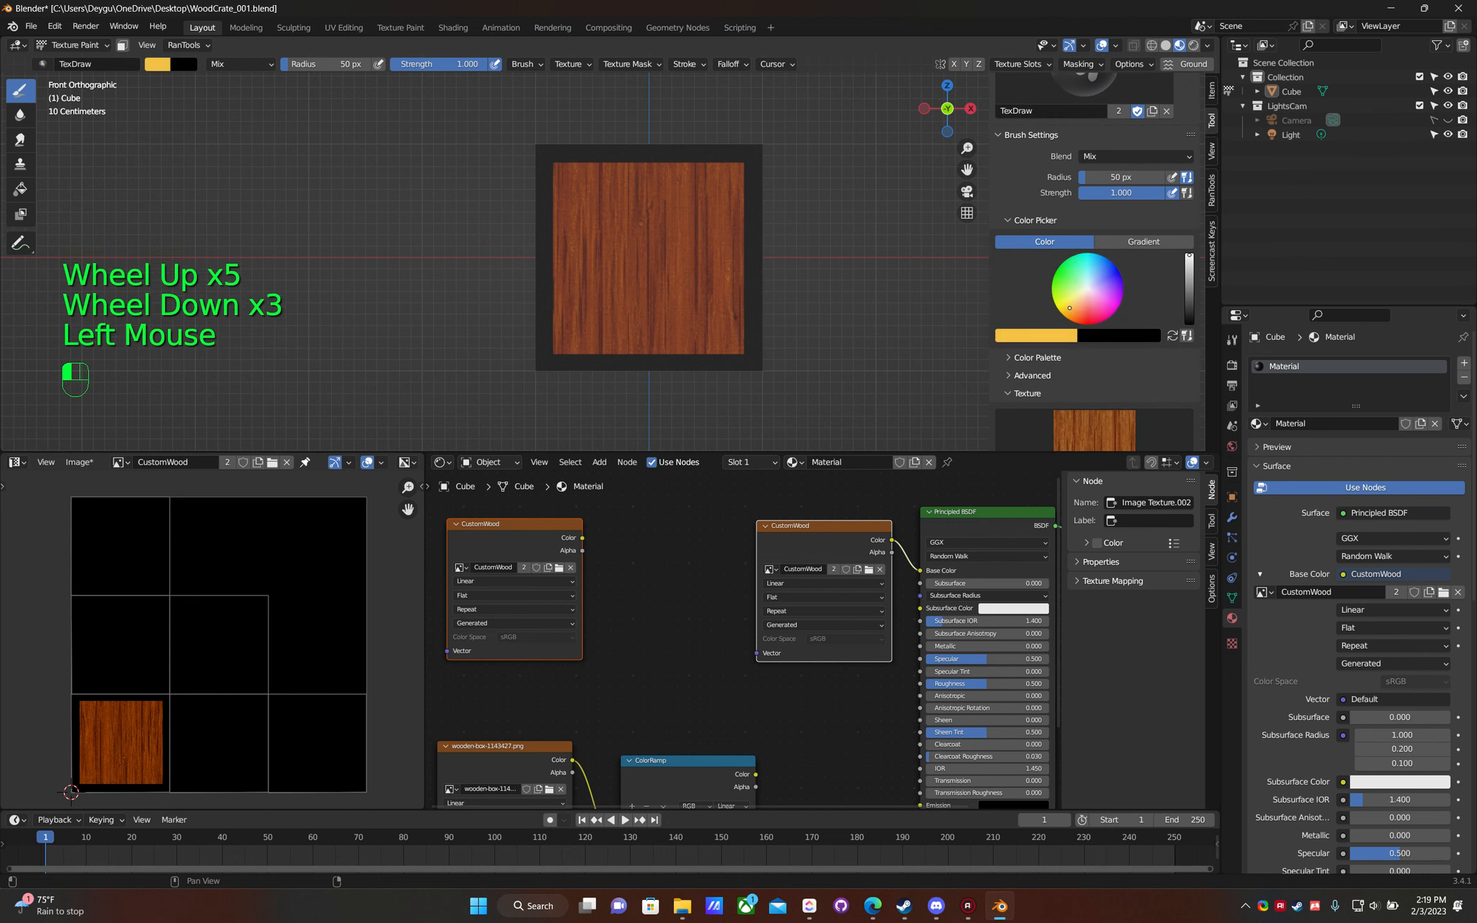
right_click(755, 299)
shift+right_click(756, 327)
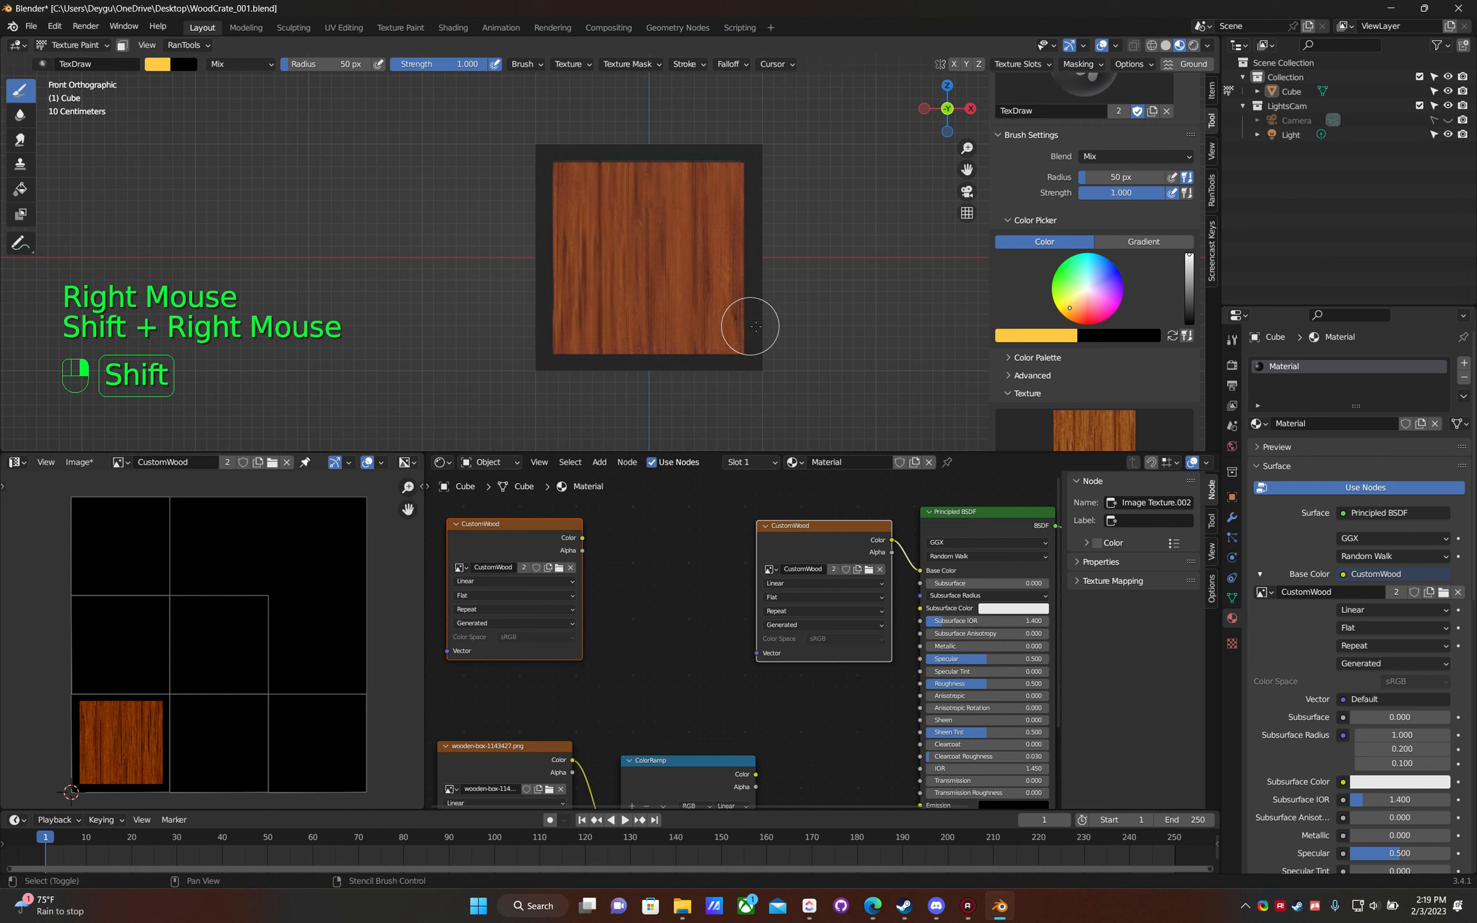
right_click(747, 325)
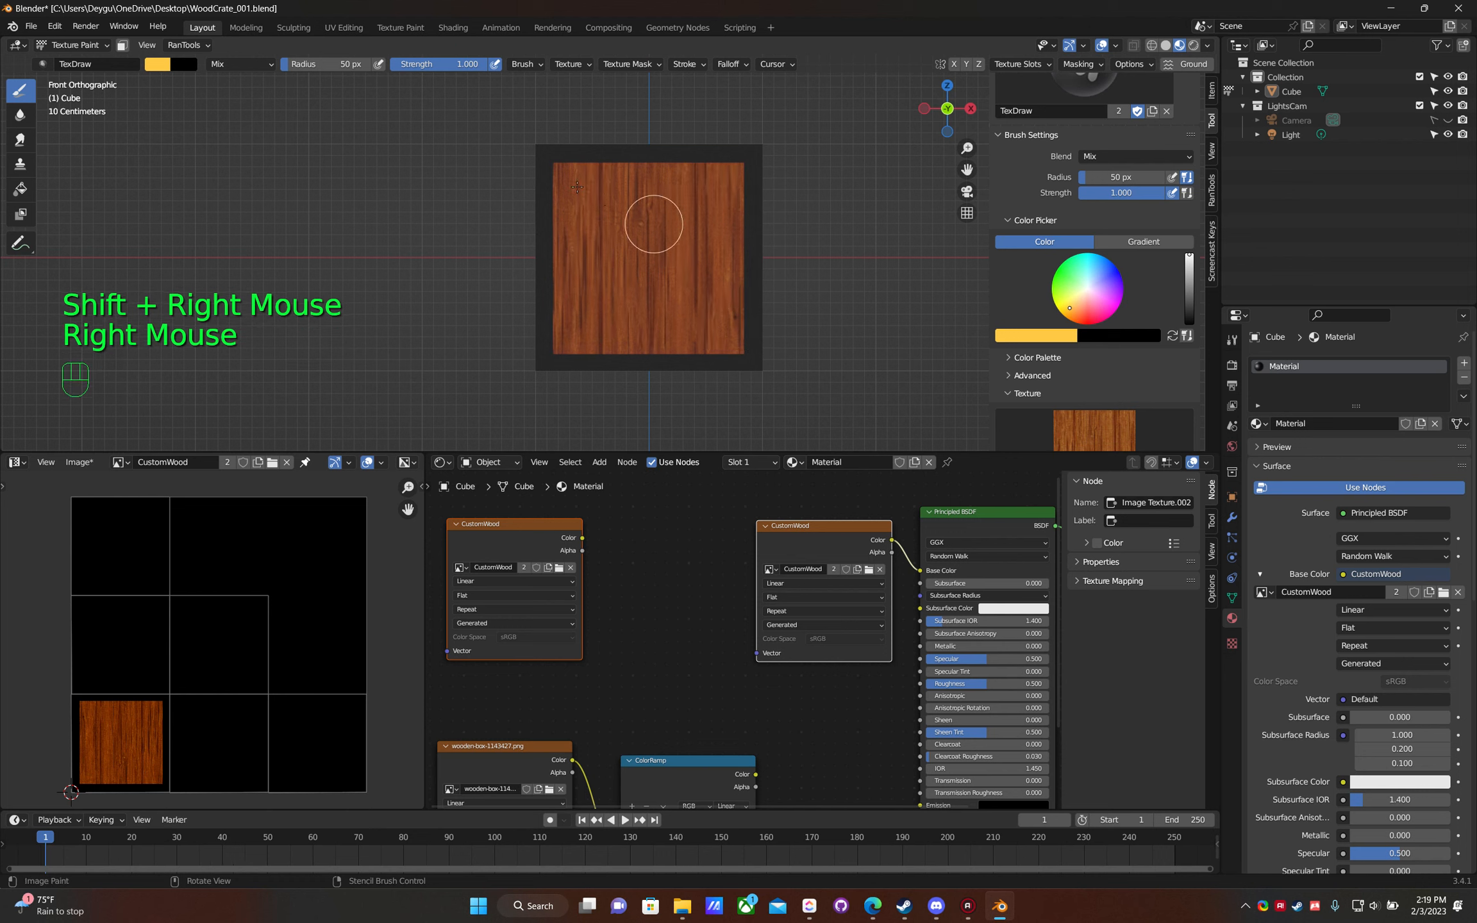
mouse_move(563, 161)
mouse_down()
mouse_move(540, 330)
mouse_move(616, 125)
mouse_move(650, 287)
mouse_move(663, 155)
mouse_move(713, 207)
mouse_move(732, 350)
mouse_move(768, 245)
mouse_move(770, 369)
mouse_up()
- Set the brush colour to white and its radius to 180 px, then repaint the wood on the front face
click(1087, 289)
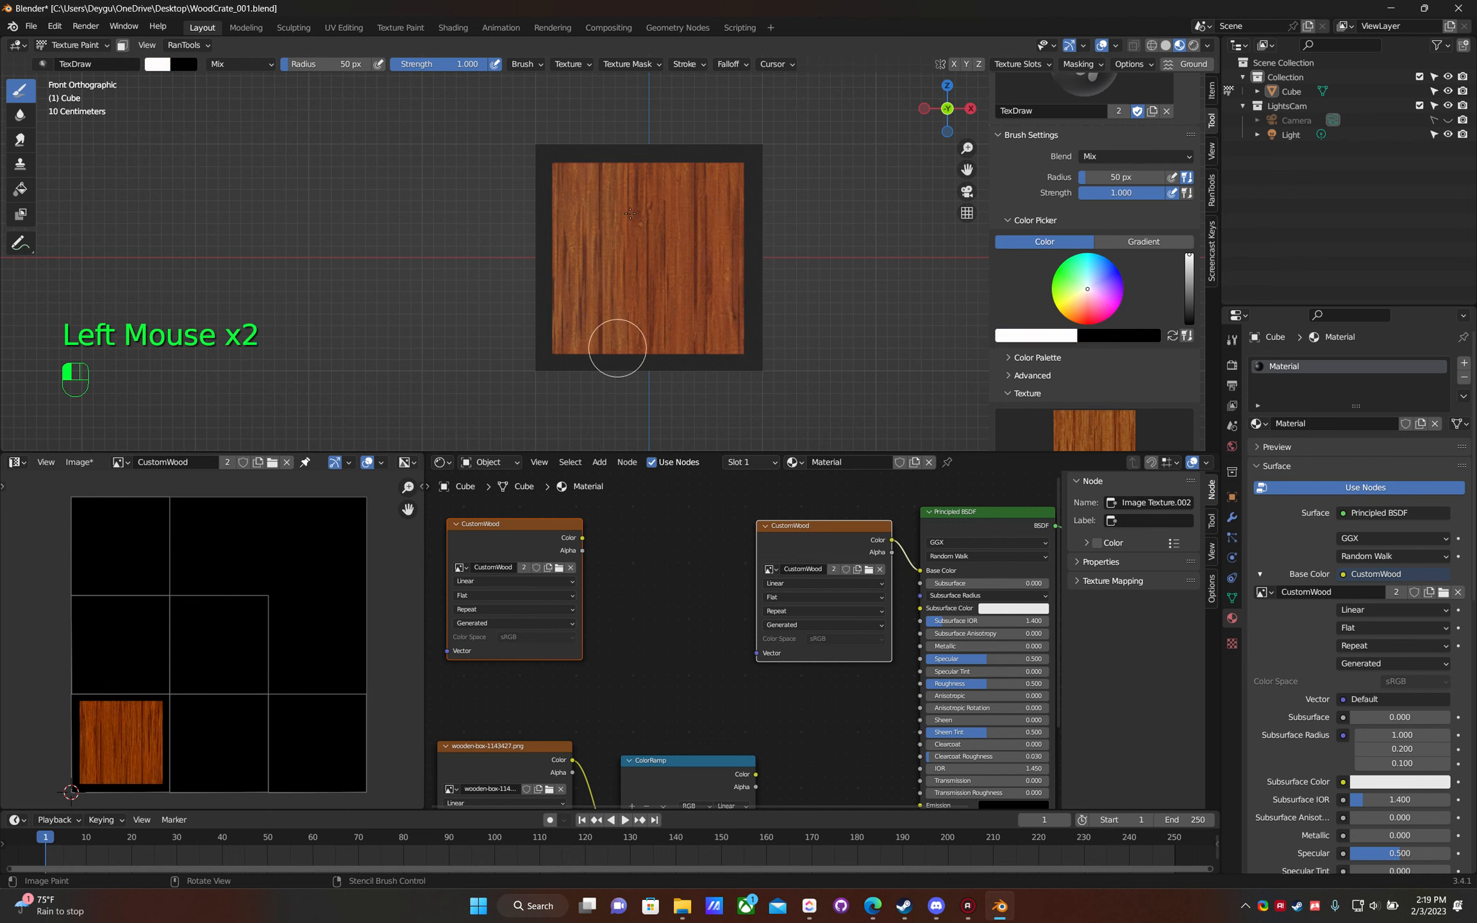
key(f)
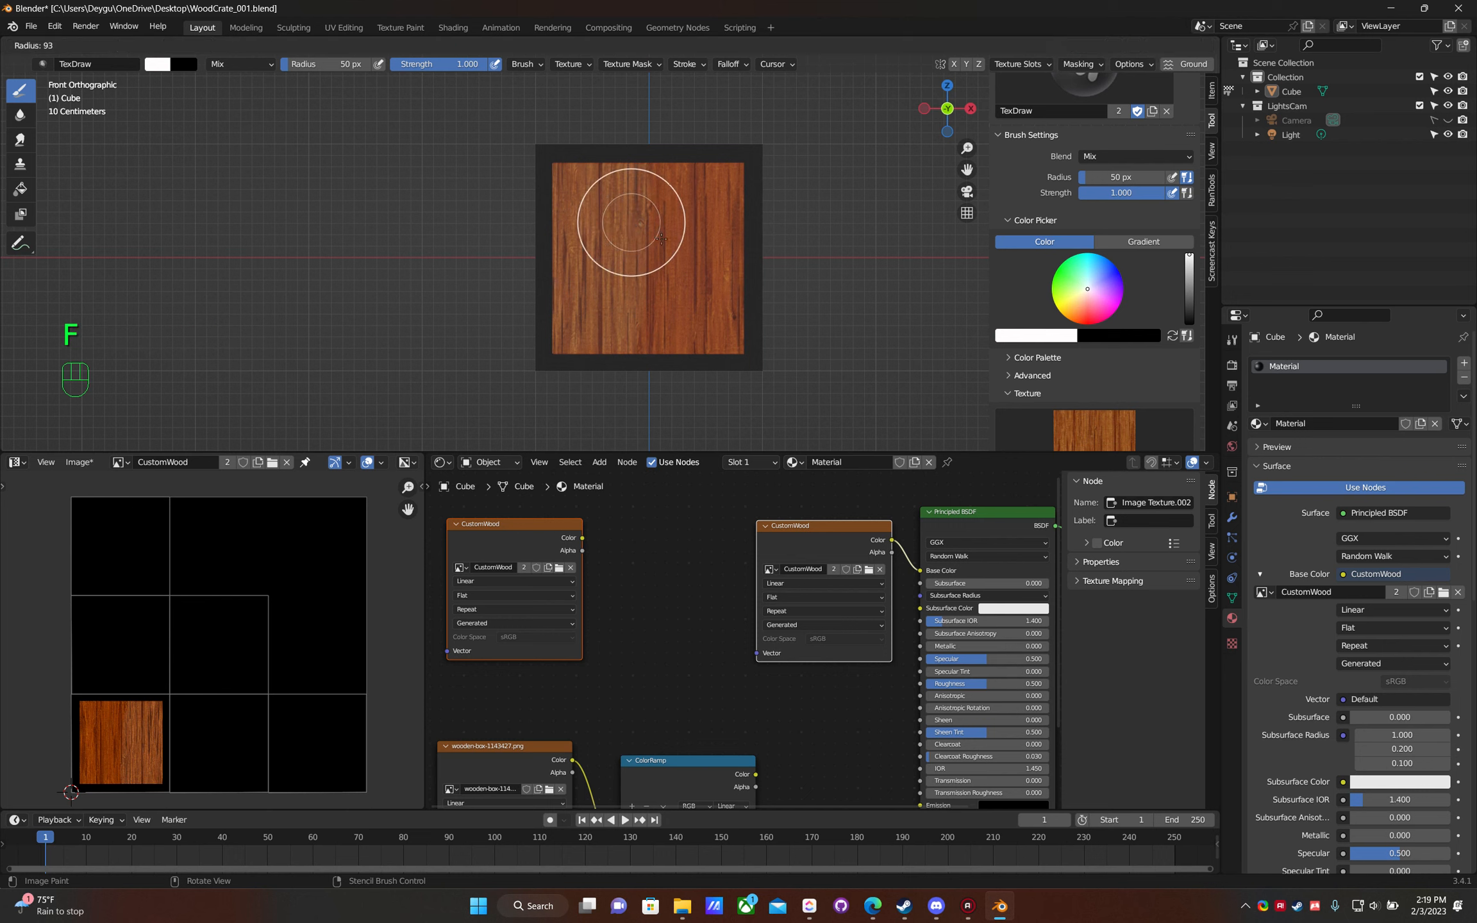
click(706, 254)
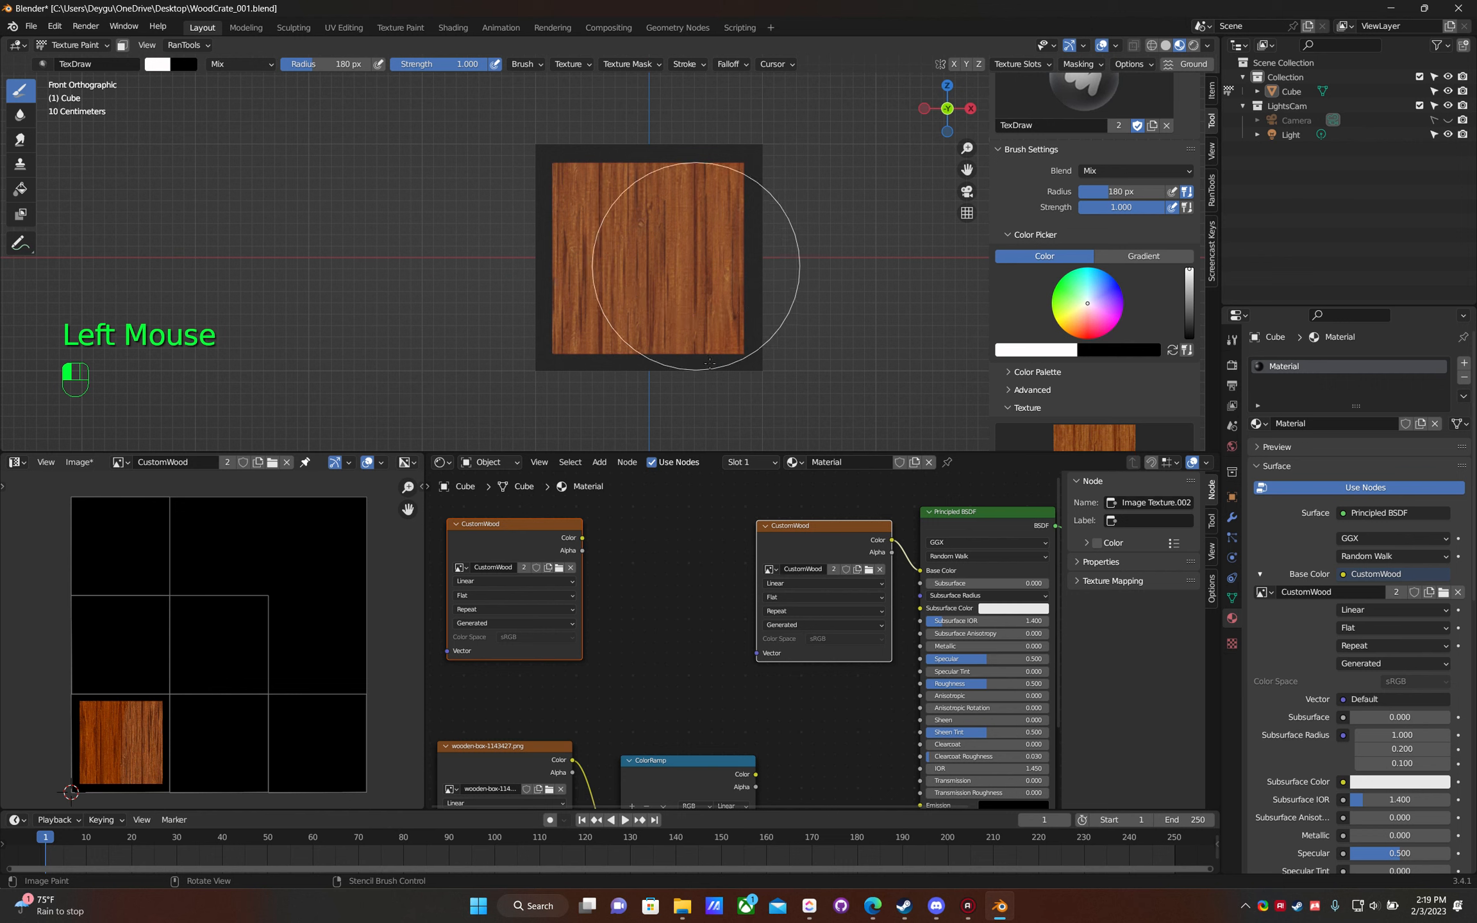
- Centre the wood stencil over the cube's right face in right view and change the brush colour to magenta
right_drag(734, 275, 580, 264)
middle_drag(580, 263, 755, 282)
key(KP_1)
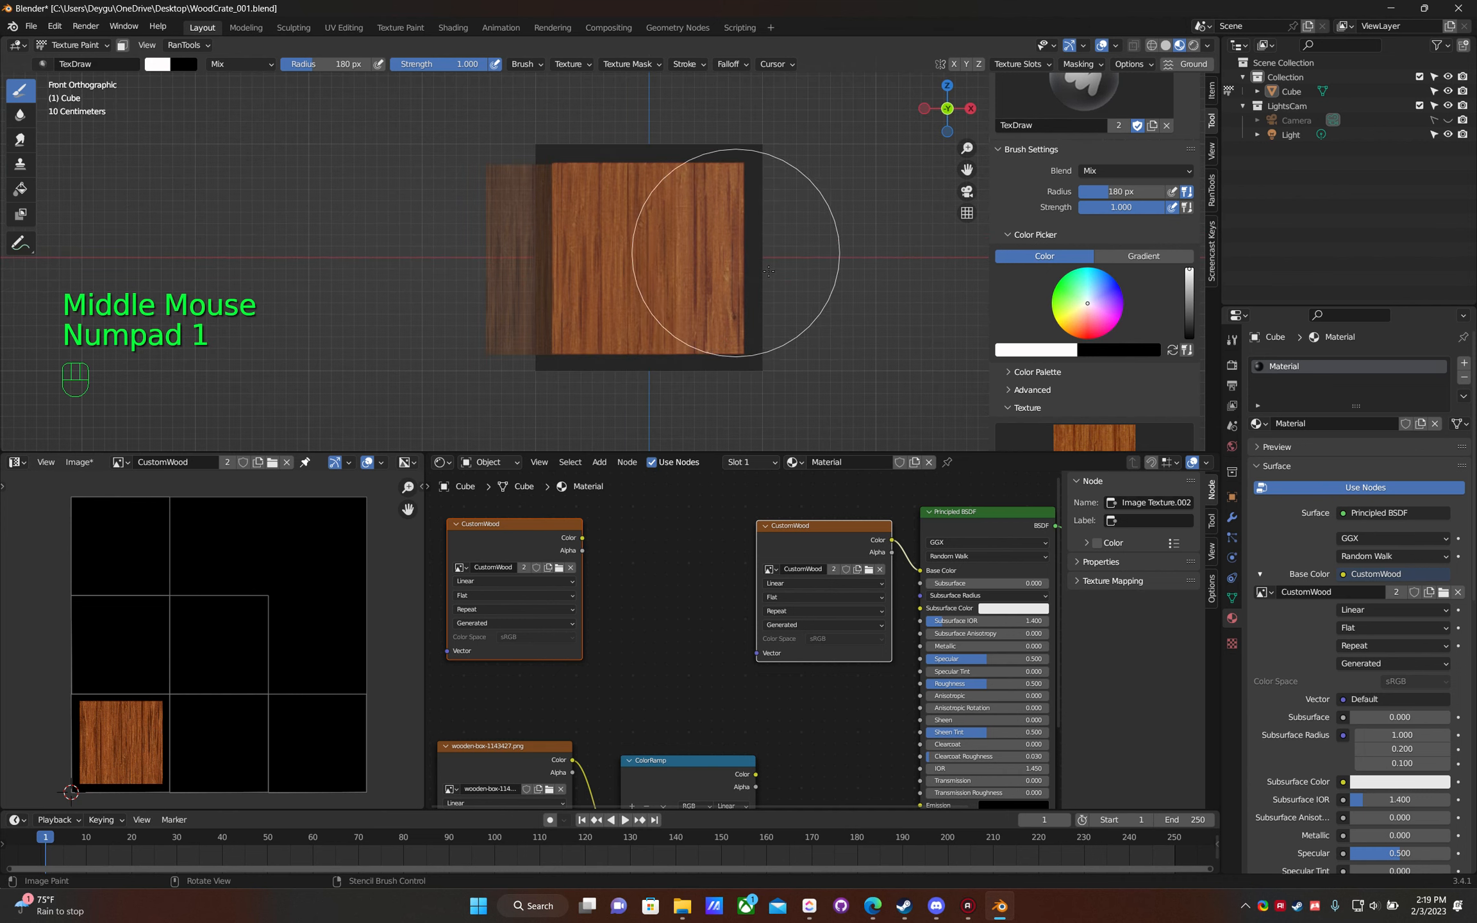
key(KP_3)
right_drag(560, 263, 654, 255)
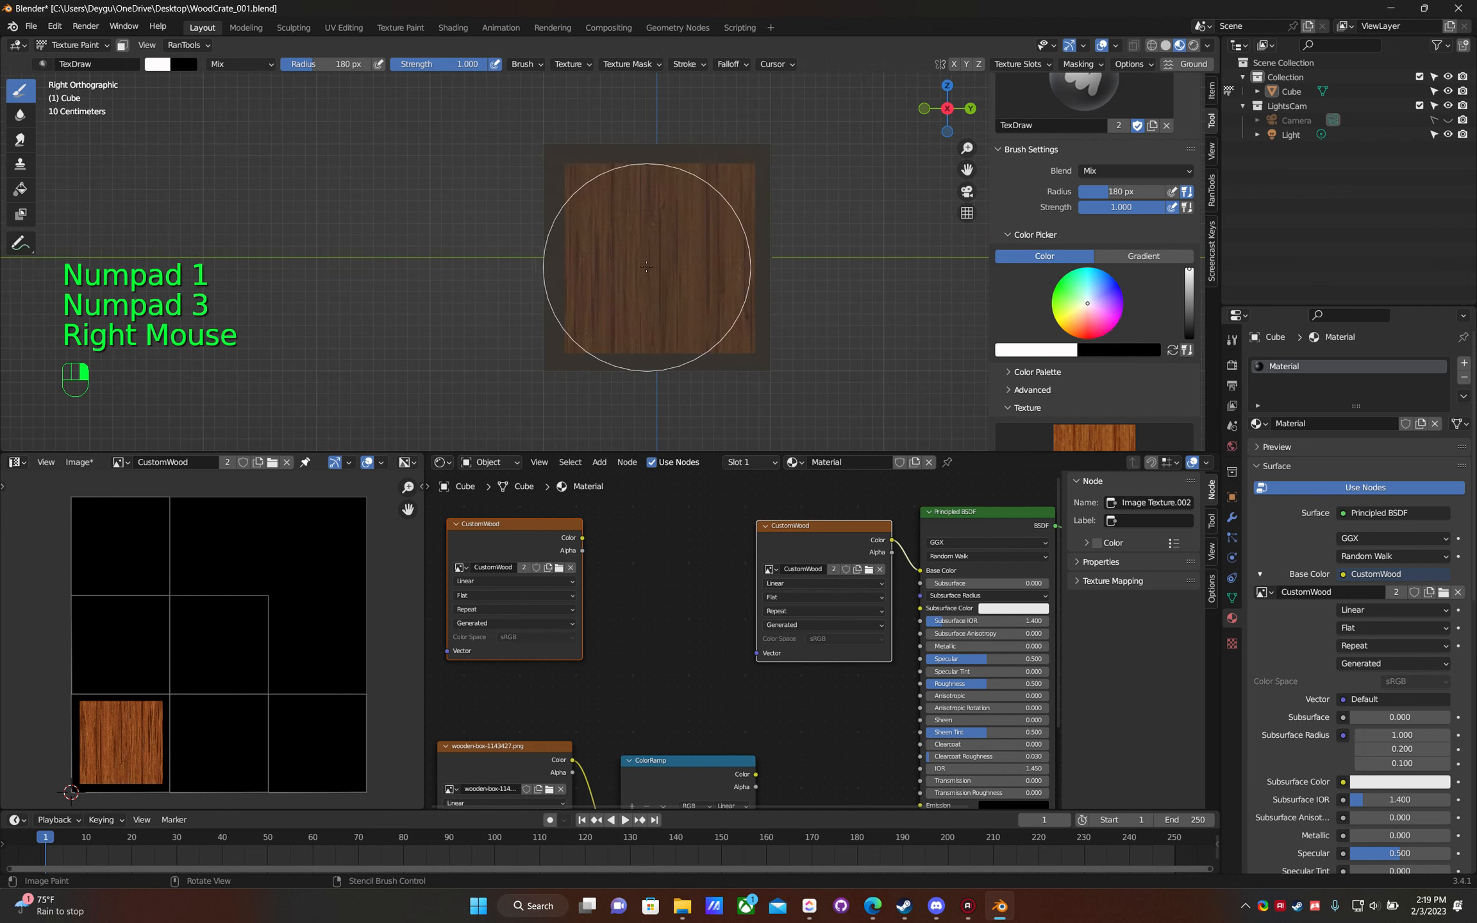
click(1113, 325)
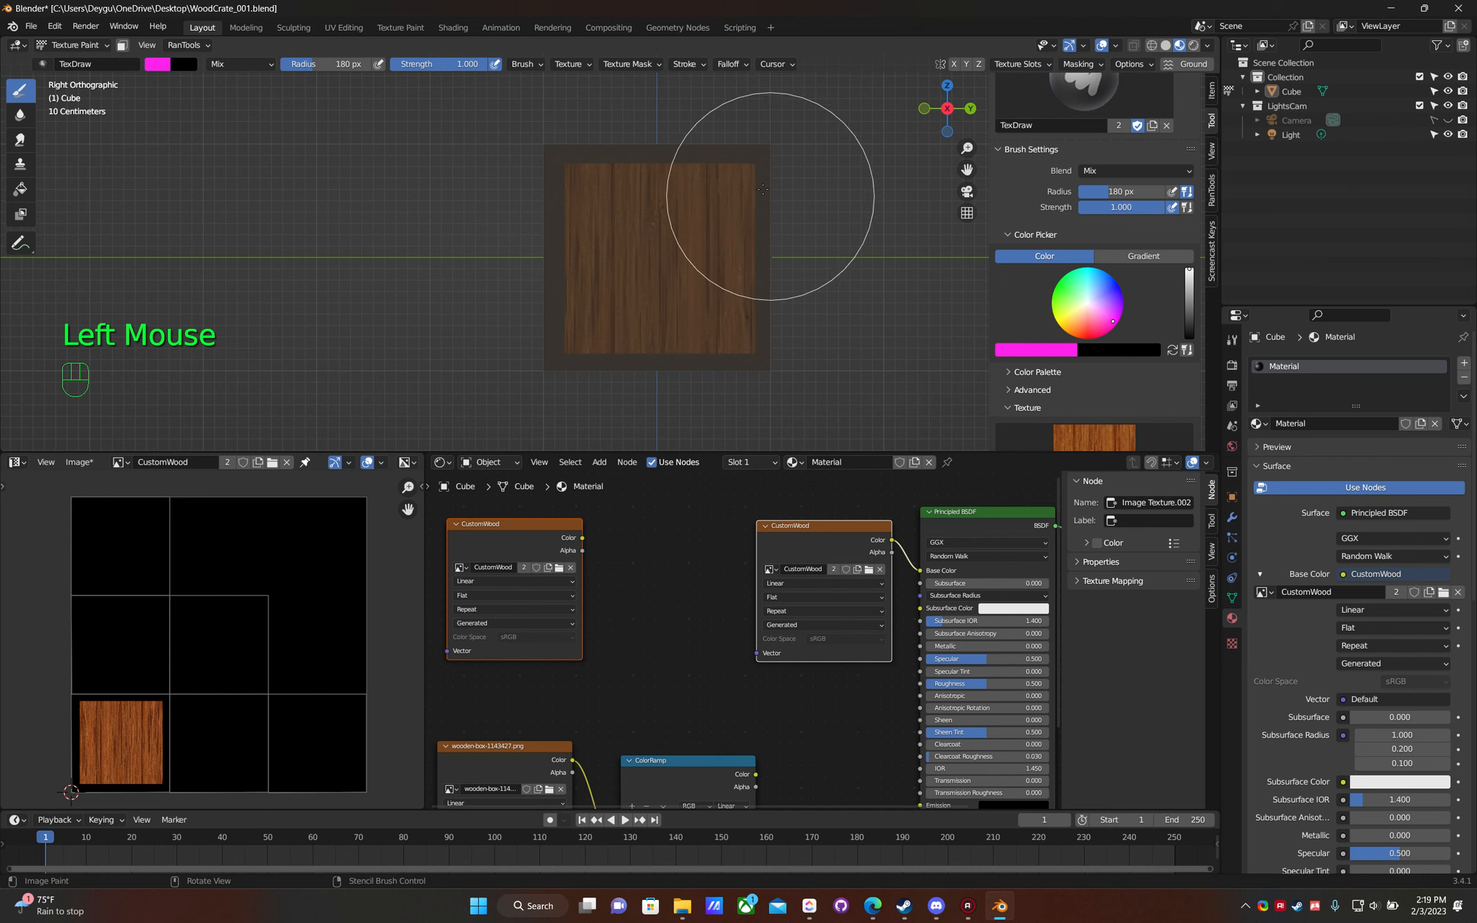
- Paint the wood stencil over the cube's right face in magenta and over its top face in green
mouse_move(763, 188)
mouse_down()
mouse_move(612, 191)
mouse_move(785, 288)
mouse_up()
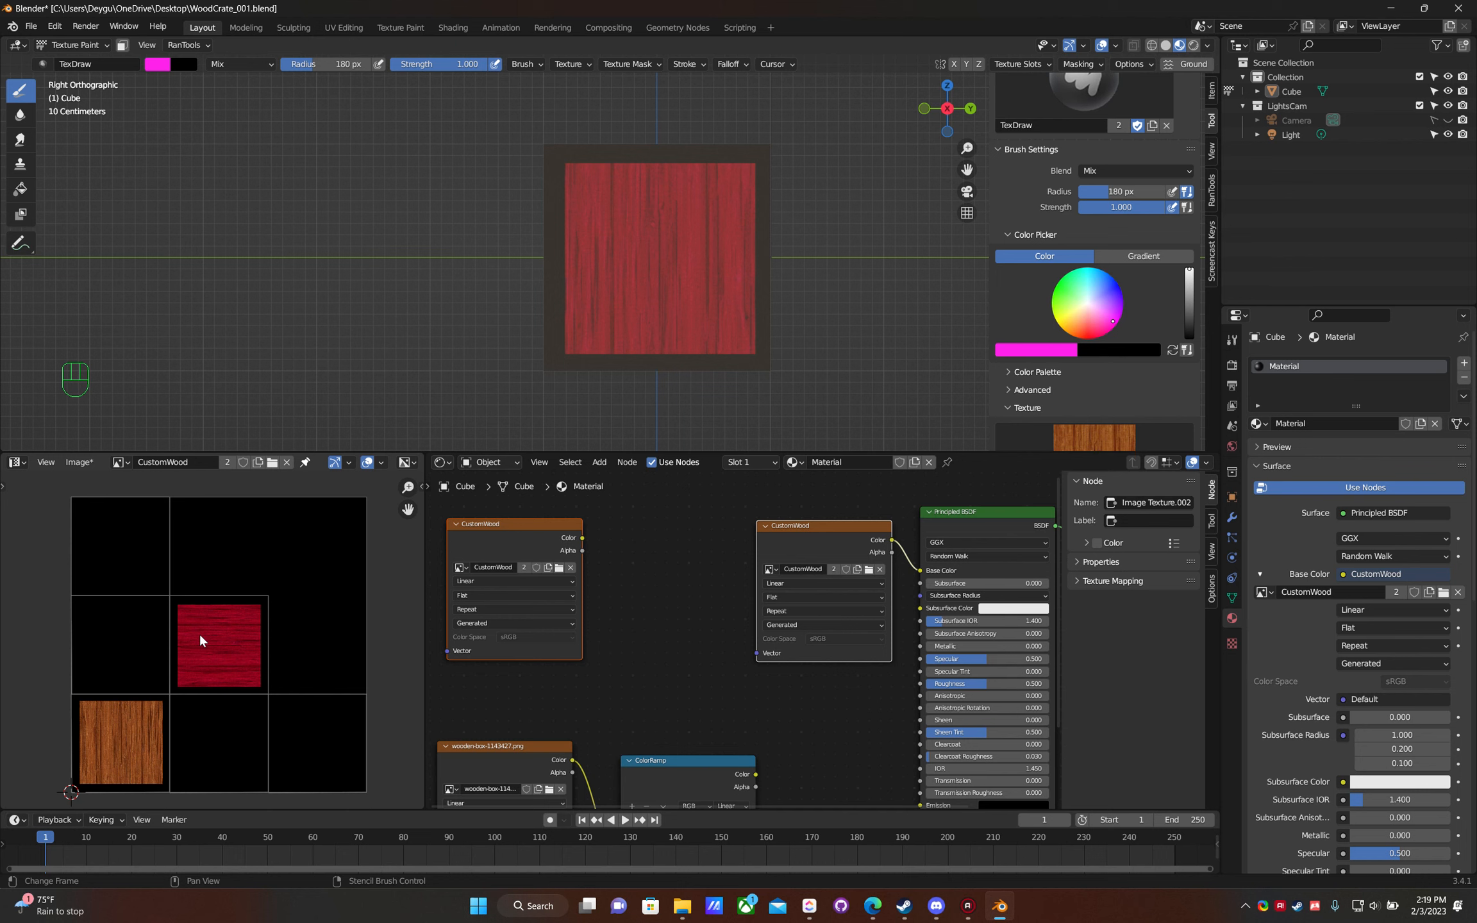
middle_drag(780, 244, 743, 264)
key(KP_7)
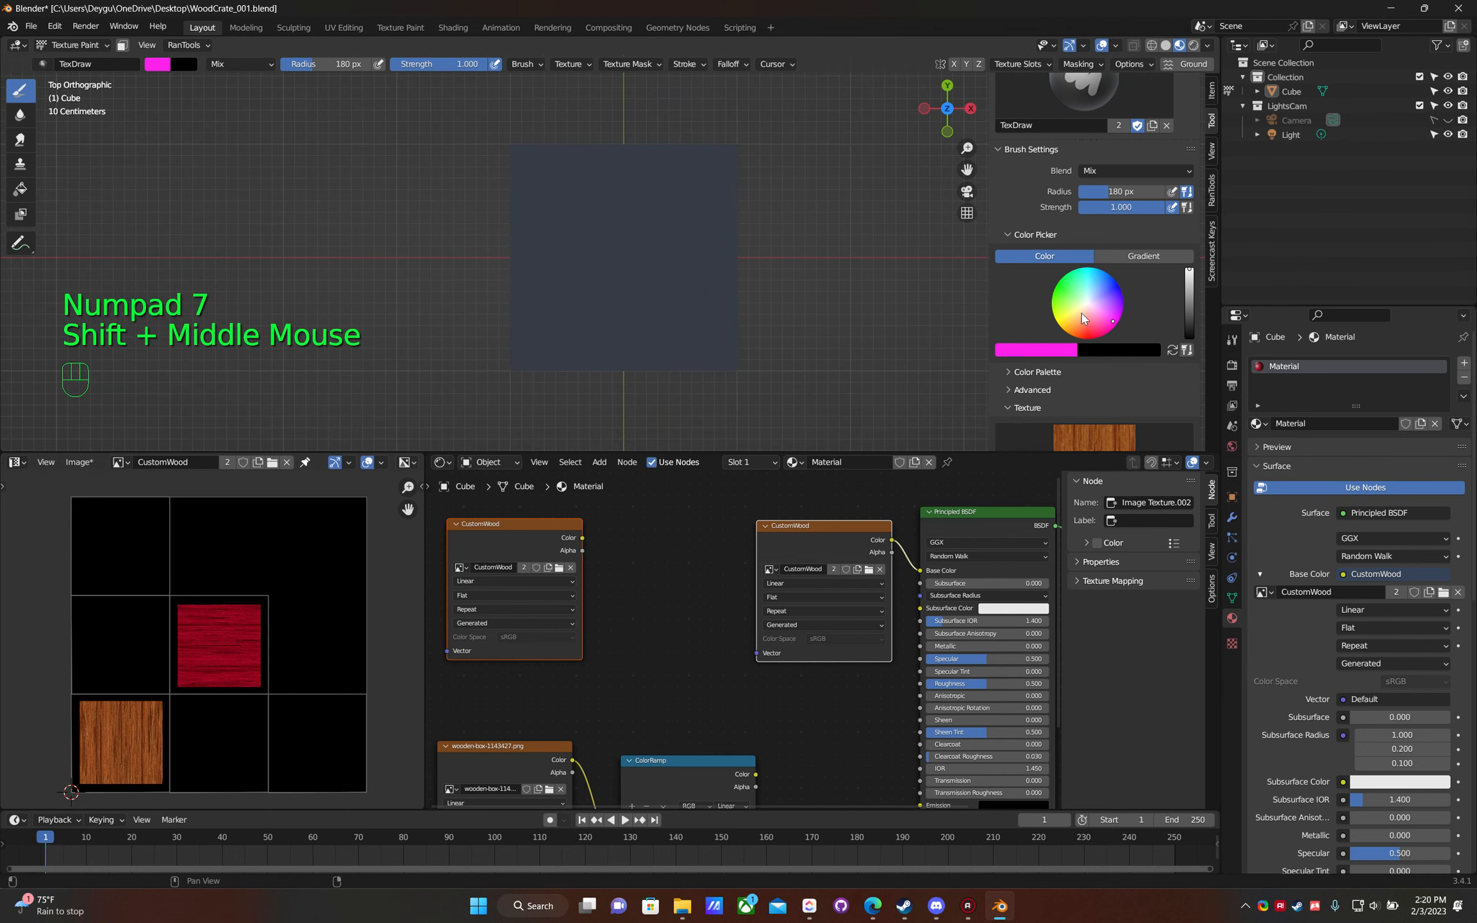
click(1054, 290)
mouse_move(593, 290)
right_down()
mouse_move(652, 284)
mouse_move(670, 259)
right_up()
mouse_move(725, 148)
mouse_down()
mouse_move(620, 165)
mouse_move(611, 224)
mouse_move(814, 209)
mouse_move(526, 343)
mouse_move(402, 367)
mouse_up()
drag(763, 350, 808, 297)
- Centre the wood stencil over the cube's left face in left view and paint it in blue
middle_drag(620, 363, 659, 280)
key(KP_1)
key(KP_3)
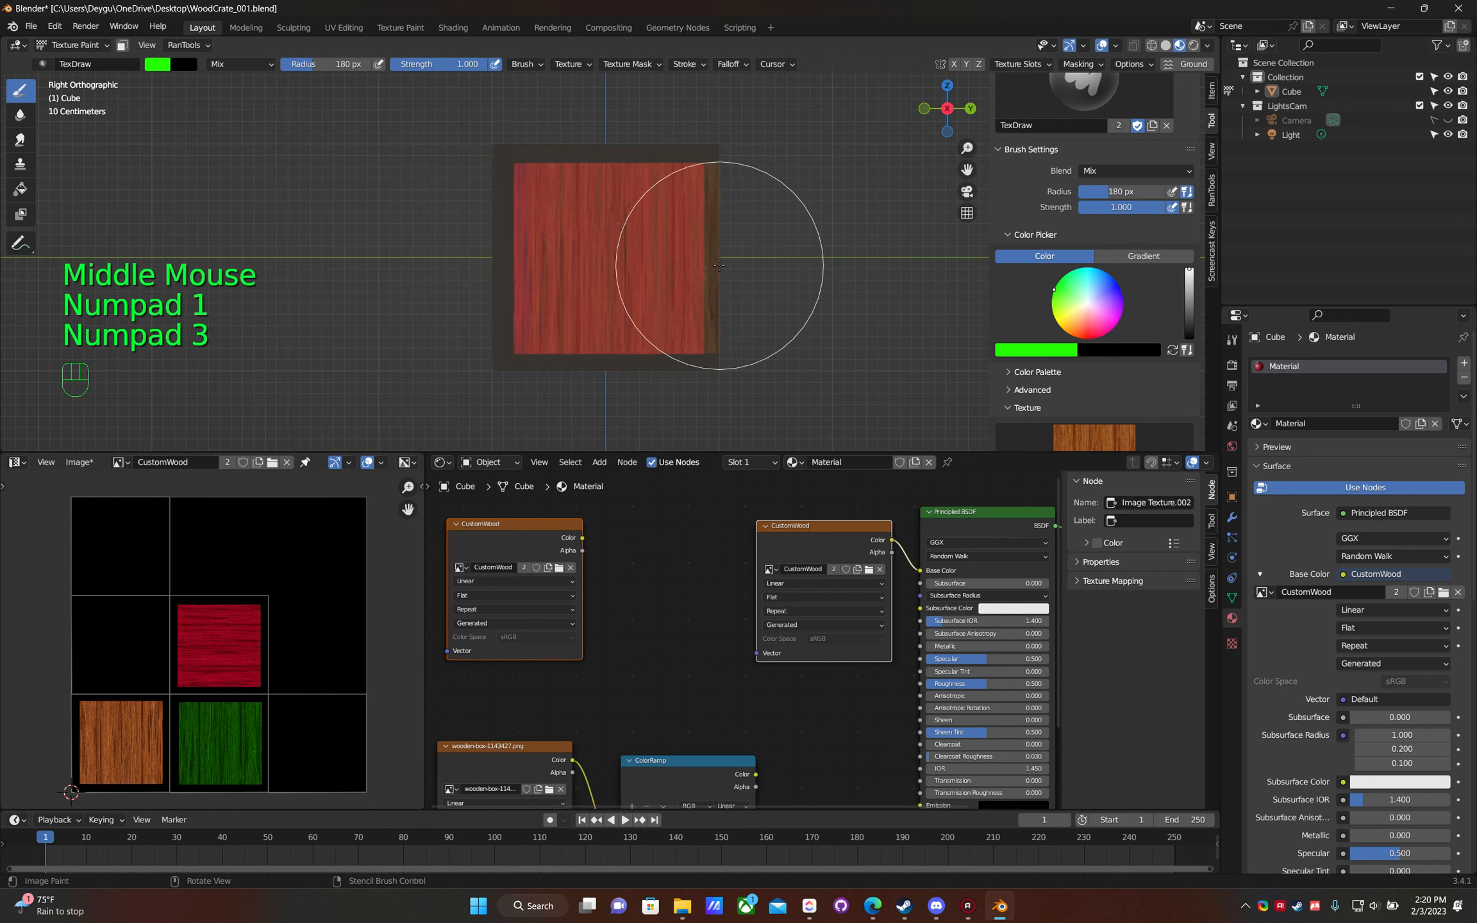
key(ctrl+KP_3)
right_click(636, 258)
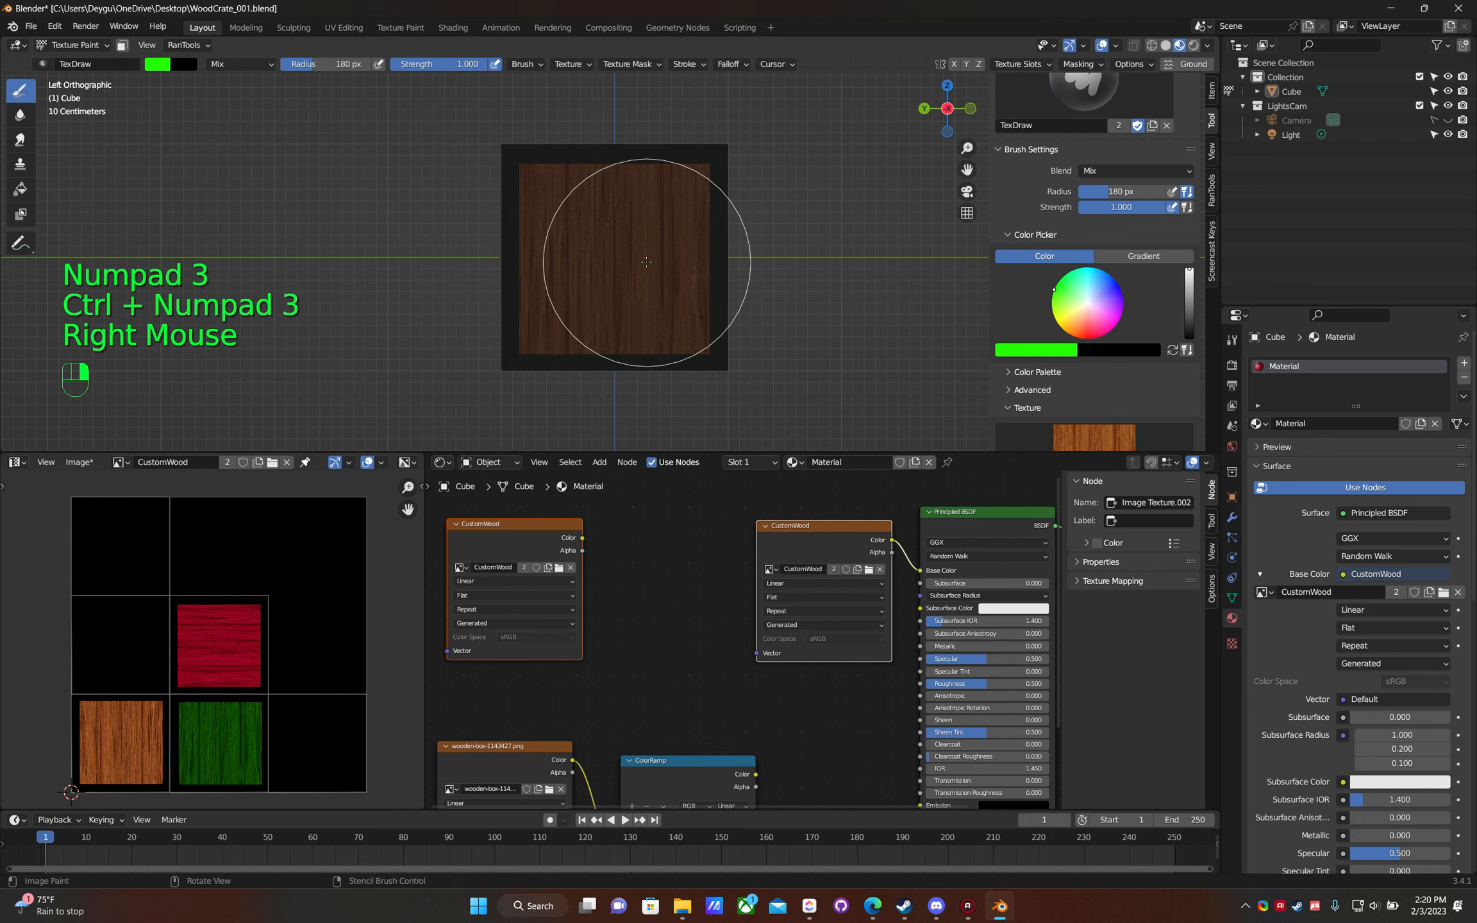
click(1107, 291)
click(596, 176)
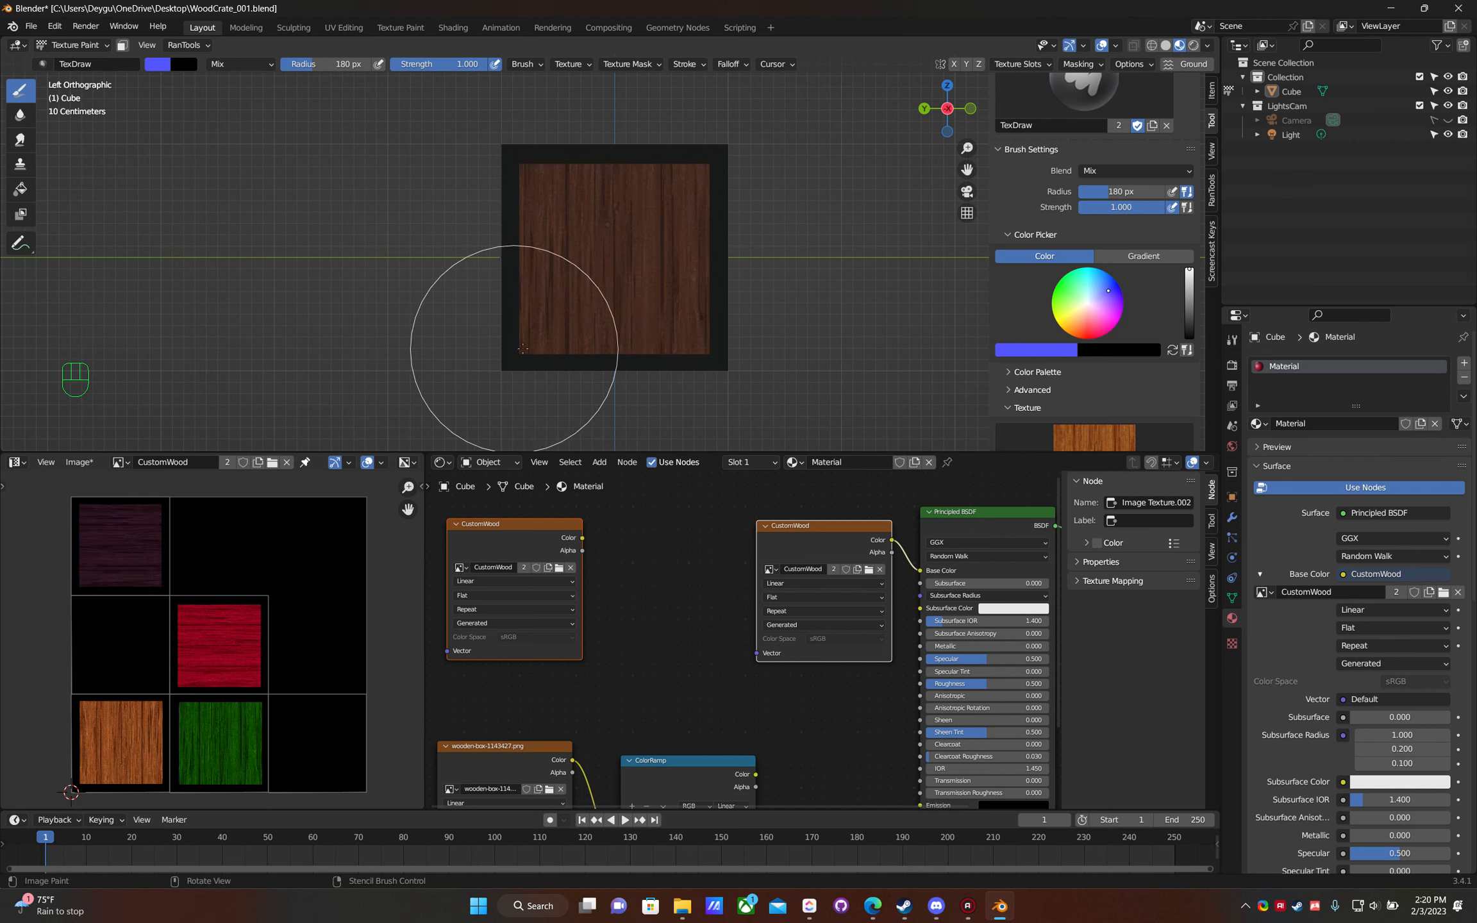
- Centre the wood stencil over the cube's back face in back view and paint it in yellow
scroll(1139, 323, down, 1)
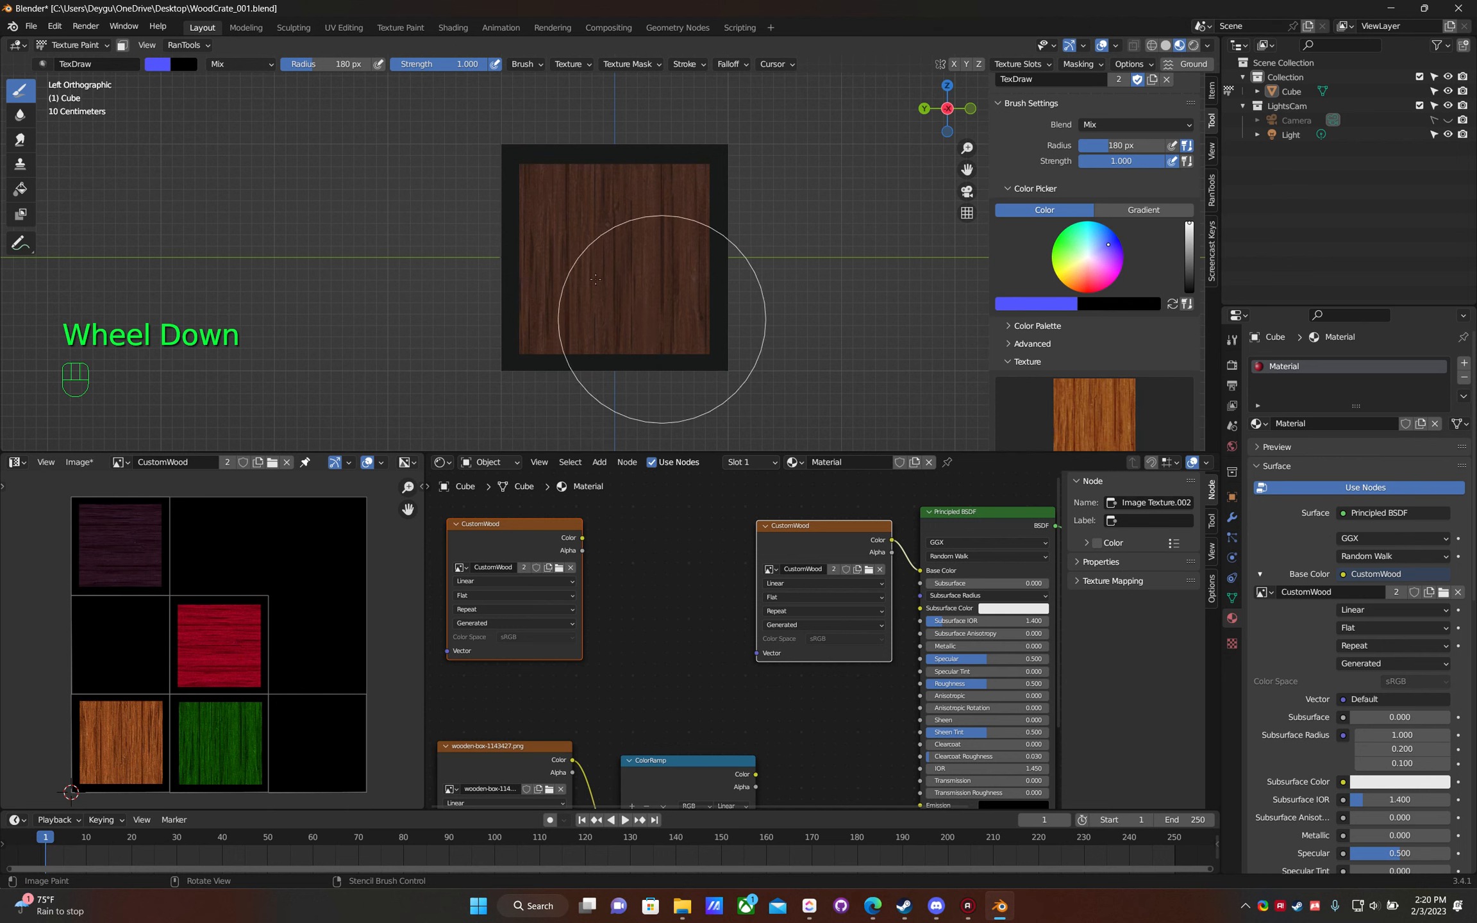
middle_drag(678, 310, 653, 274)
key(KP_1)
key(ctrl+KP_1)
right_drag(603, 278, 587, 279)
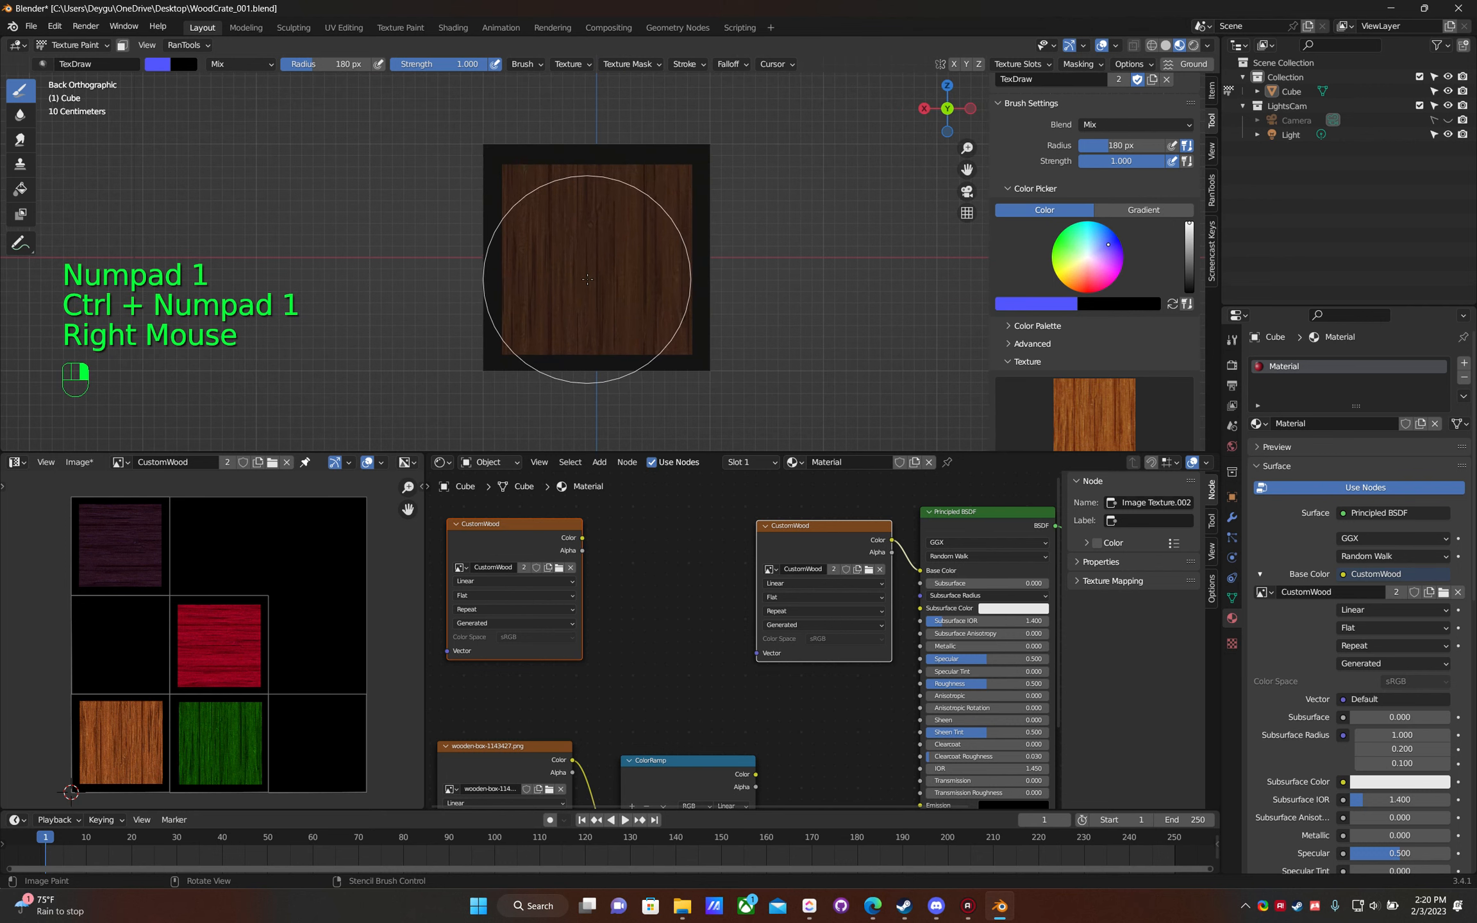
mouse_move(1100, 245)
mouse_down()
mouse_move(1108, 268)
mouse_move(1079, 292)
mouse_up()
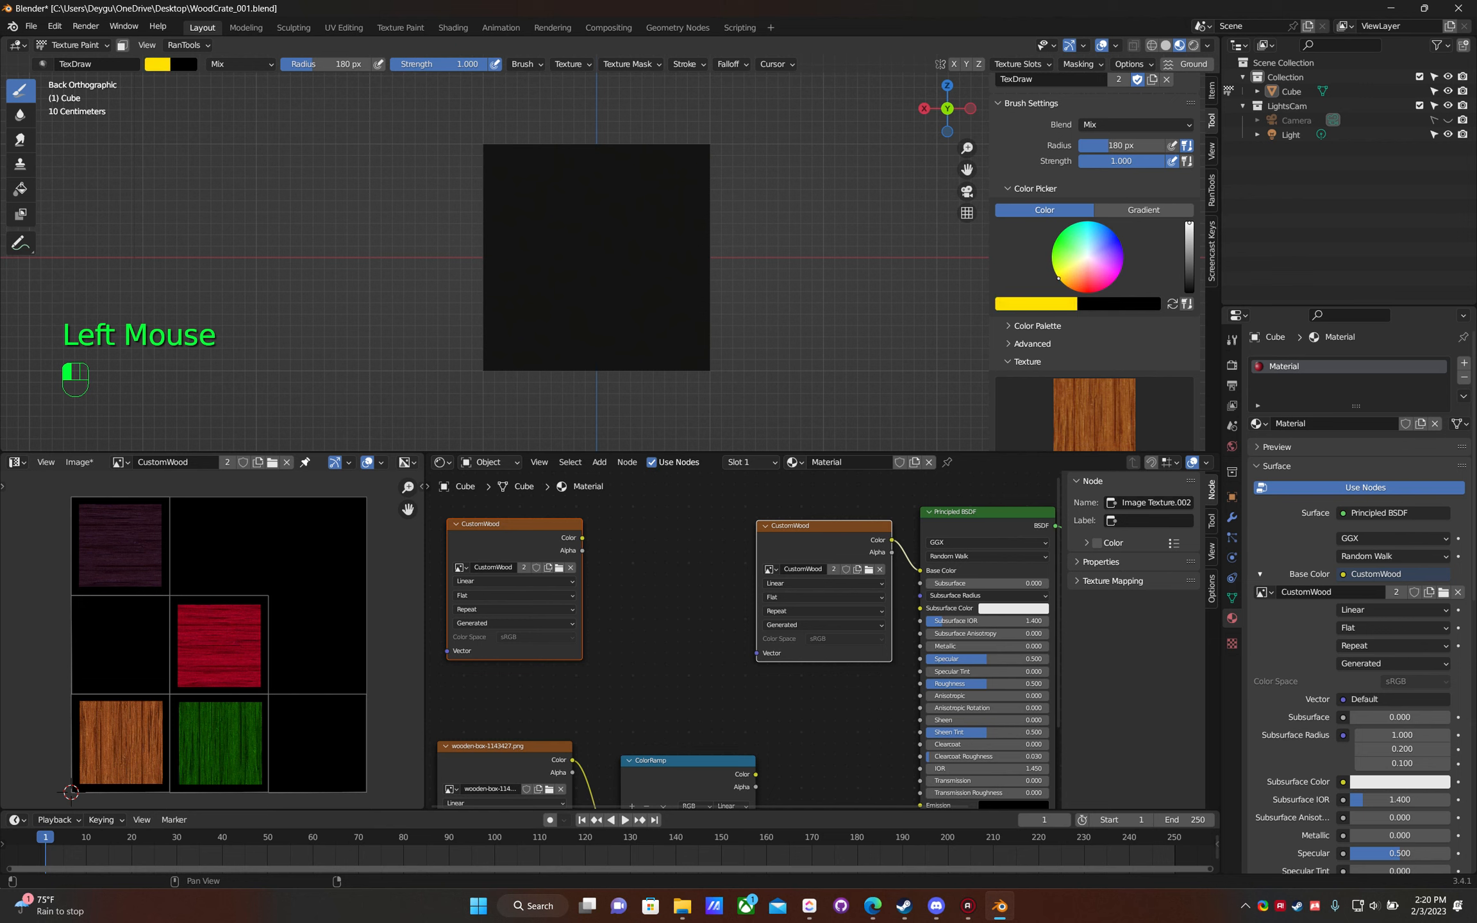
drag(516, 177, 503, 359)
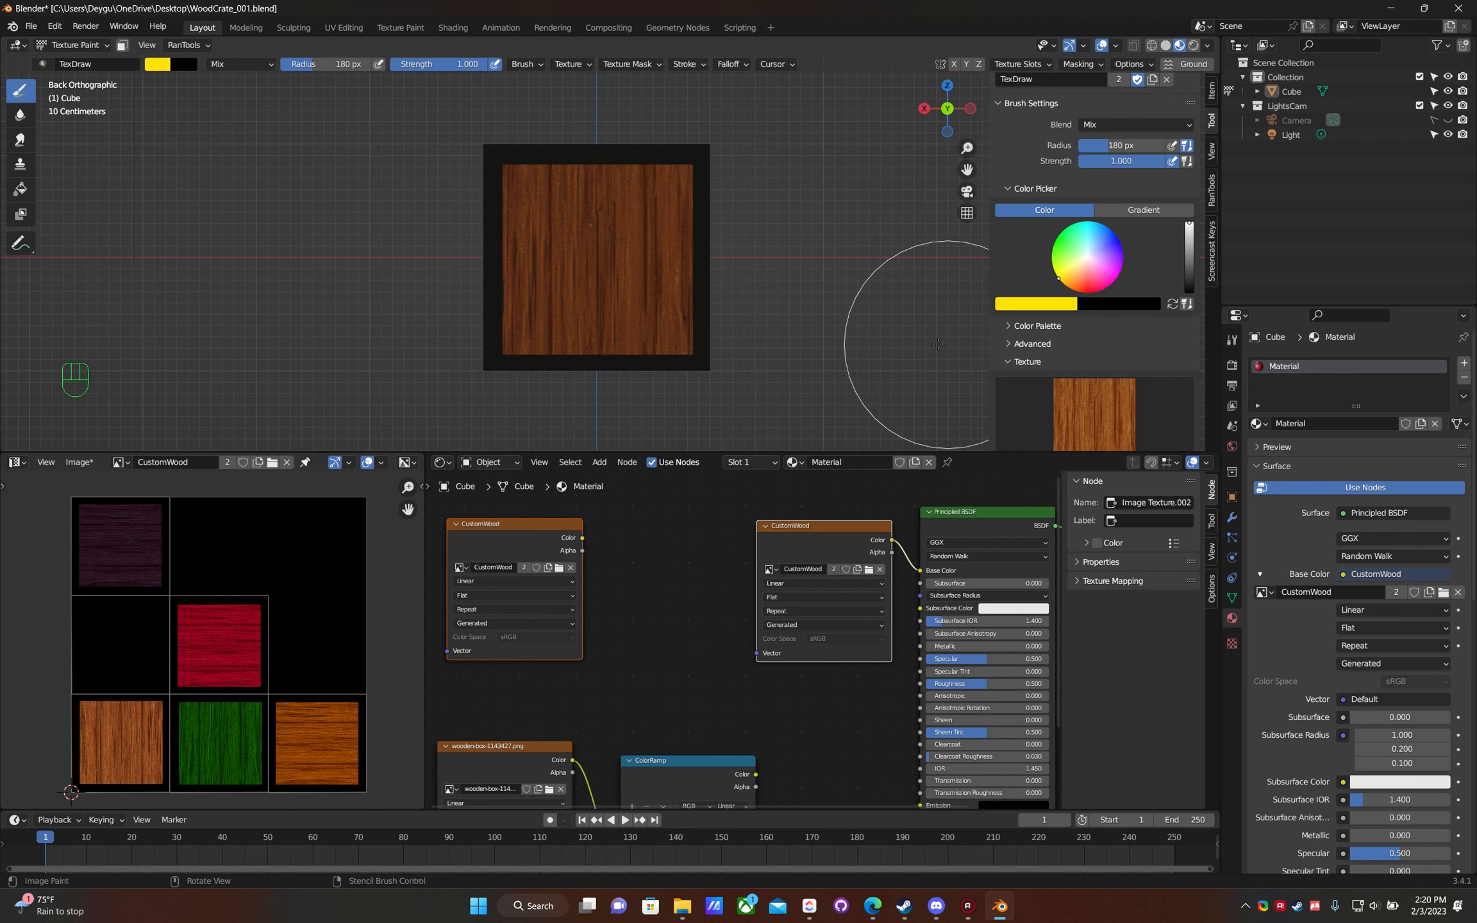
- Centre the wood stencil over the cube's bottom face in bottom view and paint it in cyan
mouse_move(709, 297)
middle_down()
mouse_move(690, 327)
mouse_move(760, 220)
middle_up()
key(KP_1)
key(KP_7)
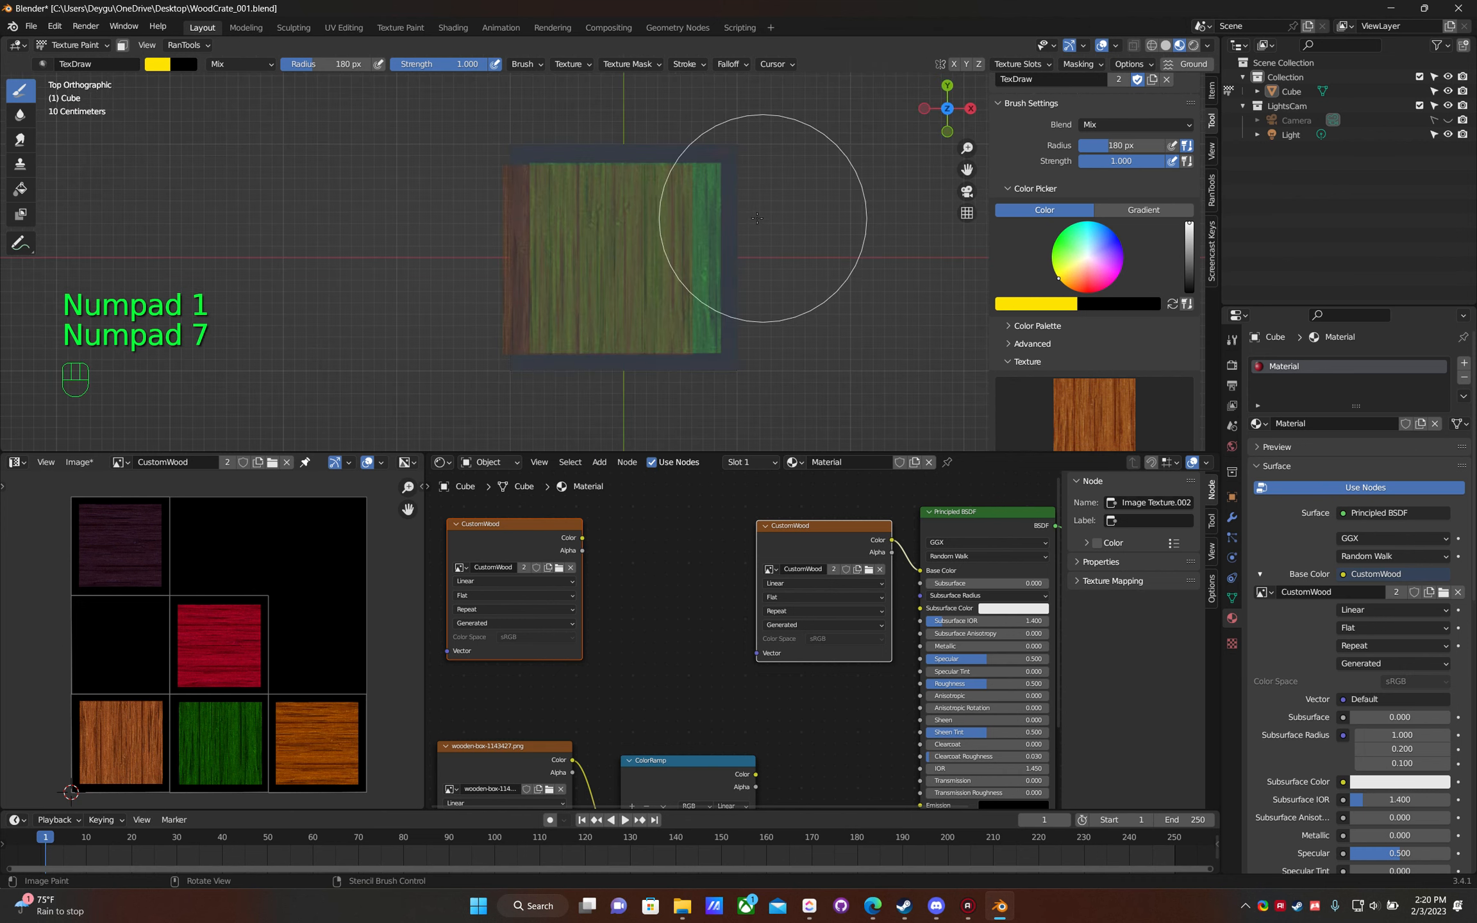
key(ctrl+KP_7)
mouse_move(756, 248)
right_down()
mouse_move(593, 263)
mouse_move(617, 257)
right_up()
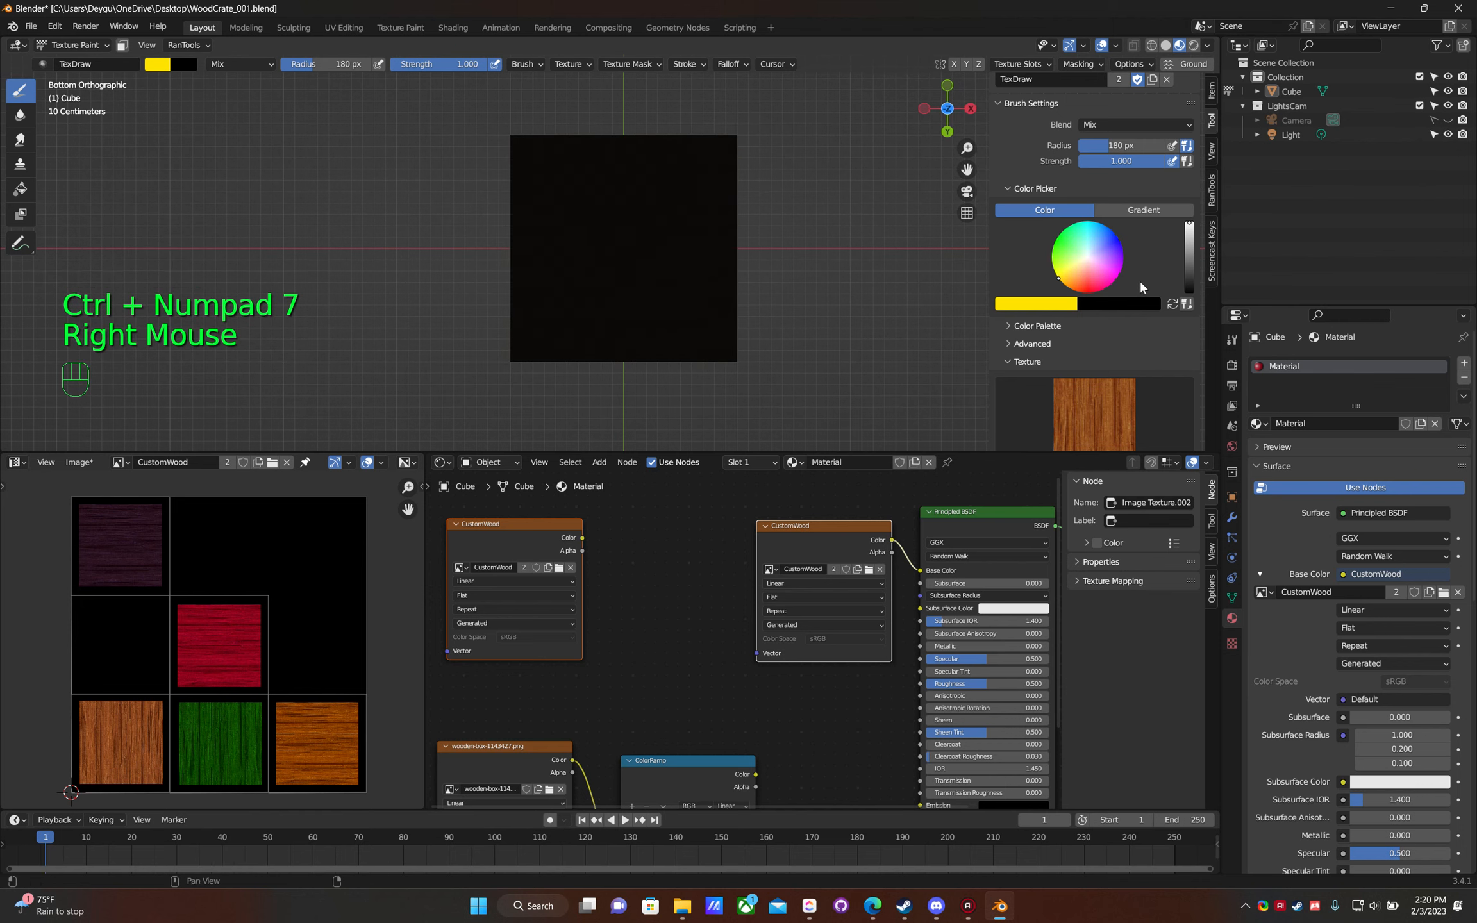
click(1086, 237)
click(1093, 222)
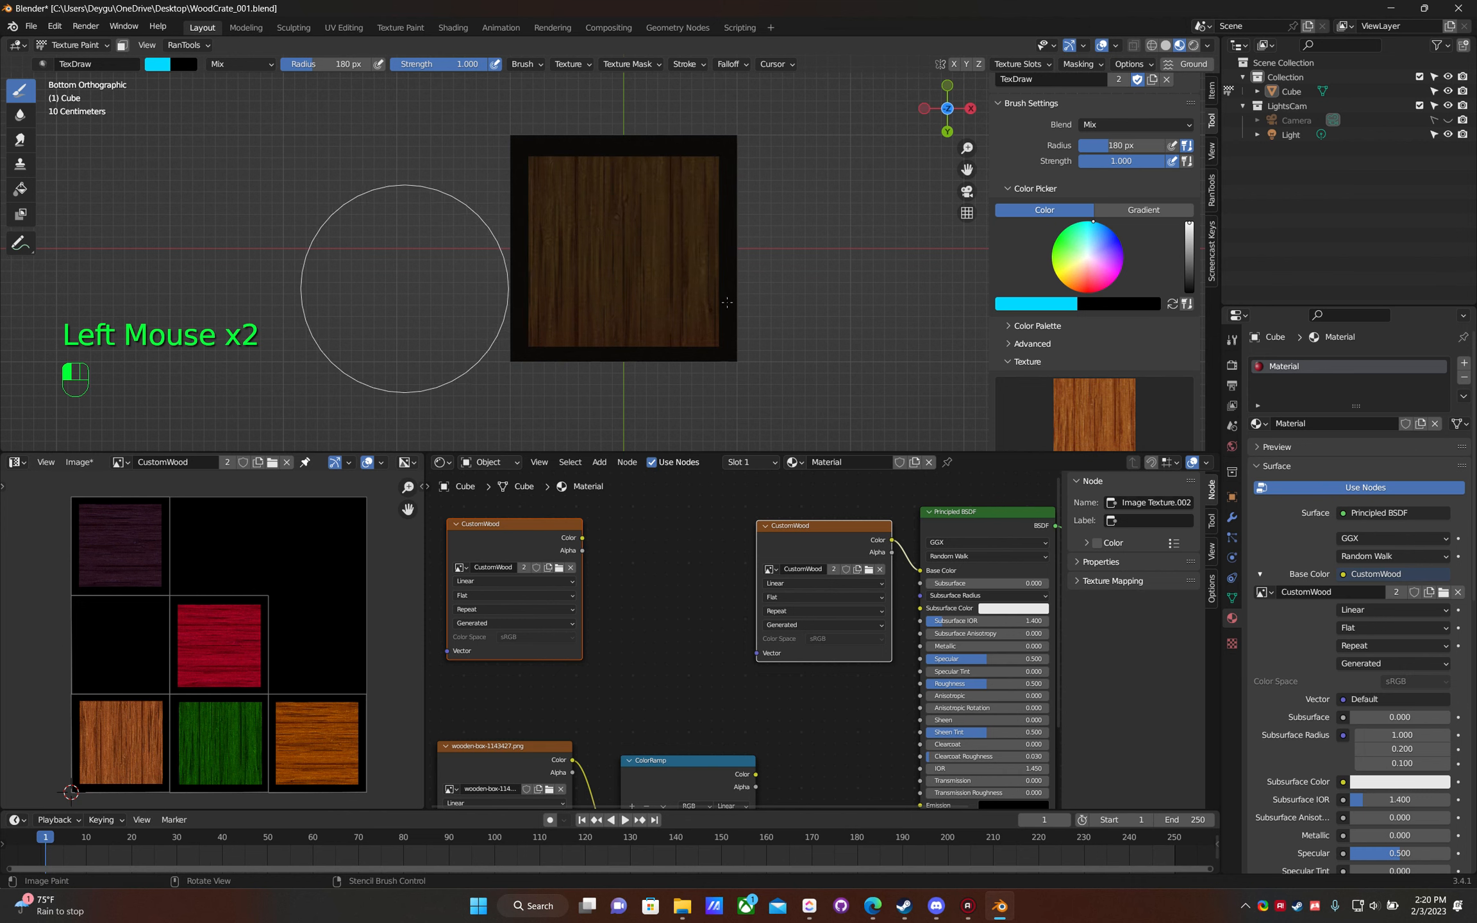
mouse_move(588, 329)
mouse_down()
mouse_move(453, 313)
mouse_move(657, 309)
mouse_up()
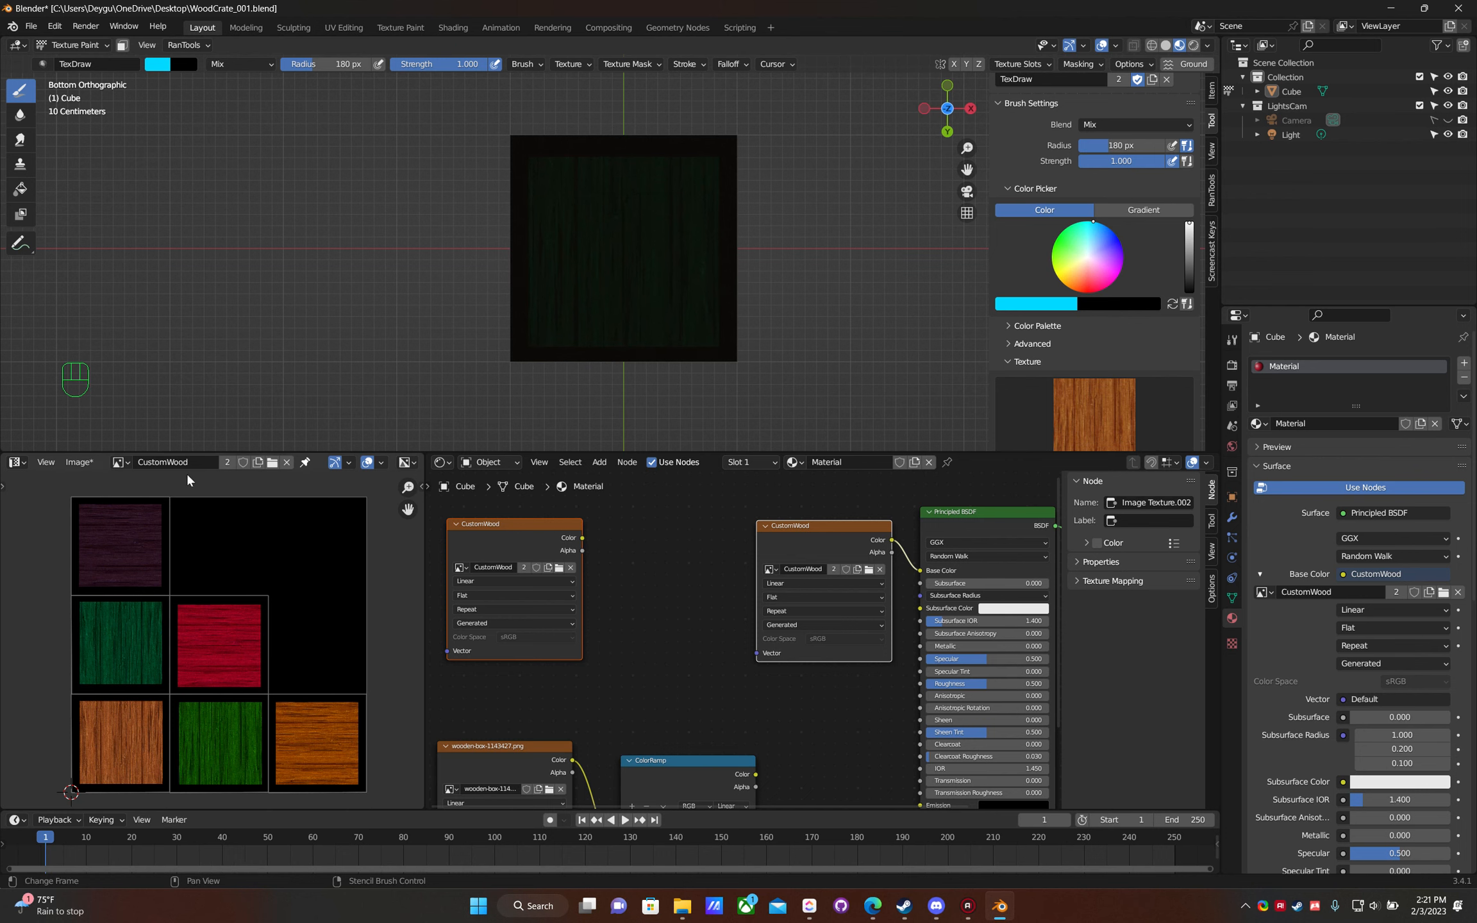
- Set the brush colour to dark brown and reshape the stencil into a narrow horizontal plank along the bottom face's upper edge
mouse_move(600, 286)
right_down()
mouse_move(792, 295)
mouse_move(863, 280)
mouse_move(604, 287)
right_up()
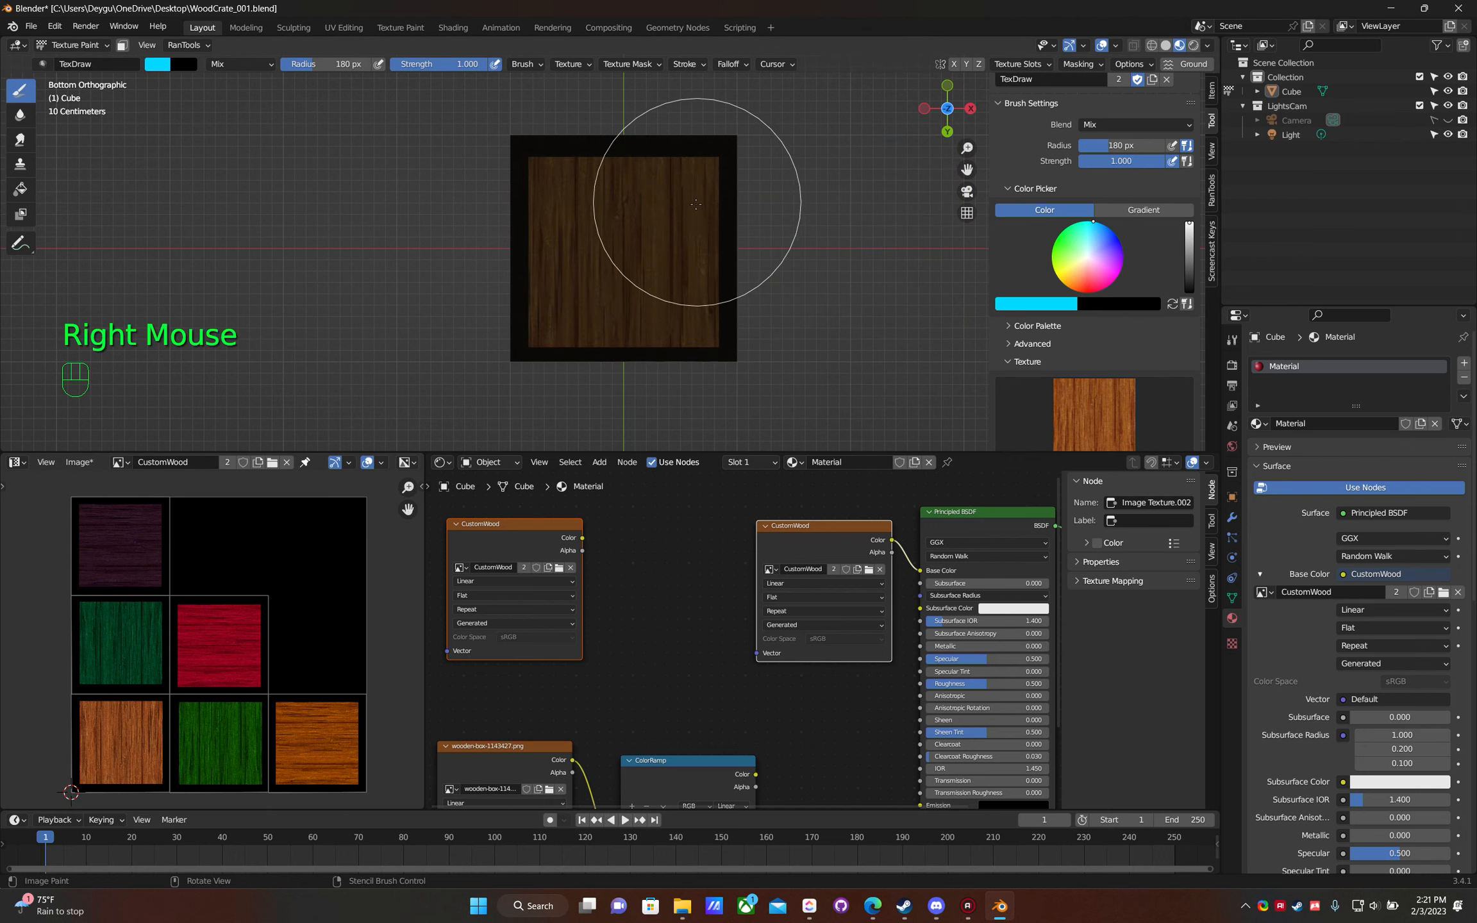
drag(1190, 251, 1189, 261)
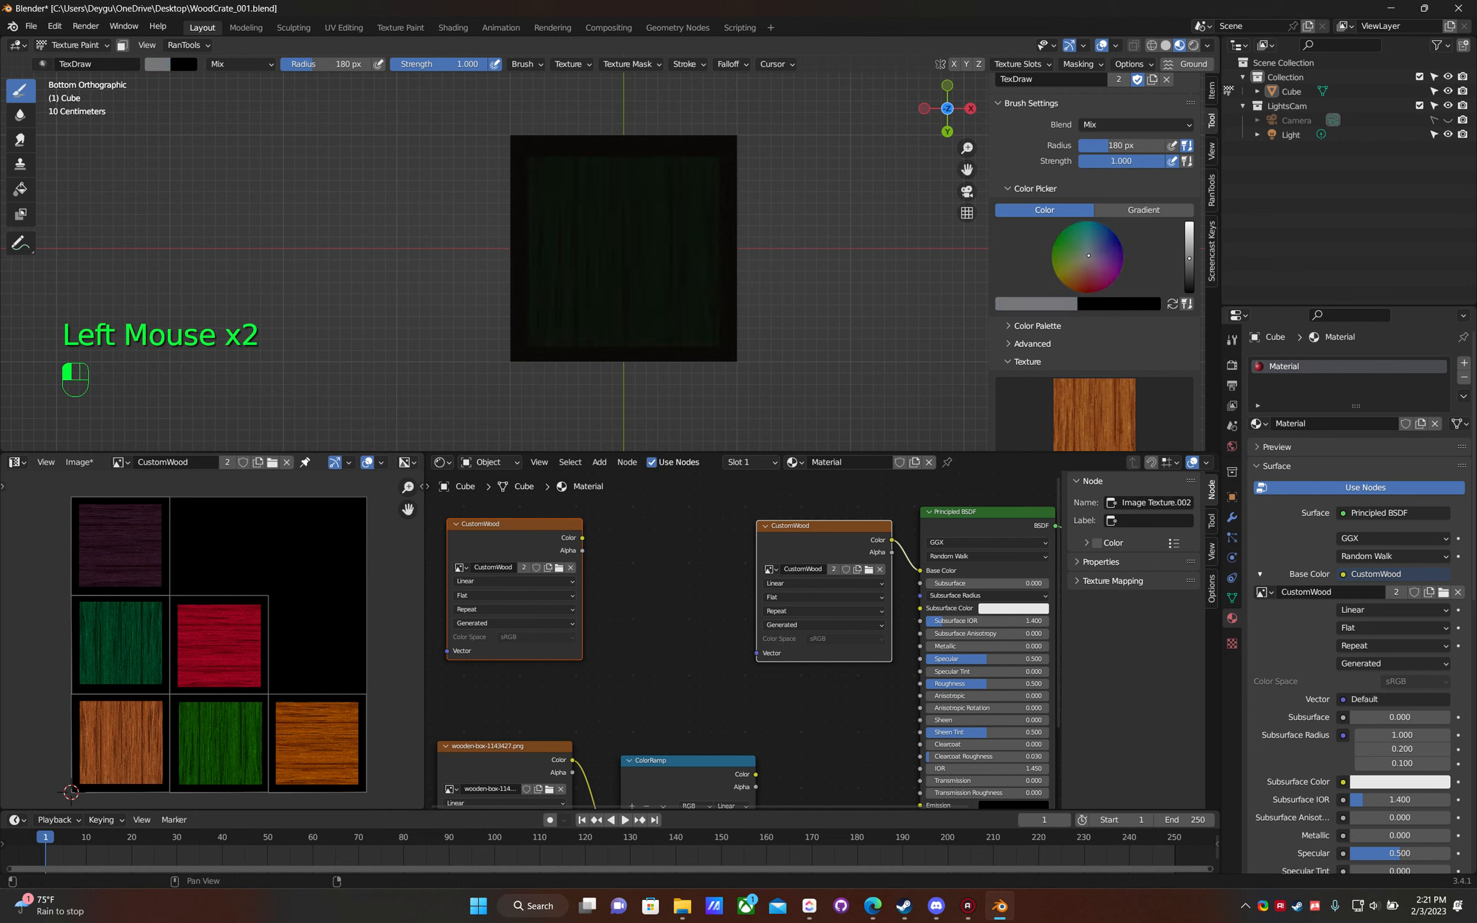
click(1190, 275)
click(1188, 273)
ctrl+right_drag(669, 226, 729, 149)
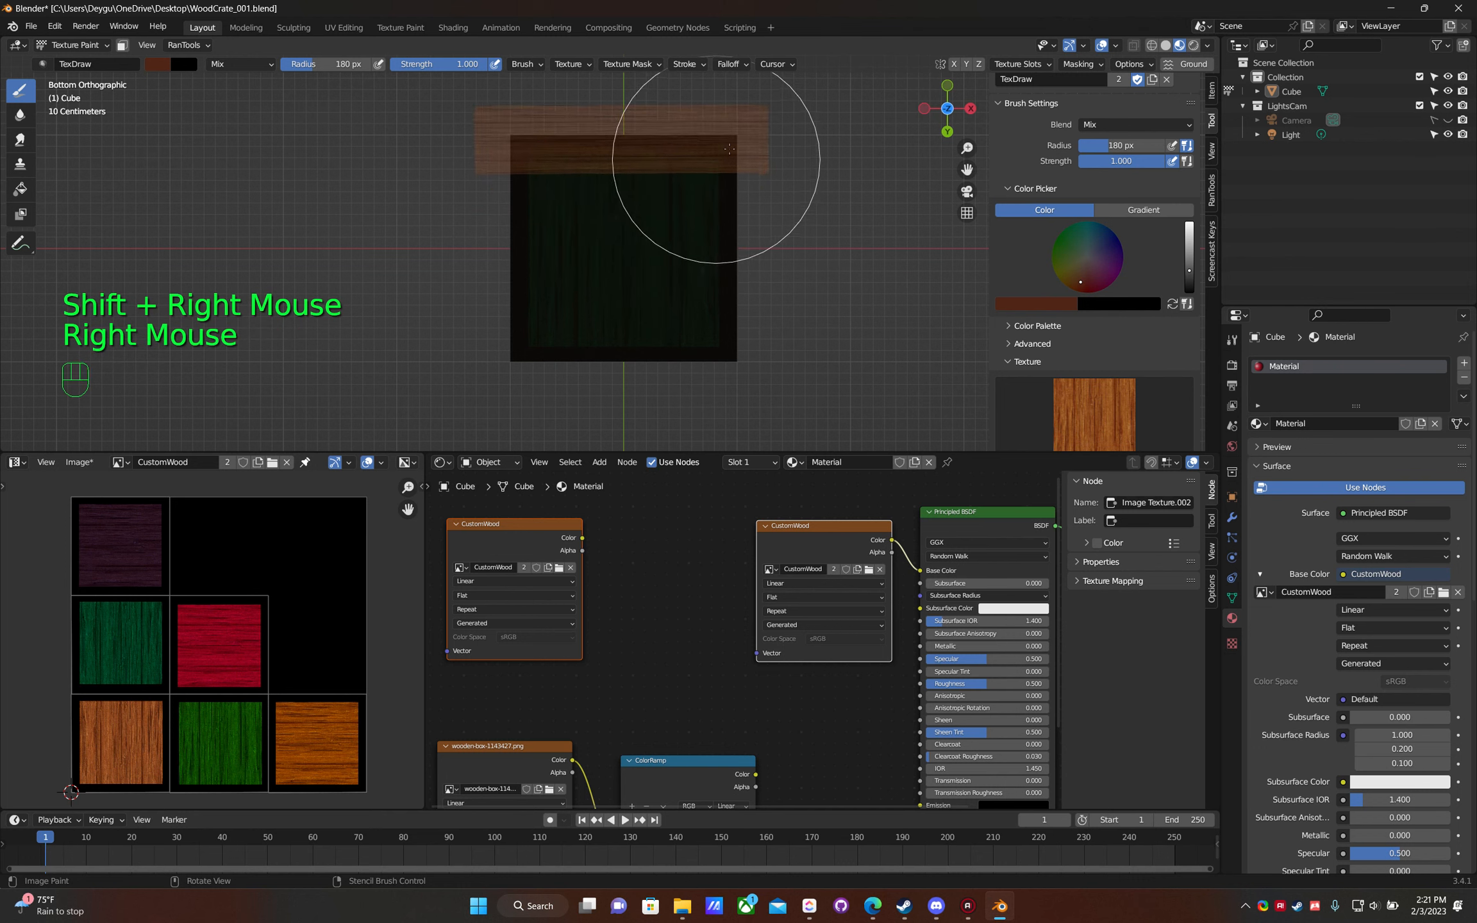
- Paint the dark brown plank along the upper and lower edges of the cube's bottom face
drag(729, 144, 746, 148)
drag(547, 147, 527, 152)
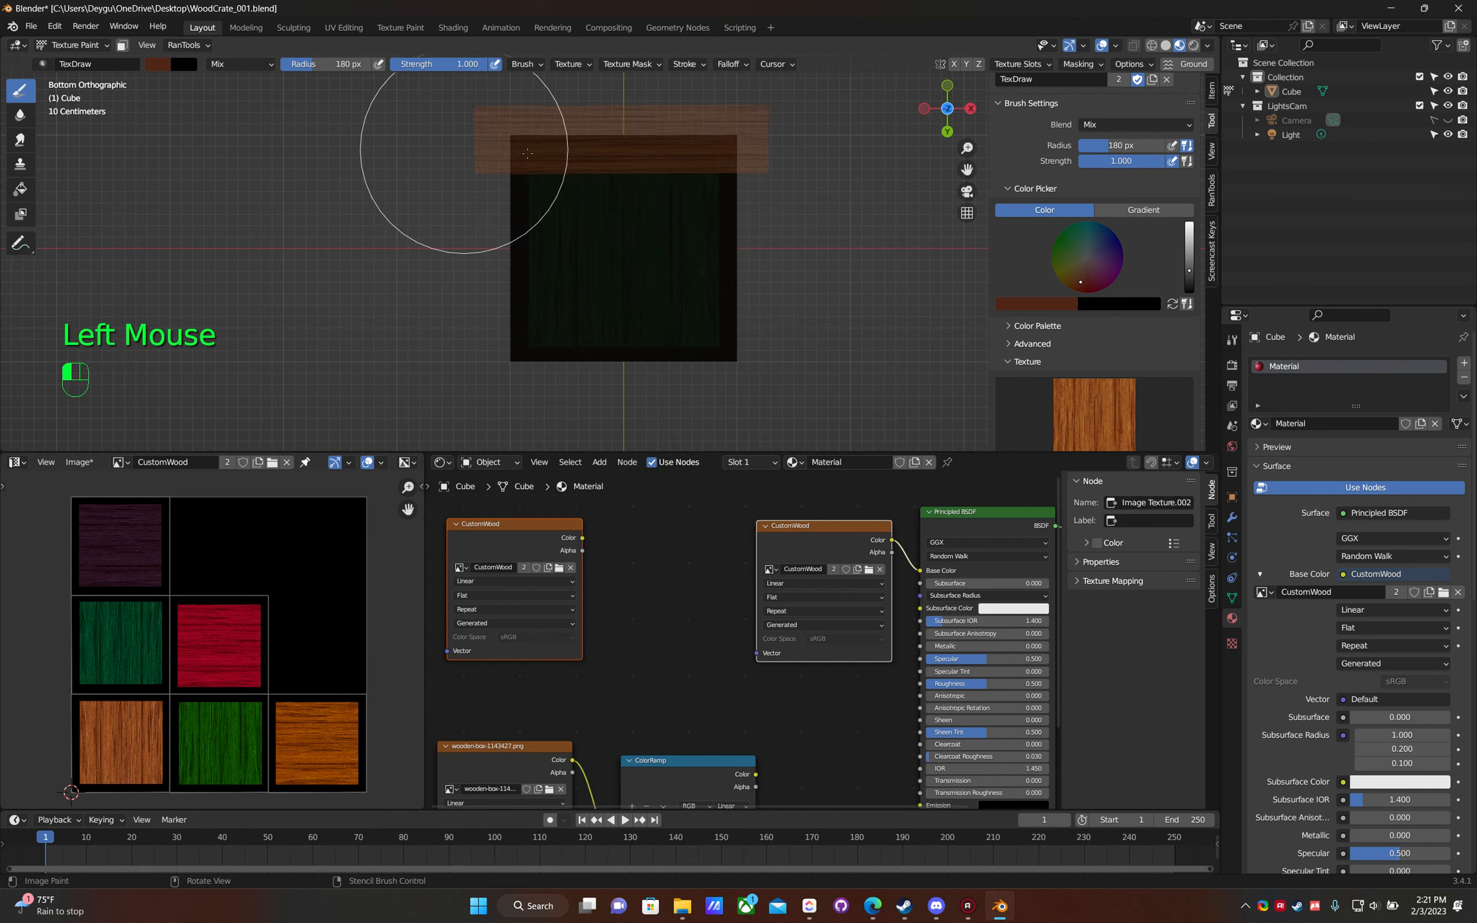
drag(380, 168, 610, 116)
mouse_move(609, 116)
right_down()
mouse_move(659, 526)
mouse_move(659, 387)
right_up()
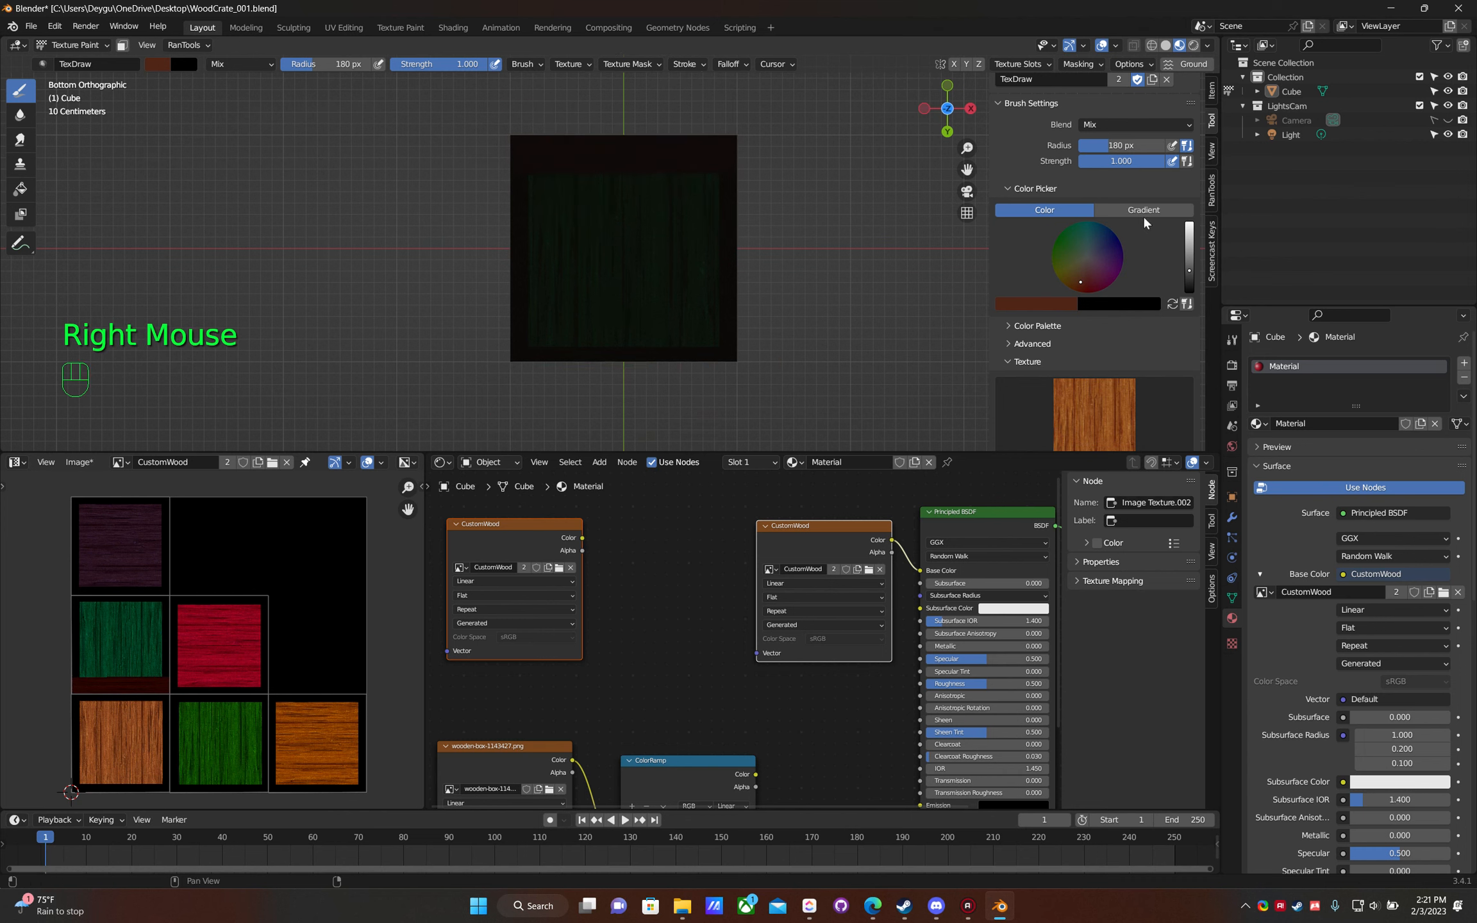
drag(737, 372, 634, 374)
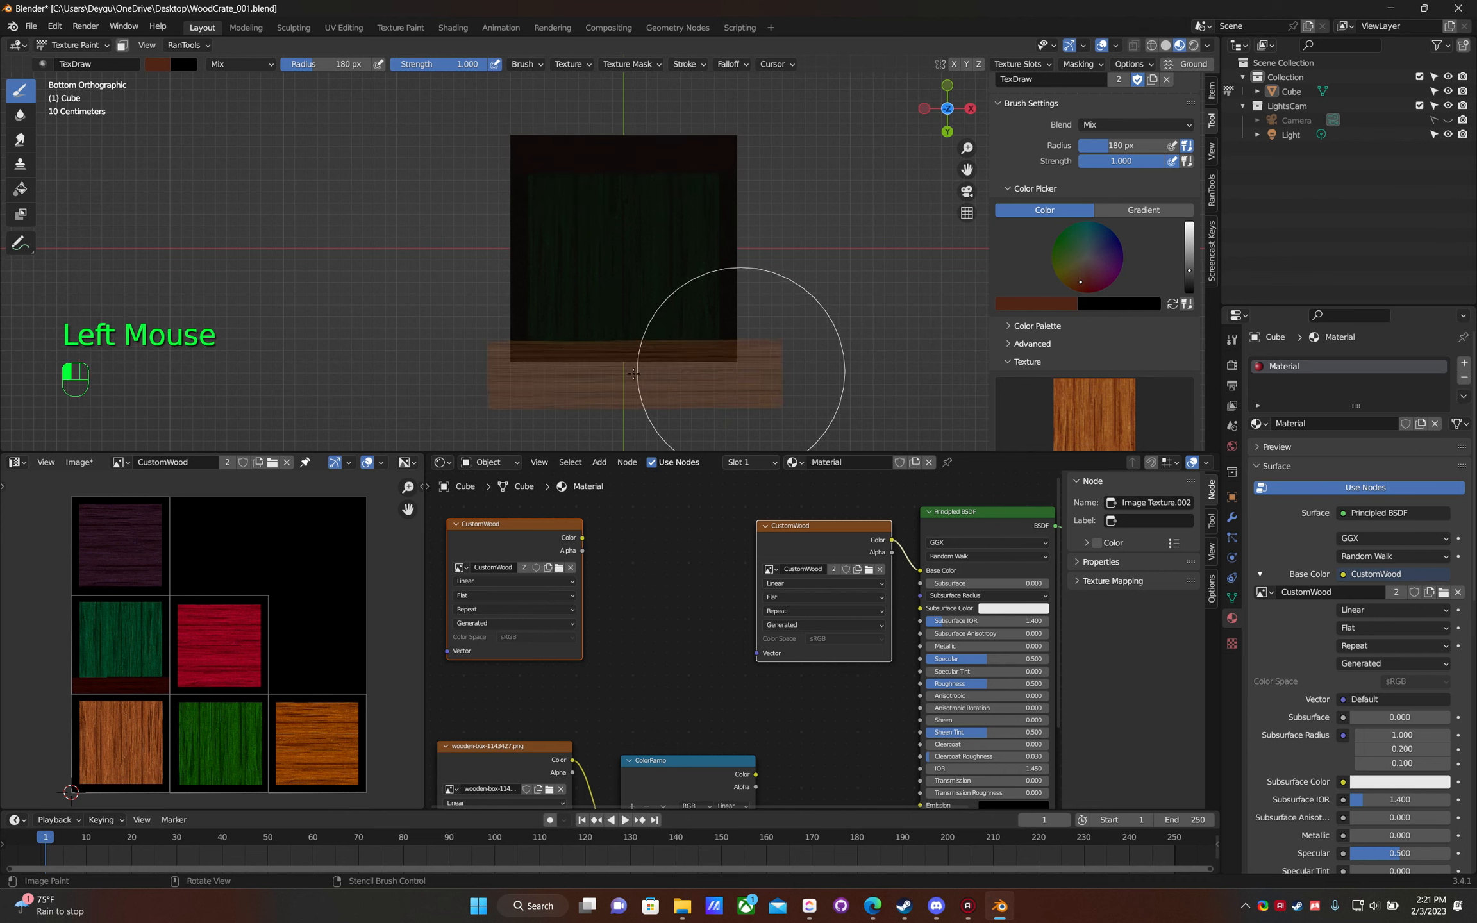
right_drag(676, 383, 673, 372)
mouse_move(750, 339)
mouse_down()
mouse_move(445, 329)
mouse_move(742, 330)
mouse_up()
- Paint the dark brown plank along the lower edges of the cube's front and right faces
middle_drag(742, 330, 751, 293)
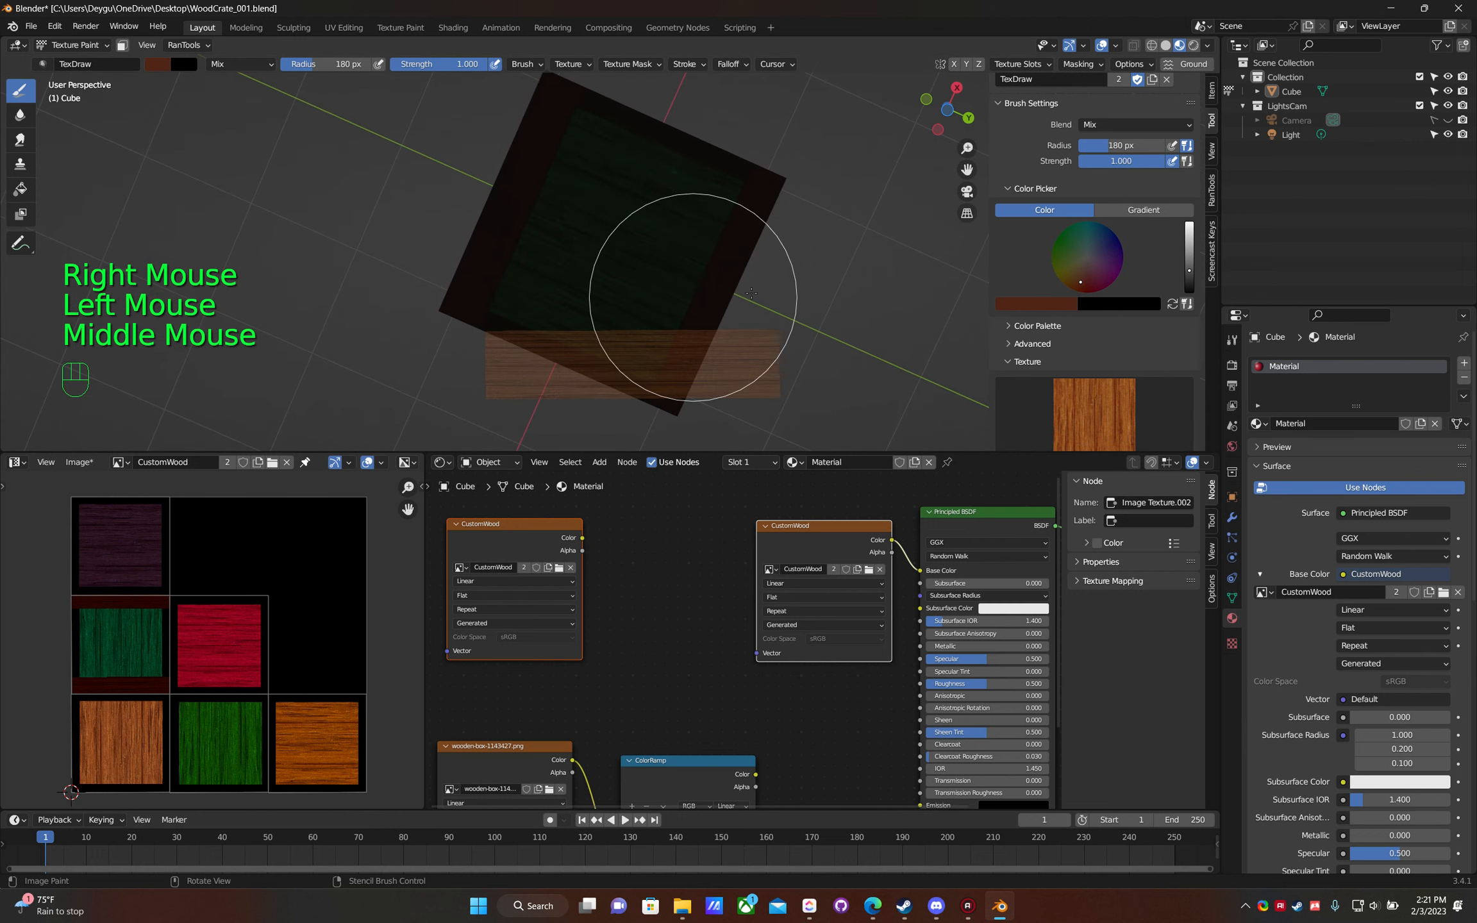
key(KP_1)
mouse_move(693, 358)
mouse_down()
mouse_move(732, 329)
mouse_move(346, 314)
mouse_move(719, 346)
mouse_move(448, 330)
mouse_move(686, 352)
mouse_move(795, 344)
mouse_up()
key(KP_3)
key(KP_1)
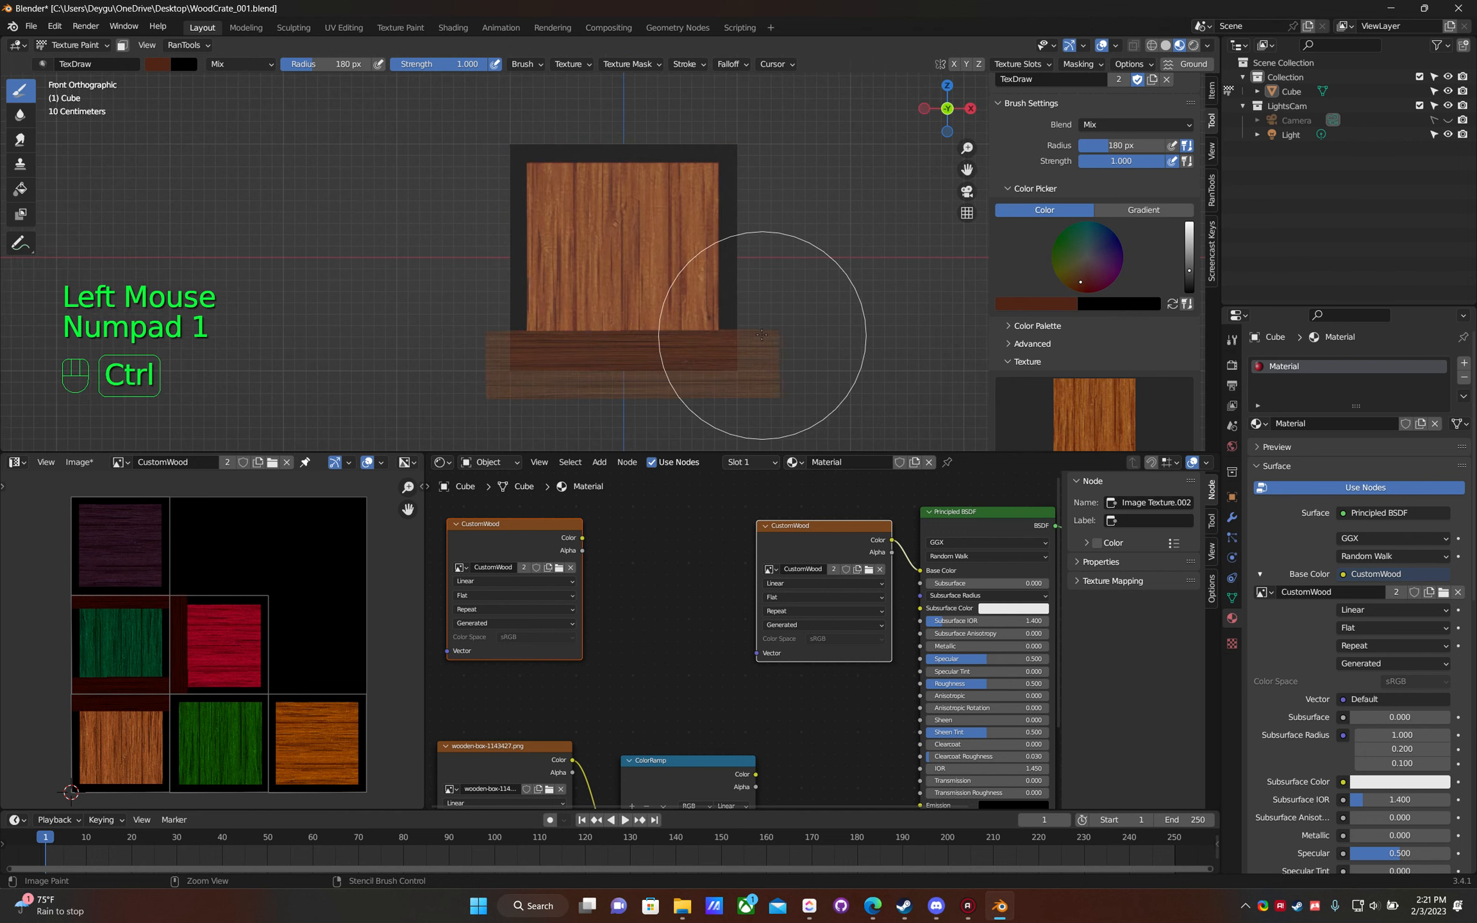
- Paint the dark brown plank along the lower edge of the cube's back face in back view
key(ctrl+KP_1)
mouse_move(650, 346)
mouse_down()
mouse_move(448, 367)
mouse_move(775, 365)
mouse_up()
drag(423, 367, 468, 357)
right_drag(556, 357, 539, 358)
mouse_move(540, 358)
mouse_down()
mouse_move(576, 352)
mouse_move(521, 361)
mouse_up()
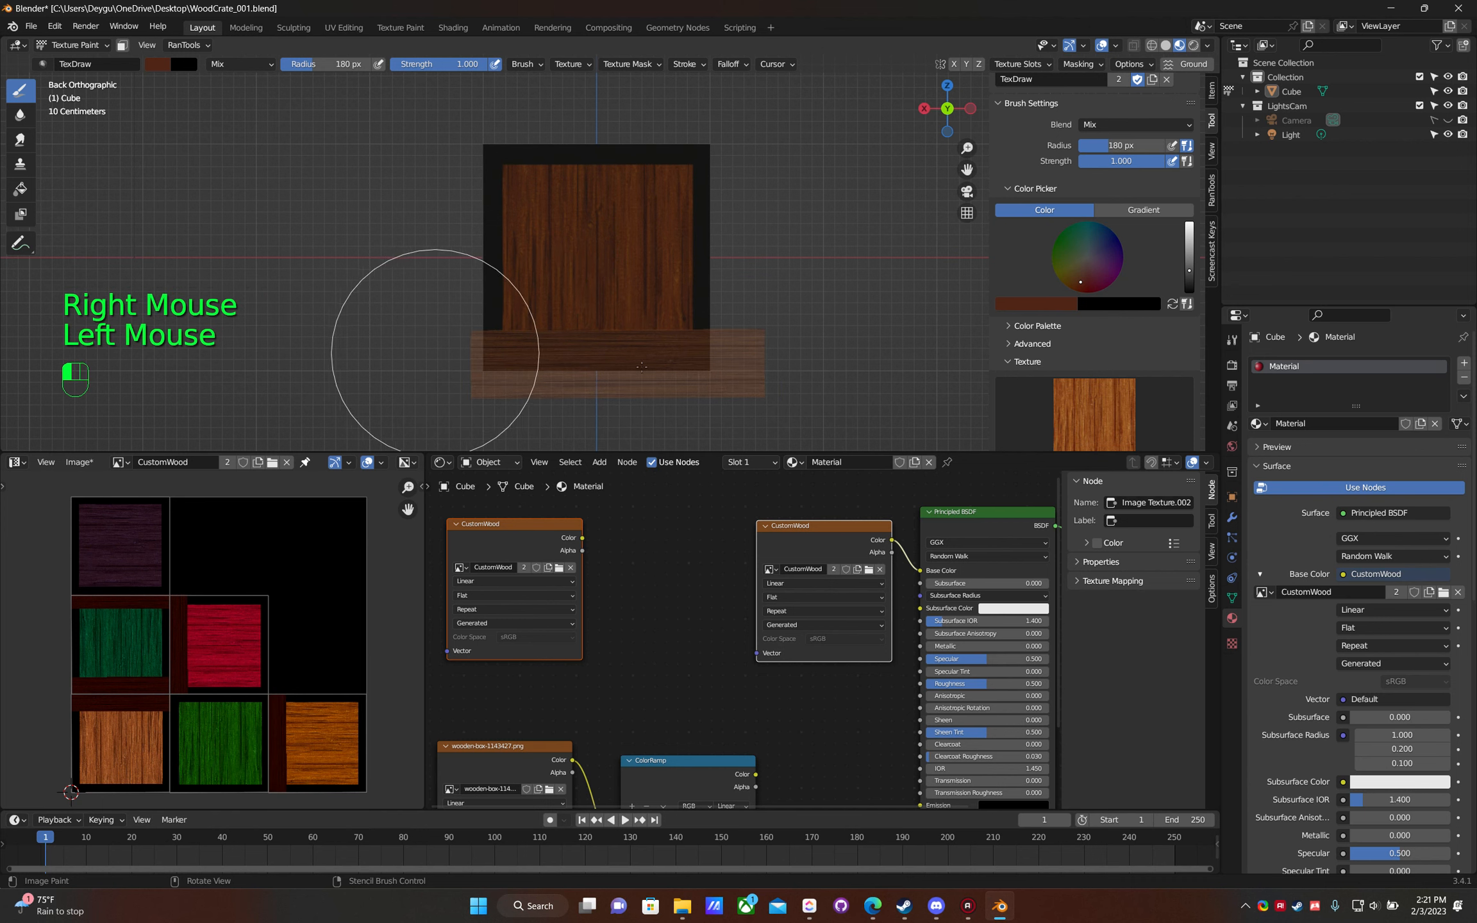
- Paint the dark brown plank along the lower edges of the cube's right and left faces
key(KP_3)
mouse_move(676, 347)
mouse_down()
mouse_move(718, 363)
mouse_move(423, 322)
mouse_up()
key(KP_1)
key(KP_3)
key(ctrl+KP_3)
drag(699, 328, 439, 346)
- Move the plank stencil to the upper edge of the cube's left face and paint it dark brown
right_drag(575, 375, 565, 147)
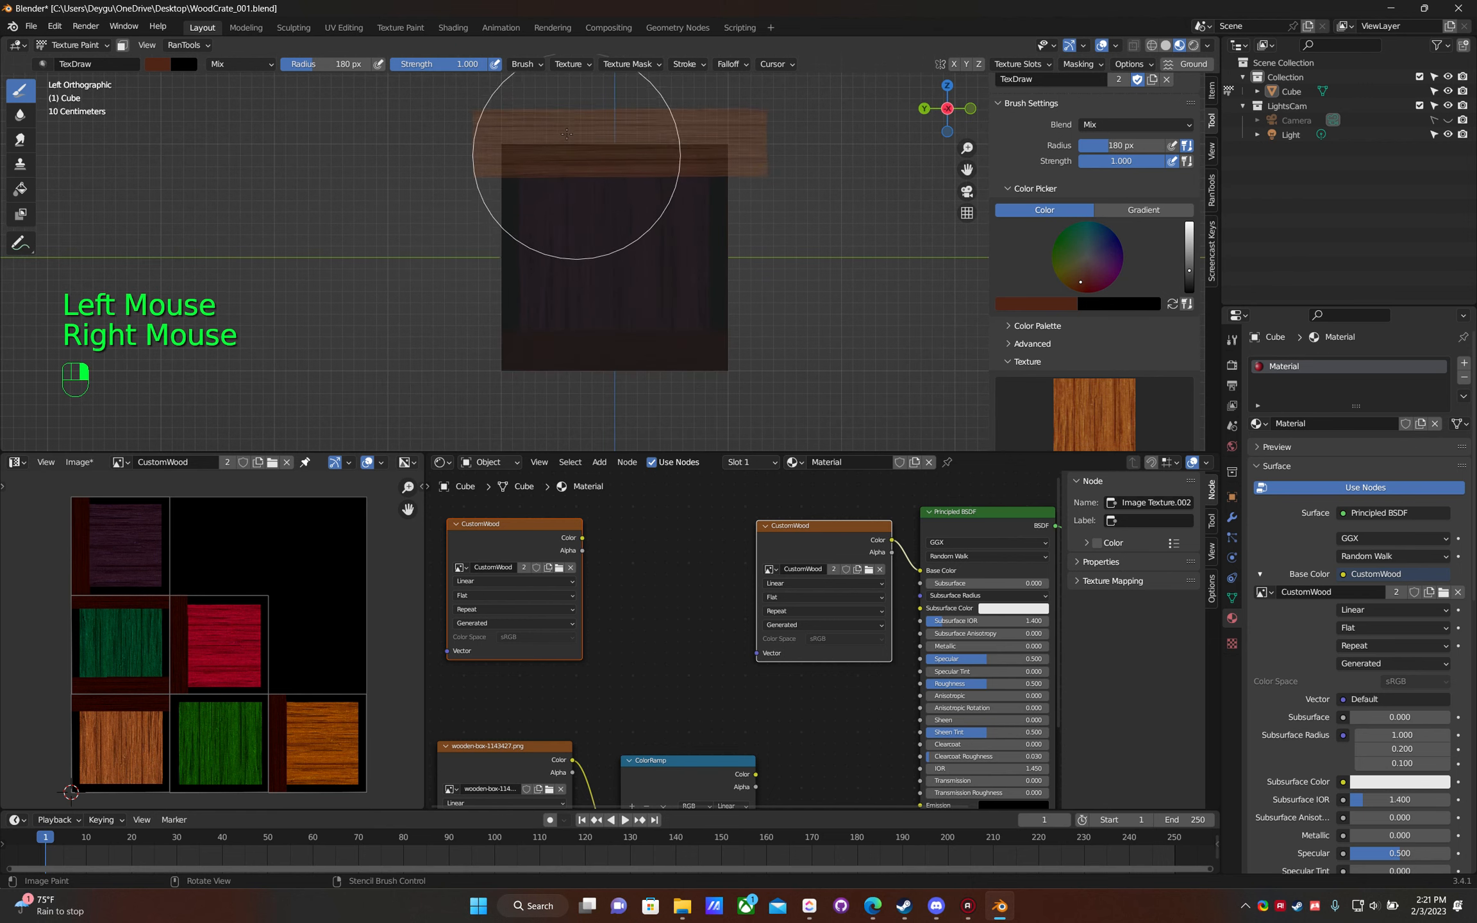
drag(712, 163, 568, 164)
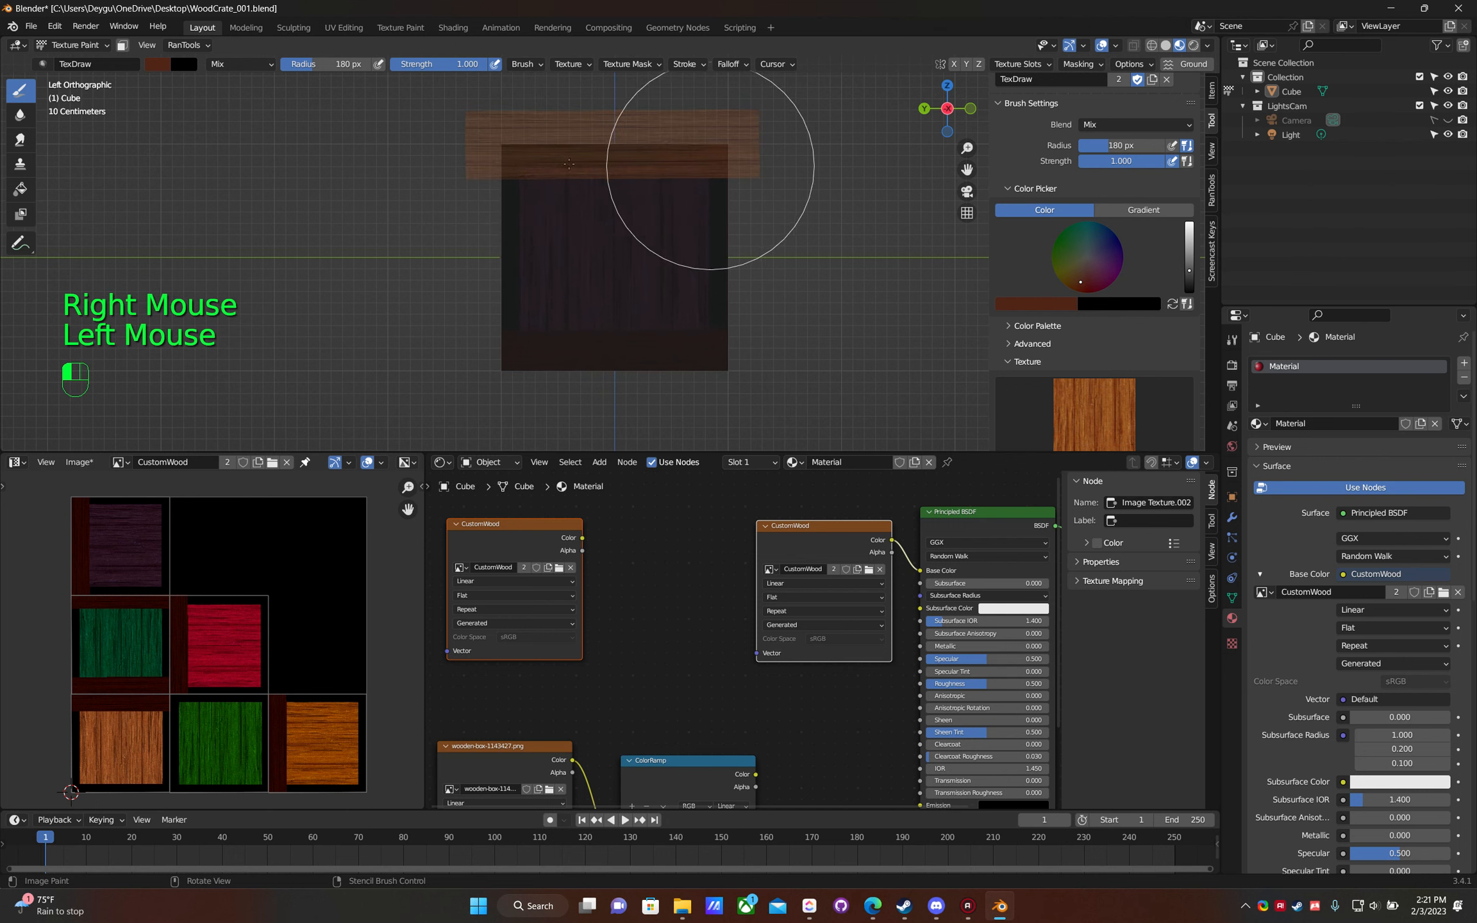
mouse_move(782, 180)
mouse_down()
mouse_move(545, 168)
mouse_move(567, 168)
mouse_up()
mouse_move(677, 166)
right_down()
mouse_move(722, 173)
mouse_move(637, 161)
right_up()
- Paint the dark brown plank along the upper edges of the cube's right and front faces
key(KP_3)
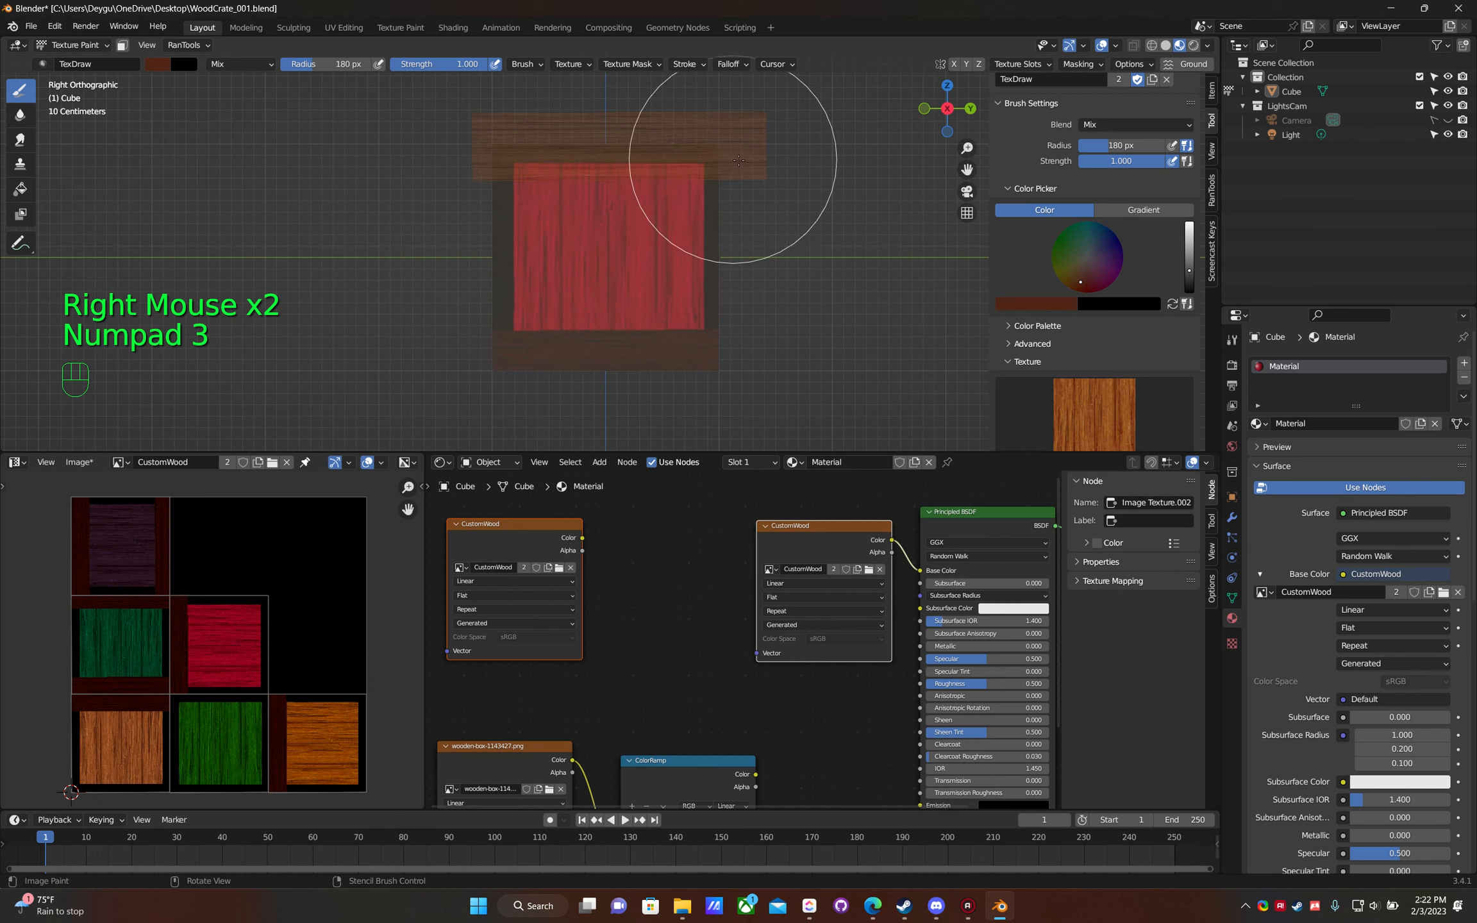
drag(738, 161, 417, 154)
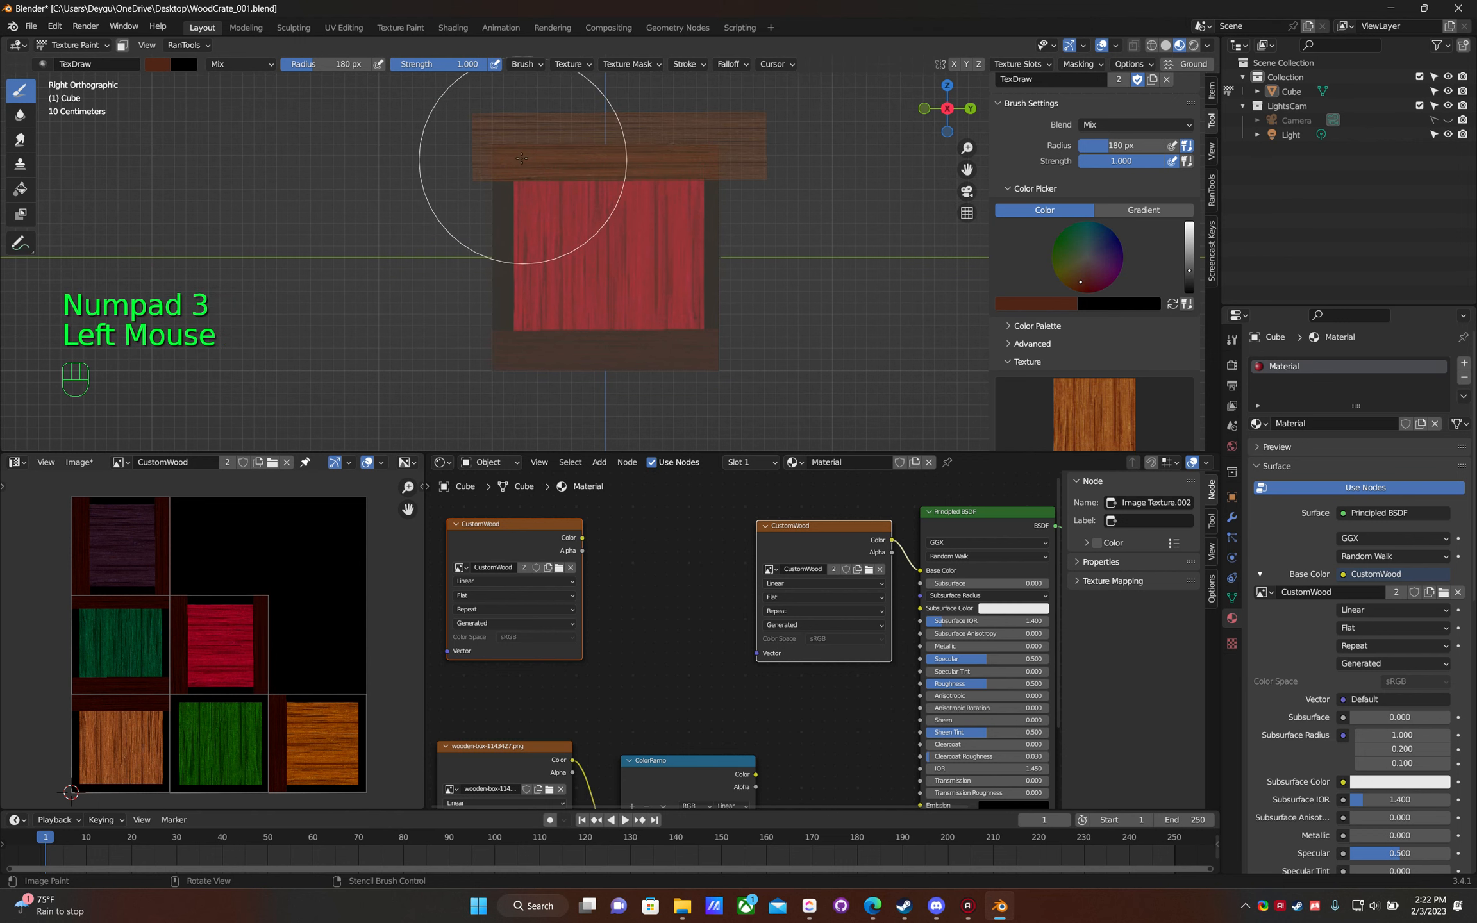
key(KP_1)
drag(763, 164, 424, 163)
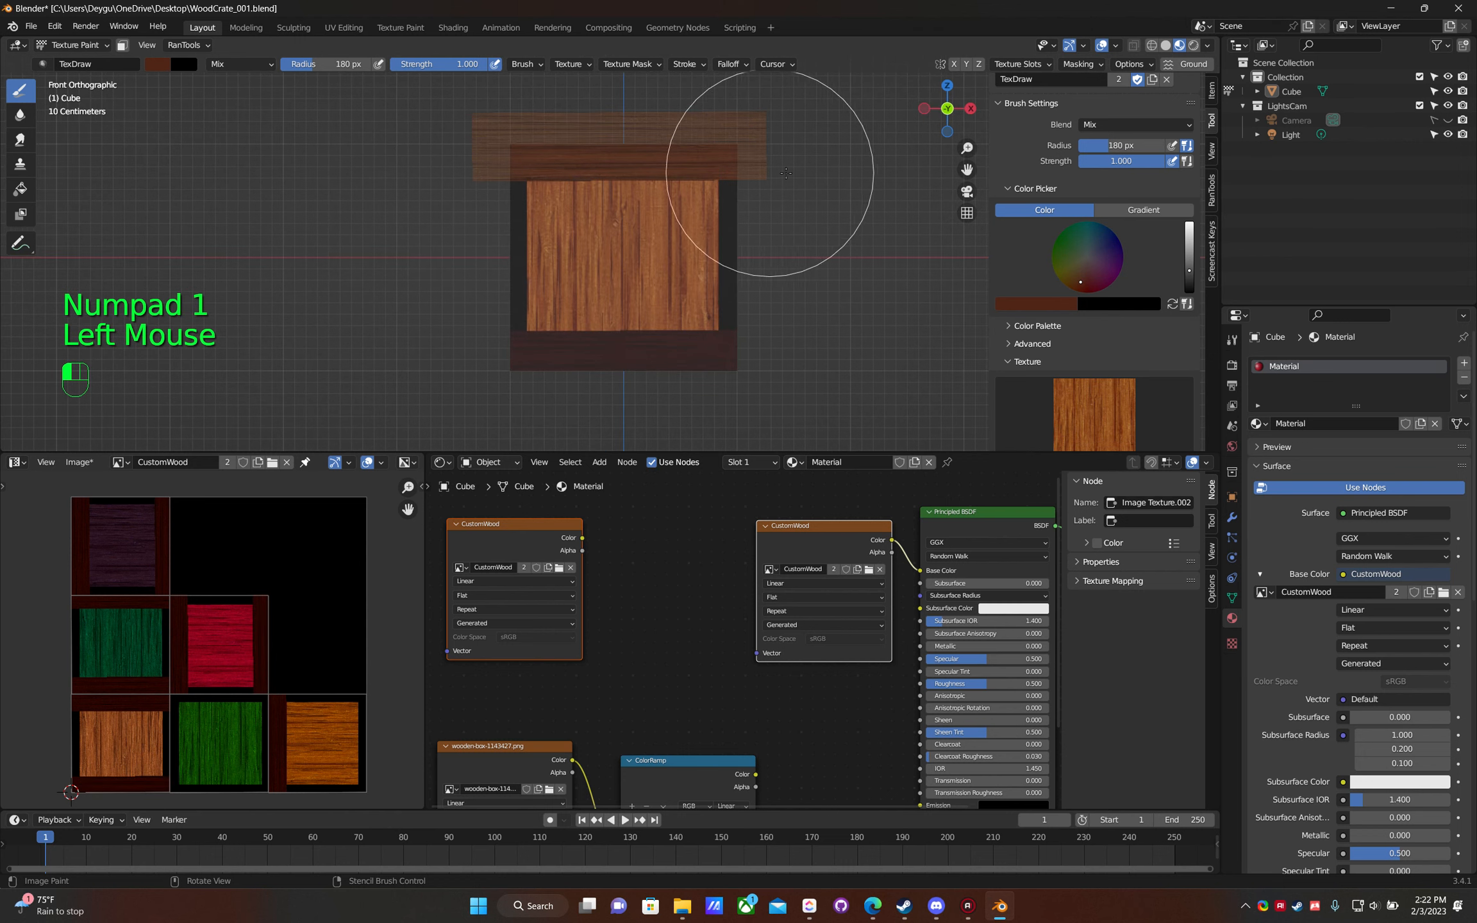
- Paint the dark brown plank along the upper edges of the cube's left and back faces
key(KP_3)
key(ctrl+KP_3)
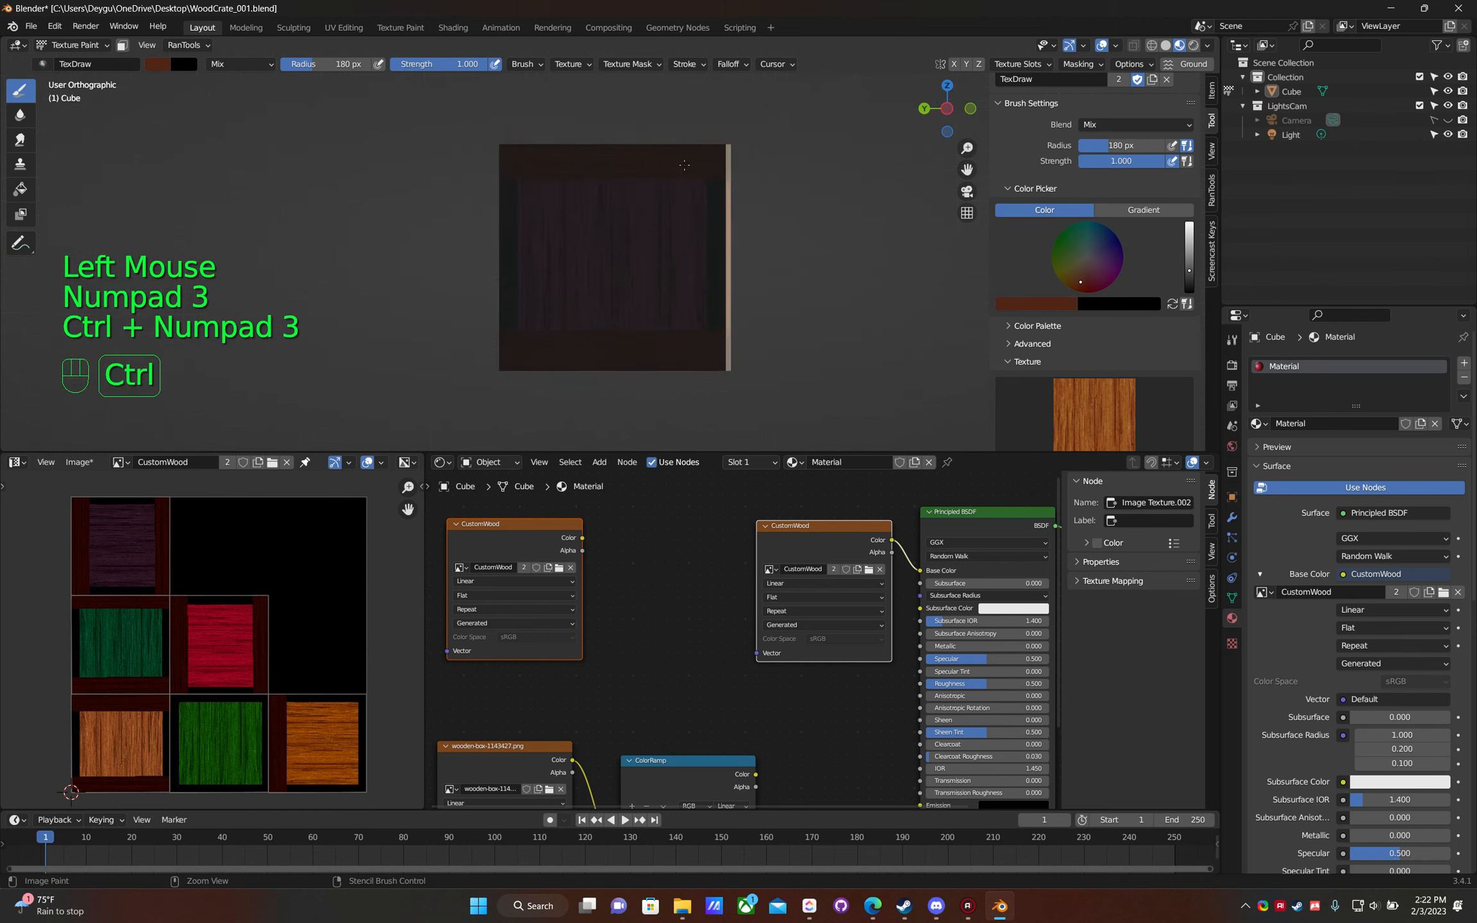
drag(680, 165, 680, 166)
key(KP_1)
key(ctrl+KP_1)
mouse_move(681, 159)
mouse_down()
mouse_move(421, 152)
mouse_move(739, 156)
mouse_move(482, 172)
mouse_move(720, 162)
mouse_up()
- Turn the plank stencil upright and paint it along both vertical edges of the cube's back face
mouse_move(721, 162)
right_down()
mouse_move(598, 255)
mouse_move(651, 300)
mouse_move(600, 287)
mouse_move(451, 312)
mouse_move(431, 334)
mouse_move(480, 324)
mouse_move(546, 348)
mouse_move(508, 362)
right_up()
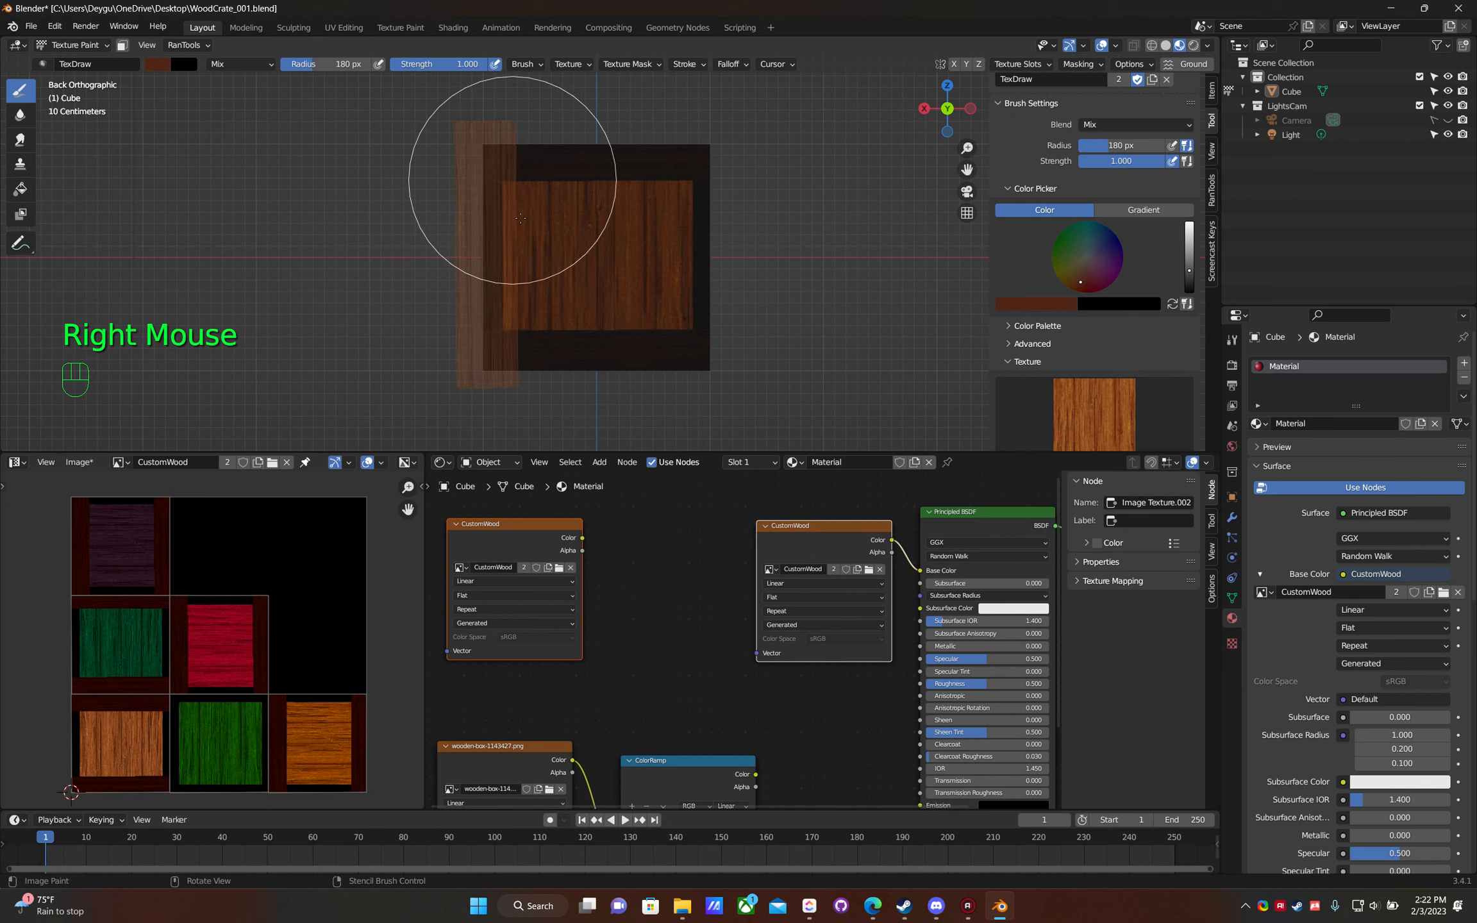
mouse_move(490, 138)
mouse_down()
mouse_move(461, 346)
mouse_move(507, 128)
mouse_up()
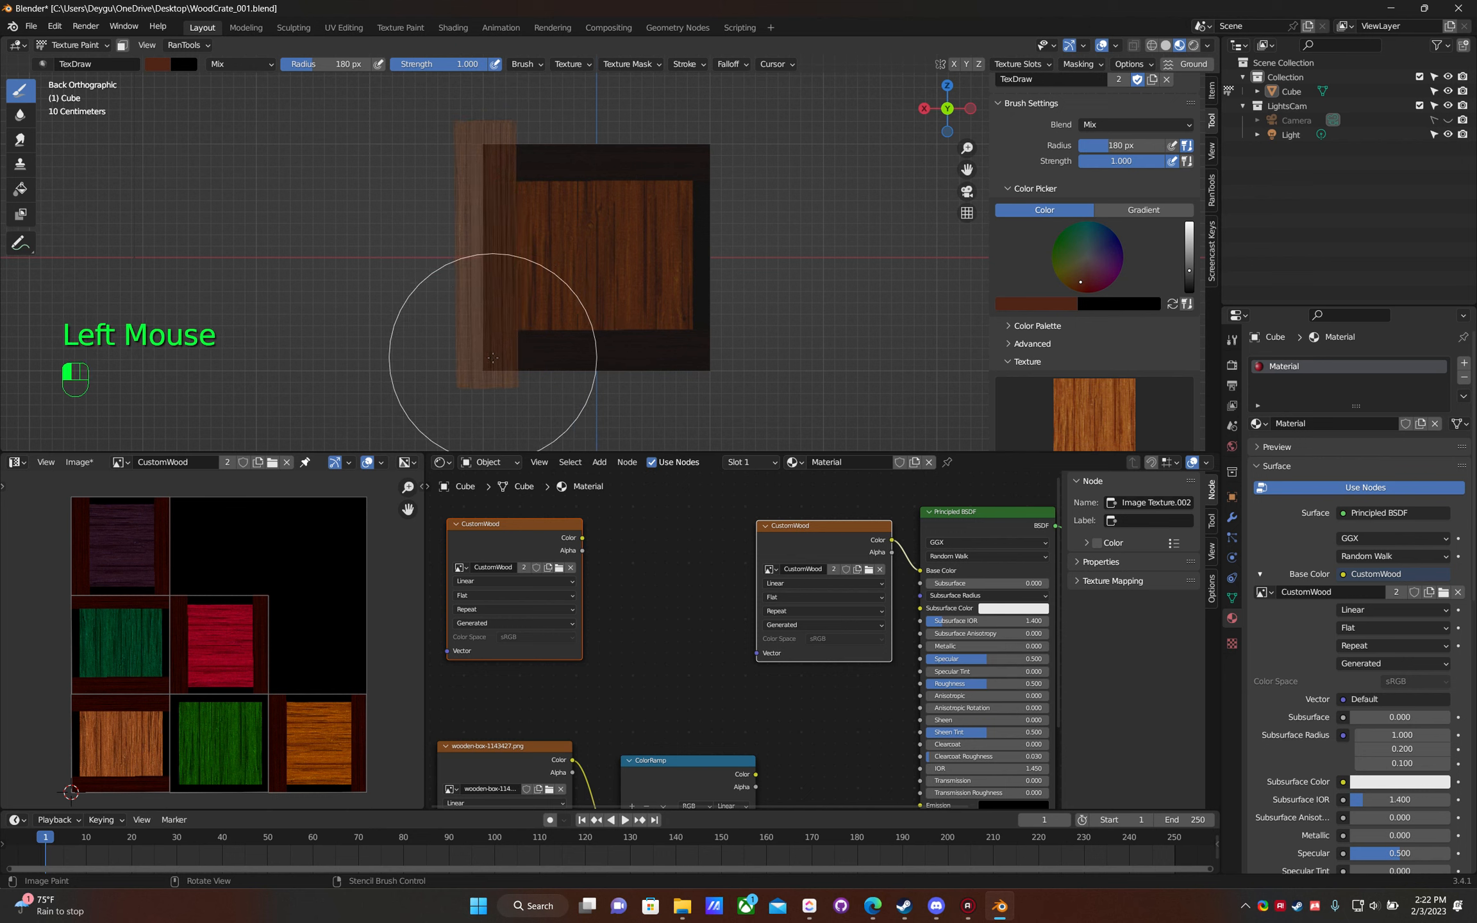
mouse_move(478, 317)
right_down()
mouse_move(705, 300)
mouse_move(693, 299)
right_up()
click(720, 119)
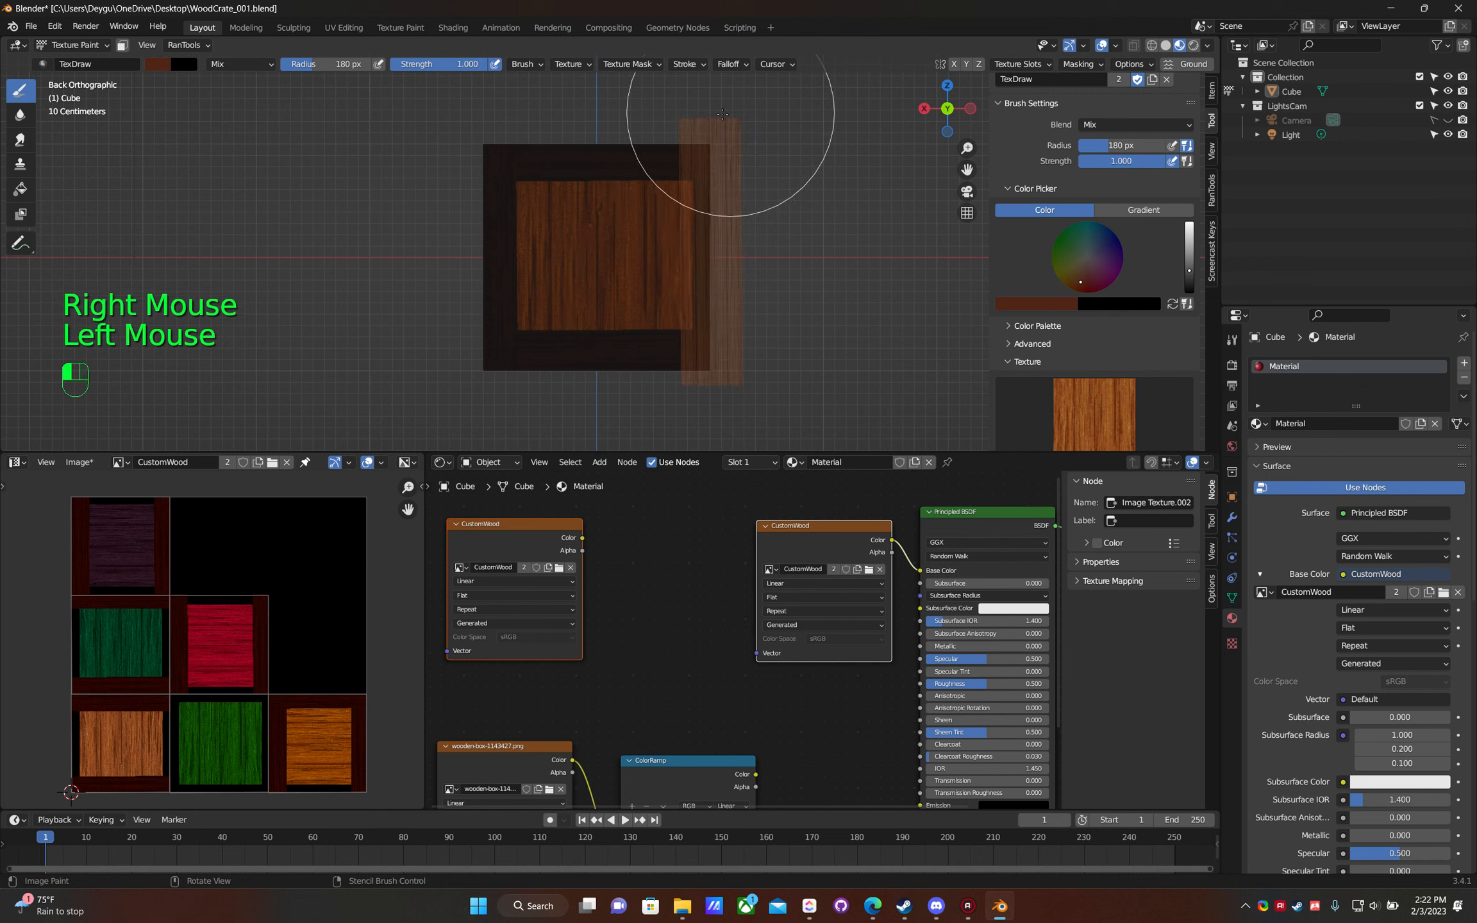
drag(695, 130, 718, 240)
drag(700, 384, 708, 383)
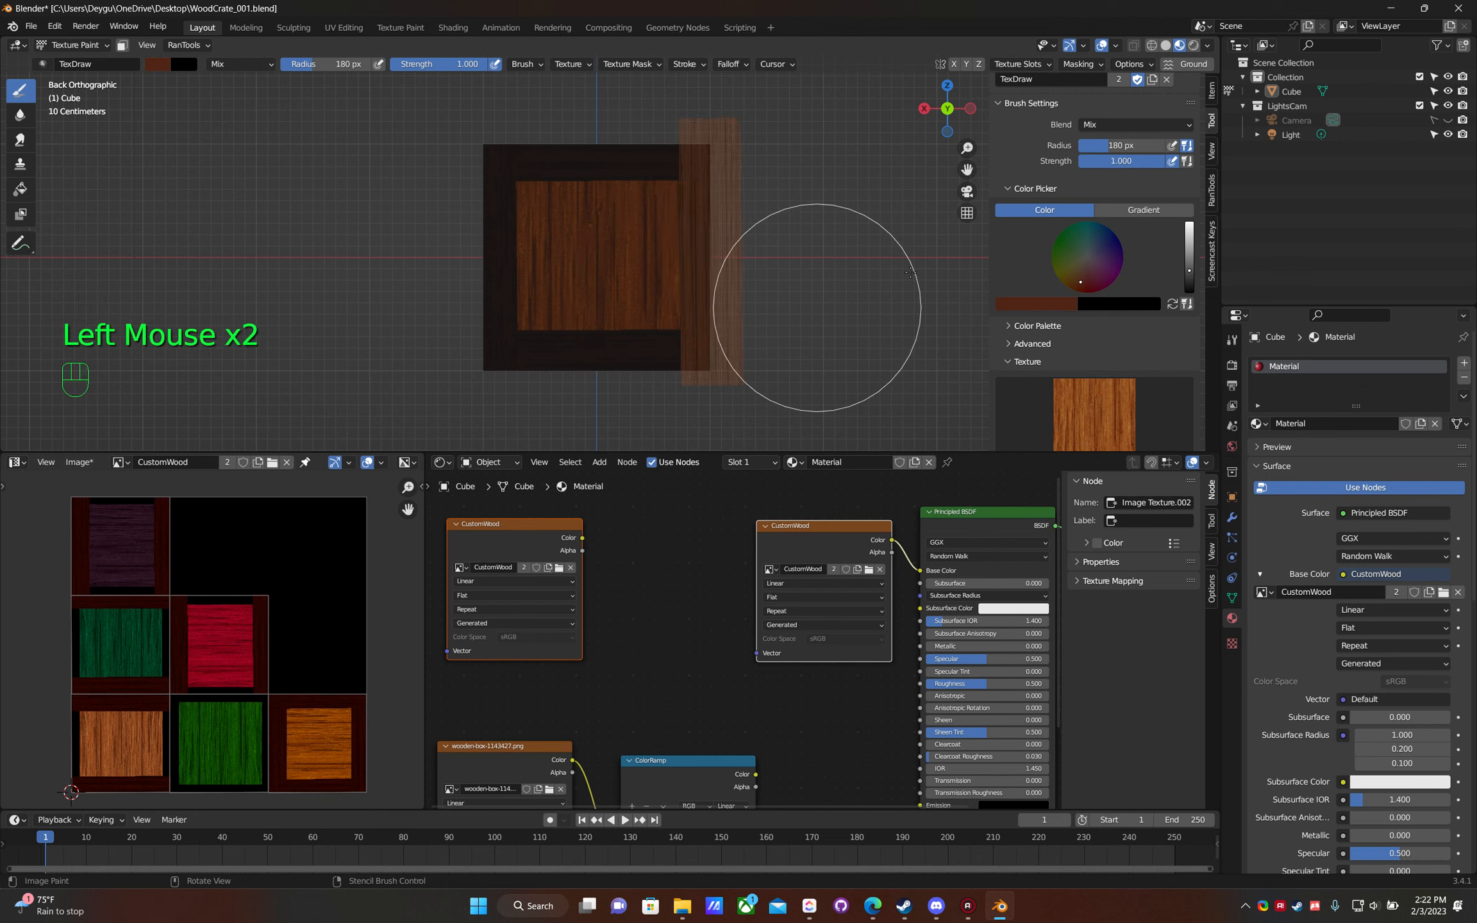
- Brighten the brown brush colour and repaint the upright plank along the right-hand edge of the back face
drag(1191, 267, 1190, 259)
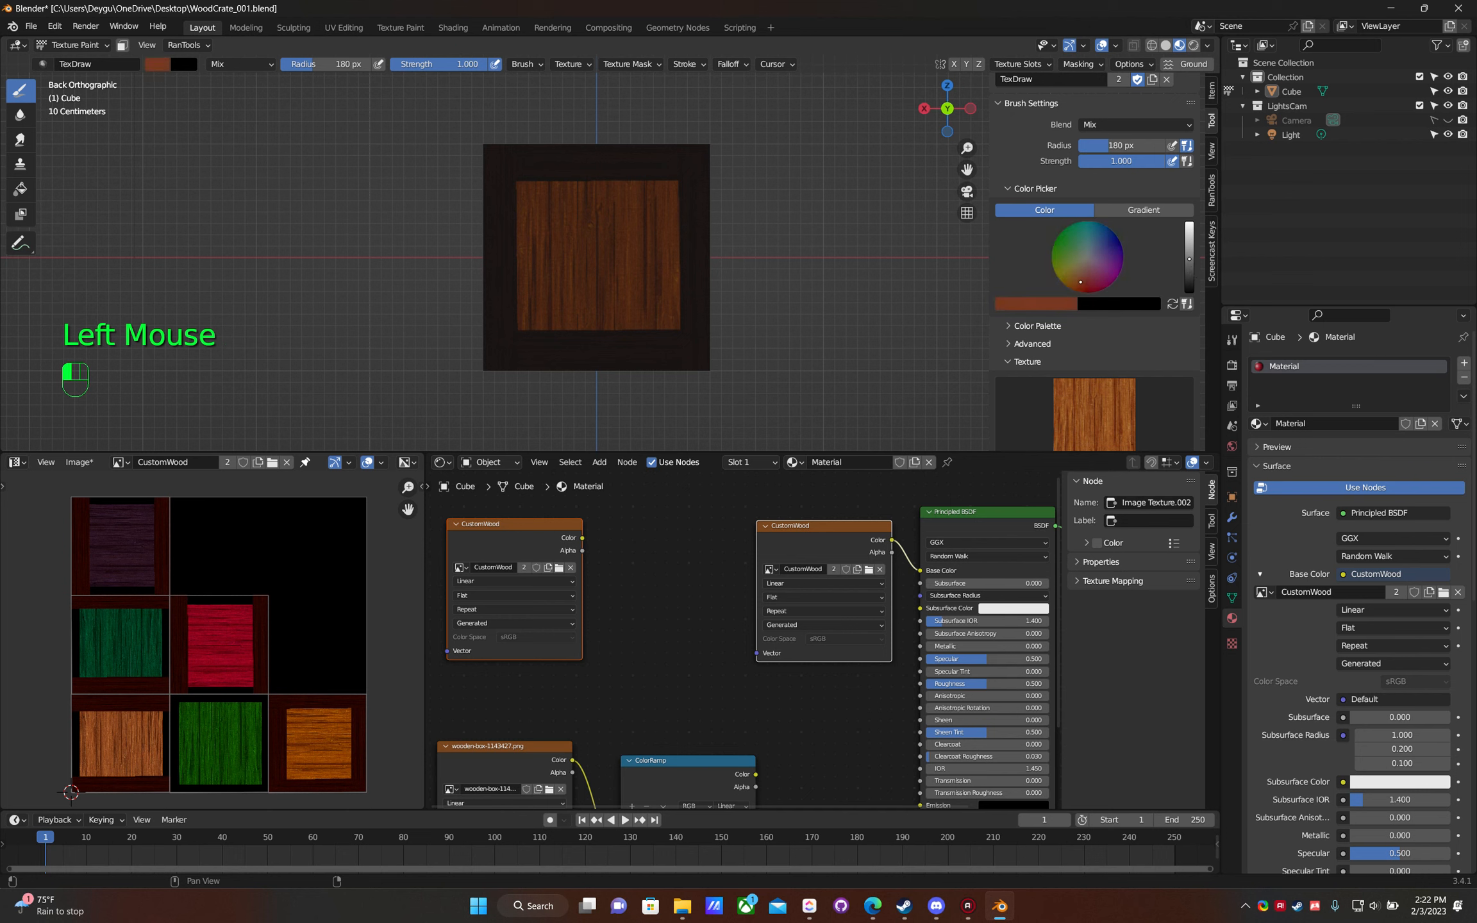
mouse_move(684, 228)
right_down()
mouse_move(745, 225)
mouse_move(685, 225)
right_up()
drag(685, 227, 694, 237)
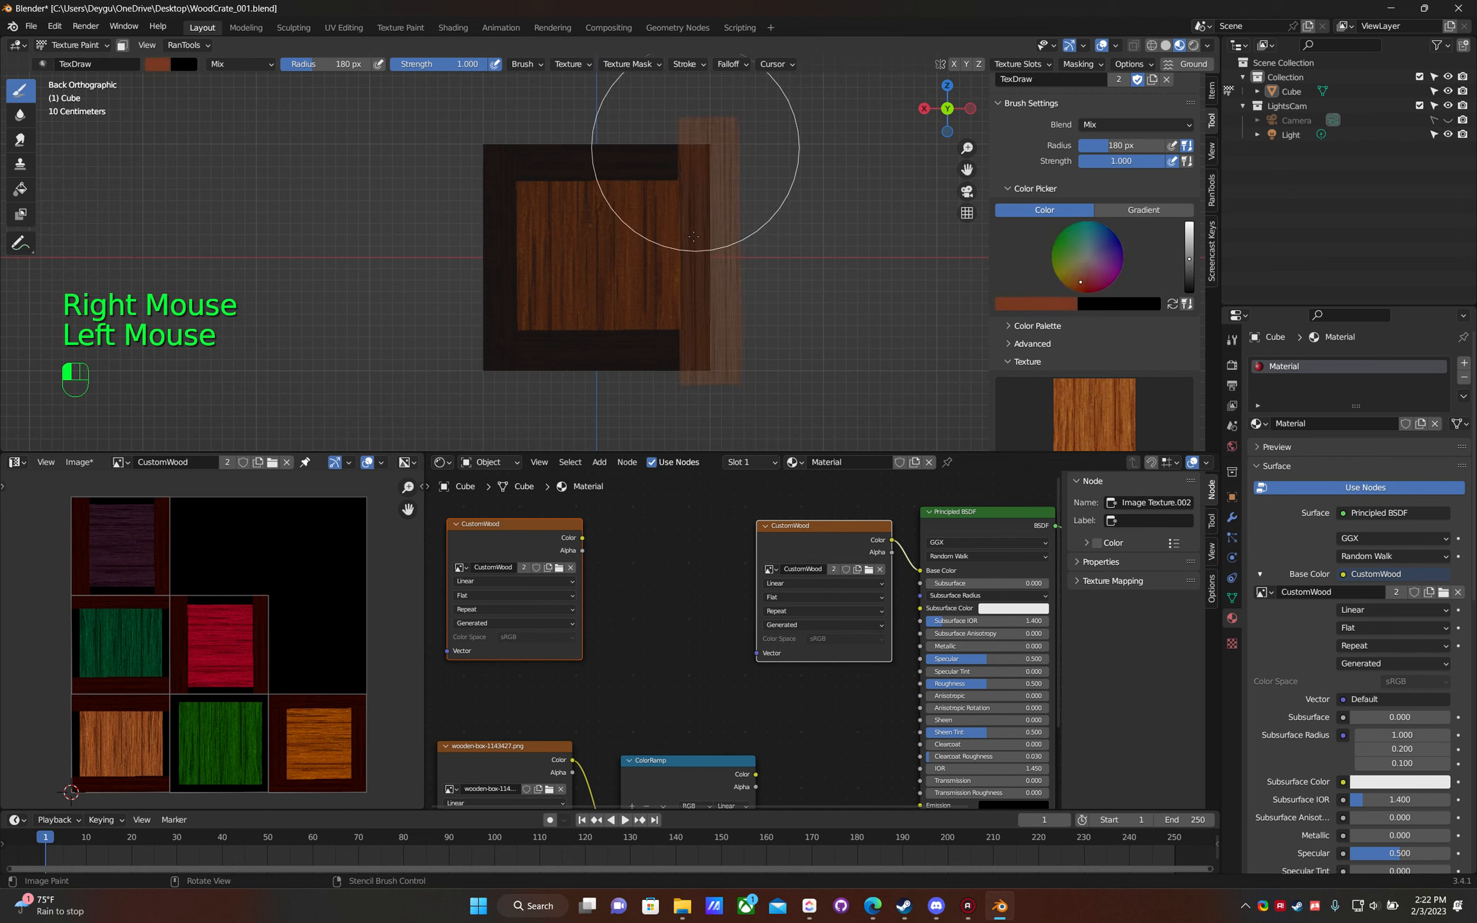
- Repaint the back face's upper and lower planks in the brighter brown and stand the stencil upright over its left-hand edge
mouse_move(707, 407)
right_down()
mouse_move(679, 267)
mouse_move(530, 251)
mouse_move(679, 247)
mouse_move(712, 139)
mouse_move(700, 159)
right_up()
right_drag(611, 204, 679, 180)
drag(718, 168, 461, 153)
right_drag(436, 181, 619, 380)
mouse_move(619, 383)
mouse_down()
mouse_move(537, 363)
mouse_move(693, 342)
mouse_move(716, 374)
mouse_up()
mouse_move(716, 375)
ctrl+right_down()
mouse_move(576, 411)
mouse_move(596, 390)
mouse_move(491, 291)
mouse_move(514, 334)
ctrl+right_up()
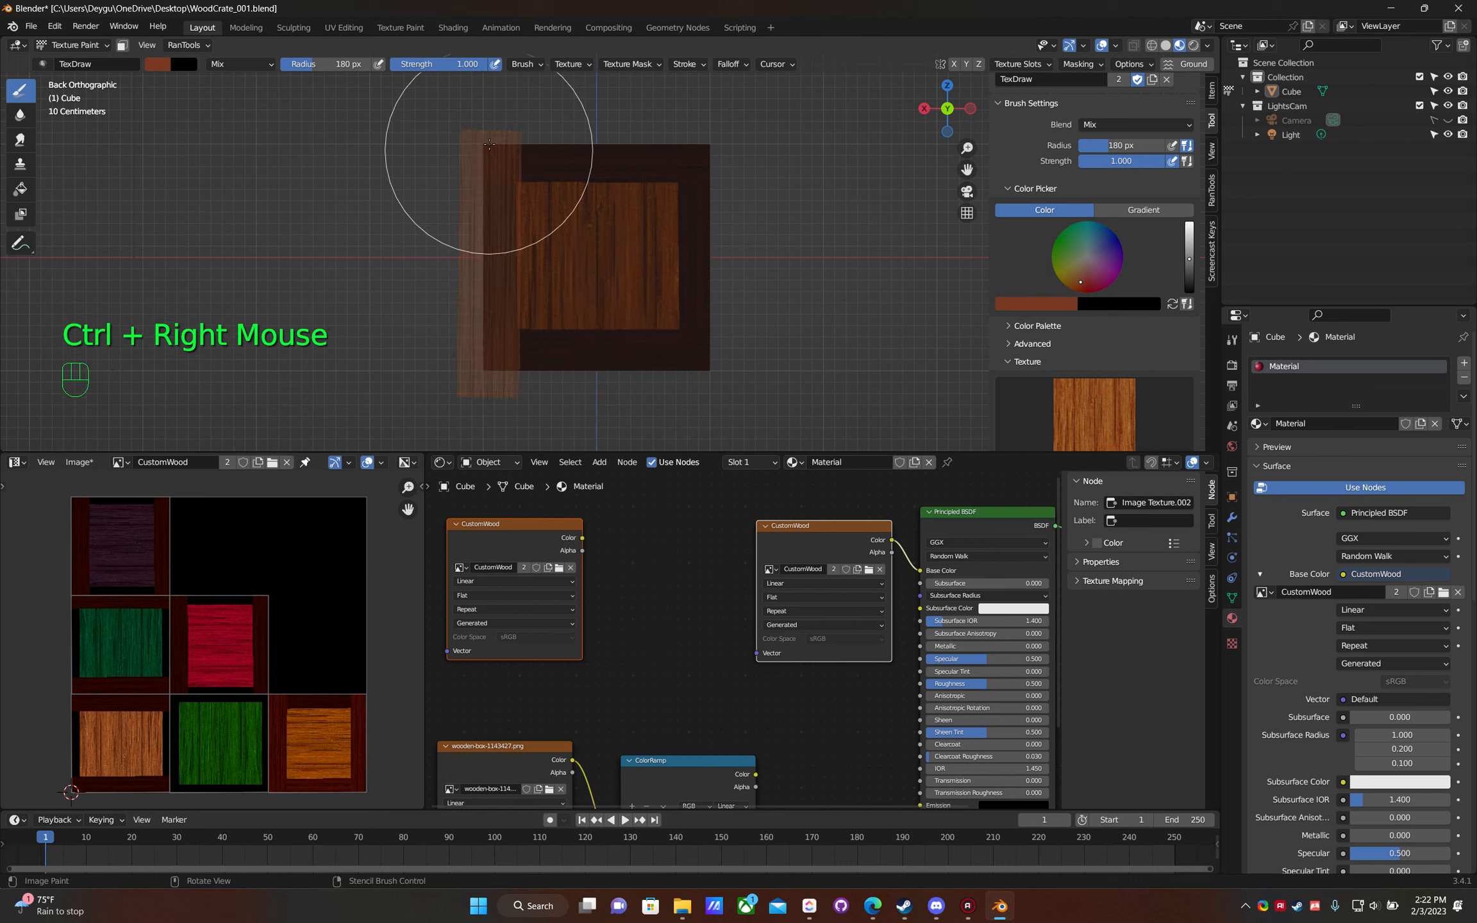
- Paint the upright brown plank along the back face's left-hand edge and both vertical edges of the cube's front face
drag(489, 160, 500, 370)
right_drag(497, 253, 718, 270)
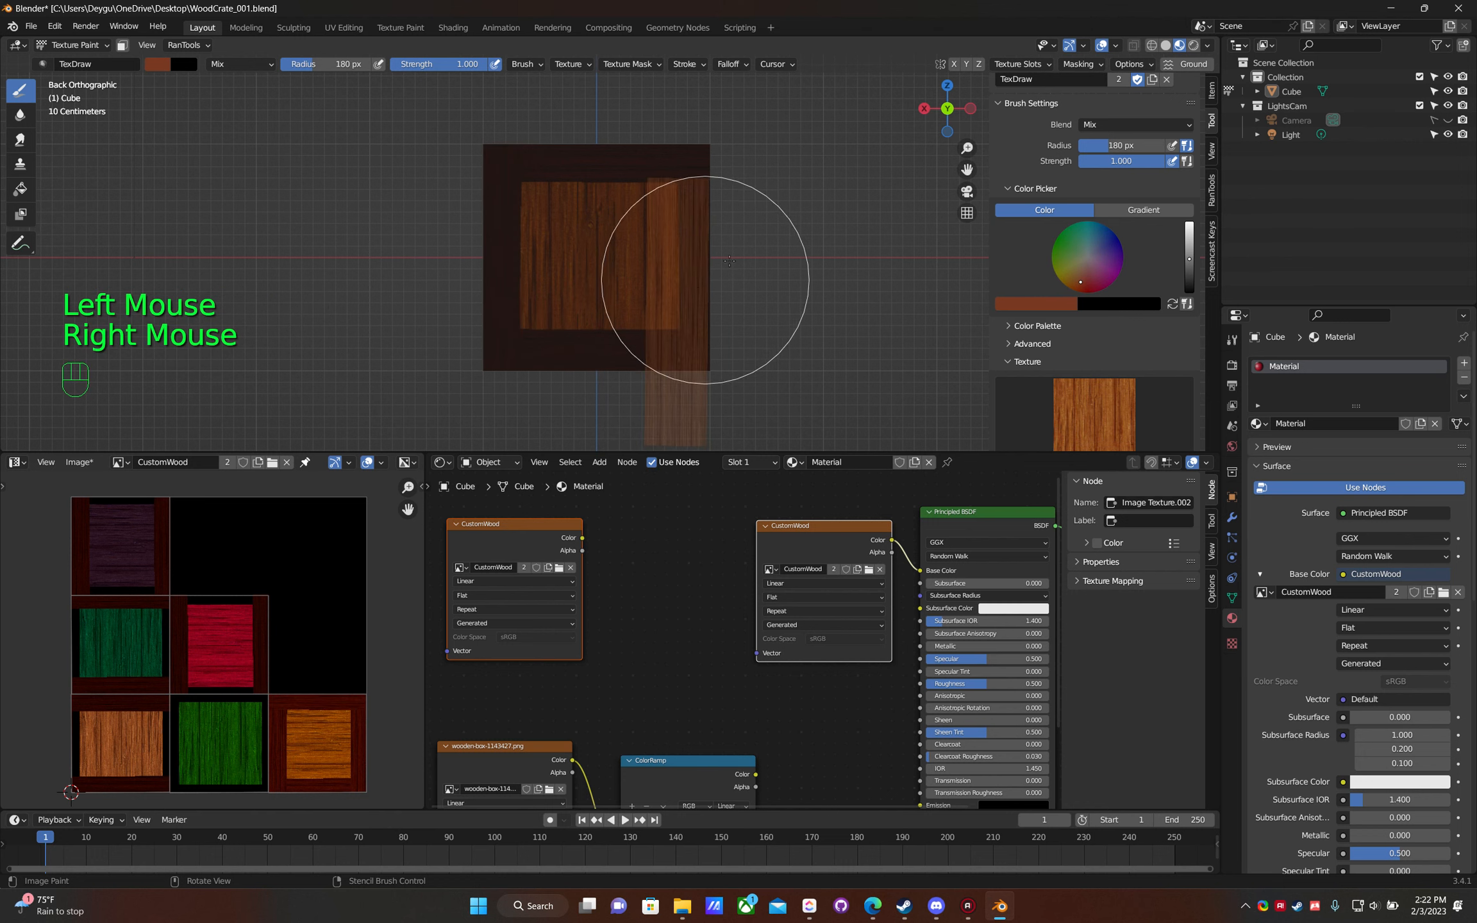
key(KP_1)
mouse_move(667, 330)
right_down()
mouse_move(667, 346)
mouse_move(732, 345)
right_up()
drag(724, 146, 723, 410)
mouse_move(709, 268)
right_down()
mouse_move(511, 314)
mouse_move(505, 301)
right_up()
drag(507, 138, 505, 357)
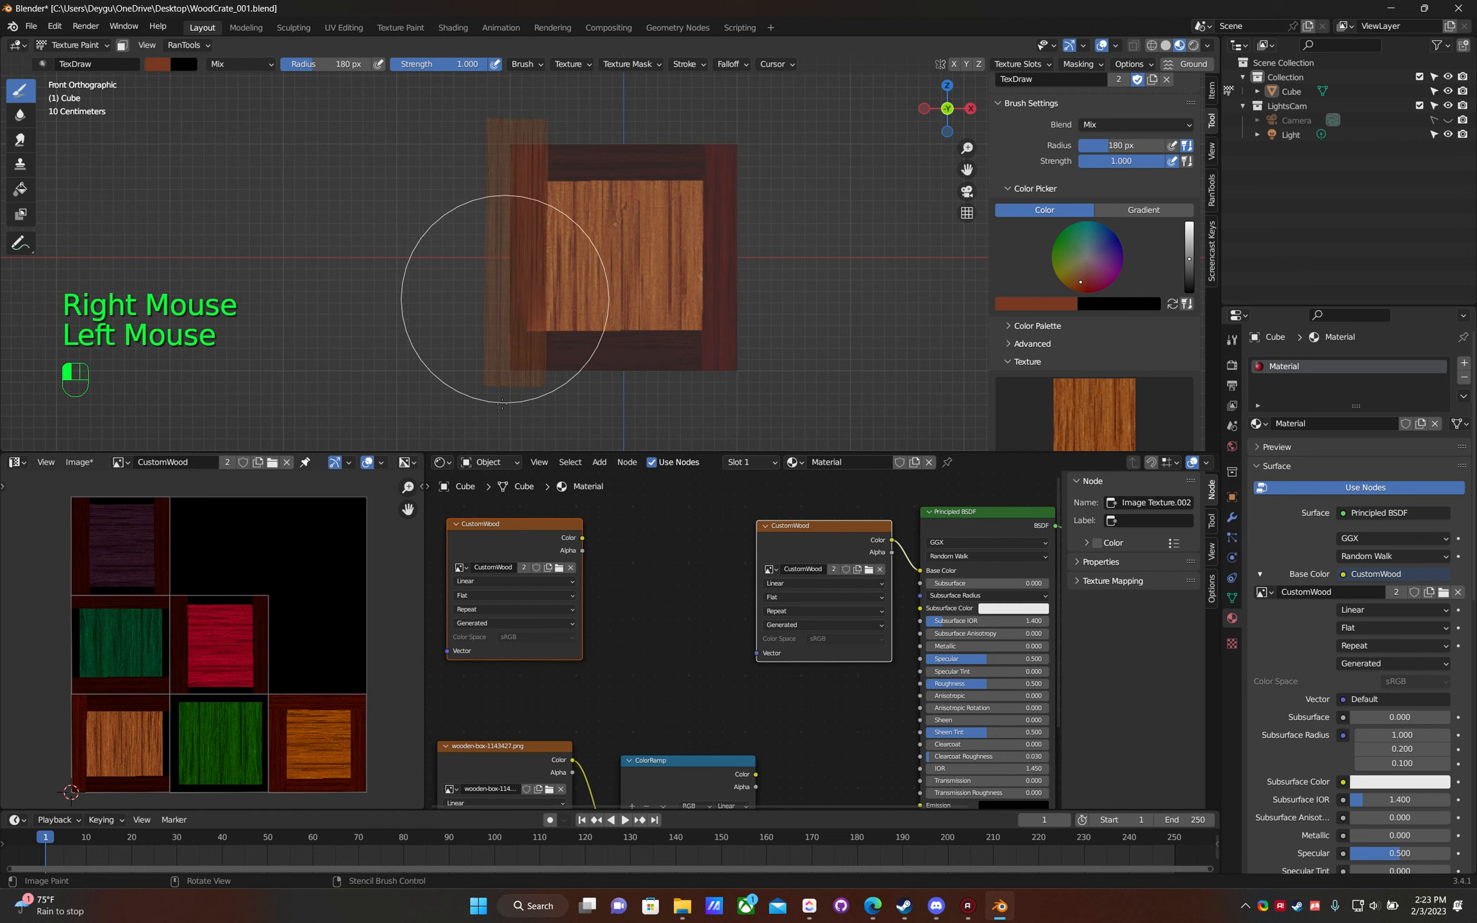
- Turn the plank stencil horizontal and paint it along the front face's lower and upper edges
ctrl+right_drag(516, 380, 629, 314)
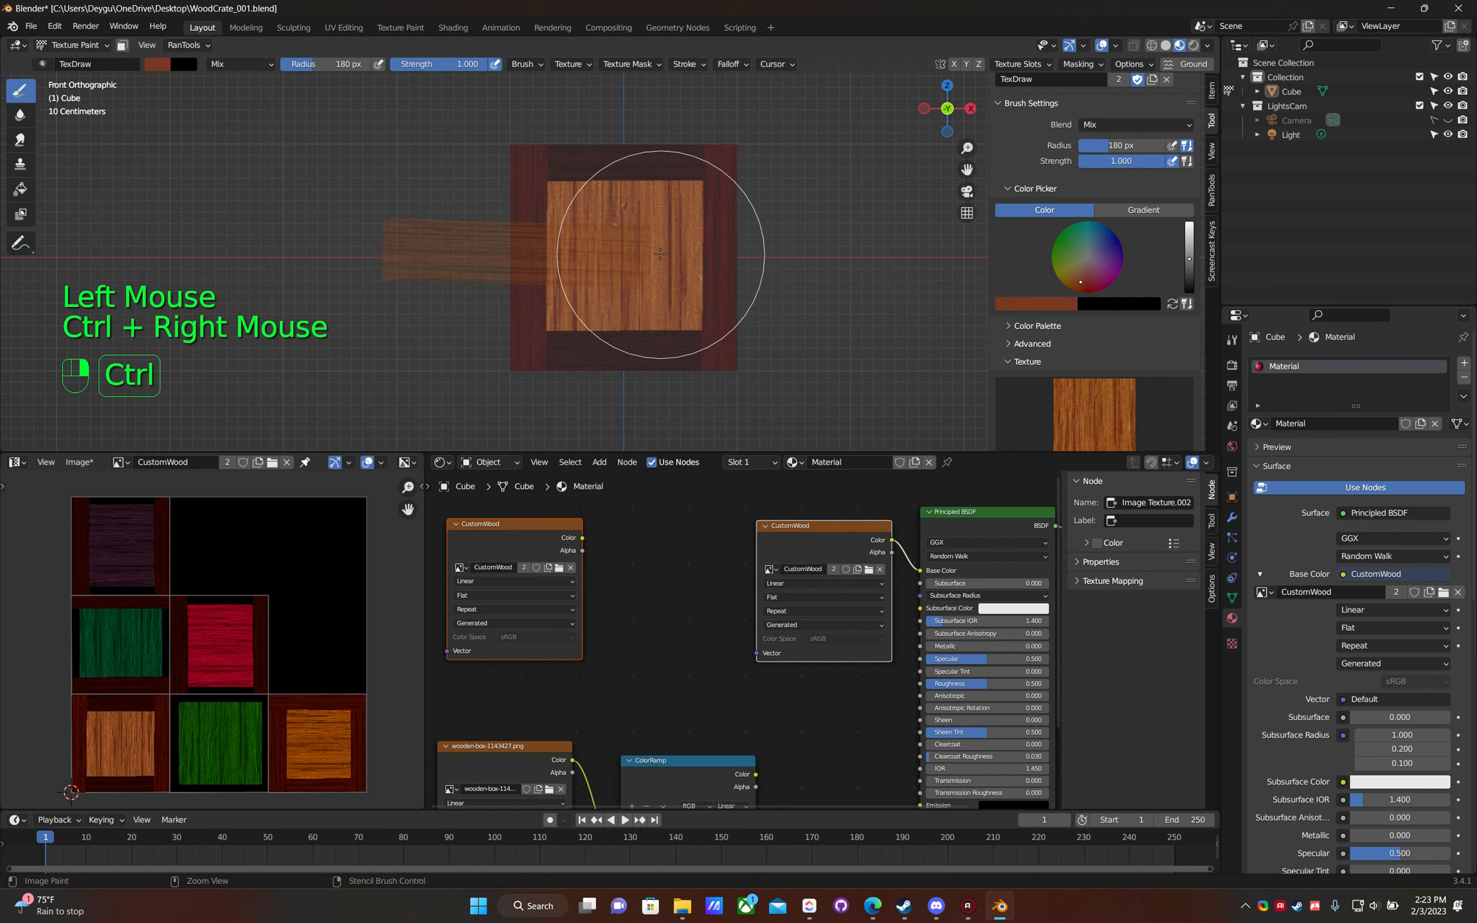
right_drag(670, 259, 686, 357)
drag(695, 354, 730, 357)
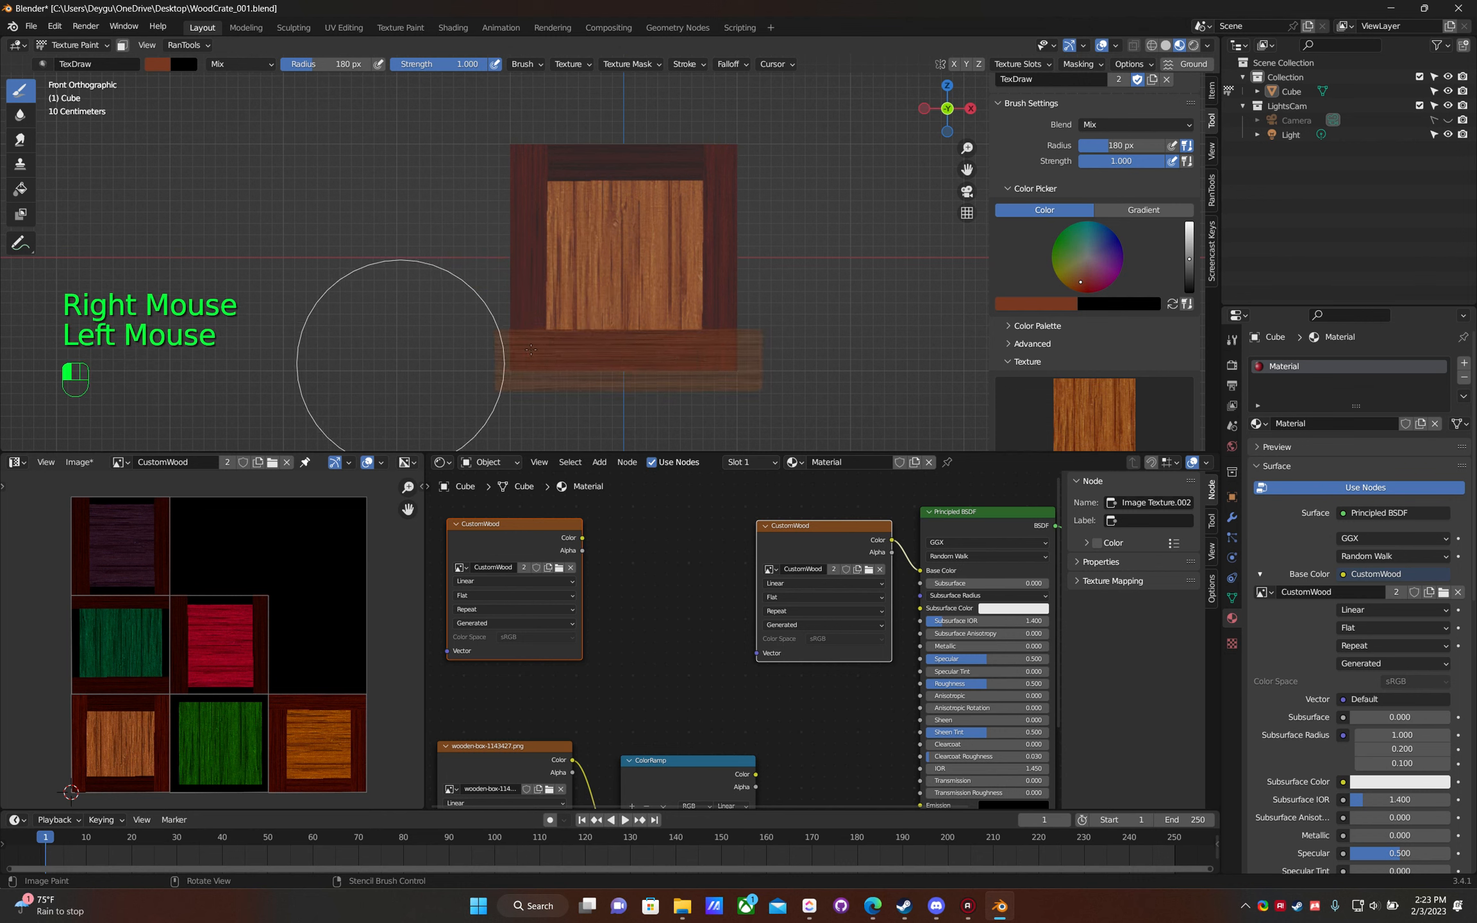
right_drag(685, 366, 715, 161)
click(715, 161)
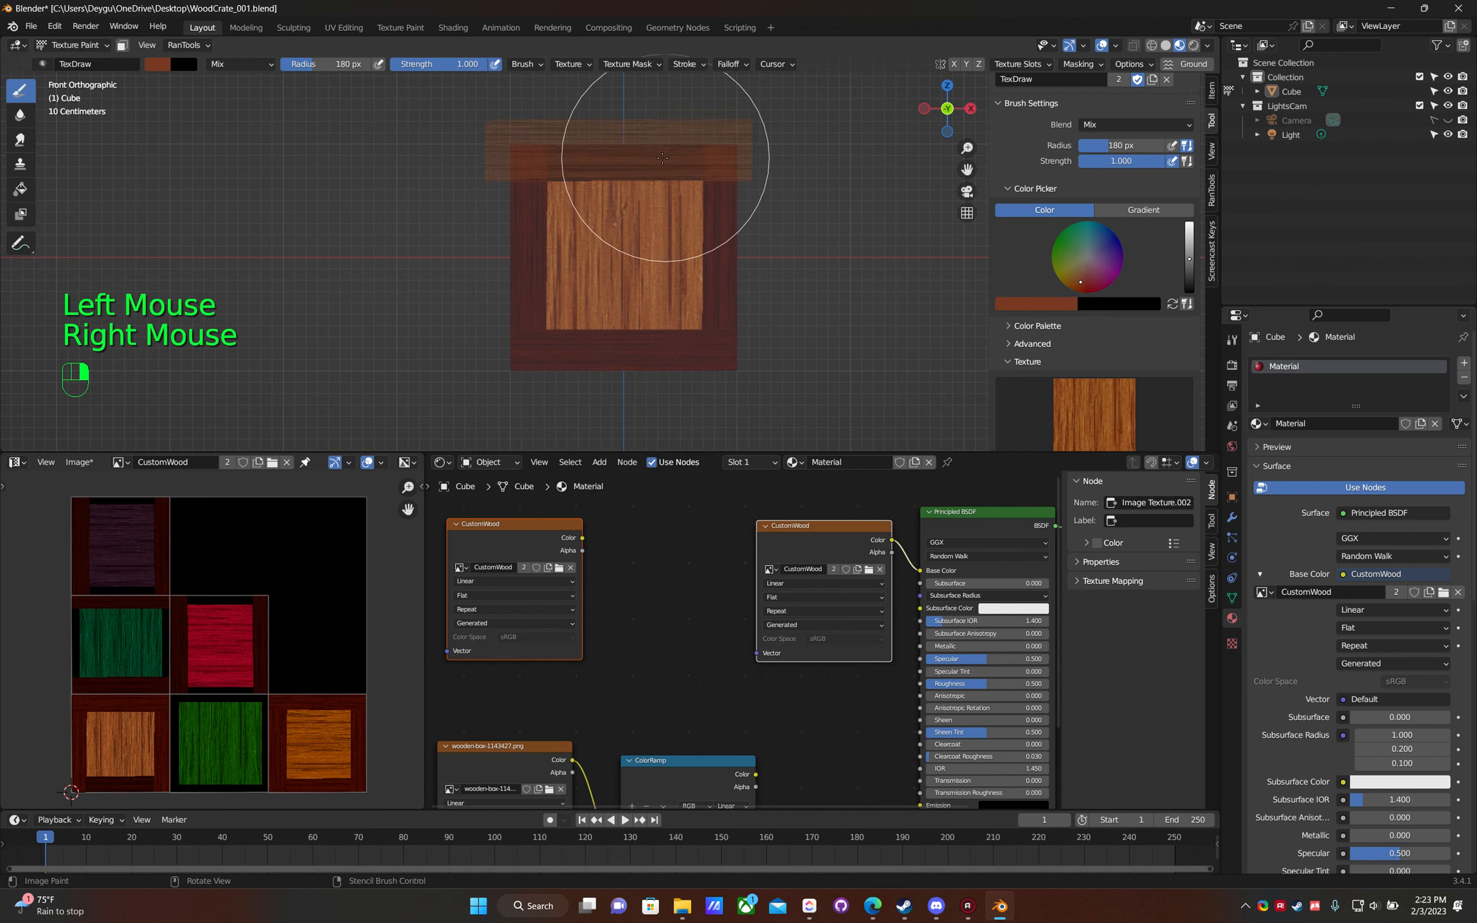
mouse_move(660, 160)
mouse_down()
mouse_move(575, 157)
mouse_move(773, 144)
mouse_move(764, 134)
mouse_up()
right_drag(744, 155, 778, 256)
- Repaint the horizontal brown plank along the upper and lower edges of the cube's back face
mouse_move(777, 255)
middle_down()
mouse_move(736, 294)
mouse_move(551, 295)
middle_up()
key(KP_1)
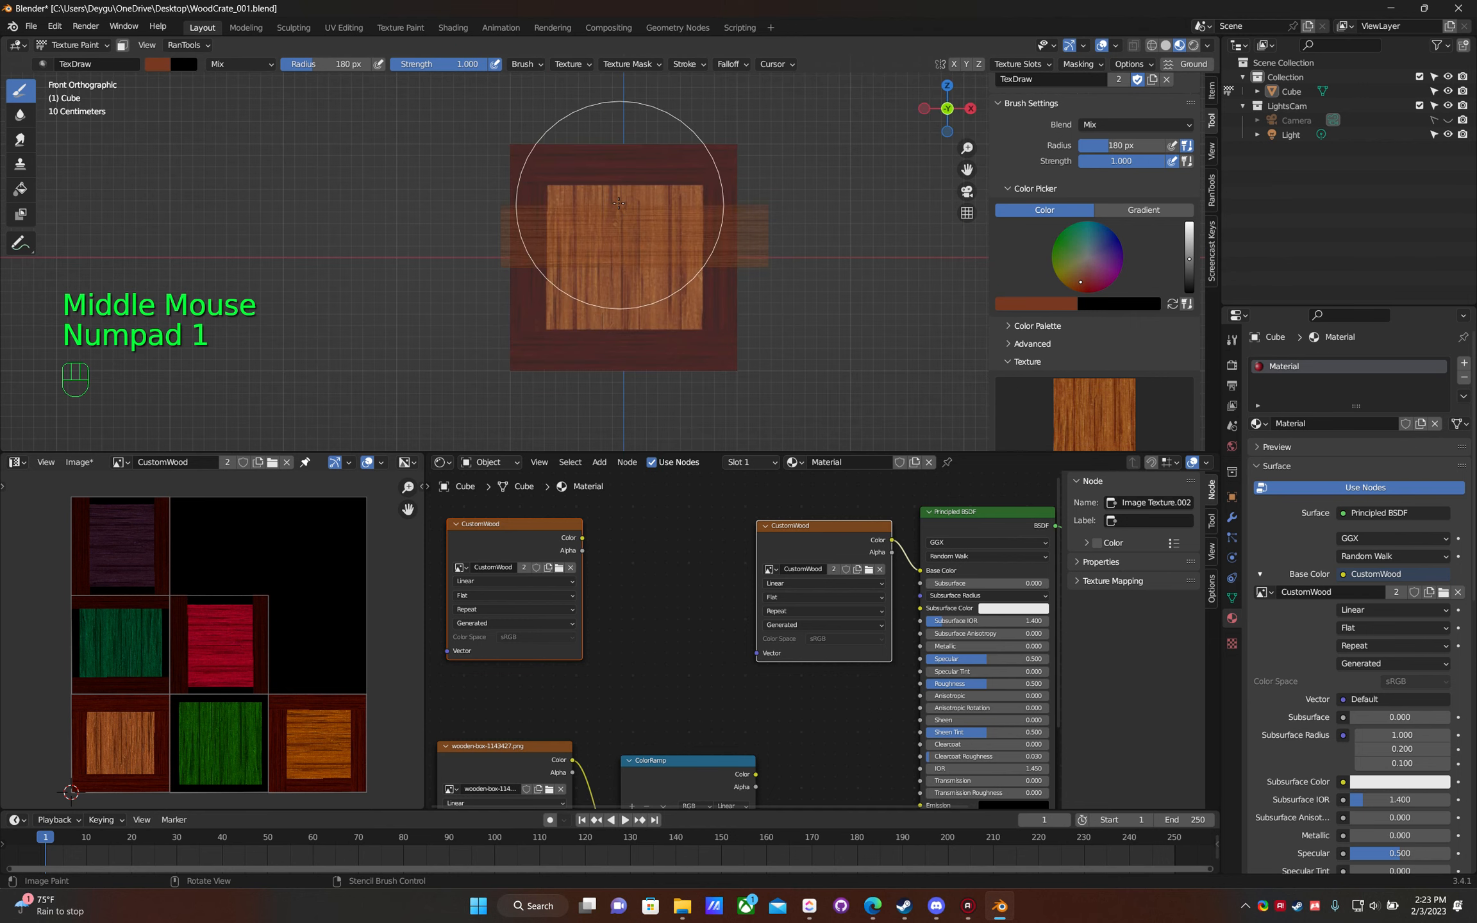
key(ctrl+KP_1)
right_drag(672, 230, 632, 139)
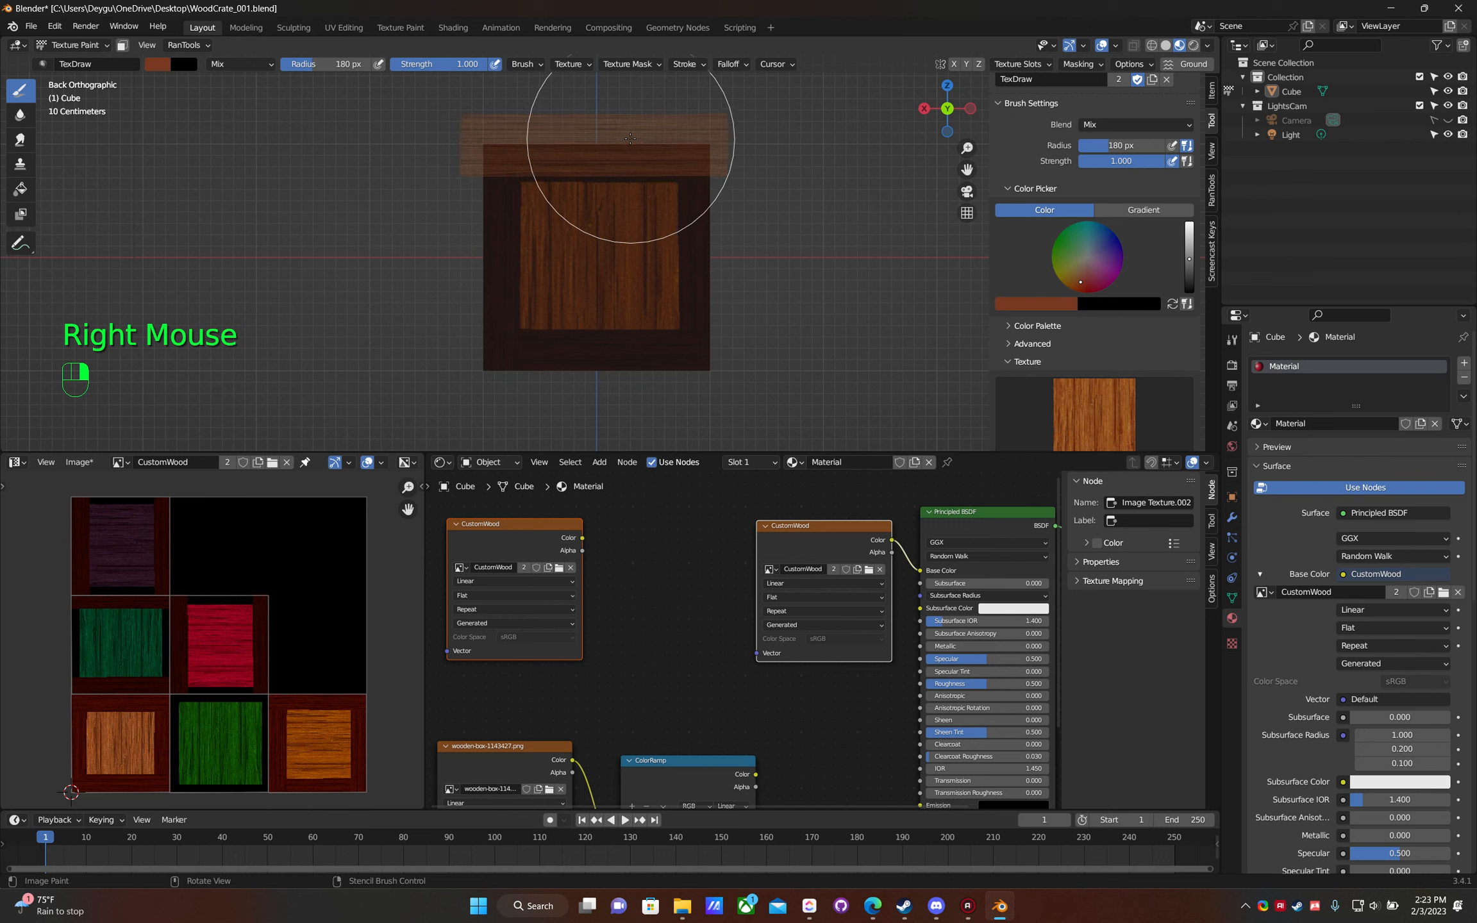
mouse_move(710, 165)
mouse_down()
mouse_move(490, 168)
mouse_move(683, 150)
mouse_move(635, 165)
mouse_up()
mouse_move(674, 160)
right_down()
mouse_move(723, 217)
mouse_move(716, 418)
right_up()
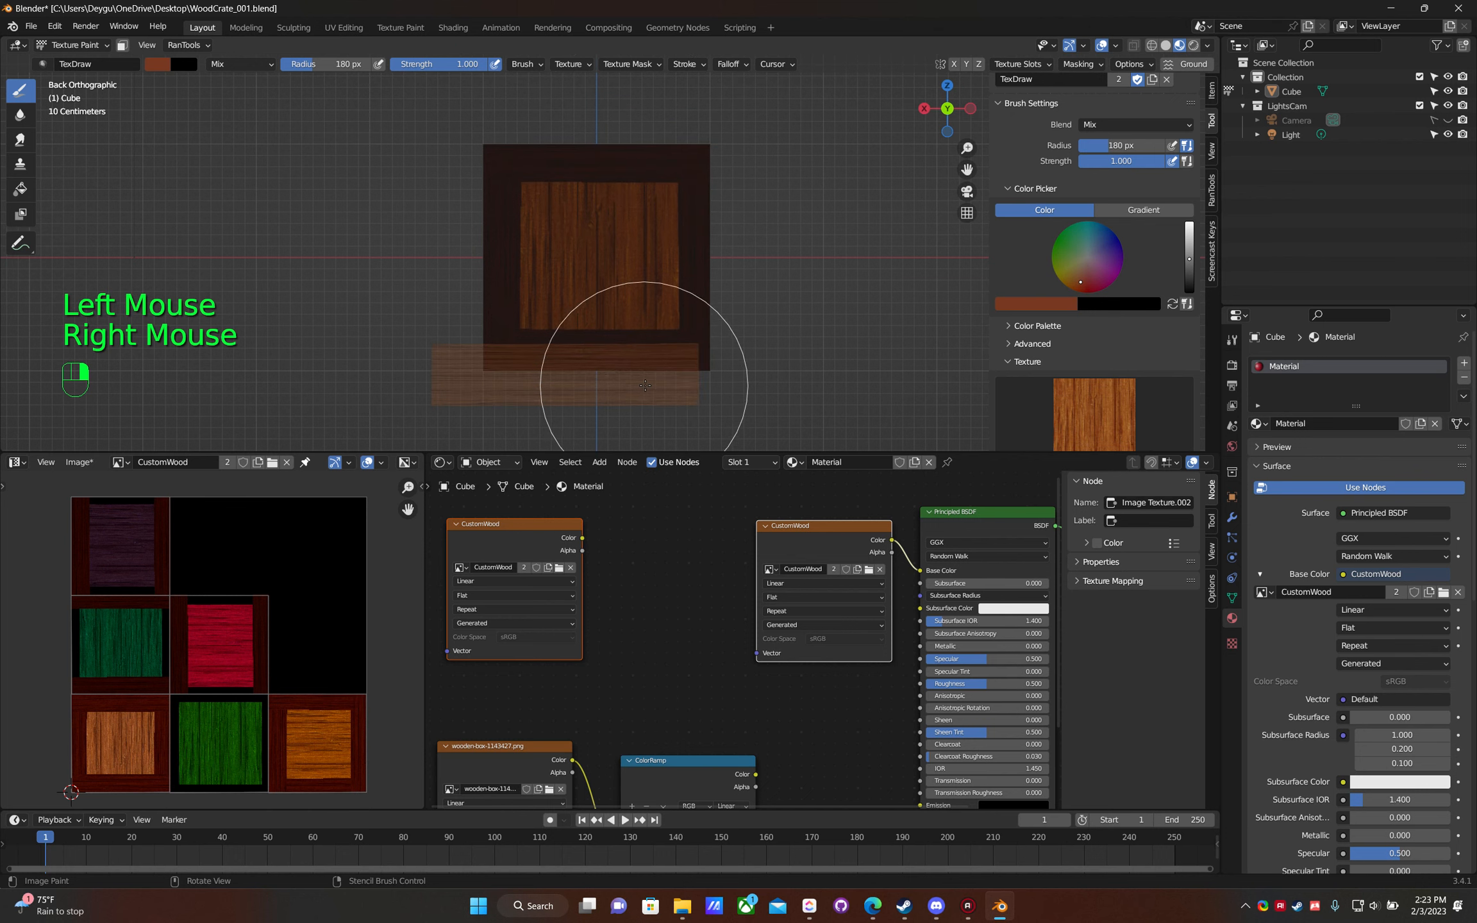
drag(682, 346, 719, 350)
right_drag(630, 343, 844, 254)
- Stand the plank stencil upright and paint it along both vertical edges of the cube's red right face
key(KP_1)
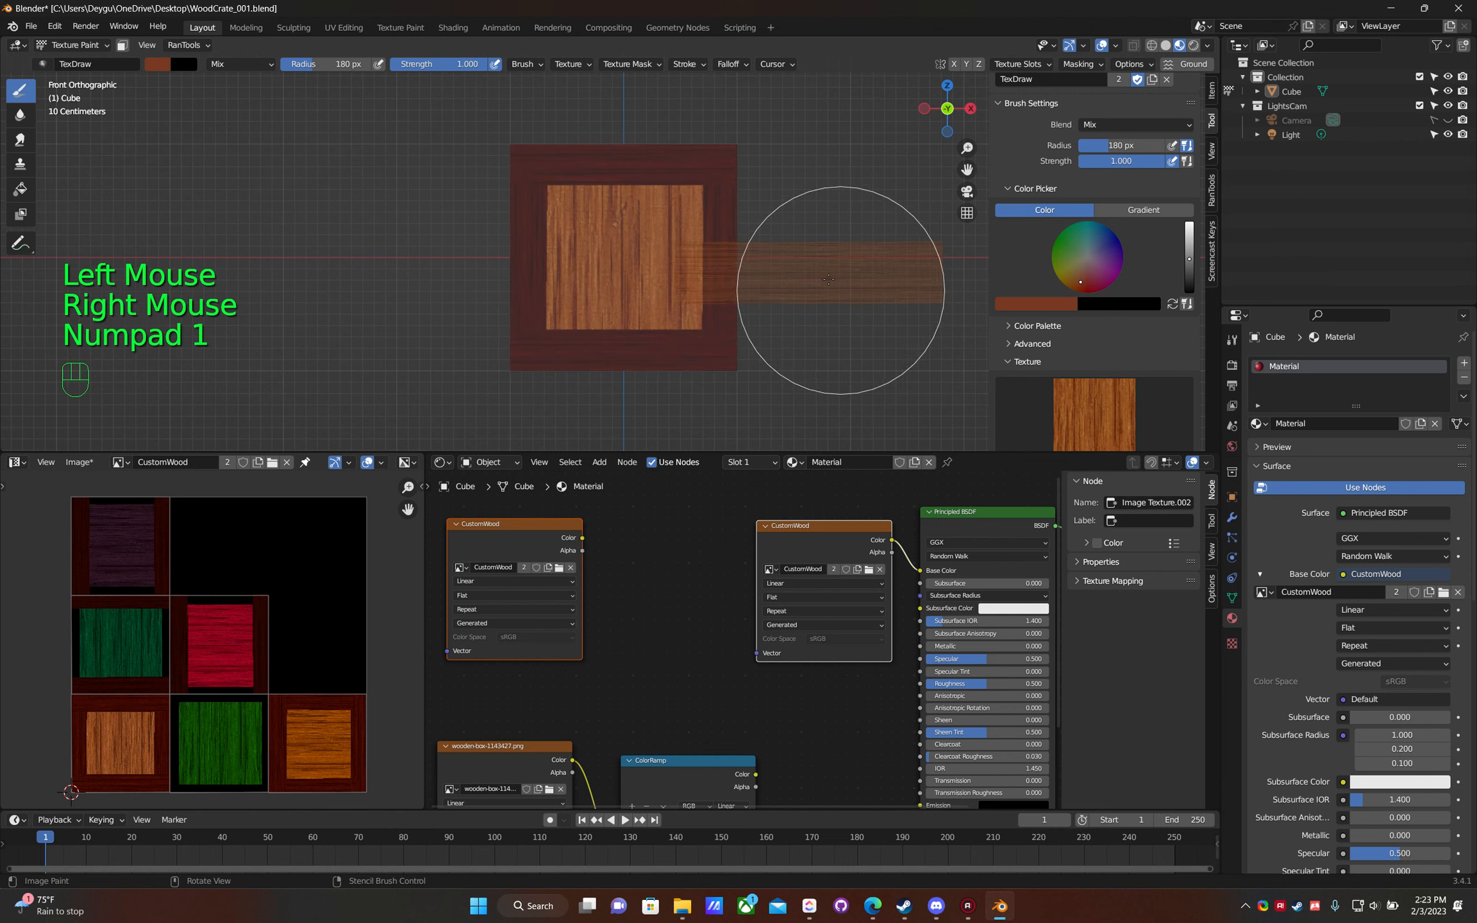
key(ctrl+KP_1)
key(KP_3)
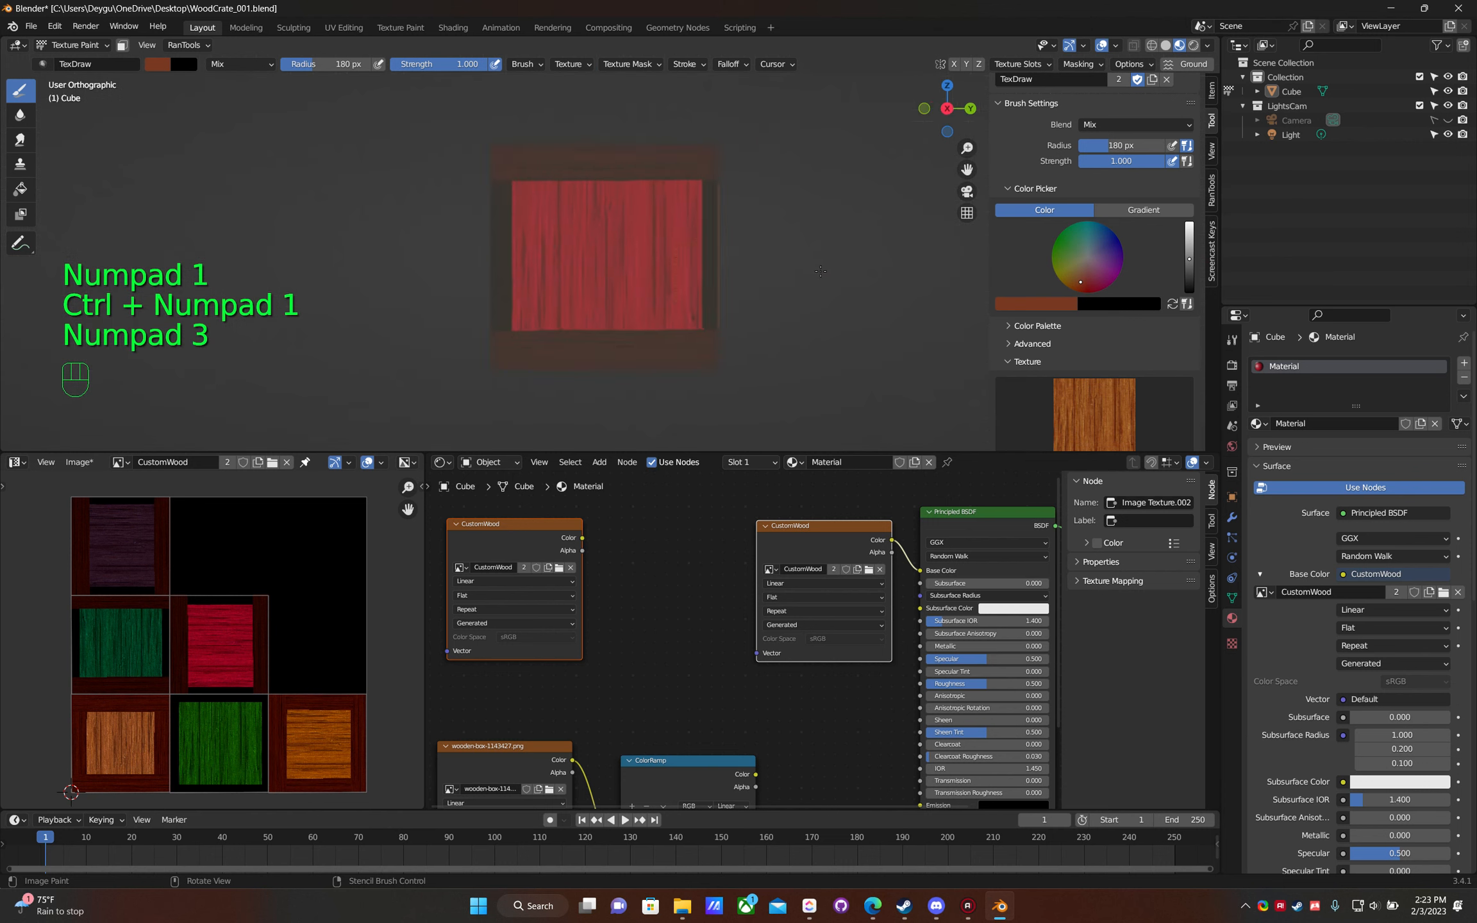
ctrl+right_drag(808, 269, 699, 326)
click(712, 219)
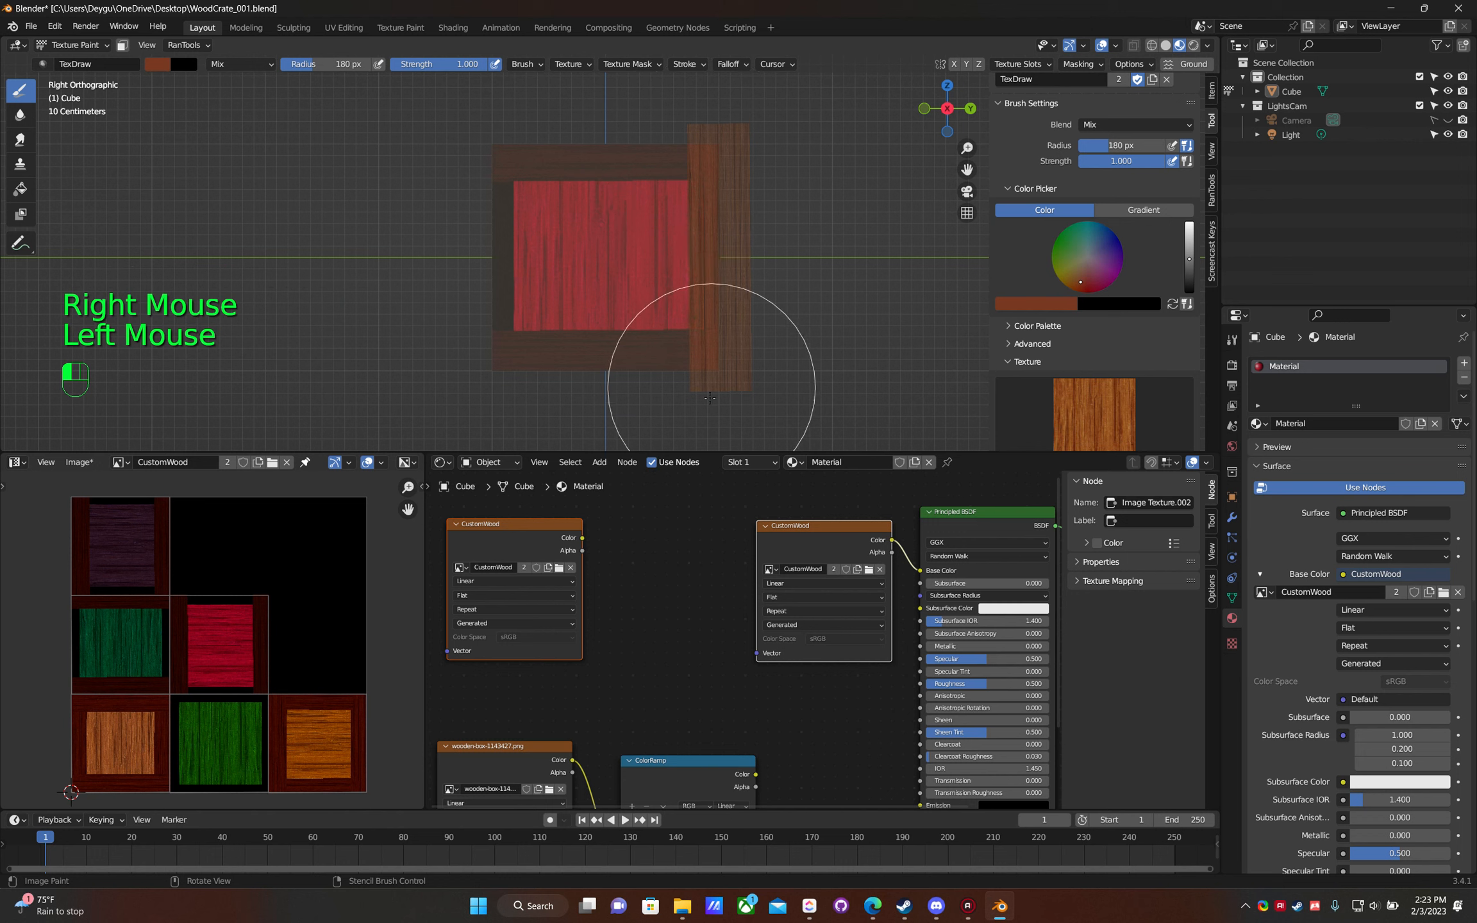
mouse_move(702, 345)
right_down()
mouse_move(499, 334)
mouse_move(503, 319)
right_up()
drag(510, 142, 504, 374)
- Turn the stencil horizontal and paint the brown plank along the red right face's lower and upper edges
ctrl+right_drag(461, 378, 666, 371)
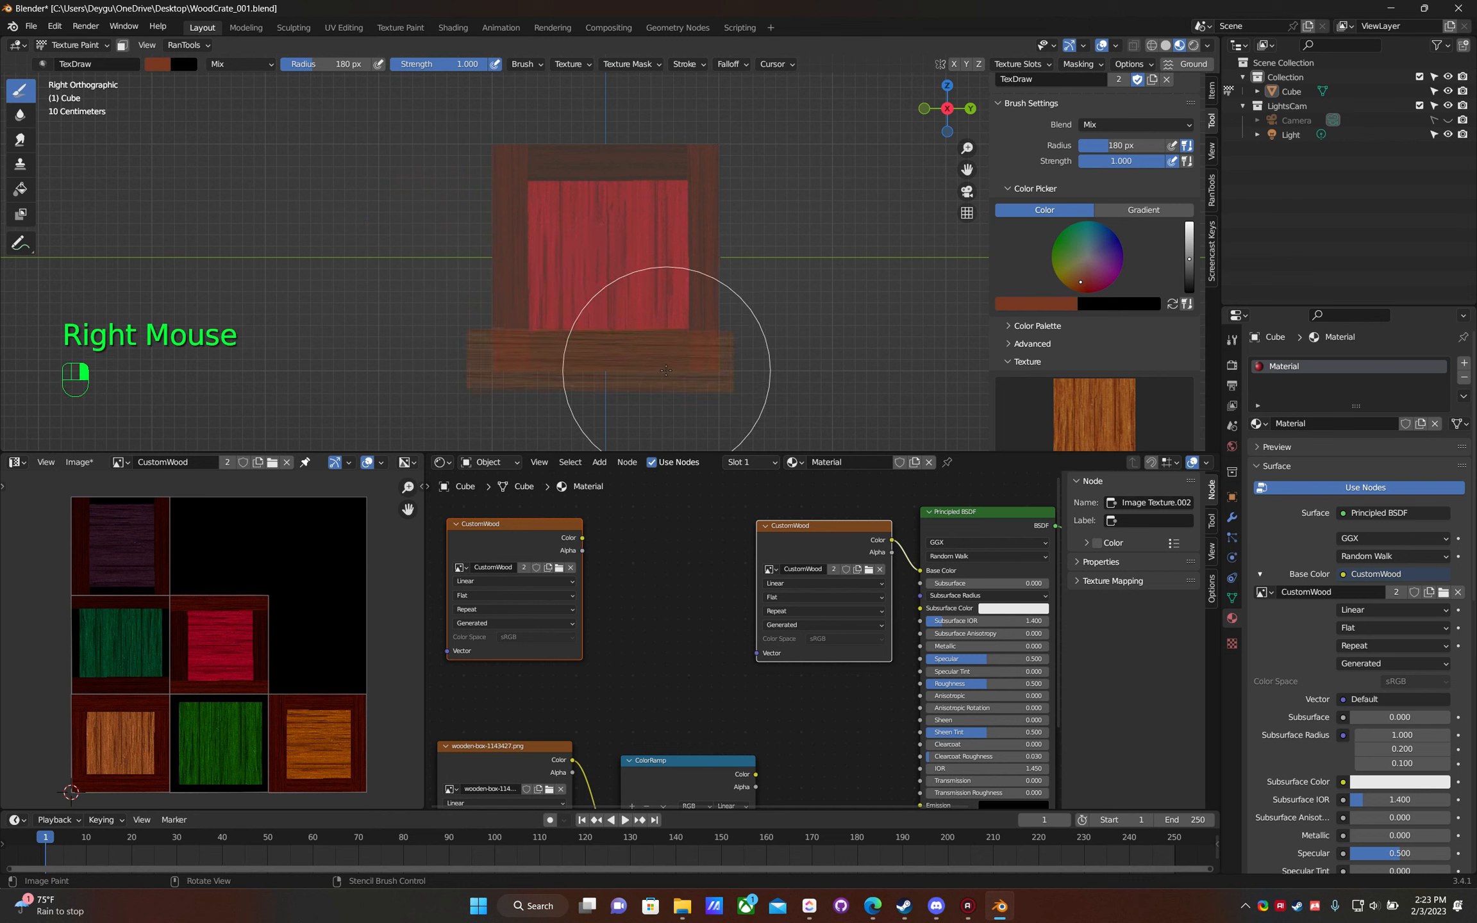
mouse_move(746, 365)
mouse_down()
mouse_move(462, 353)
mouse_move(689, 340)
mouse_up()
mouse_move(689, 339)
ctrl+right_down()
mouse_move(723, 378)
mouse_move(718, 163)
mouse_move(709, 180)
ctrl+right_up()
mouse_move(745, 158)
mouse_down()
mouse_move(405, 167)
mouse_move(442, 169)
mouse_up()
right_drag(589, 177, 577, 372)
- Paint the horizontal brown plank along the lower and upper edges of the cube's purple left face
middle_drag(557, 327, 864, 320)
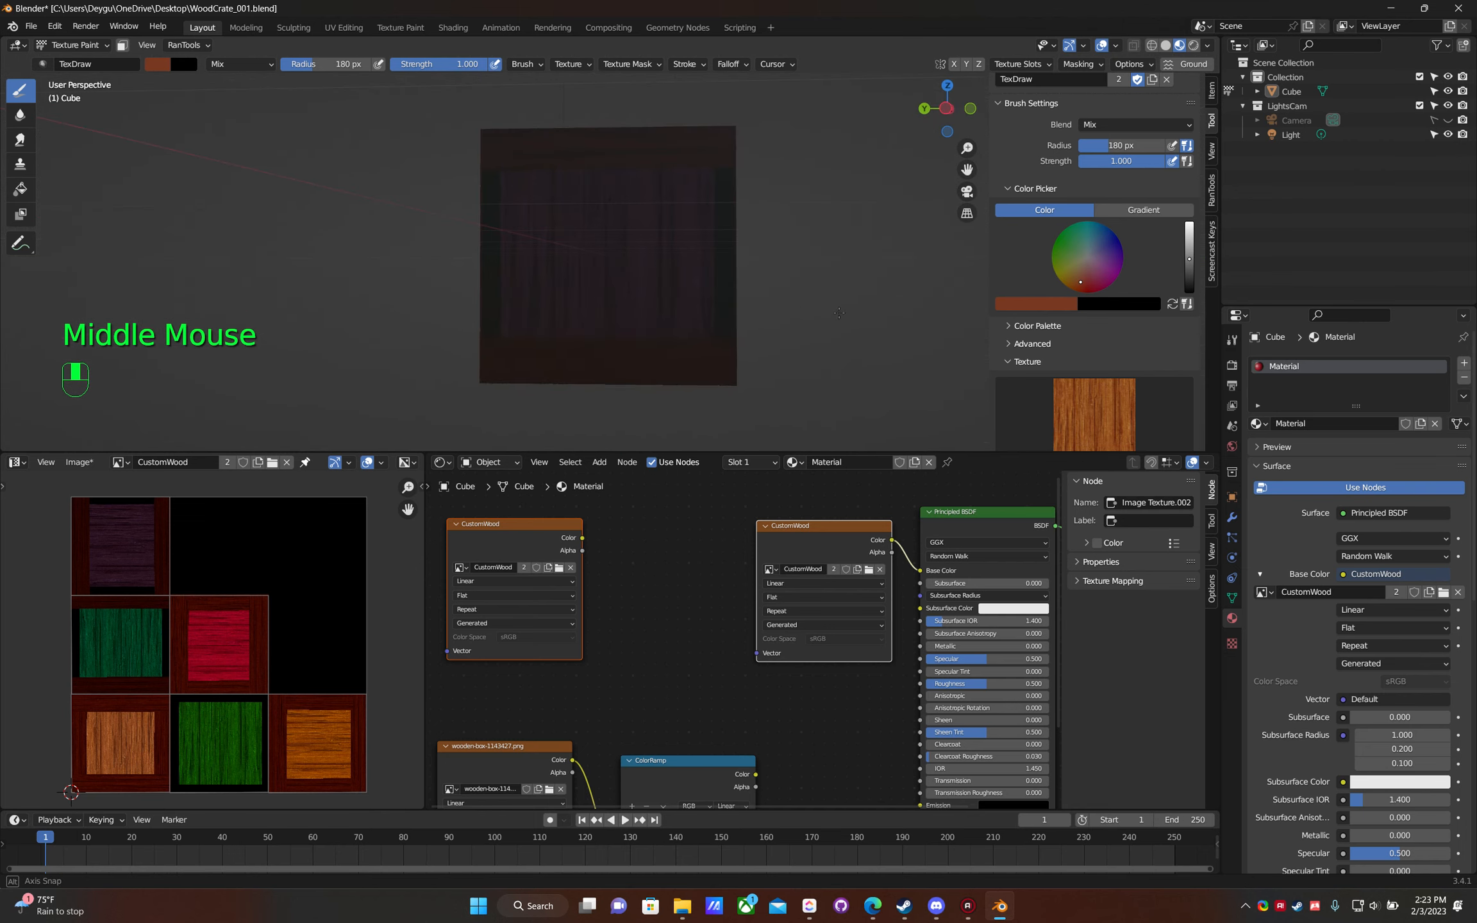
key(KP_3)
key(ctrl+KP_3)
right_drag(672, 372, 698, 373)
drag(745, 349, 369, 340)
right_drag(592, 340, 640, 182)
drag(742, 159, 443, 166)
- Stand the plank stencil upright and paint it along both vertical edges of the purple left face
right_drag(701, 165, 724, 362)
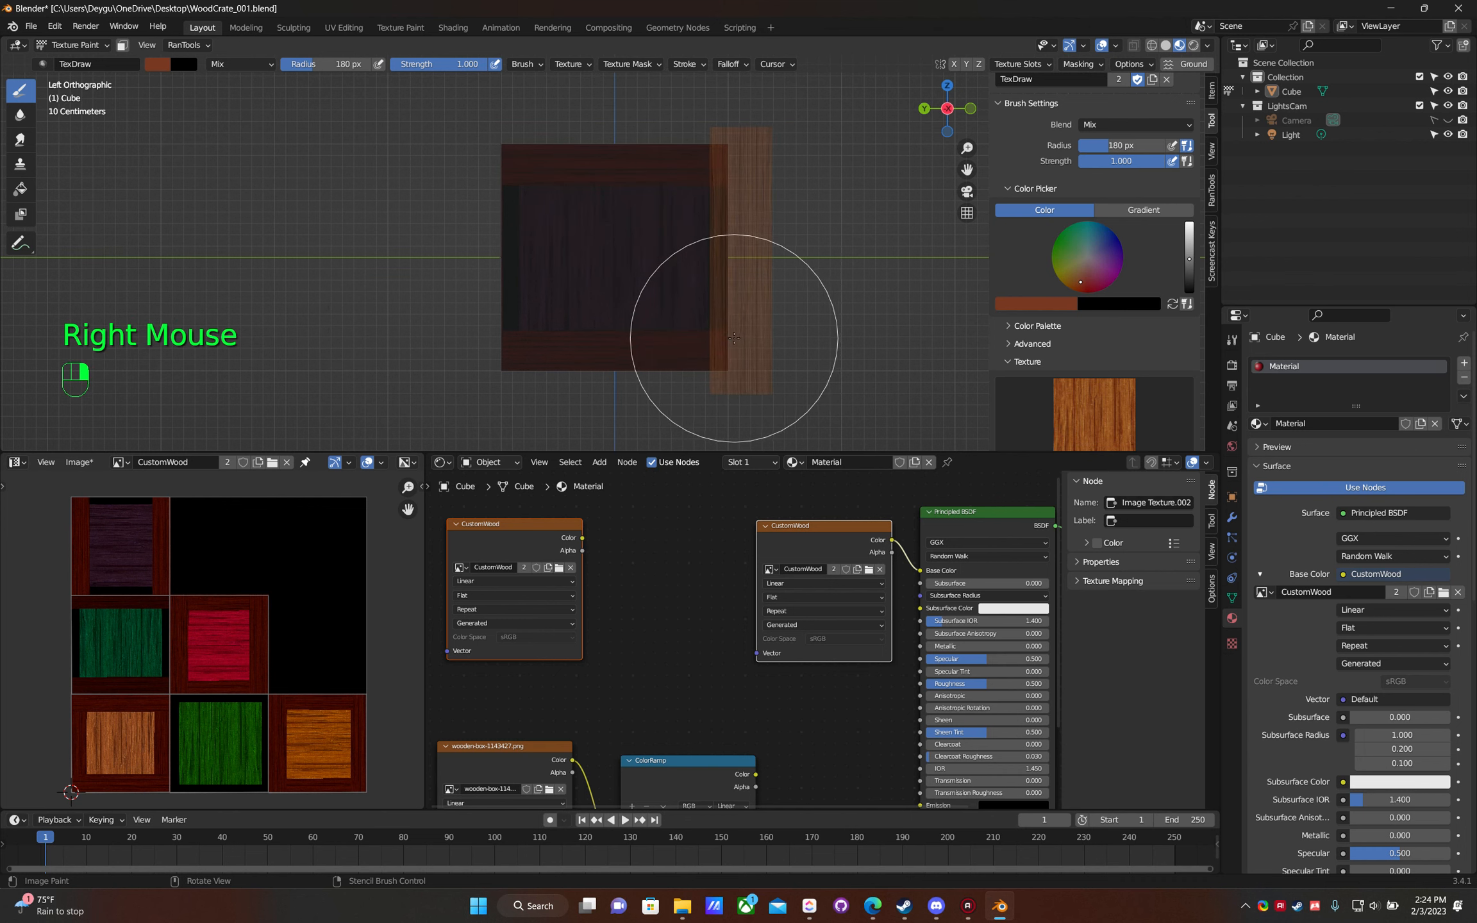
drag(714, 133, 737, 428)
right_drag(722, 329, 493, 324)
drag(473, 141, 451, 389)
right_drag(471, 340, 803, 360)
- Paint the upright brown plank along the two side edges of the cube's green top face
mouse_move(803, 360)
middle_down()
mouse_move(788, 430)
mouse_move(753, 13)
middle_up()
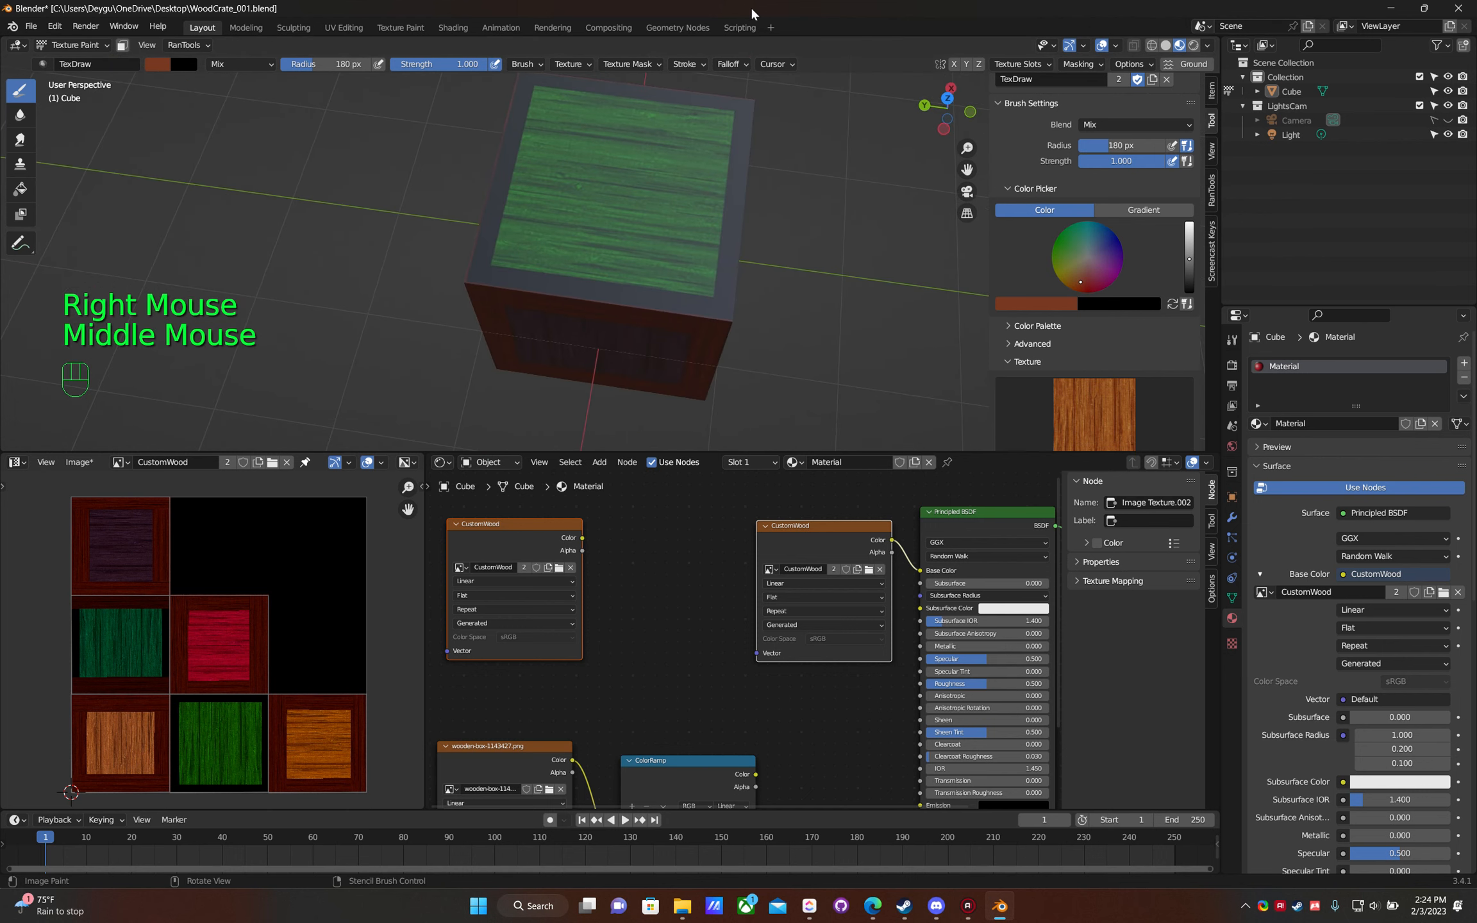
key(KP_1)
key(KP_1)
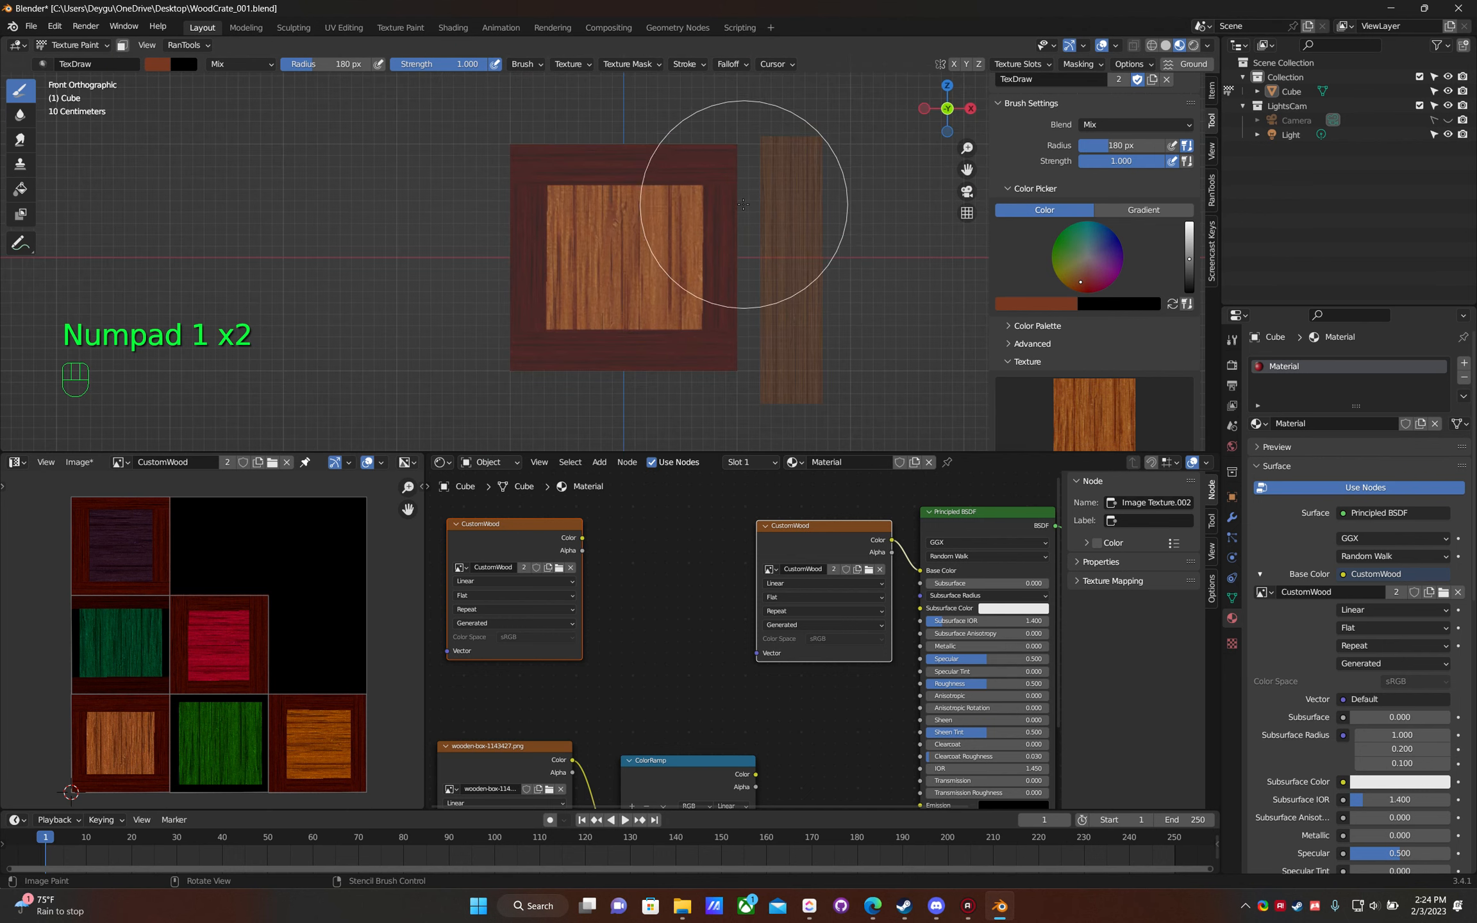
key(KP_7)
mouse_move(765, 201)
right_down()
mouse_move(705, 267)
mouse_move(488, 257)
mouse_move(521, 181)
right_up()
mouse_move(522, 182)
mouse_down()
mouse_move(528, 128)
mouse_move(511, 329)
mouse_up()
mouse_move(511, 330)
right_down()
mouse_move(635, 371)
mouse_move(740, 355)
right_up()
drag(741, 162, 739, 395)
- Turn the stencil horizontal and paint the brown plank along the green top face's two remaining edges
mouse_move(734, 365)
ctrl+right_down()
mouse_move(759, 358)
mouse_move(831, 174)
mouse_move(828, 263)
ctrl+right_up()
ctrl+right_click(849, 278)
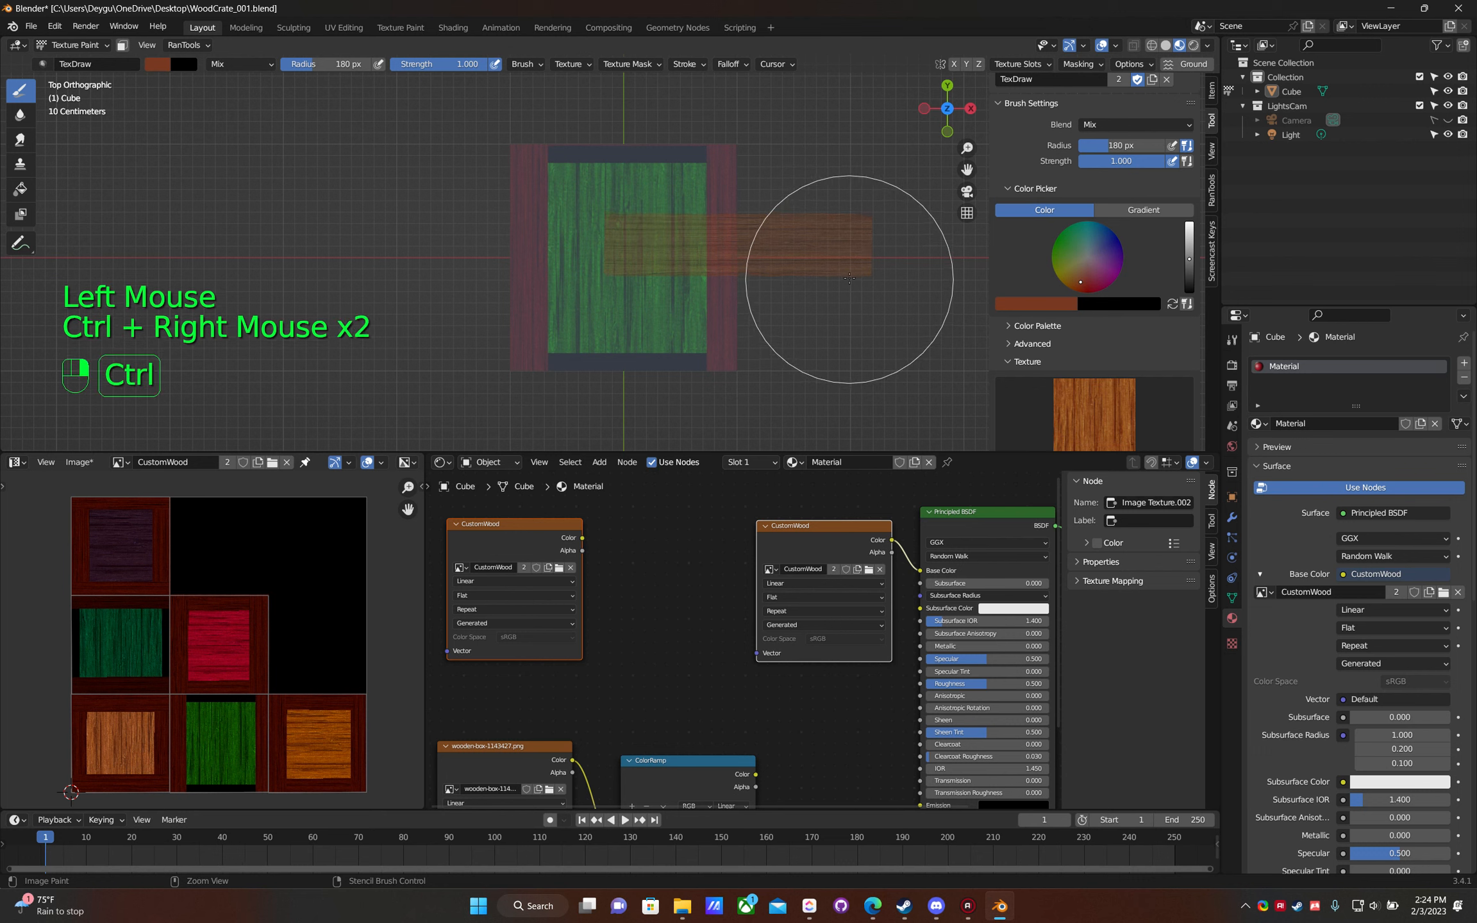
right_drag(810, 274, 722, 171)
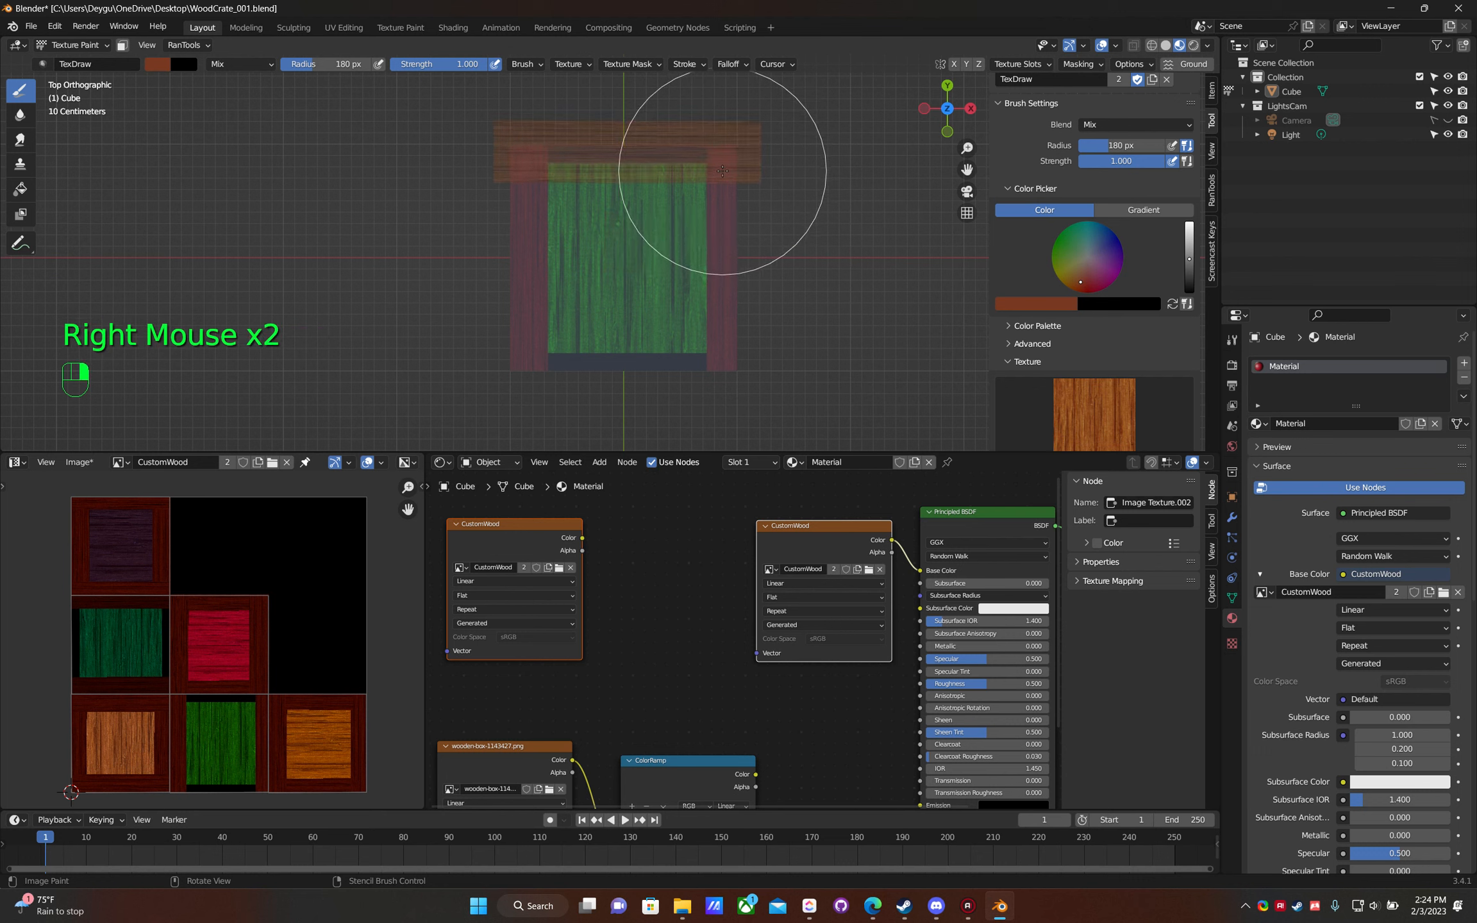
mouse_move(724, 163)
mouse_down()
mouse_move(669, 145)
mouse_move(438, 155)
mouse_up()
mouse_move(621, 161)
right_down()
mouse_move(609, 404)
mouse_move(621, 372)
right_up()
drag(746, 353, 438, 356)
right_drag(630, 371, 801, 390)
- Paint the horizontal brown plank along two opposite edges of the cube's dark green bottom face
middle_drag(716, 350, 699, 277)
key(KP_1)
key(KP_7)
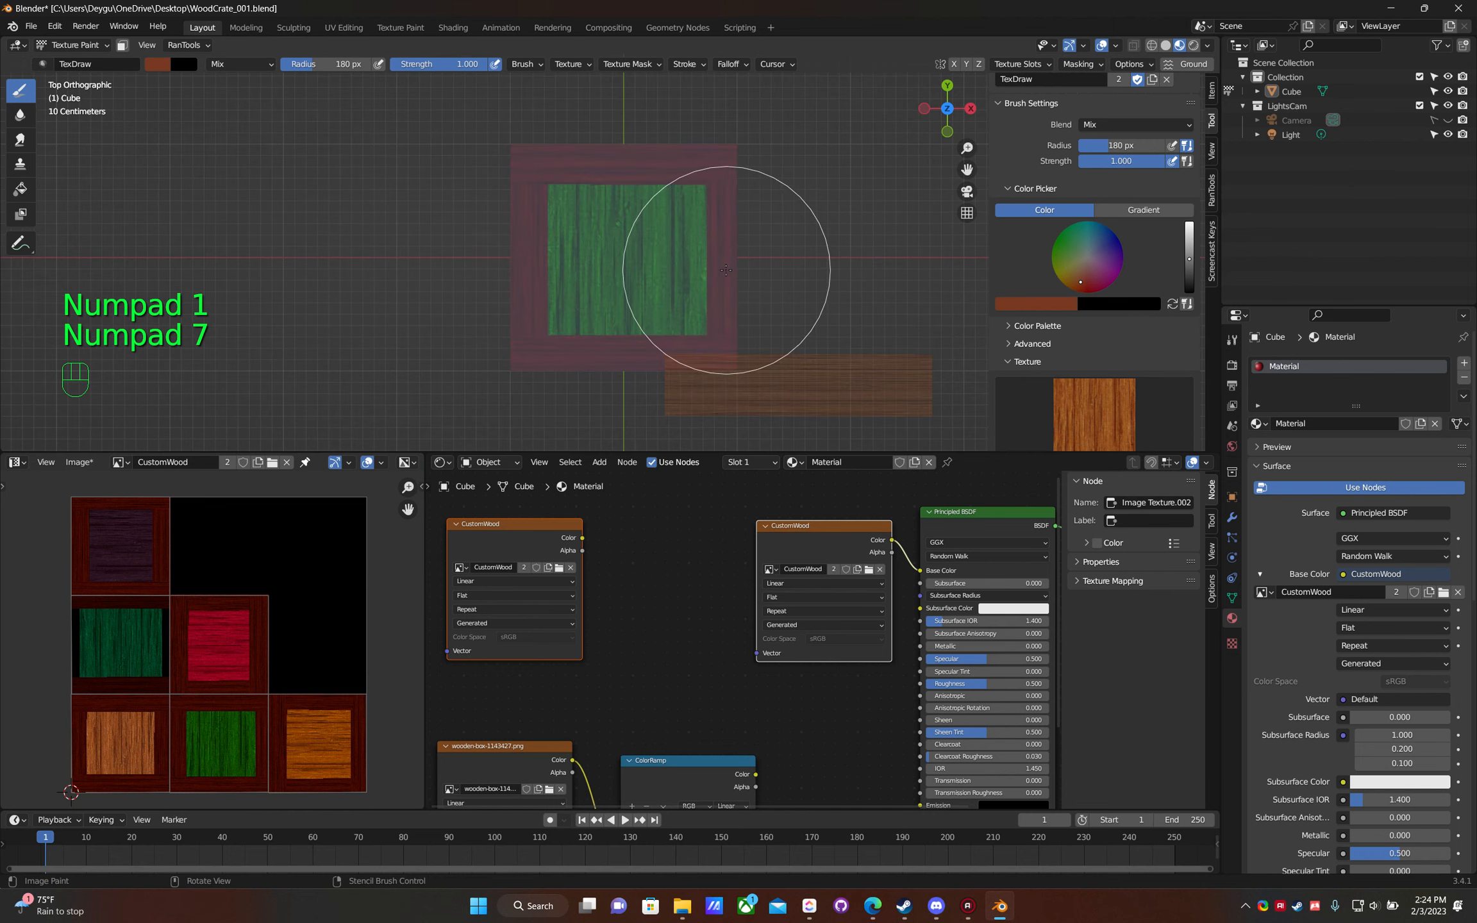
key(ctrl+KP_7)
right_drag(762, 317, 629, 146)
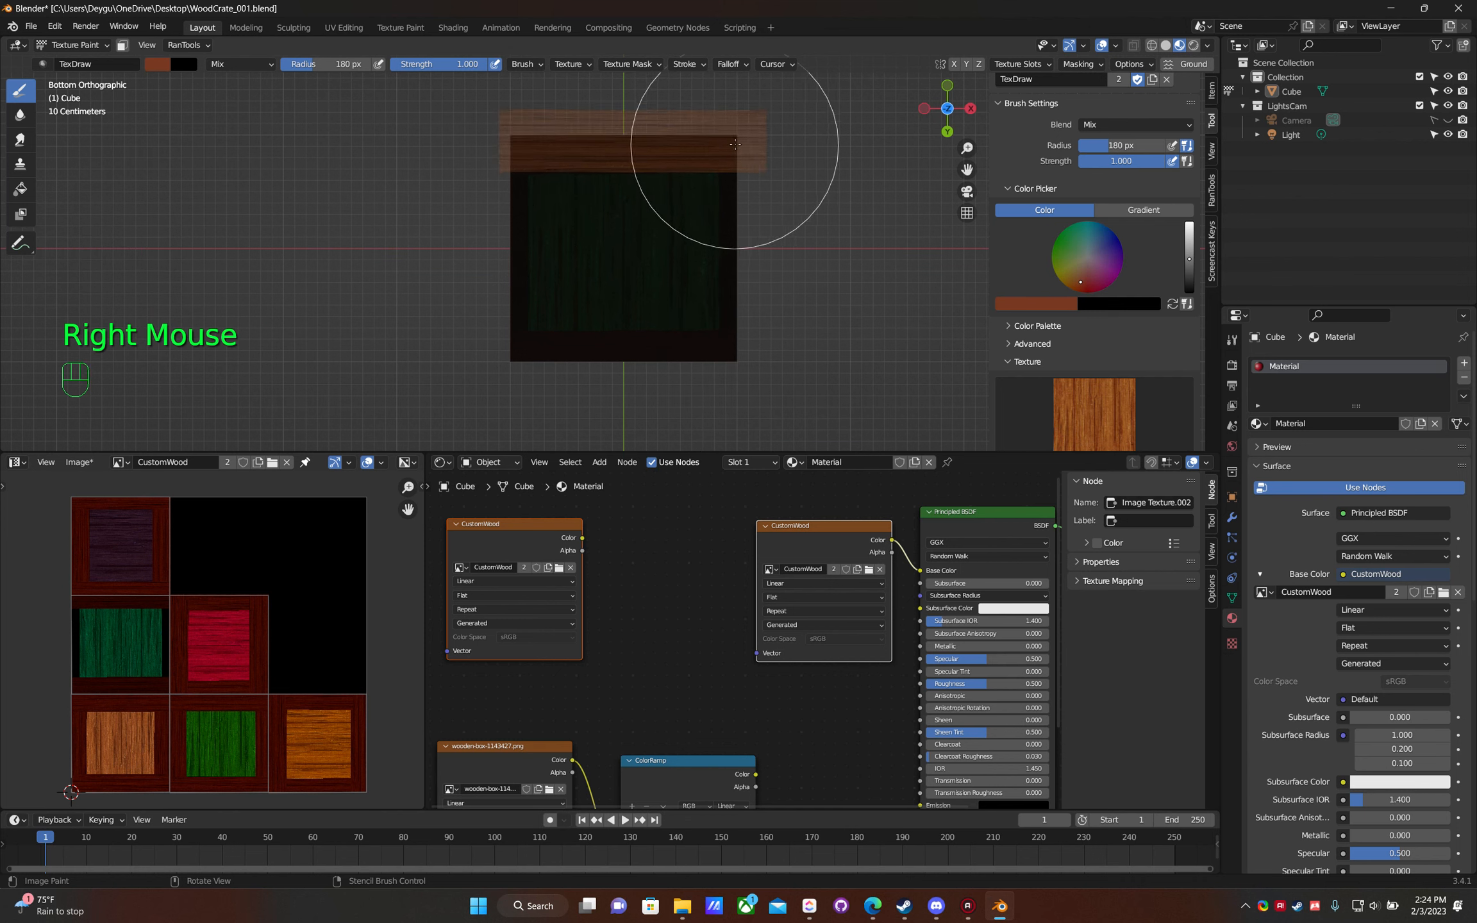
drag(736, 144, 530, 157)
mouse_move(609, 157)
right_down()
mouse_move(616, 389)
mouse_move(675, 370)
right_up()
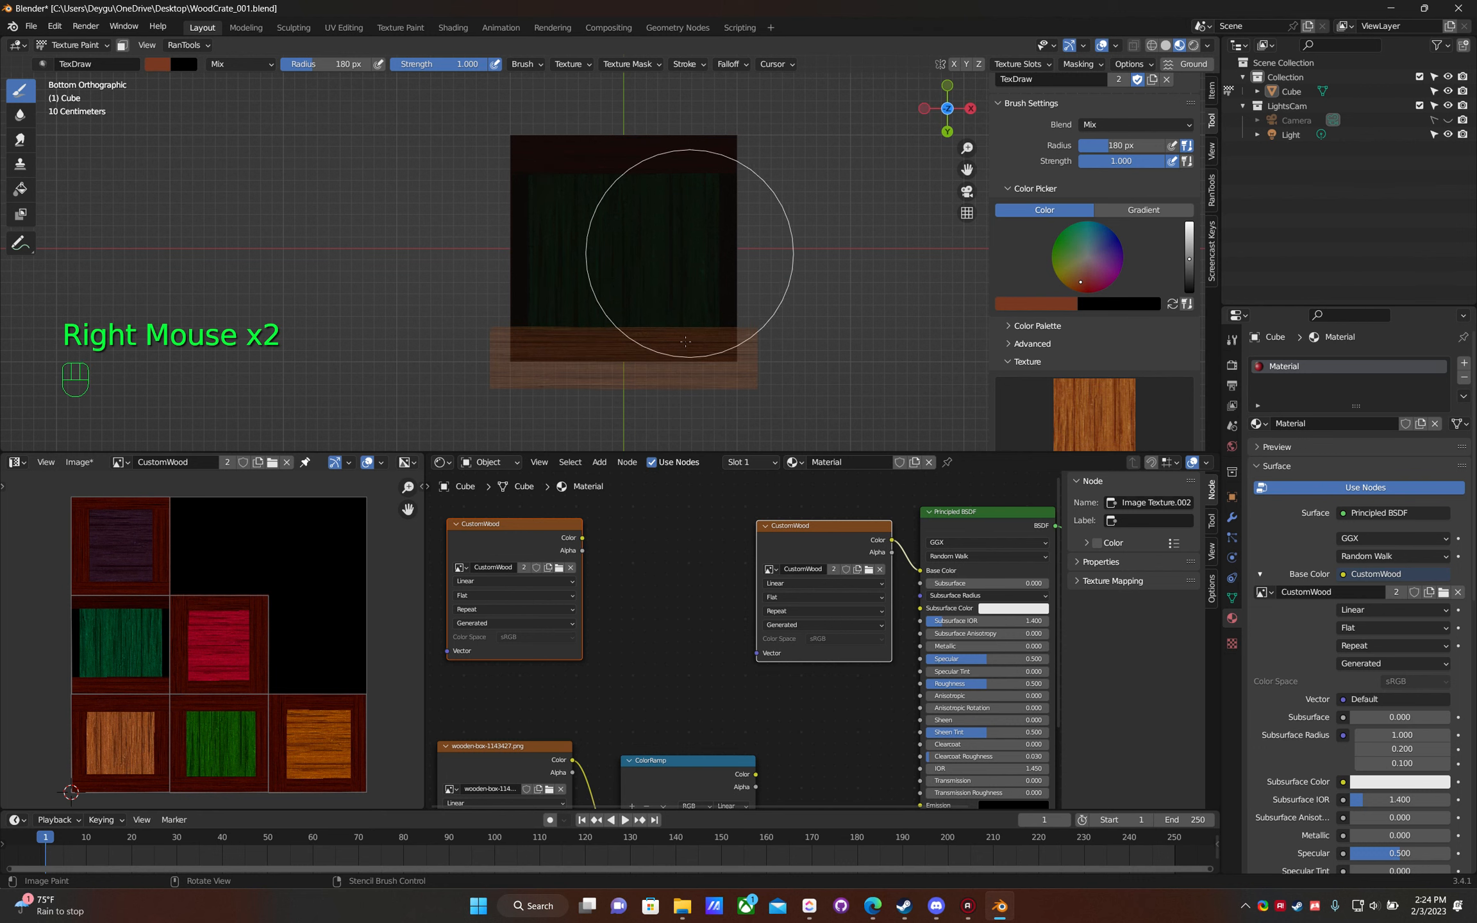
mouse_move(679, 365)
mouse_down()
mouse_move(603, 372)
mouse_move(532, 344)
mouse_up()
click(528, 347)
click(495, 346)
- Stand the plank stencil upright and paint it along the bottom face's two remaining side edges
mouse_move(681, 317)
right_down()
mouse_move(690, 260)
mouse_move(586, 362)
mouse_move(634, 364)
right_up()
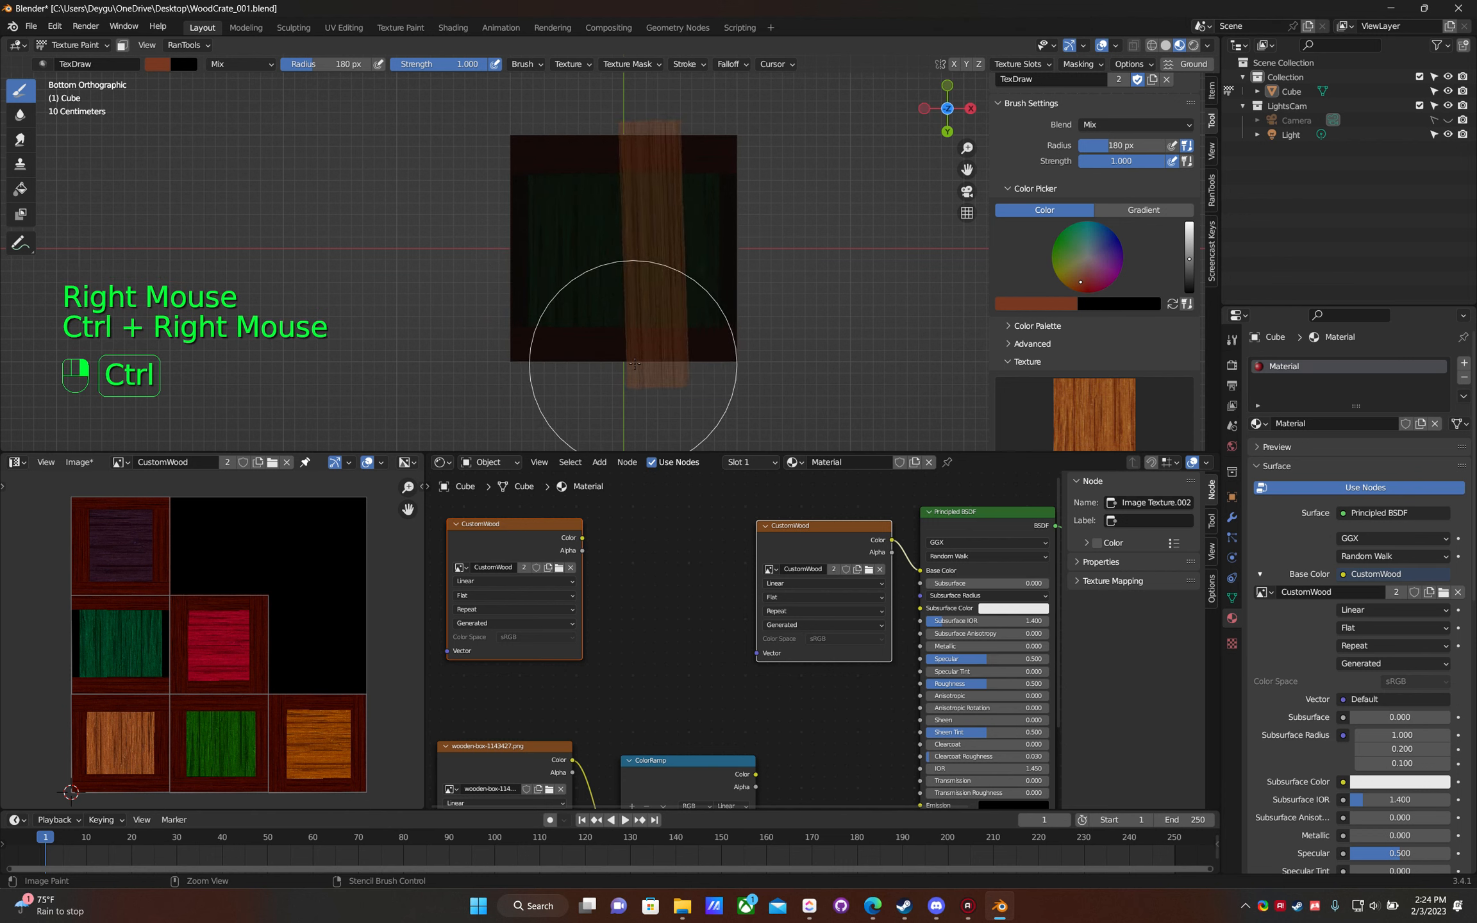
right_drag(534, 340, 494, 329)
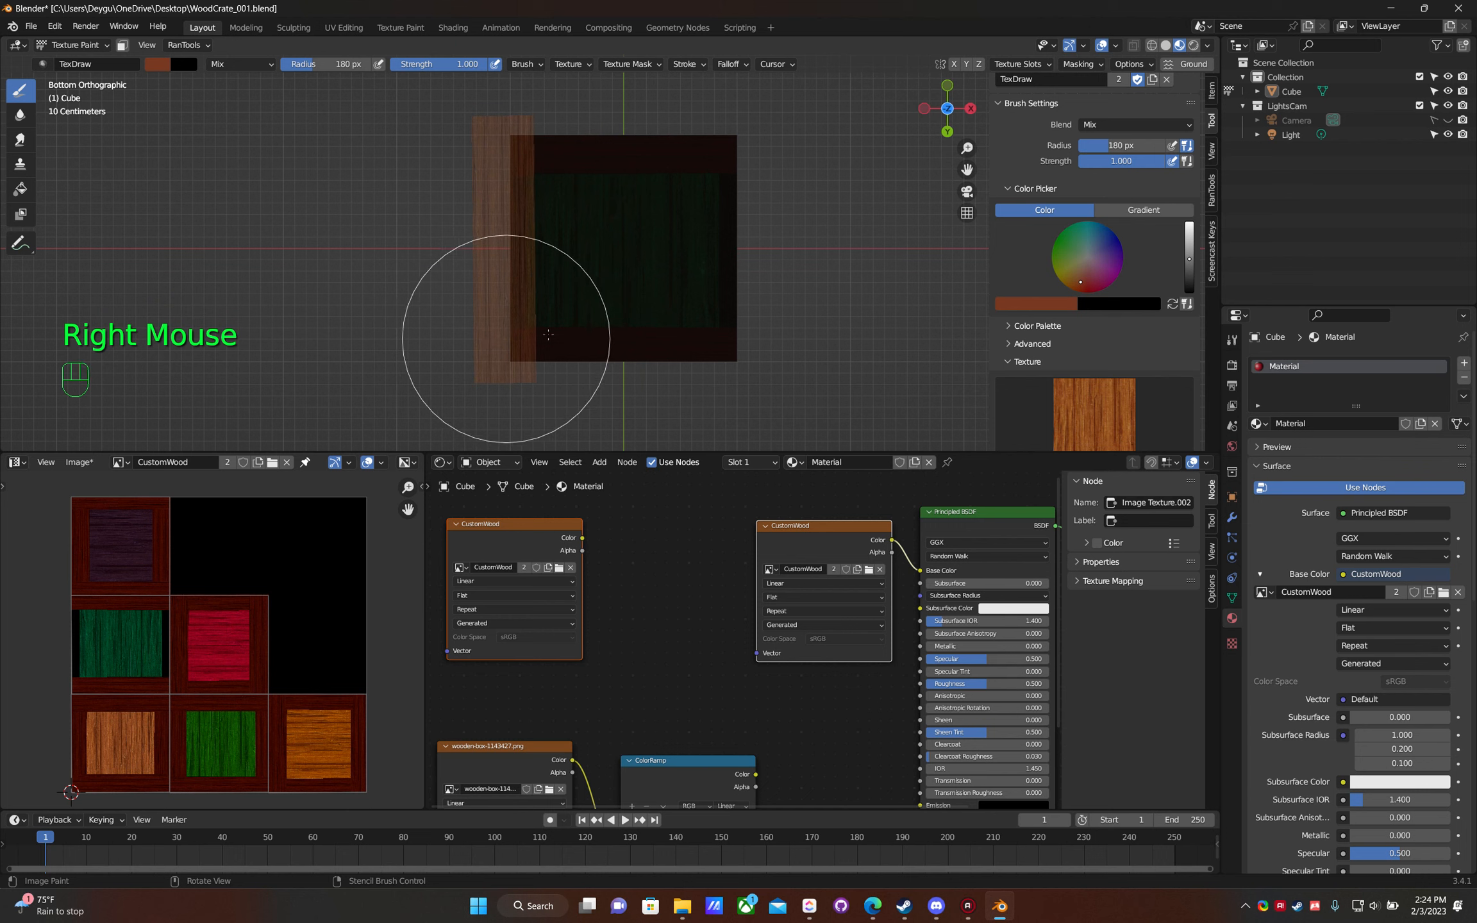
right_drag(485, 202, 489, 205)
drag(514, 137, 532, 121)
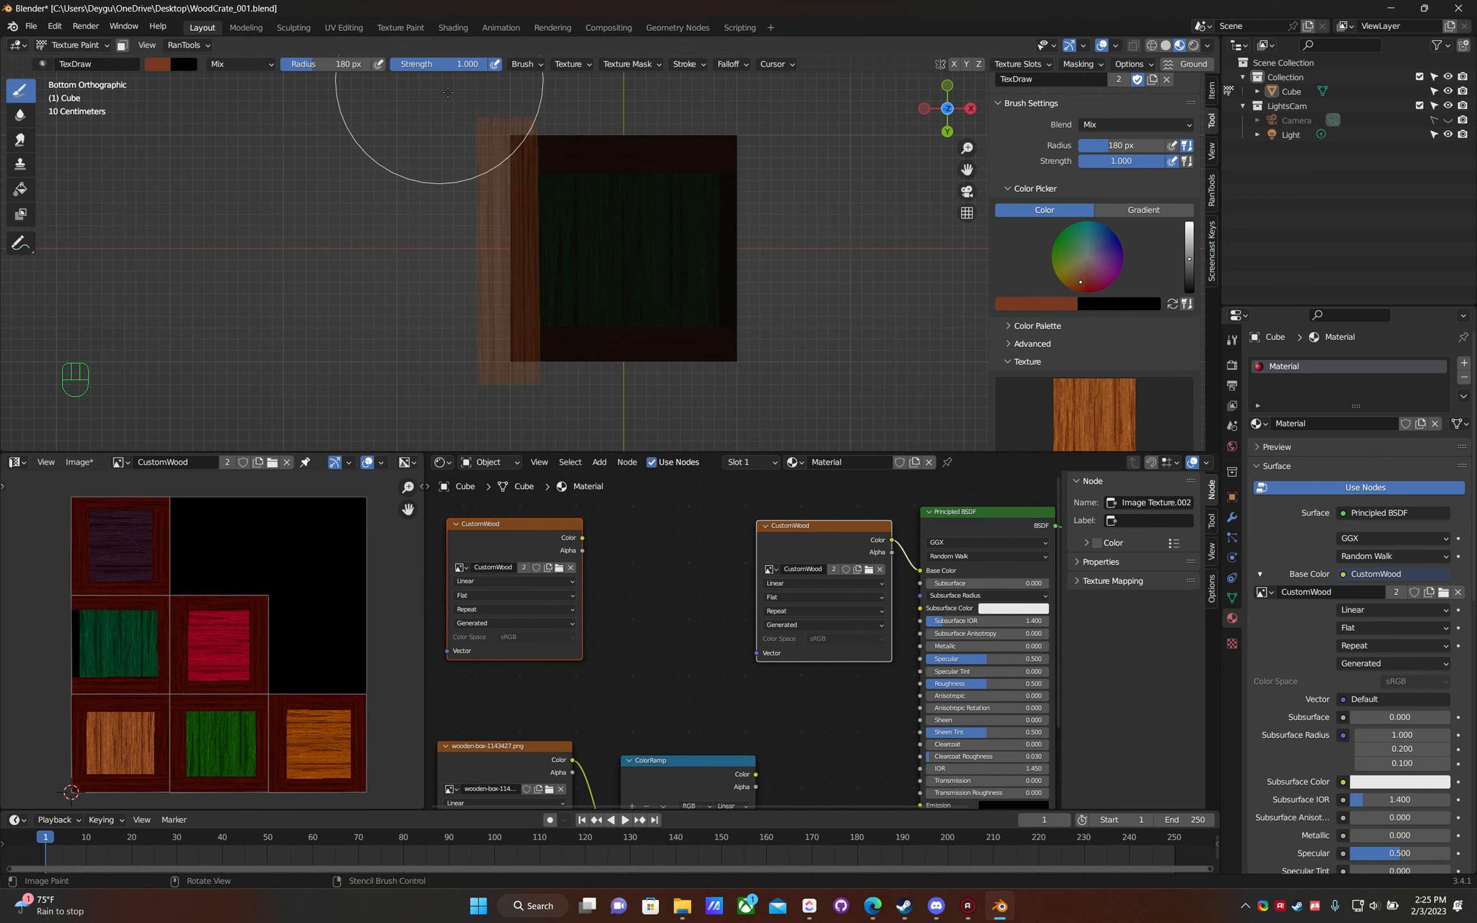
mouse_move(544, 248)
right_down()
mouse_move(752, 225)
mouse_move(708, 226)
right_up()
mouse_move(711, 151)
mouse_down()
mouse_move(692, 184)
mouse_move(708, 349)
mouse_move(511, 329)
mouse_move(605, 318)
mouse_up()
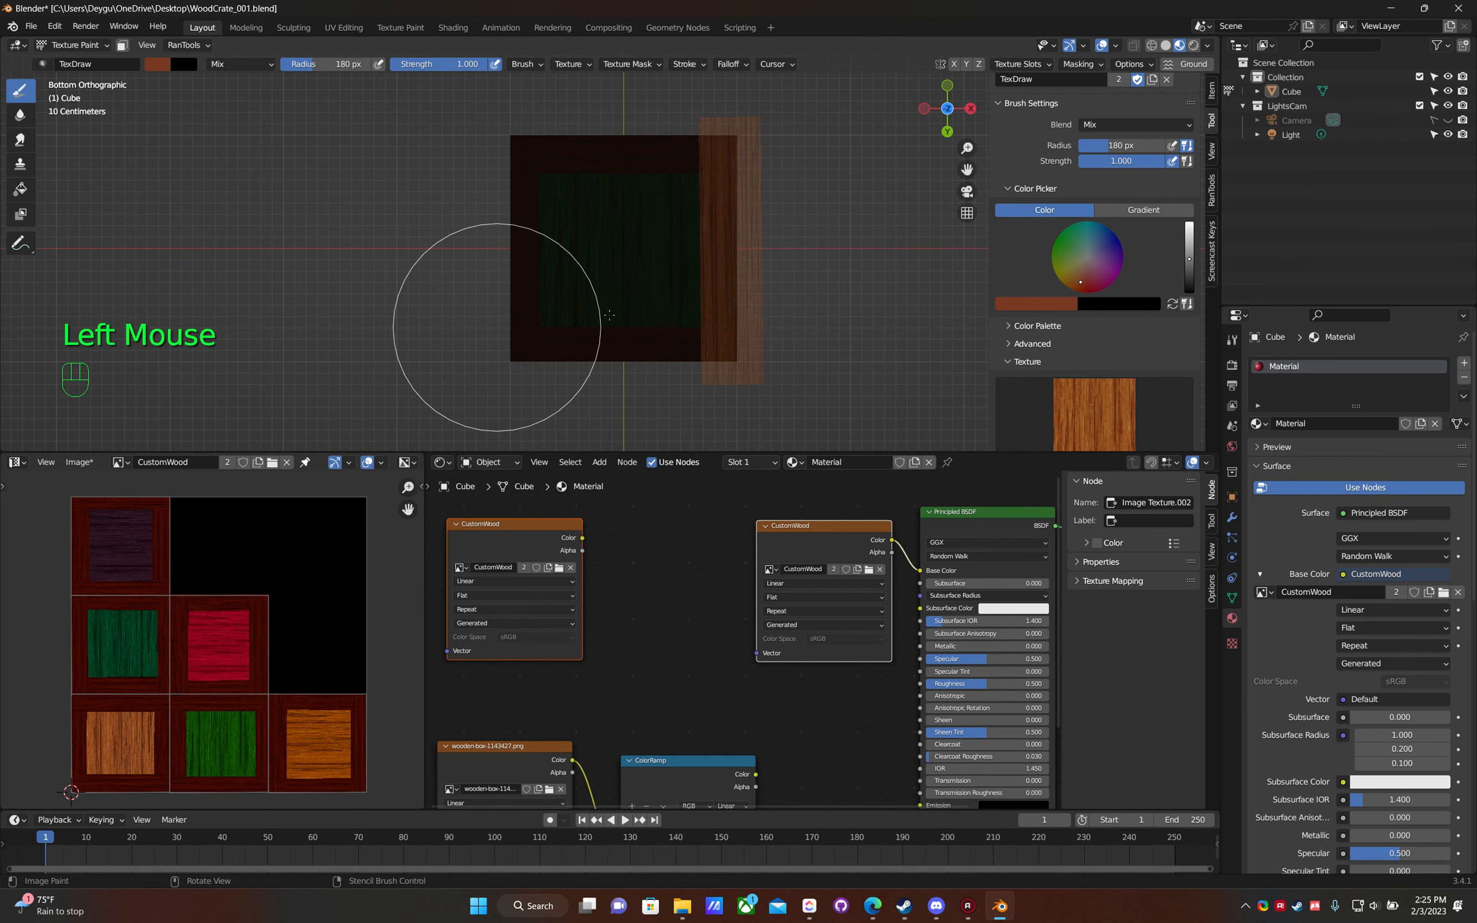
right_drag(692, 231, 808, 247)
- Save the painted texture as the PNG image CustomWood.png in the Simple Crate folder
middle_drag(765, 256, 474, 374)
middle_drag(675, 228, 449, 298)
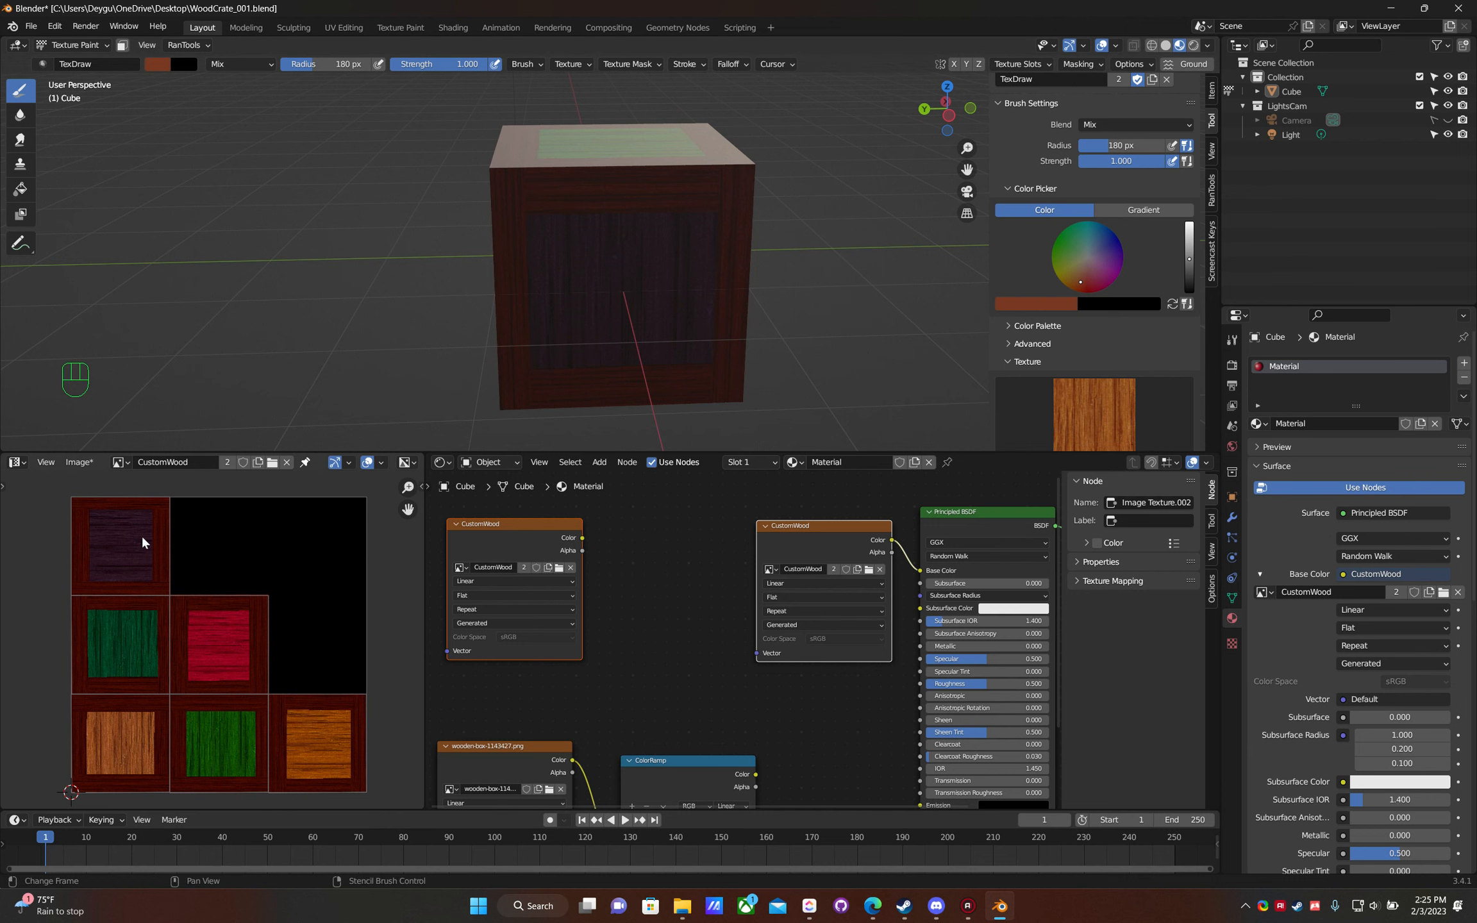
click(81, 462)
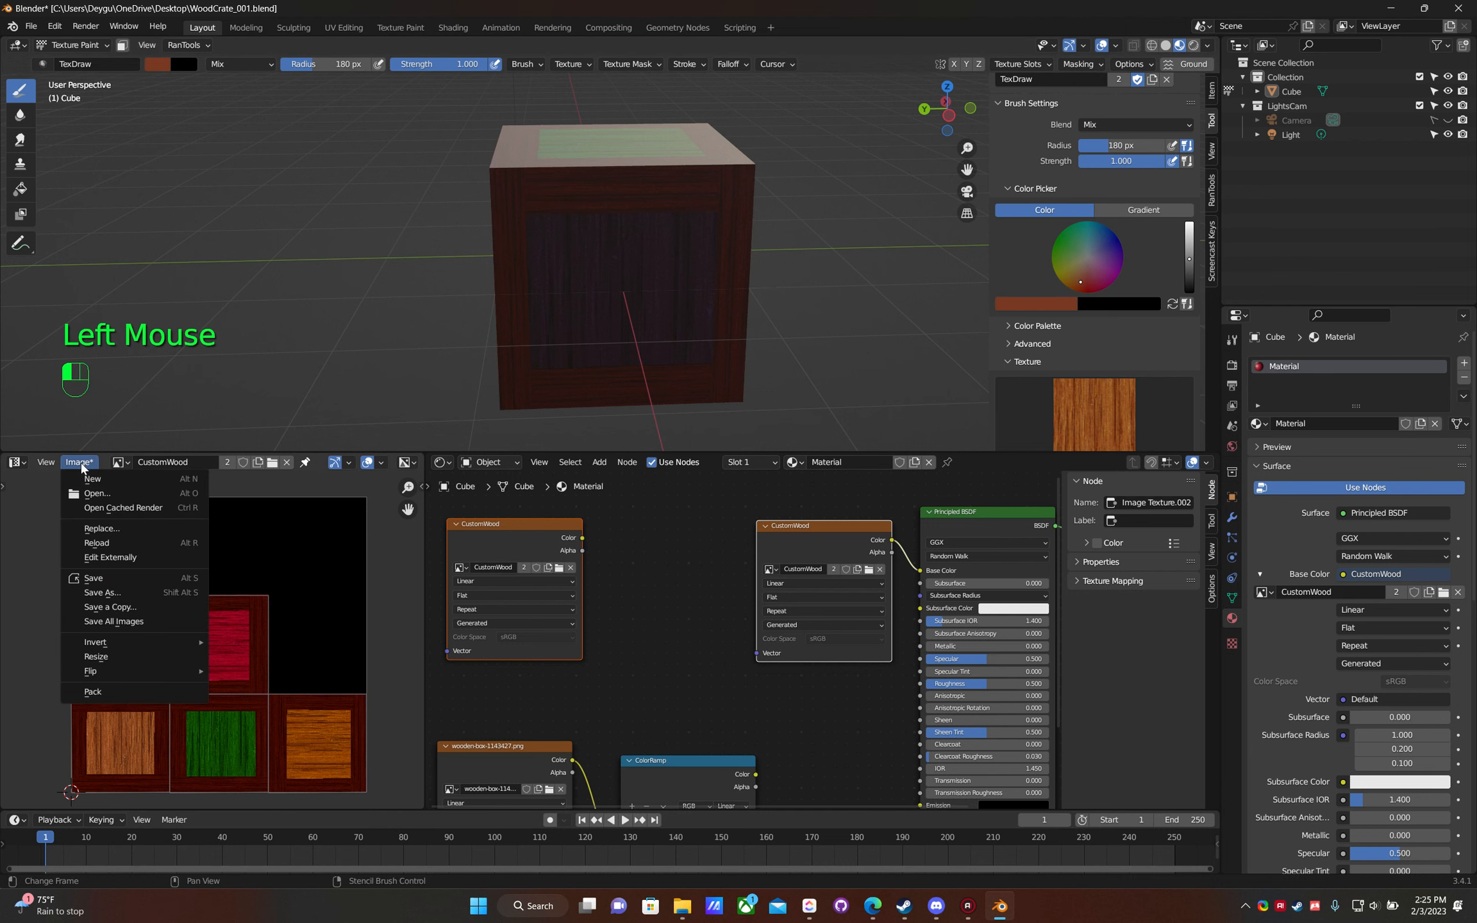
click(114, 593)
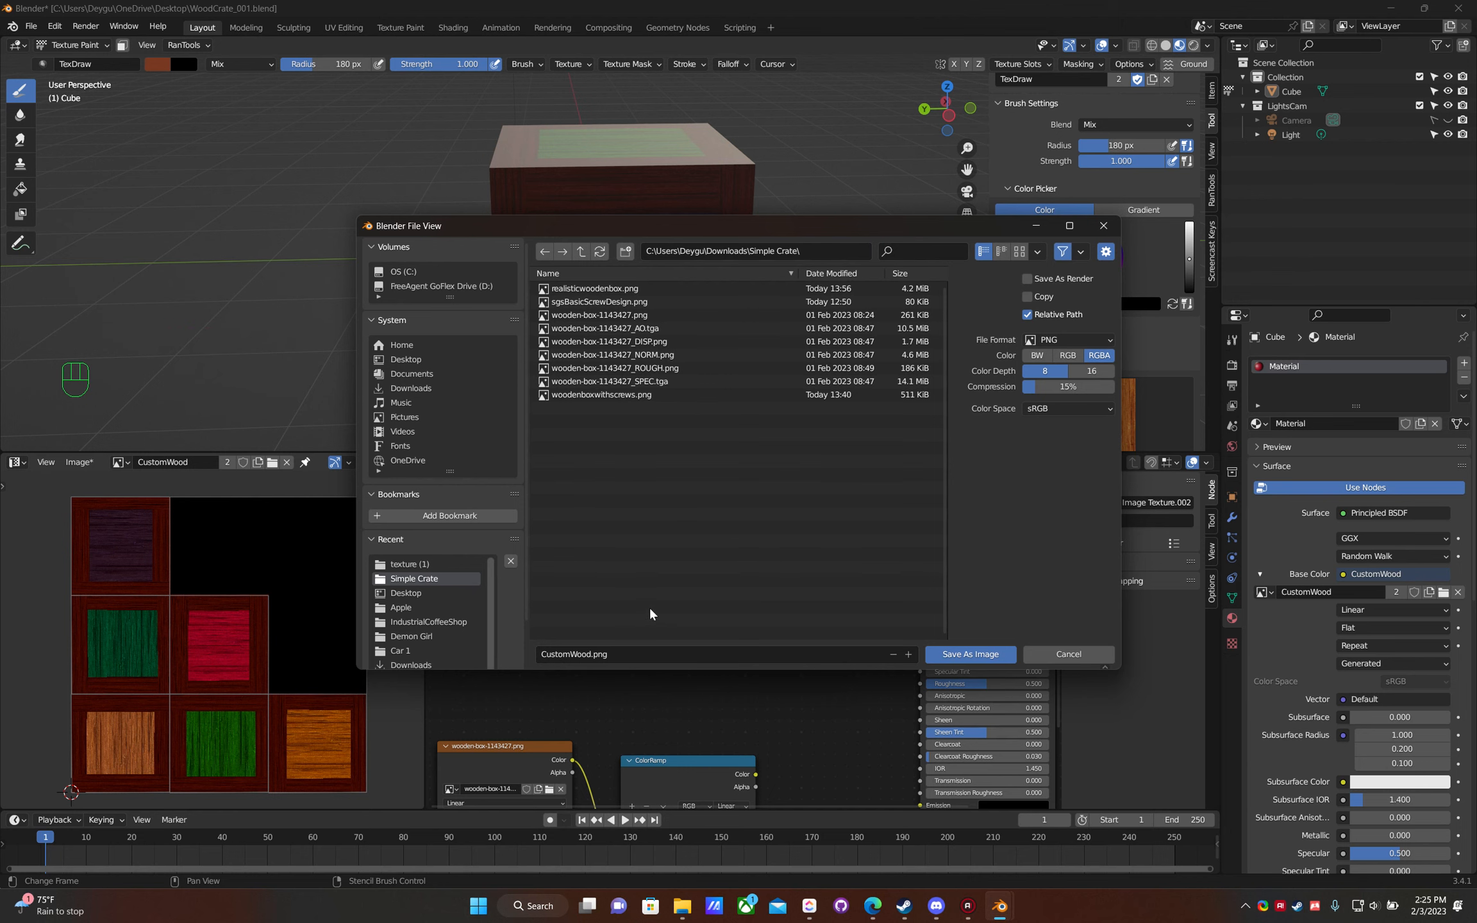
click(968, 661)
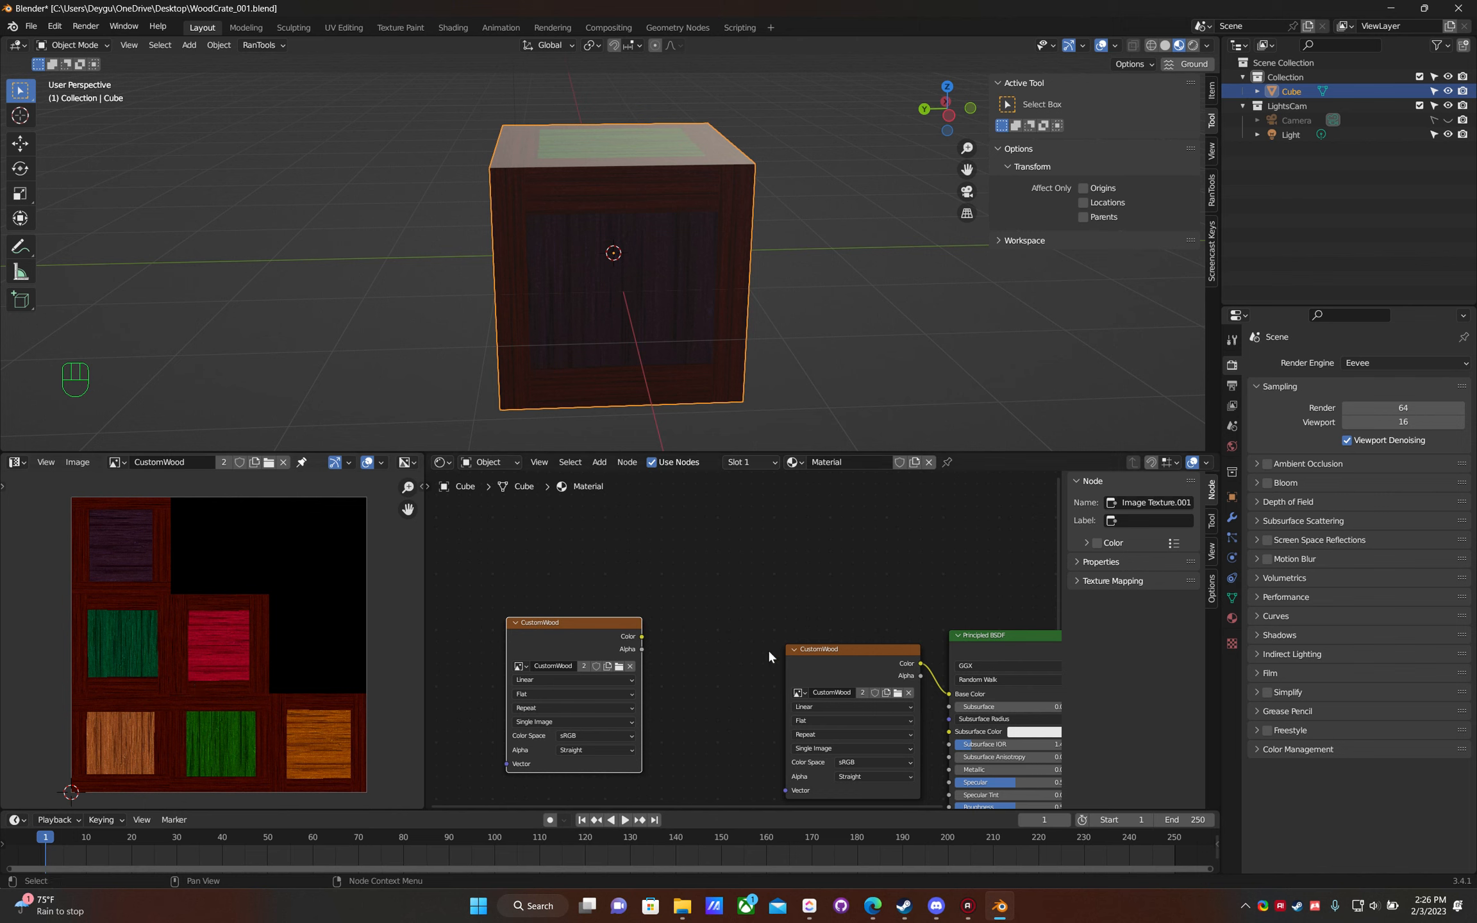
- Rearrange the two CustomWood image texture nodes so the unconnected one sits above and apart from the one feeding Base Color
click(606, 627)
click(562, 622)
drag(845, 651, 711, 737)
middle_drag(806, 755, 773, 671)
drag(661, 649, 745, 560)
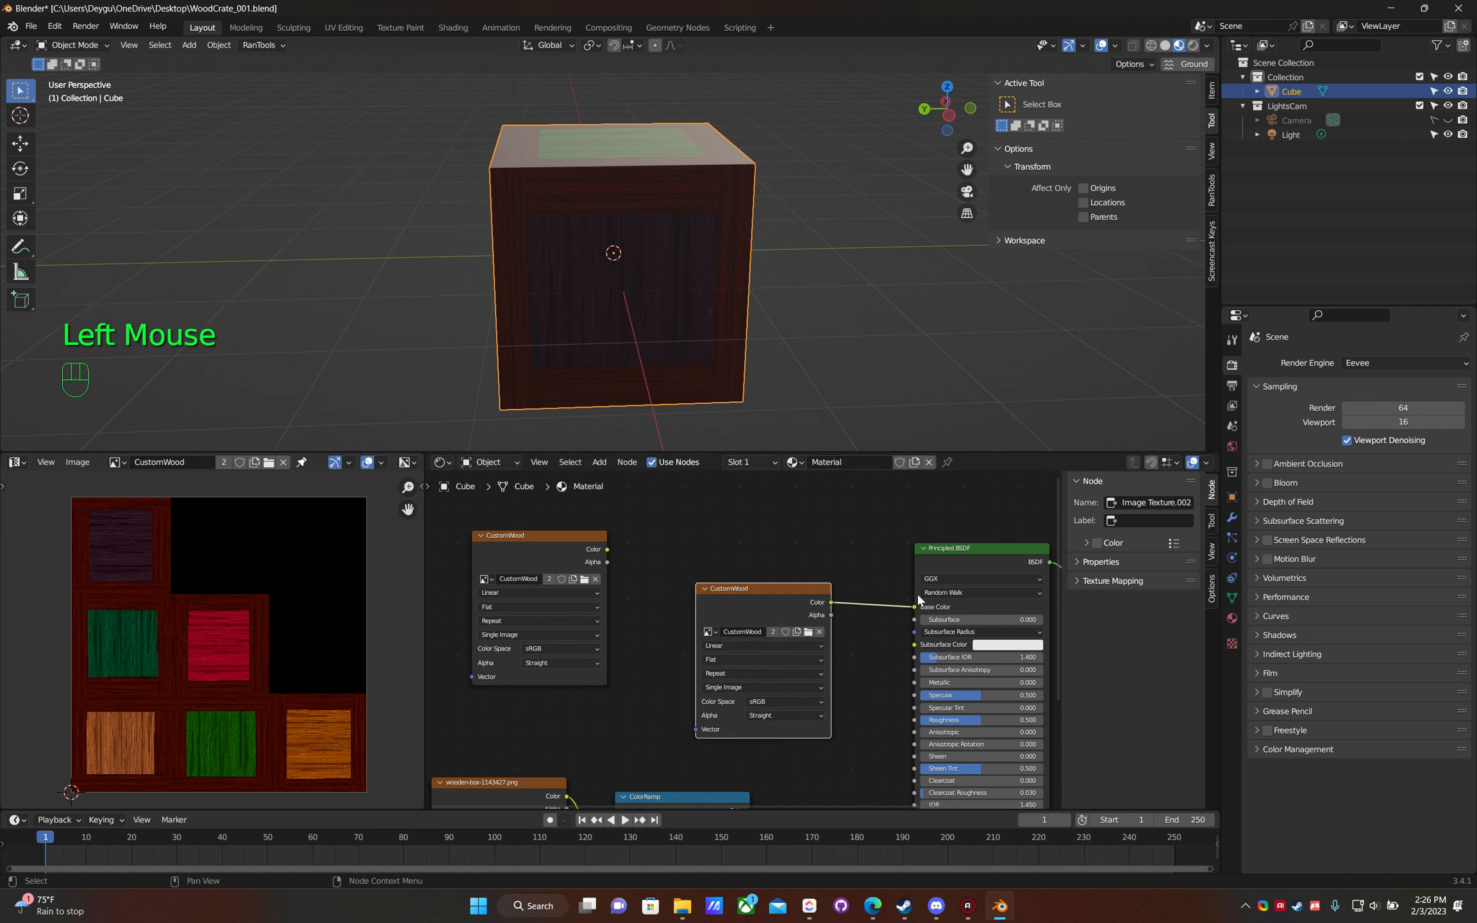
click(788, 559)
click(507, 538)
drag(512, 538, 513, 509)
middle_drag(620, 594, 610, 711)
drag(514, 626, 610, 537)
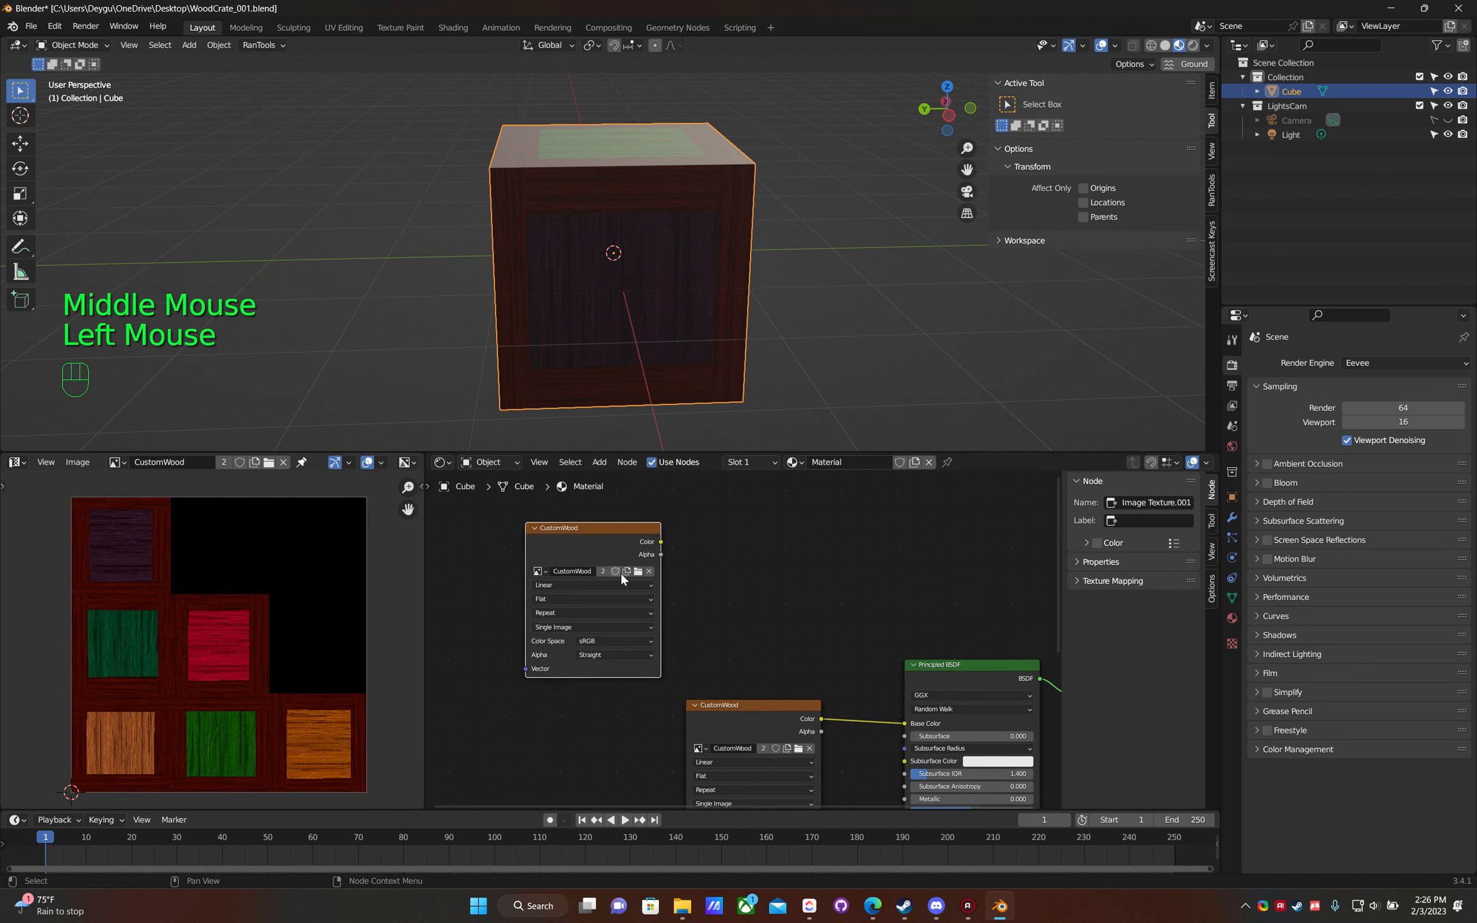
- Replace the image in the unconnected CustomWood texture node with a new blank image named BakedWood_Diffuse
click(649, 571)
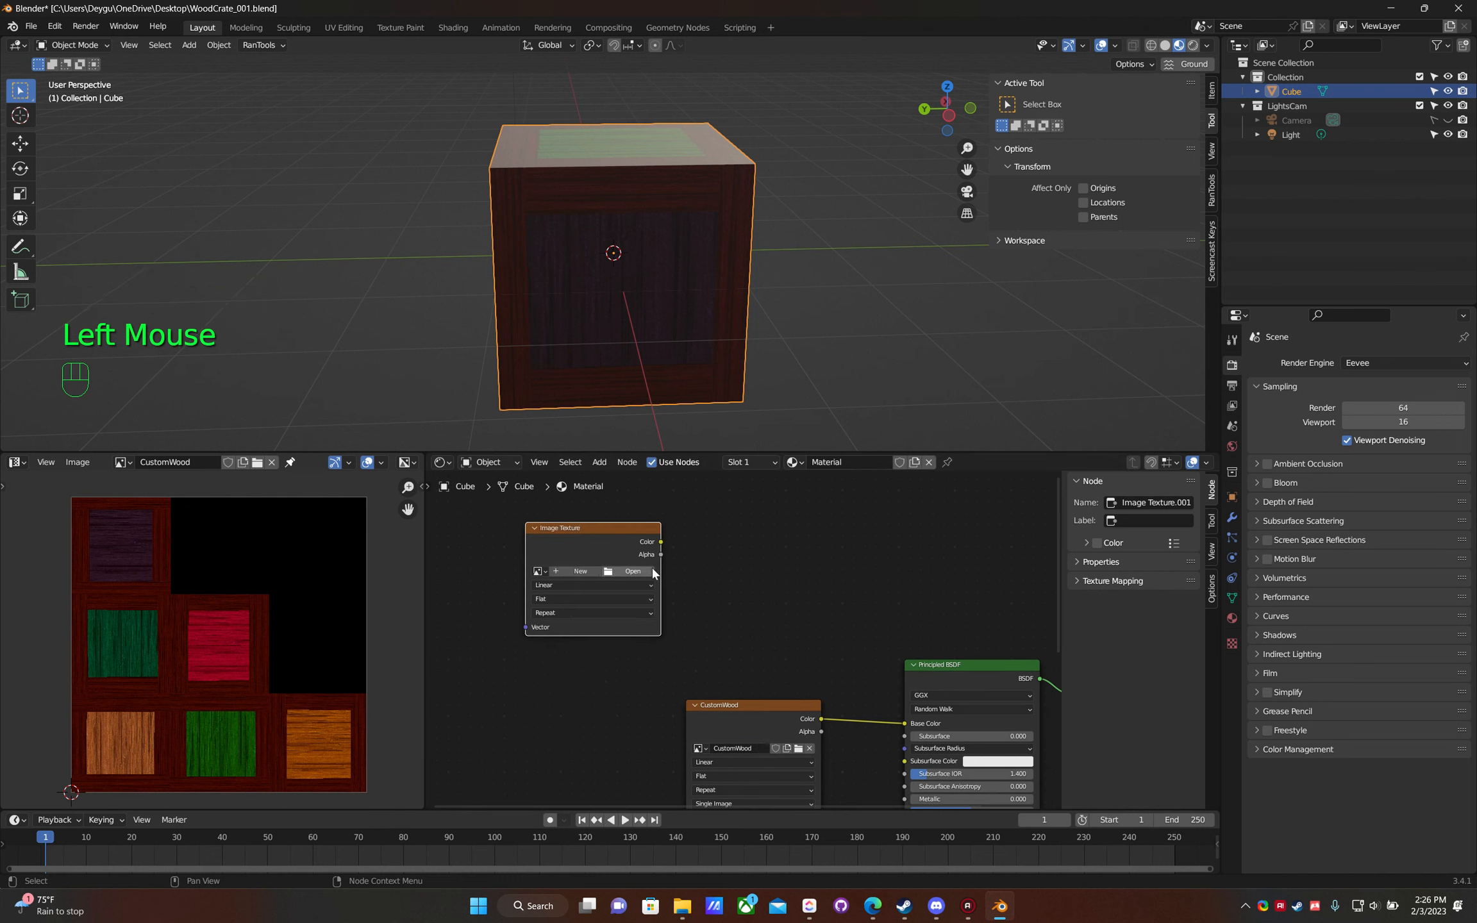
click(581, 571)
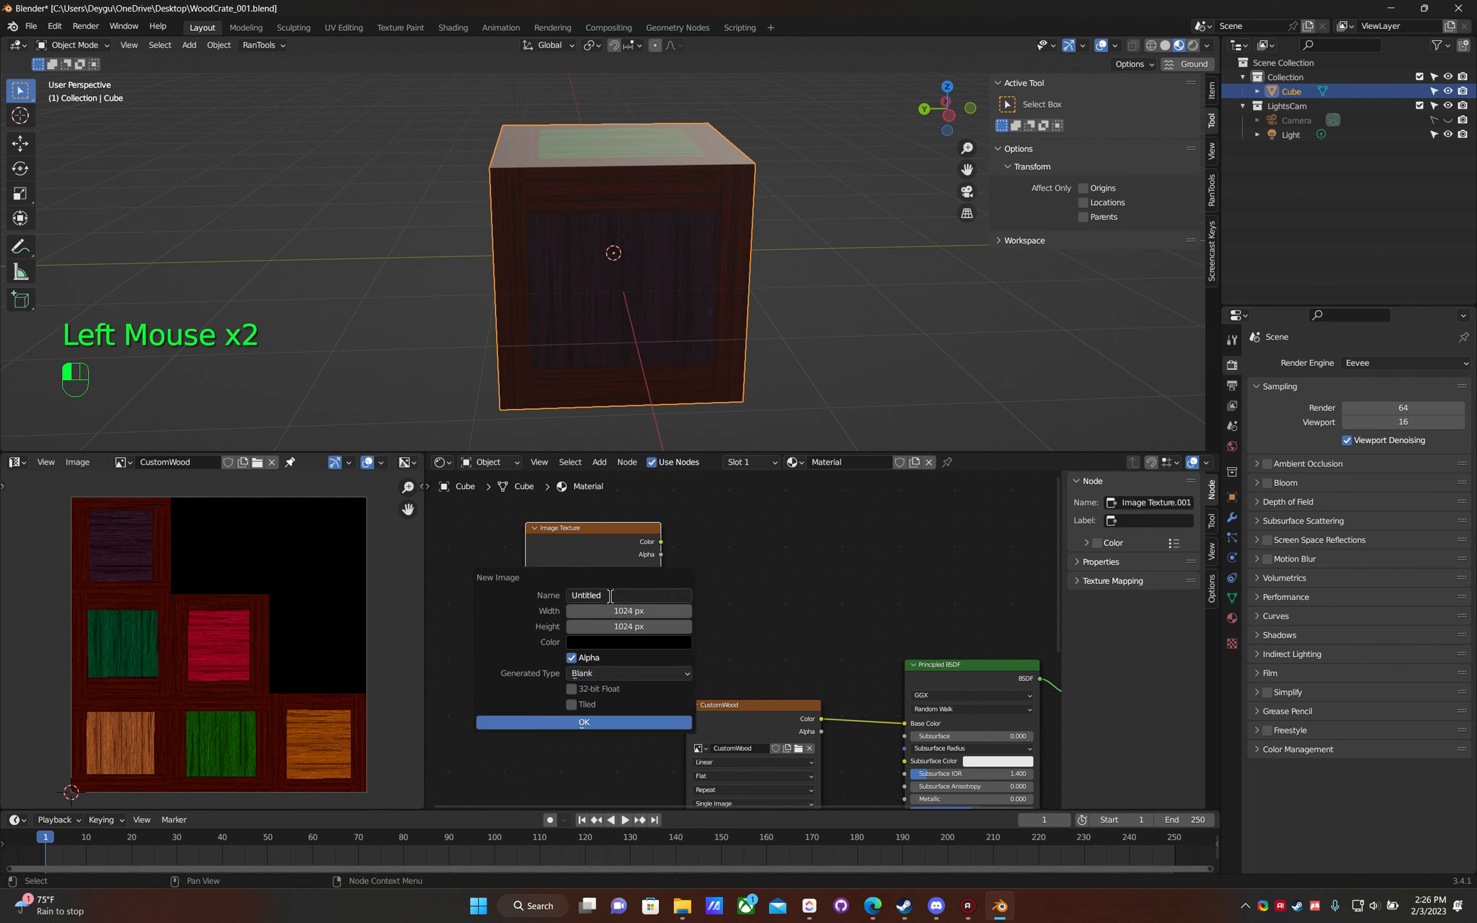
text(Bake)
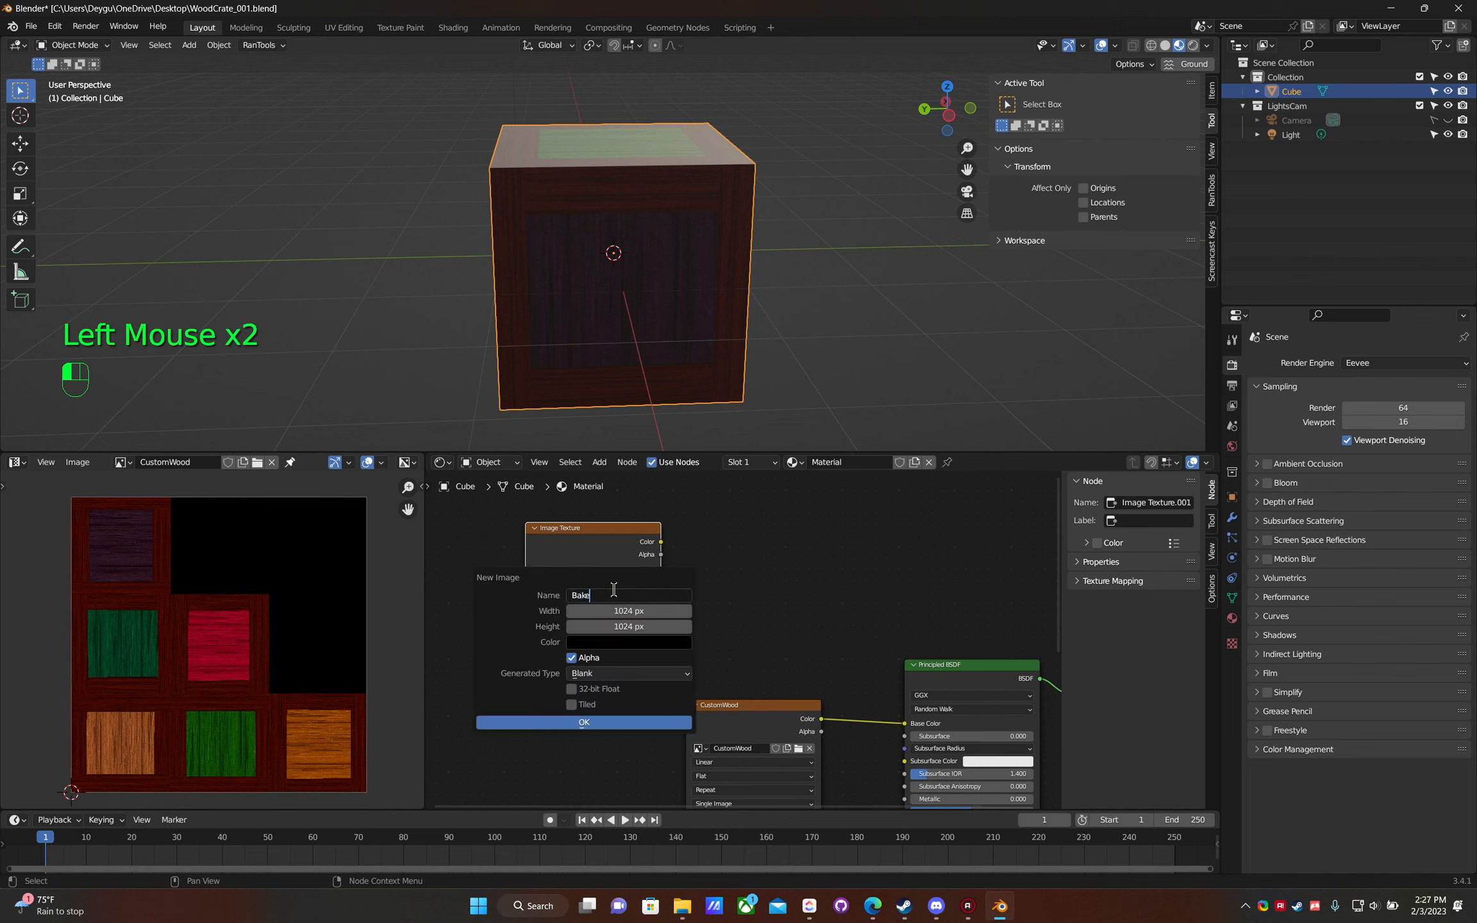
text(dWood)
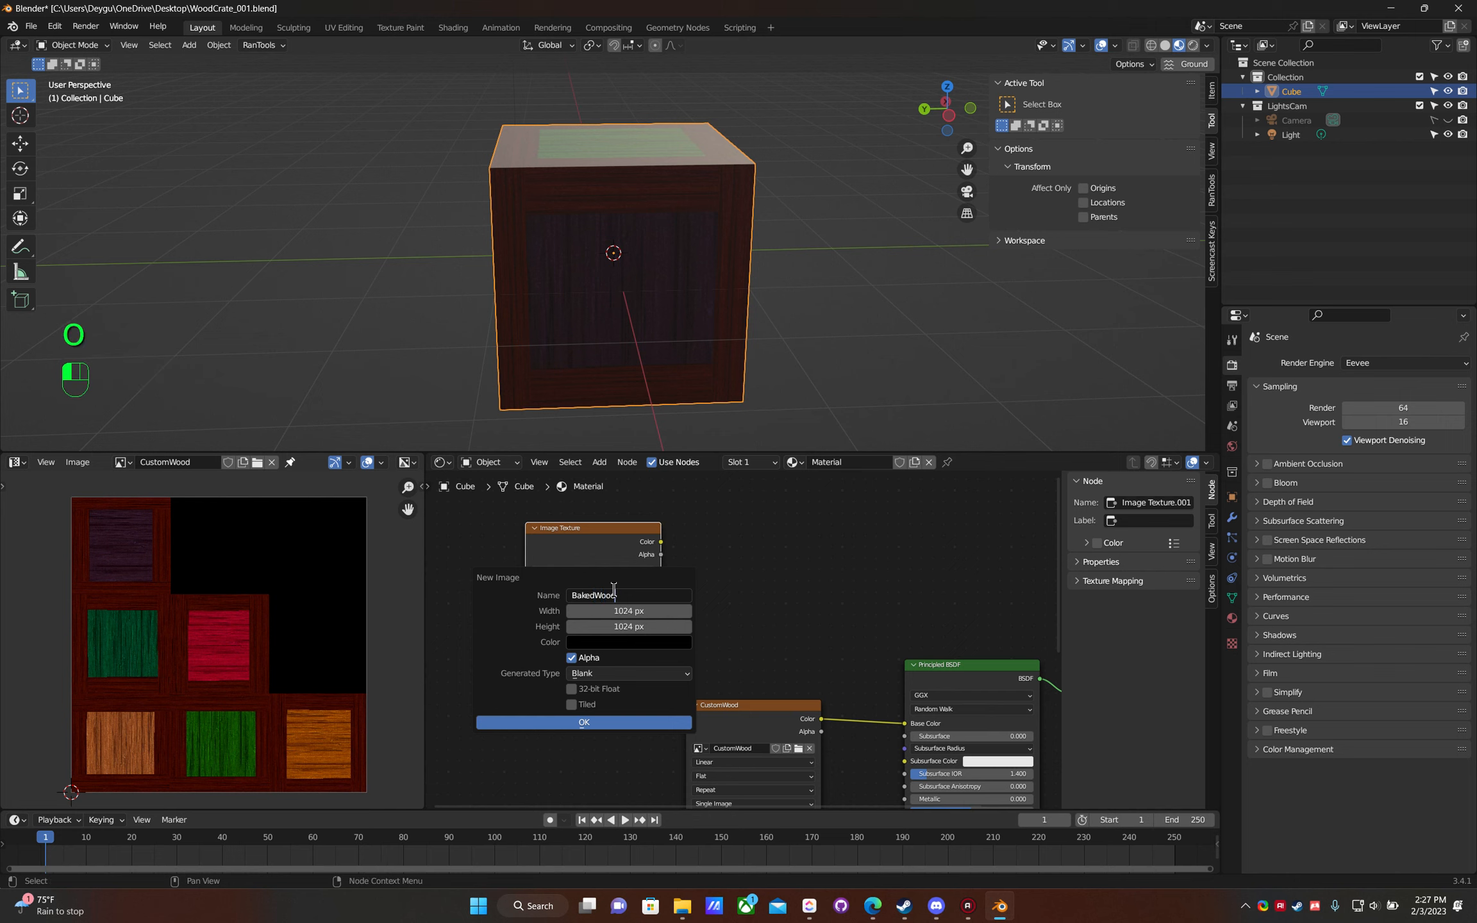
text(_Diffuse)
click(572, 722)
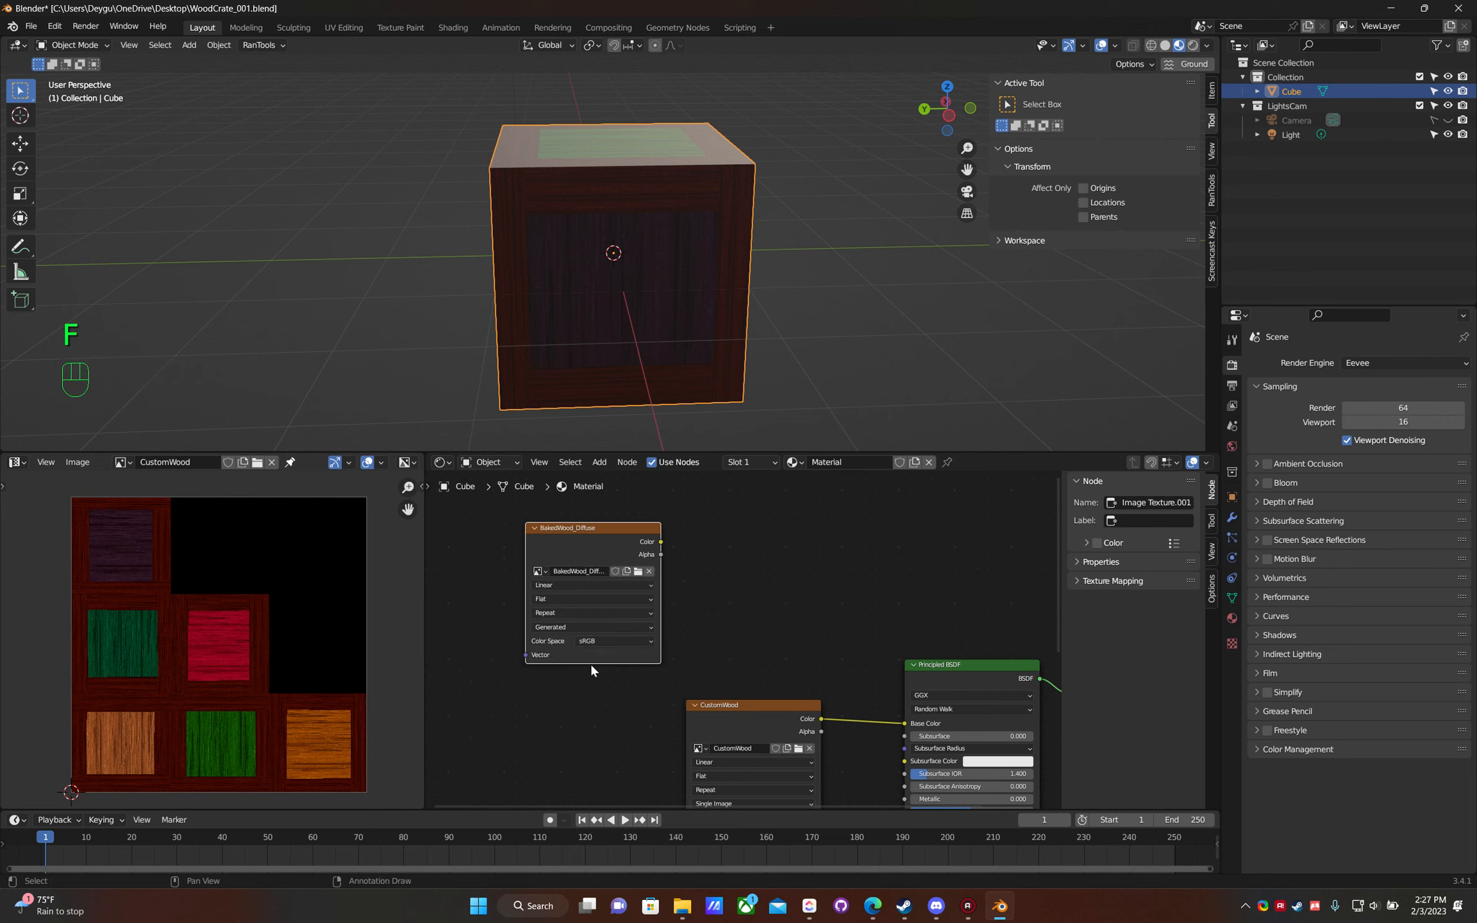
- Make the BakedWood_Diffuse texture node the active node and display the BakedWood_Diffuse image in the image editor
click(789, 591)
middle_drag(769, 680, 674, 608)
middle_drag(555, 574, 563, 670)
middle_drag(517, 528, 533, 582)
click(511, 570)
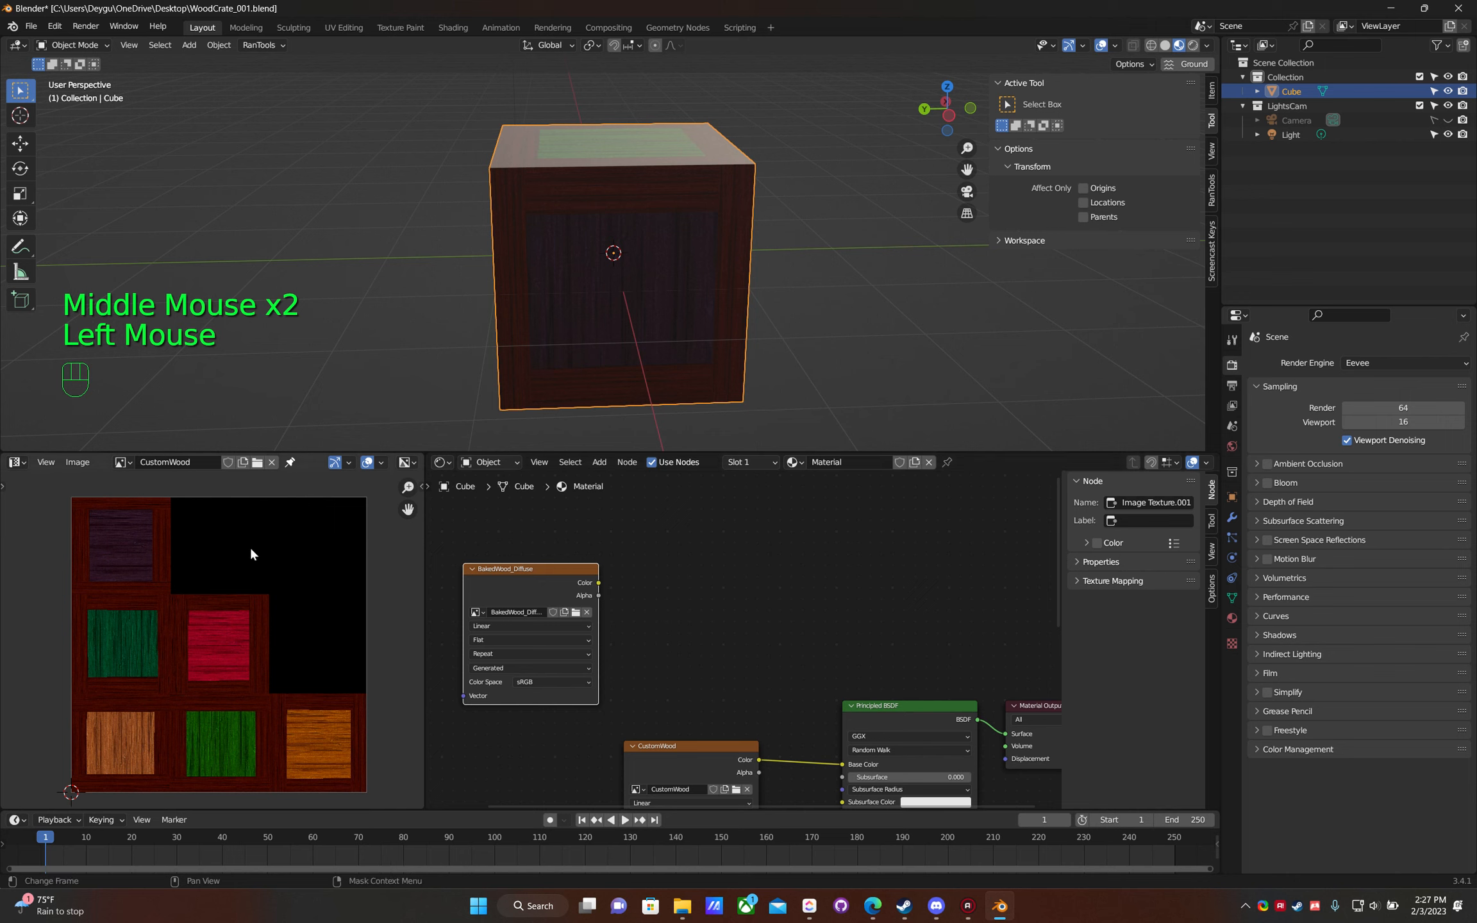
click(123, 461)
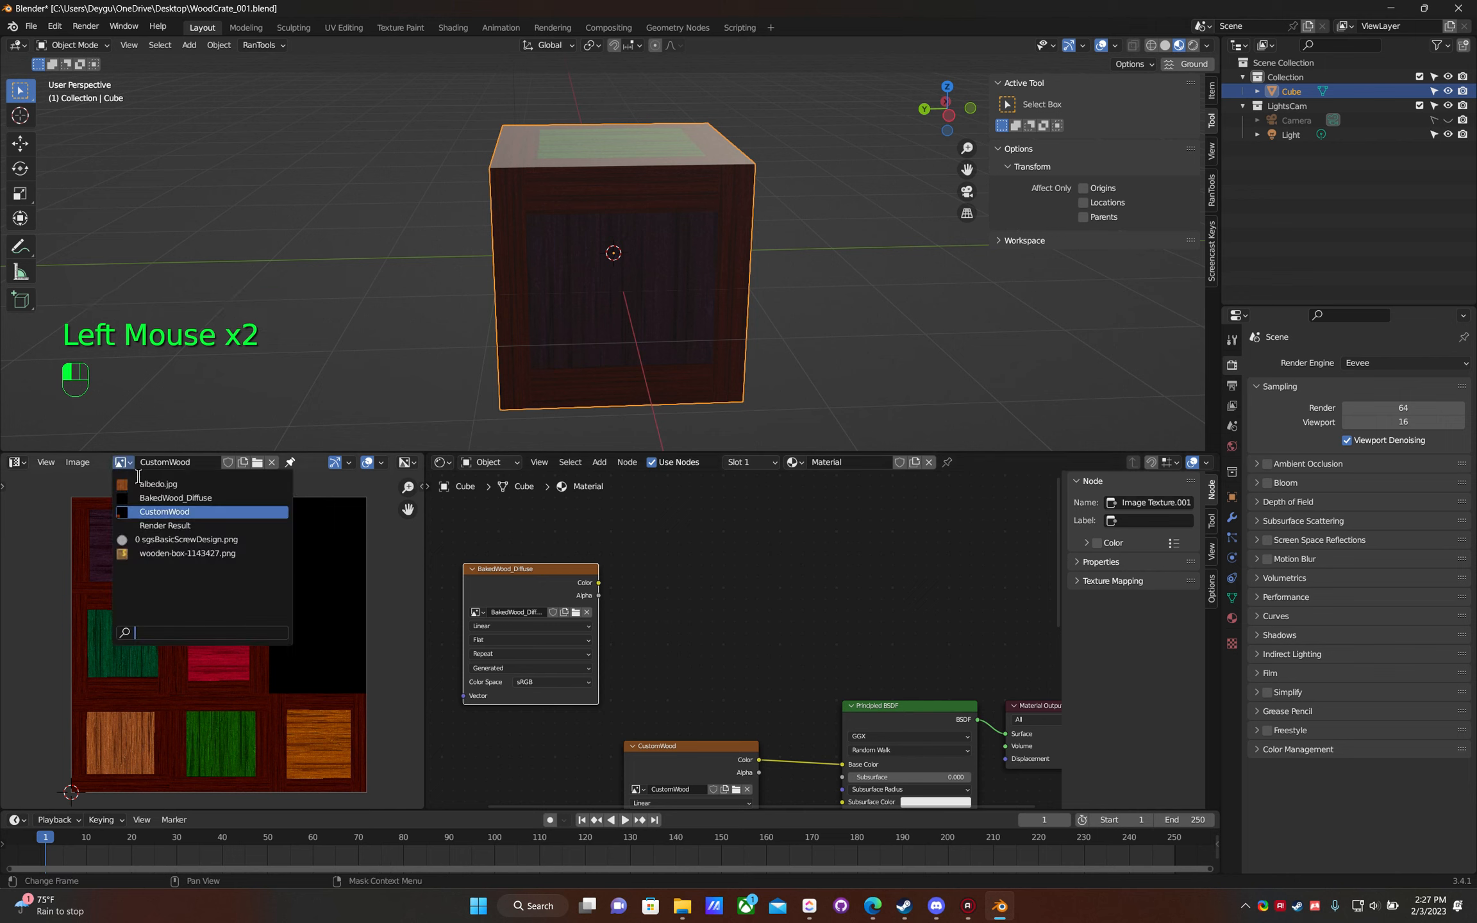
click(166, 498)
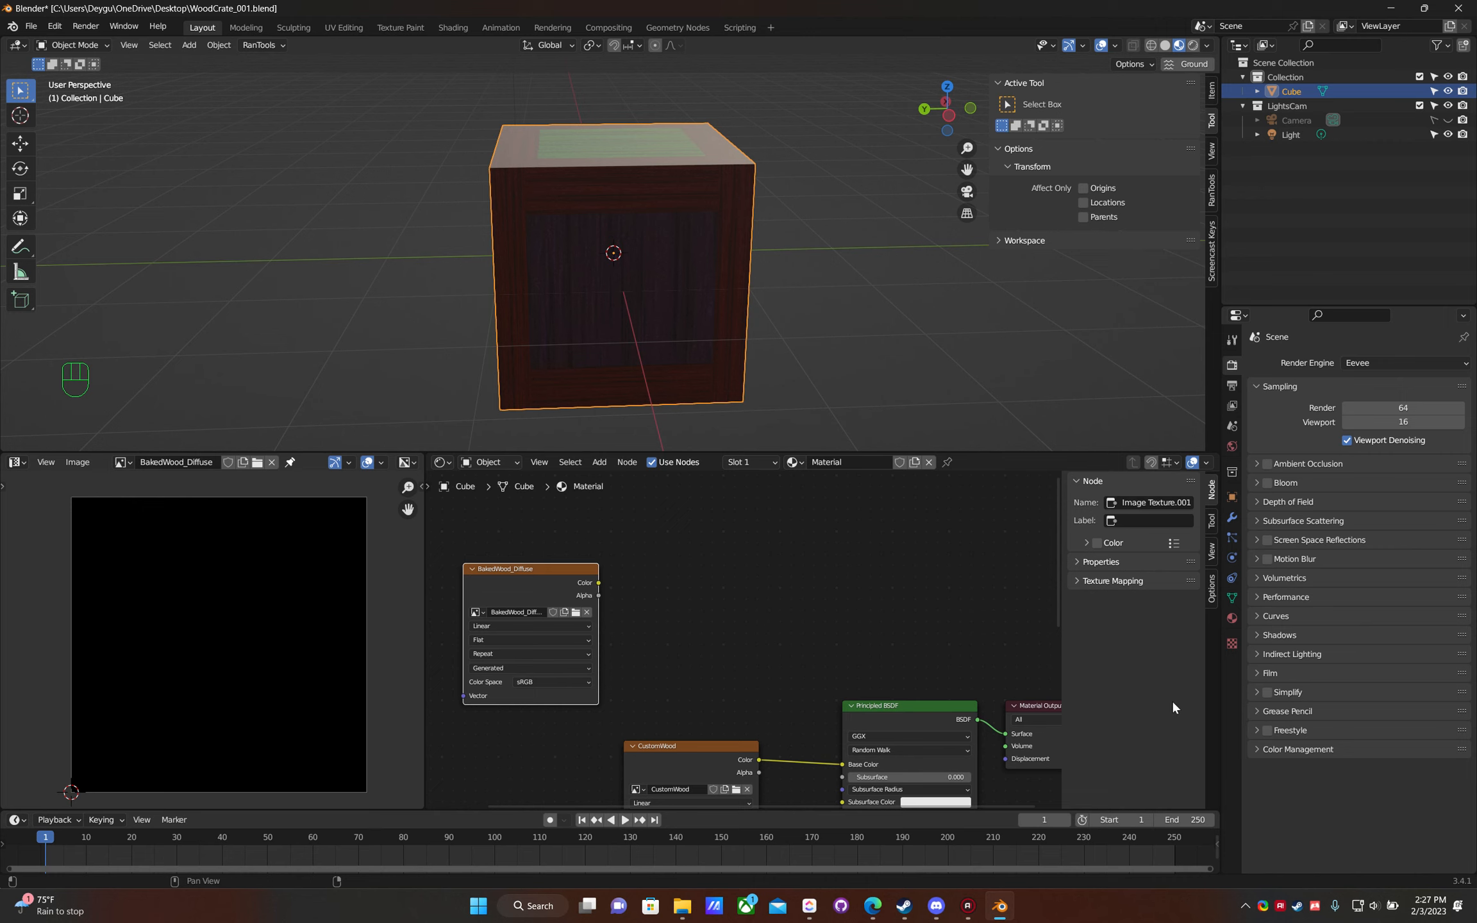
- Switch the render engine to Cycles and set the bake type to Diffuse
click(1390, 356)
click(1379, 408)
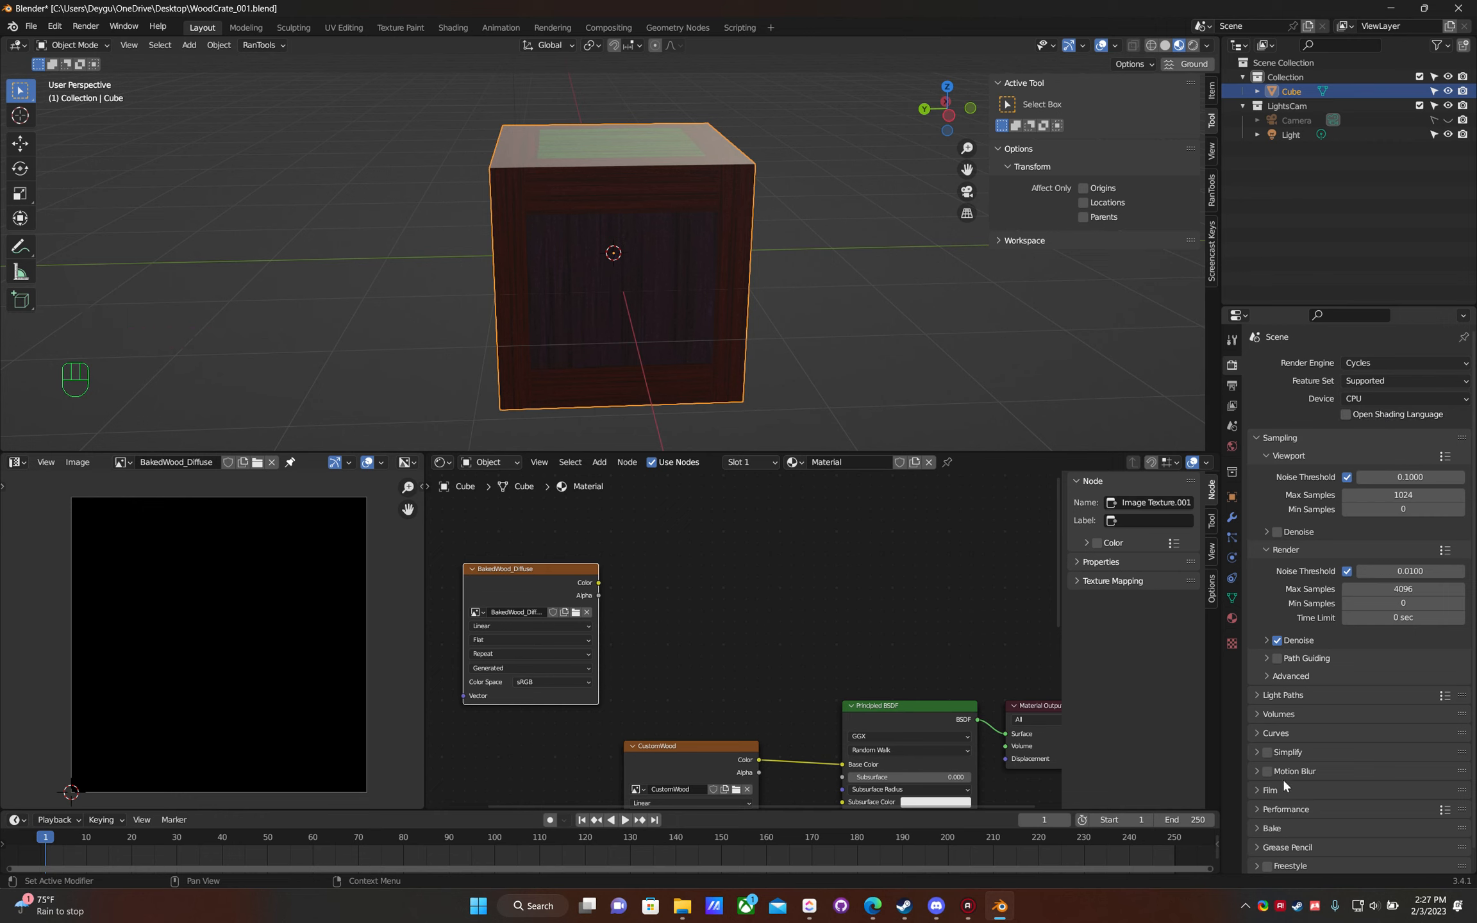
click(1258, 828)
scroll(1296, 804, down, 6)
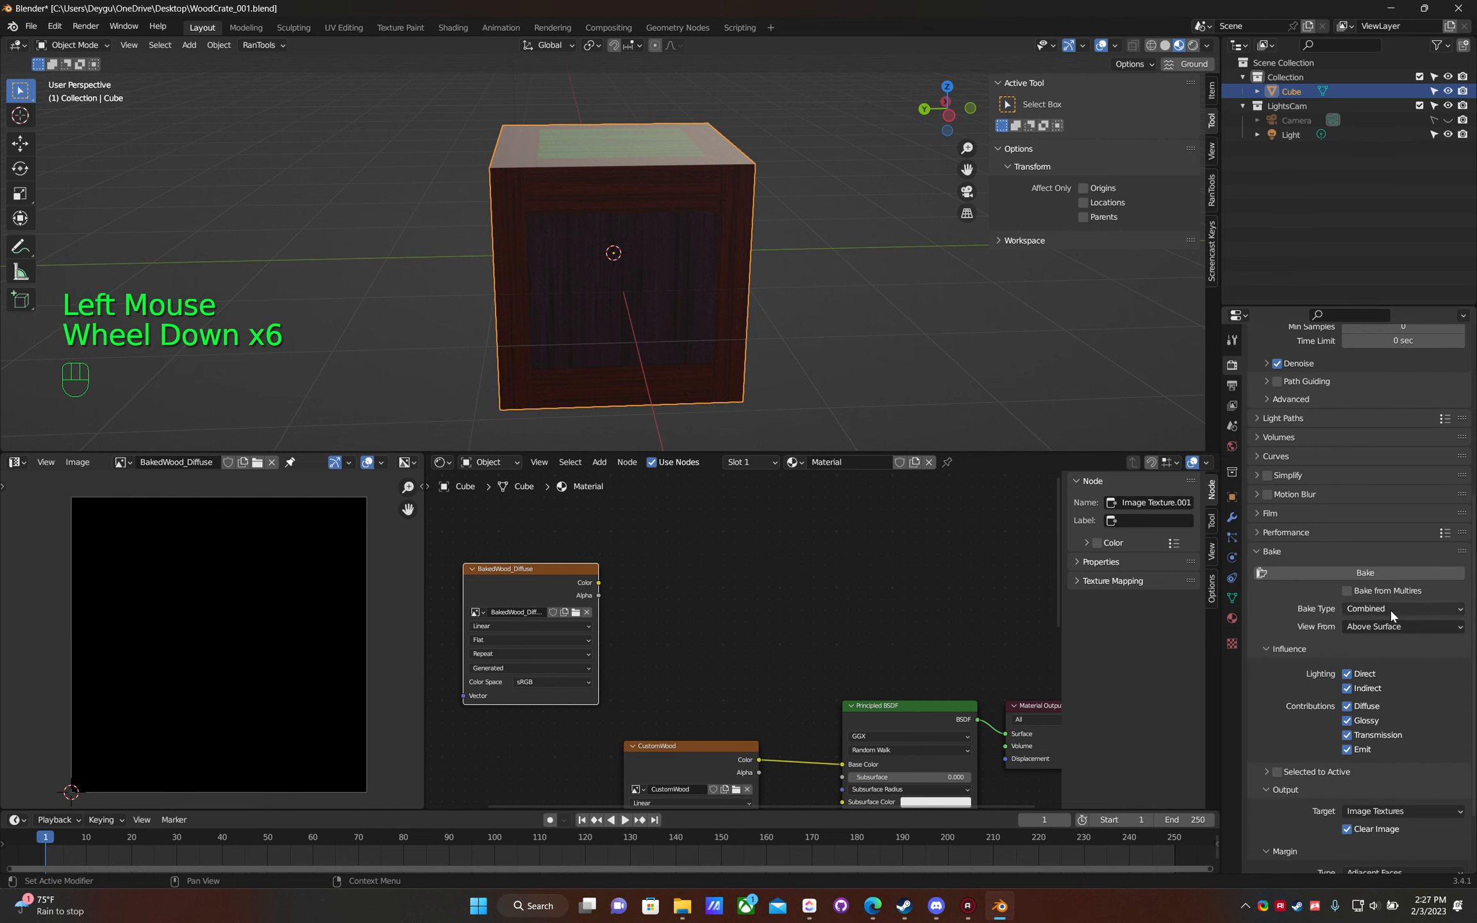
click(1364, 610)
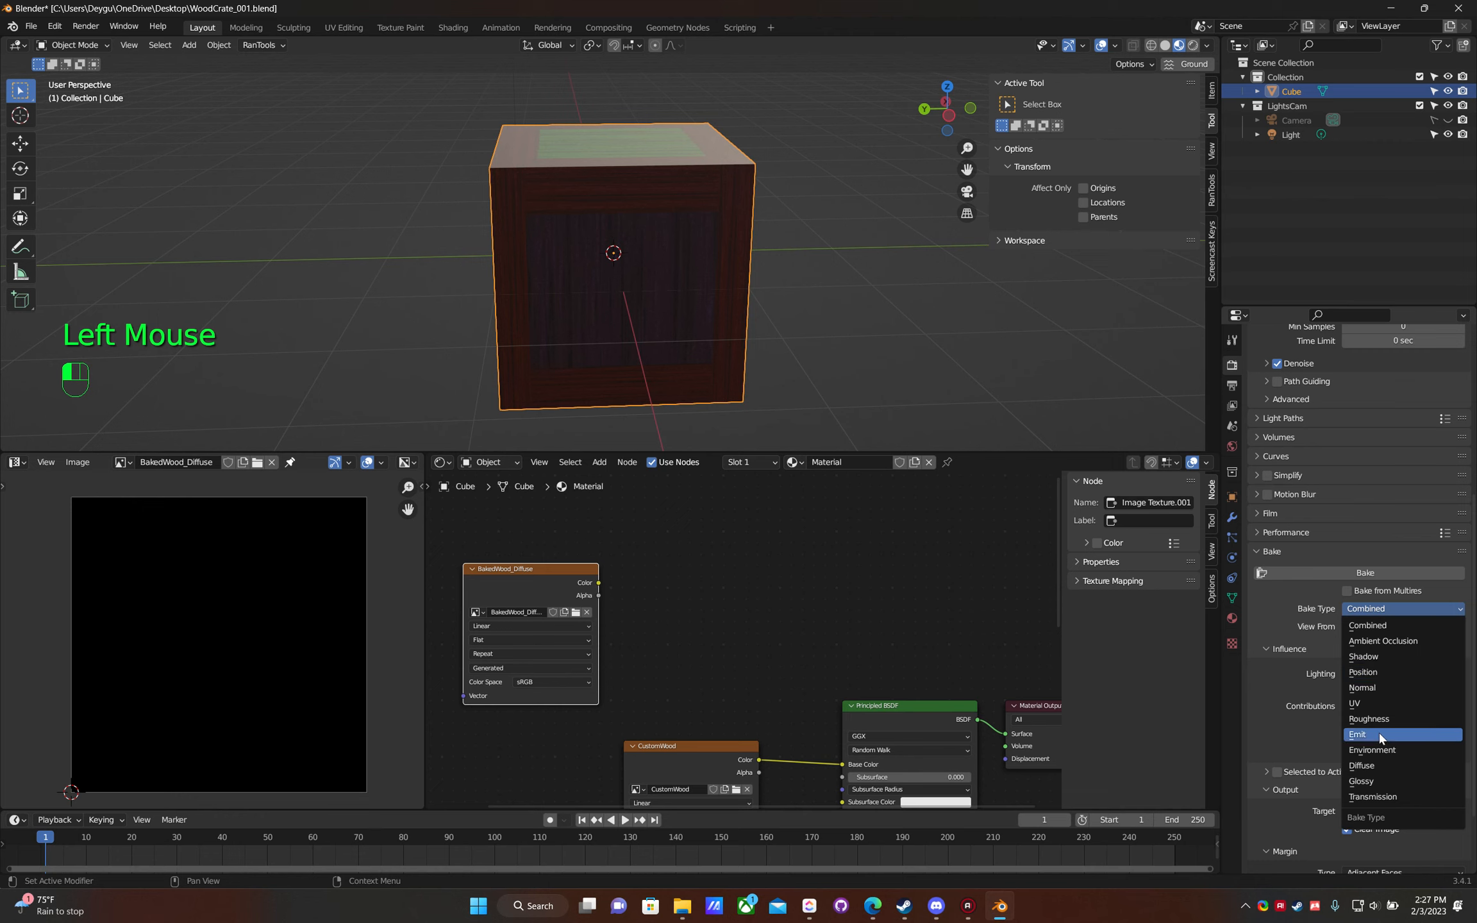
click(1377, 763)
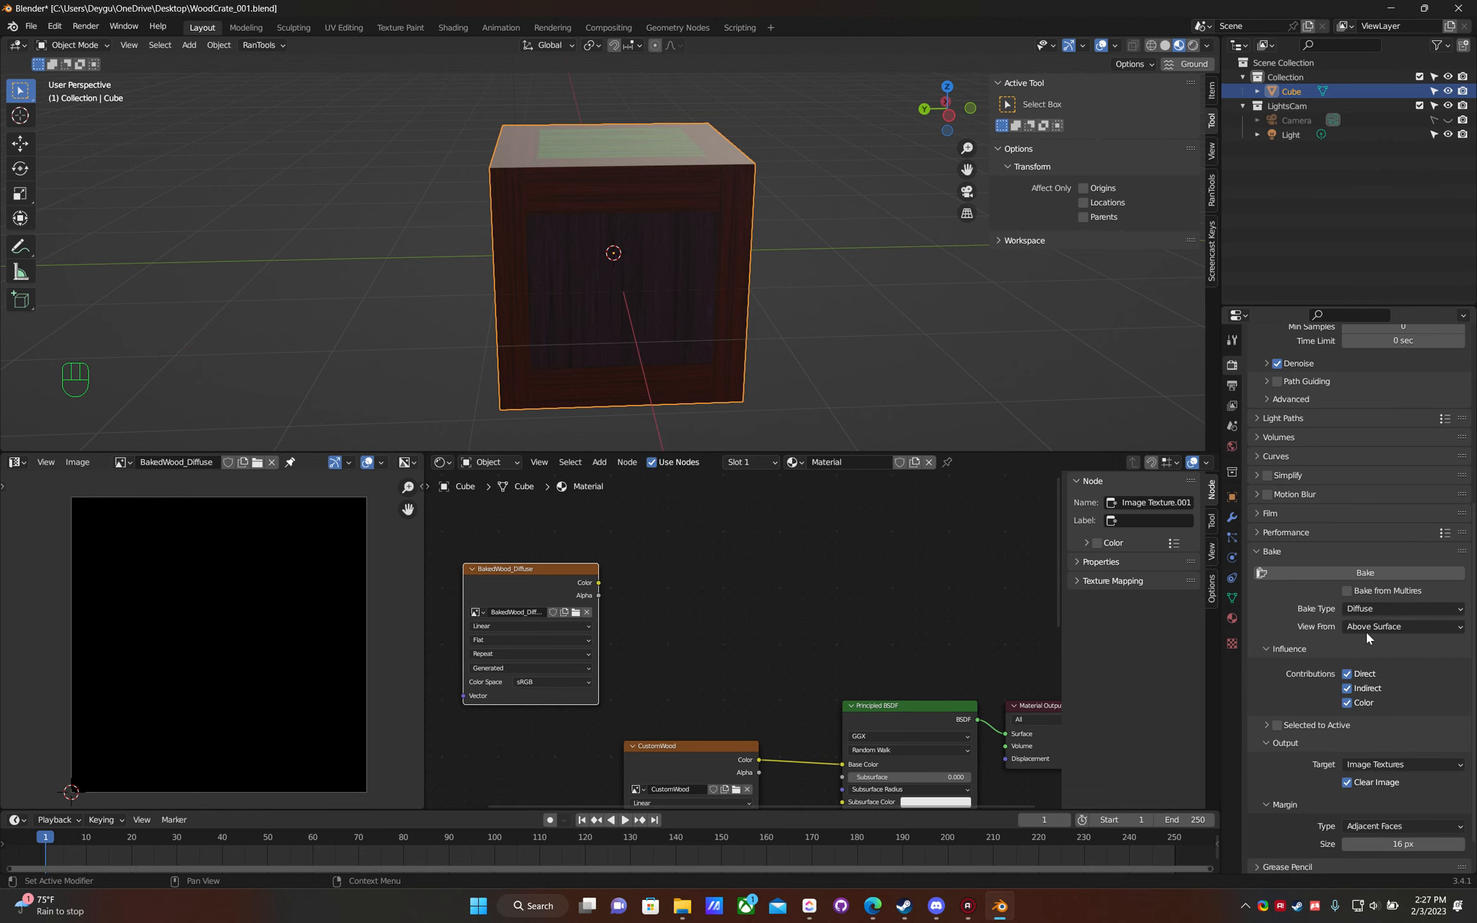
- Limit the bake contributions to Color by disabling Direct and Indirect, and bake the cube's texture
click(1346, 689)
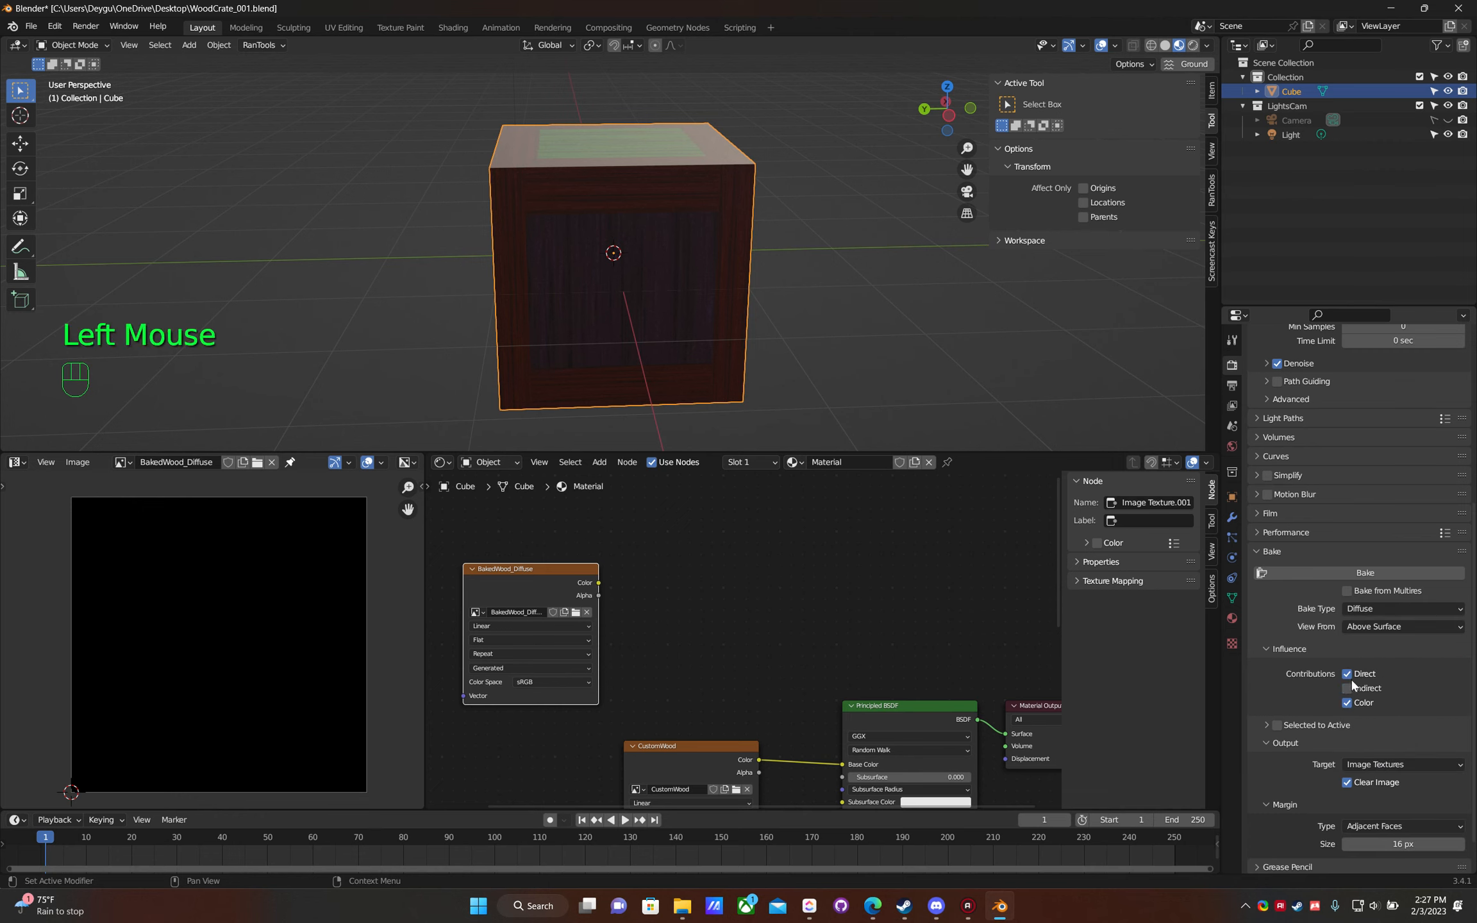
click(1347, 675)
middle_drag(827, 235, 679, 101)
middle_drag(618, 312, 510, 303)
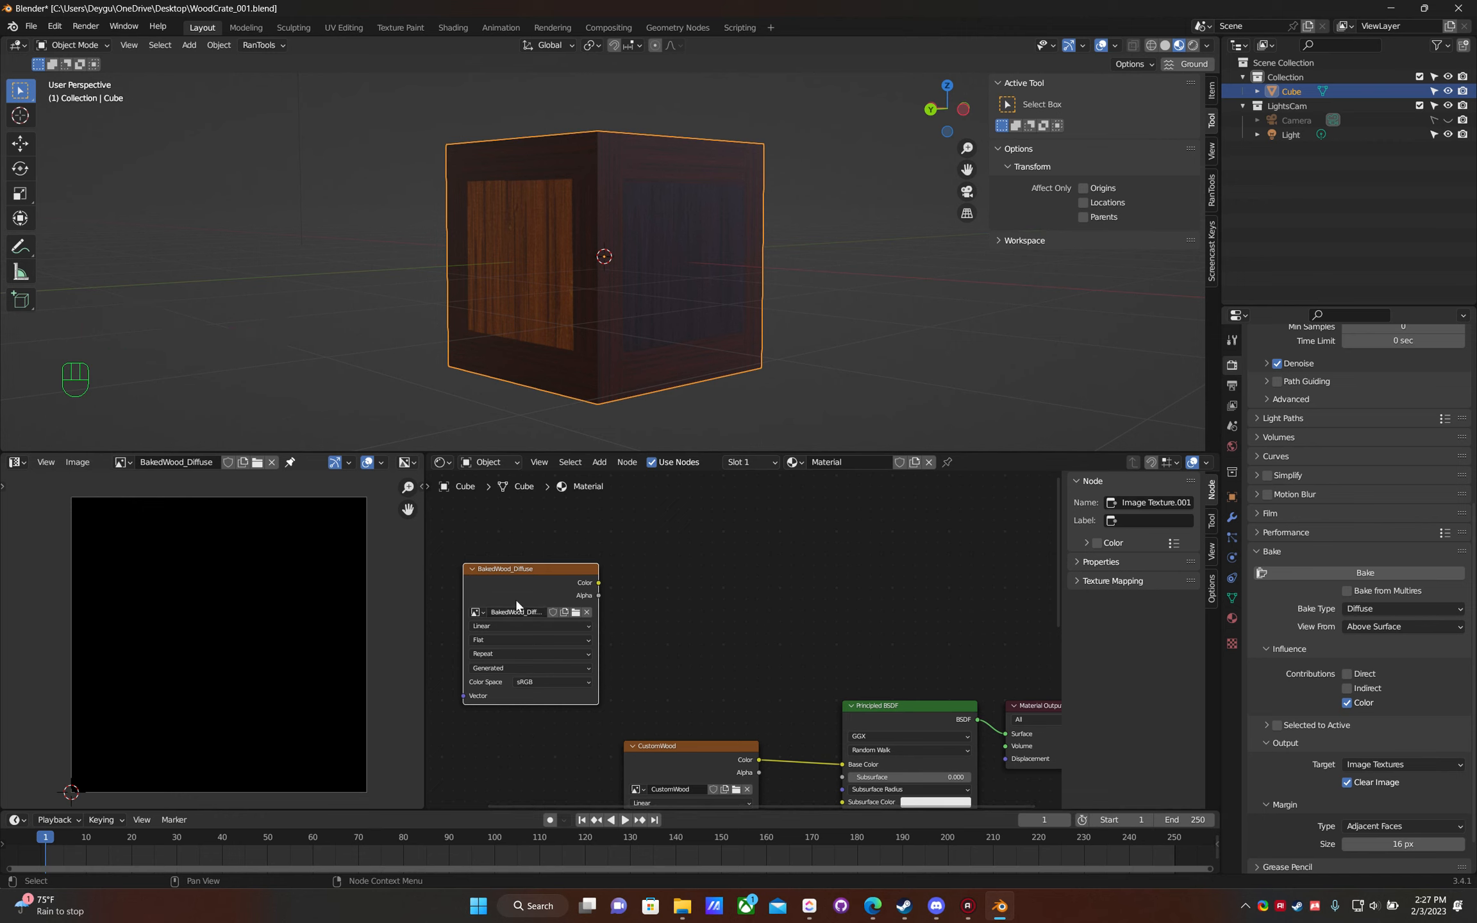
click(1364, 574)
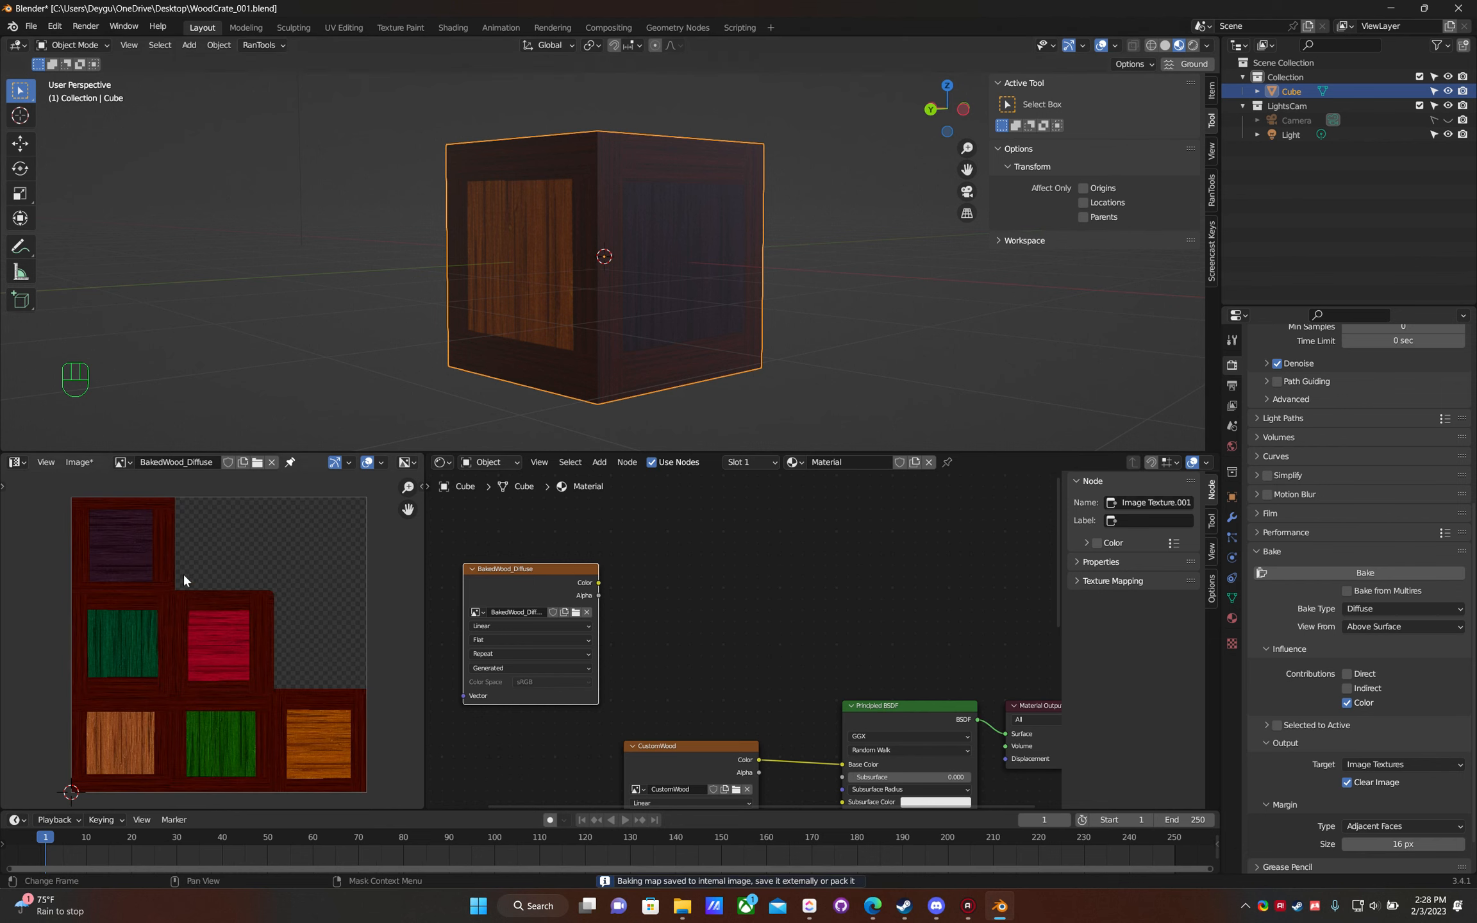
- Examine the baked BakedWood_Diffuse image up close and compare it with the painted faces around the cube
scroll(190, 606, up, 2)
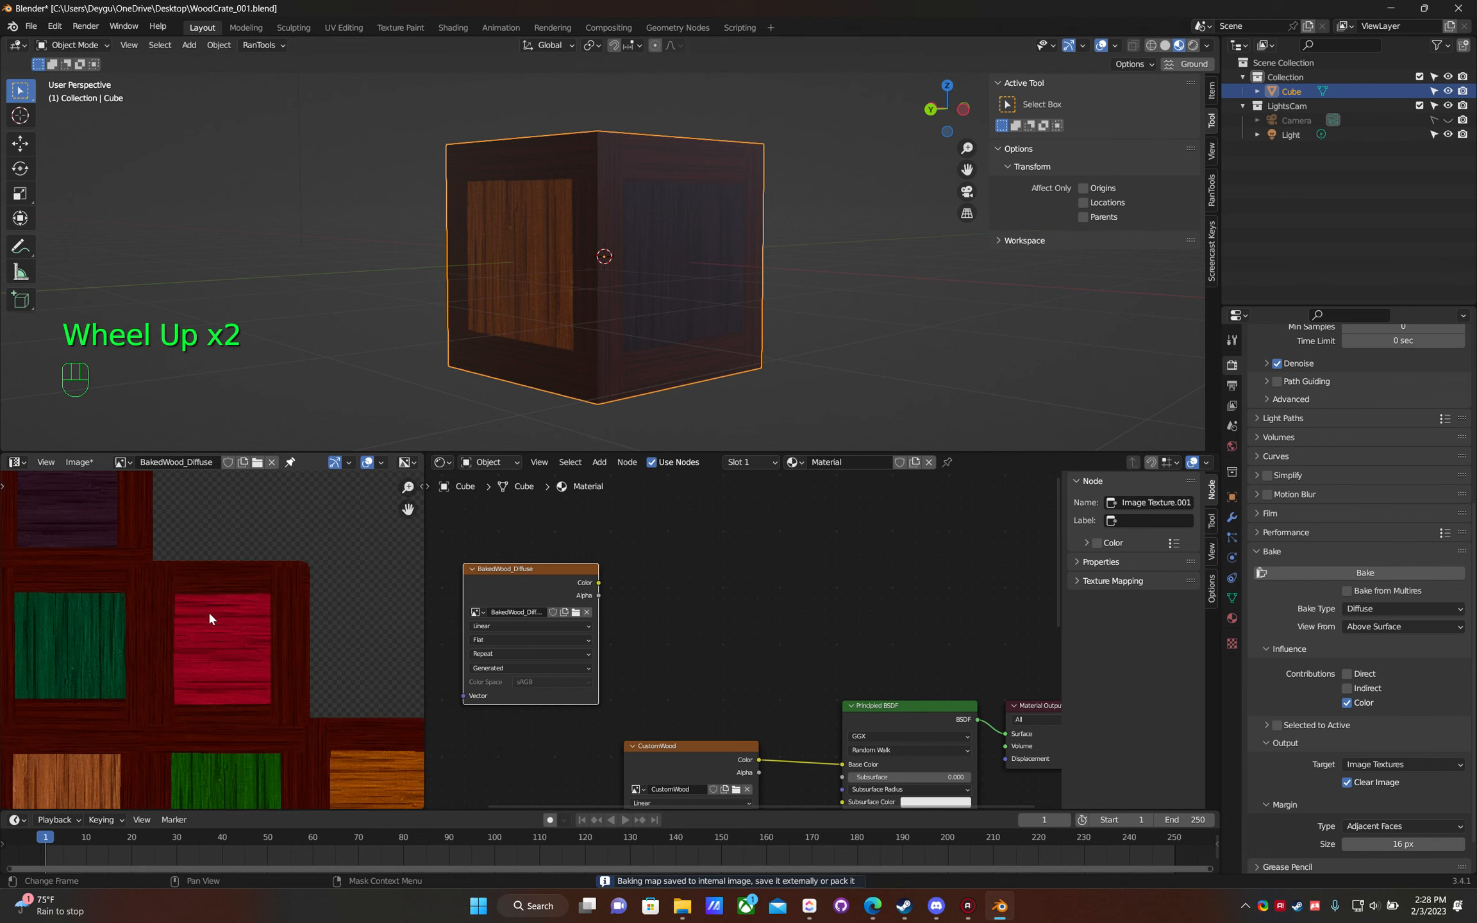
scroll(207, 606, up, 3)
scroll(208, 605, down, 2)
scroll(208, 607, down, 2)
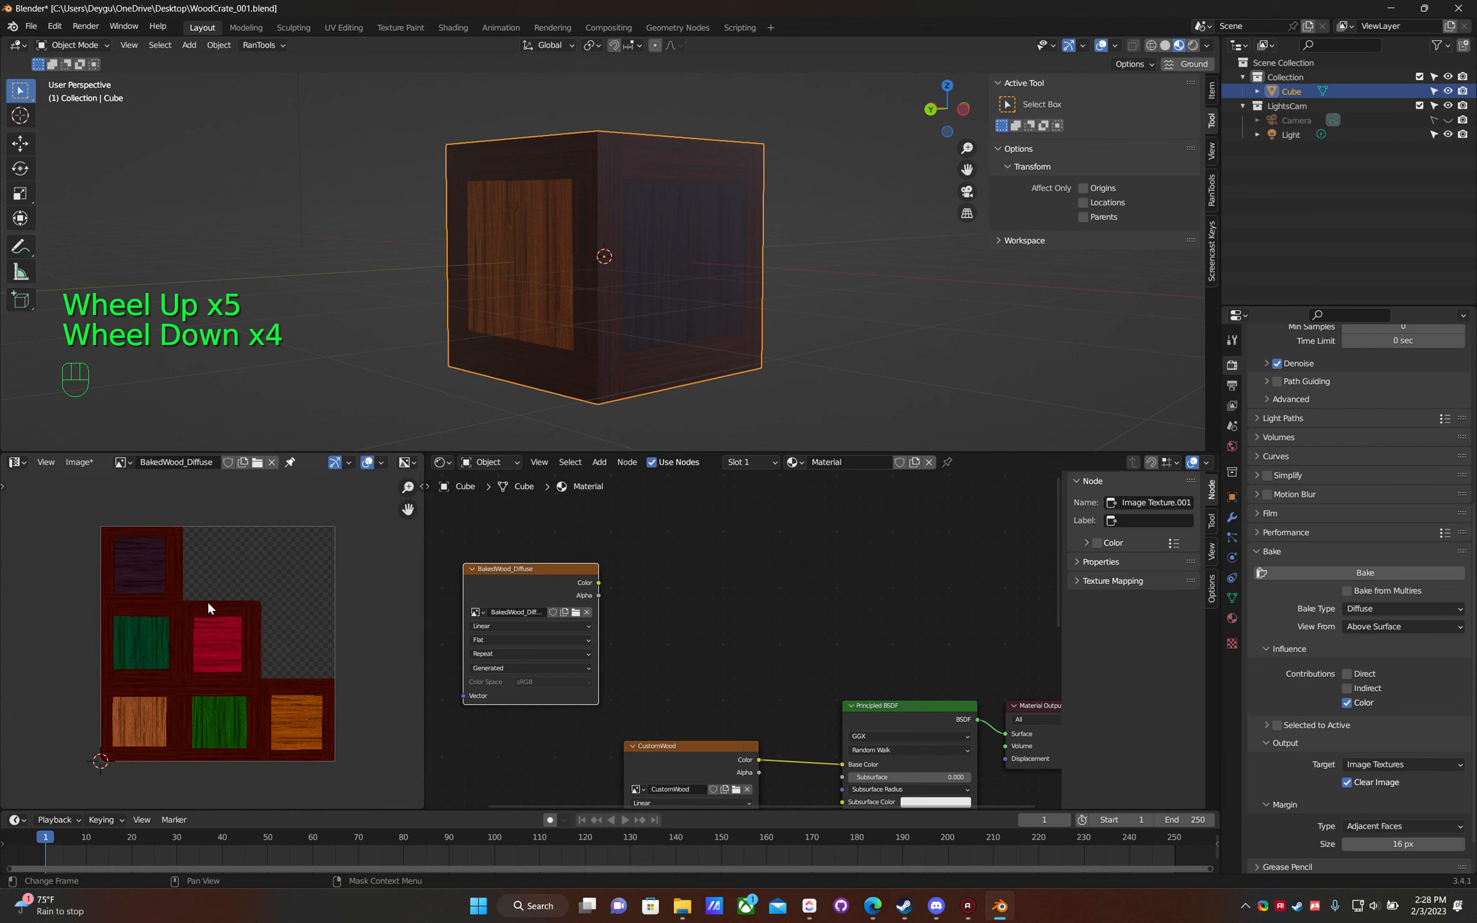
scroll(232, 631, up, 3)
middle_drag(283, 593, 369, 761)
middle_drag(314, 684, 252, 690)
scroll(238, 612, down, 3)
middle_click(252, 689)
middle_drag(649, 361, 542, 266)
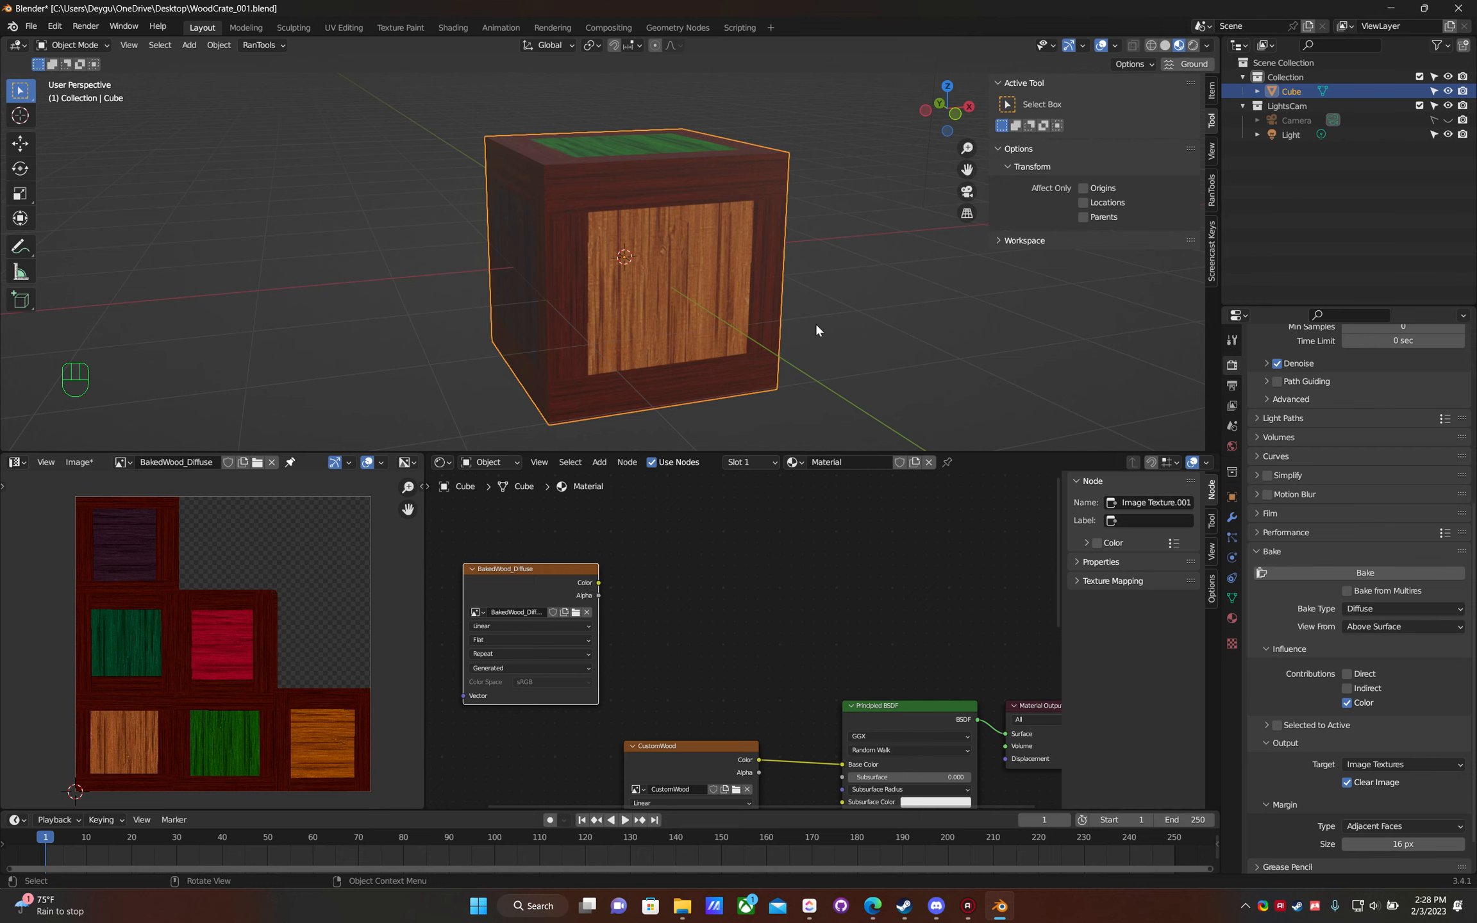
middle_drag(823, 314, 737, 324)
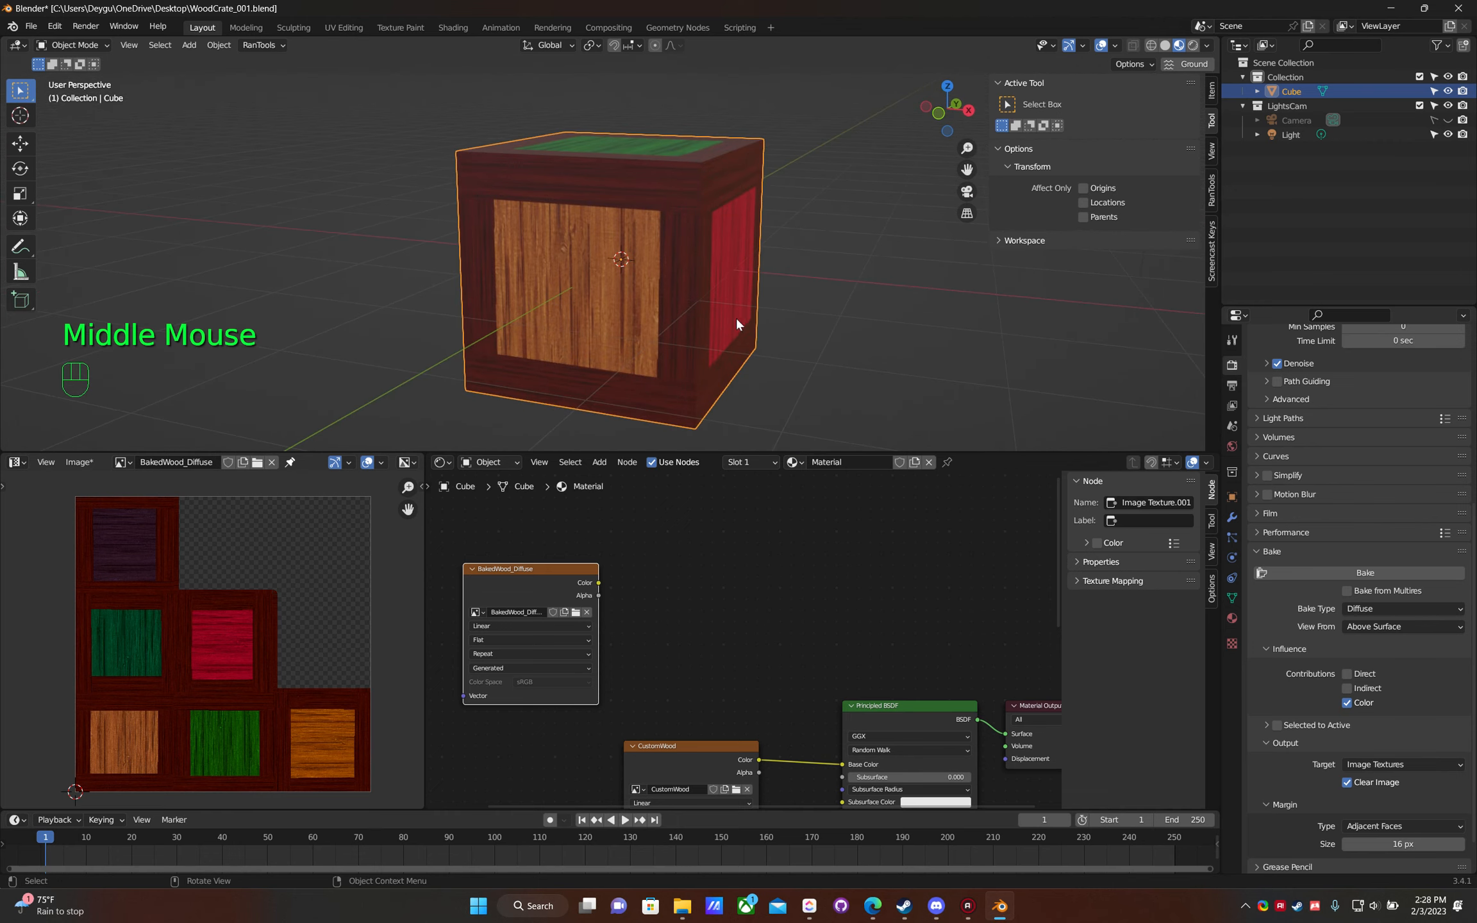
middle_drag(577, 349, 827, 305)
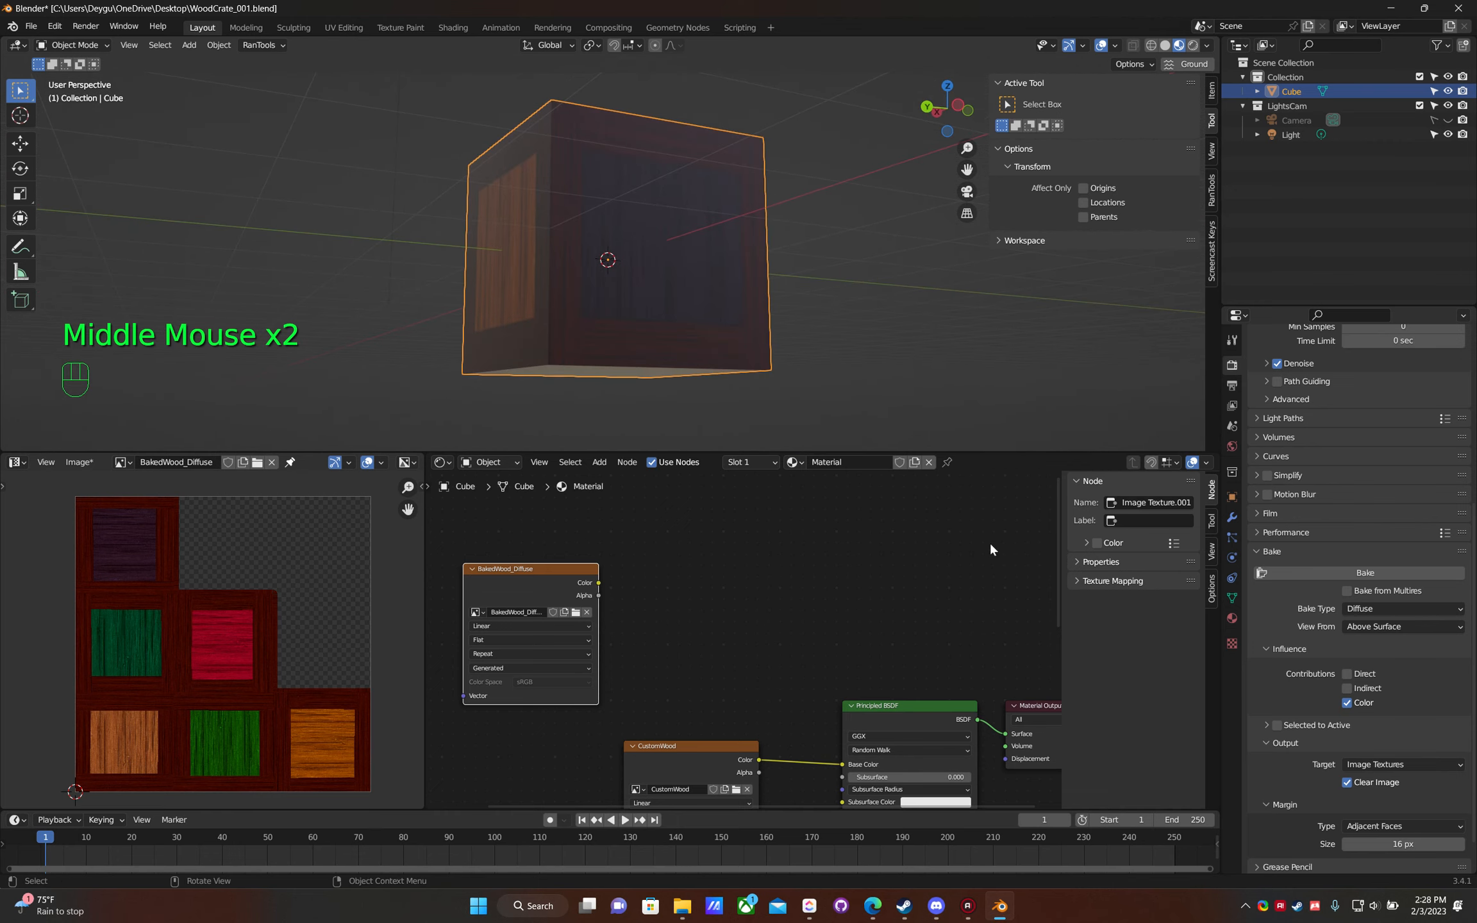